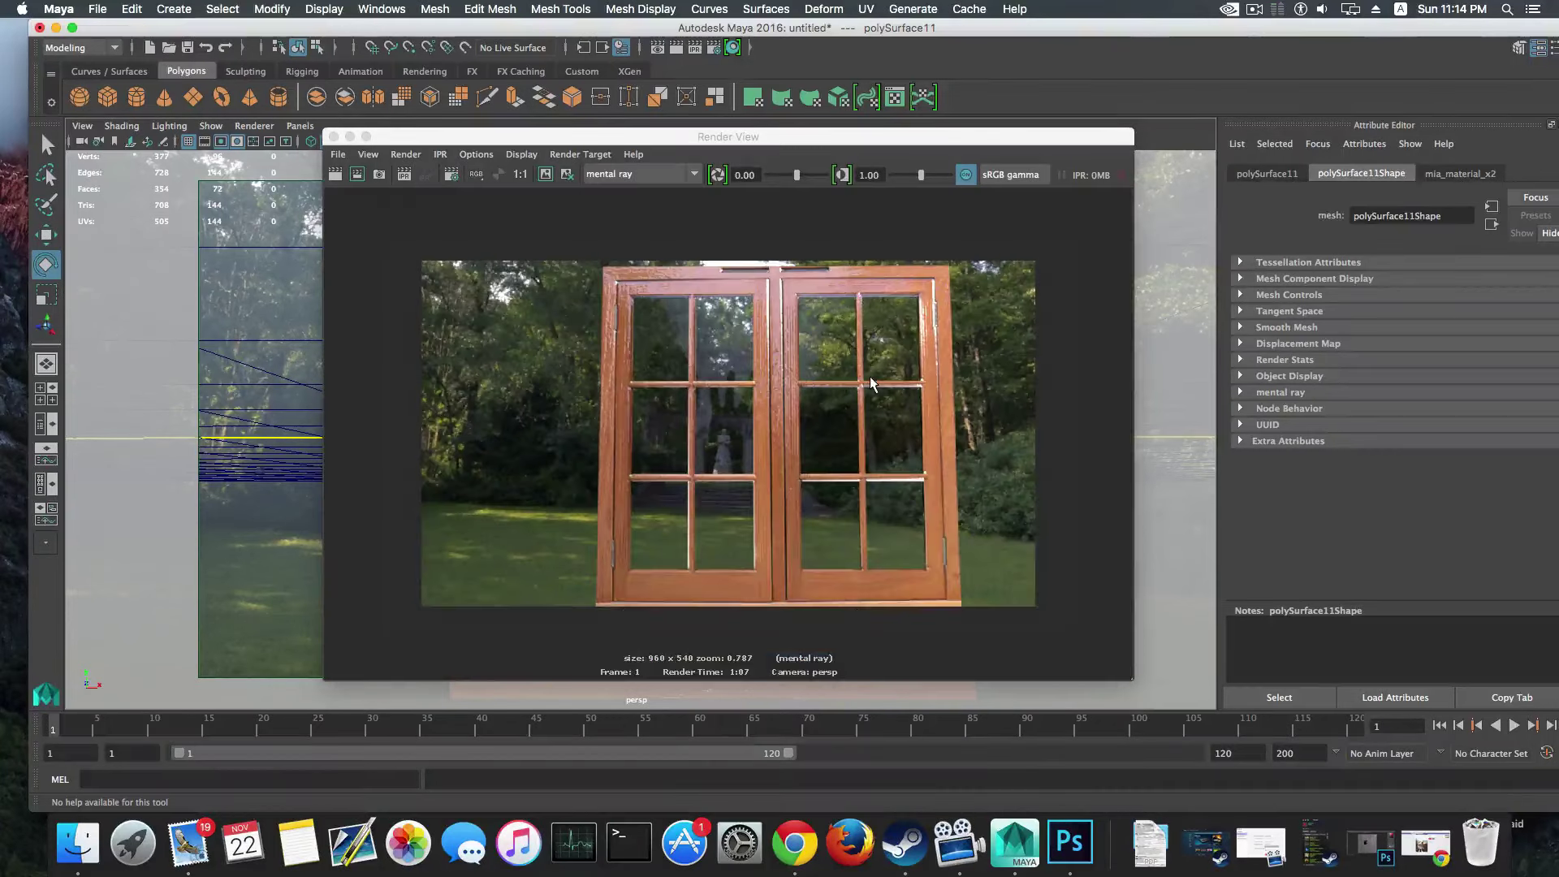
Step: Zoom into the mental ray render of the wooden window, then close the Render View
scroll(870, 377, "up", 3)
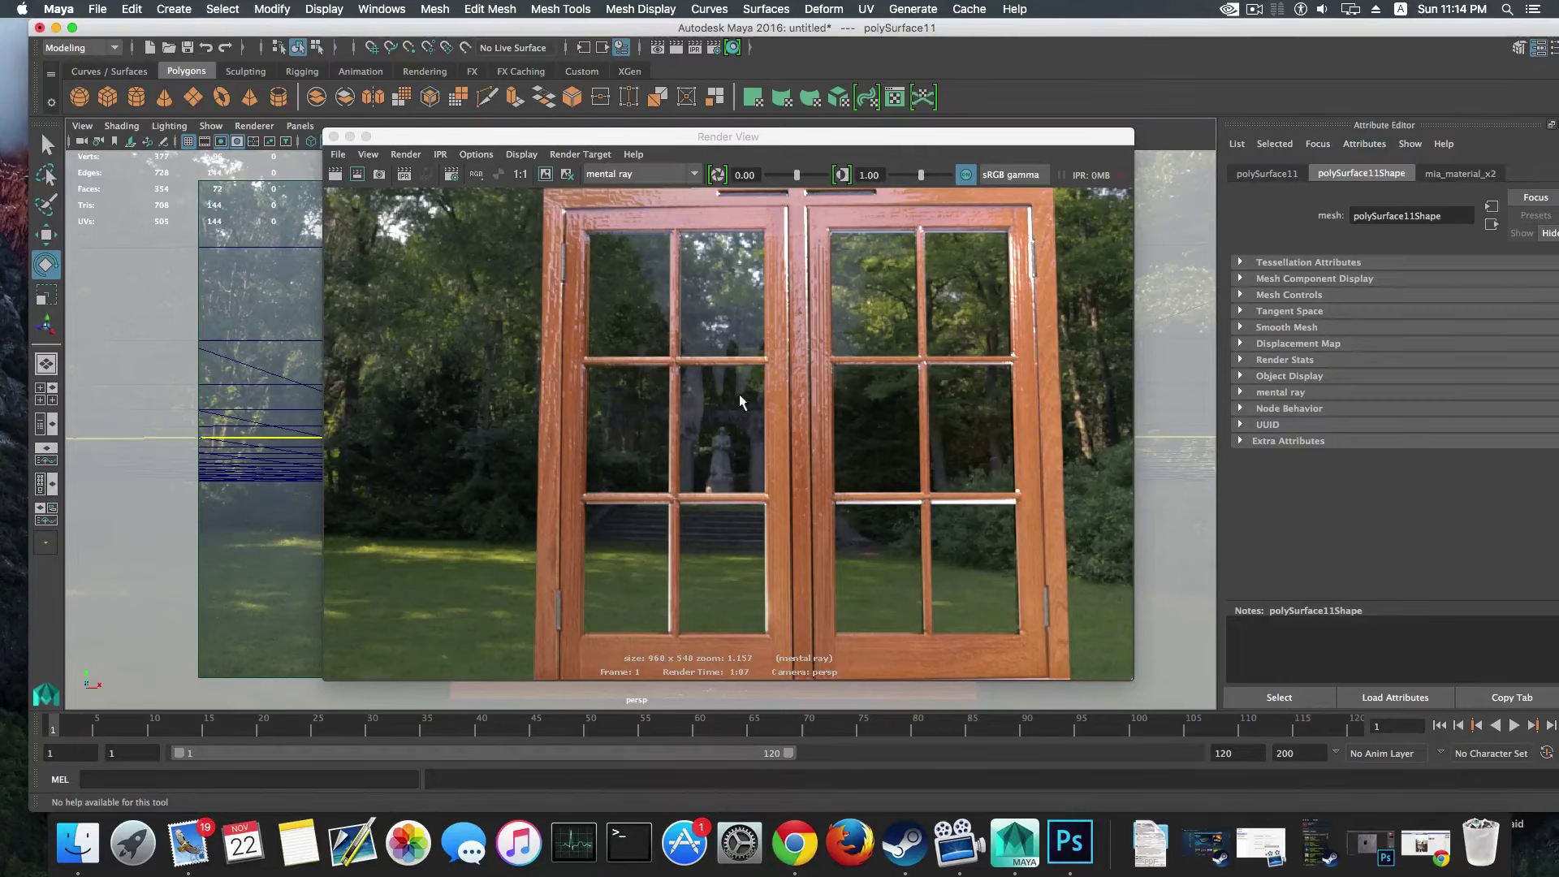
left_click(333, 137)
Step: Orbit and zoom around the wooden window model to inspect it from several angles
mouse_move(690, 389)
left_mouse_down("alt")
mouse_move(723, 381)
mouse_move(705, 396)
mouse_move(730, 400)
mouse_move(689, 389)
mouse_move(508, 426)
mouse_move(715, 391)
left_mouse_up("alt")
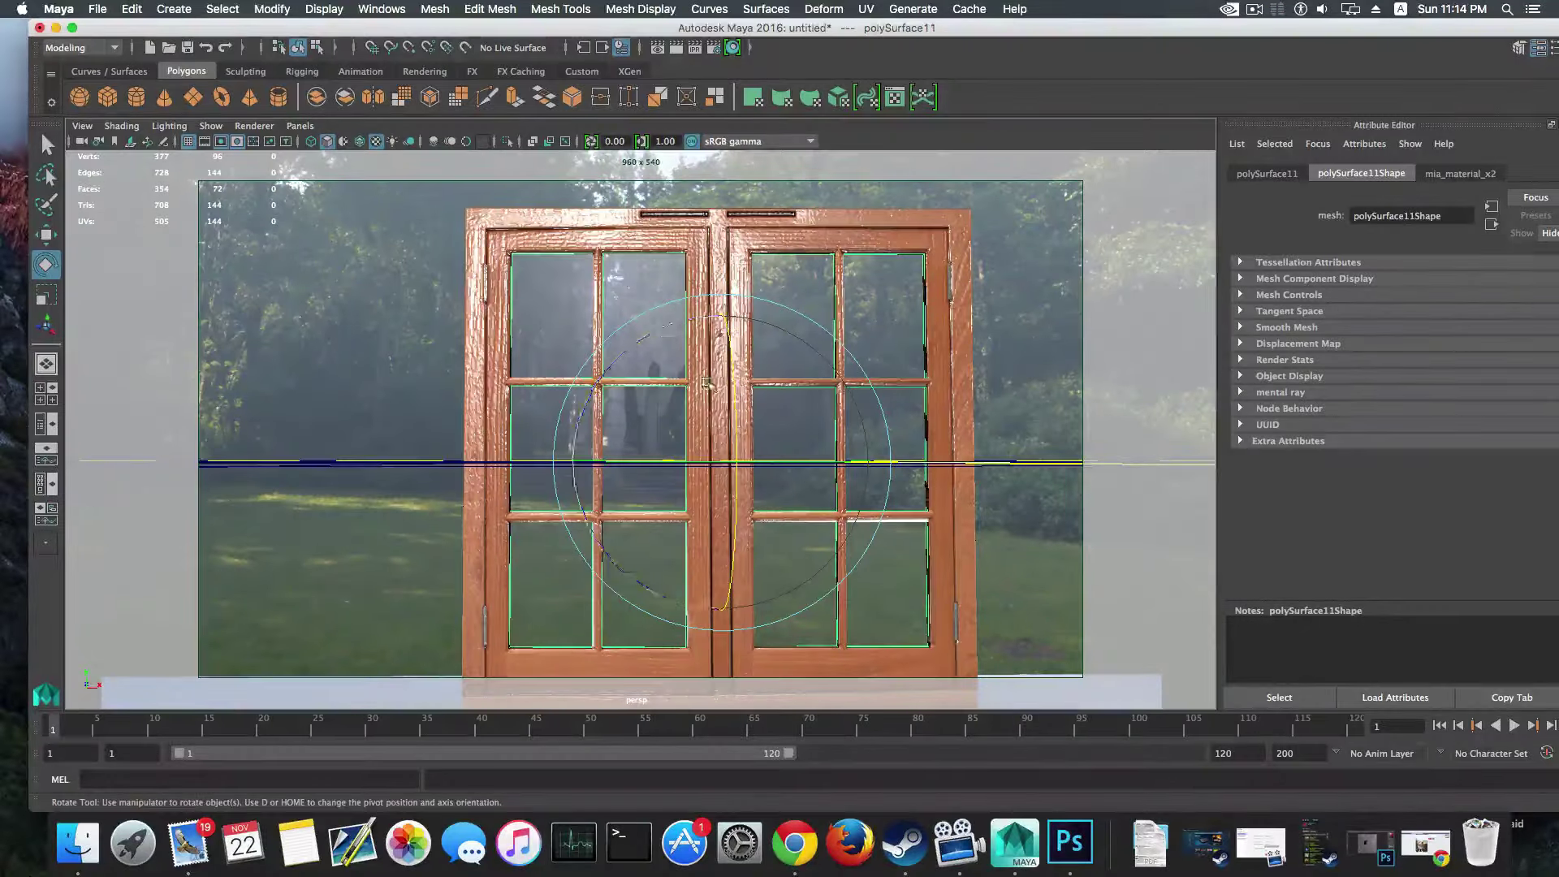
scroll(728, 381, "up", 8)
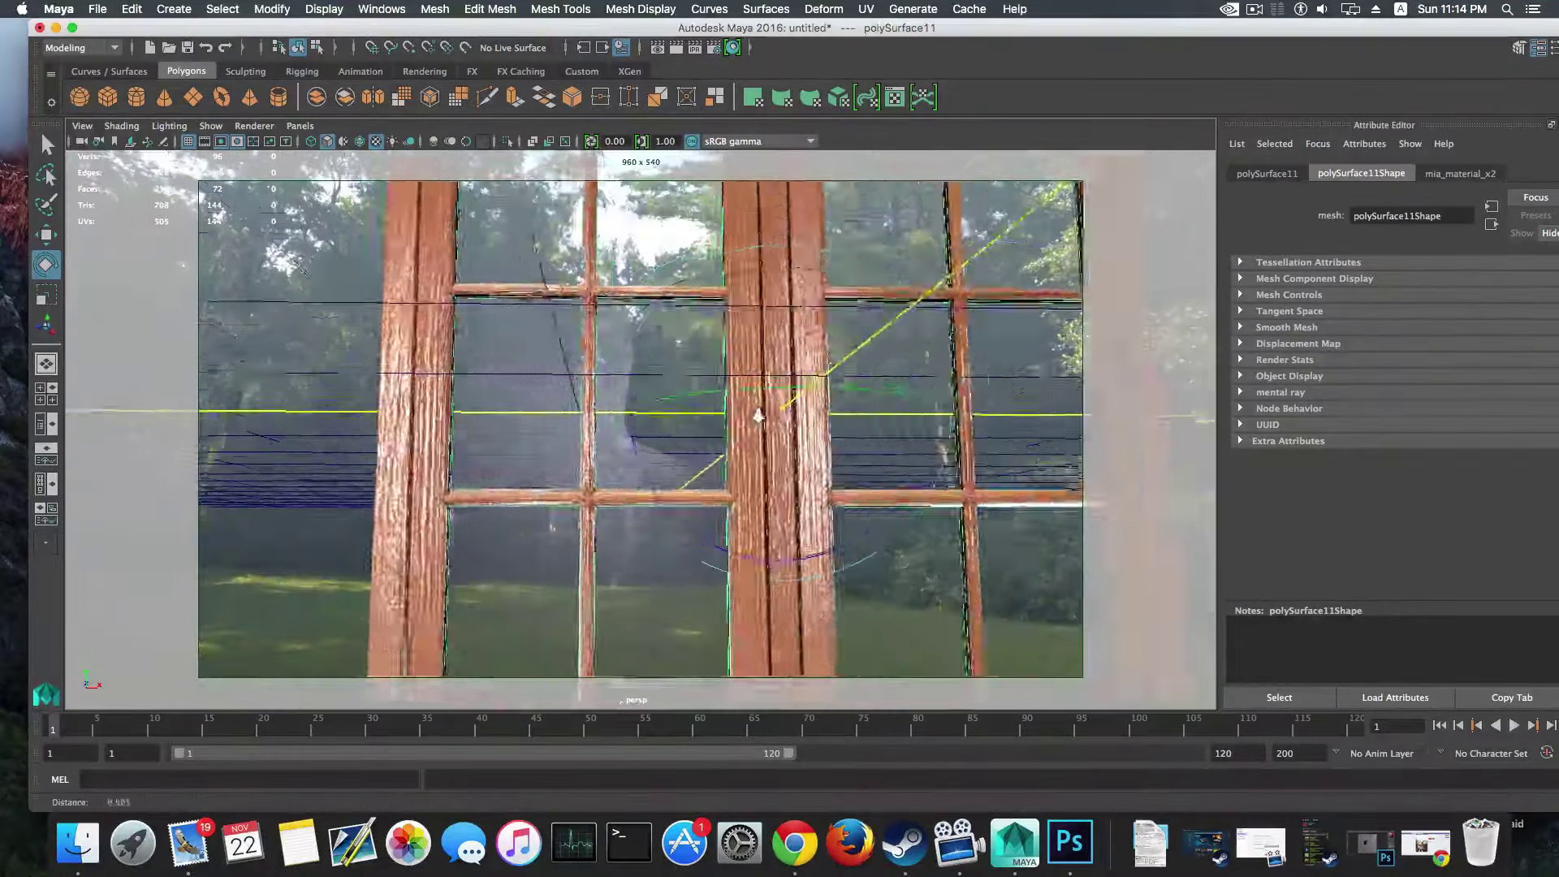
scroll(763, 418, "down", 10)
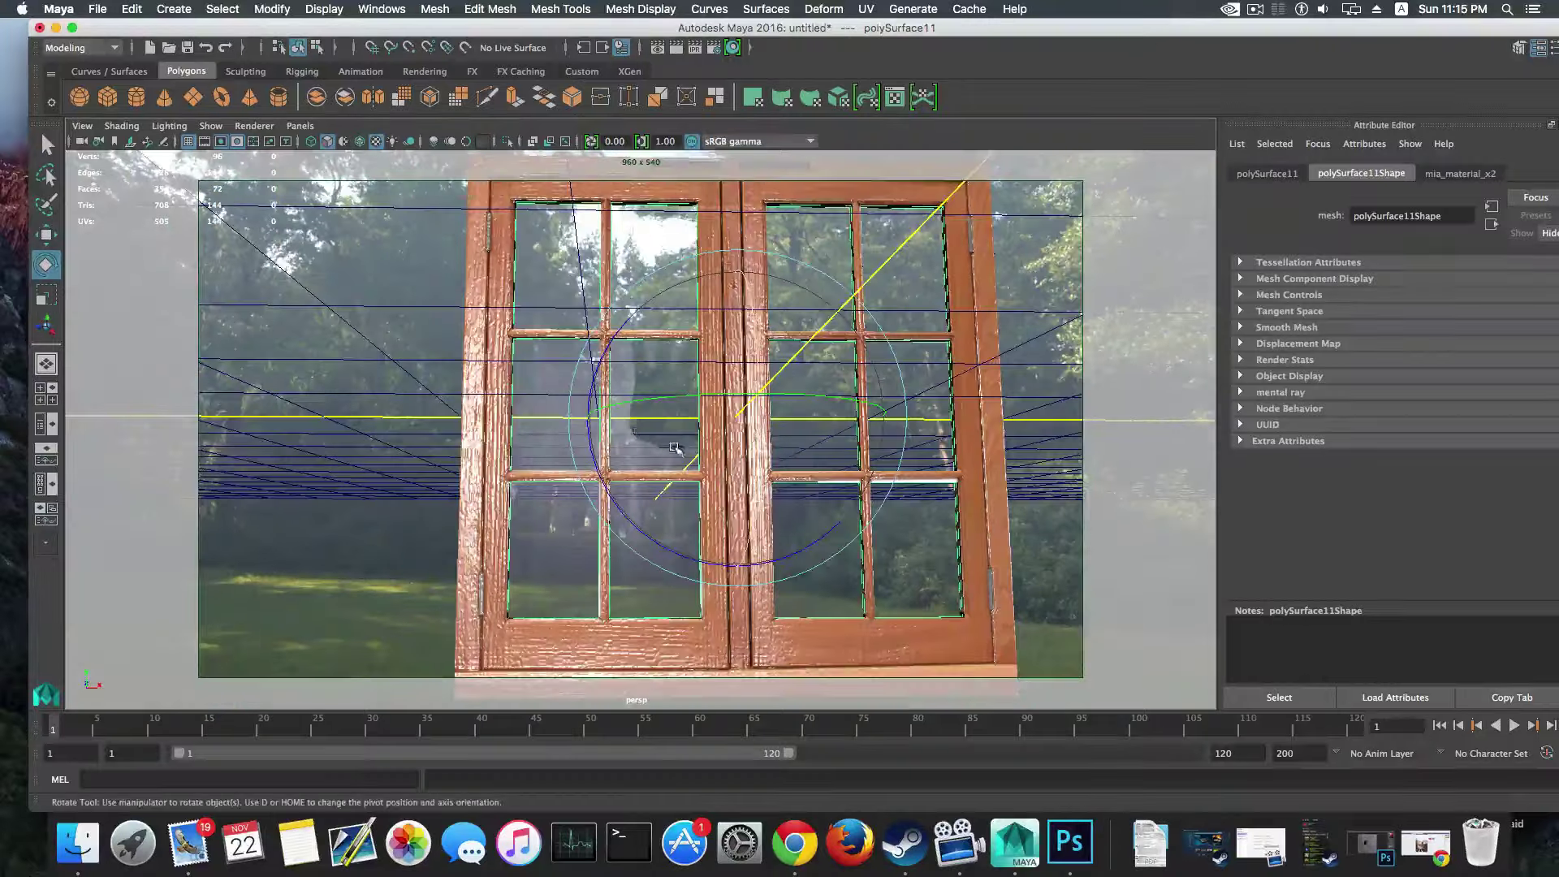
left_click_drag(673, 443, 574, 390, "alt")
scroll(641, 388, "up", 4)
middle_click_drag(574, 390, 699, 401, "alt")
Step: Select the Yosemite background plane pPlane2 and switch to the Move tool
left_click_drag(699, 401, 764, 504, "alt")
left_click(815, 509)
key("w")
Step: Orbit out to reveal the forest backdrop and select the mental ray IBL sphere
scroll(763, 503, "down", 10)
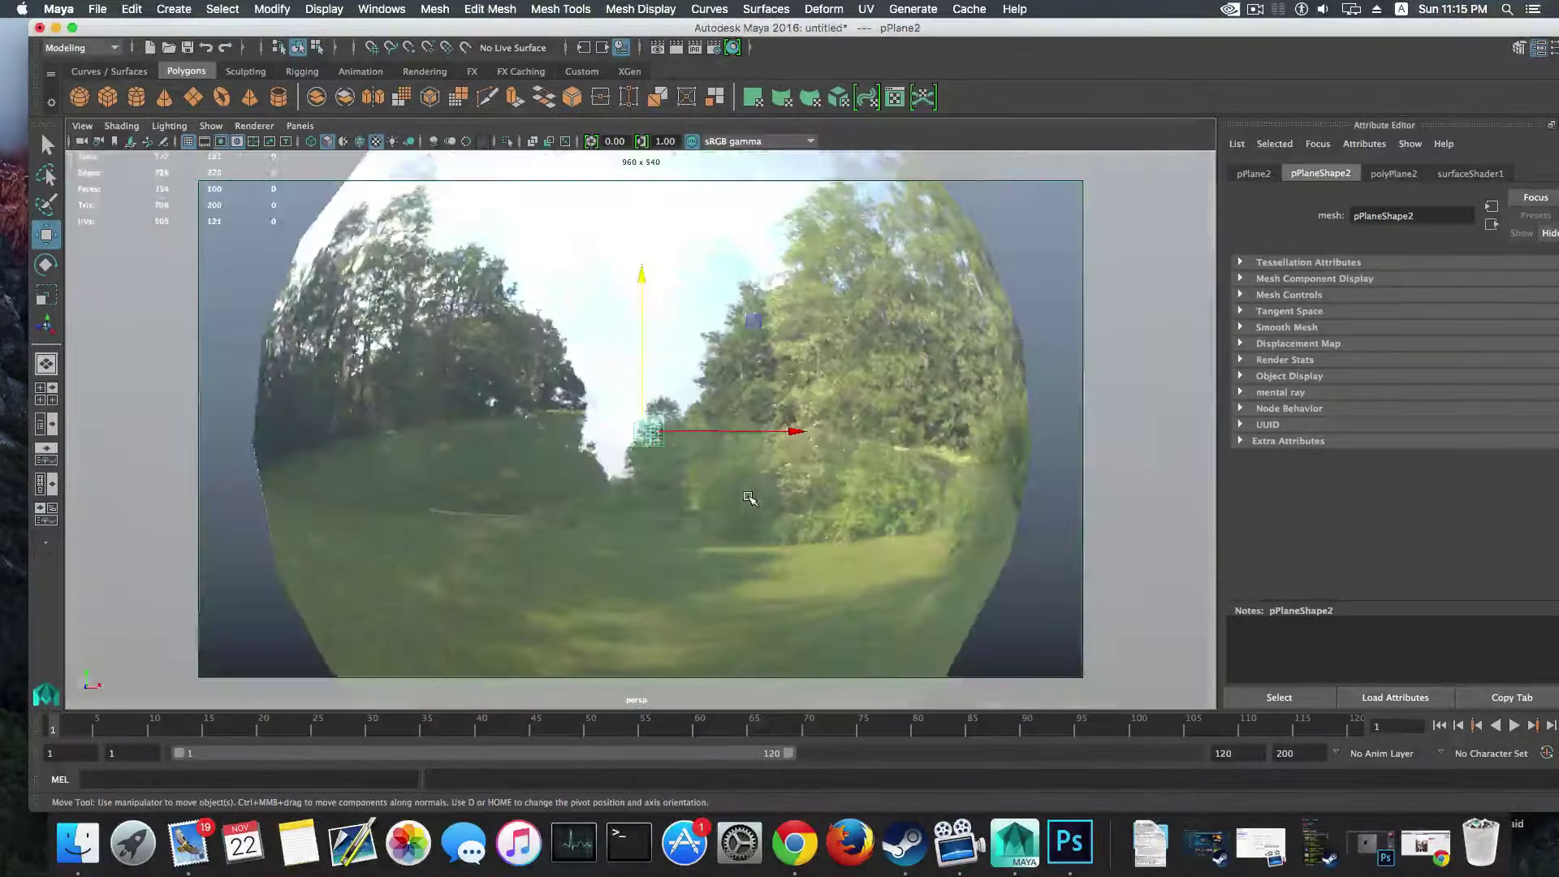
scroll(747, 498, "up", 5)
scroll(748, 497, "down", 5)
scroll(748, 498, "up", 8)
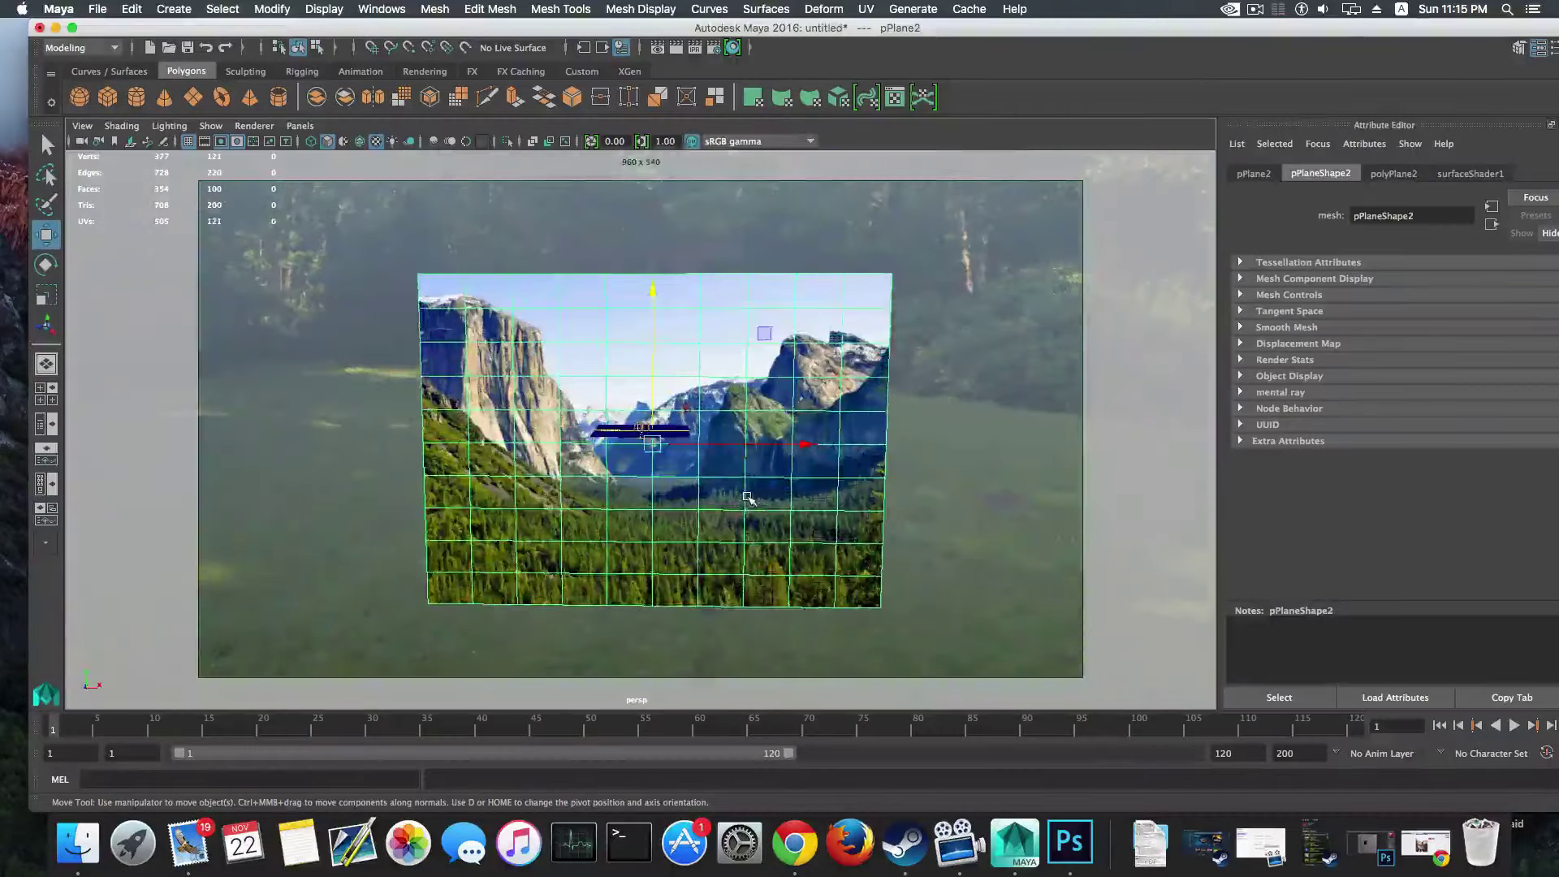
left_click_drag(748, 498, 545, 221, "alt")
left_click(544, 221)
left_click(728, 229)
scroll(778, 388, "up", 5)
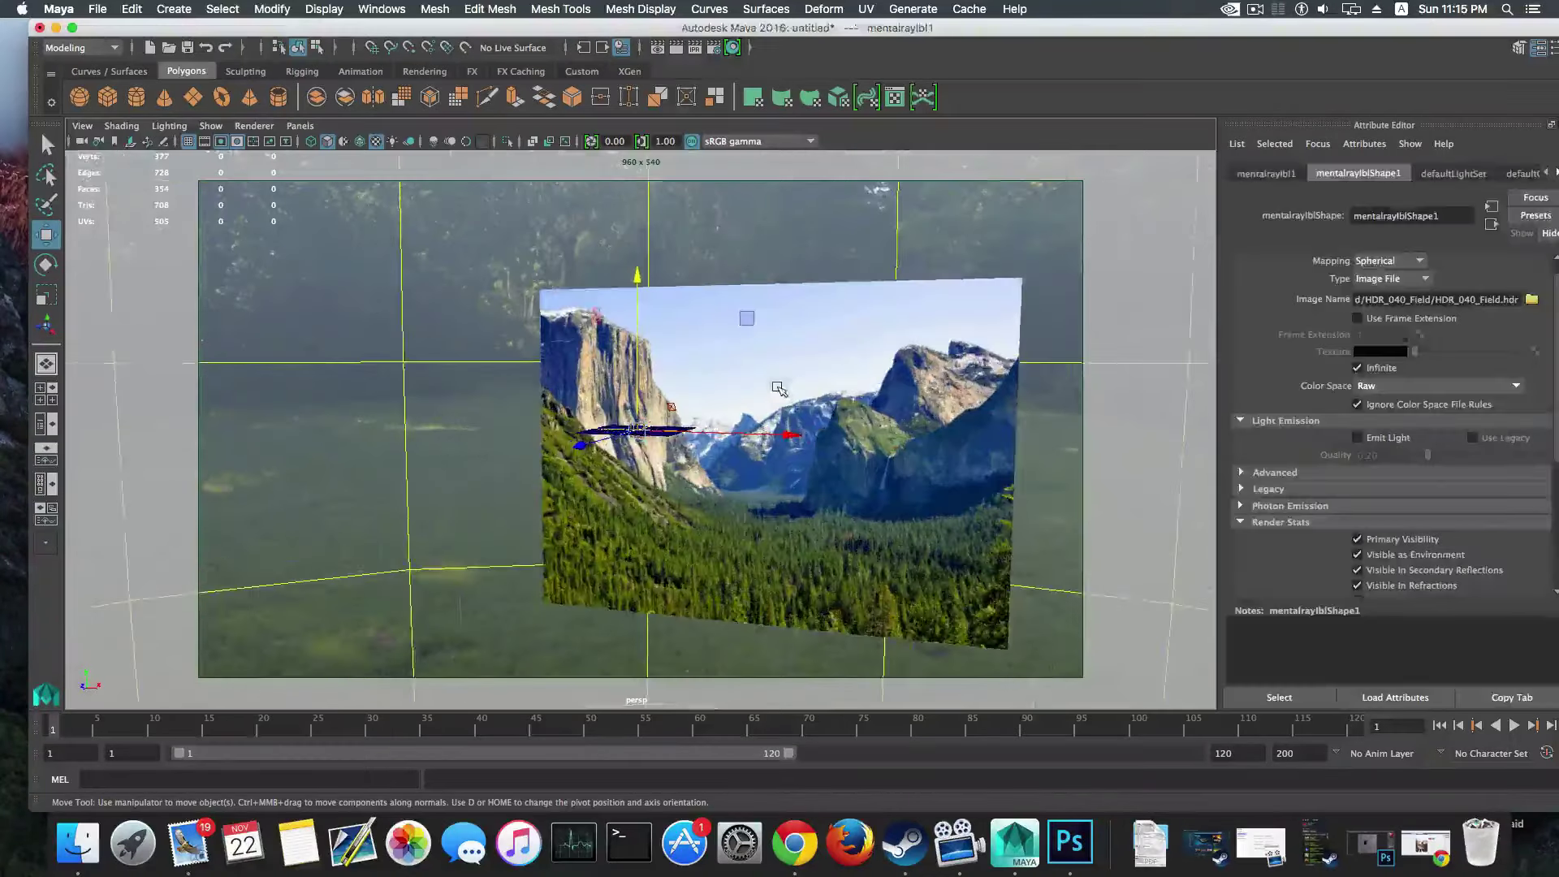
Step: Raise pPlane2 along its Y axis and reframe the camera on the whole scene
left_click(778, 388)
middle_click_drag(722, 441, 723, 381)
right_click_drag(723, 382, 939, 585, "alt")
scroll(938, 585, "up", 5)
left_click_drag(569, 410, 616, 381, "alt")
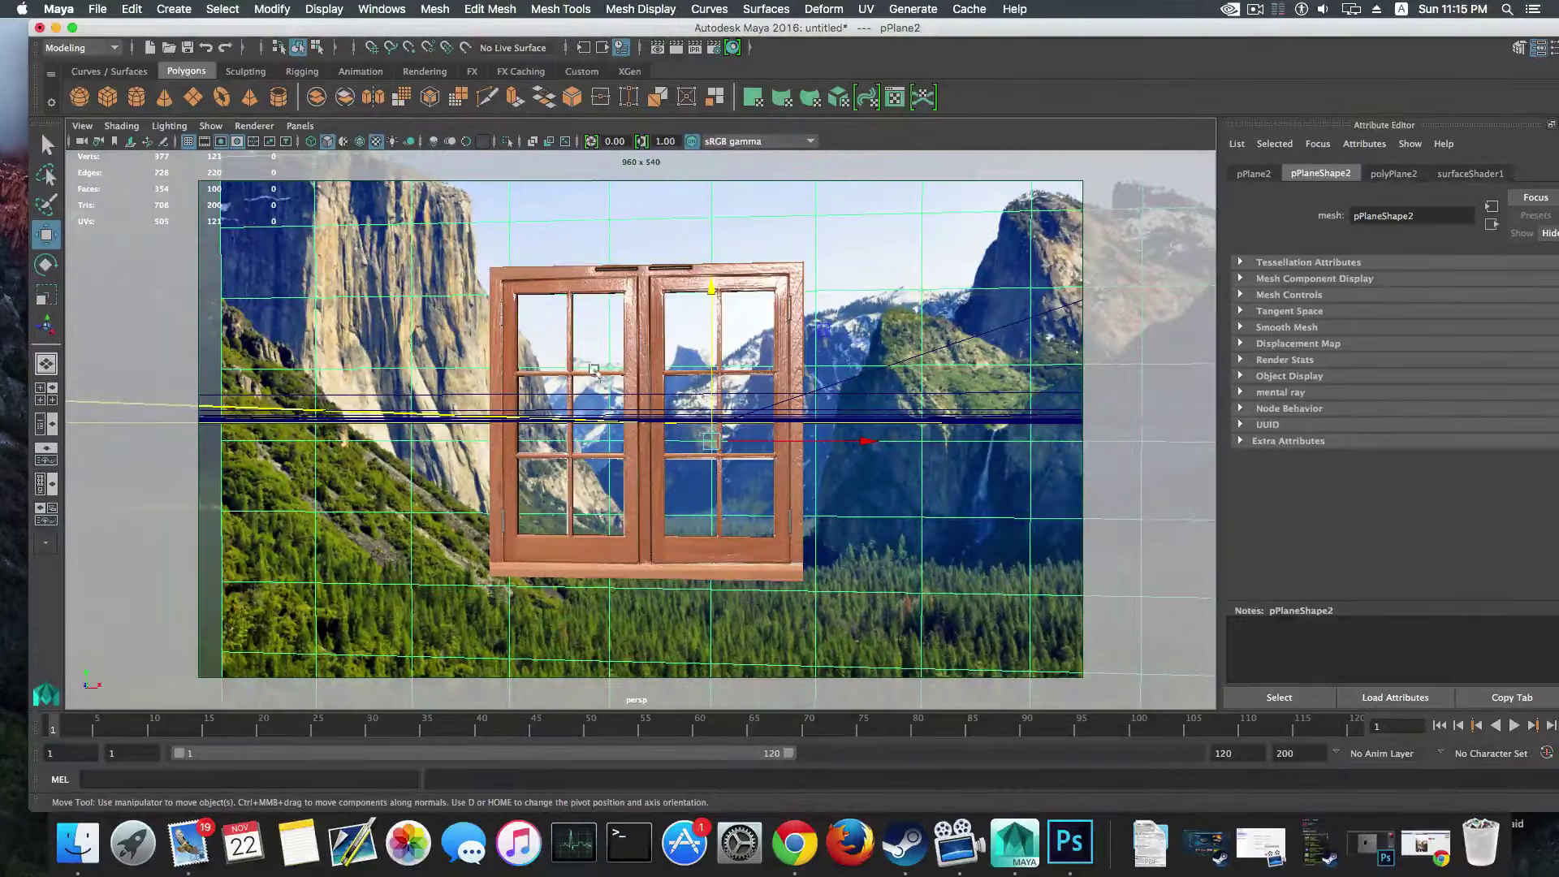
right_click_drag(723, 456, 535, 283, "alt")
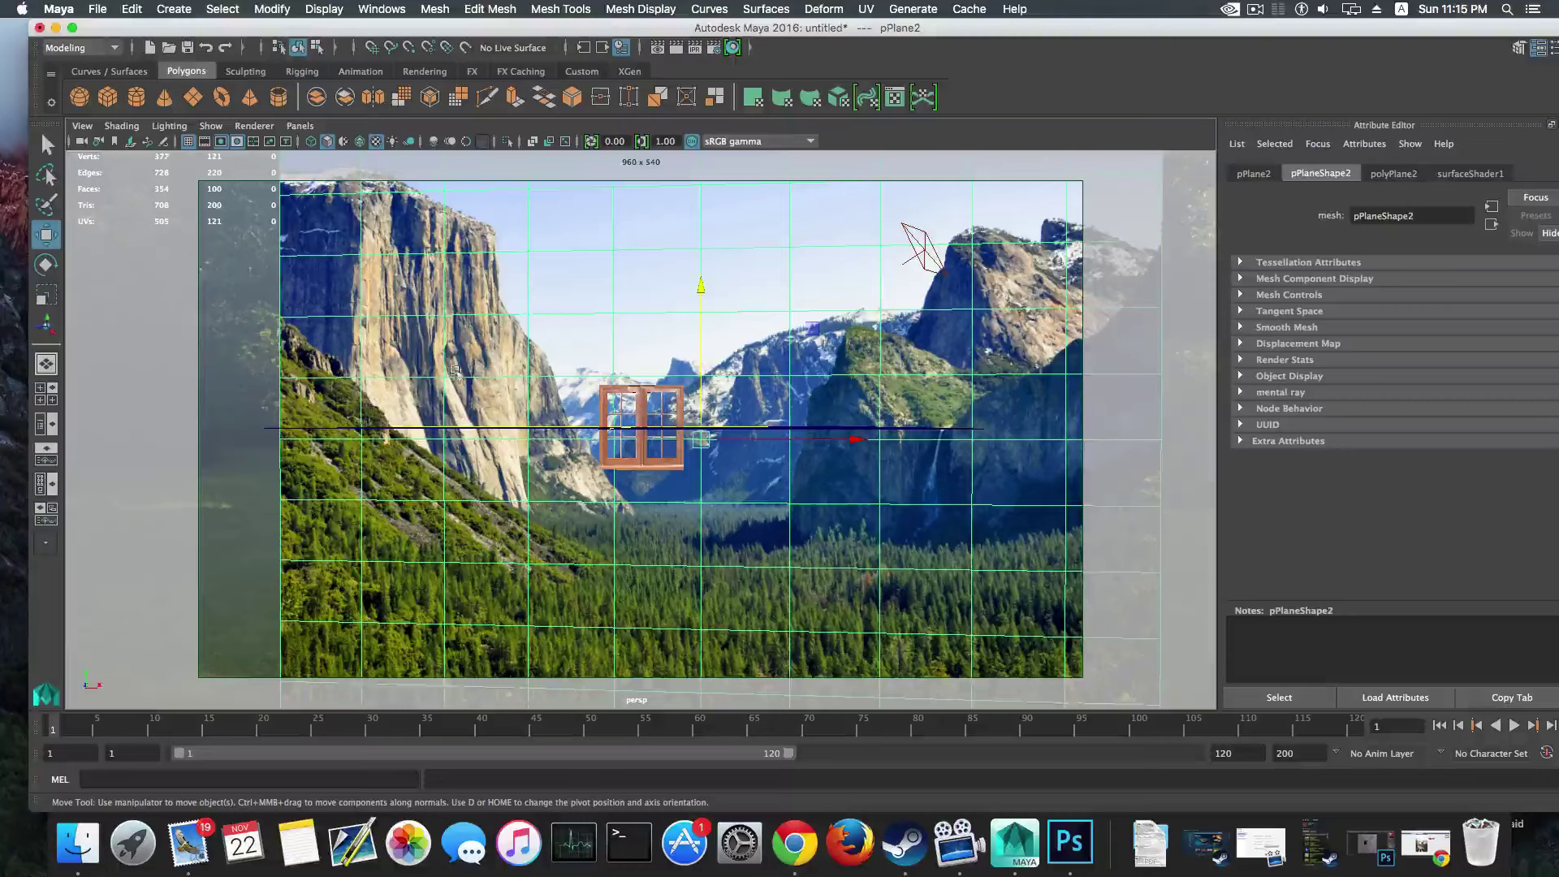
Step: Quit the extra Chrome and search Google Images for 'window', filtered to window frame
right_click(806, 847)
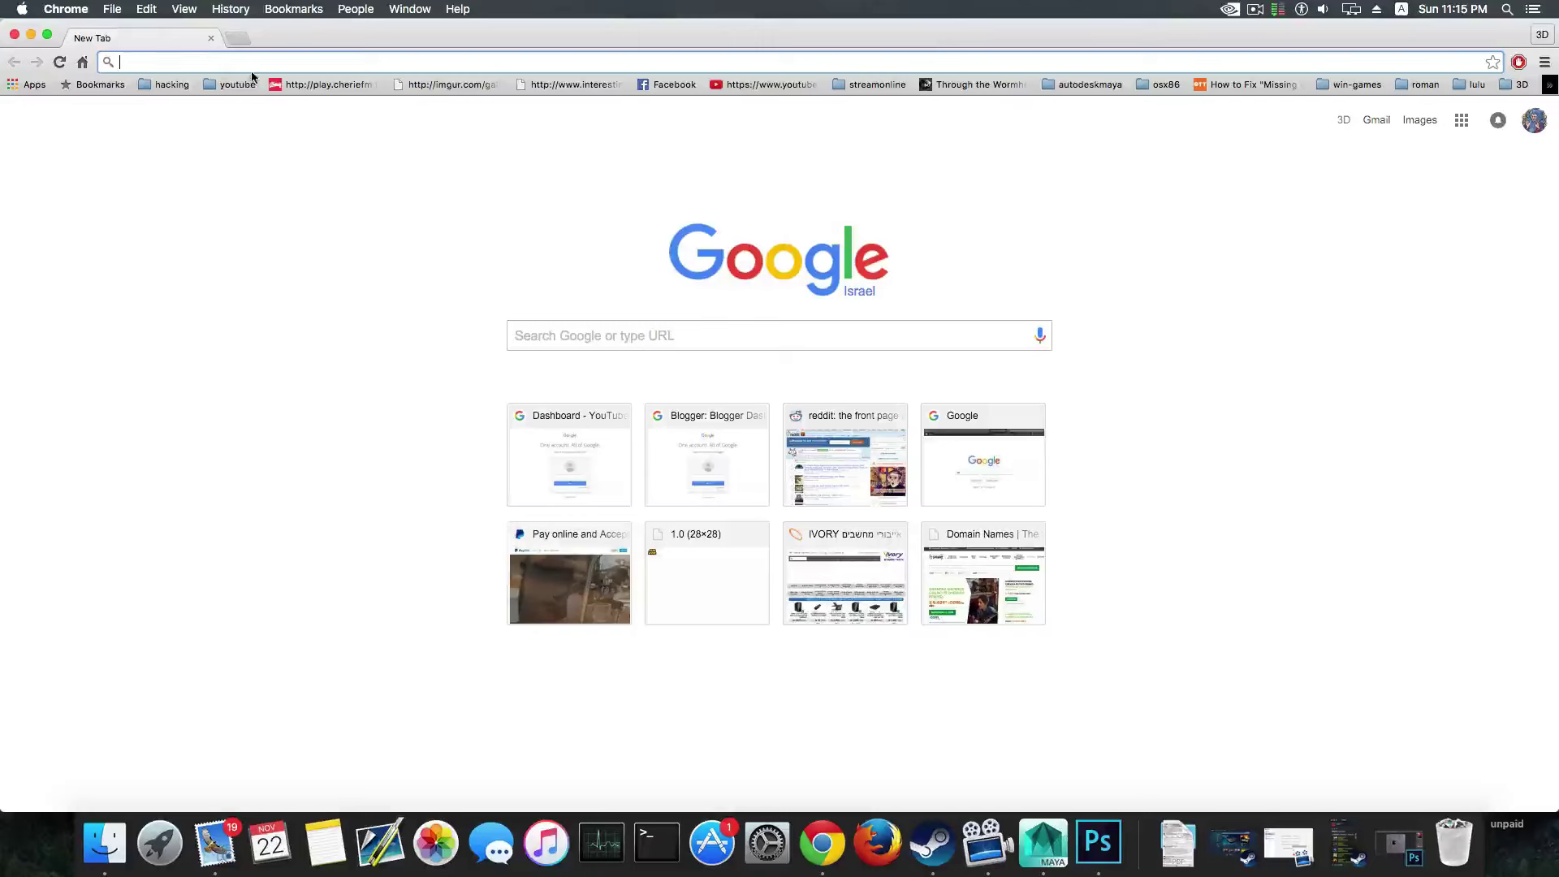
type("w")
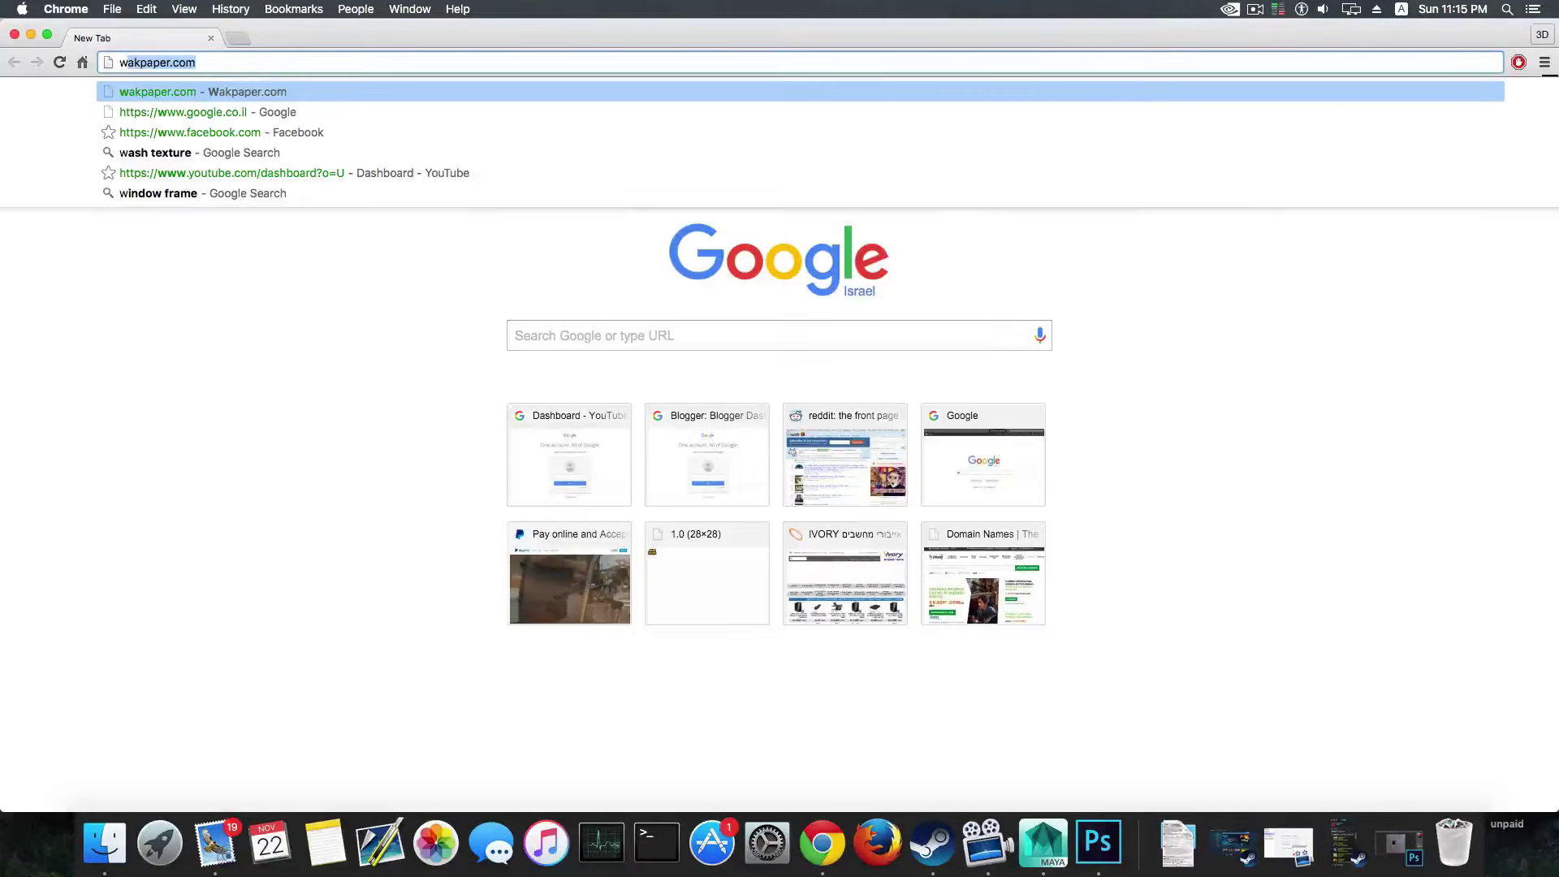
type("indow")
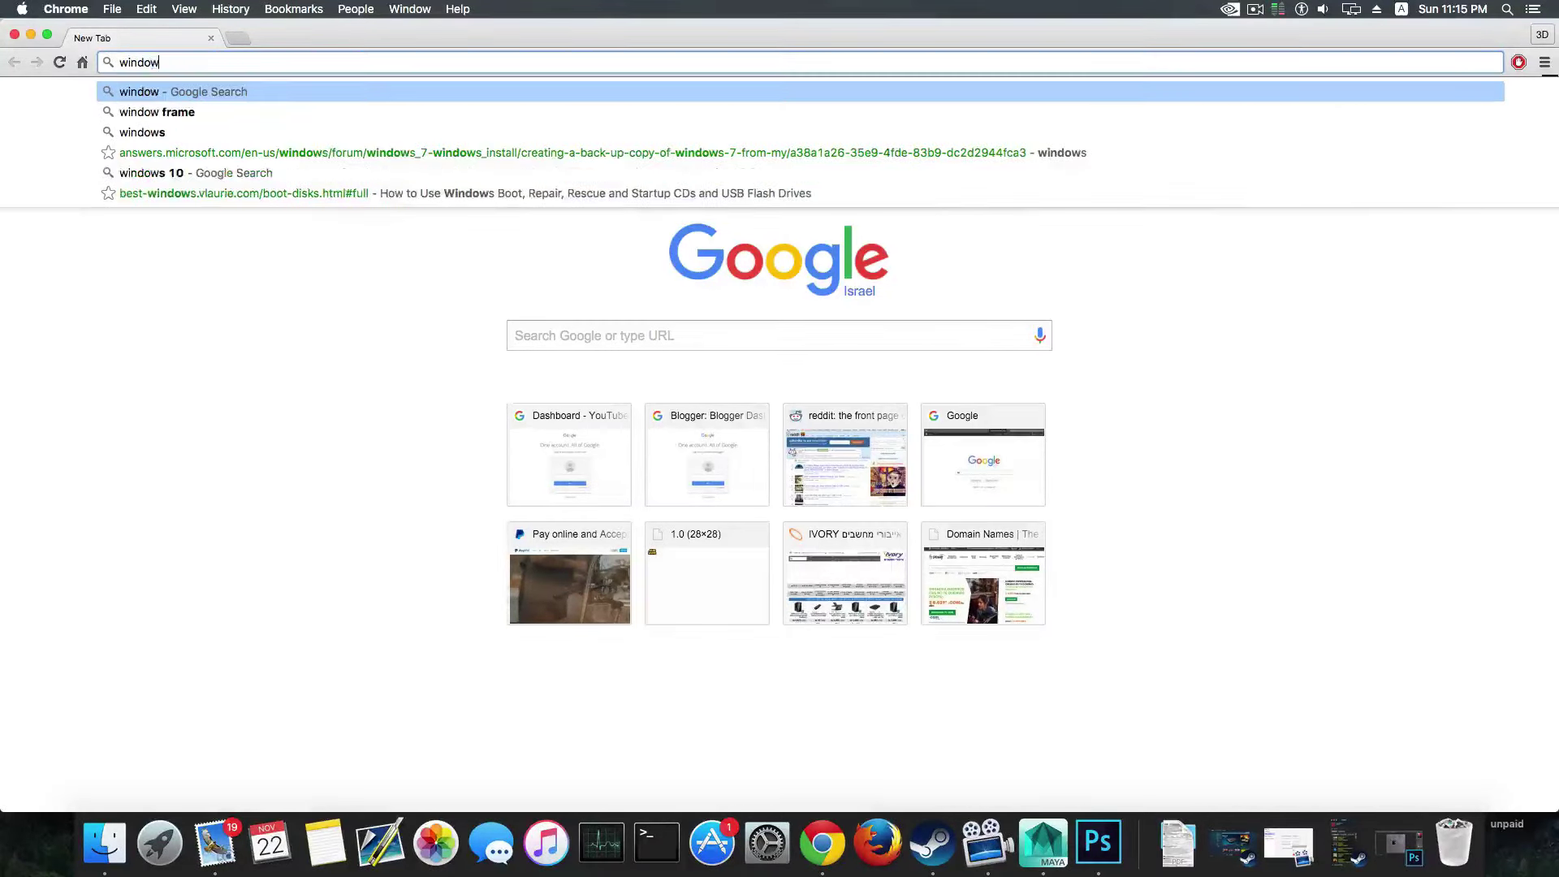
key("Return")
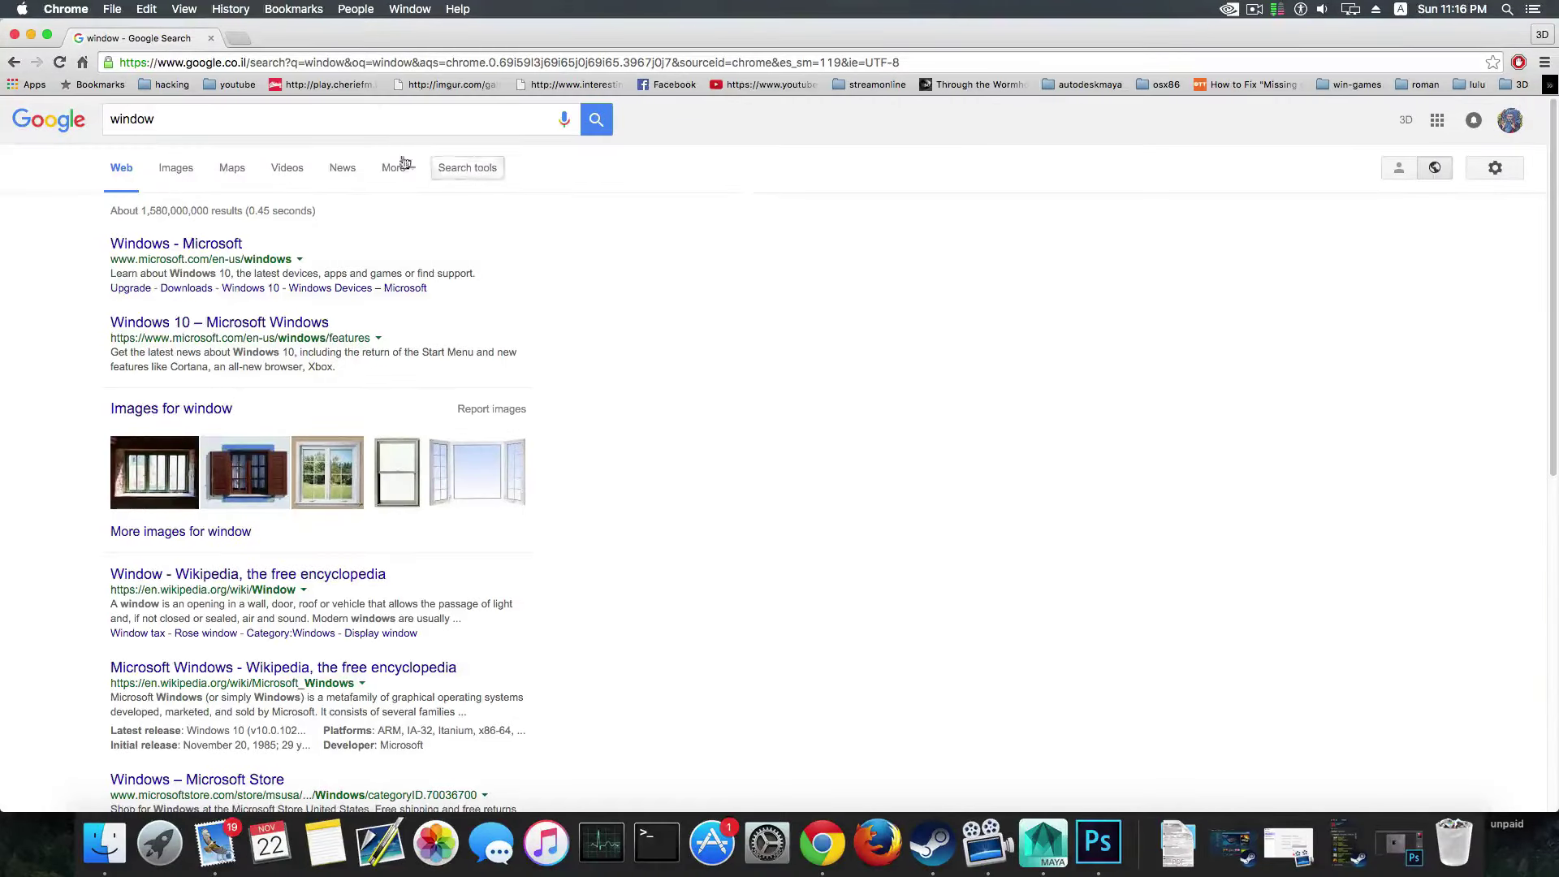
left_click(175, 167)
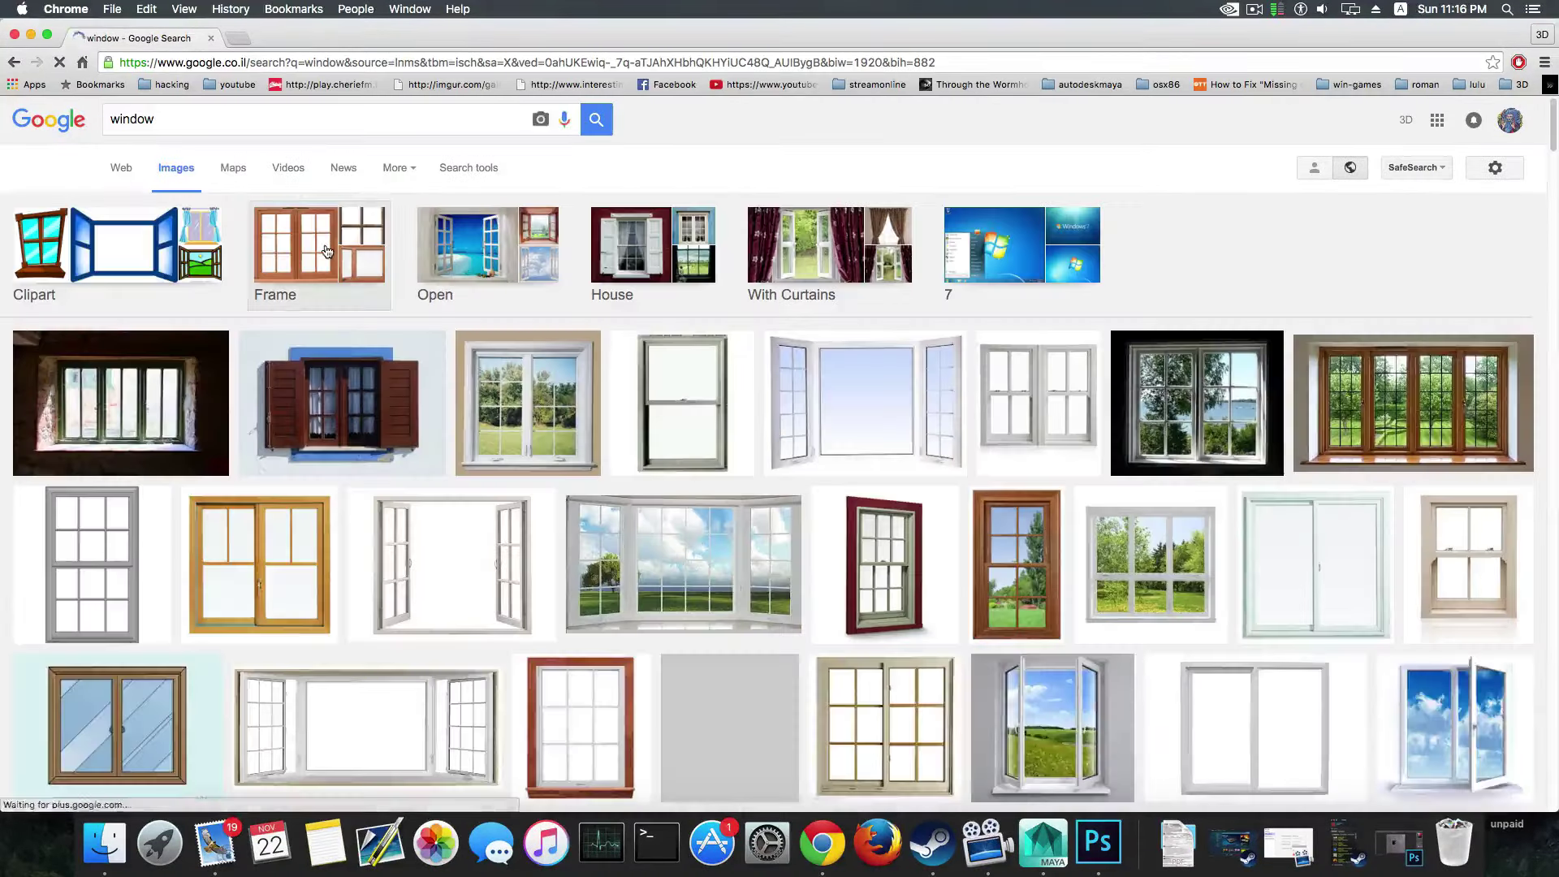
left_click(326, 251)
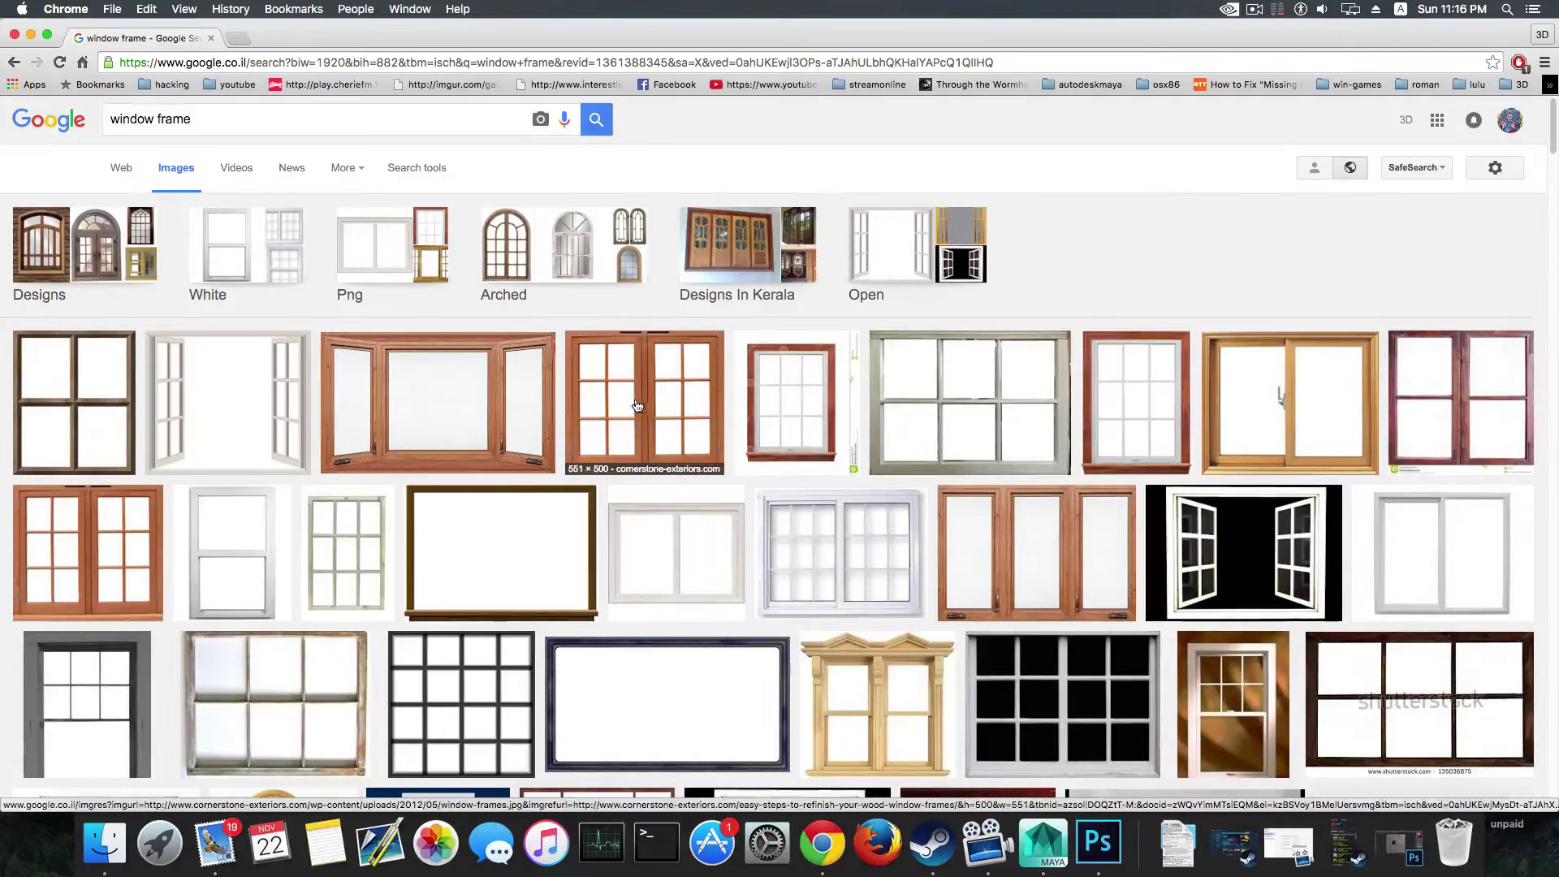
Step: View the wooden double window-frames.jpg image full size, then return to the results
left_click(655, 404)
left_click(1134, 440)
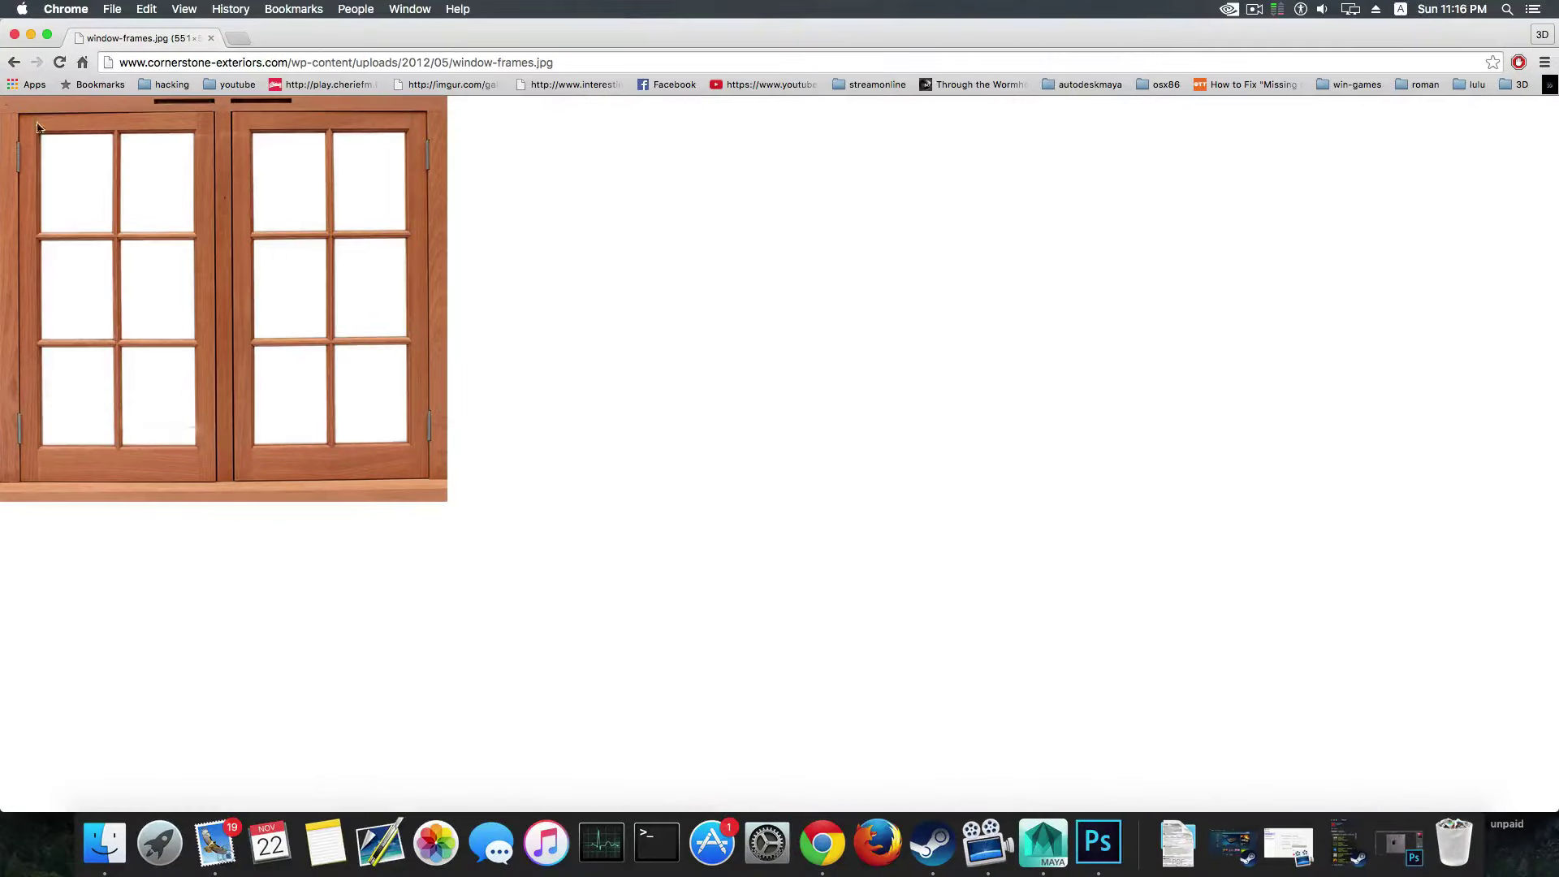
left_click_drag(300, 47, 344, 71)
left_click(55, 86)
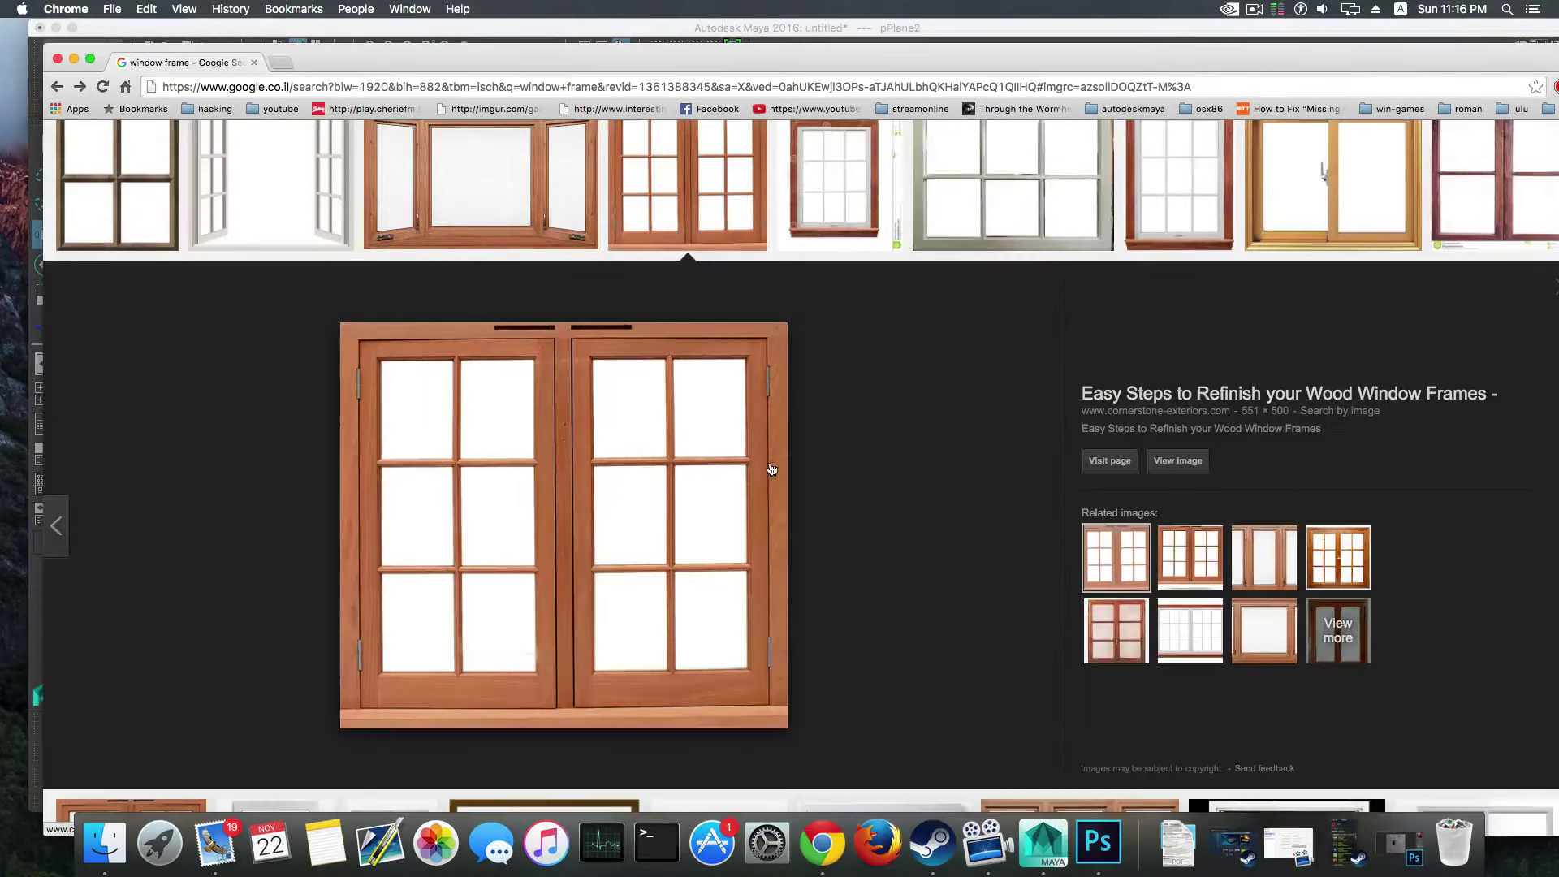
scroll(763, 455, "up", 3)
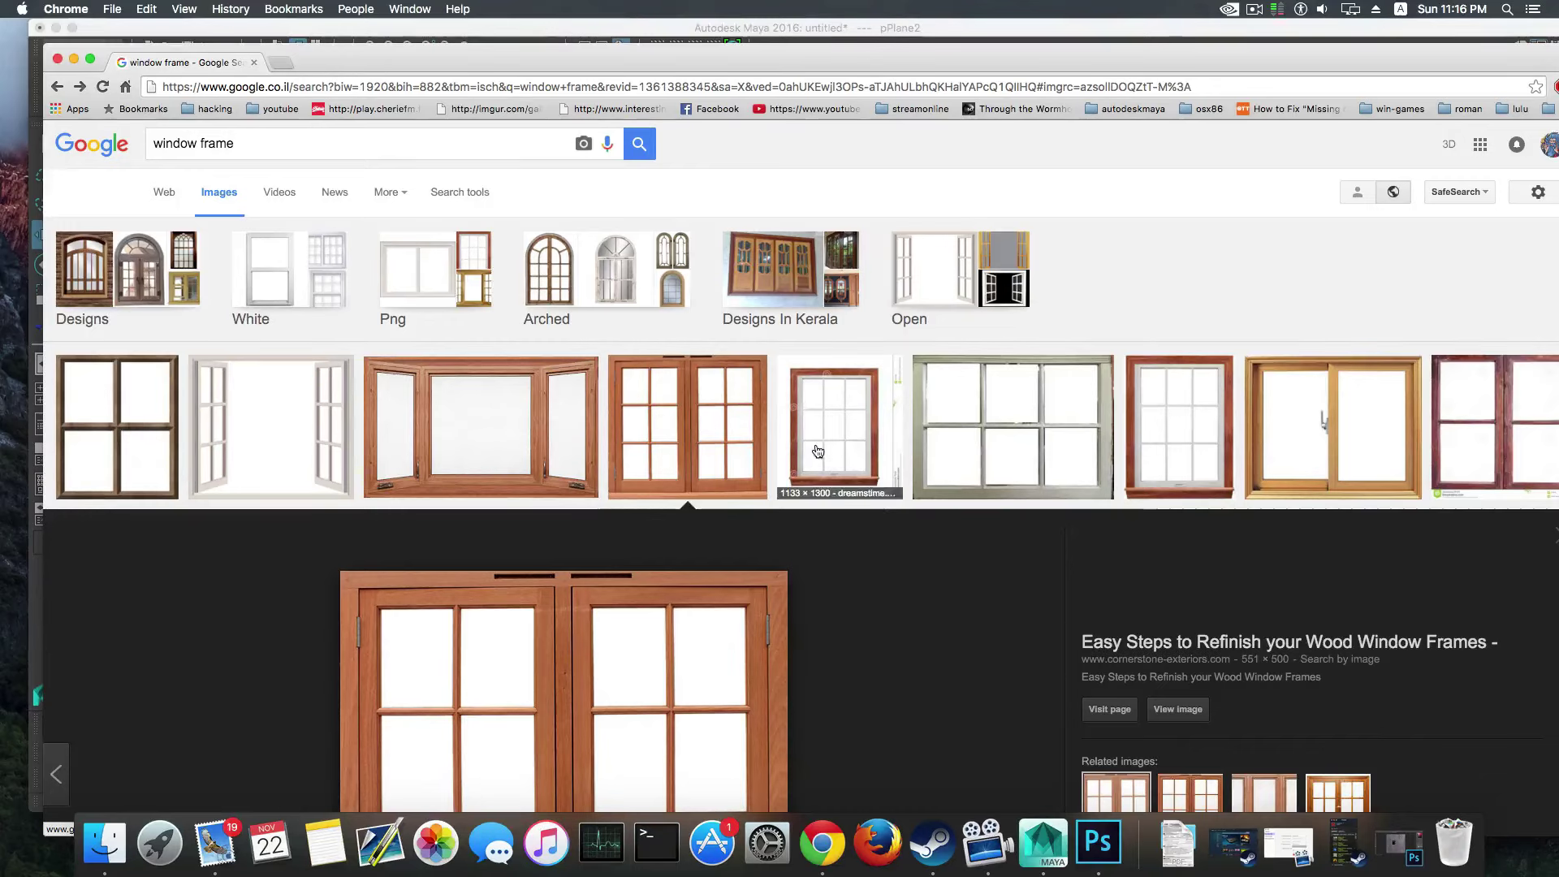
left_click(280, 143)
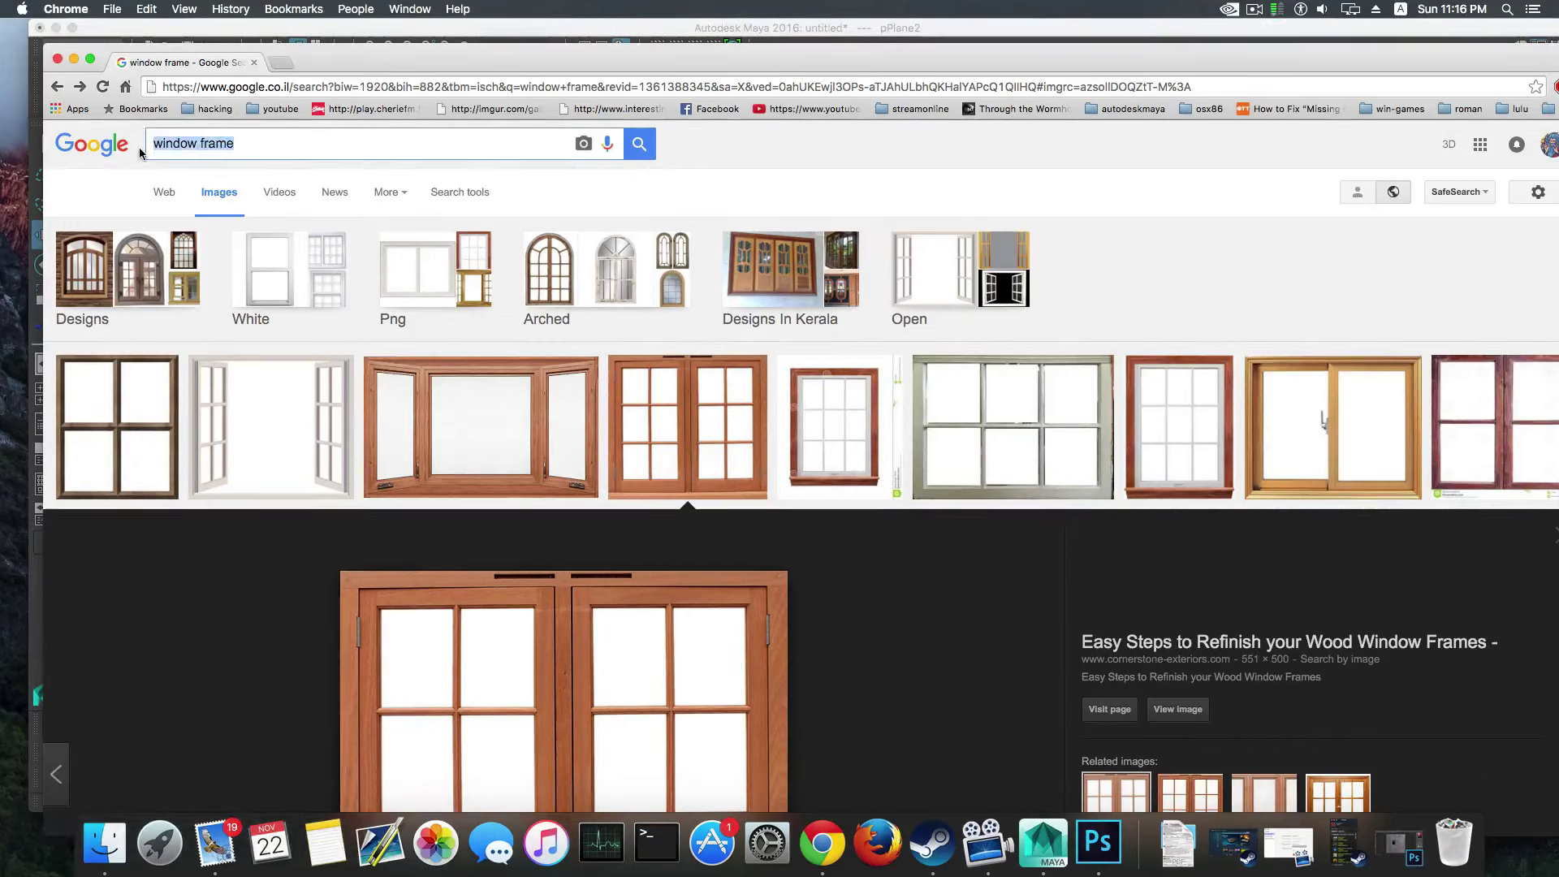
Step: Search Google Images for 'wash texture' and preview the grey scratched texturesofnewyork image
type("wash")
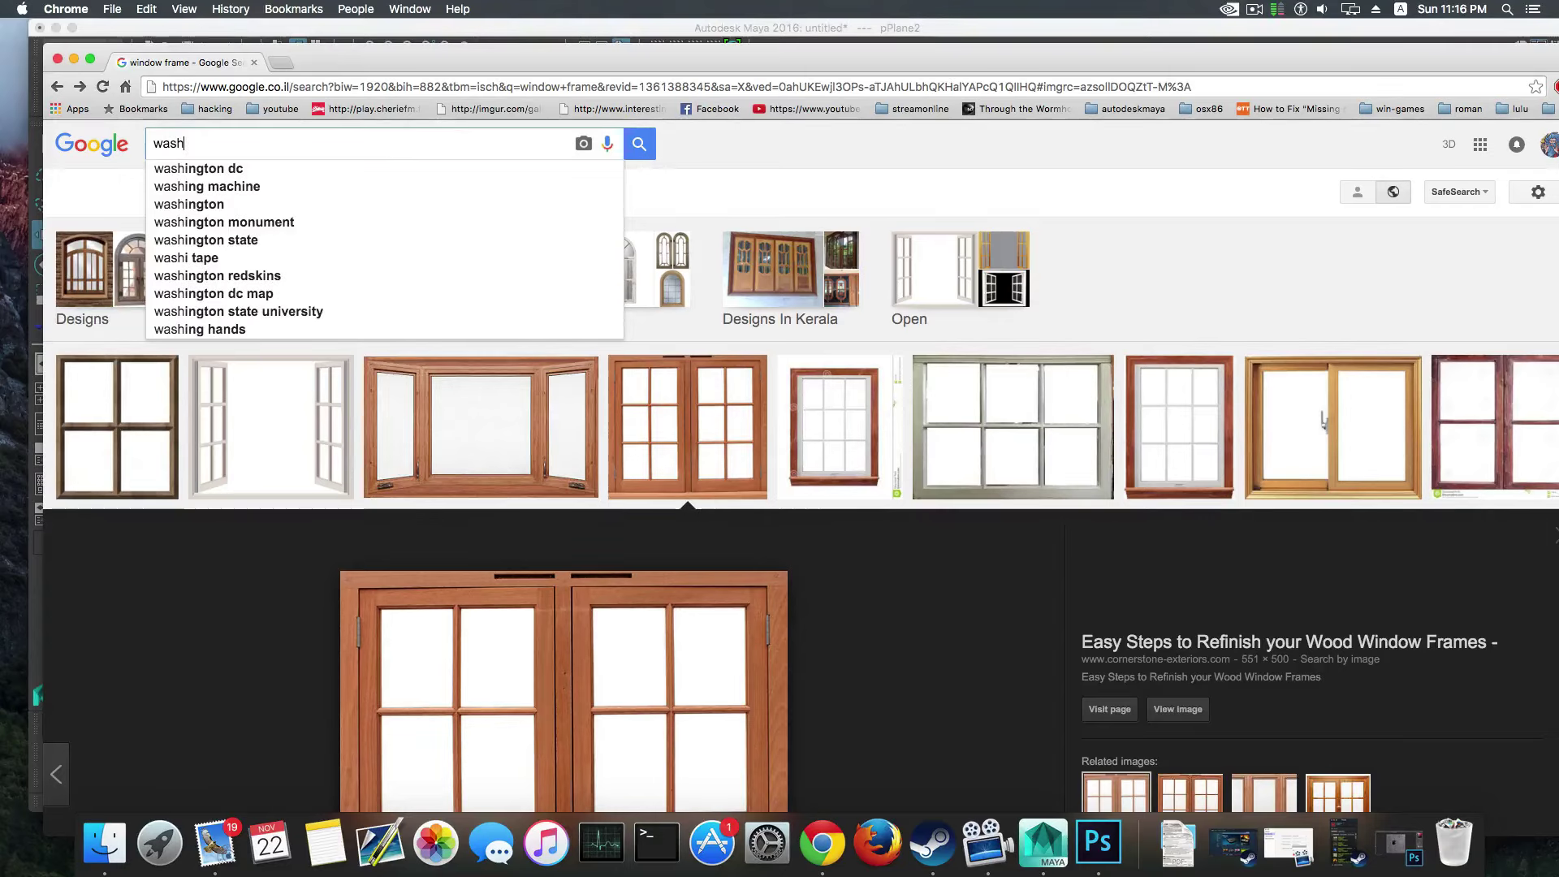
type(" textur")
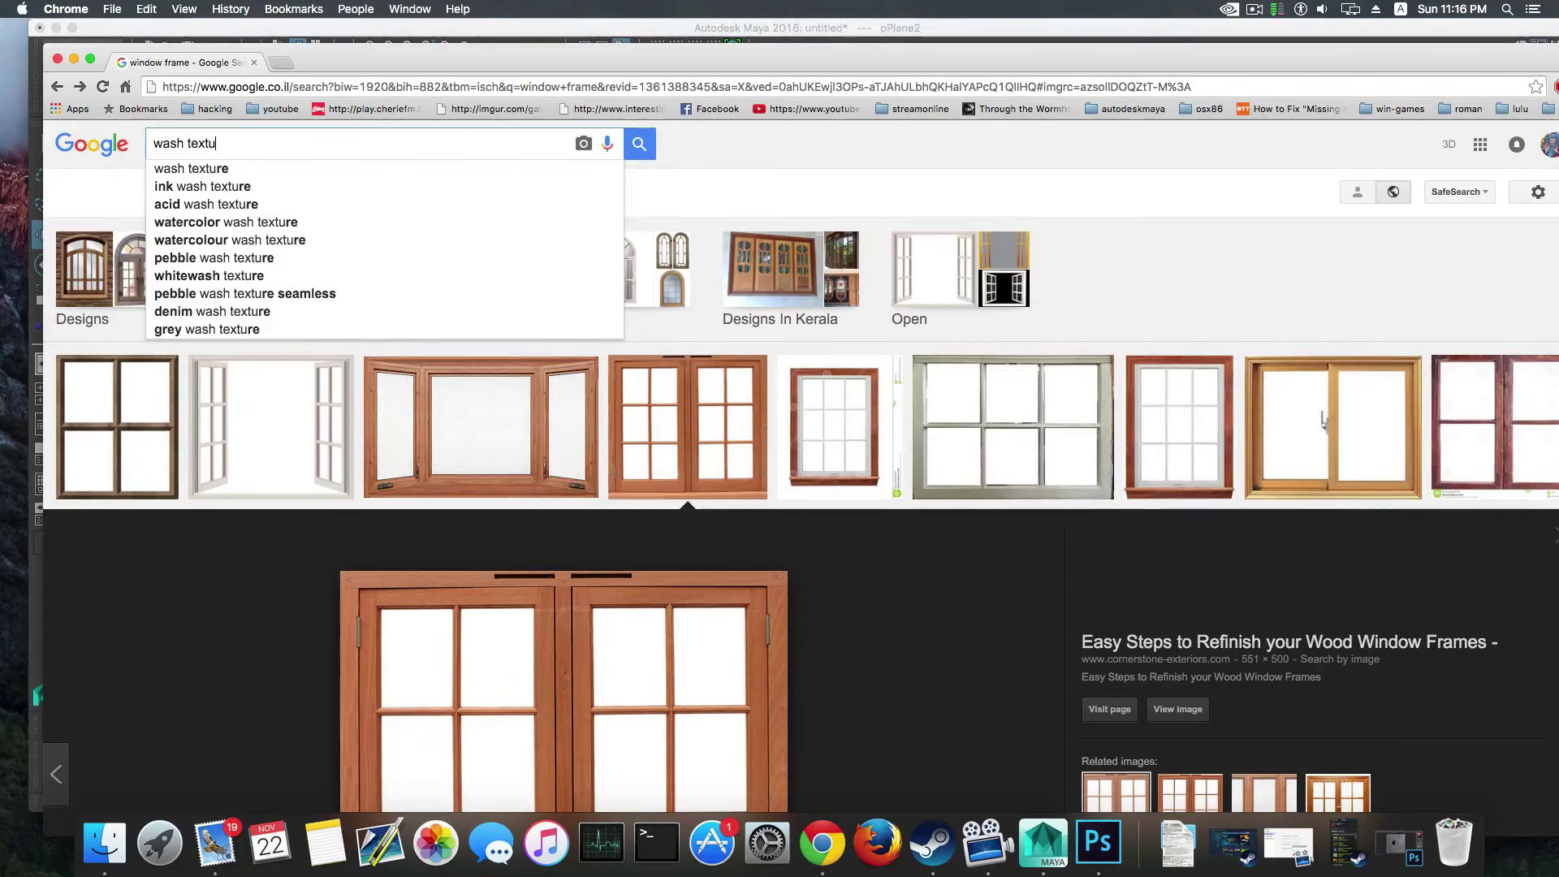
type("e")
key("Return")
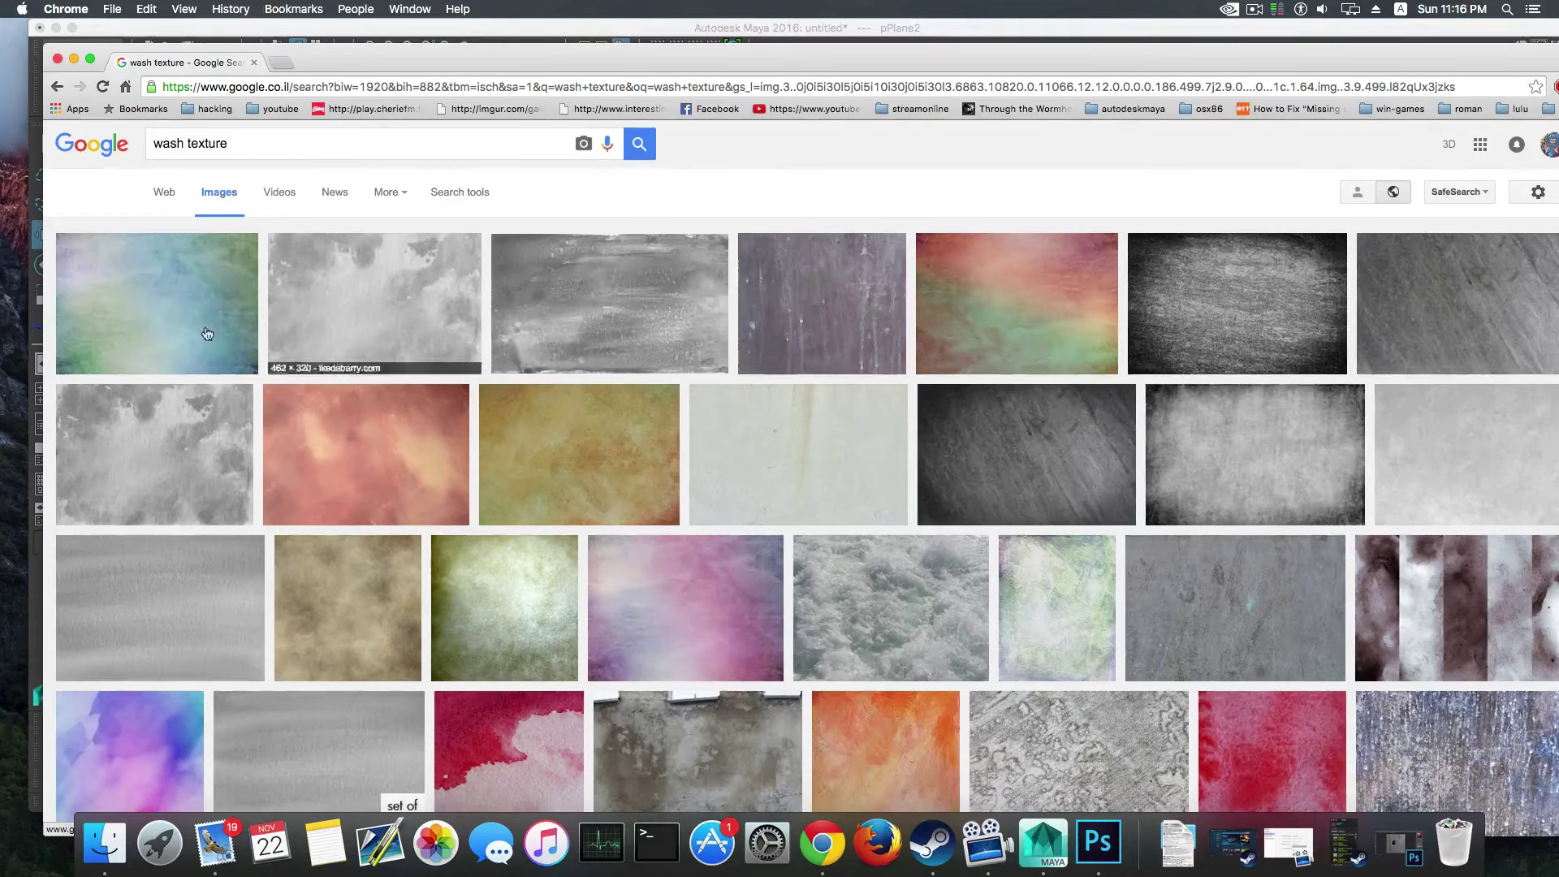
scroll(690, 568, "down", 5)
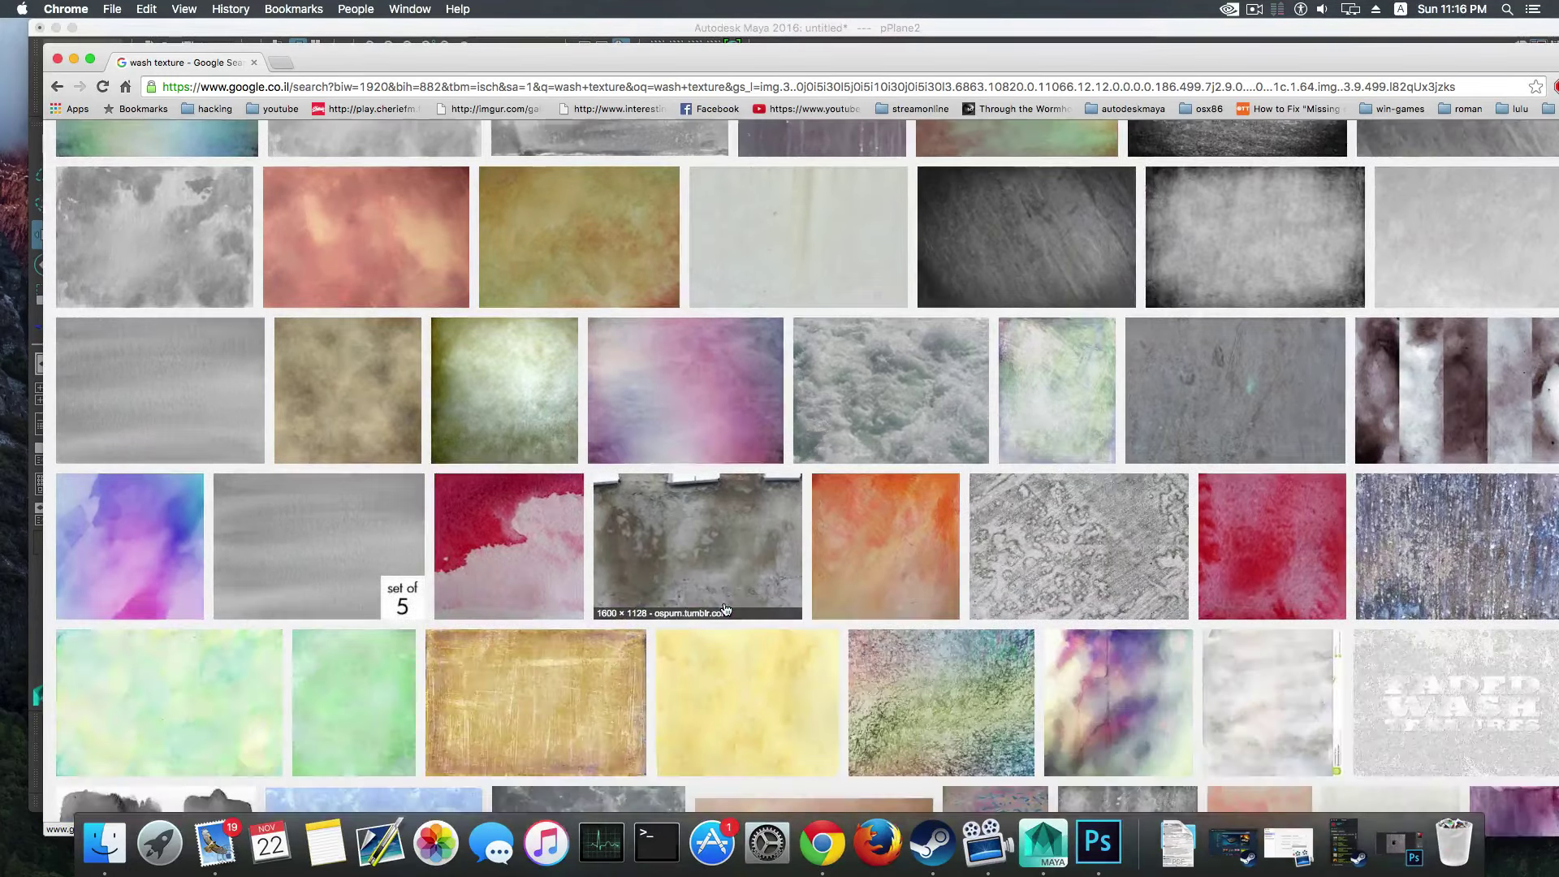
scroll(729, 604, "down", 4)
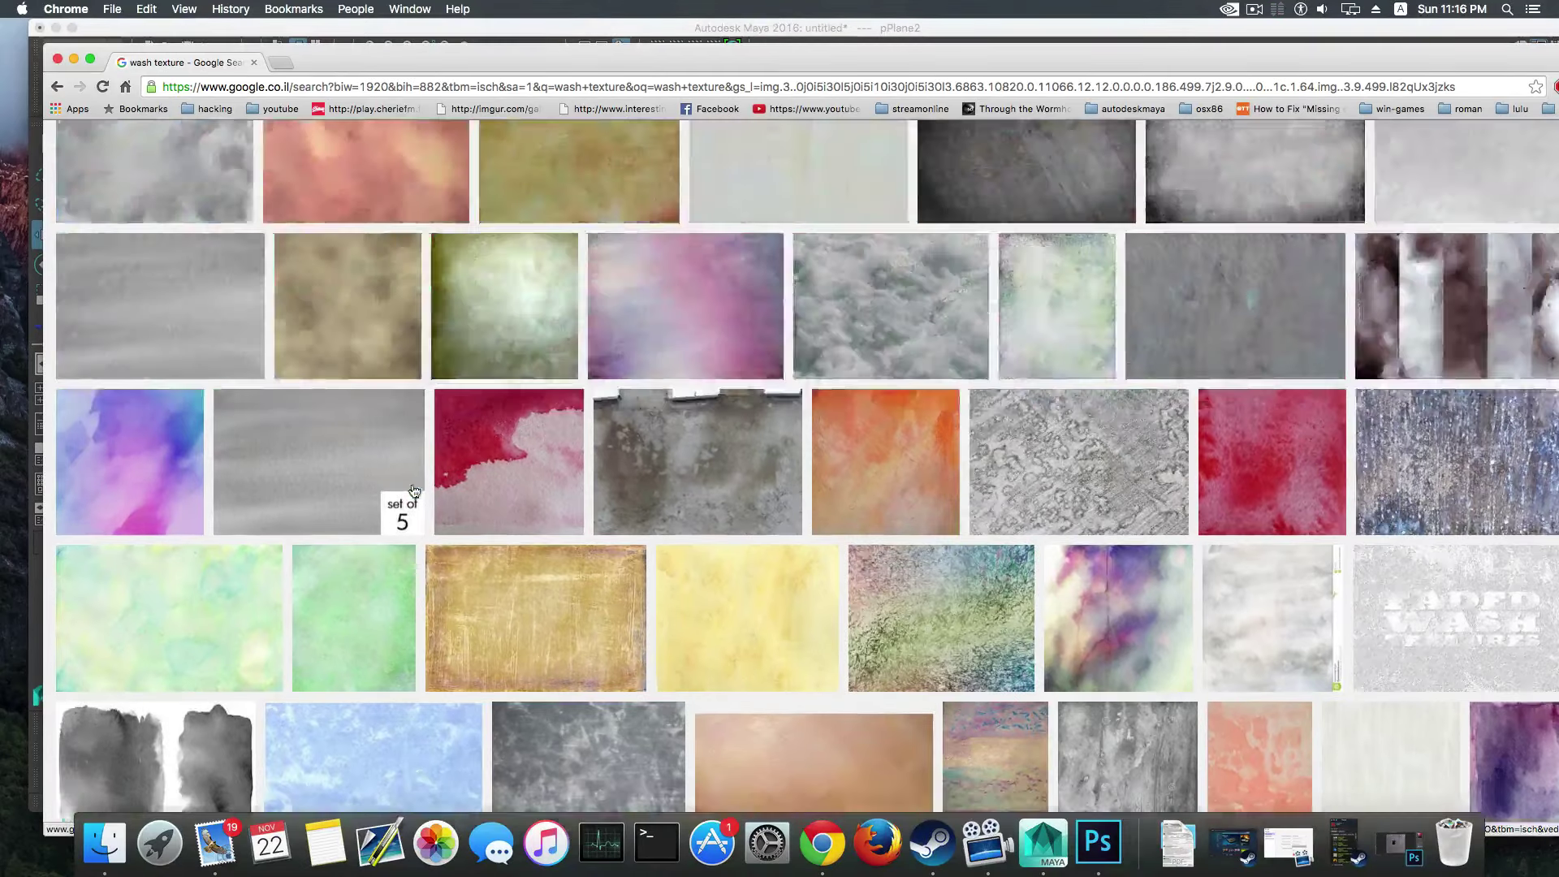
scroll(386, 449, "up", 8)
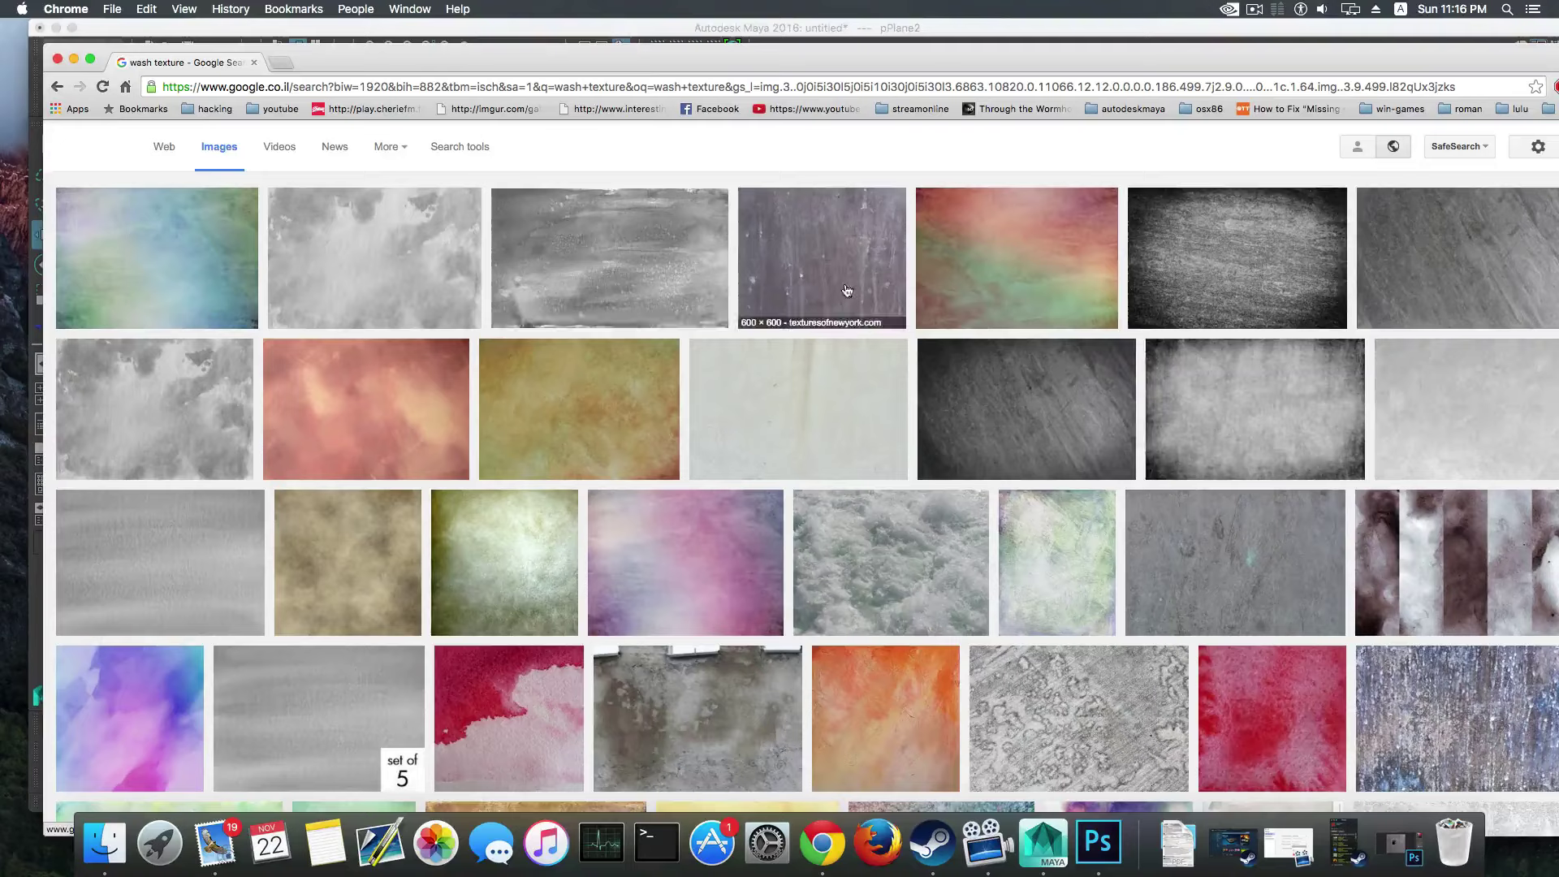
left_click(826, 253)
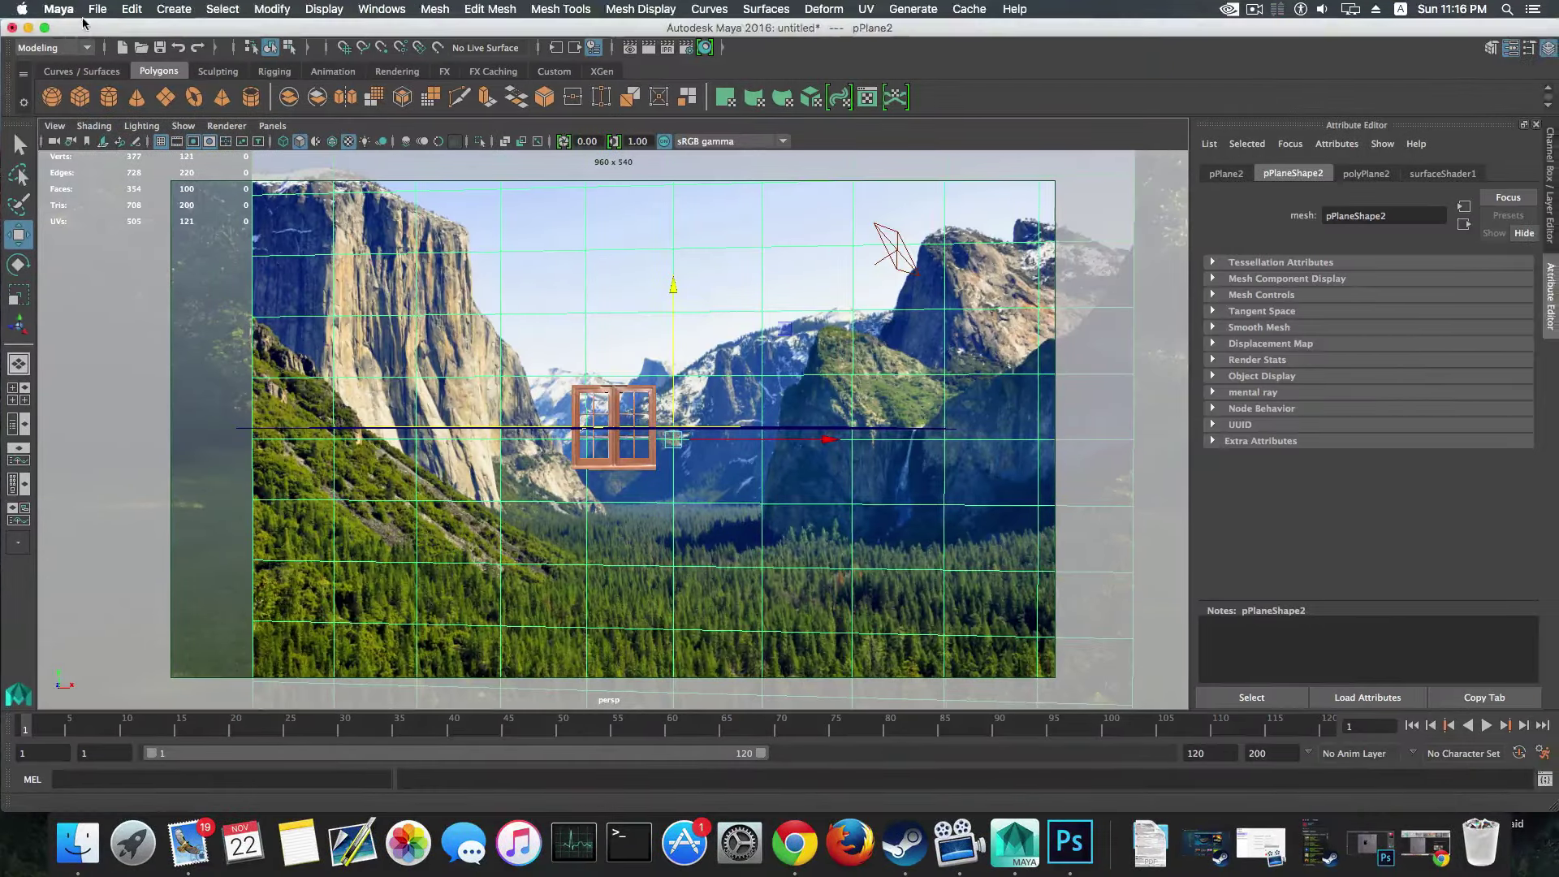
Step: Start a new empty scene without saving the window scene
left_click(97, 9)
left_click(121, 25)
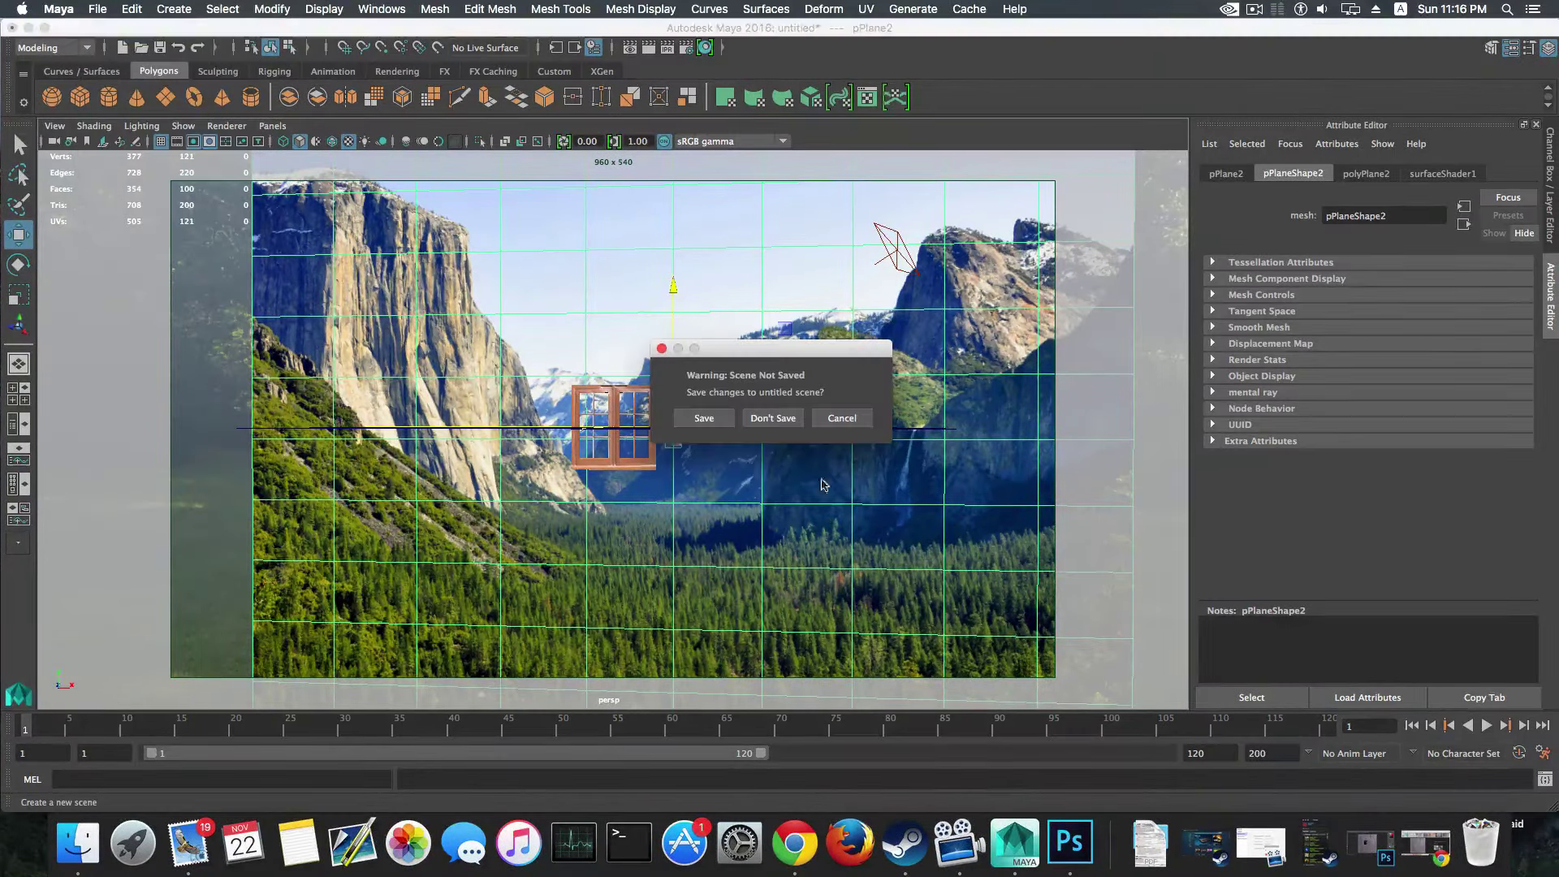
left_click(773, 417)
left_click_drag(696, 574, 694, 531, "alt")
Step: Load the Mayatomr.bundle mental ray plug-in with Auto load in the Plug-in Manager
left_click(365, 8)
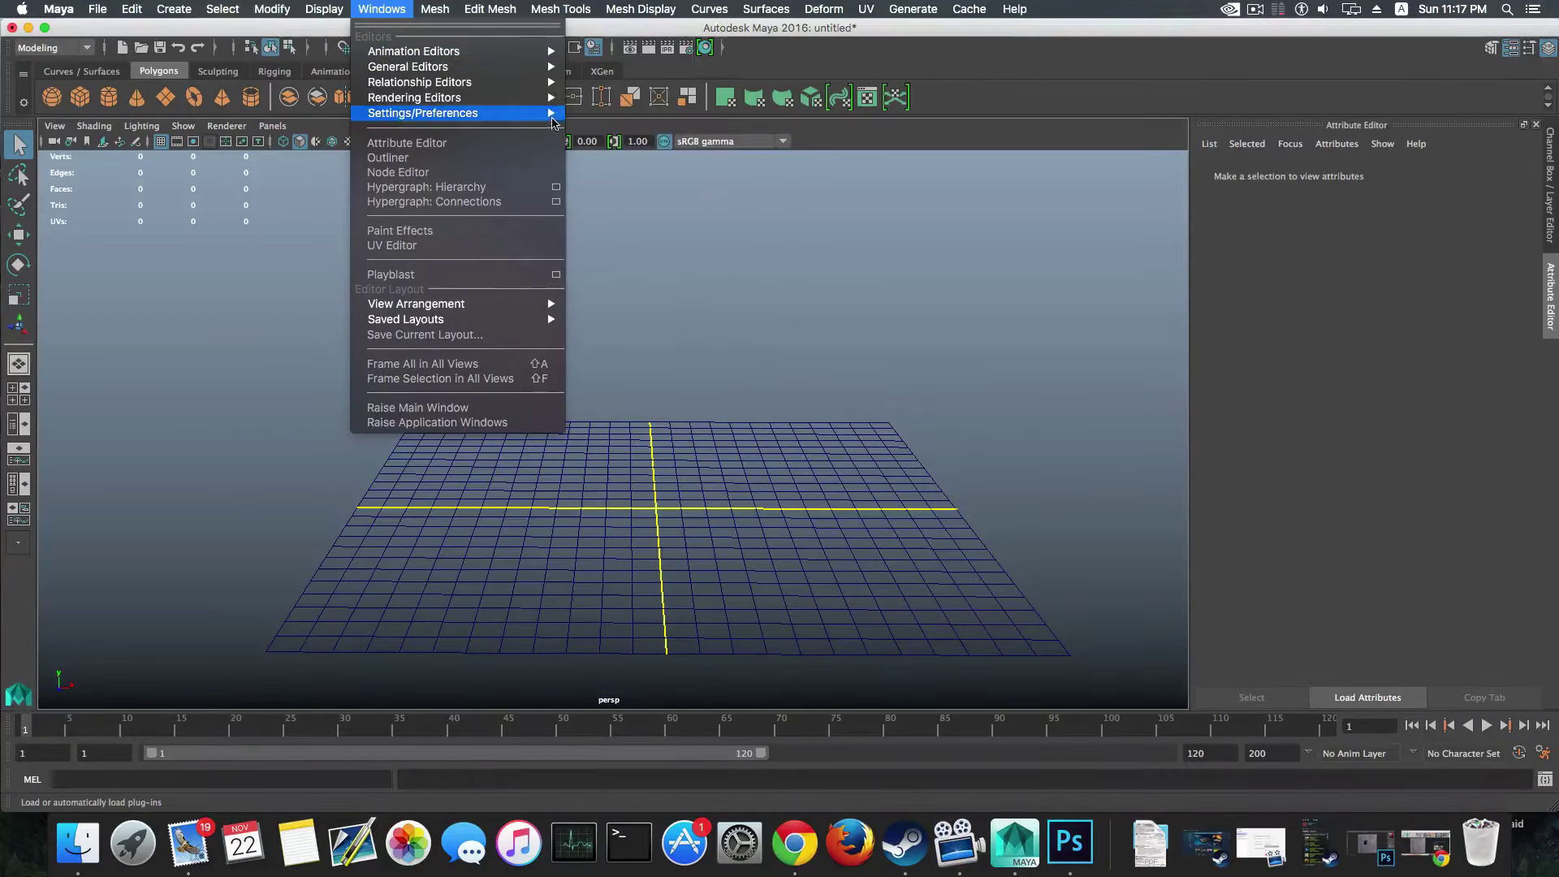
mouse_move(487, 112)
left_click(642, 254)
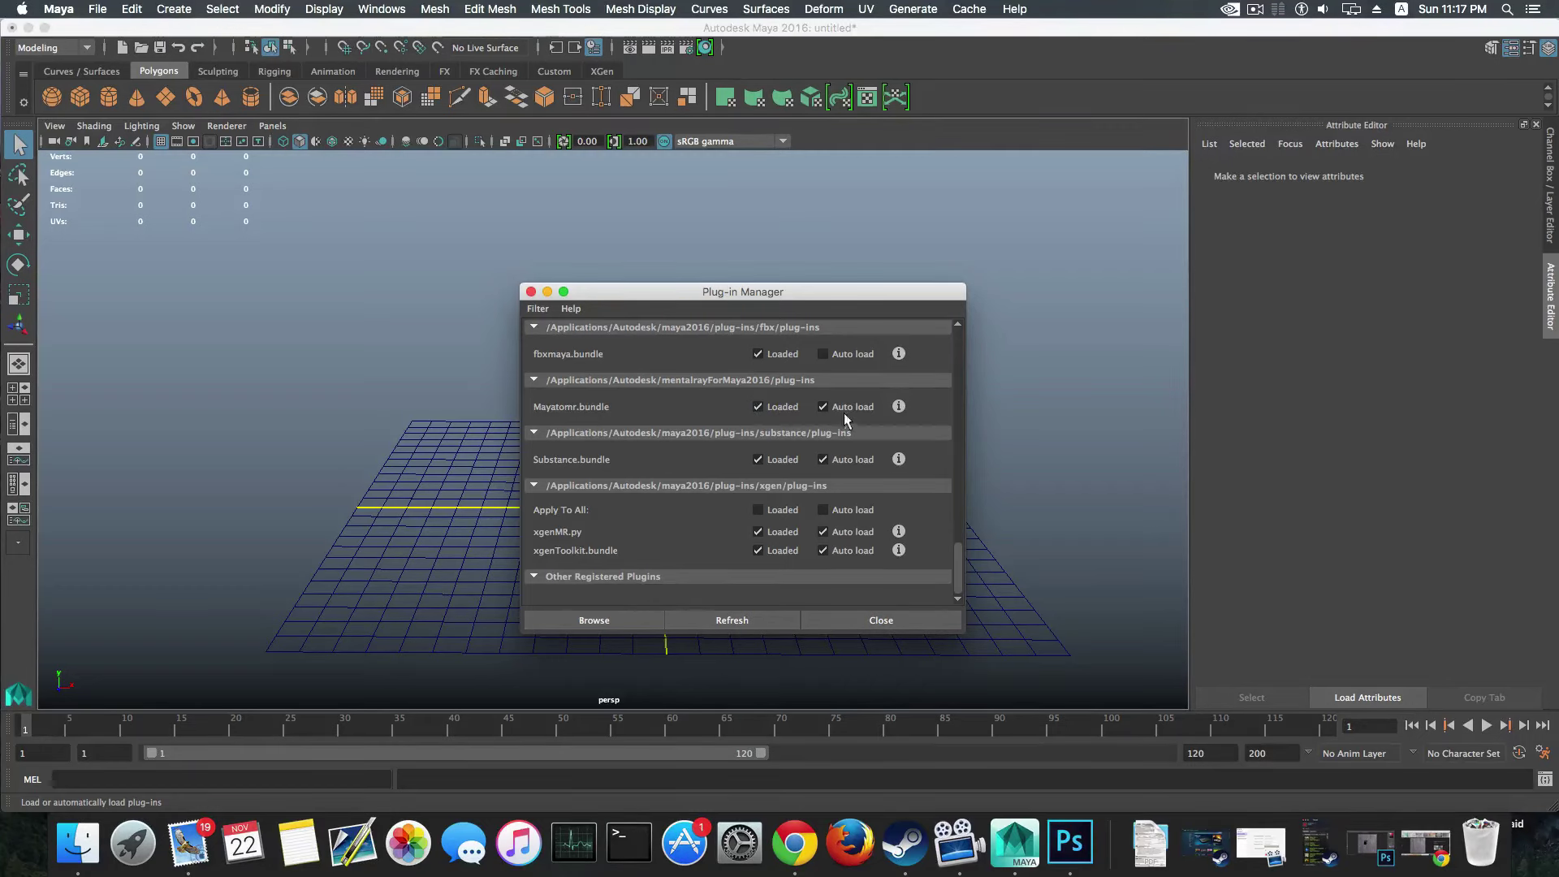
left_click(889, 616)
left_click_drag(572, 336, 710, 491, "alt")
right_click_drag(710, 491, 649, 466, "alt")
mouse_move(651, 470)
middle_mouse_down("alt")
mouse_move(630, 452)
mouse_move(670, 462)
mouse_move(645, 456)
middle_mouse_up("alt")
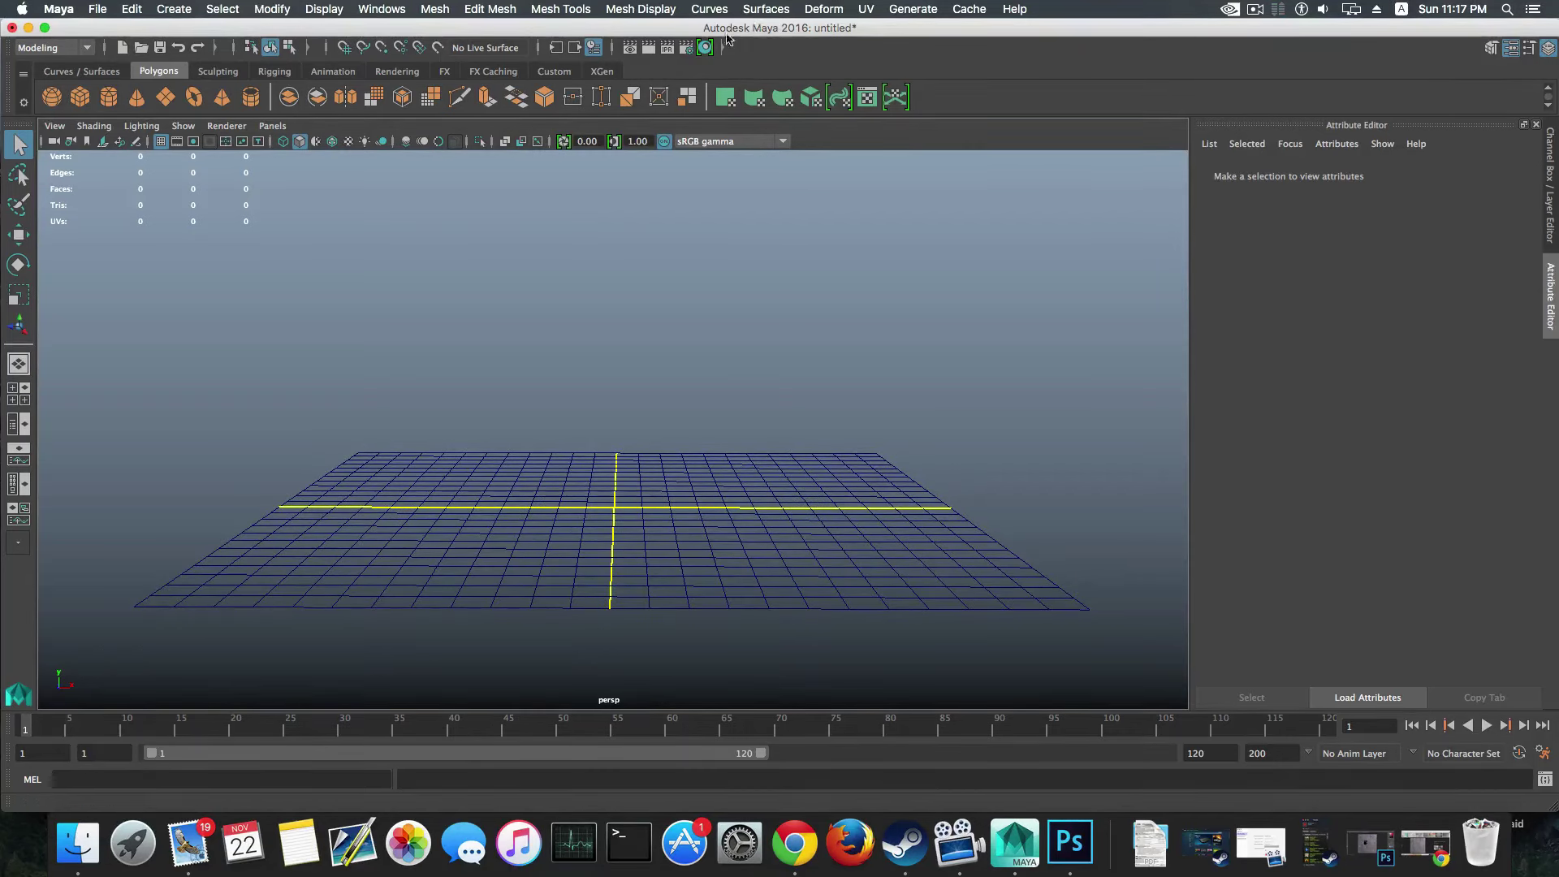
Step: Set the Render Settings renderer to mental ray
right_click_drag(591, 526, 642, 530, "alt")
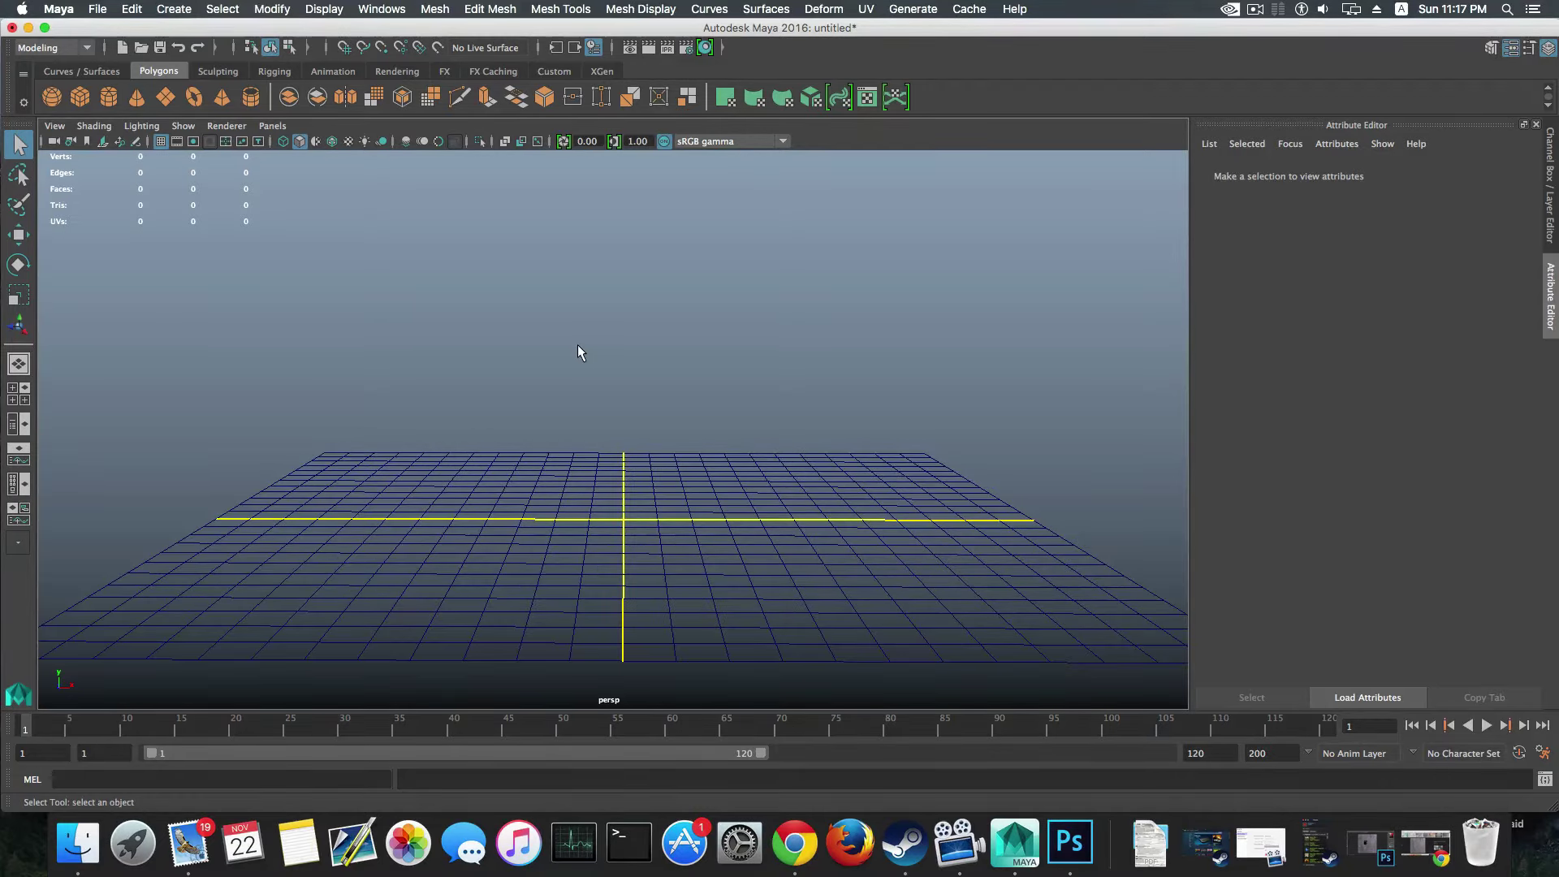
left_click_drag(578, 346, 586, 410, "alt")
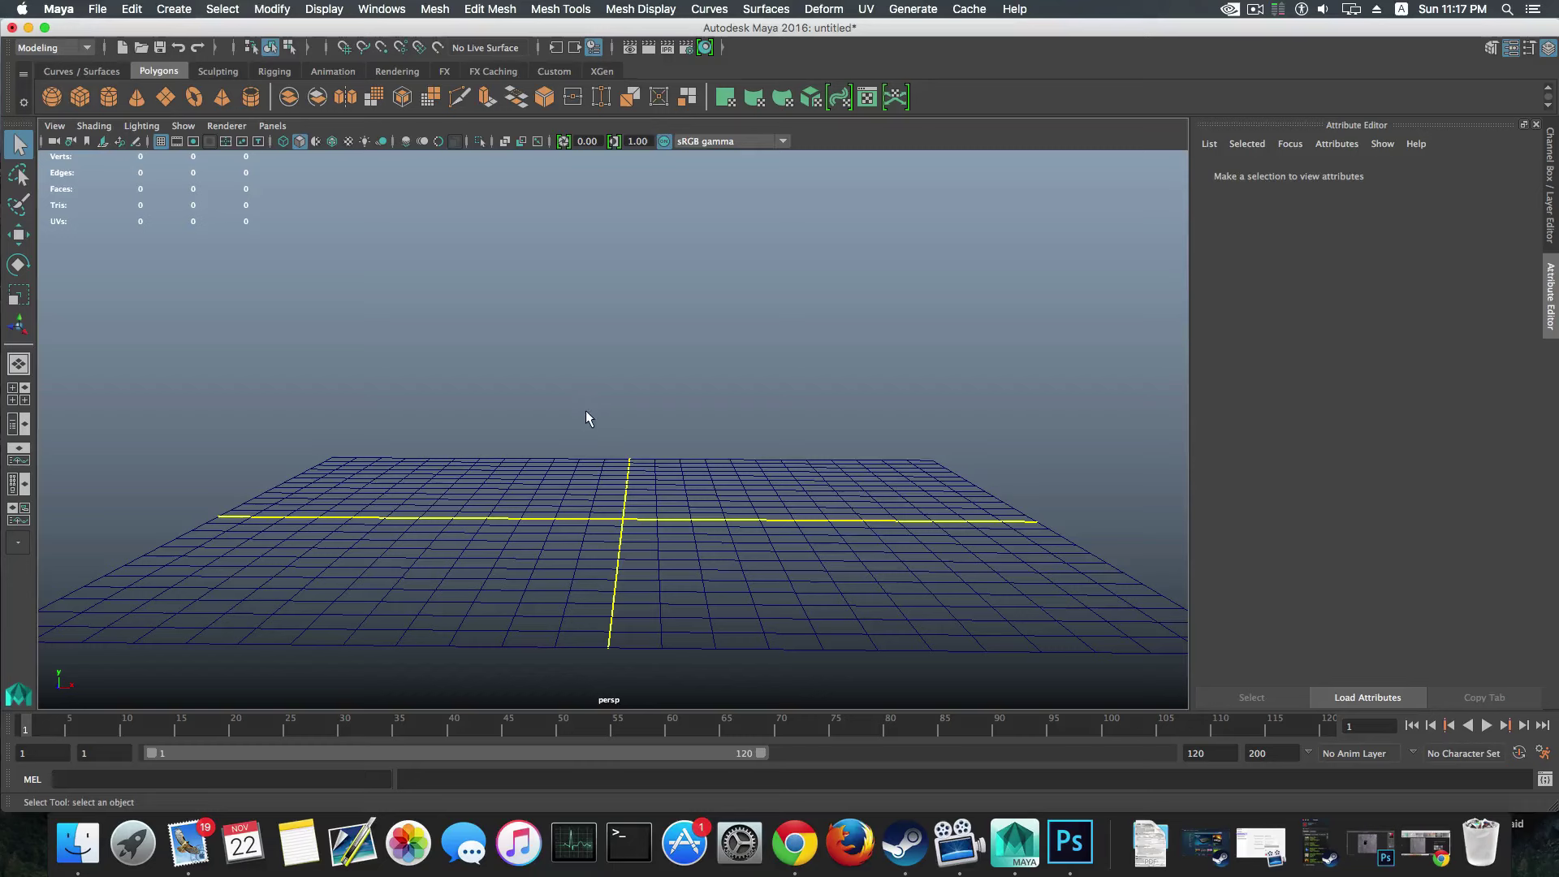
left_click(687, 51)
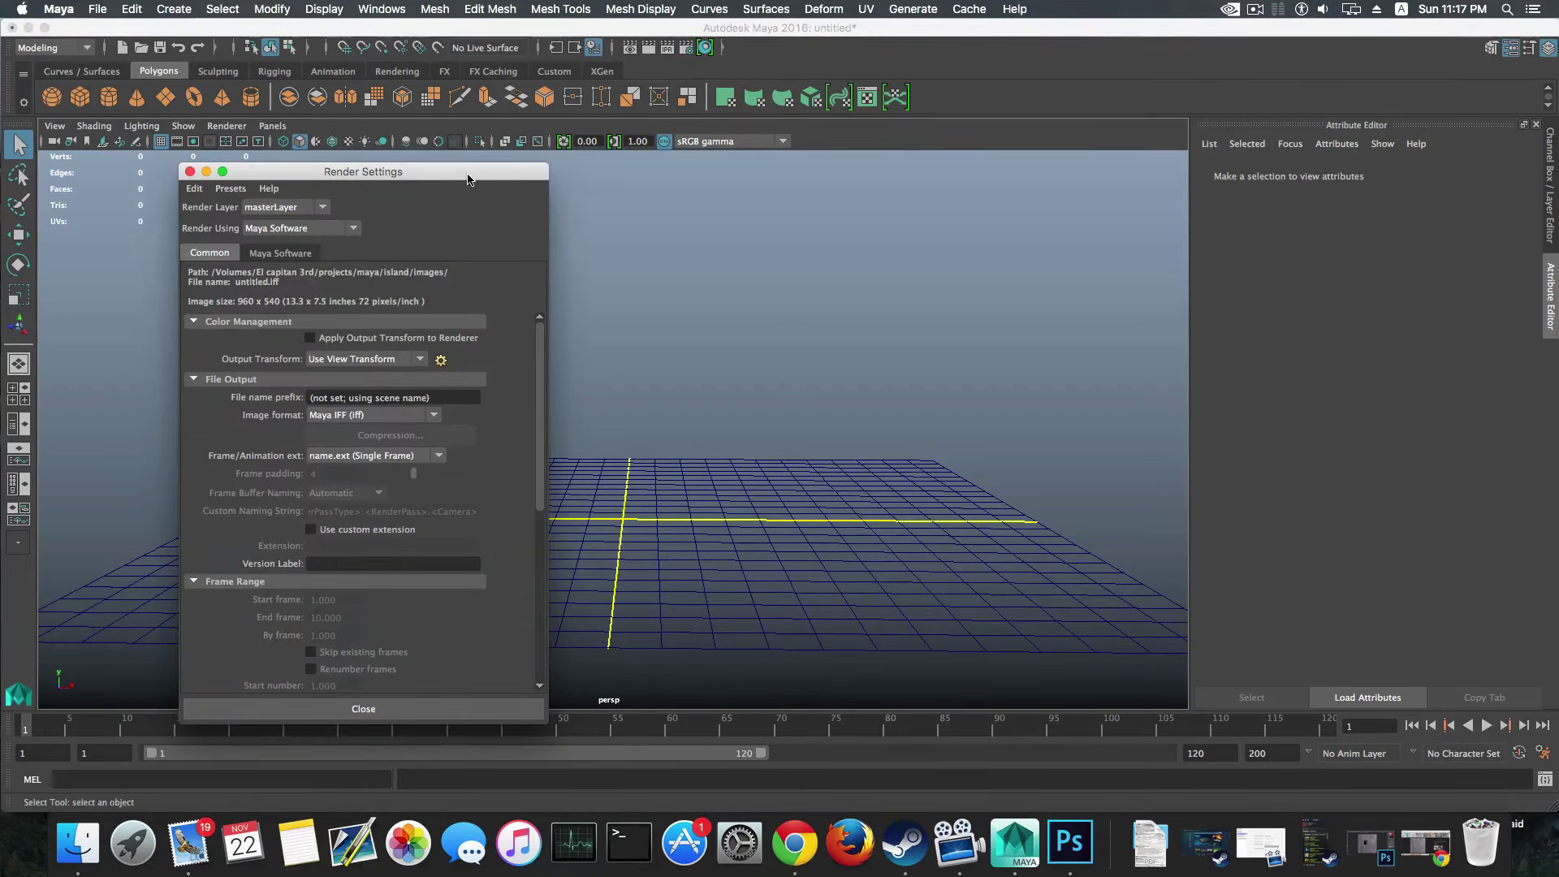
left_click_drag(475, 169, 767, 142)
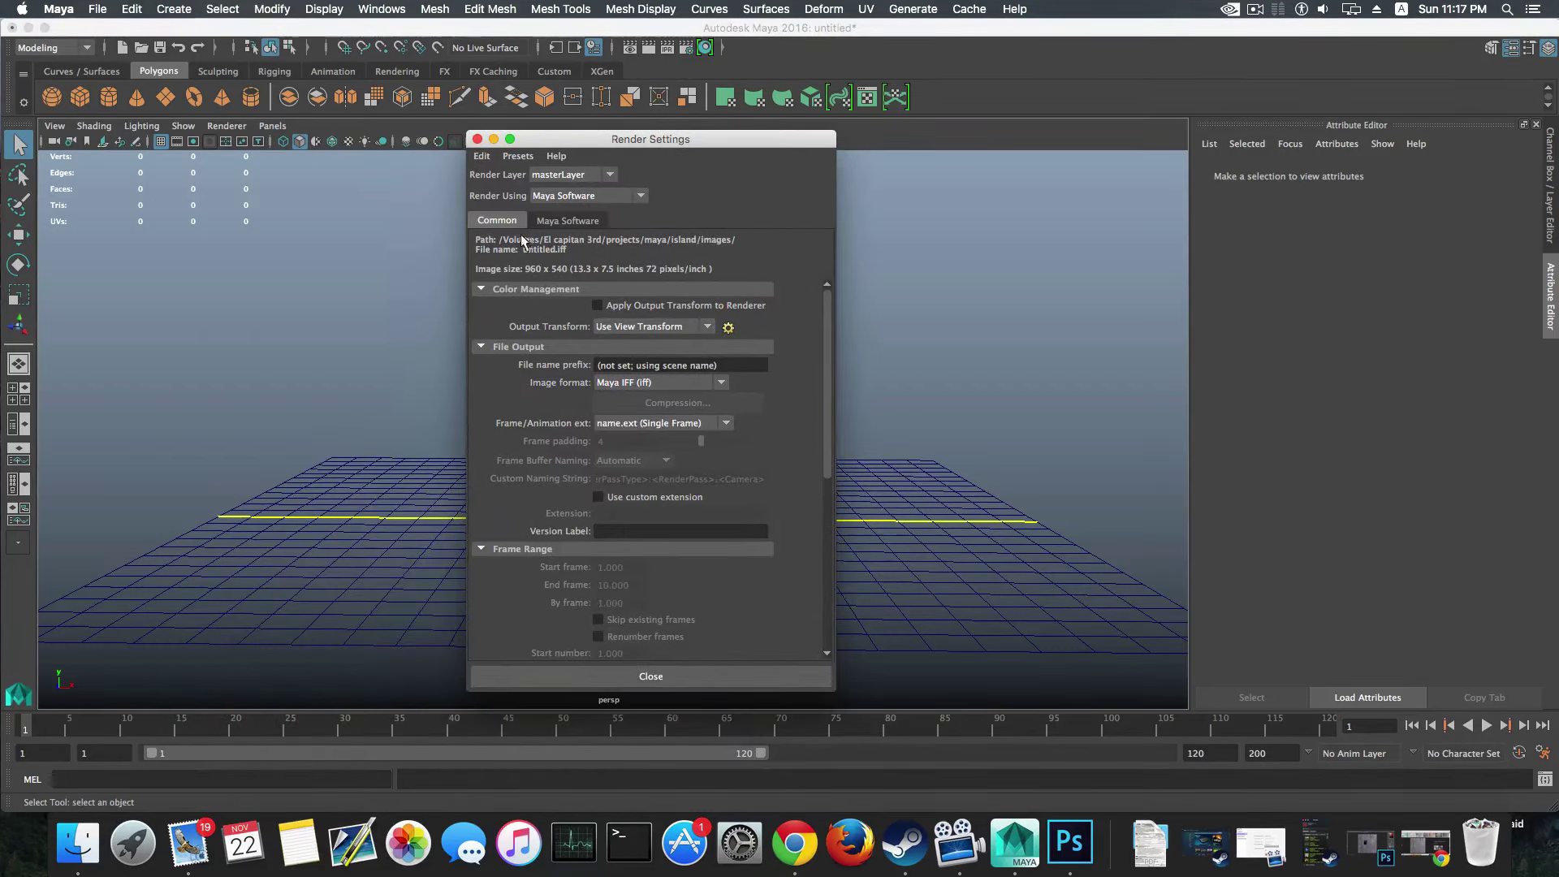
left_click(560, 196)
left_click(574, 270)
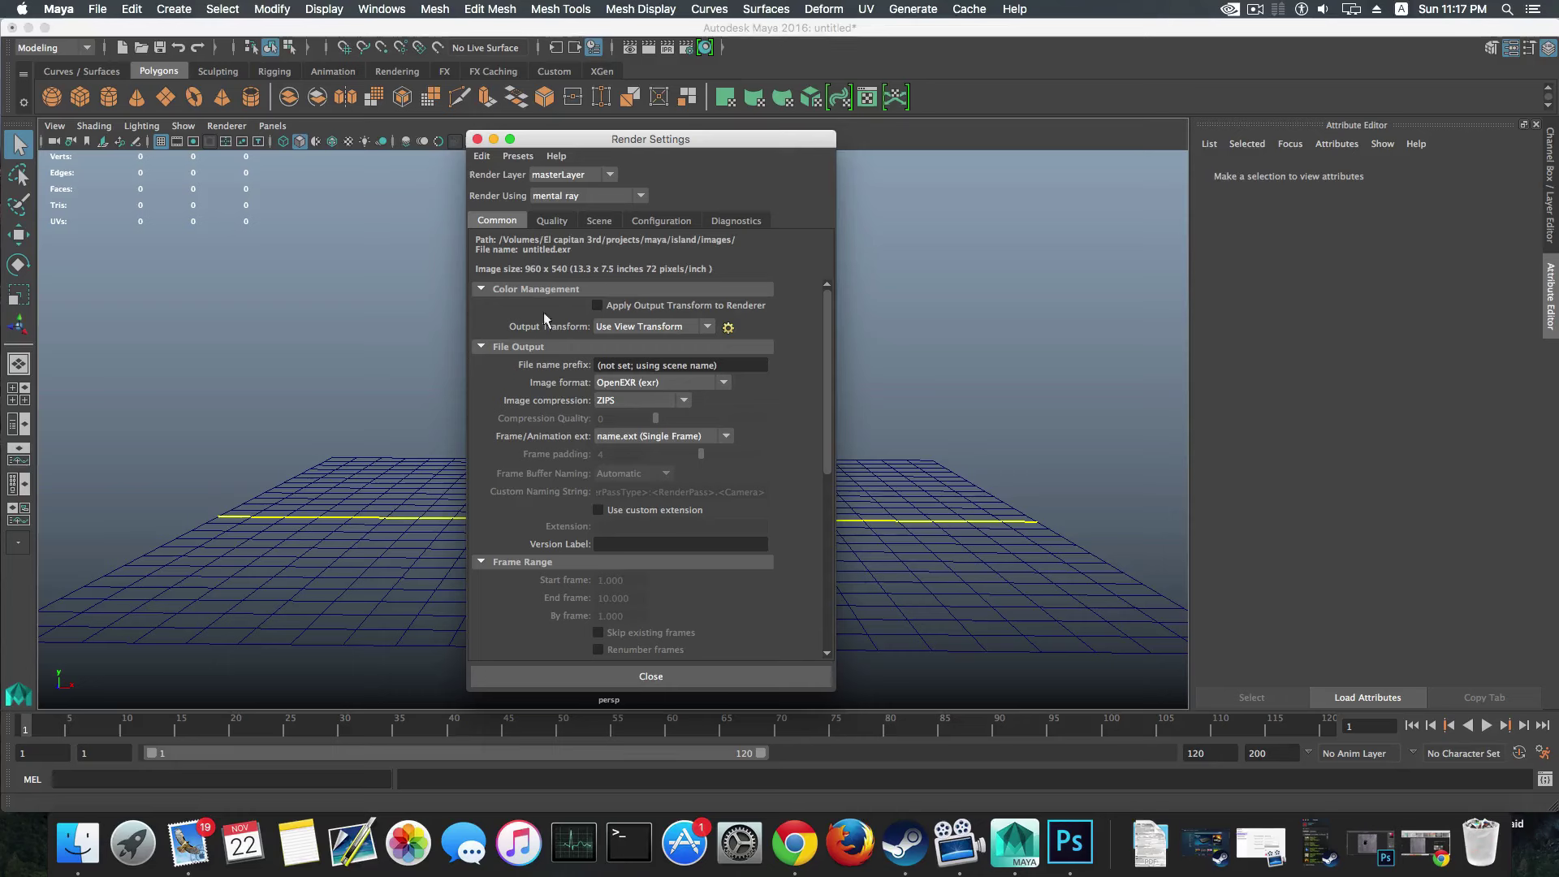
Step: Raise the mental ray Overall Quality to about 1.8, review the Scene tab, and close
left_click(551, 221)
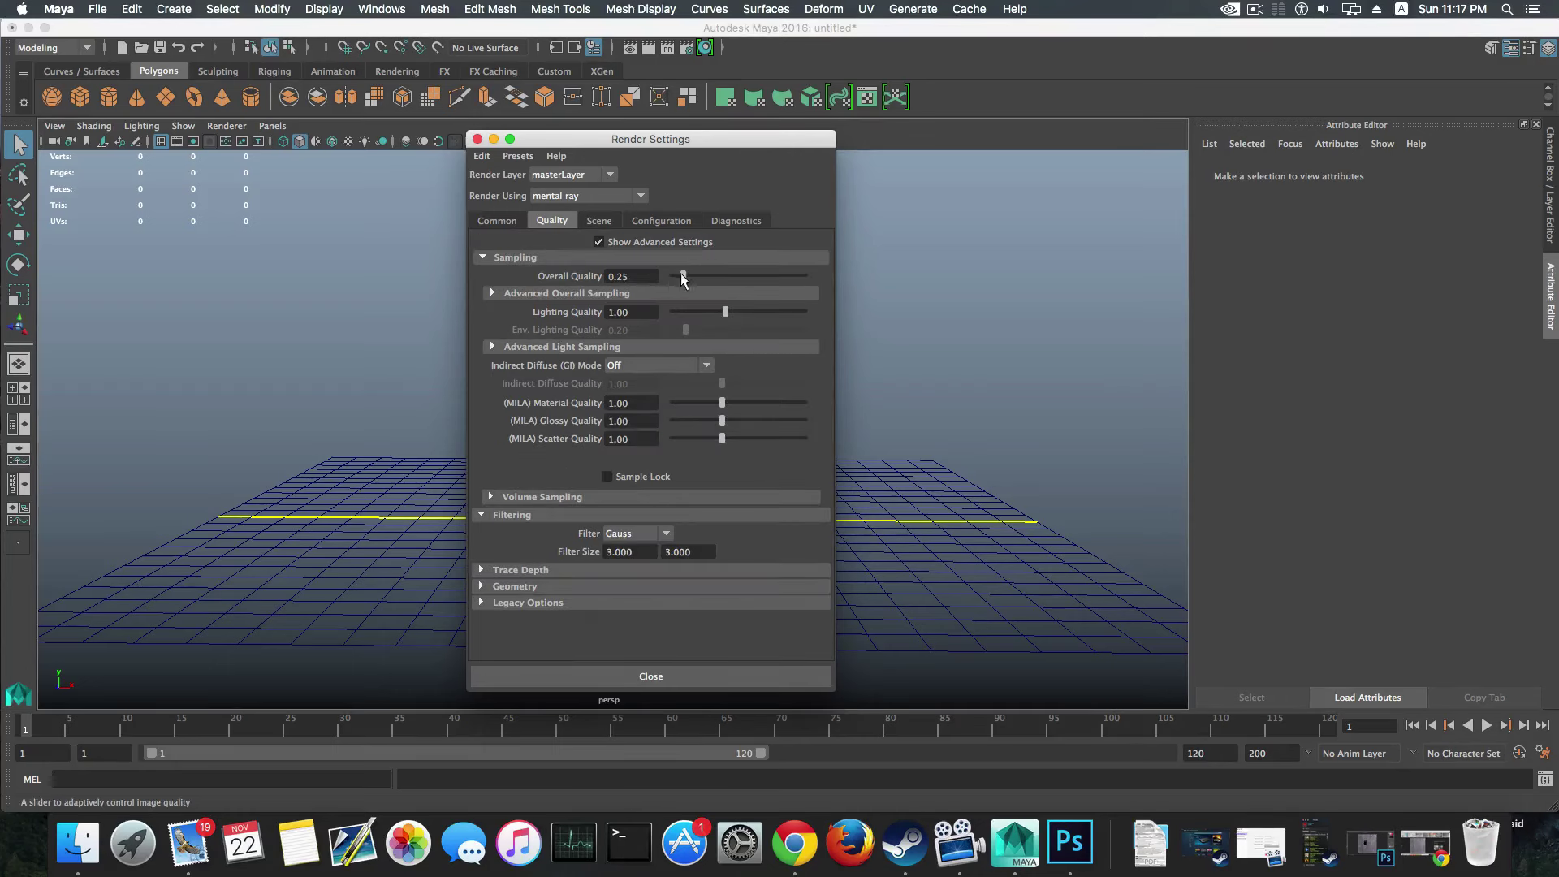
left_click_drag(682, 276, 722, 277)
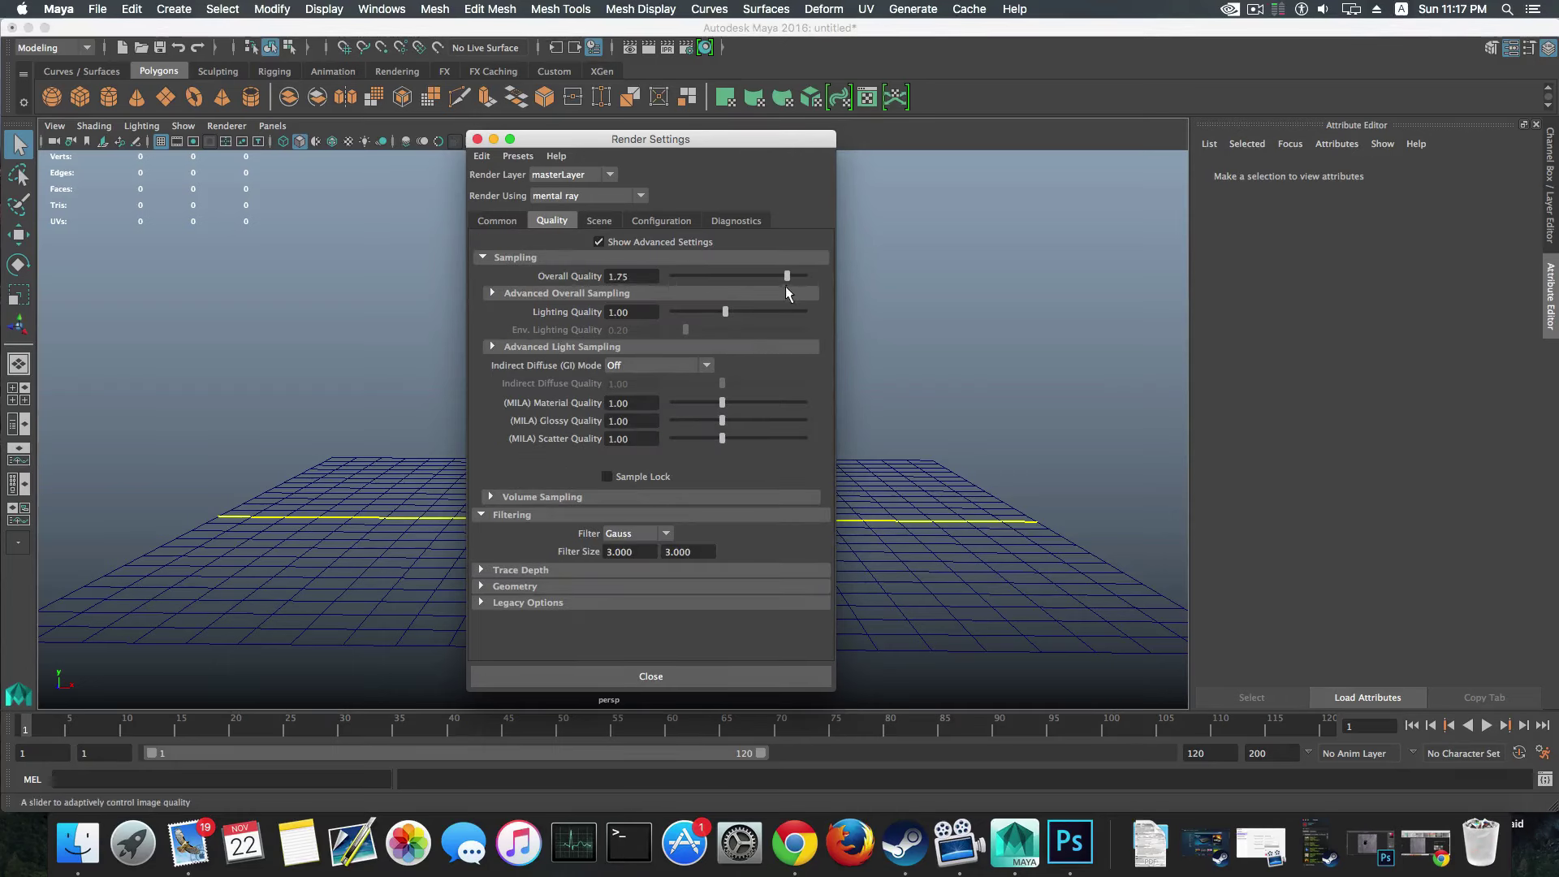
left_click_drag(785, 288, 790, 287)
left_click(599, 220)
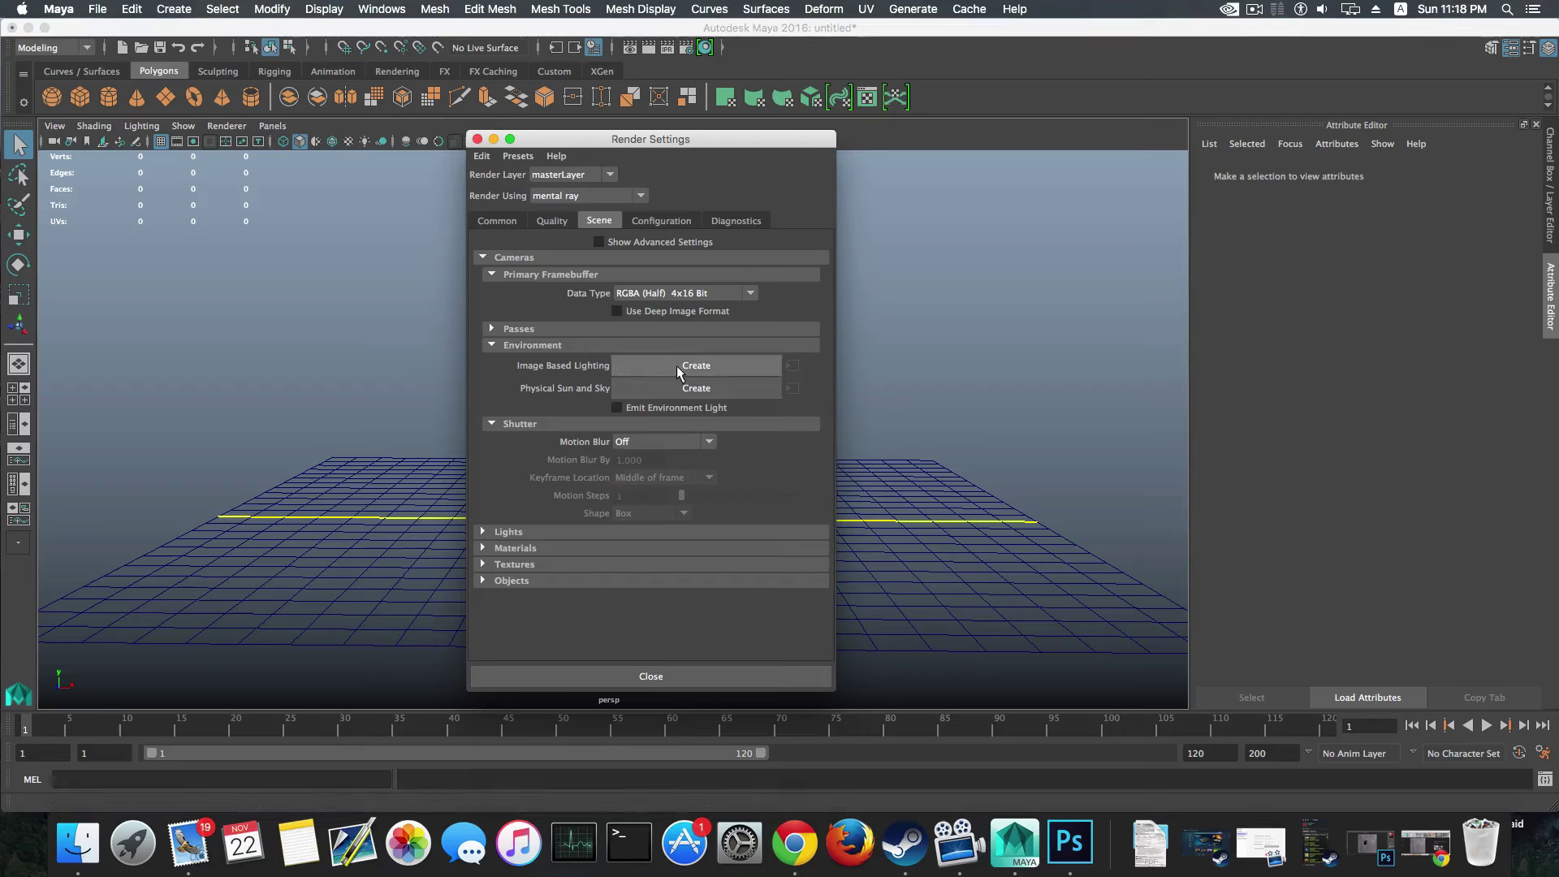
left_click(710, 675)
right_click_drag(671, 539, 716, 555, "alt")
mouse_move(716, 555)
left_mouse_down("alt")
mouse_move(682, 563)
mouse_move(714, 543)
mouse_move(698, 560)
left_mouse_up("alt")
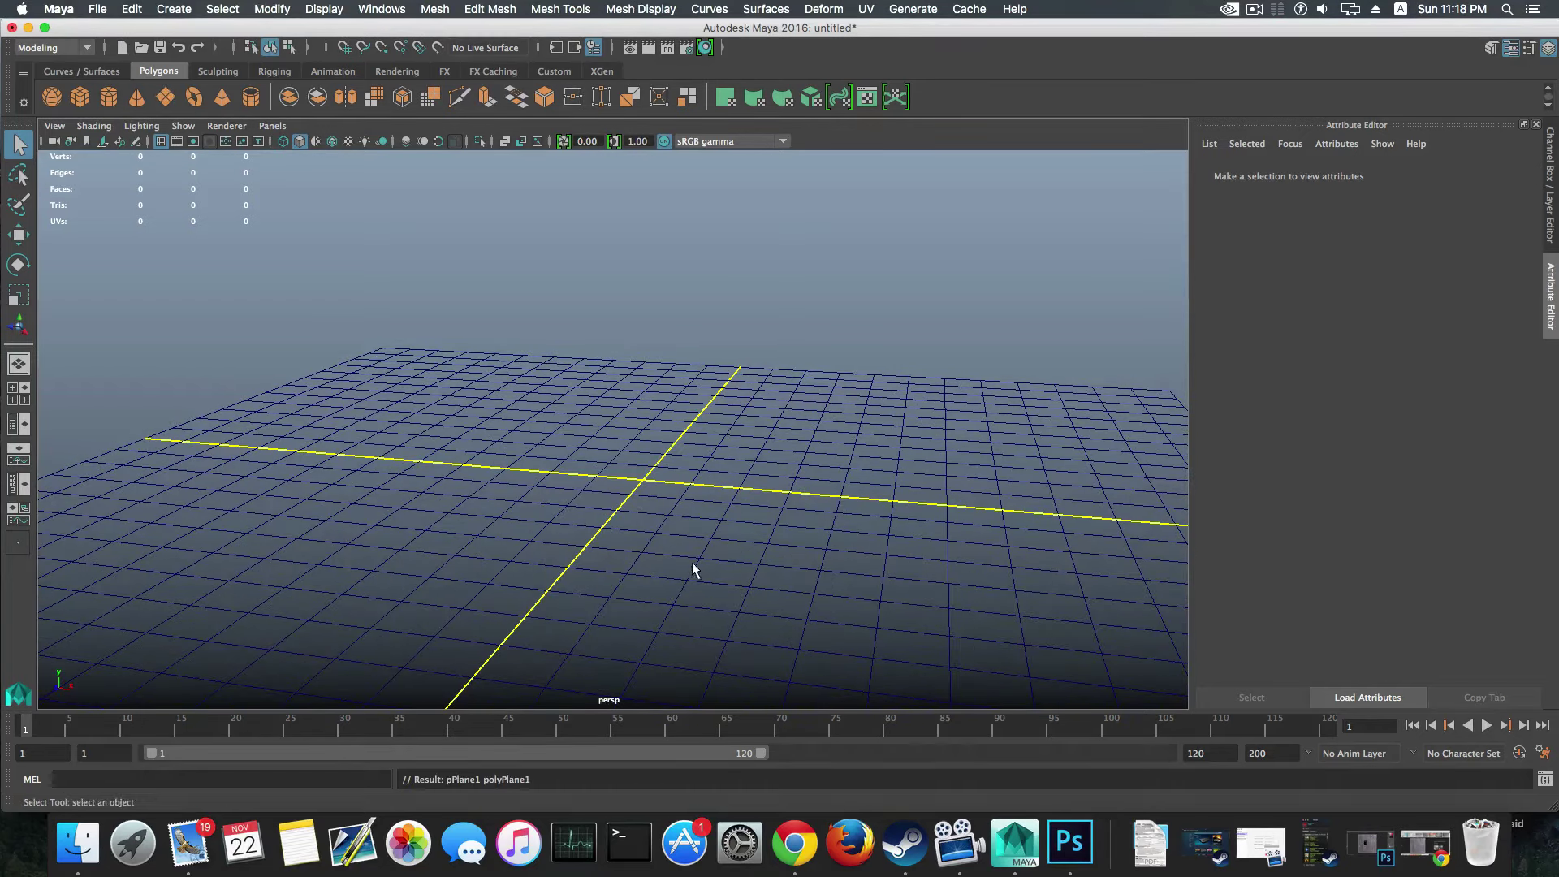
Step: Create a polygon plane at the origin and scale it up uniformly
left_click(164, 97)
key("r")
left_click_drag(641, 480, 1024, 607)
left_click_drag(836, 494, 1372, 231, "alt")
Step: Set the plane's width and height subdivisions to 1 and rotate it 90° about X
left_click(1371, 172)
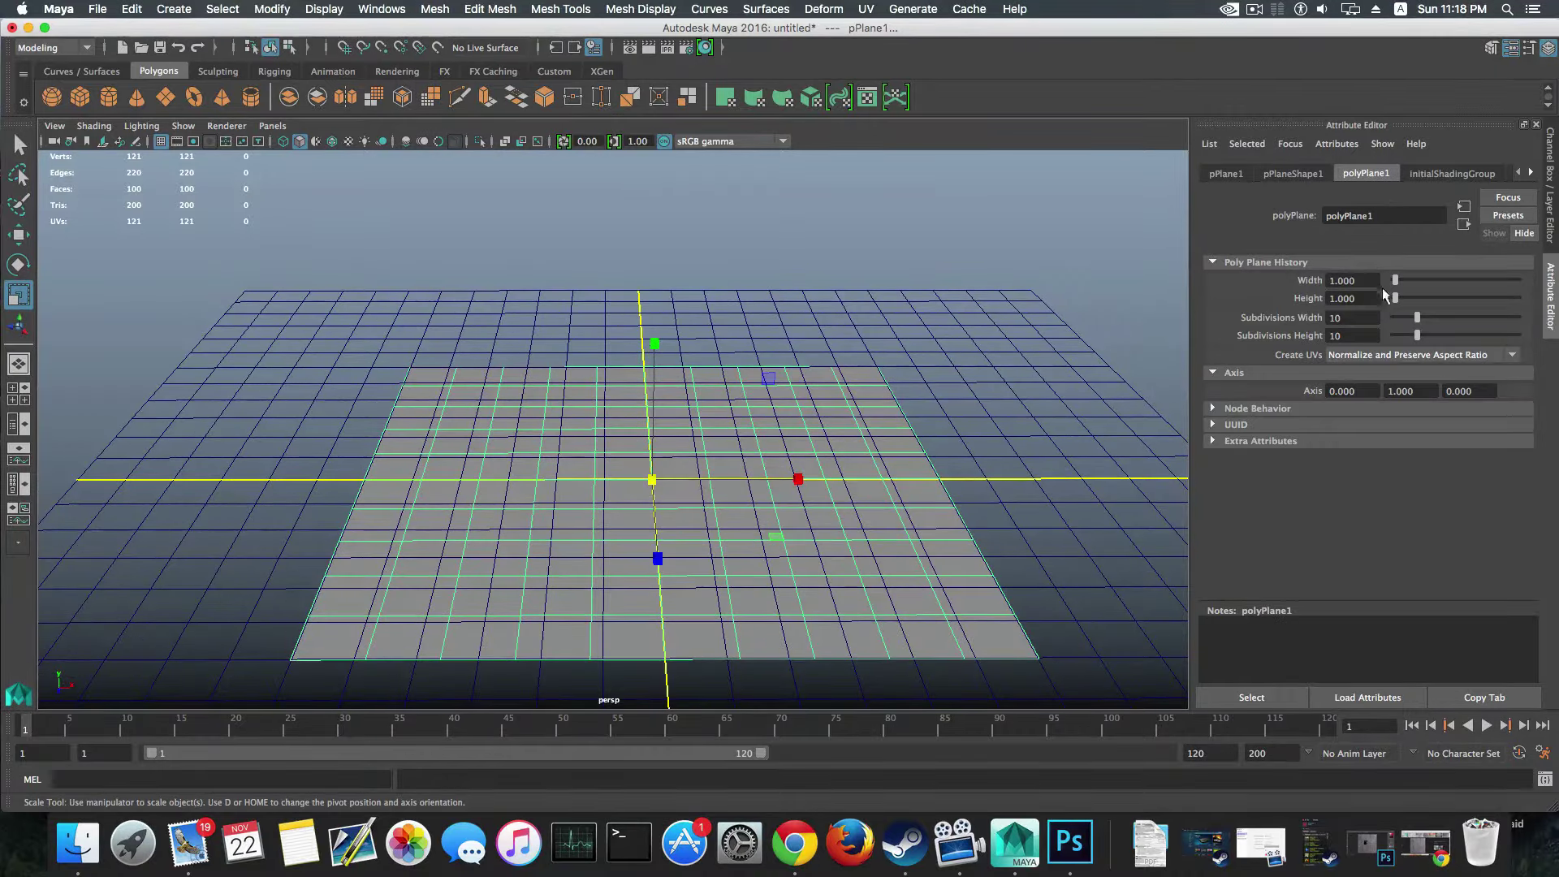
left_click_drag(1418, 318, 1379, 336)
middle_click_drag(926, 455, 871, 411, "alt")
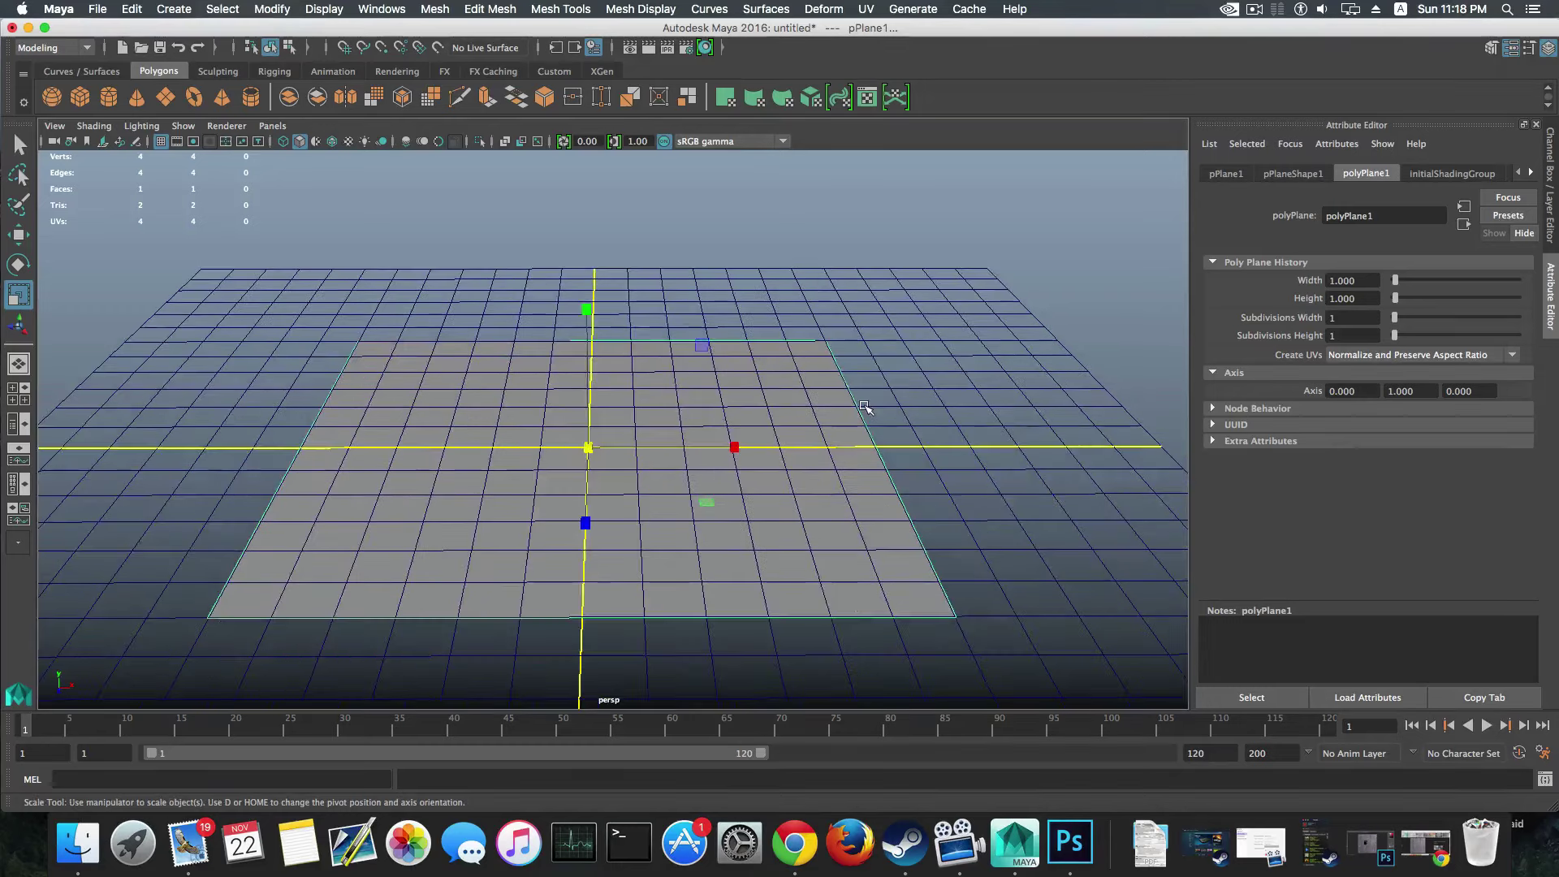
key("e")
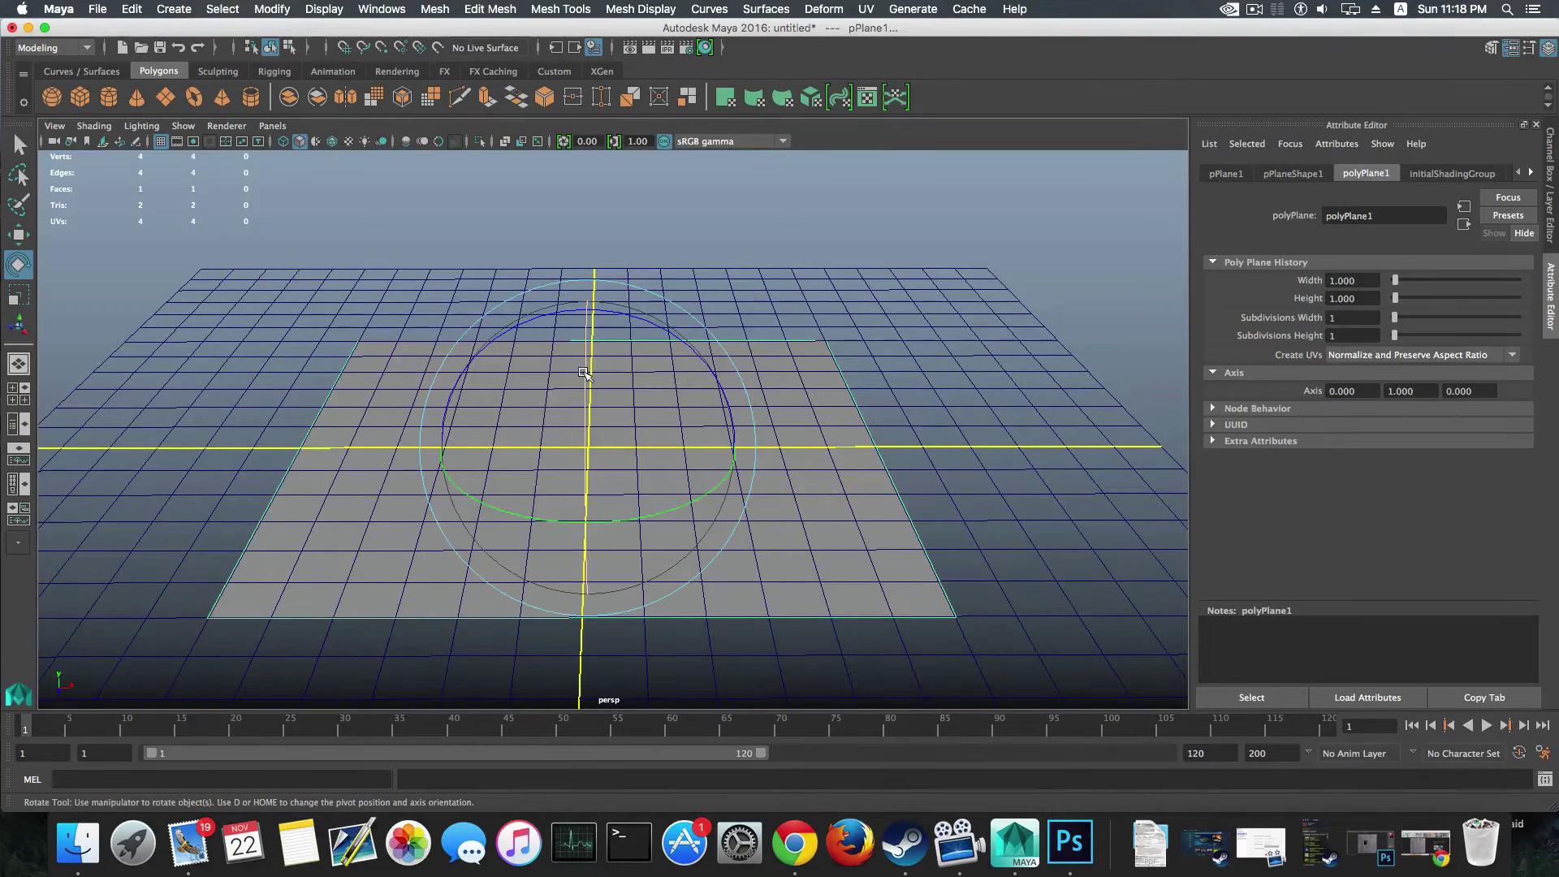
left_click_drag(584, 373, 785, 385)
Step: Assign a new mental ray mia_material_x shader to the plane and rename it windowframe
right_click_drag(763, 270, 763, 670)
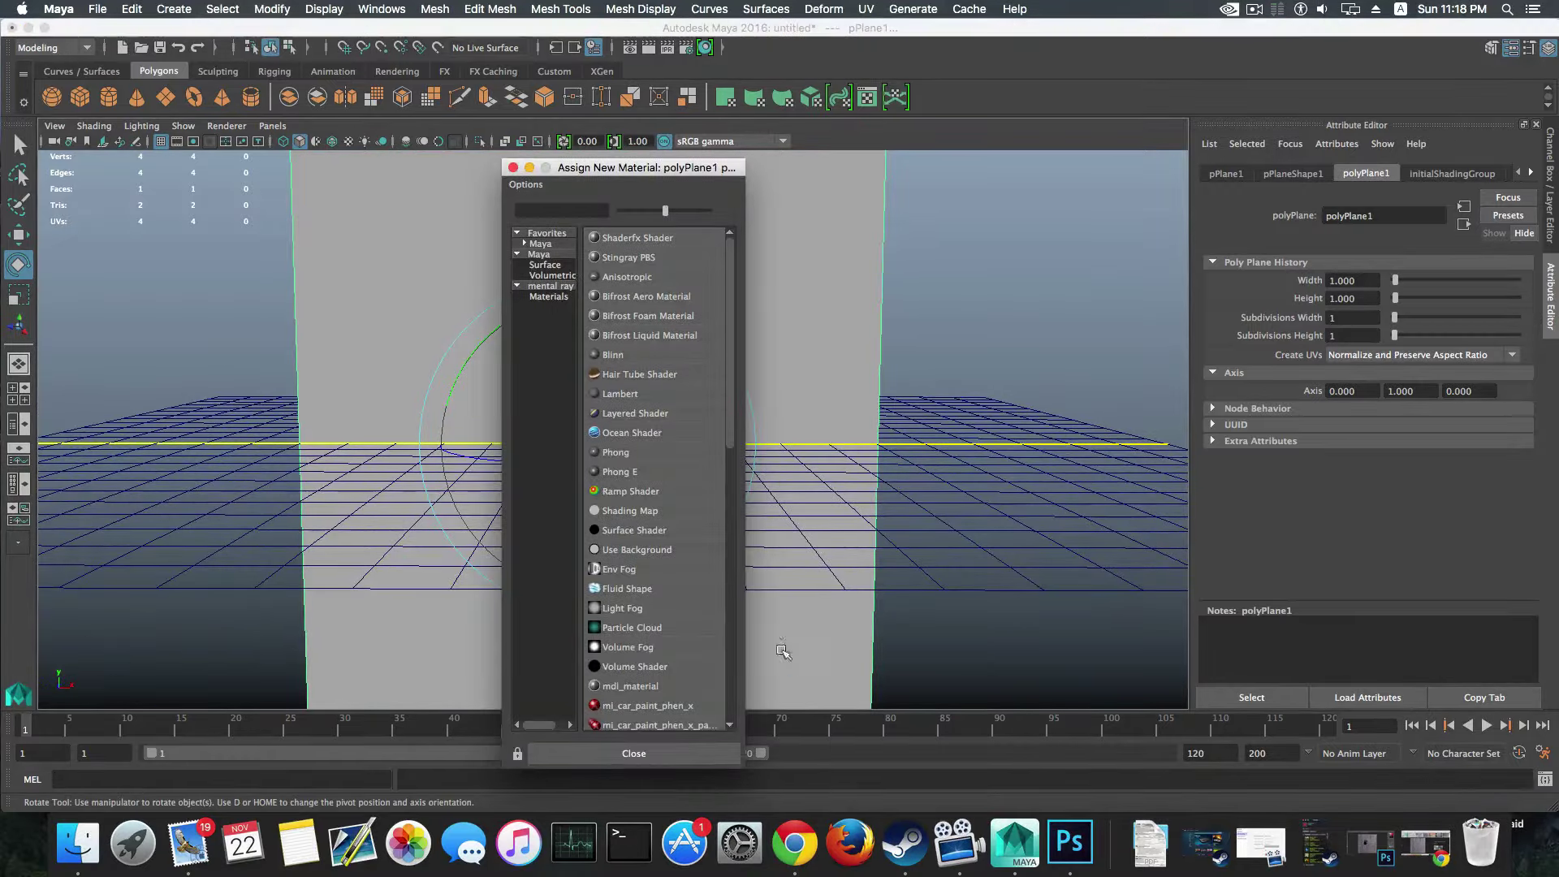
left_click(552, 289)
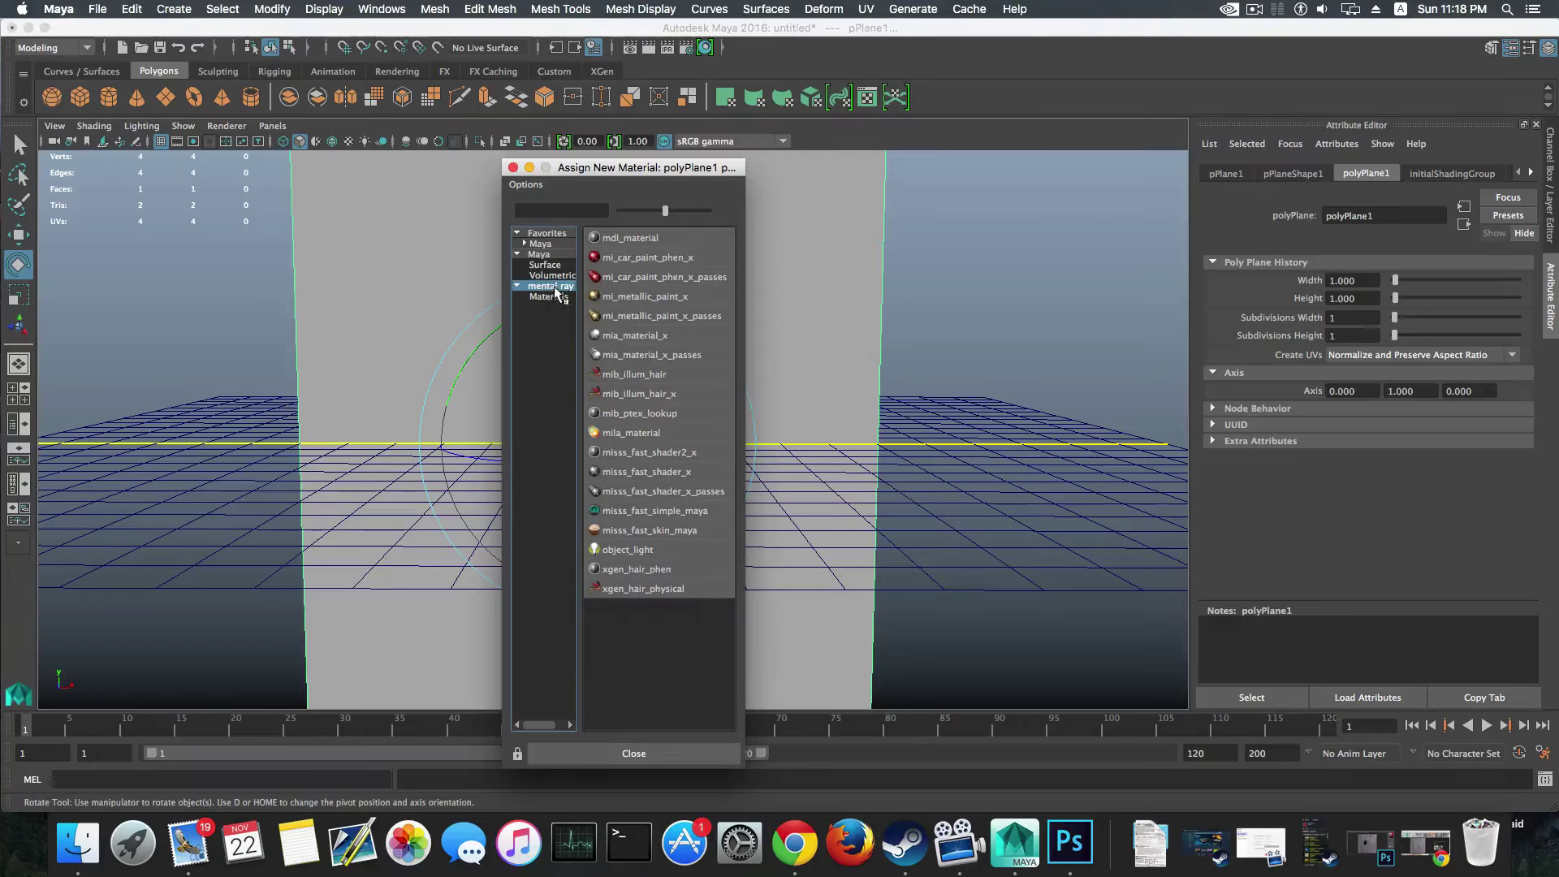
left_click(664, 337)
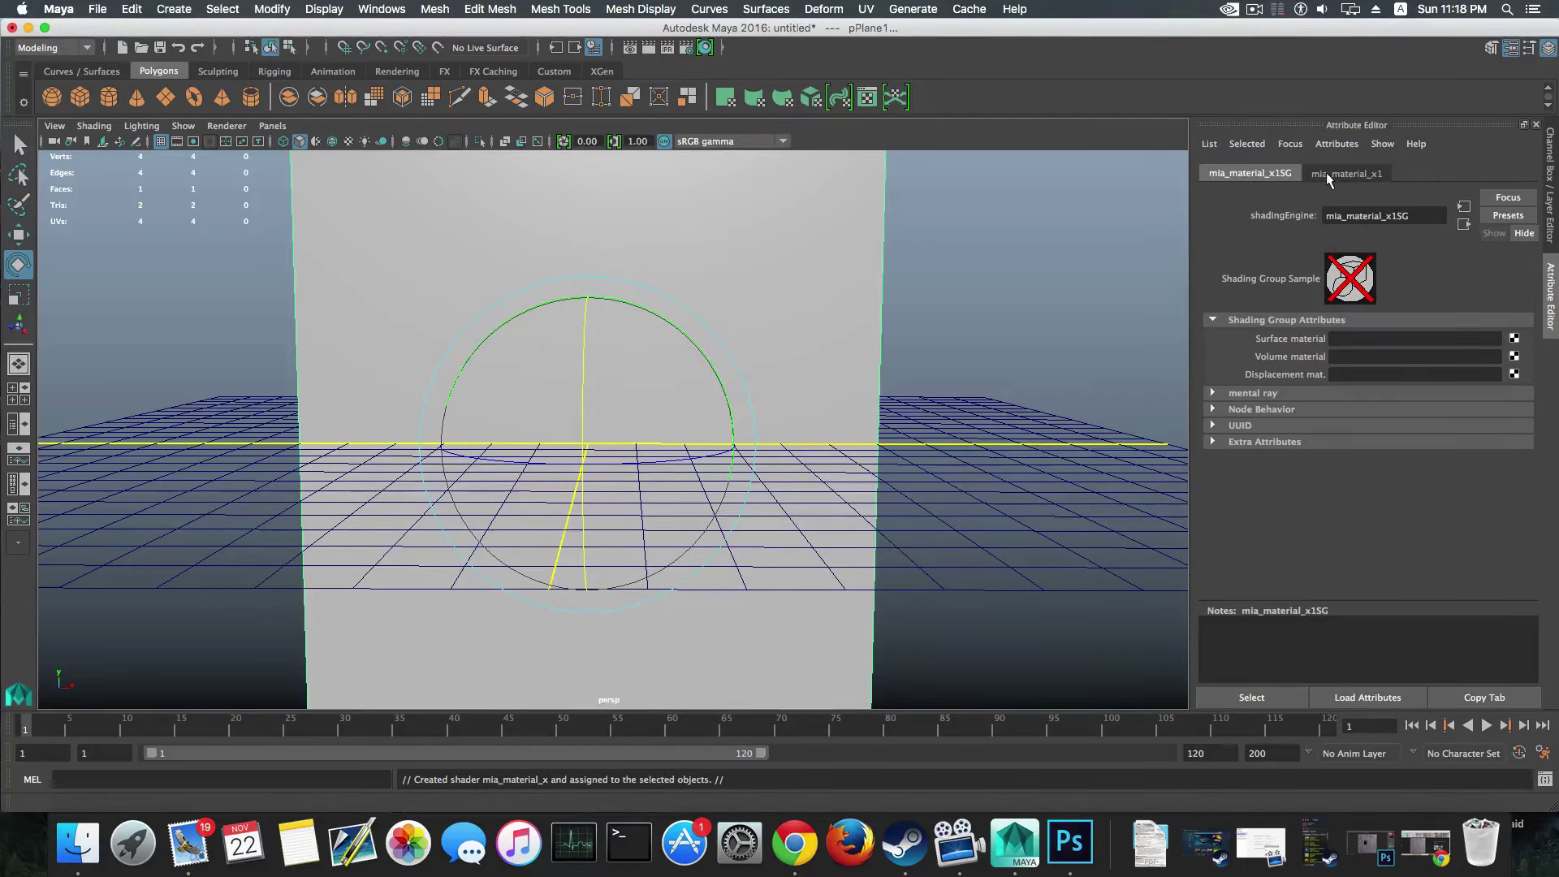
left_click(1346, 175)
left_click_drag(1411, 217, 1292, 200)
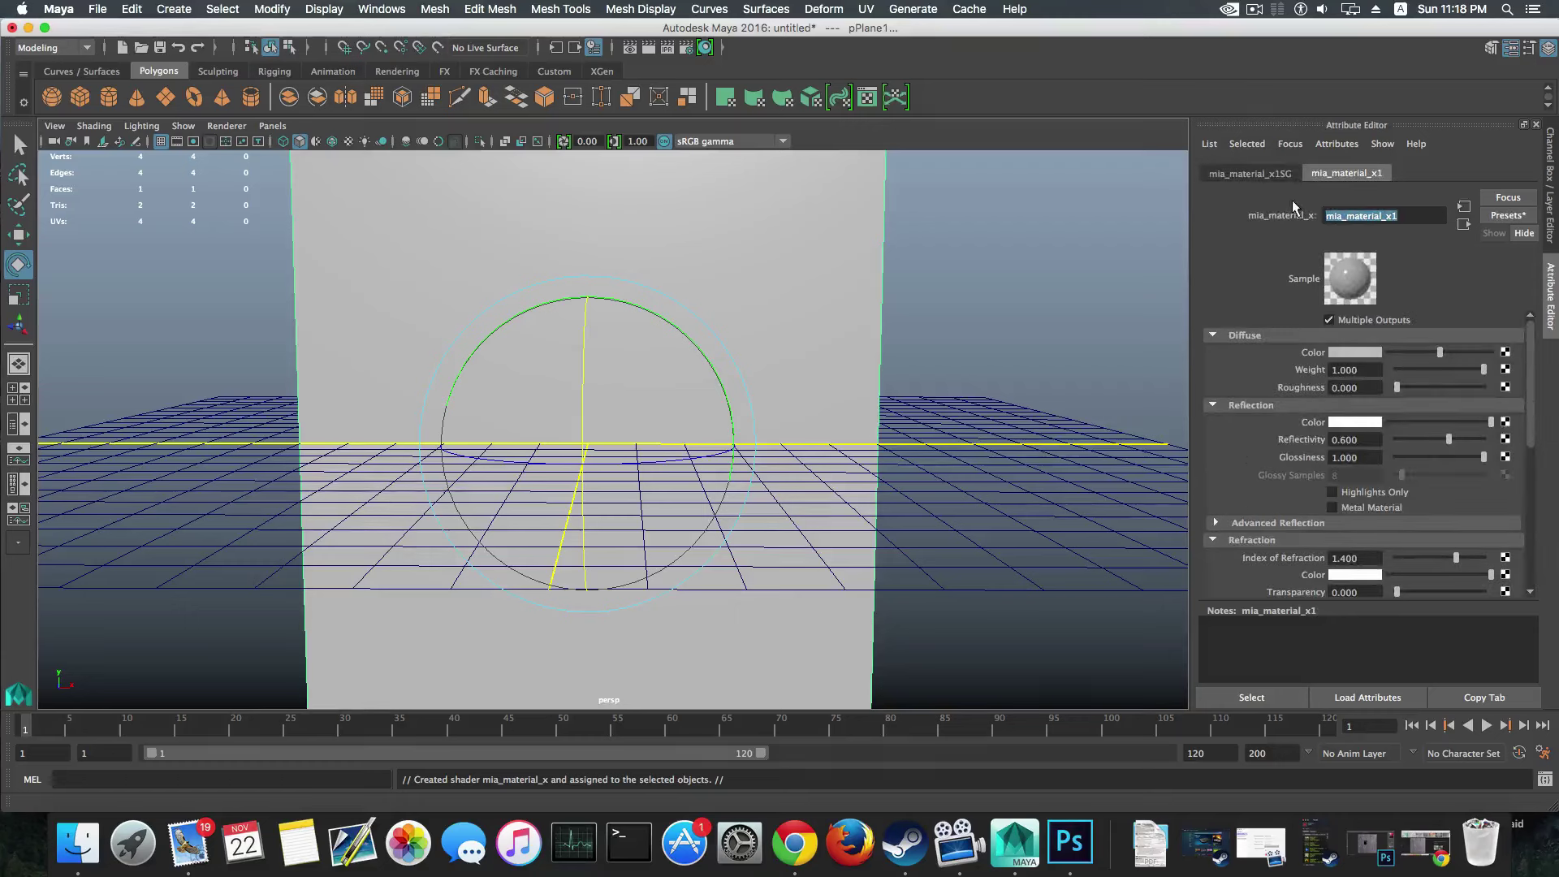
type("window")
type("s")
type("frame")
key("Return")
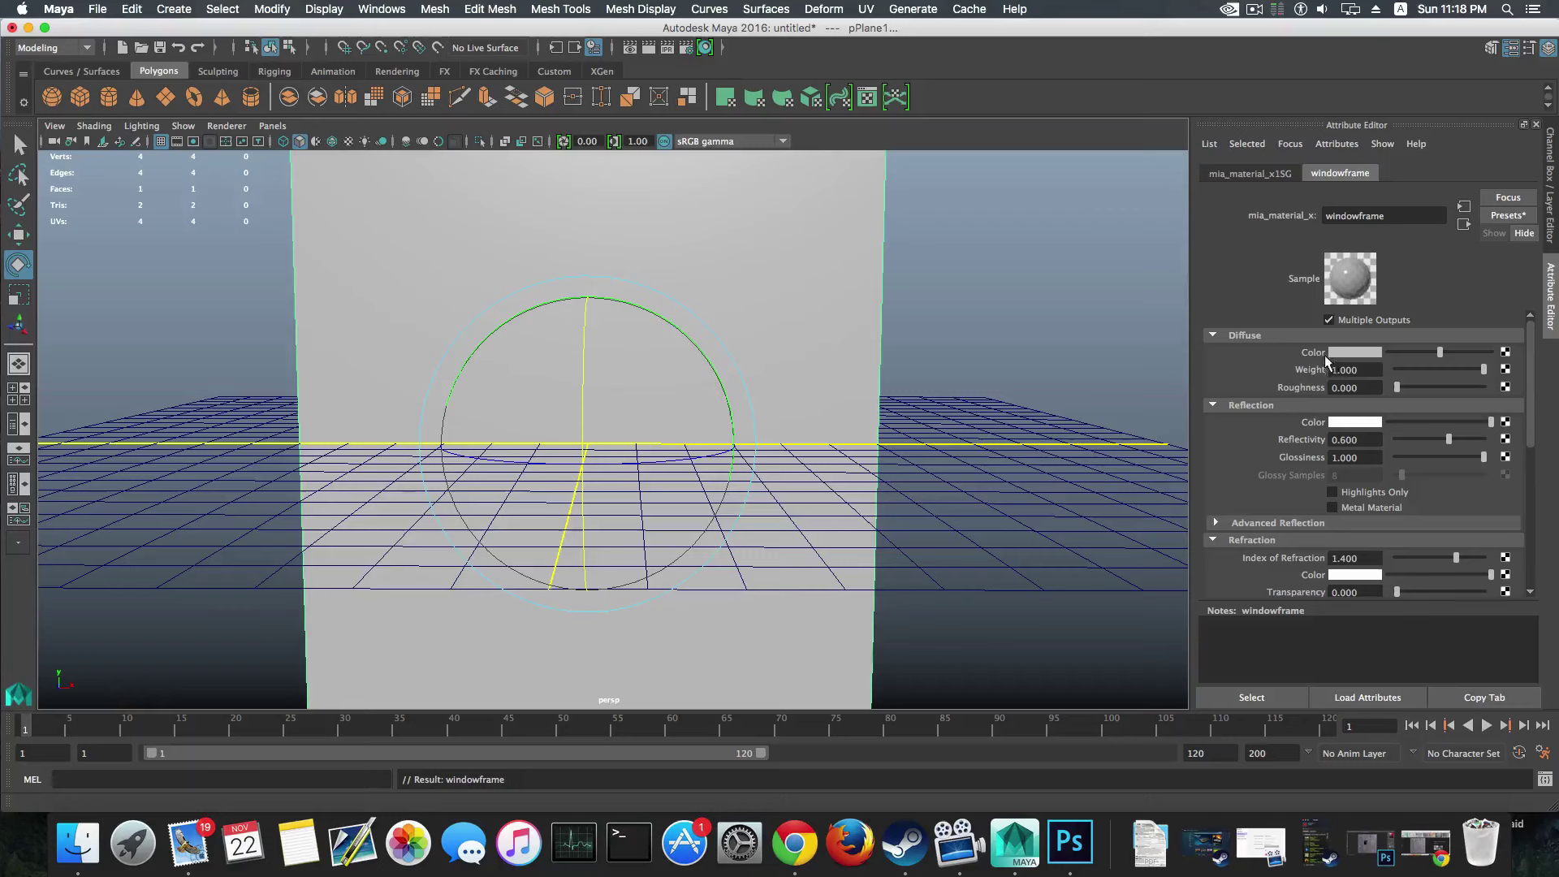
Step: Map a File texture loading window-frames-1.jpg into the windowframe material's Diffuse Color
left_click(1505, 354)
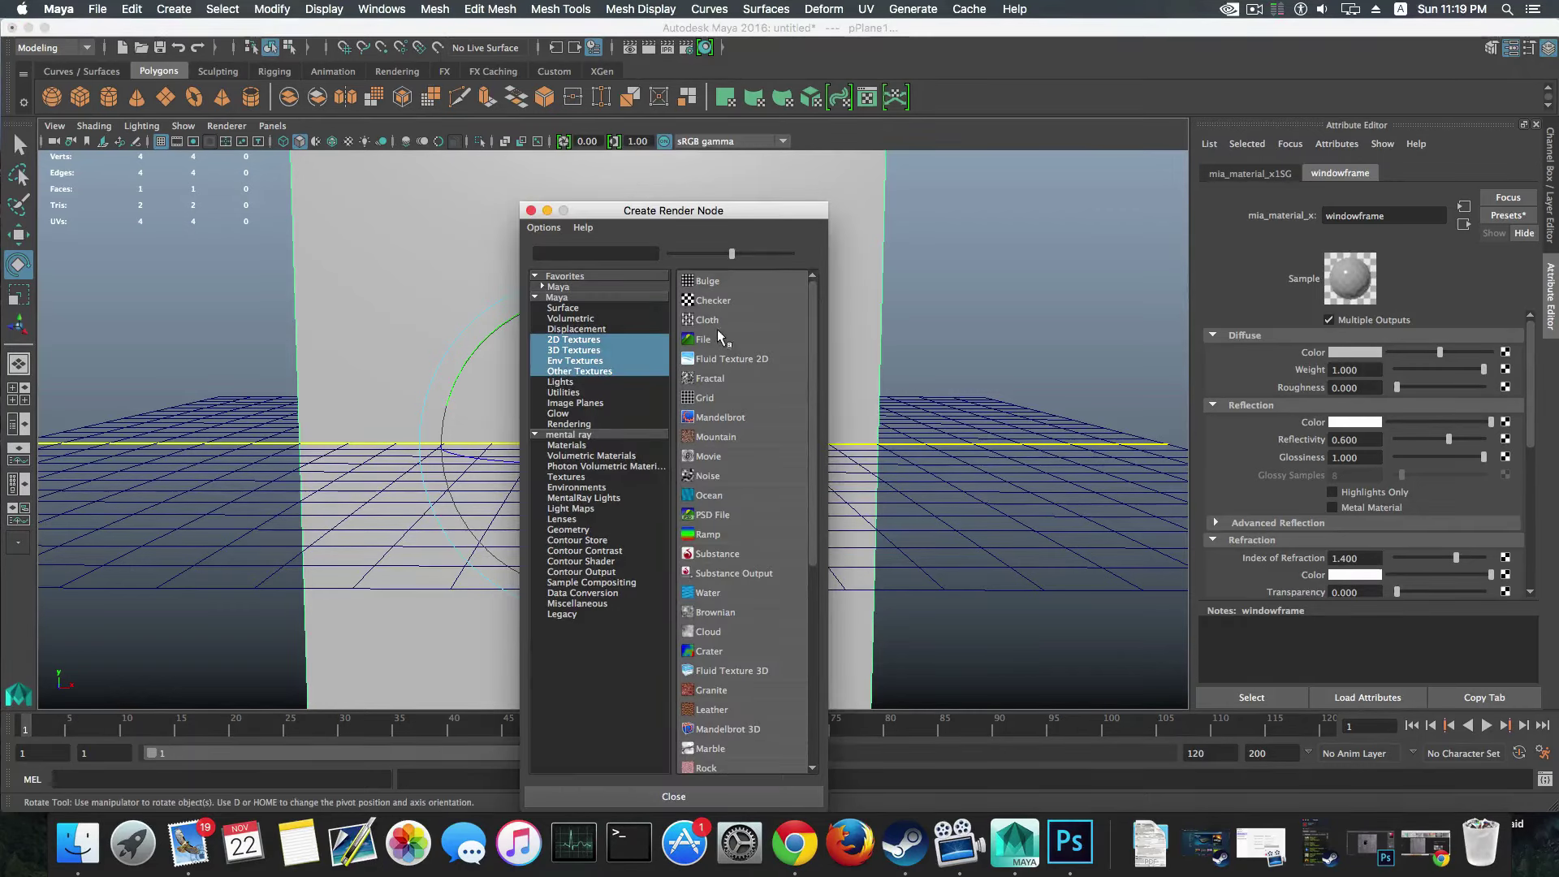
left_click(715, 336)
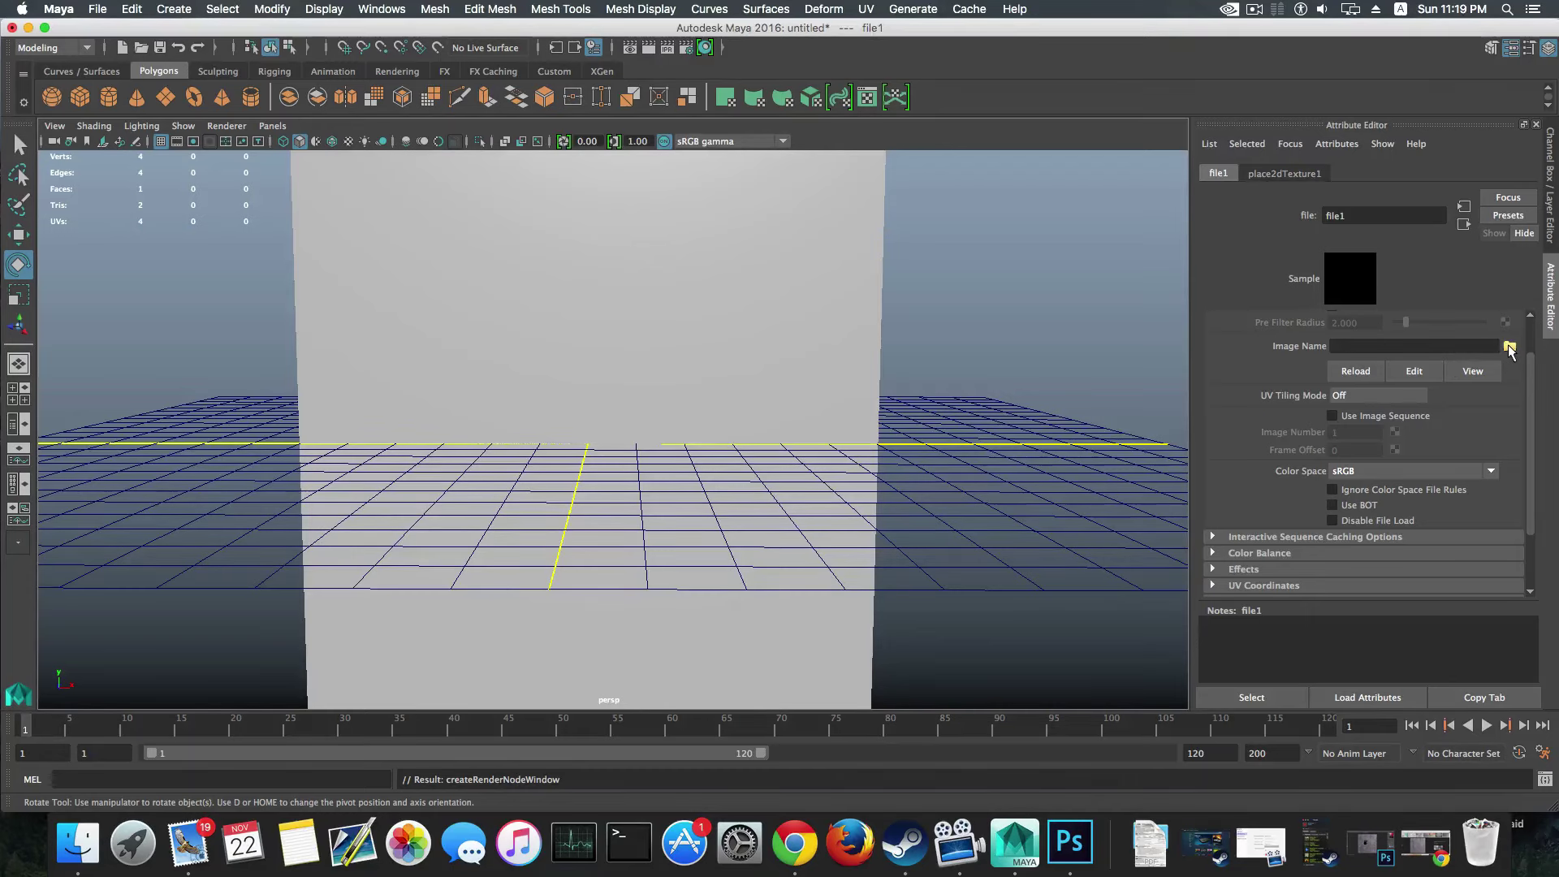
left_click(1508, 347)
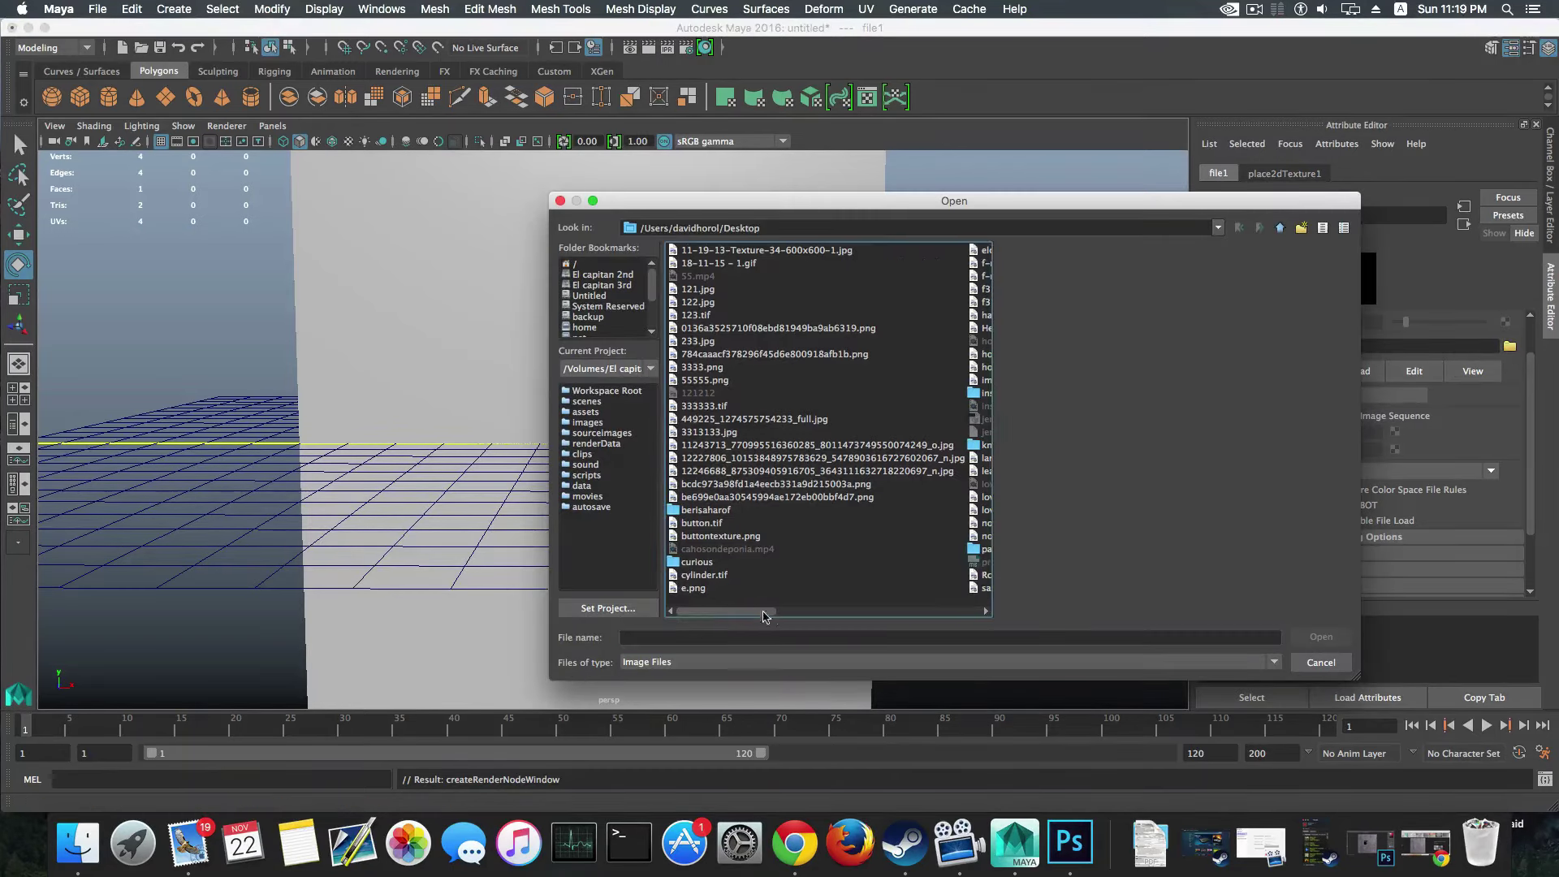
left_click_drag(712, 613, 778, 617)
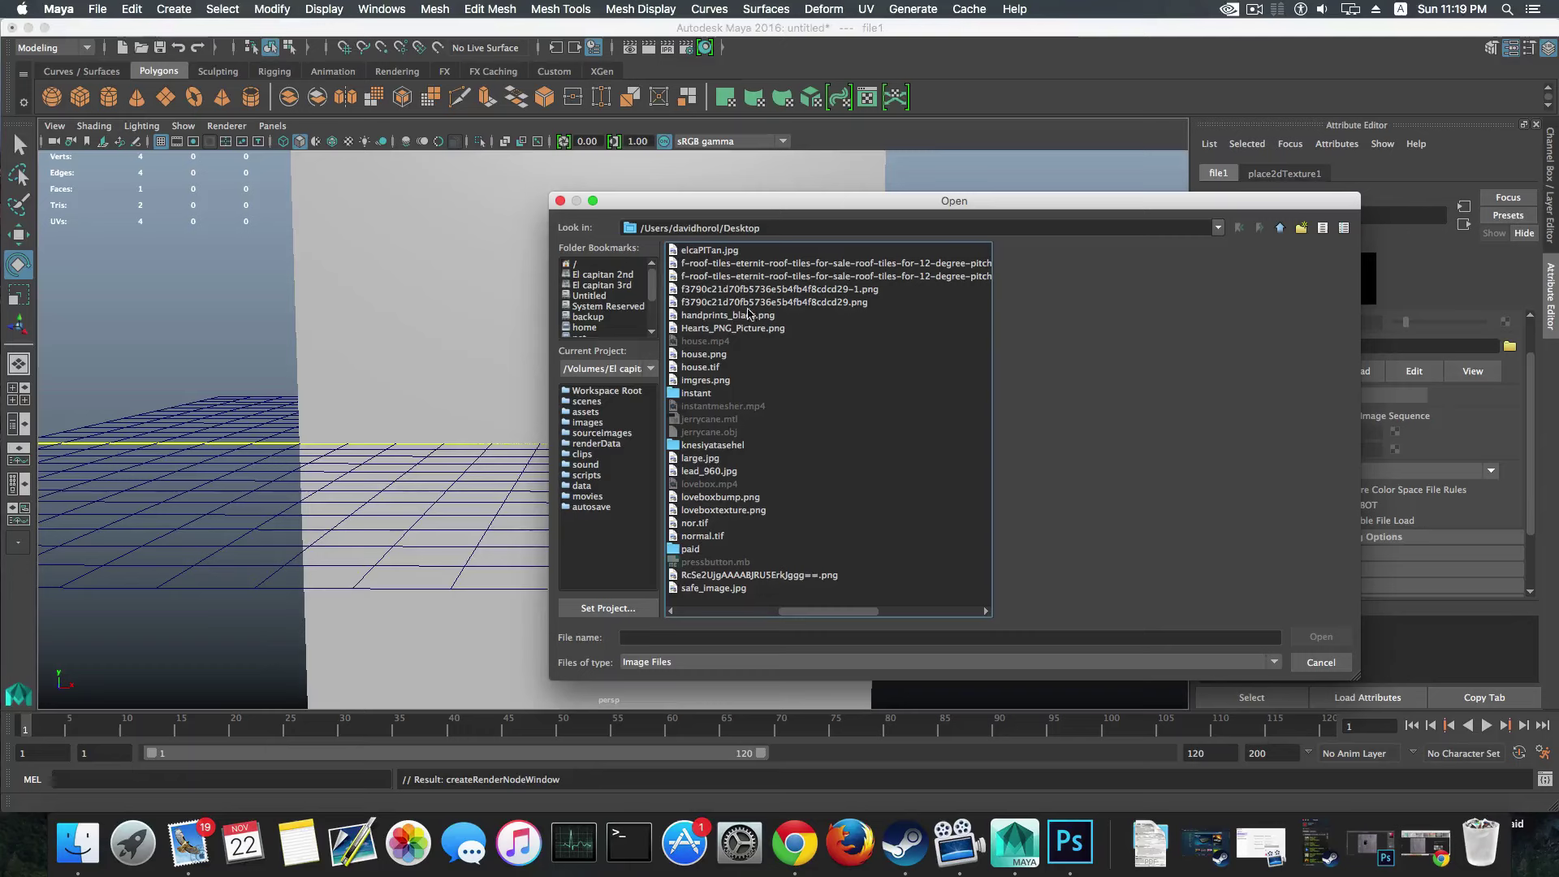
scroll(814, 614, "right", 5)
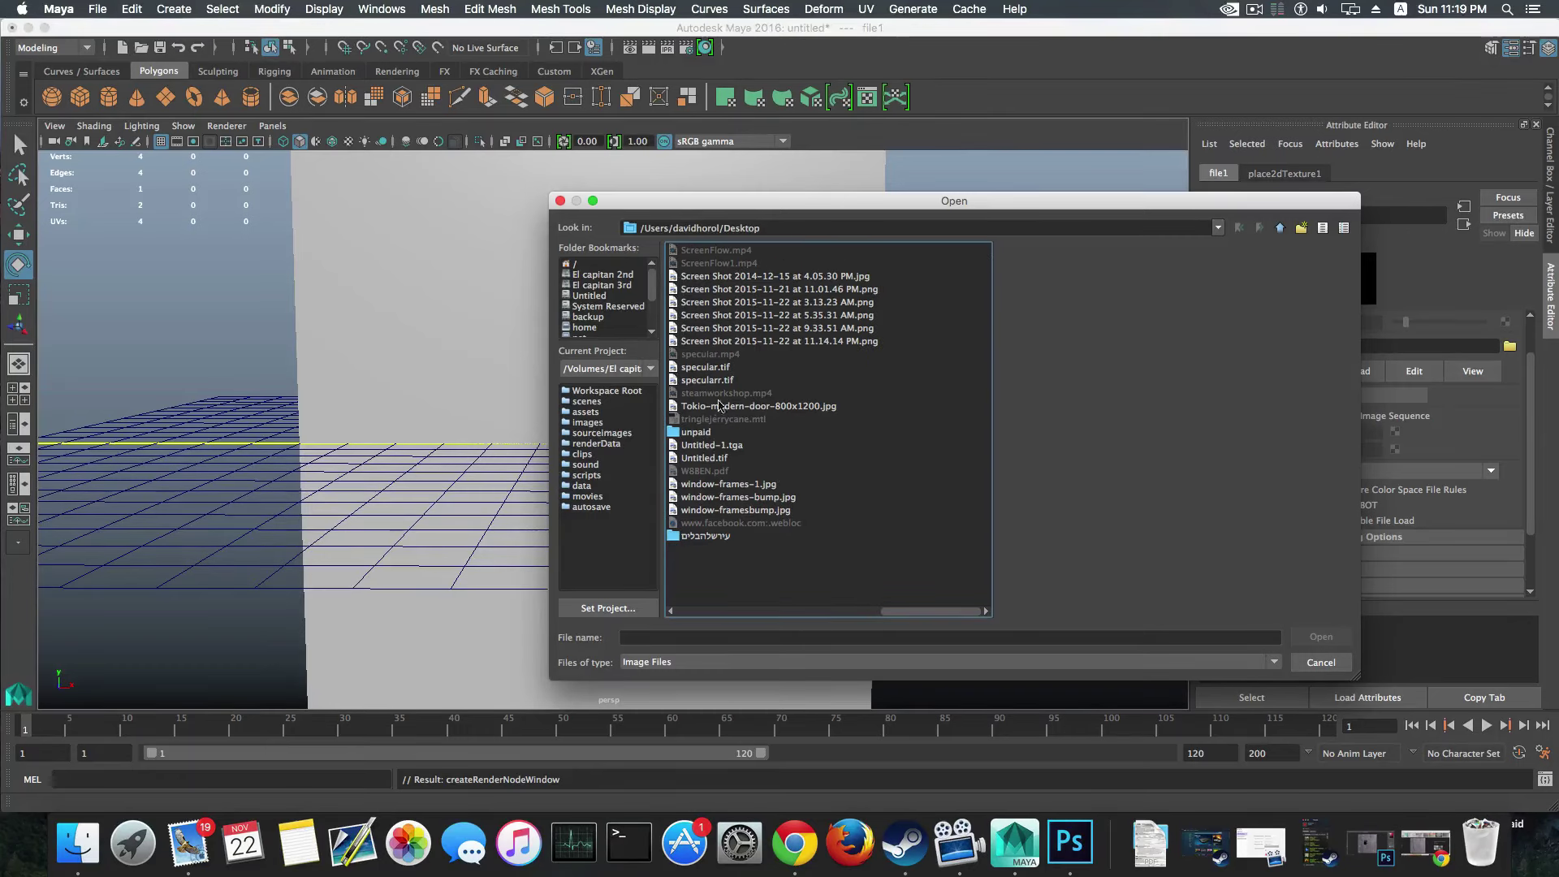
left_click(709, 487)
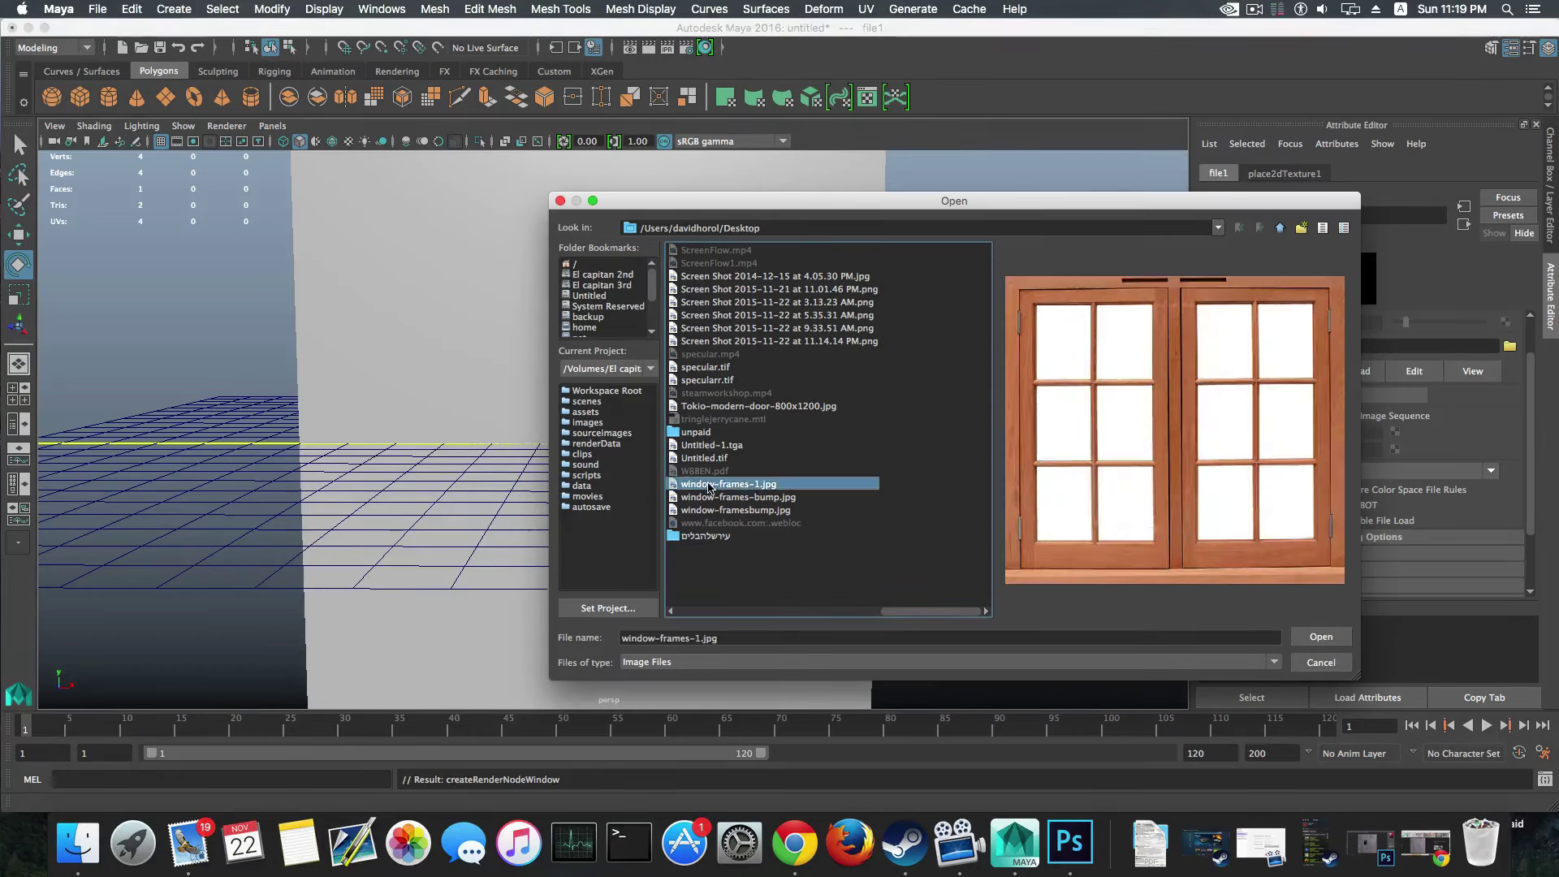
left_click(1321, 637)
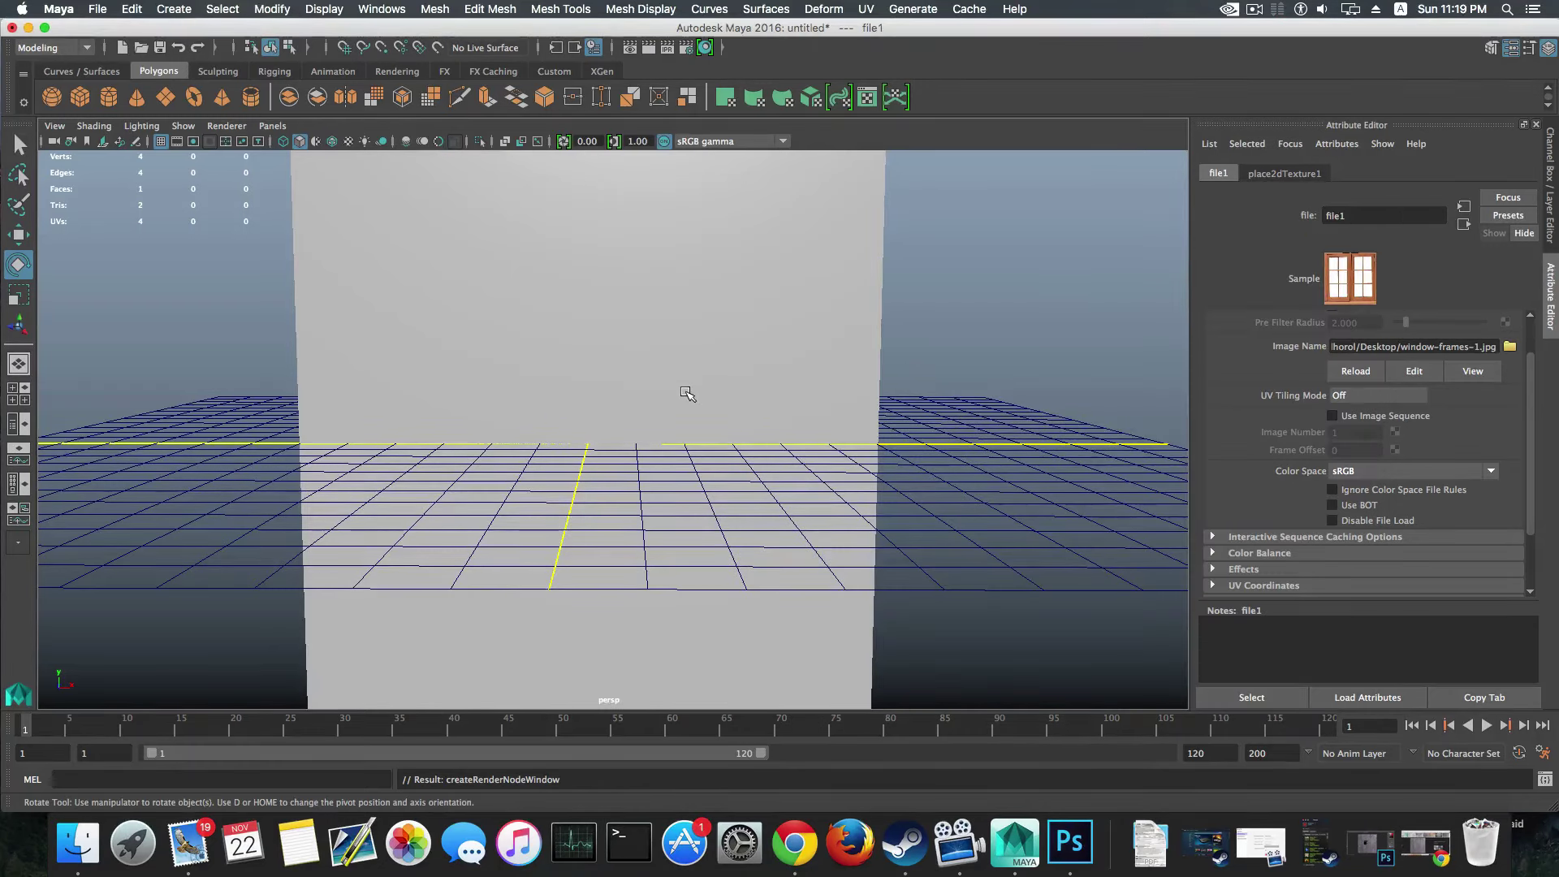
Step: Switch the viewport to textured shading so the plane shows the double-window image, then select it
key("6")
mouse_move(714, 376)
left_mouse_down("alt")
mouse_move(679, 368)
mouse_move(964, 407)
mouse_move(800, 383)
mouse_move(637, 387)
mouse_move(734, 381)
mouse_move(720, 370)
mouse_move(722, 395)
mouse_move(744, 367)
left_mouse_up("alt")
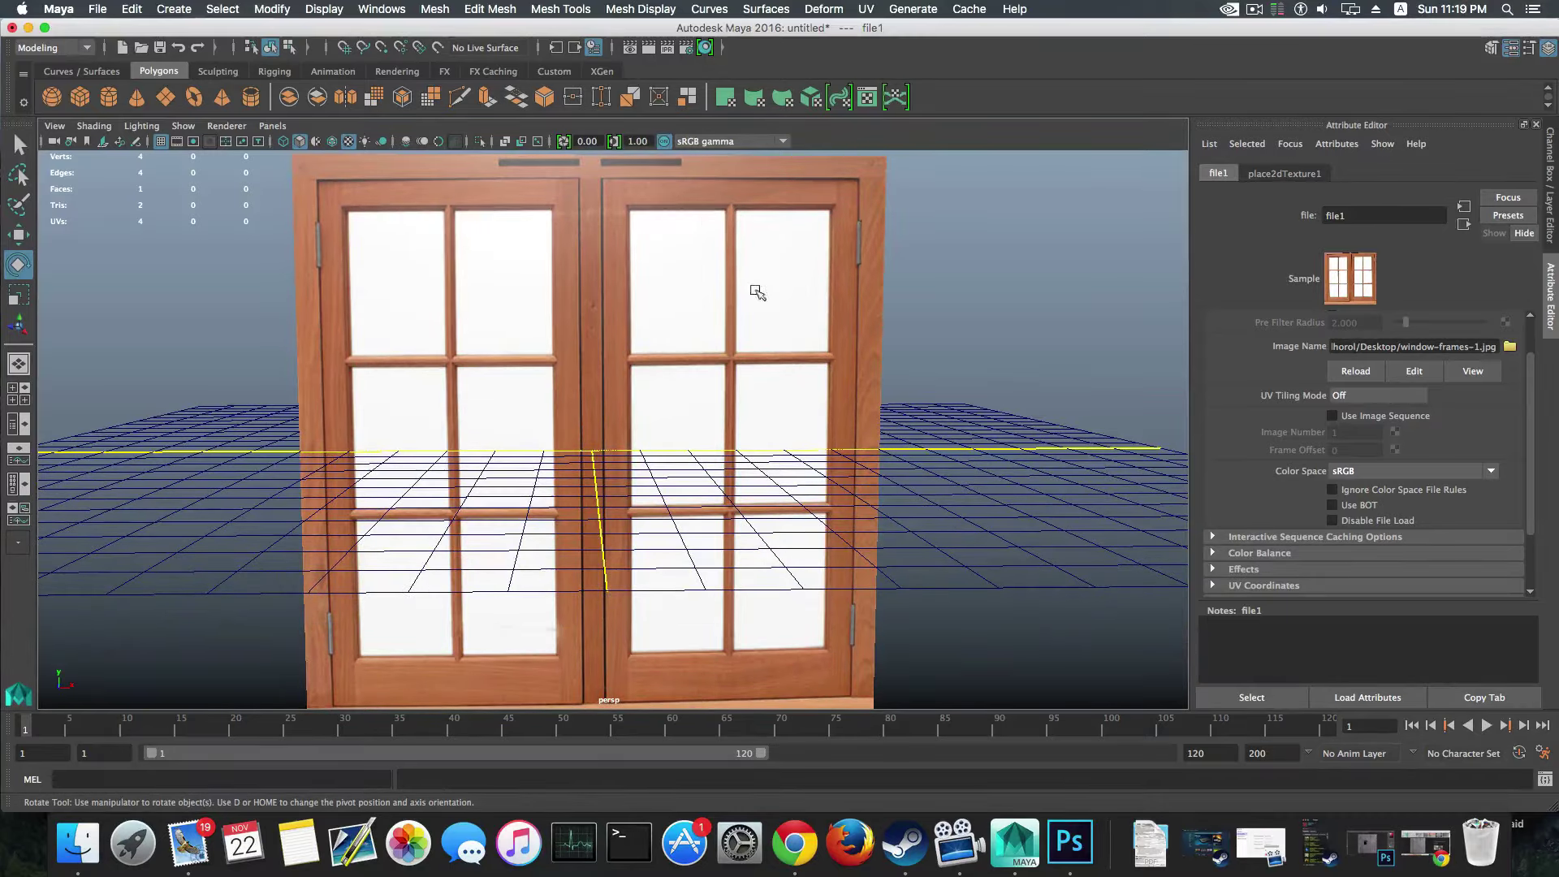
scroll(751, 321, "down", 3)
mouse_move(667, 382)
left_mouse_down("alt")
mouse_move(653, 411)
mouse_move(641, 390)
mouse_move(655, 397)
left_mouse_up("alt")
scroll(643, 397, "up", 5)
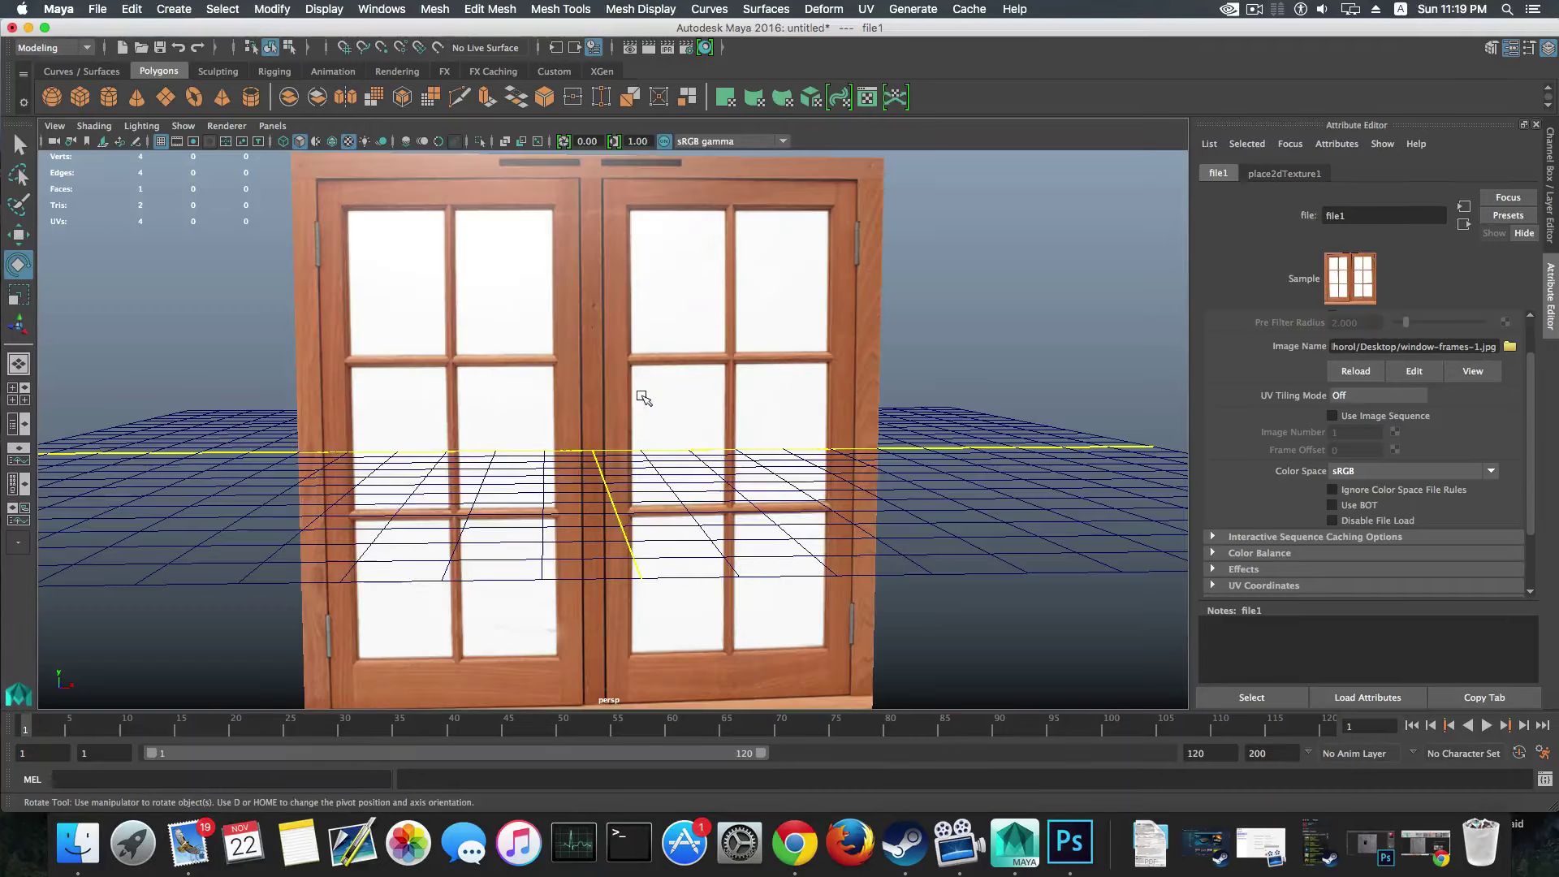
middle_click_drag(654, 314, 609, 365, "alt")
left_click(645, 260)
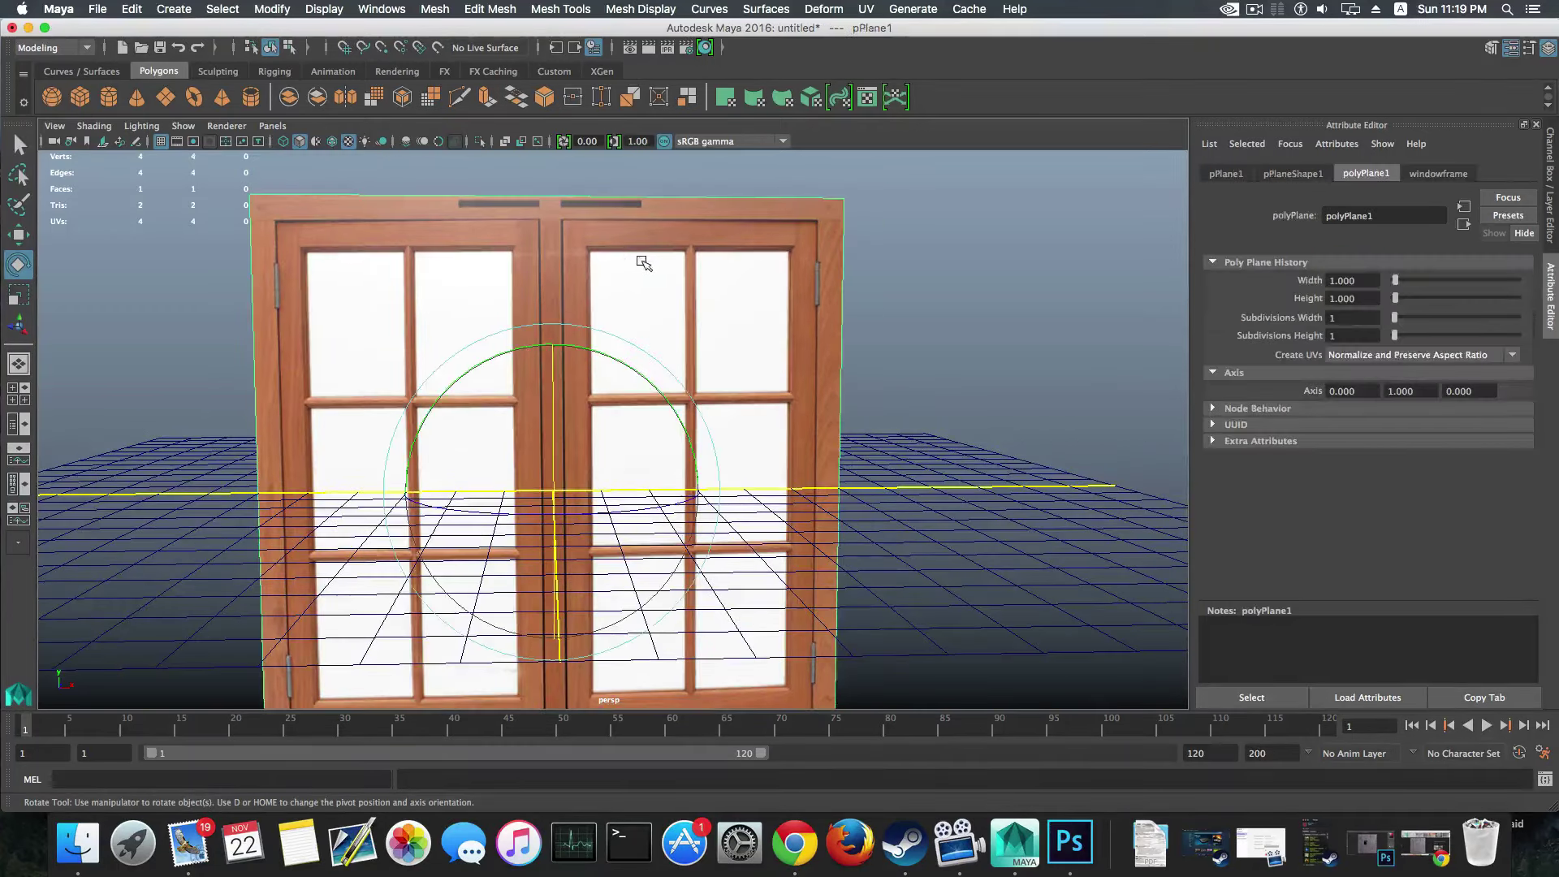
Step: Activate Insert Edge Loop and add a first vertical loop down the window plane
right_click(709, 258, "shift")
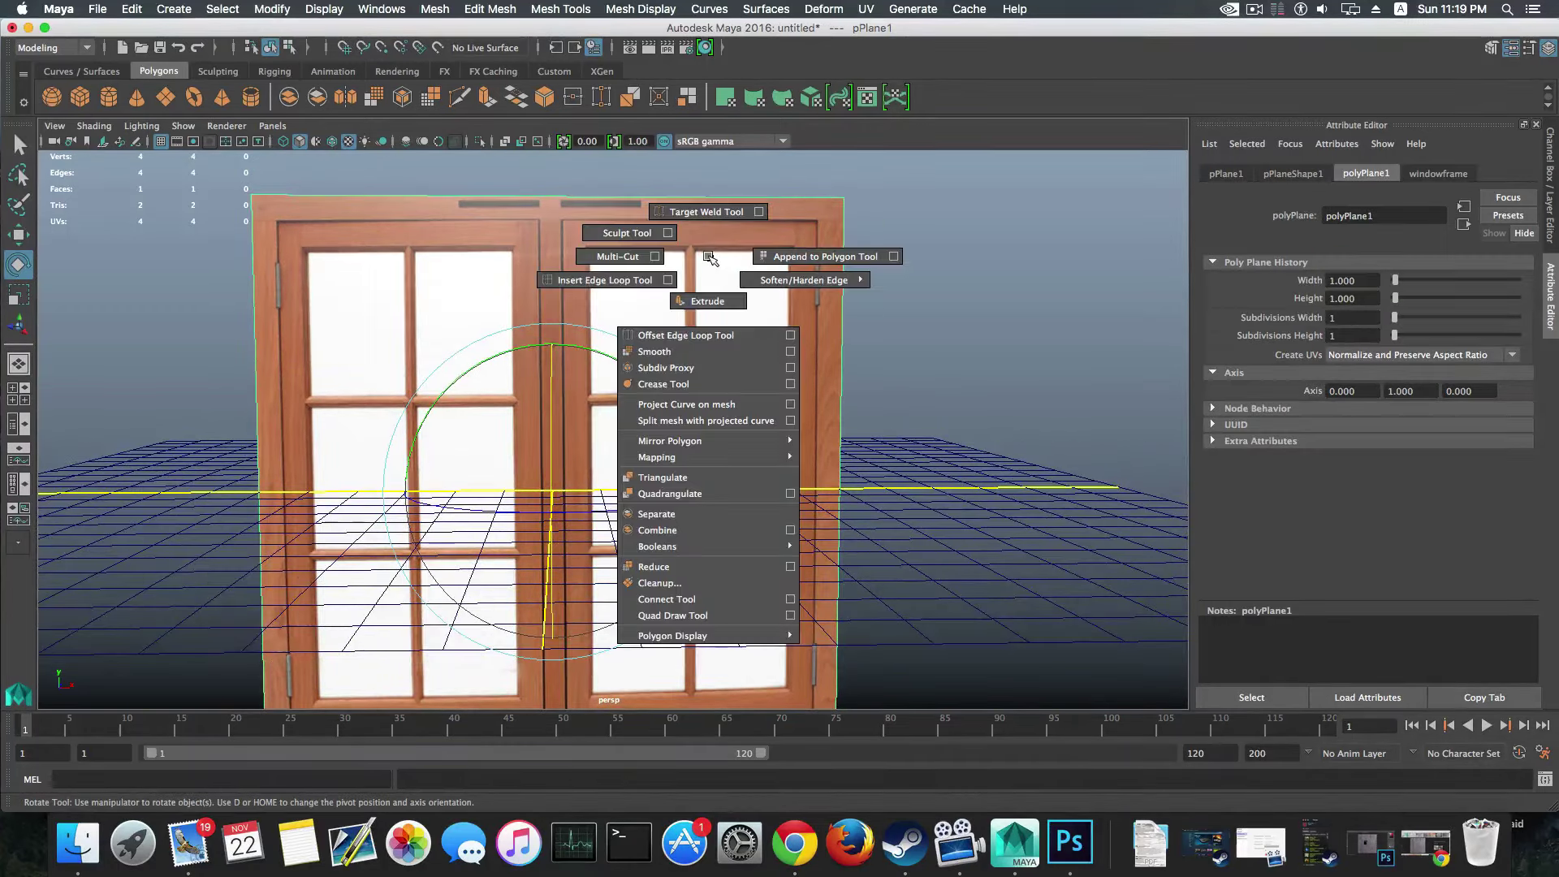
right_click_drag(710, 258, 665, 282, "shift")
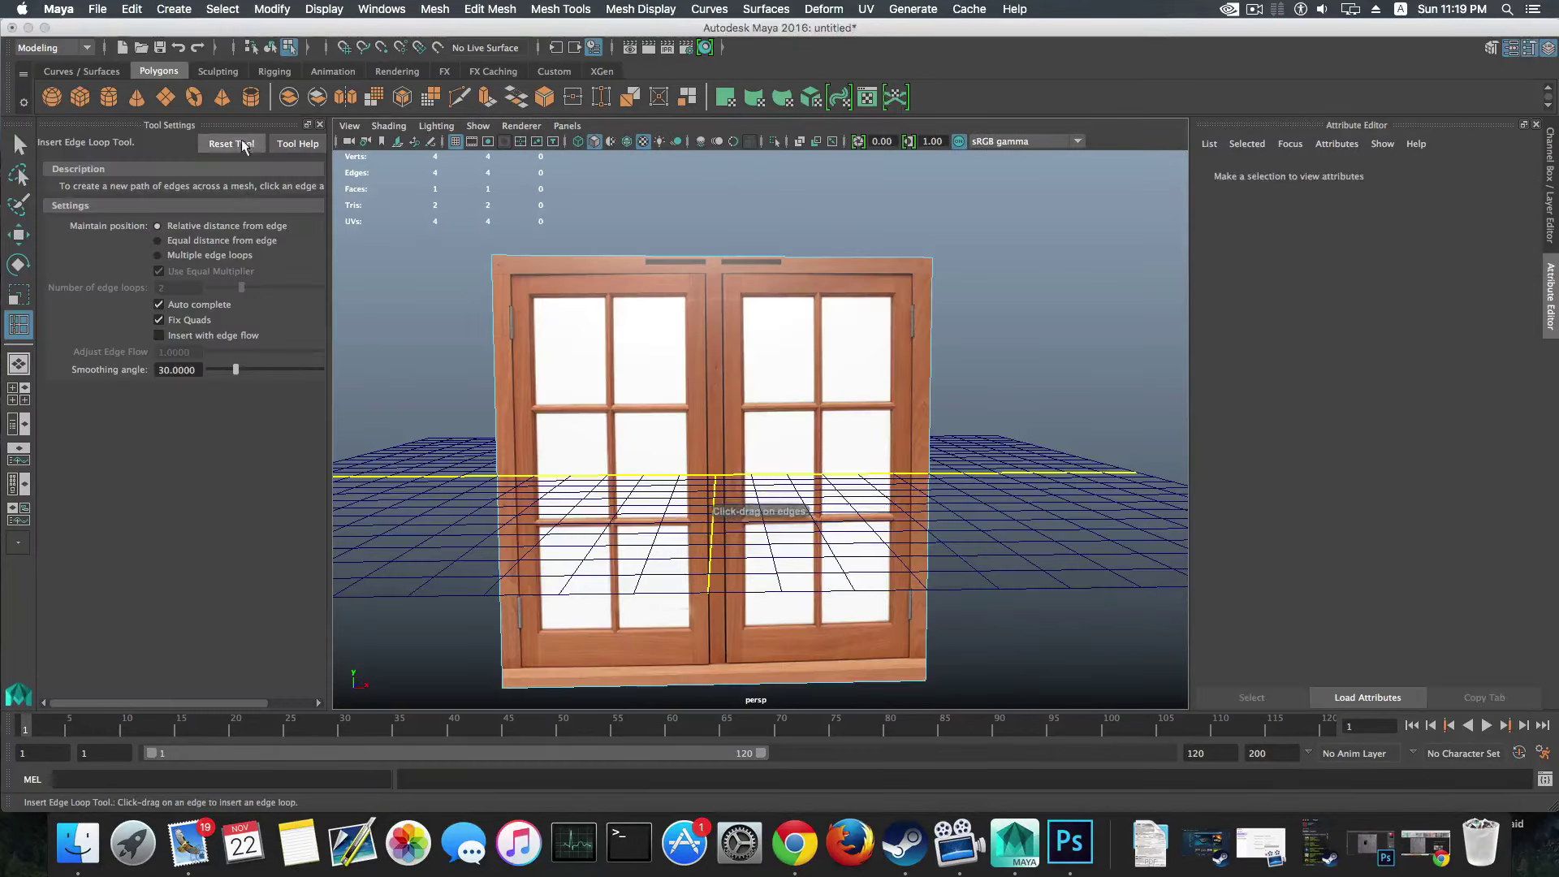
middle_click_drag(619, 293, 714, 286, "alt")
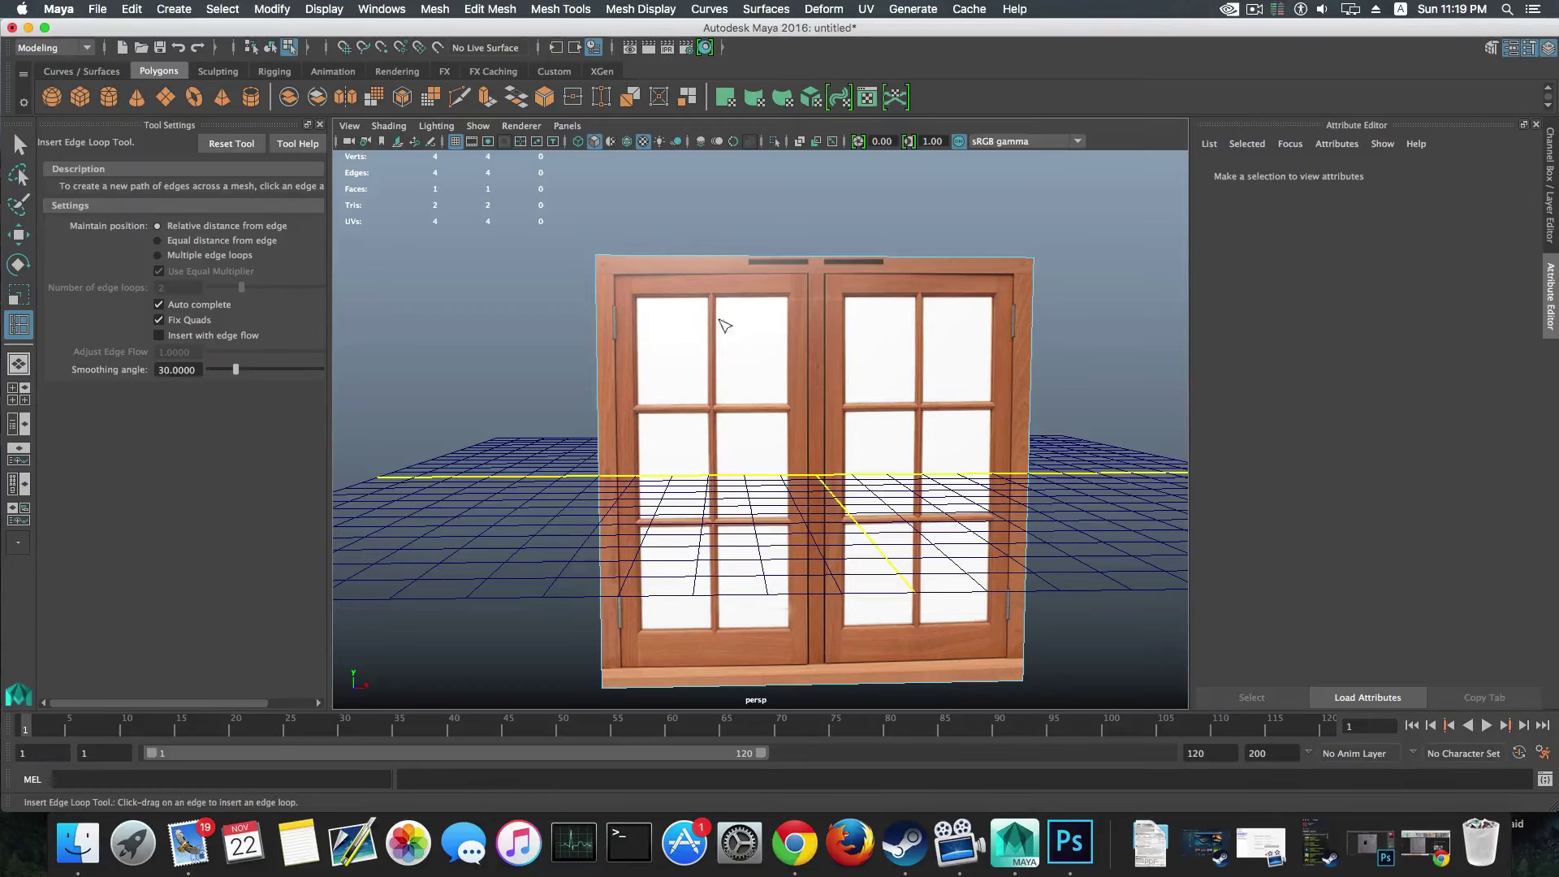
scroll(730, 414, "up", 5)
middle_click_drag(731, 412, 785, 559, "alt")
left_click_drag(753, 262, 745, 264)
Step: Zoom in on the mullions and add a vertical edge loop along one of them
scroll(772, 431, "down", 5)
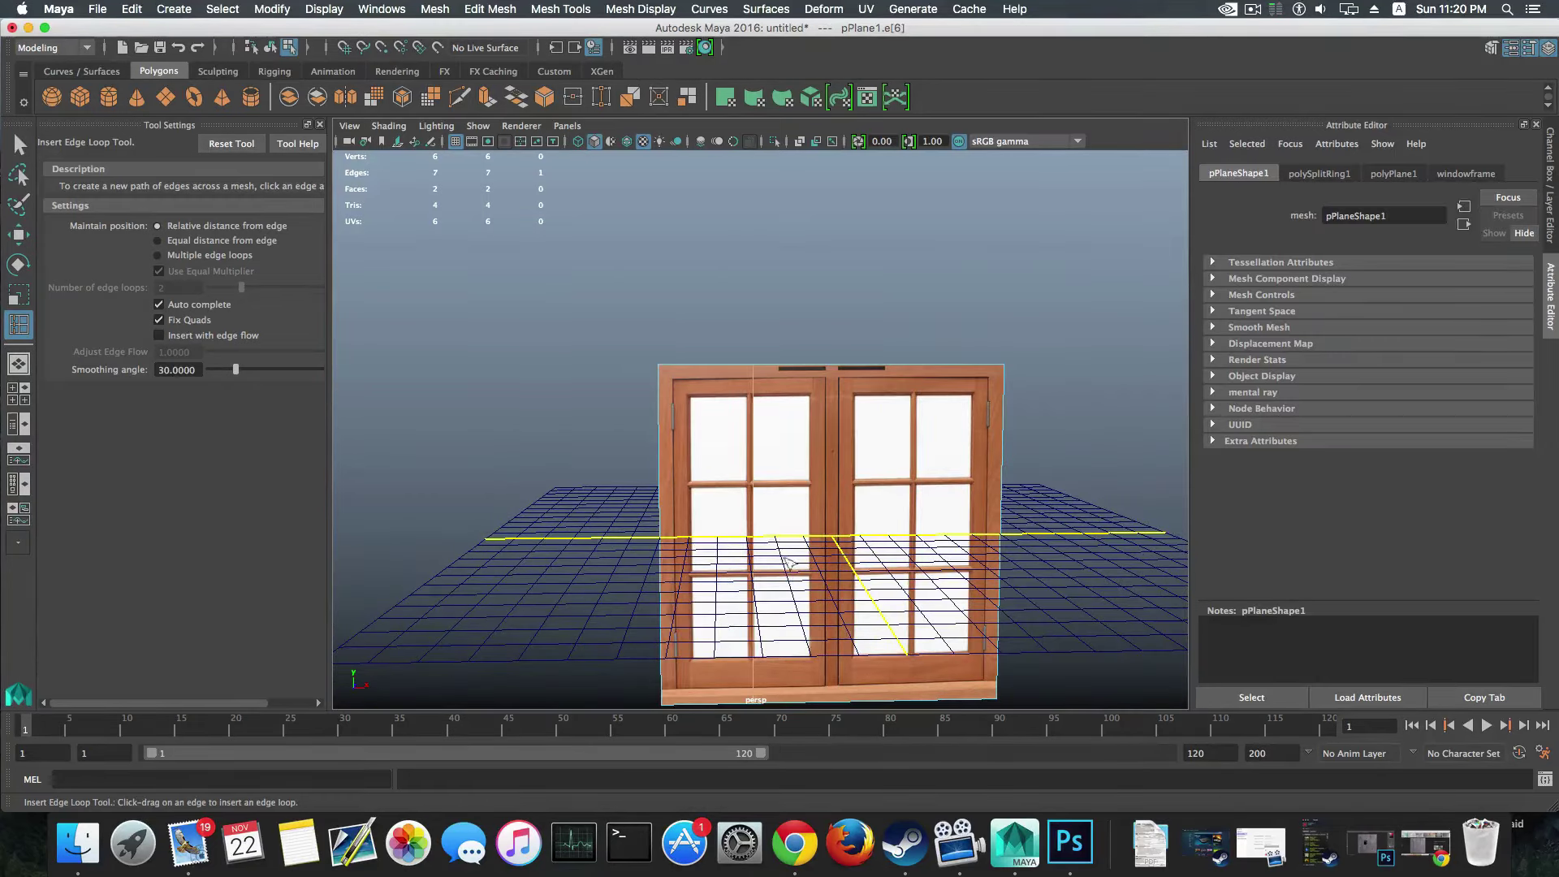
left_click_drag(783, 564, 765, 482, "alt")
scroll(765, 482, "up", 3)
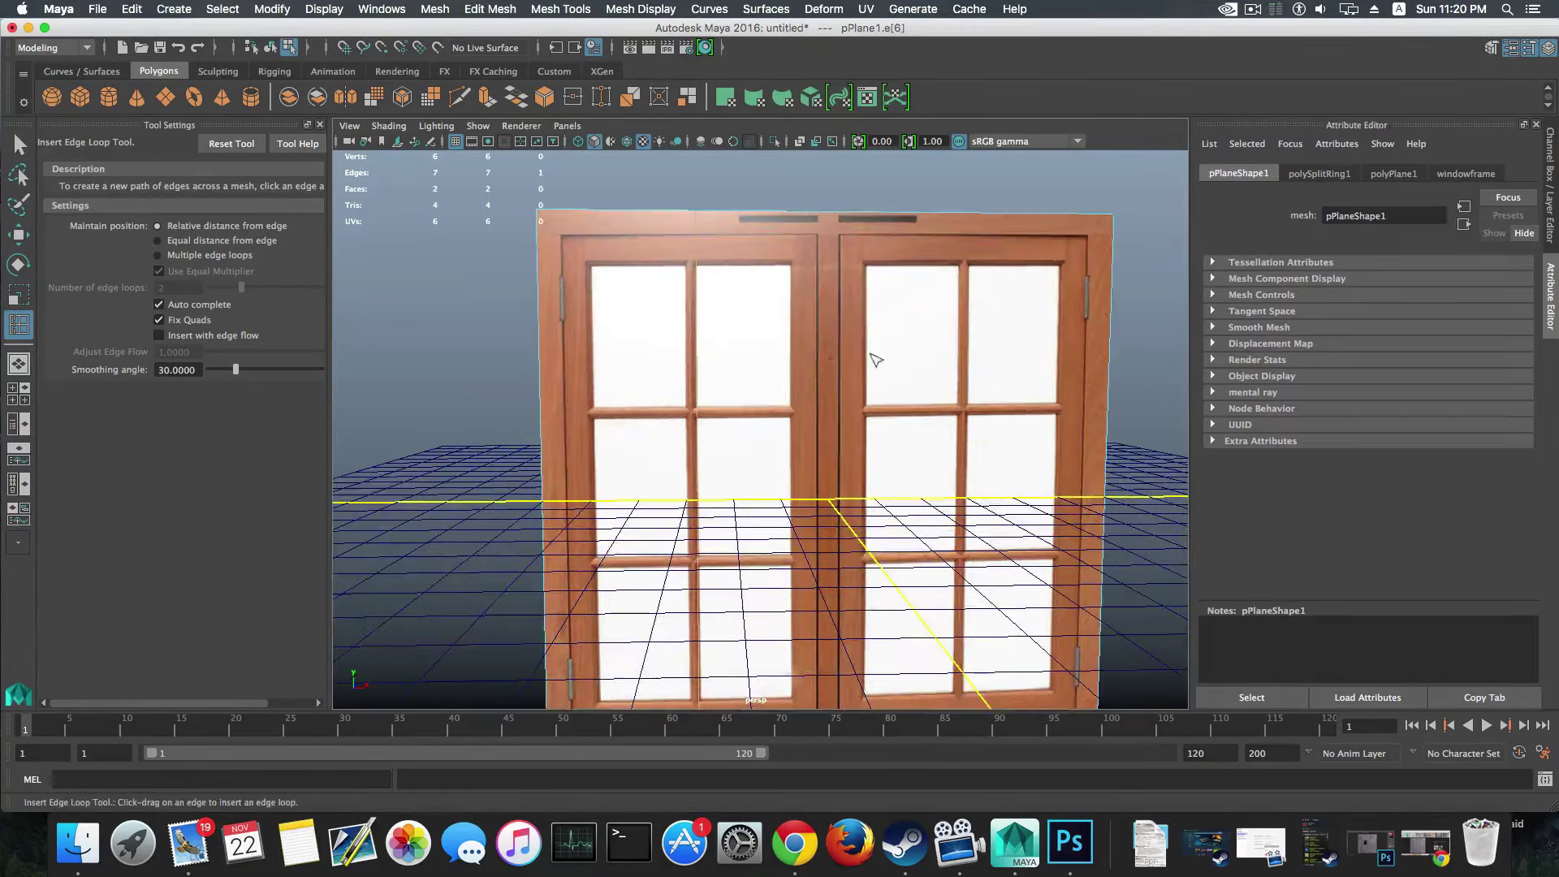
right_click_drag(862, 402, 906, 424, "alt")
scroll(797, 403, "down", 5)
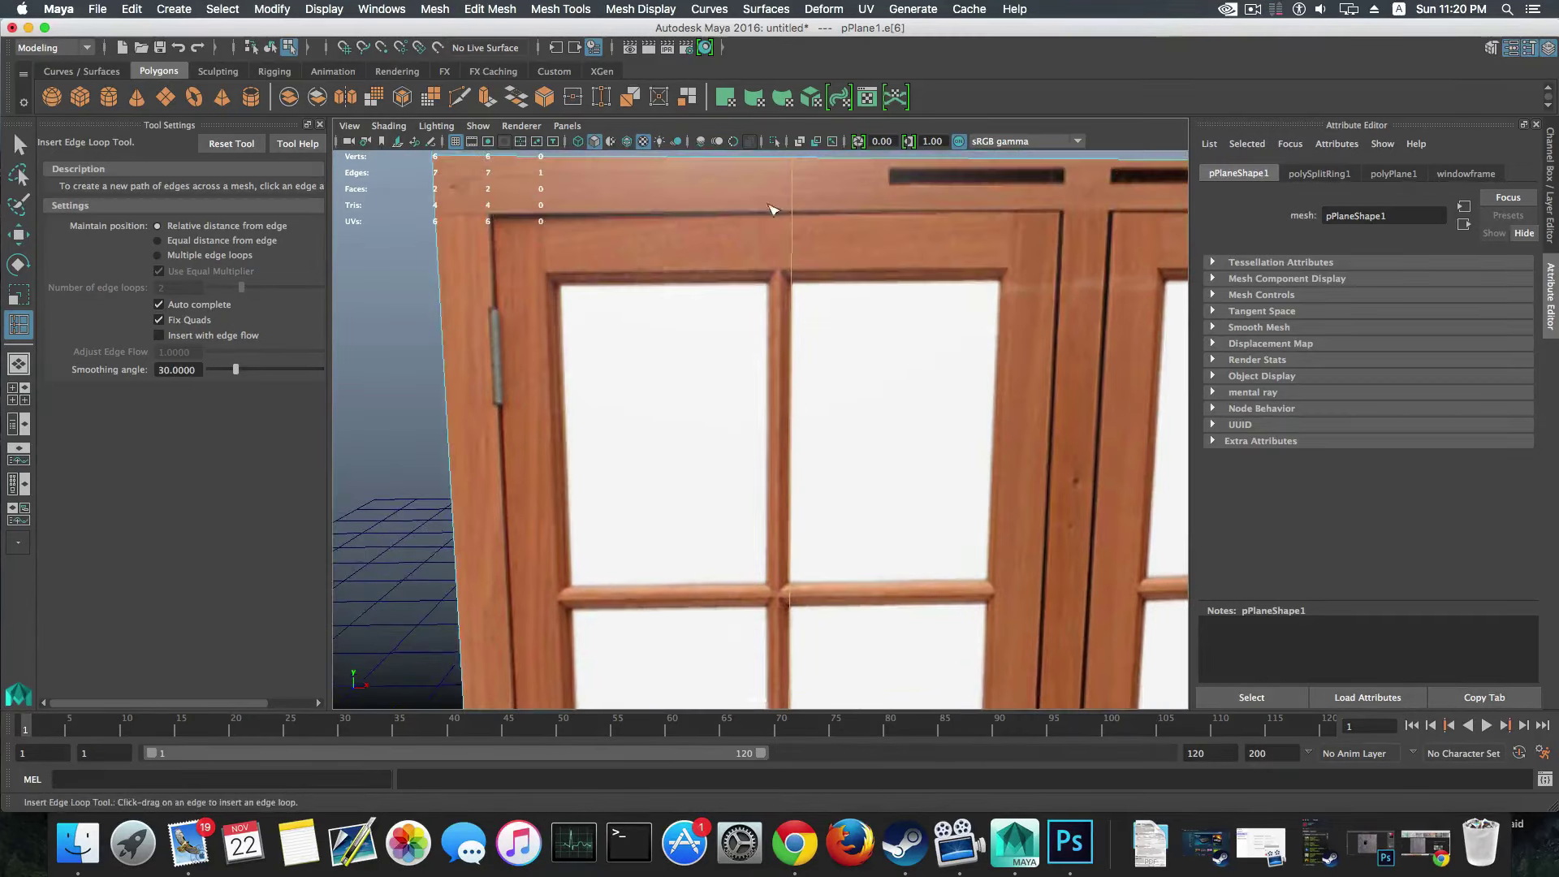
scroll(753, 217, "up", 5)
left_click_drag(748, 193, 758, 196)
scroll(790, 599, "down", 6)
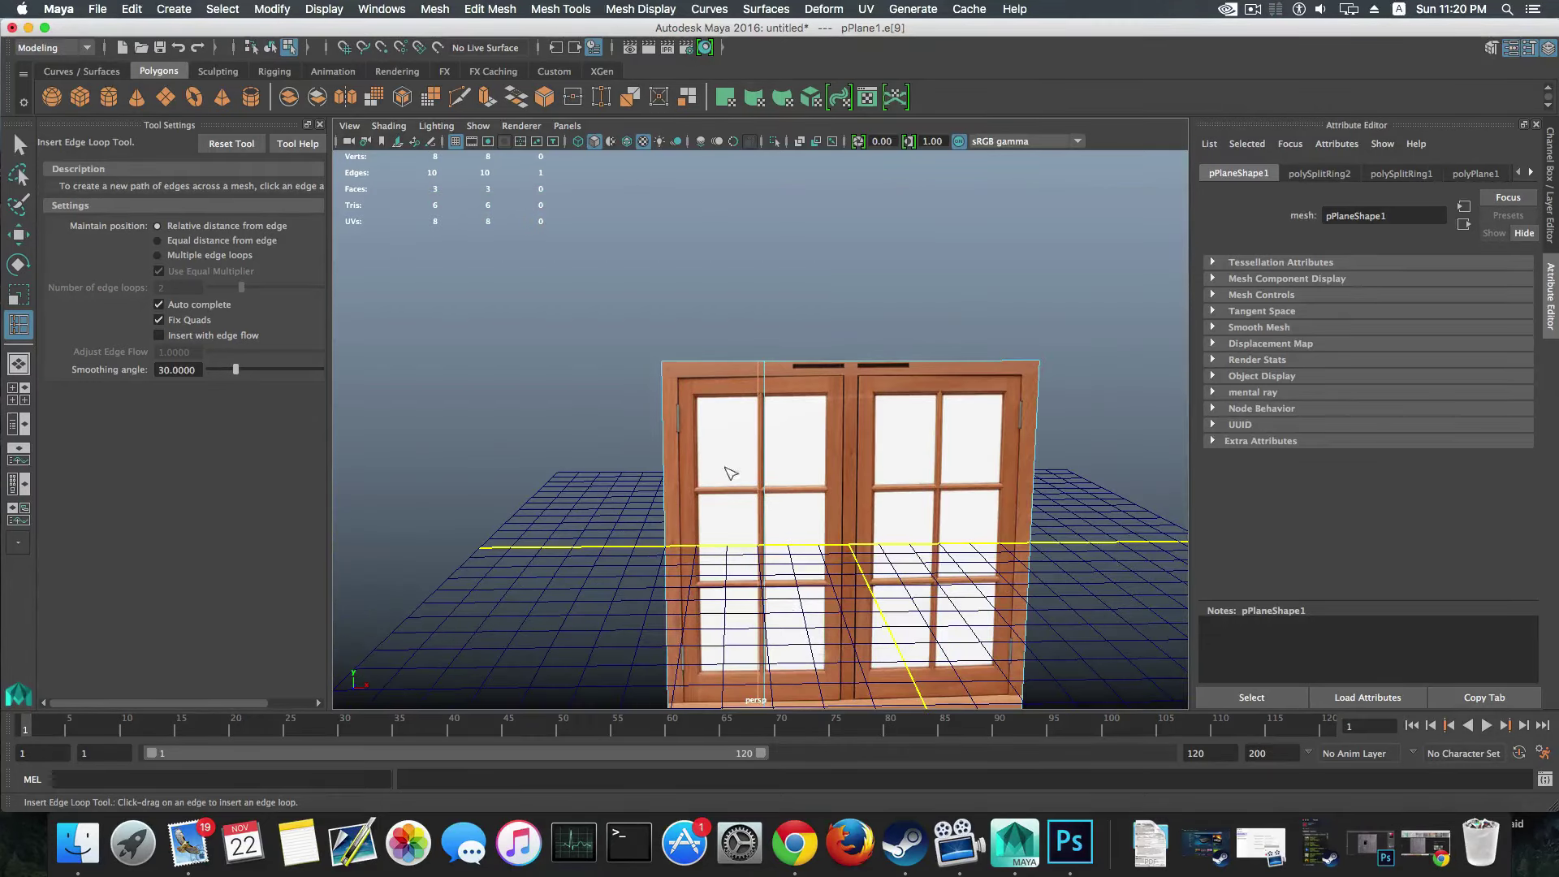
scroll(725, 464, "up", 8)
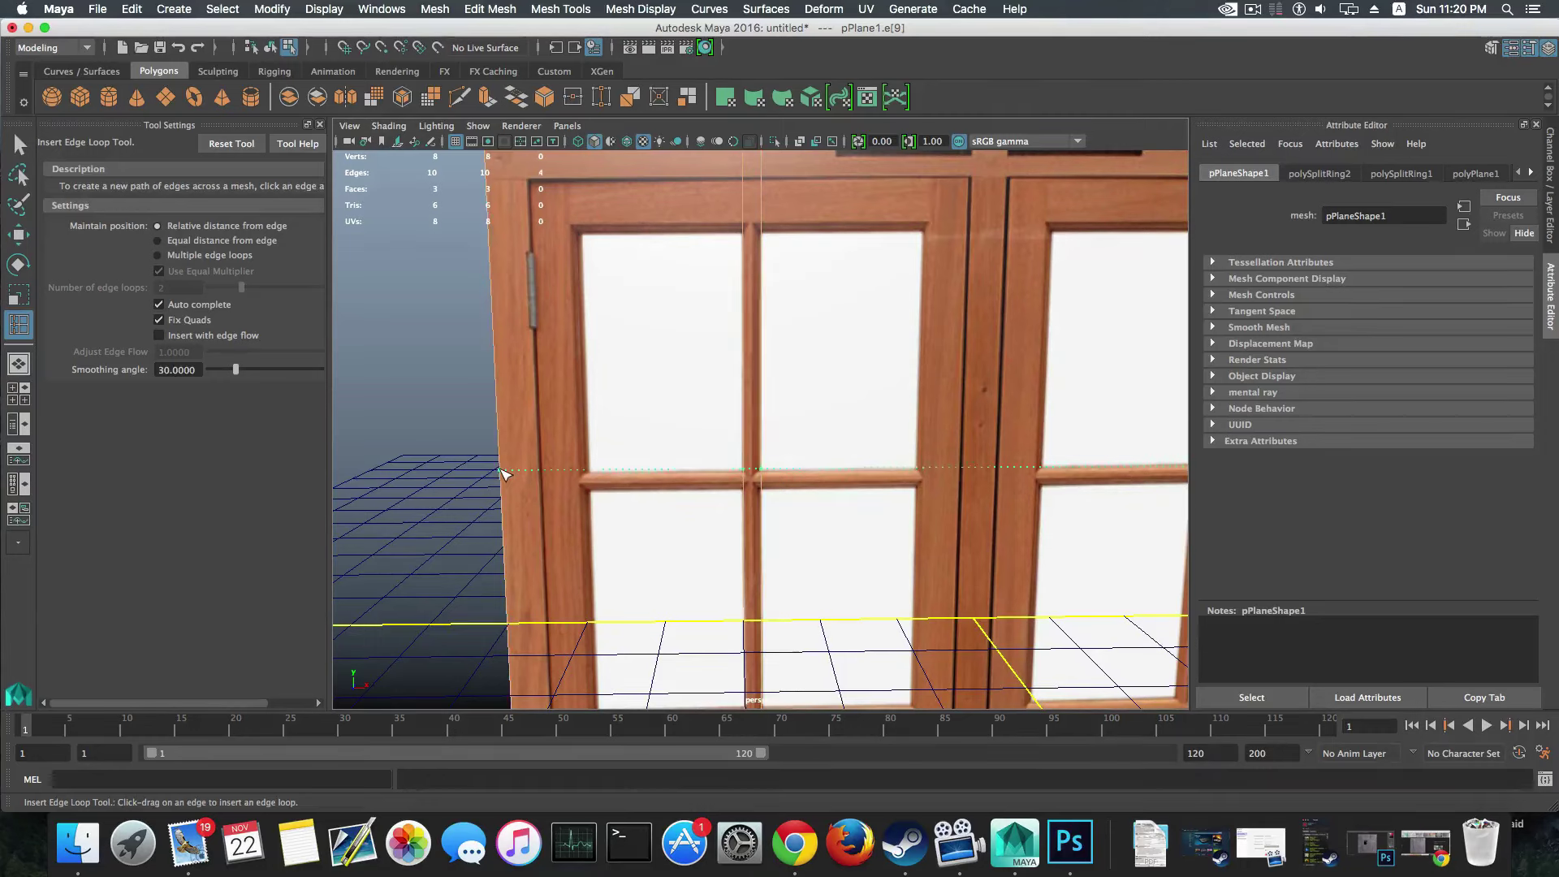
Step: Insert horizontal edge loops along the pane rails, down to the bottom rail
left_click(500, 472)
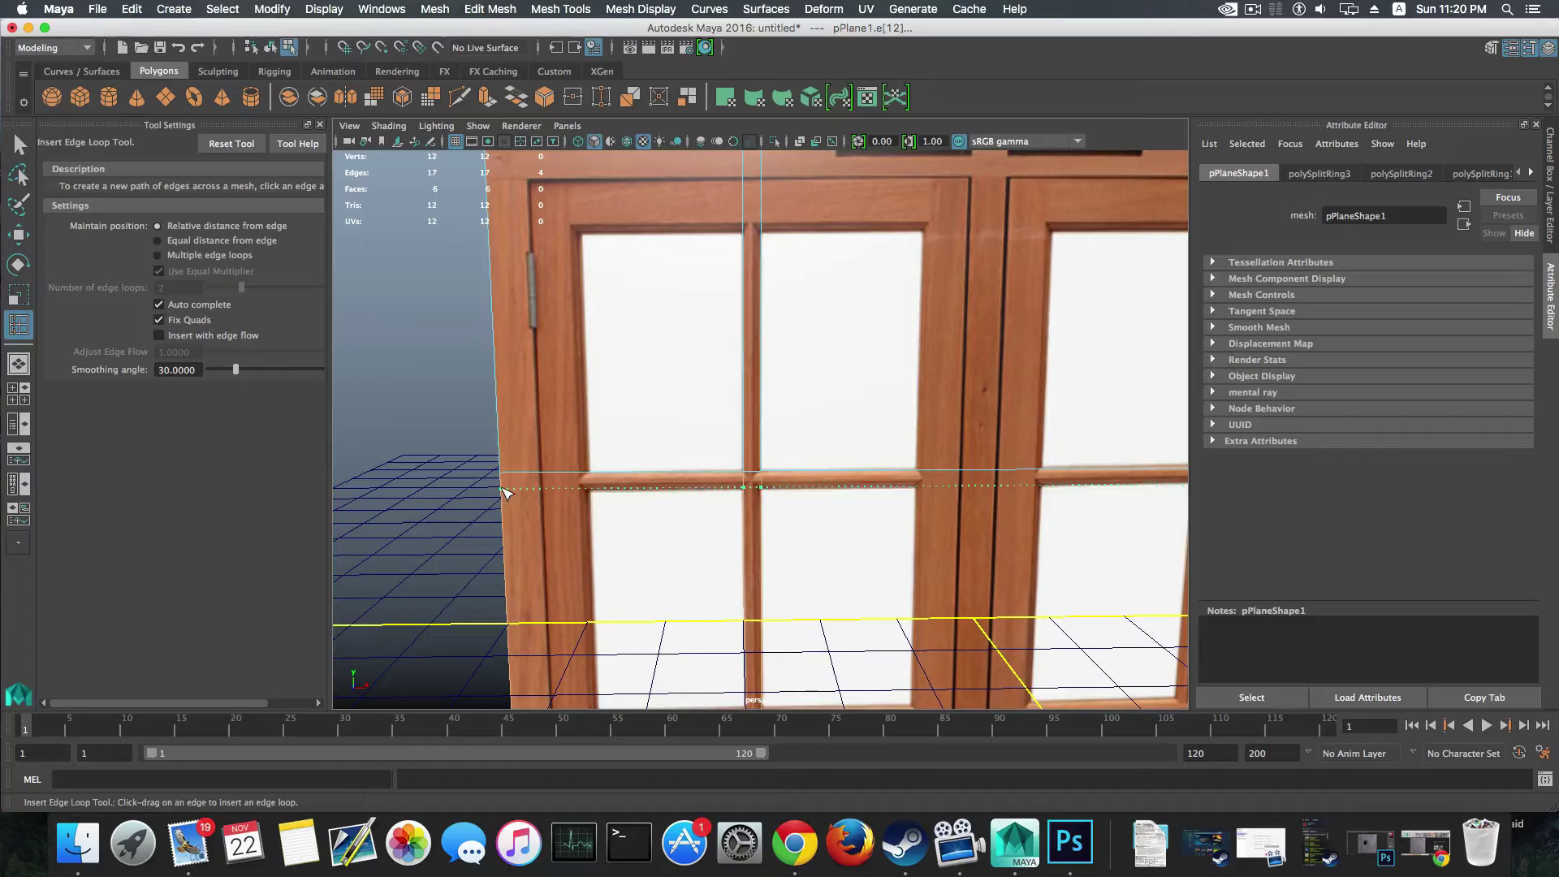
left_click(504, 490)
scroll(503, 490, "down", 8)
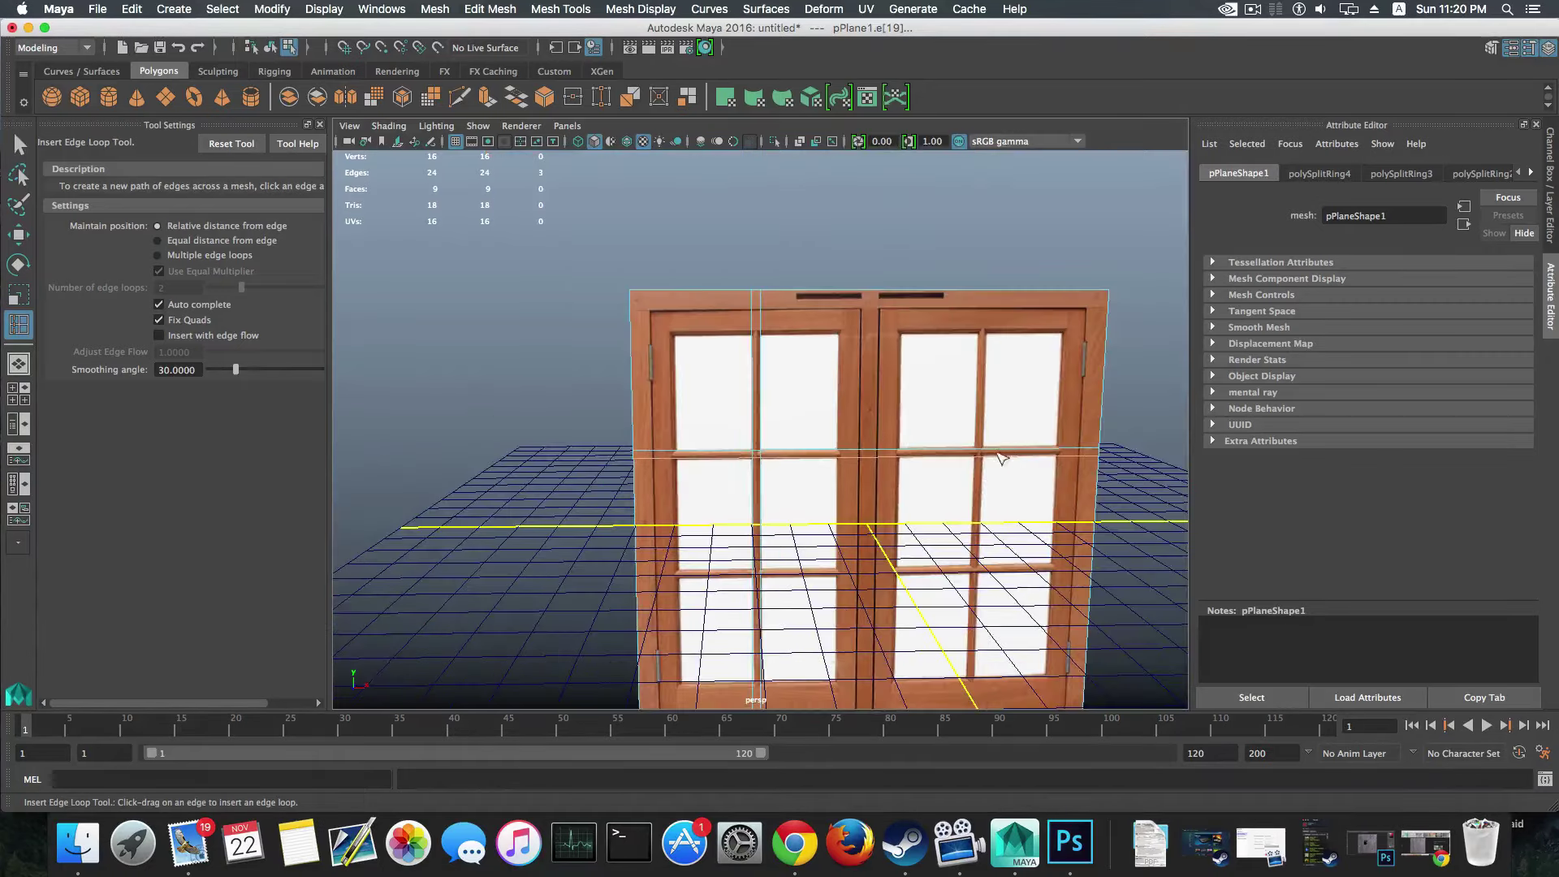
scroll(950, 459, "up", 10)
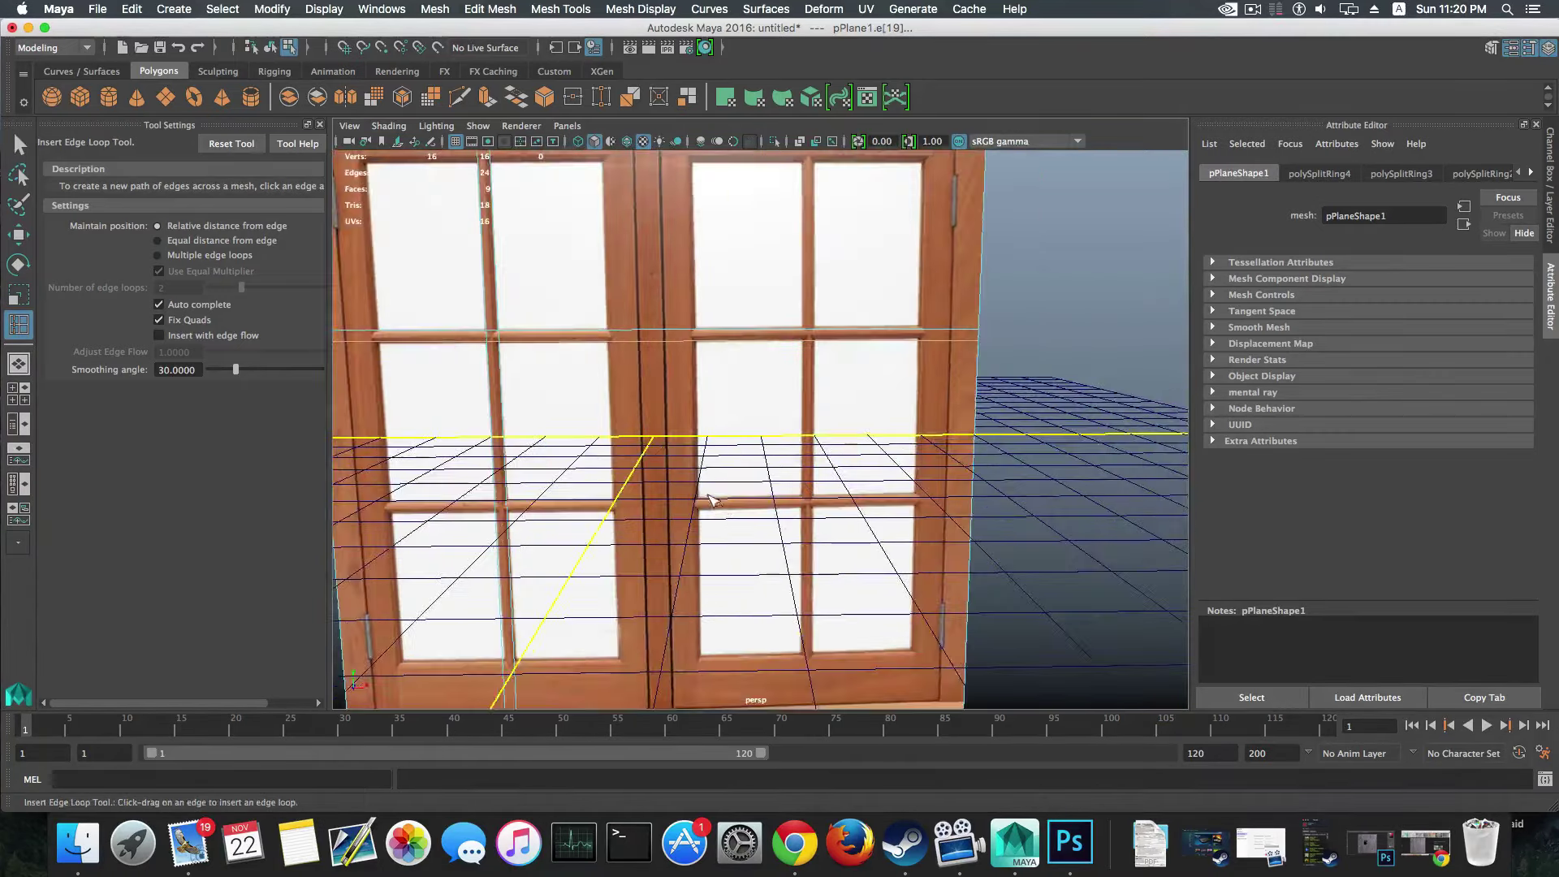
middle_click_drag(949, 459, 838, 393, "alt")
middle_click_drag(857, 318, 1185, 422, "alt")
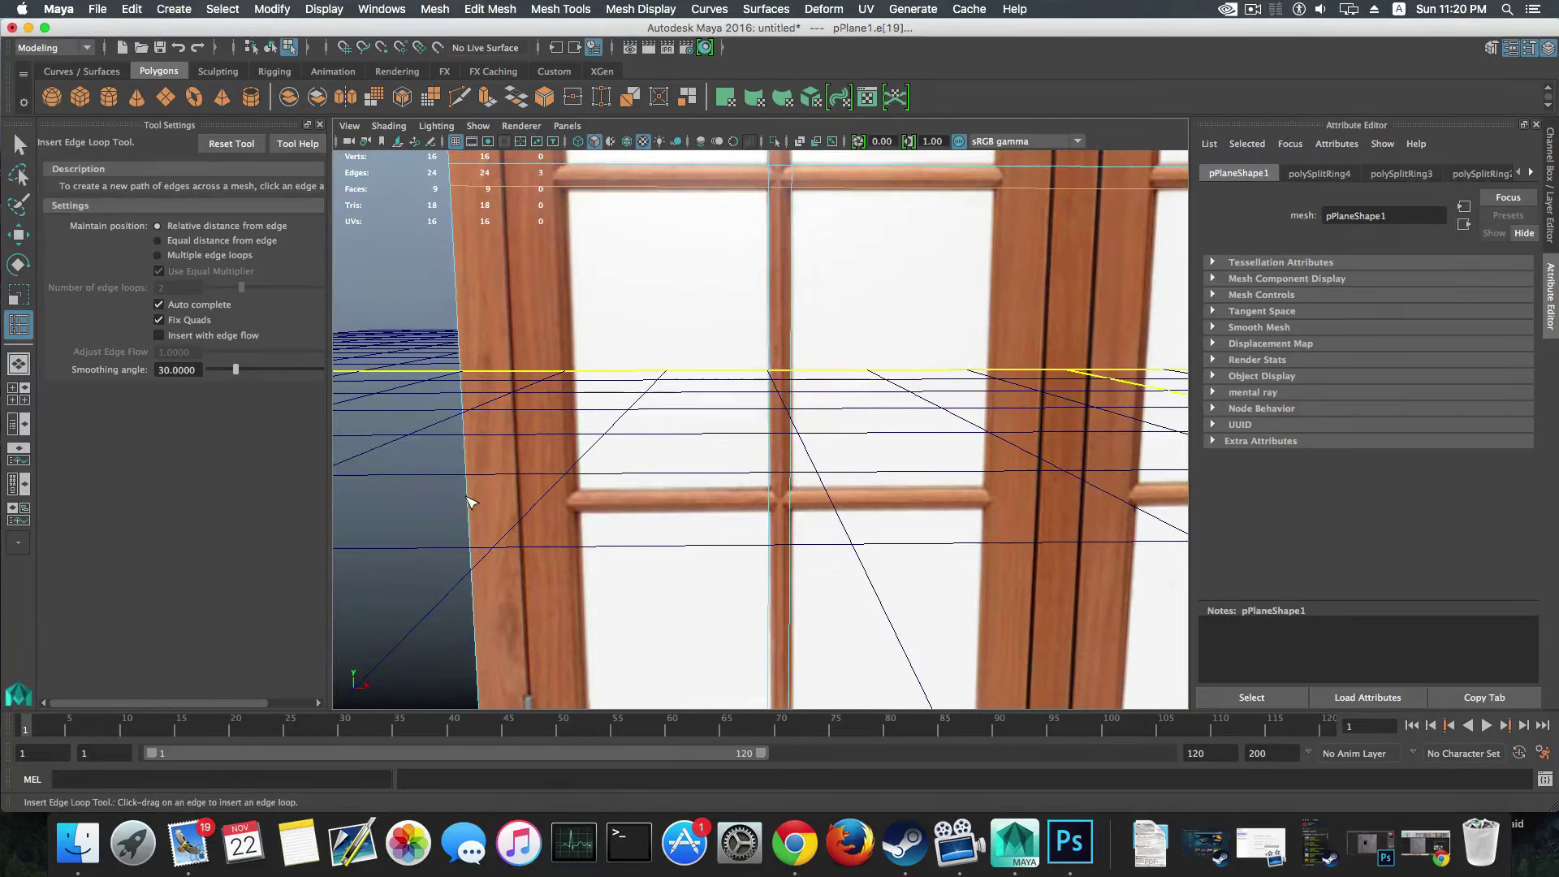
left_click(473, 496)
middle_click_drag(512, 539, 484, 478, "alt")
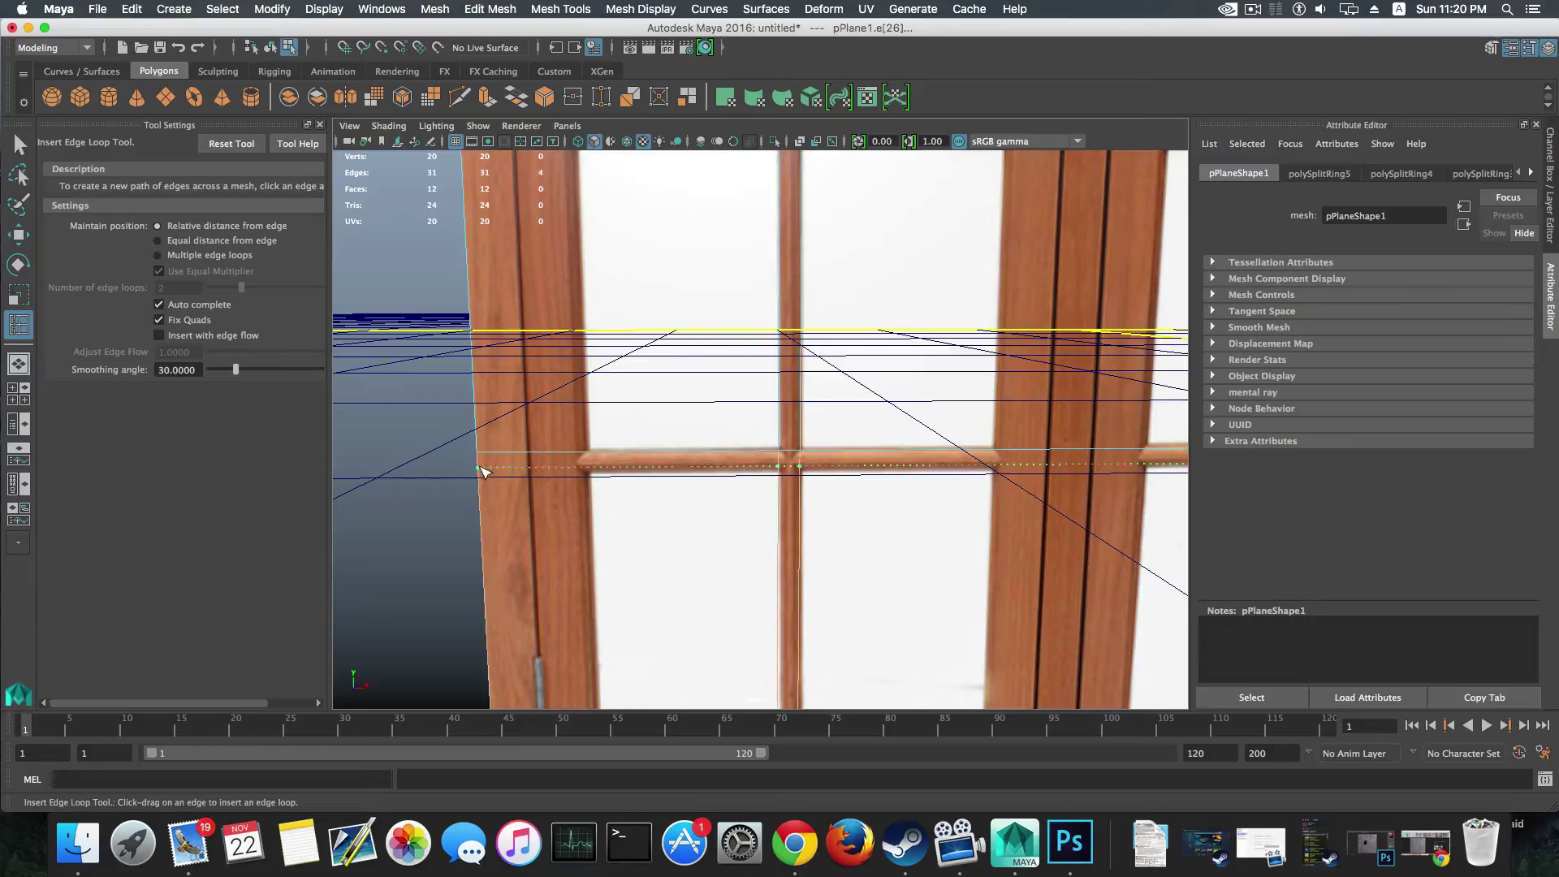
left_click(487, 483)
middle_click_drag(569, 580, 528, 366, "alt")
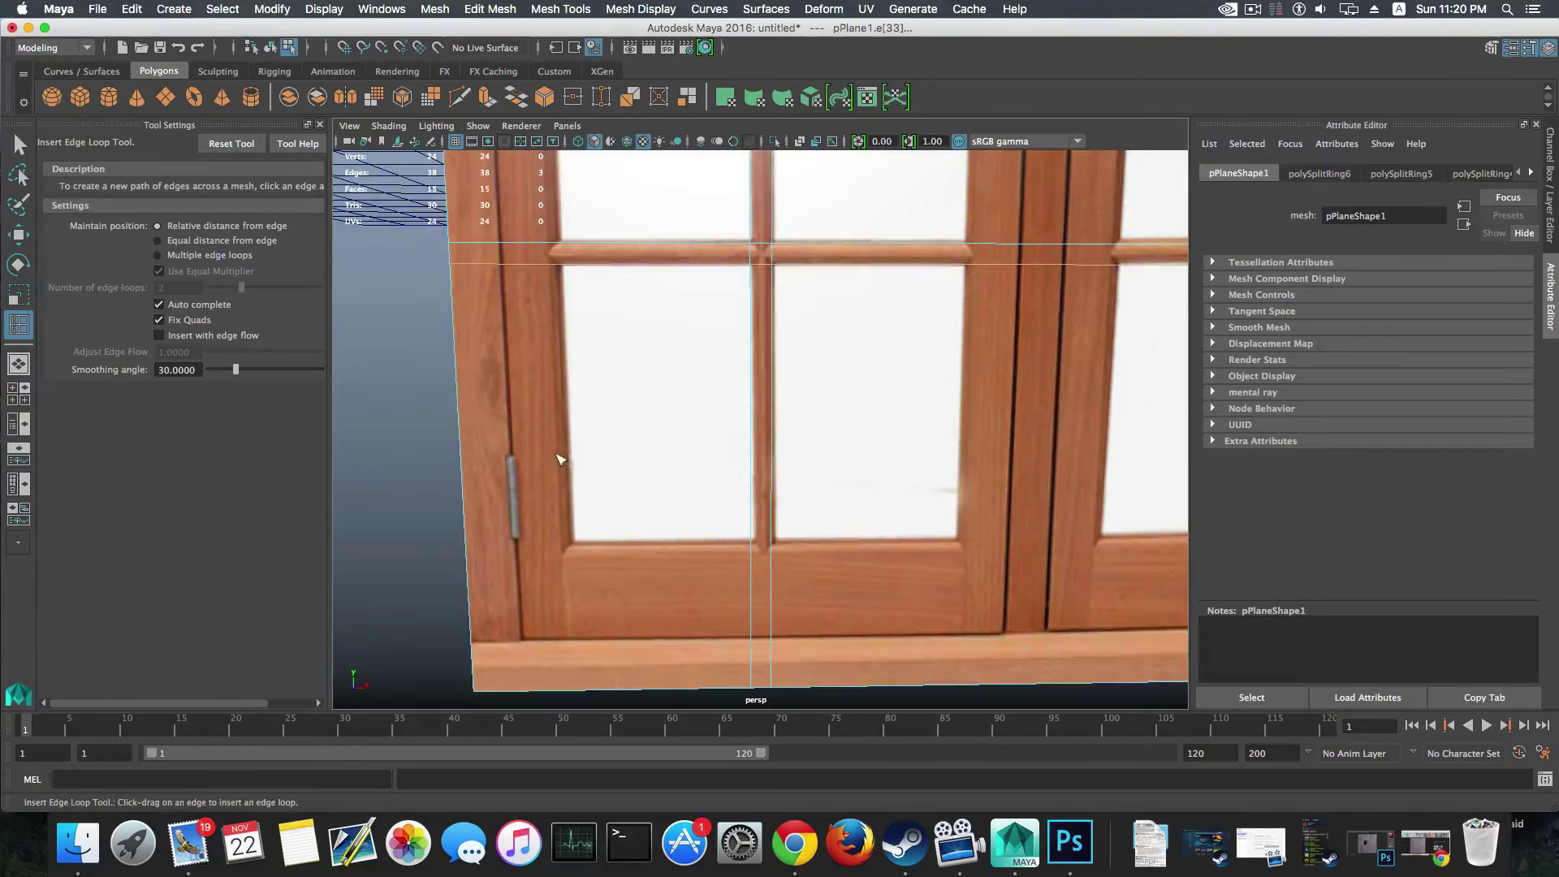
left_click(470, 544)
Step: Insert vertical edge loops at the frame edges and along the mullions of both doors
scroll(598, 344, "down", 6)
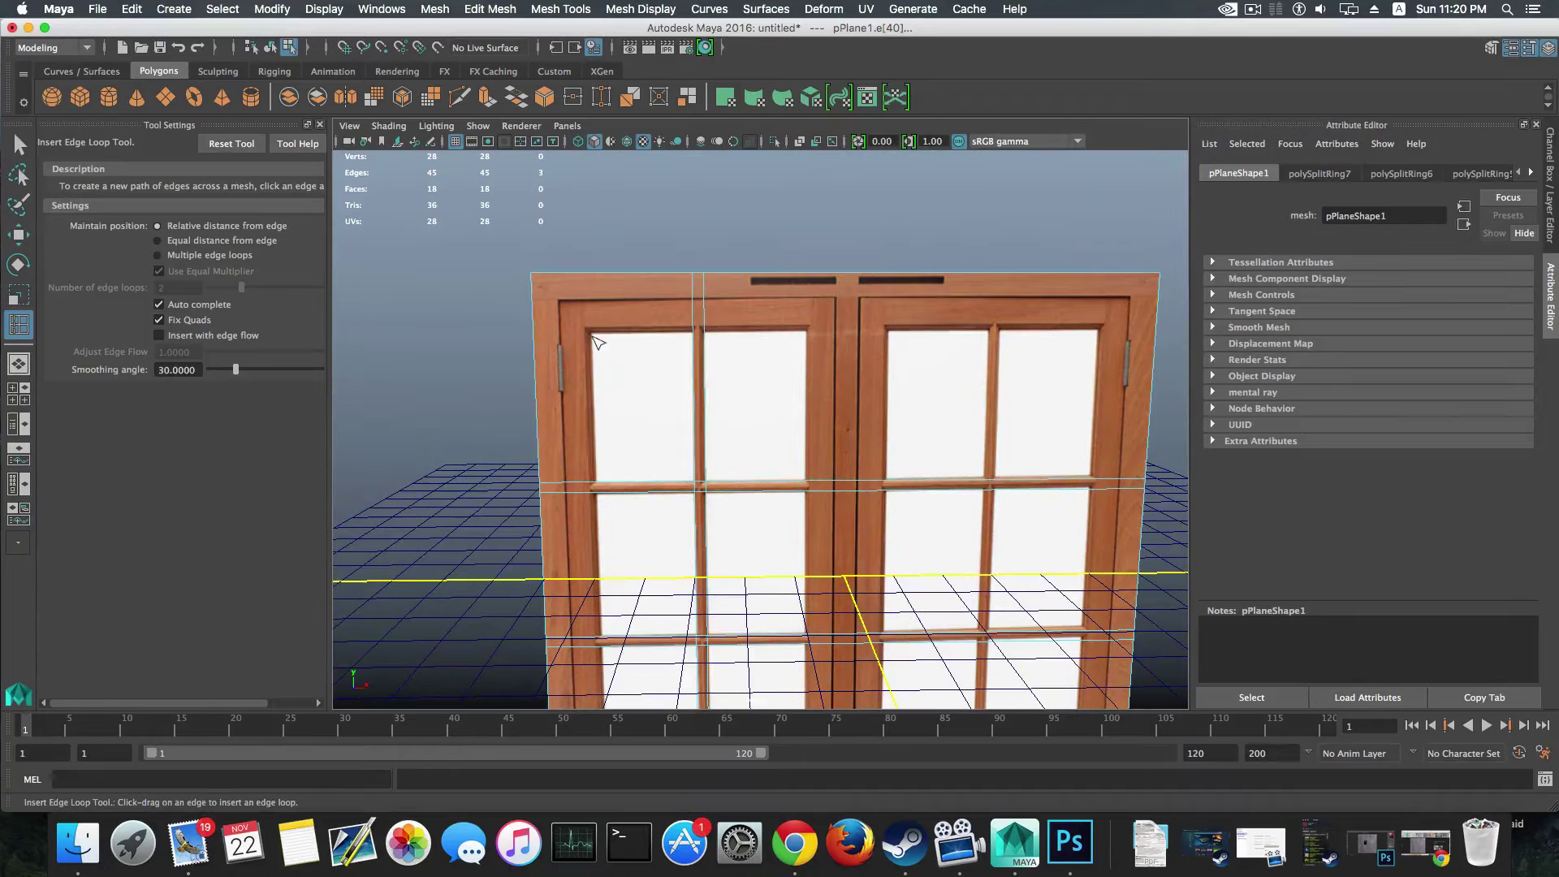
left_click_drag(526, 331, 537, 333)
middle_click_drag(620, 407, 706, 393, "alt")
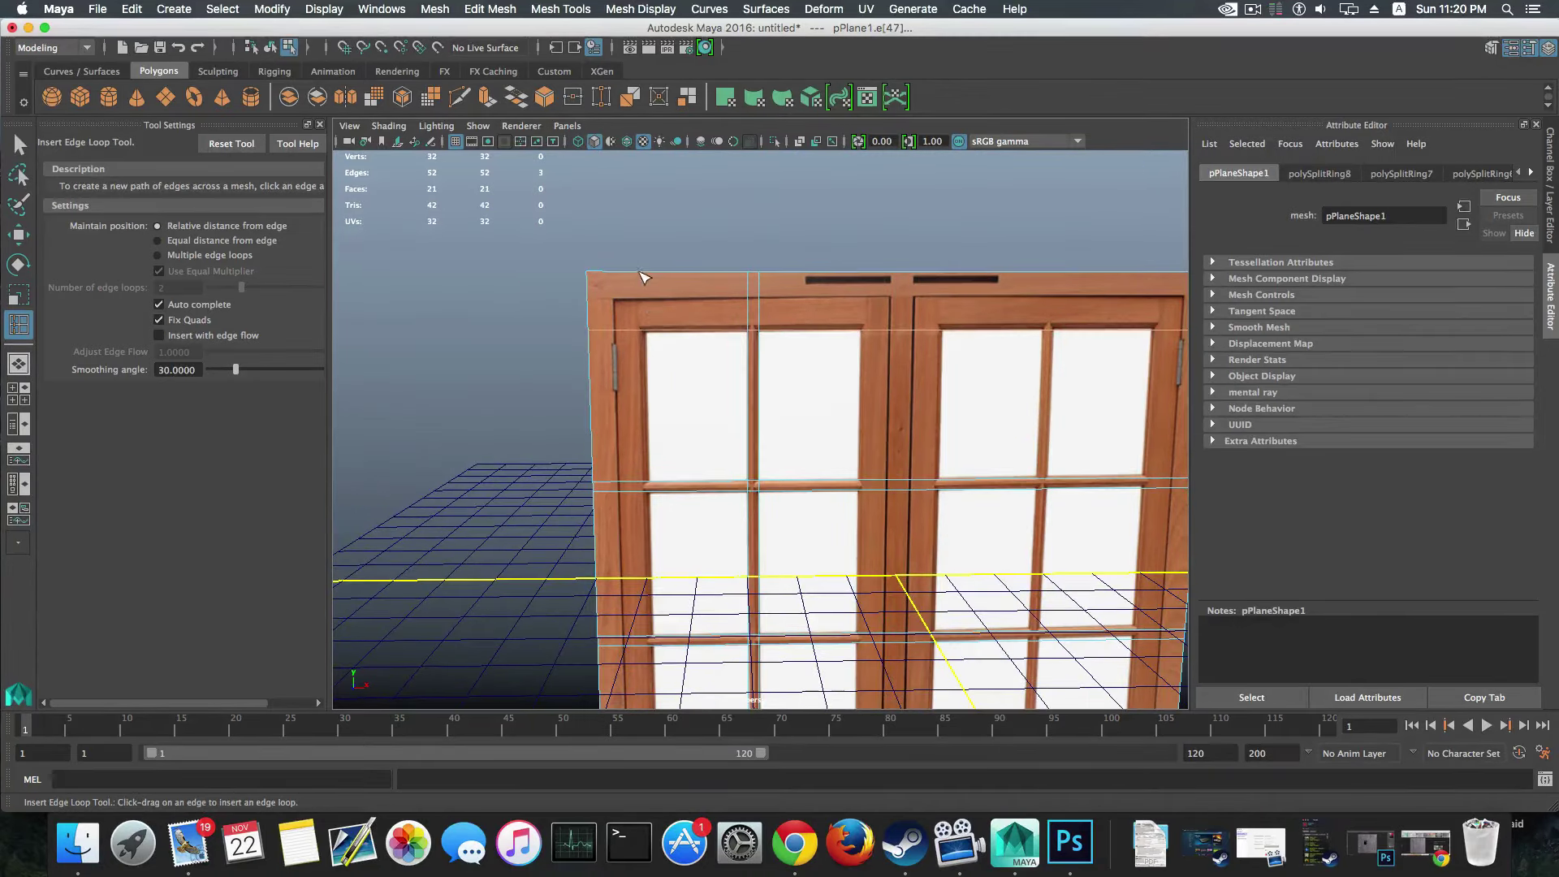
left_click_drag(644, 277, 649, 276)
left_click_drag(860, 276, 859, 275)
middle_click_drag(859, 275, 795, 301, "alt")
left_click_drag(795, 300, 799, 307)
middle_click_drag(799, 307, 737, 323, "alt")
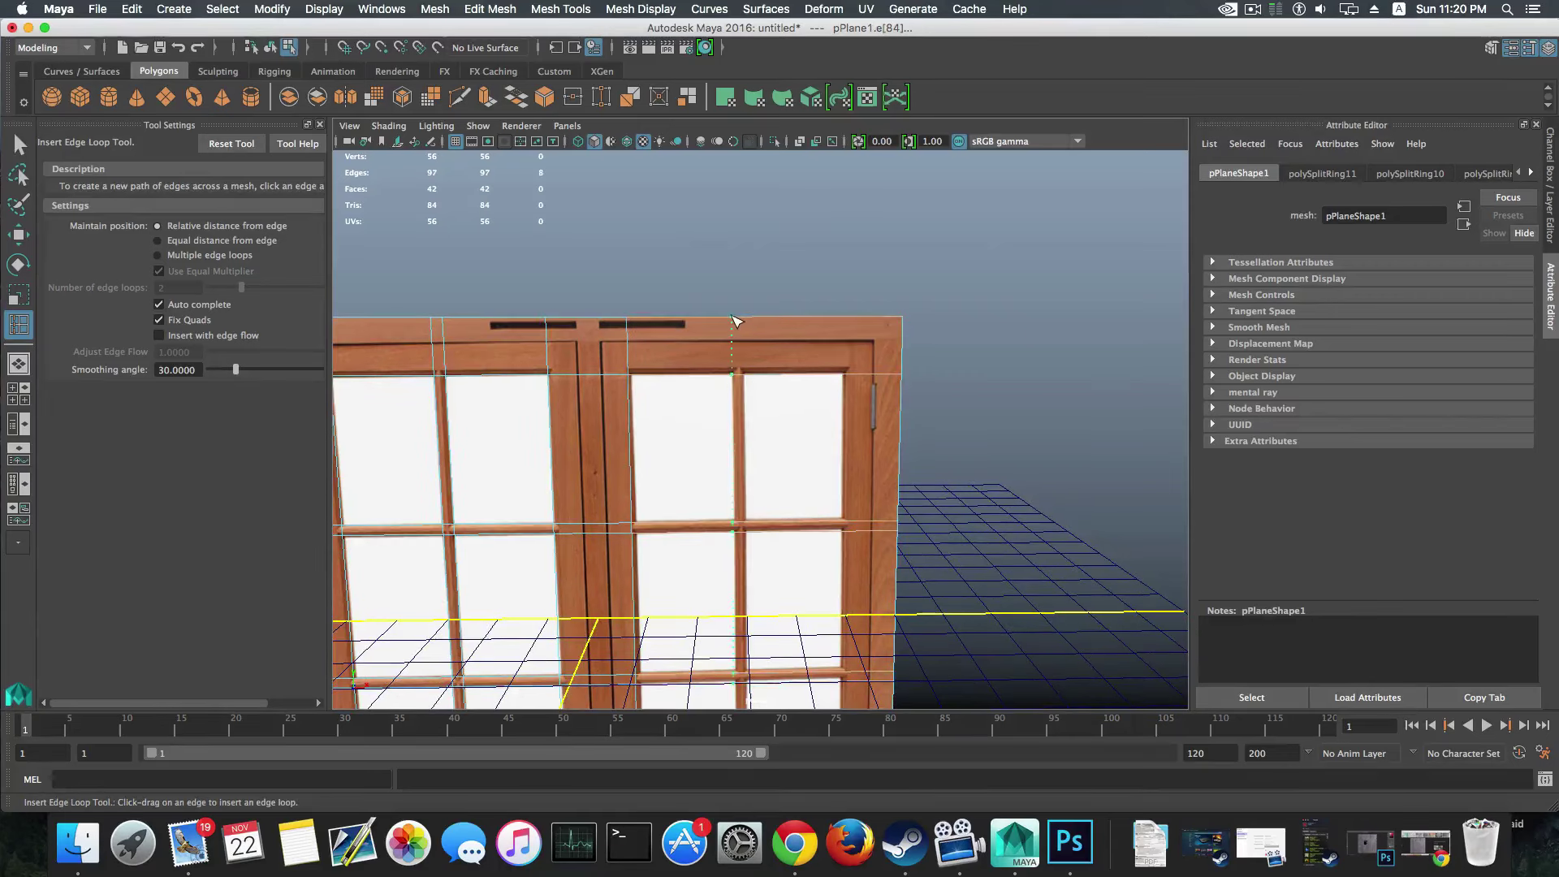
left_click_drag(737, 321, 848, 322)
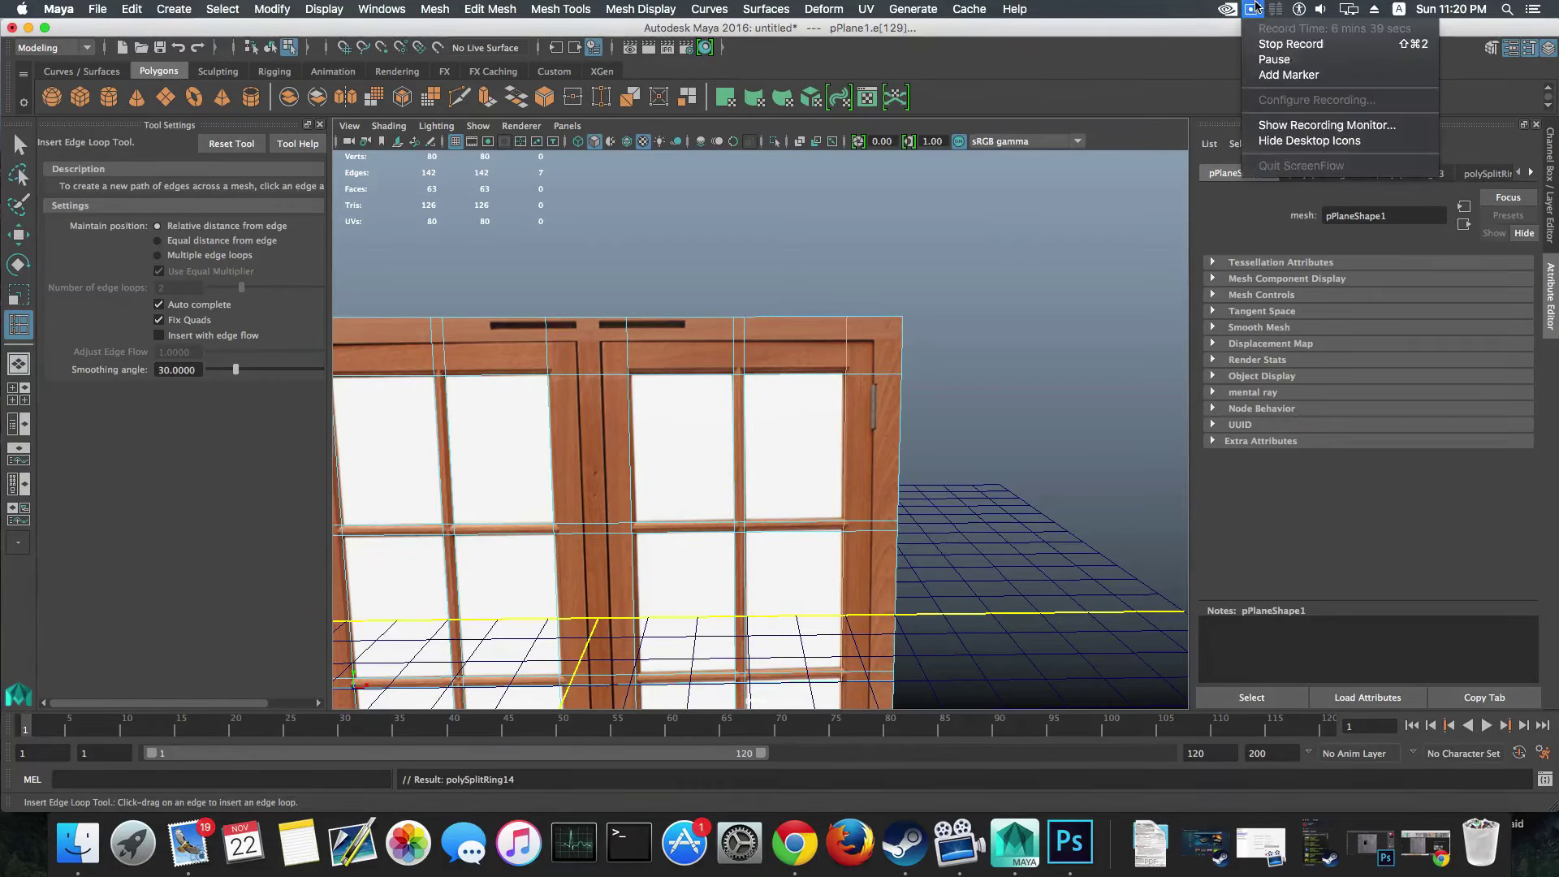
Step: In face mode, select the first eight glass-pane faces across both doors
left_click(893, 325)
mouse_move(893, 324)
left_mouse_down("alt")
mouse_move(936, 333)
mouse_move(964, 362)
mouse_move(925, 358)
mouse_move(916, 313)
left_mouse_up("alt")
right_click(916, 313)
right_click_drag(917, 313, 918, 350)
left_click(918, 347)
left_click(821, 347, "shift")
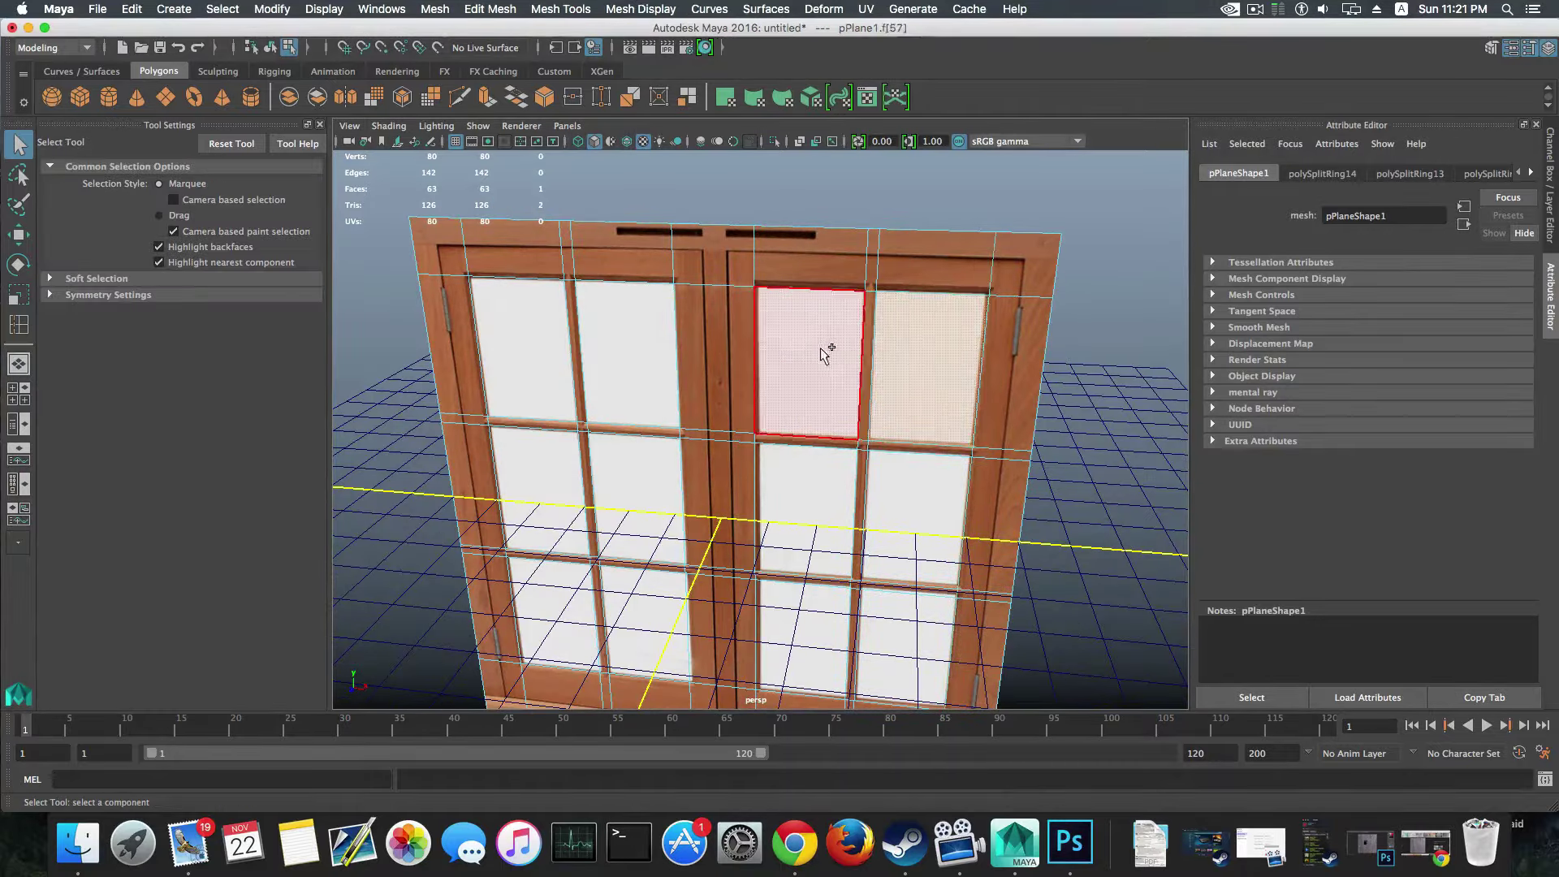
left_click(605, 349, "shift")
left_click(528, 349, "shift")
left_click(568, 507, "shift")
left_click(649, 504, "shift")
left_click(812, 503, "shift")
left_click(890, 501, "shift")
Step: Add the remaining four pane faces to reach all twelve selected
left_click_drag(890, 501, 848, 398, "alt")
left_click(858, 436, "shift")
left_click(772, 414, "shift")
left_click(569, 422, "shift")
left_click(528, 414, "shift")
left_click_drag(528, 414, 718, 491, "alt")
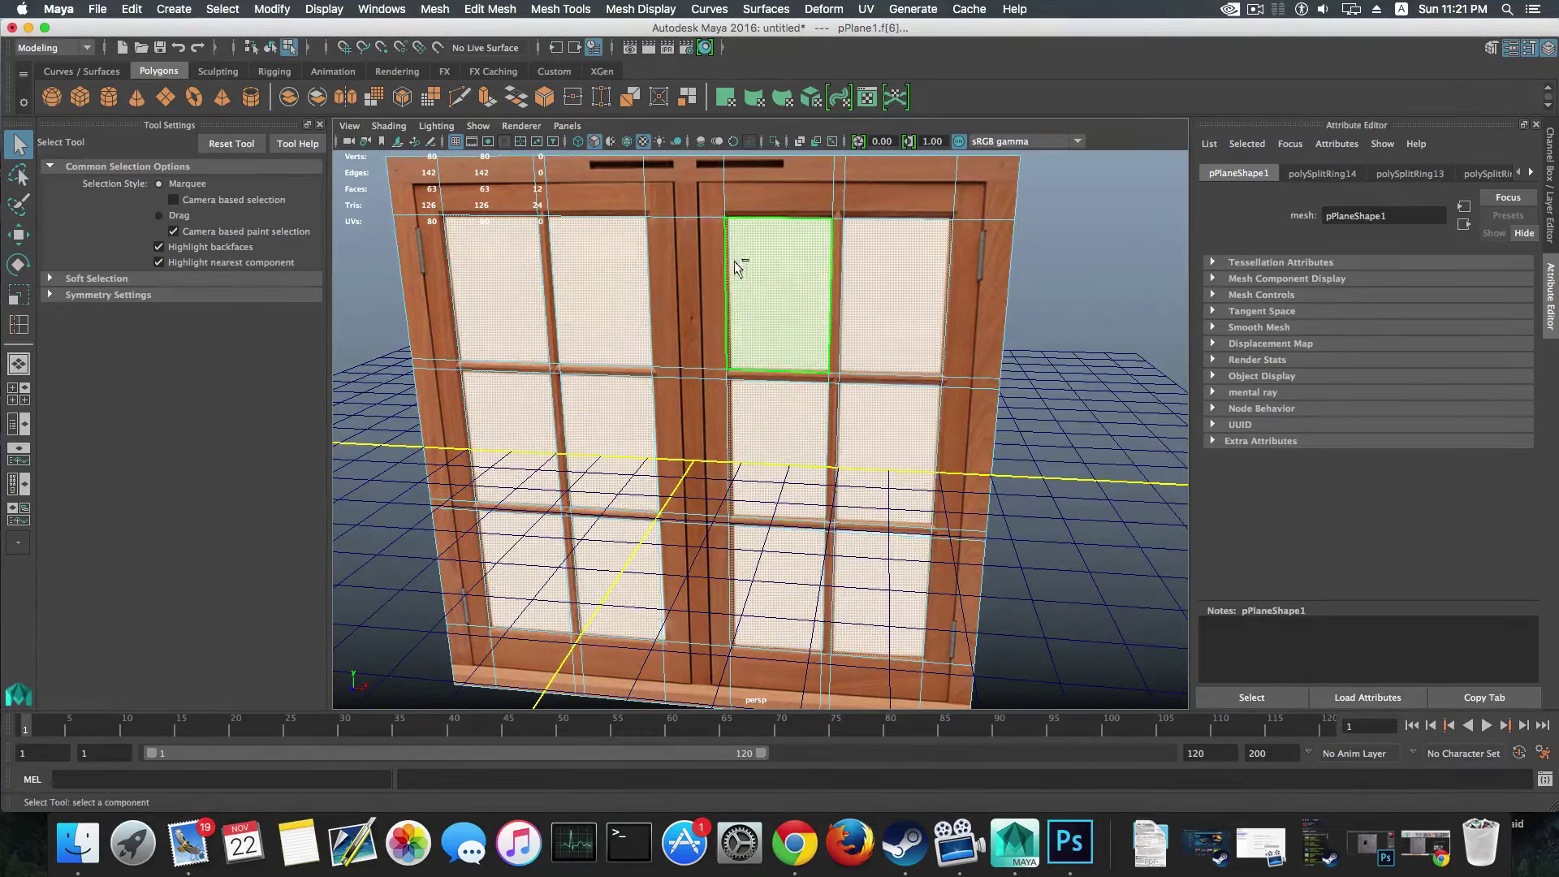
Step: Extract the twelve pane faces as separate pieces and select them in object mode
right_click(767, 272, "shift")
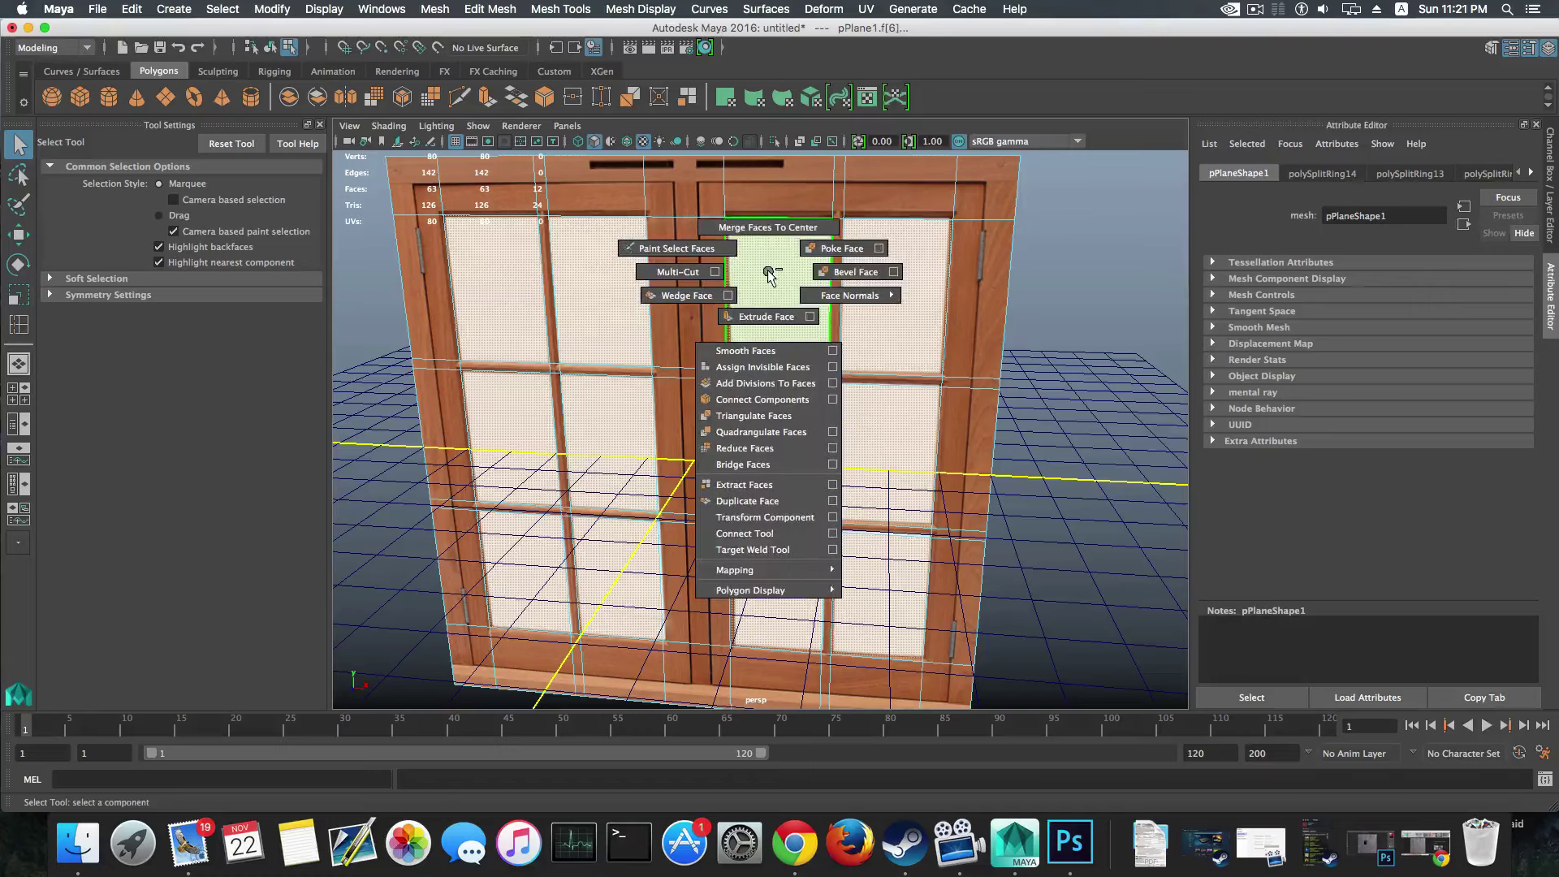
left_click(751, 491)
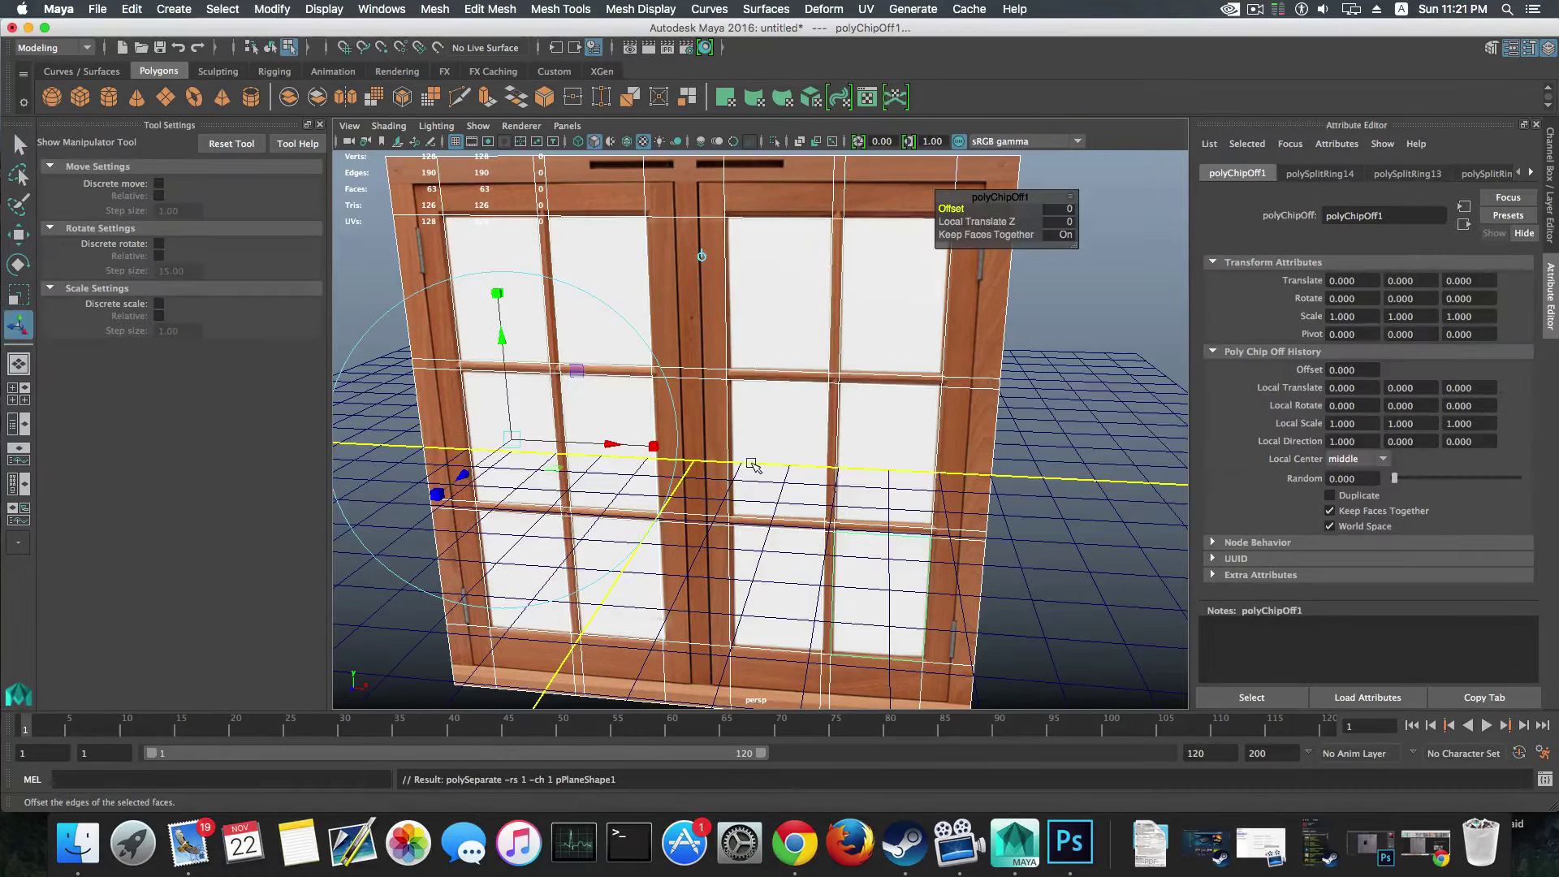
key("F8")
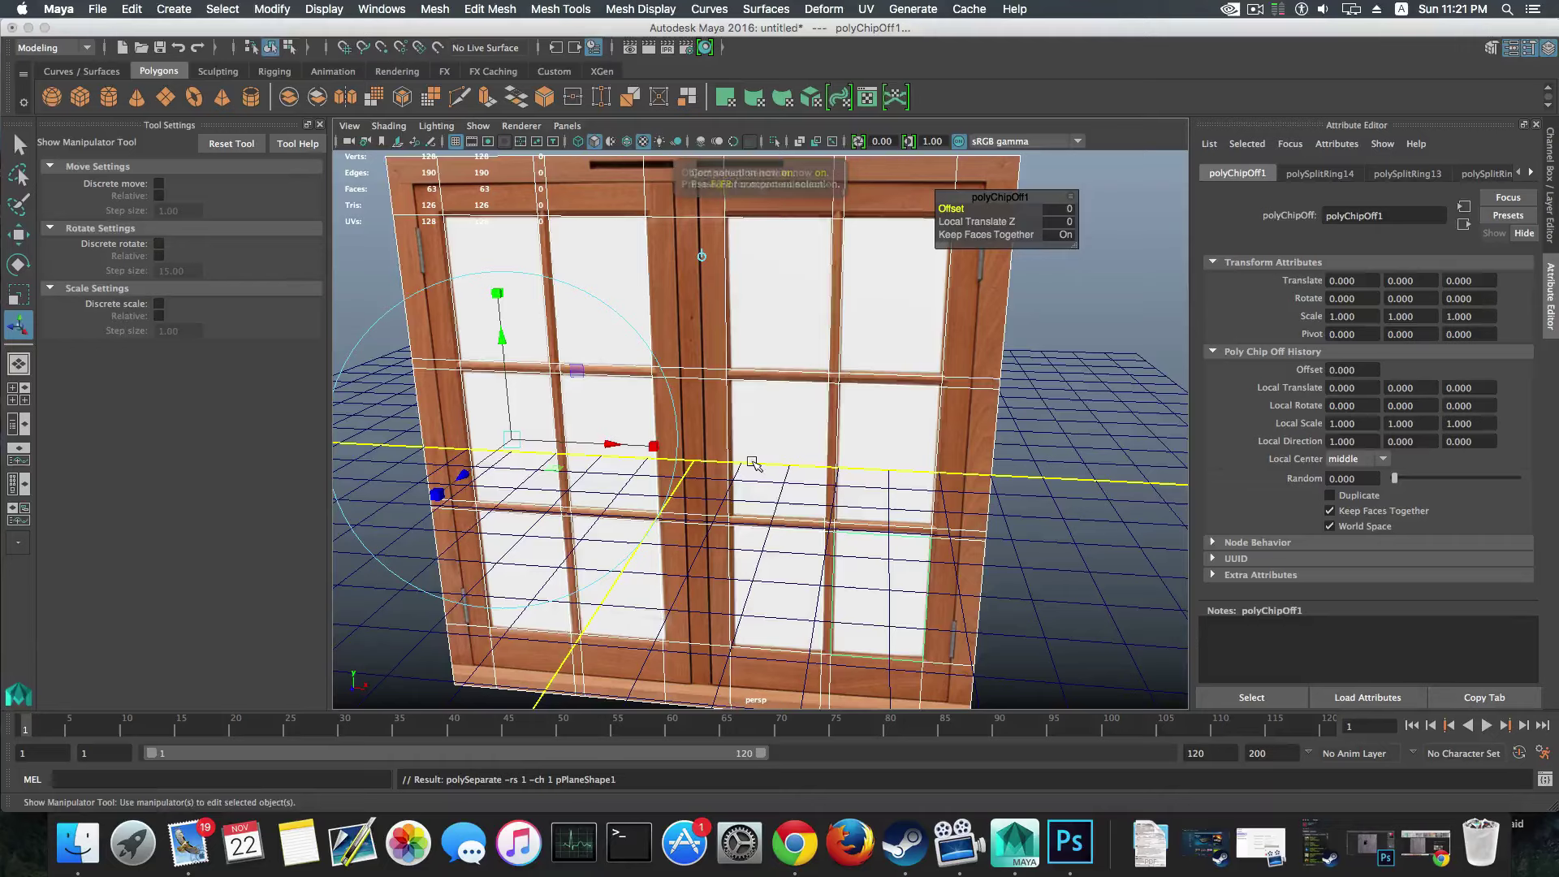
scroll(754, 463, "down", 5)
left_click_drag(753, 462, 775, 316, "alt")
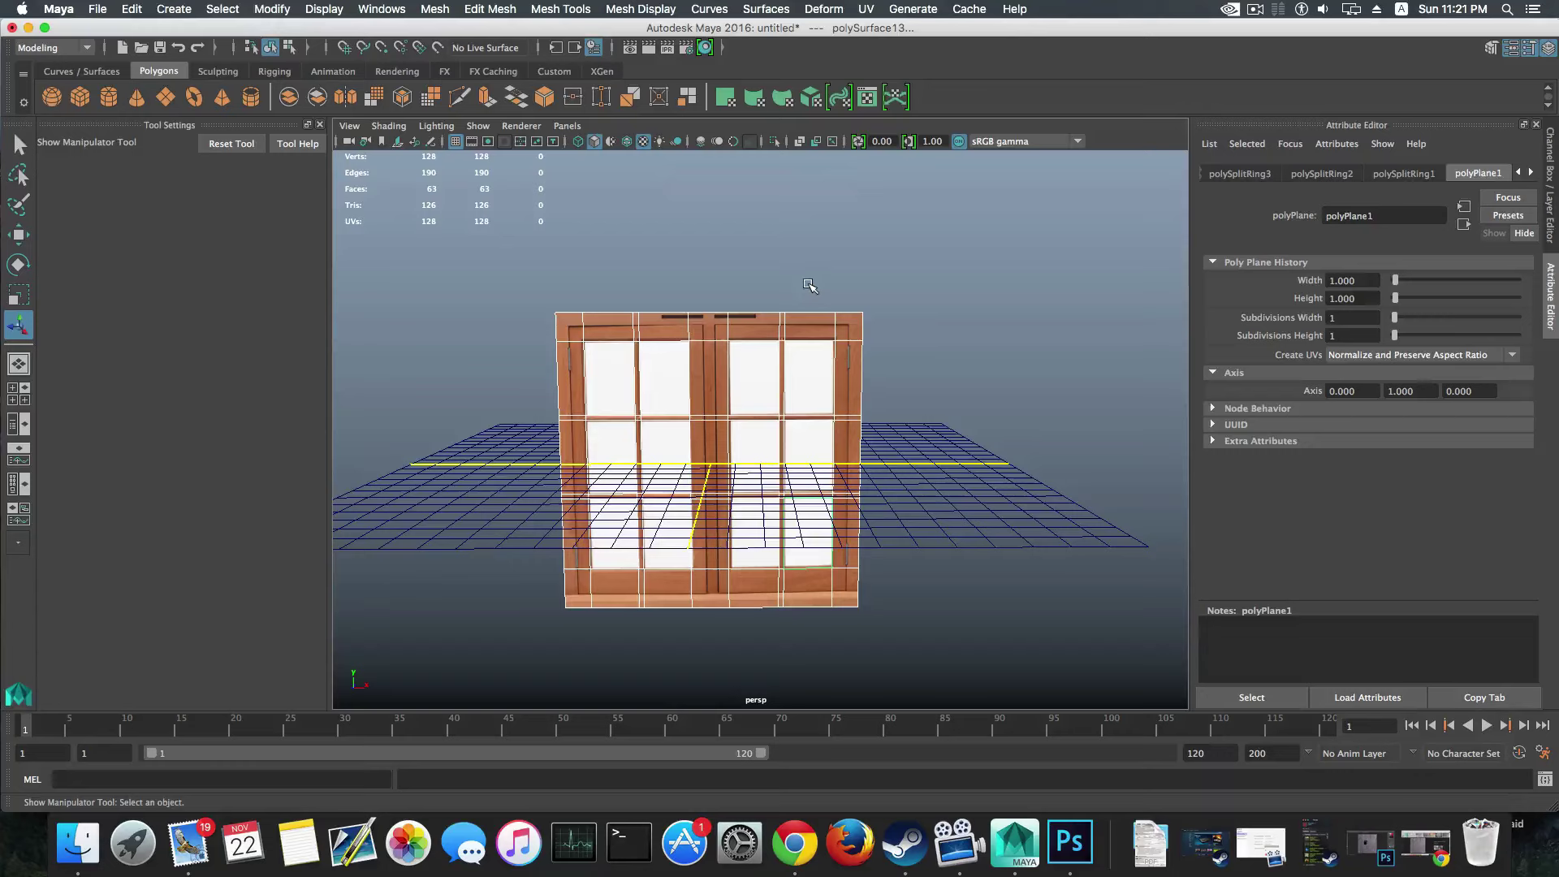
left_click_drag(788, 270, 862, 325)
left_click_drag(837, 496, 696, 341, "alt")
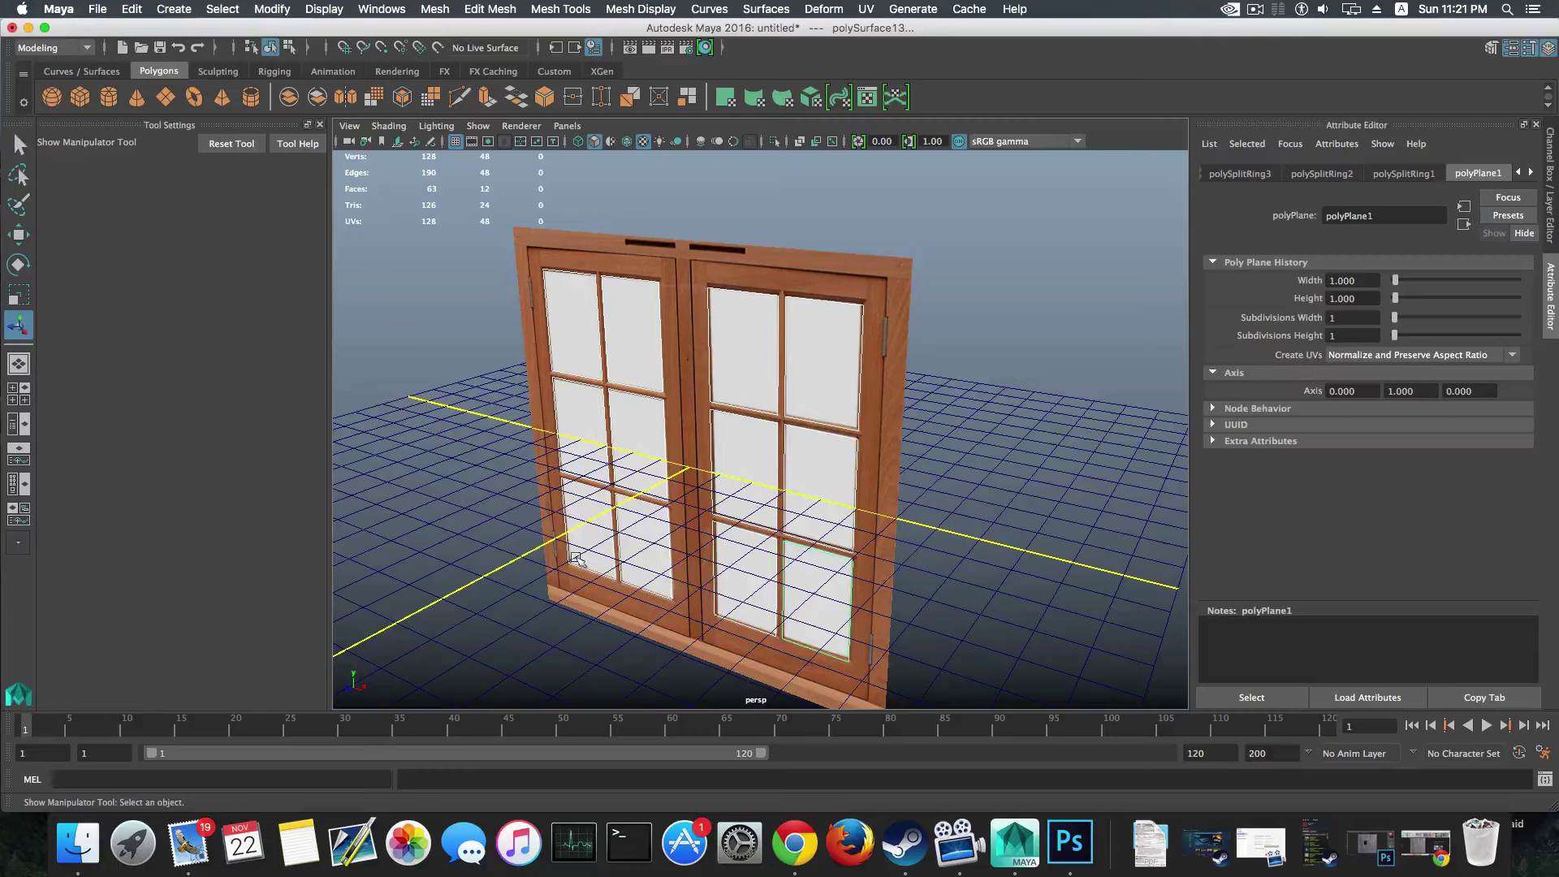
left_click_drag(663, 476, 681, 443, "alt")
Step: Combine the pane pieces into one object and centre its pivot
left_click(435, 9)
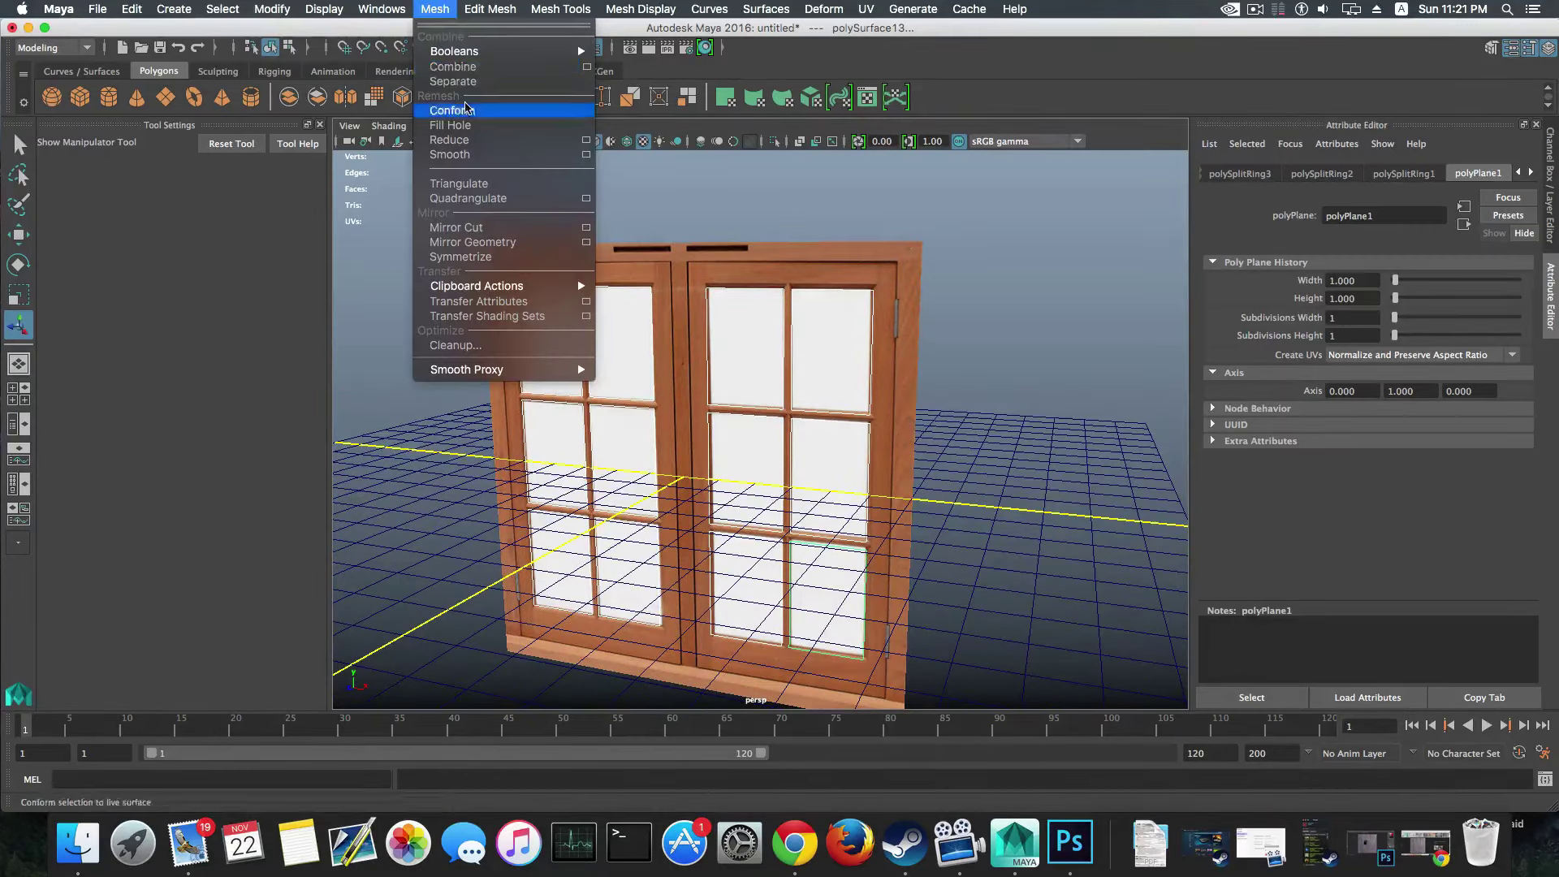
left_click(453, 66)
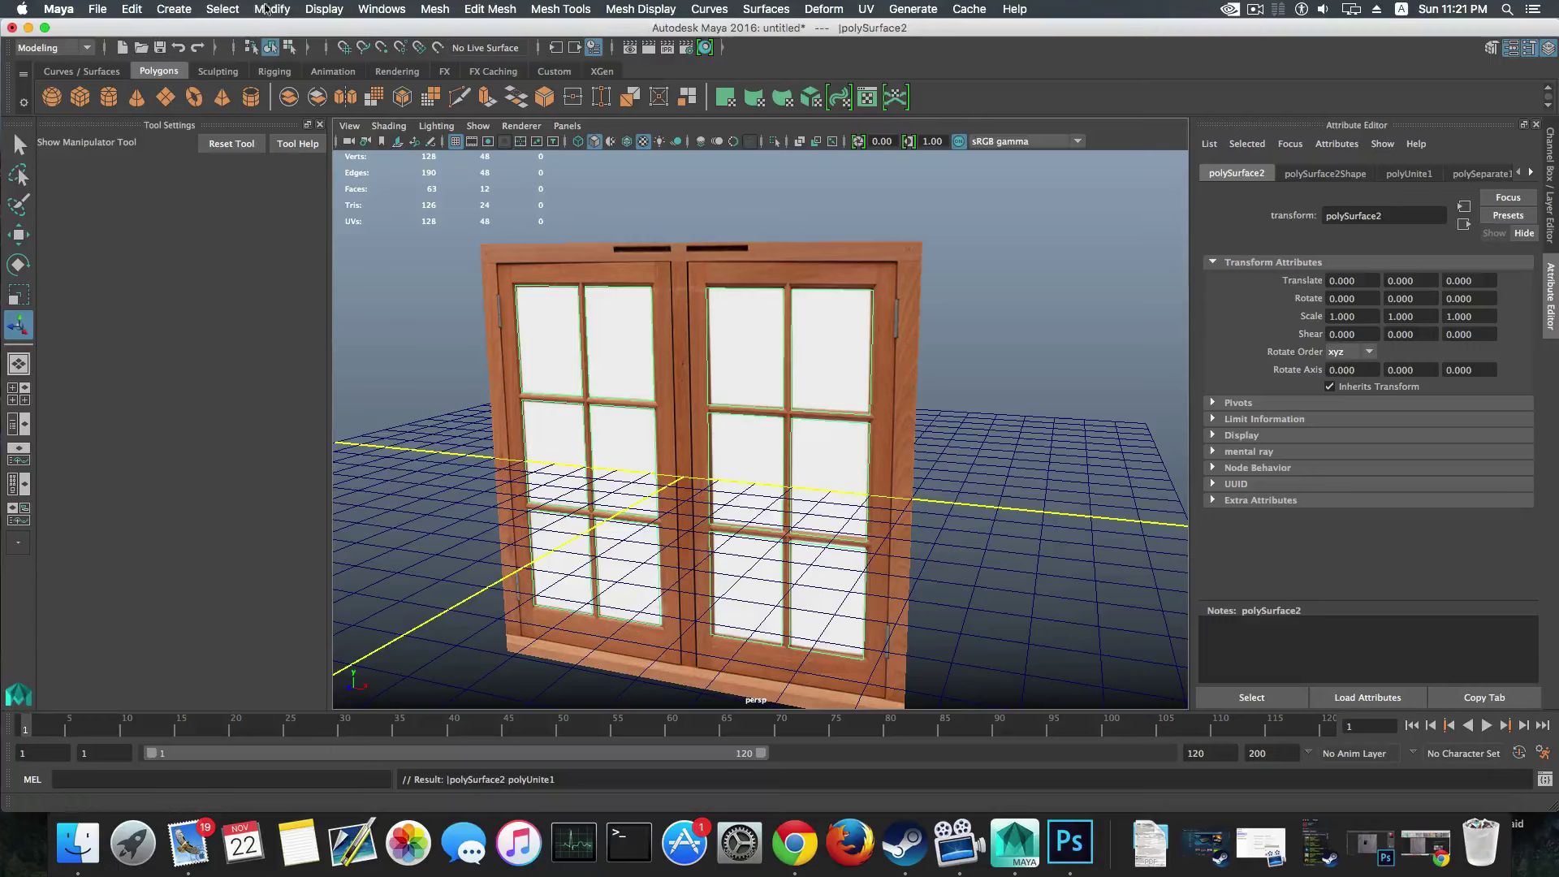
left_click(273, 9)
left_click(294, 111)
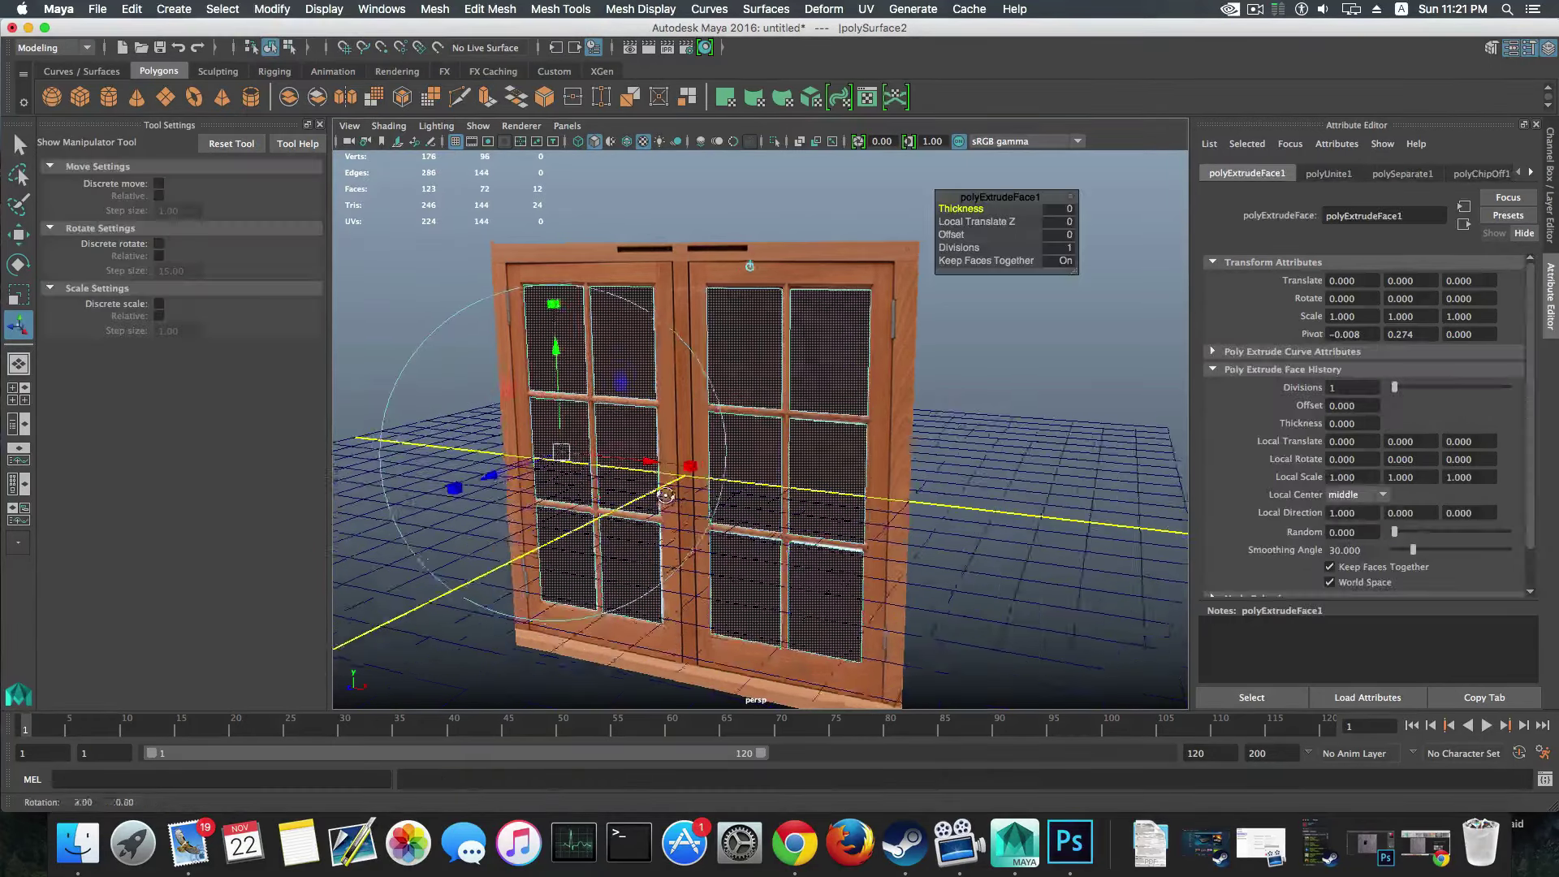
Step: Extrude the pane faces and the frame faces, pushing the frame out to 0.196 depth
left_click_drag(455, 447, 542, 445, "alt")
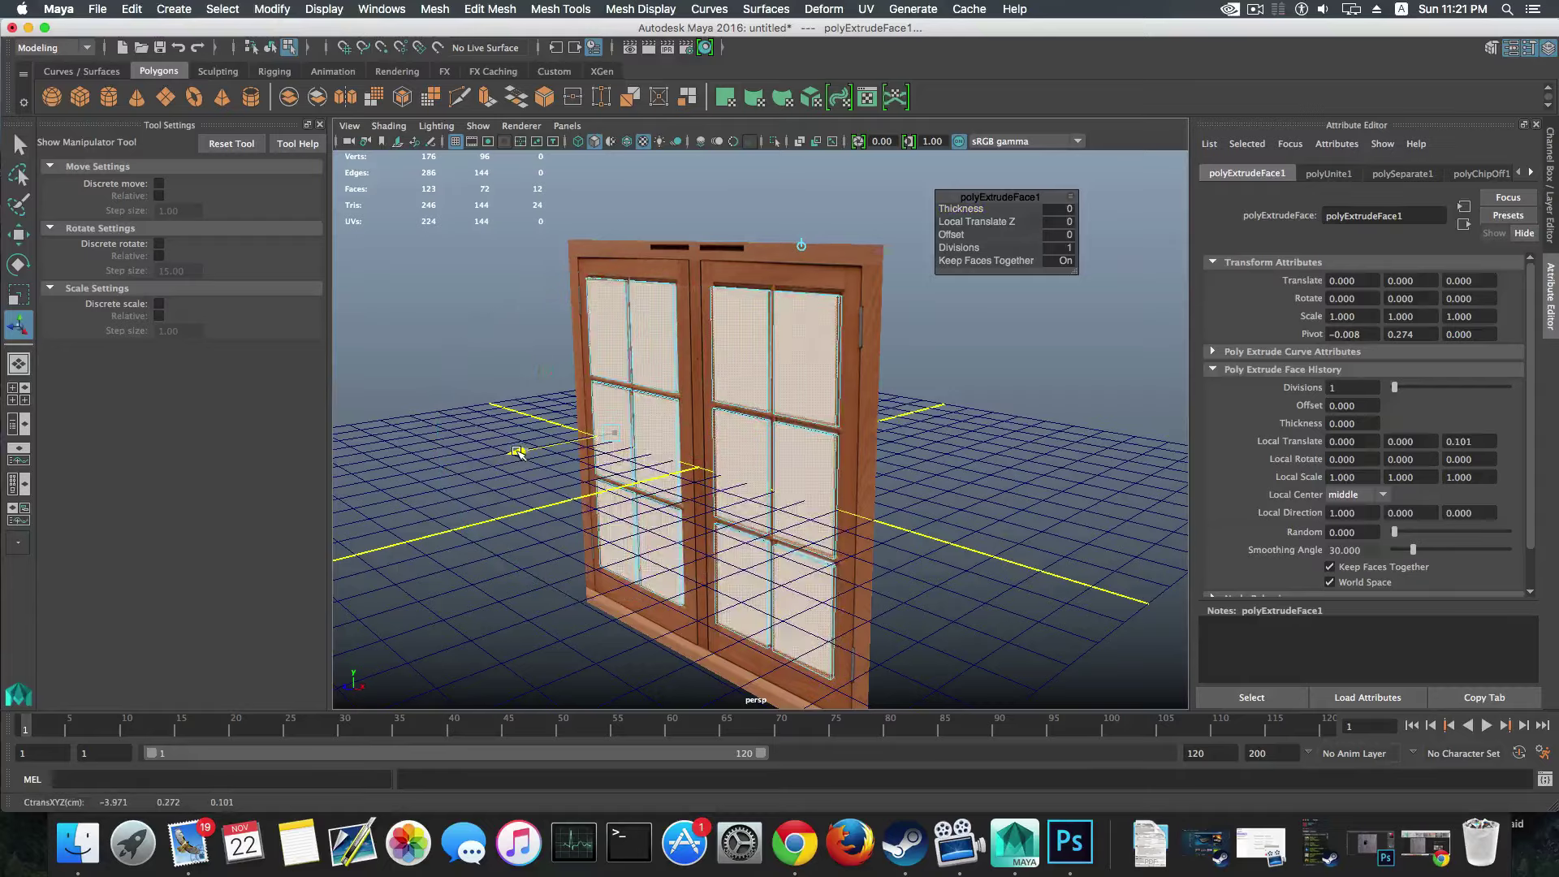
left_click_drag(607, 524, 877, 452, "alt")
key("F8")
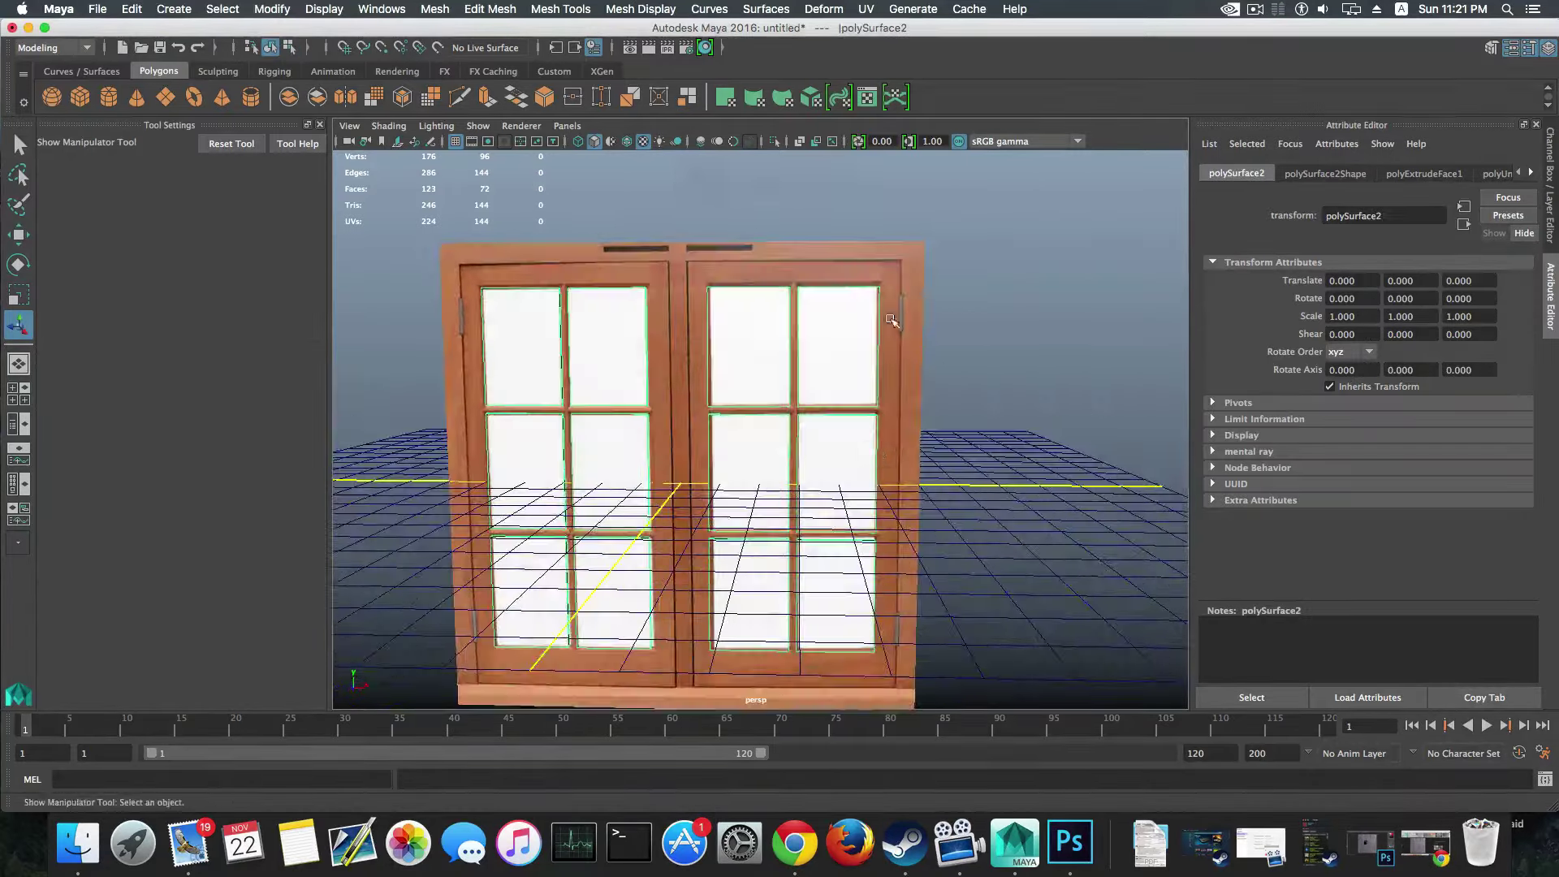
left_click_drag(891, 321, 771, 365, "alt")
key("ctrl+e")
left_click_drag(755, 321, 905, 362)
key("F8")
Step: Select the glass panes object, try moving it along Z, then undo the move
left_click(845, 360)
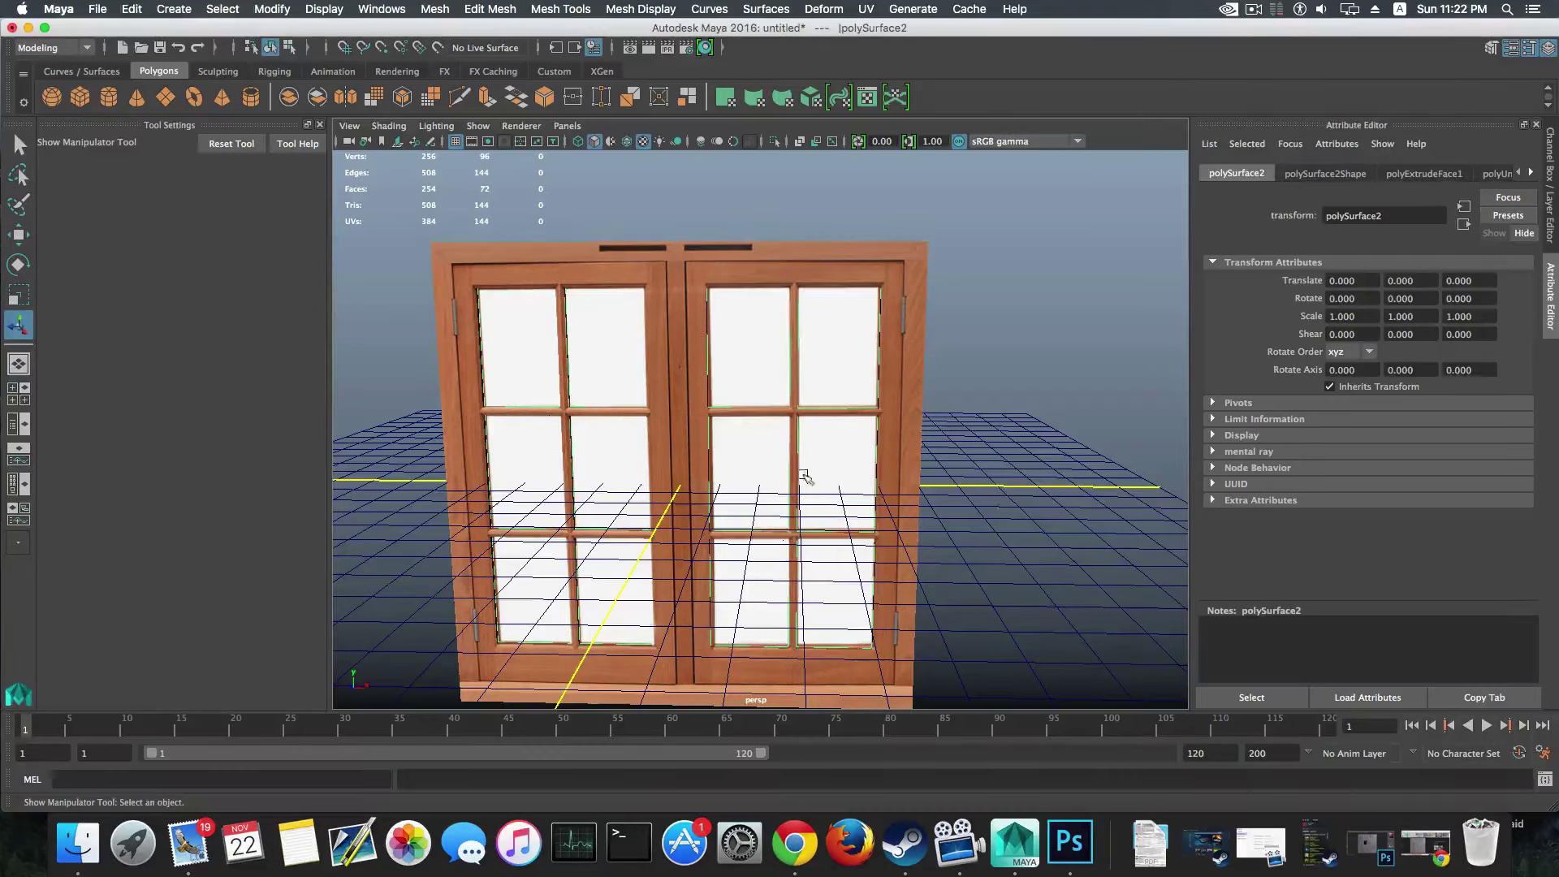
scroll(816, 475, "down", 5)
left_click_drag(816, 476, 966, 492, "alt")
key("w")
key("super+z")
key("super+z")
key("super+z")
key("super+z")
key("super+z")
key("super+z")
key("super+z")
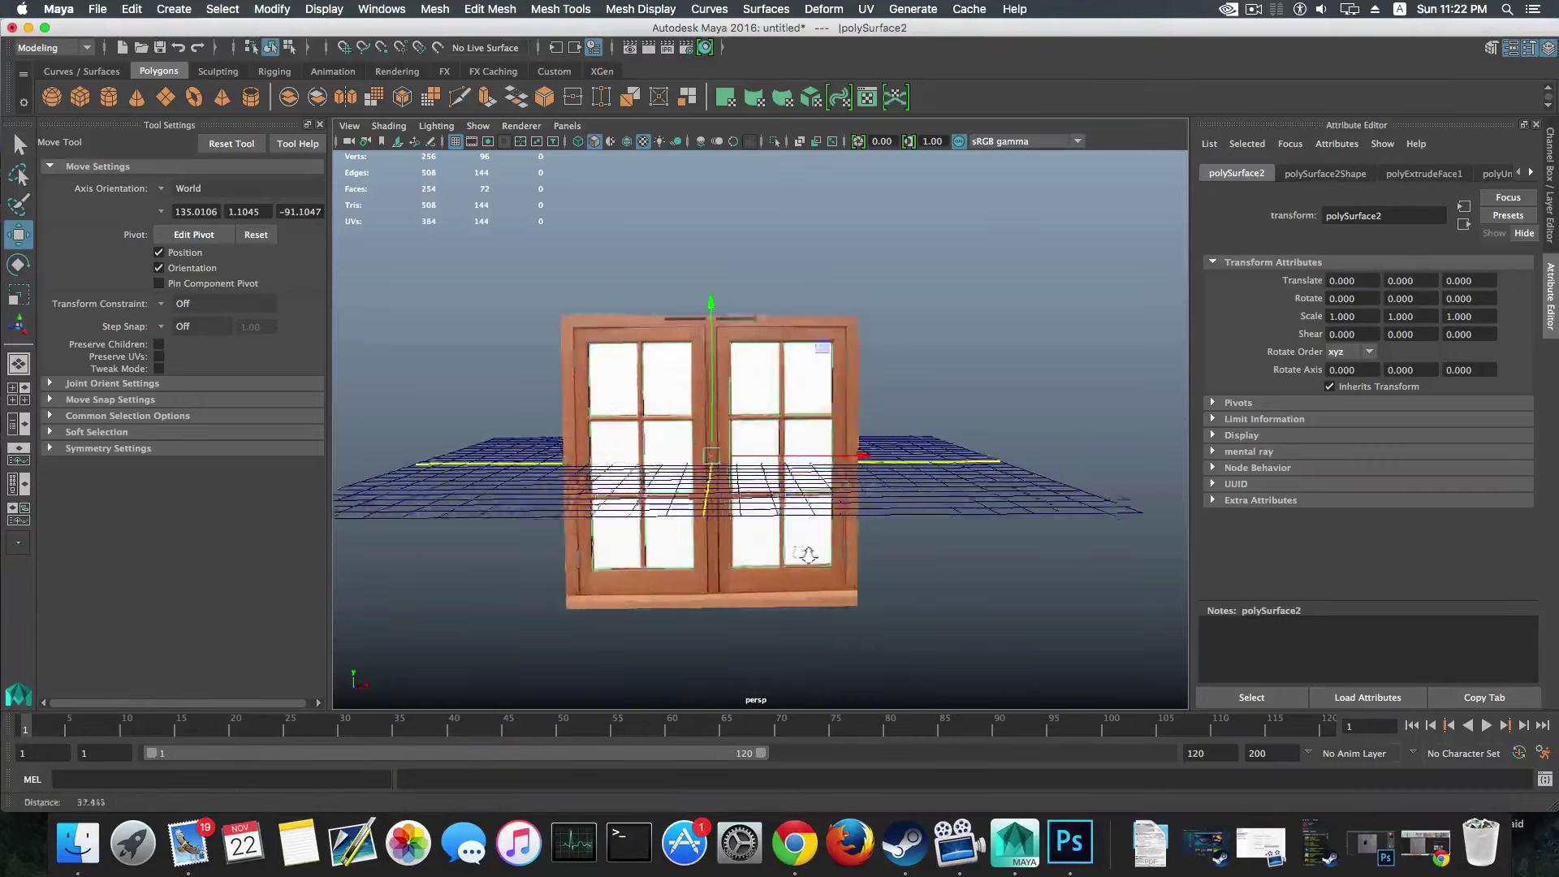
key("super+z")
key("super+z")
key("super+z")
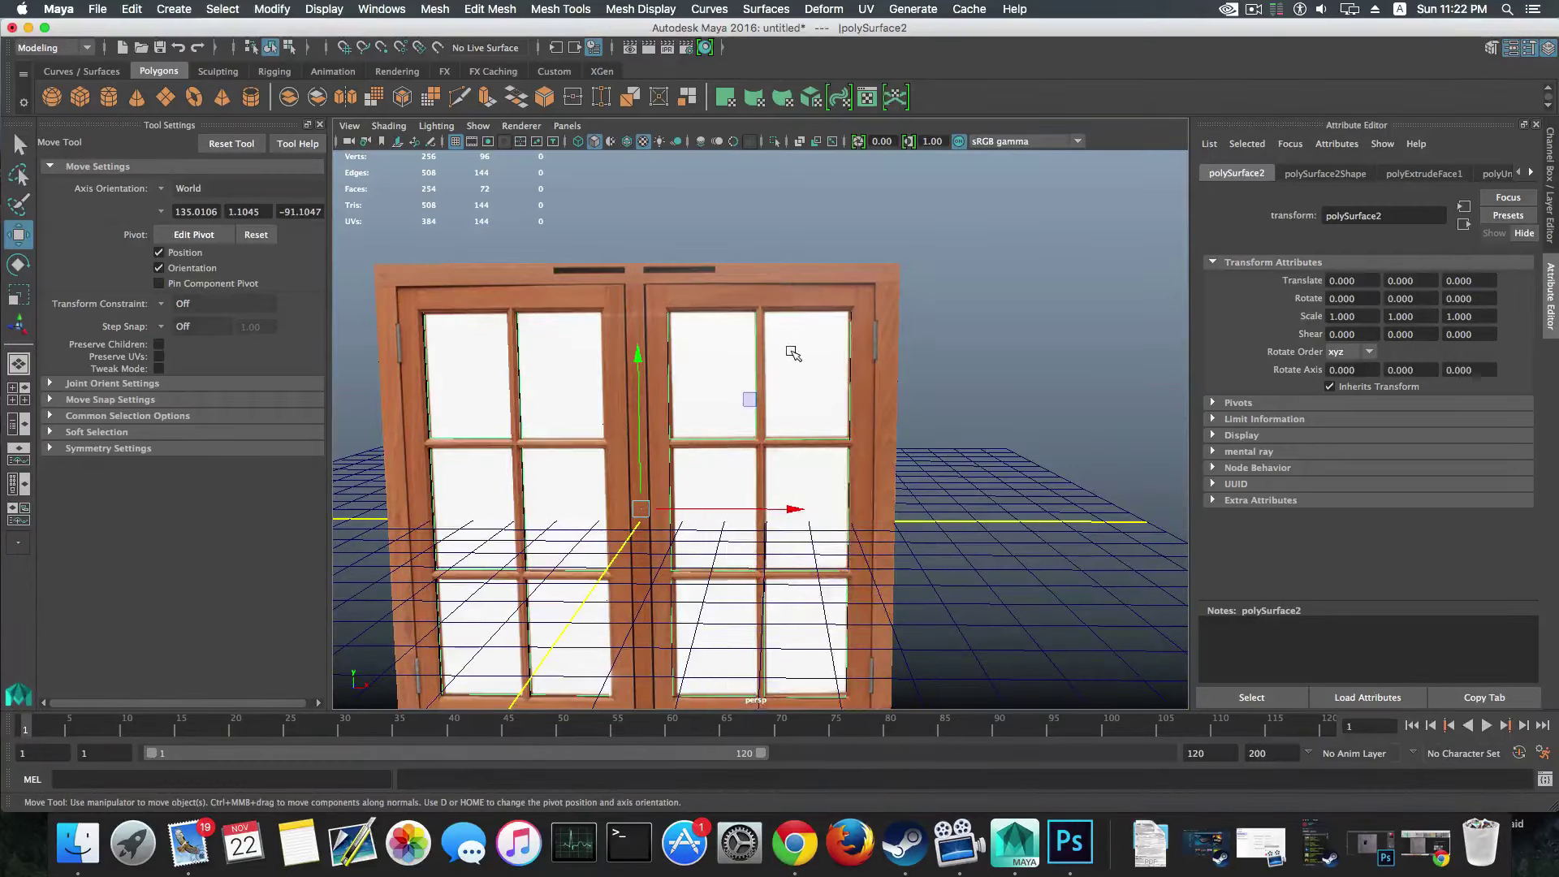
Step: Assign a new mia_material_x to the panes and set its transparency to 1.000
right_click_drag(790, 352, 782, 751)
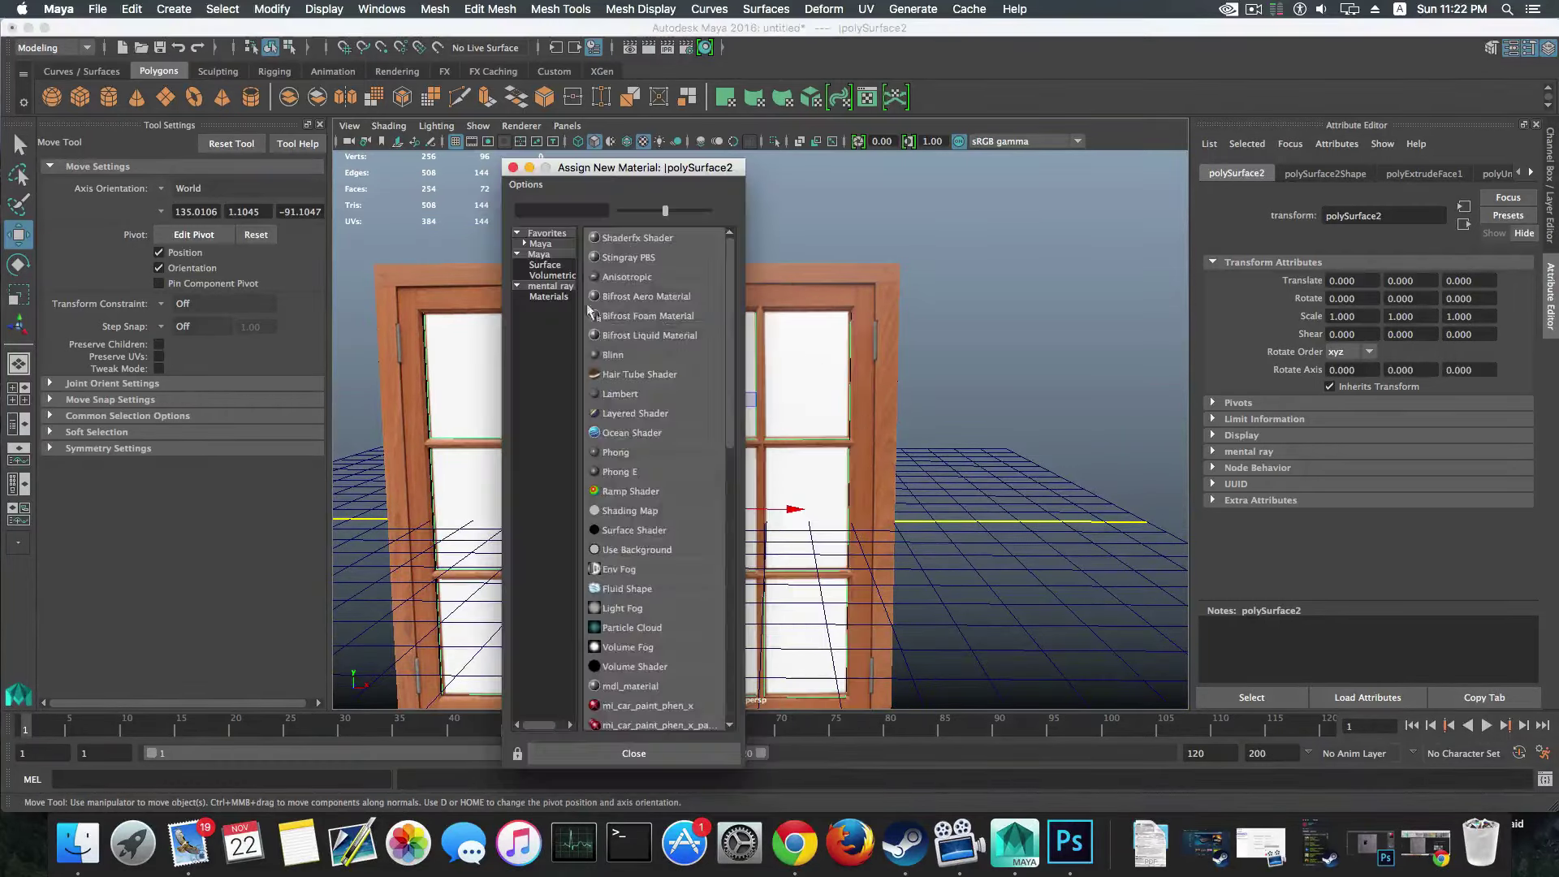
left_click(548, 285)
left_click(637, 336)
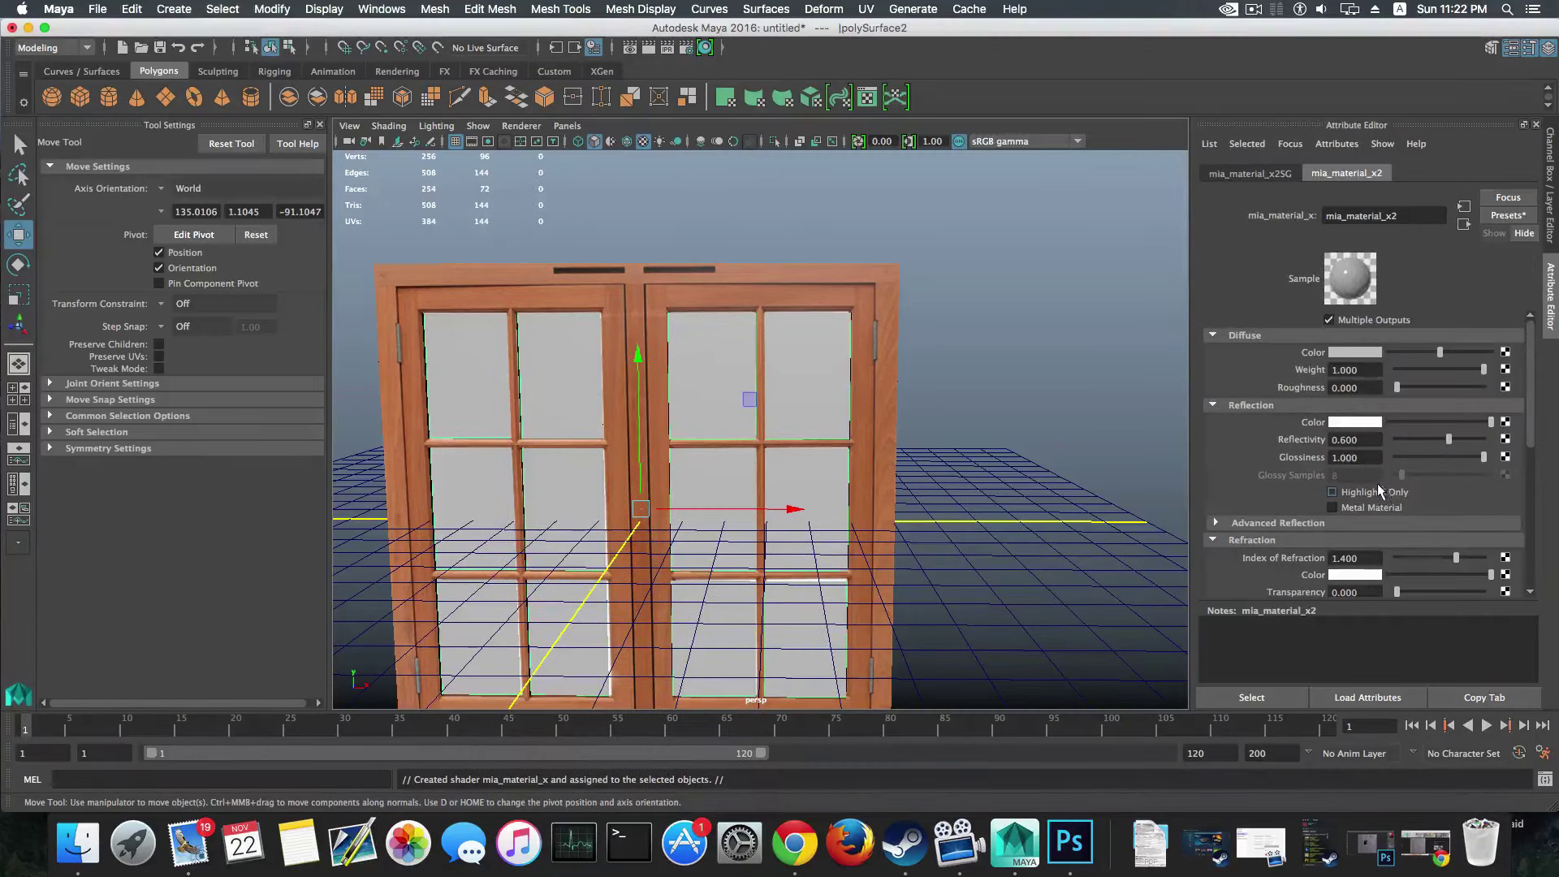
scroll(1376, 504, "down", 5)
scroll(1376, 503, "up", 3)
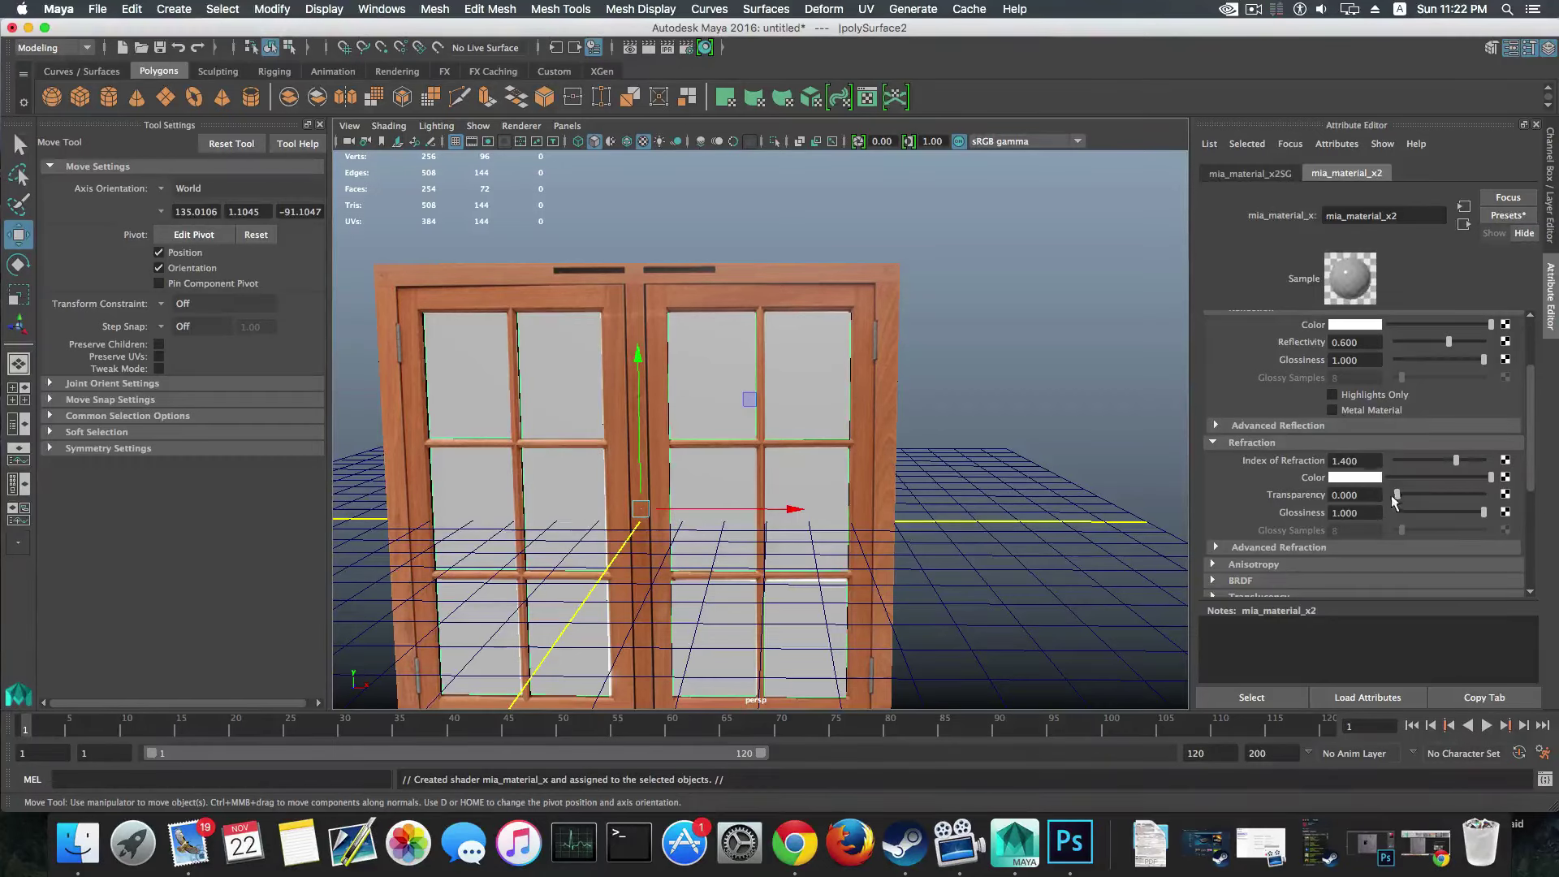
left_click_drag(1395, 495, 1490, 508)
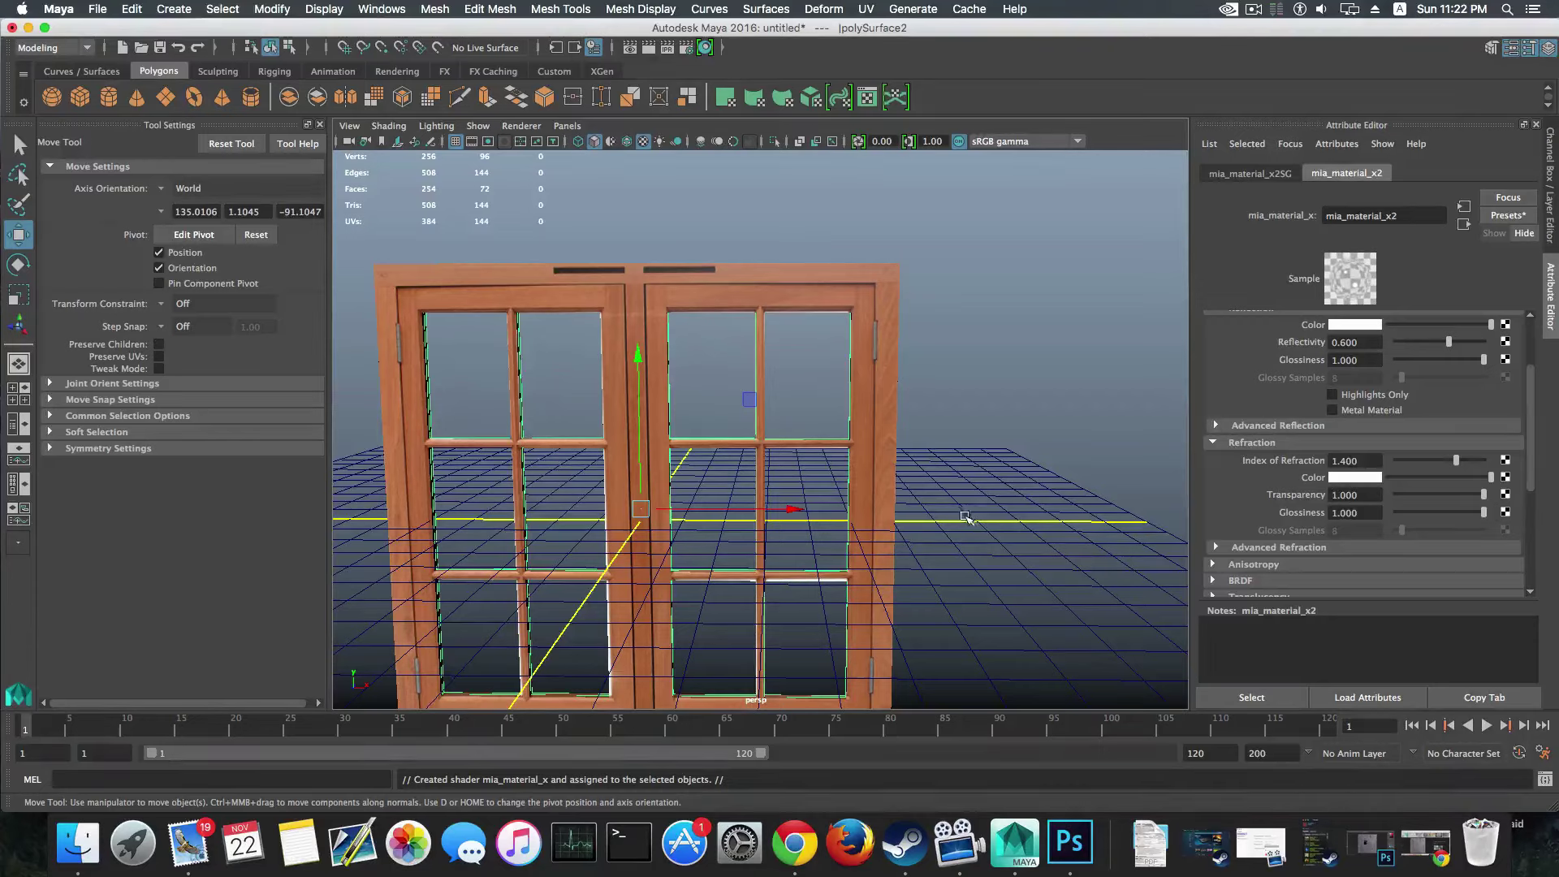
Step: Orbit and zoom around the window to inspect the transparent glass panes
middle_click_drag(873, 404, 948, 374, "alt")
left_click_drag(948, 373, 919, 432, "alt")
scroll(944, 358, "down", 6)
mouse_move(868, 491)
left_mouse_down("alt")
mouse_move(849, 501)
mouse_move(741, 455)
mouse_move(899, 466)
mouse_move(913, 456)
mouse_move(901, 443)
mouse_move(834, 452)
mouse_move(893, 501)
left_mouse_up("alt")
scroll(916, 463, "up", 5)
scroll(834, 452, "up", 2)
mouse_move(964, 440)
left_mouse_down("alt")
mouse_move(876, 463)
mouse_move(951, 437)
left_mouse_up("alt")
scroll(952, 437, "up", 2)
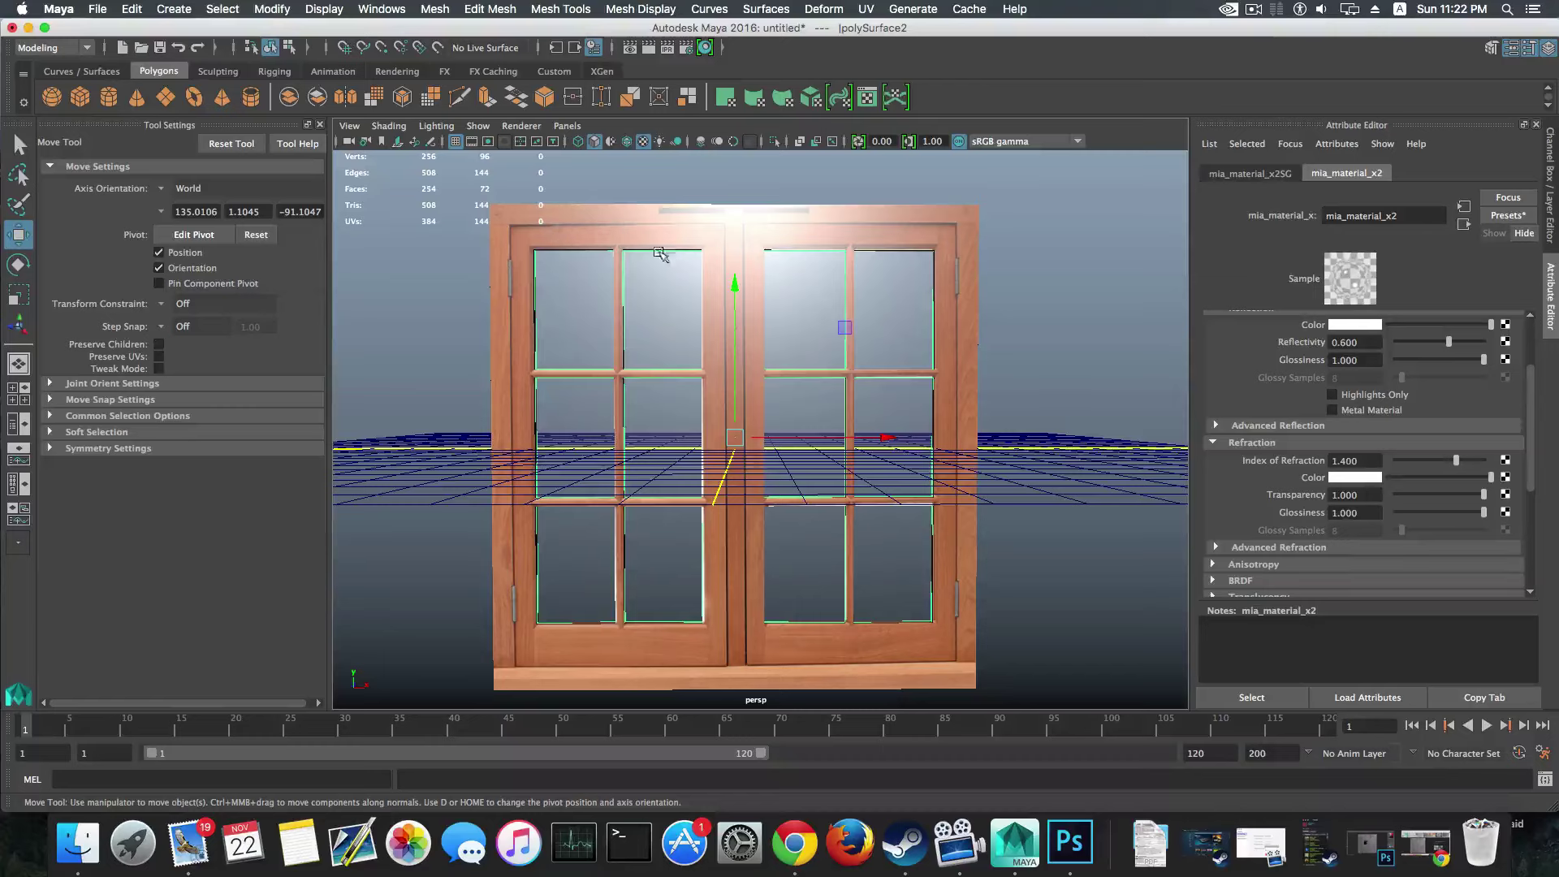
scroll(755, 349, "up", 5)
scroll(903, 311, "down", 5)
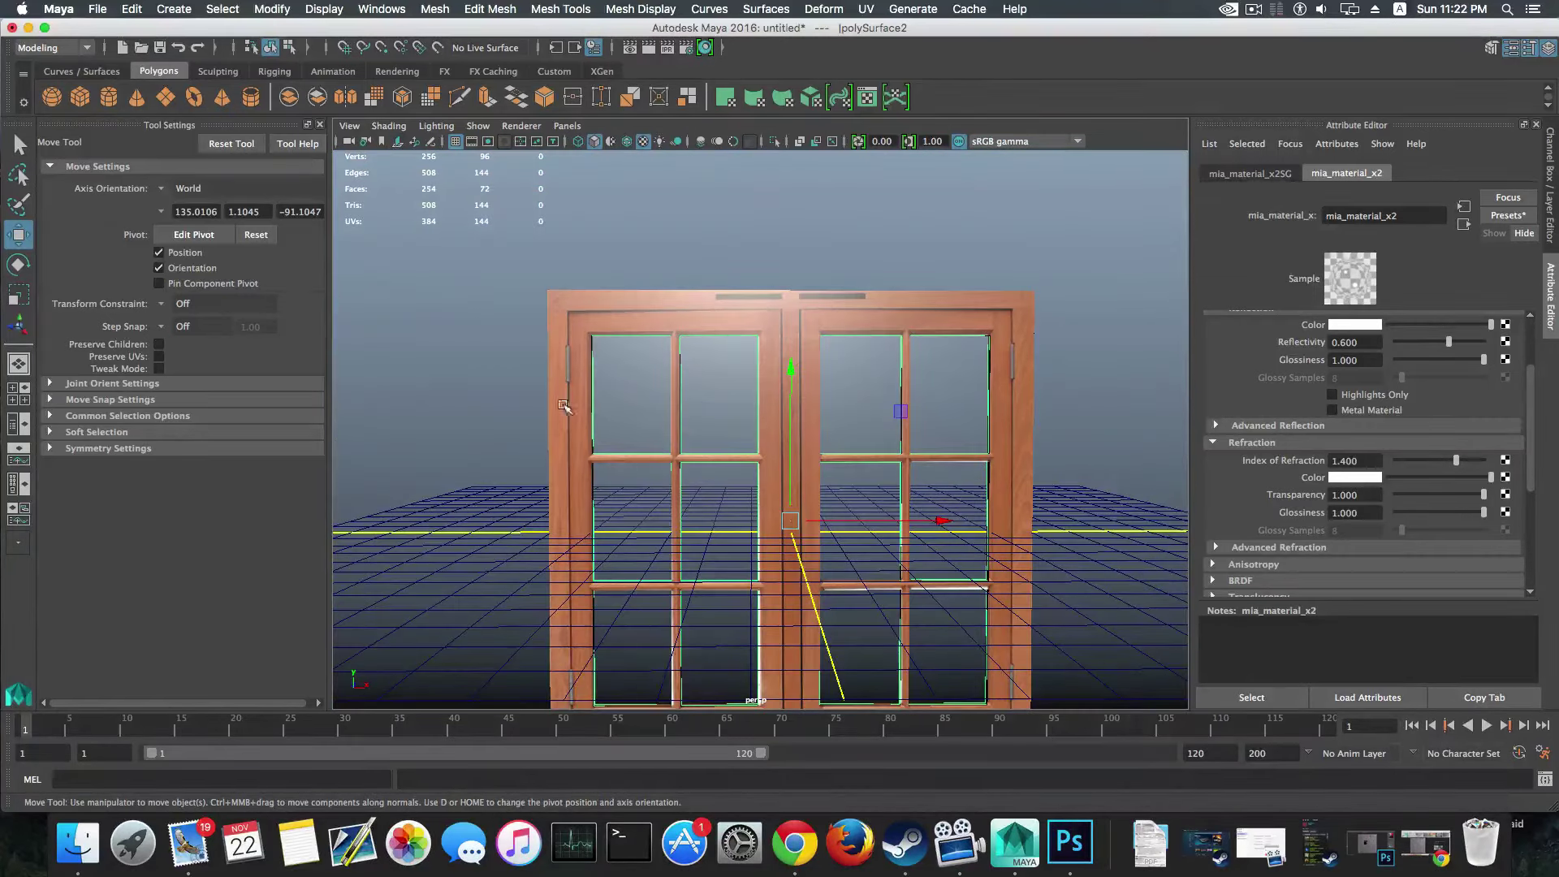
left_click_drag(919, 438, 810, 378, "alt")
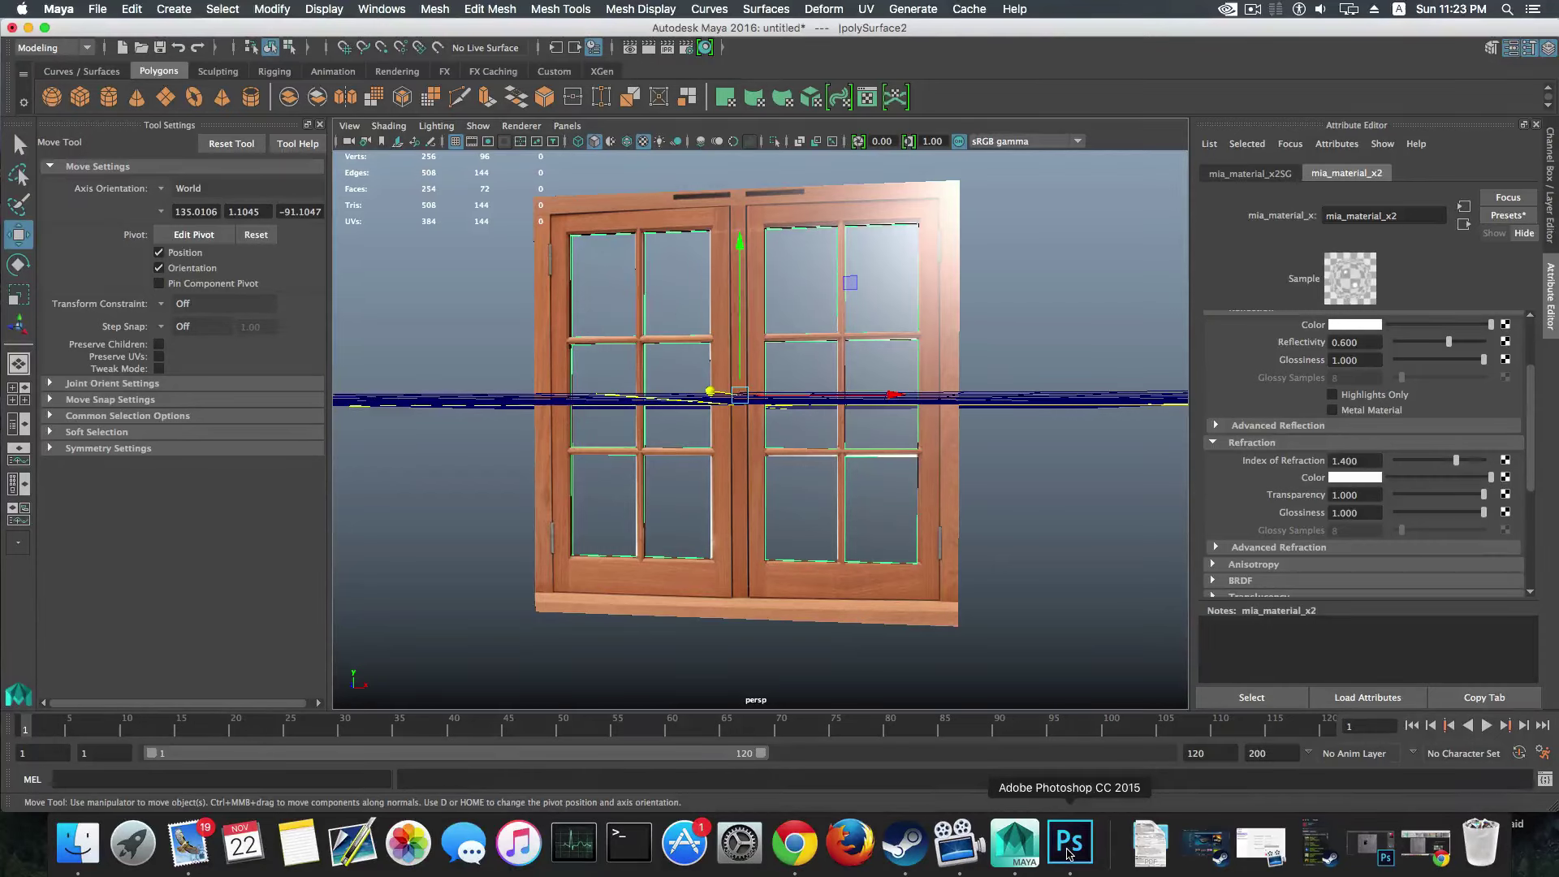
Step: Quit the running Photoshop and minimize Maya to reveal the desktop
right_click(1069, 854)
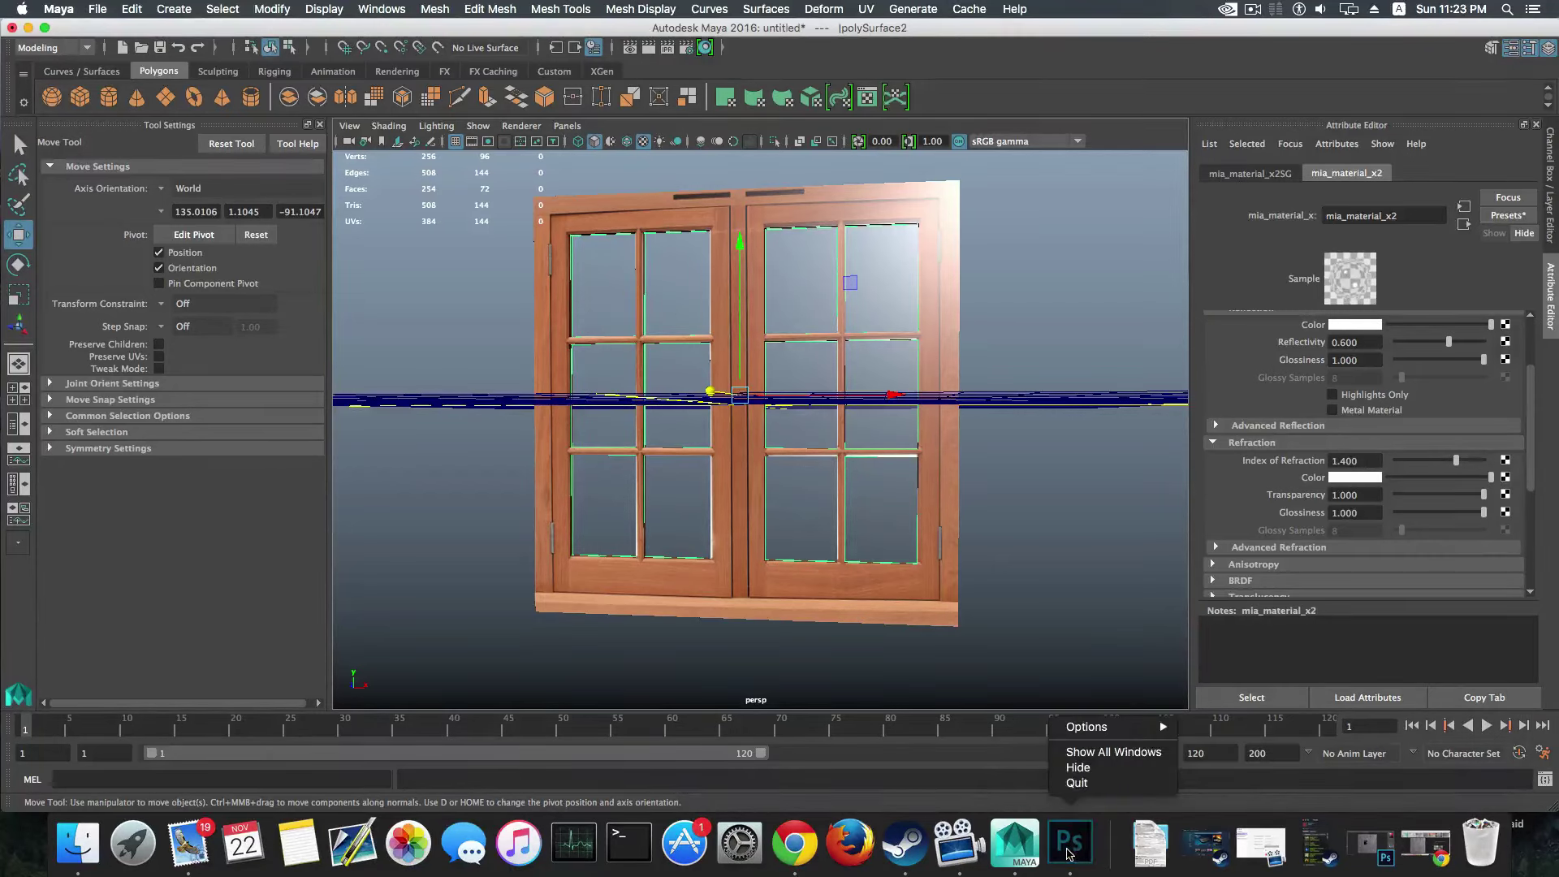
left_click(1078, 784)
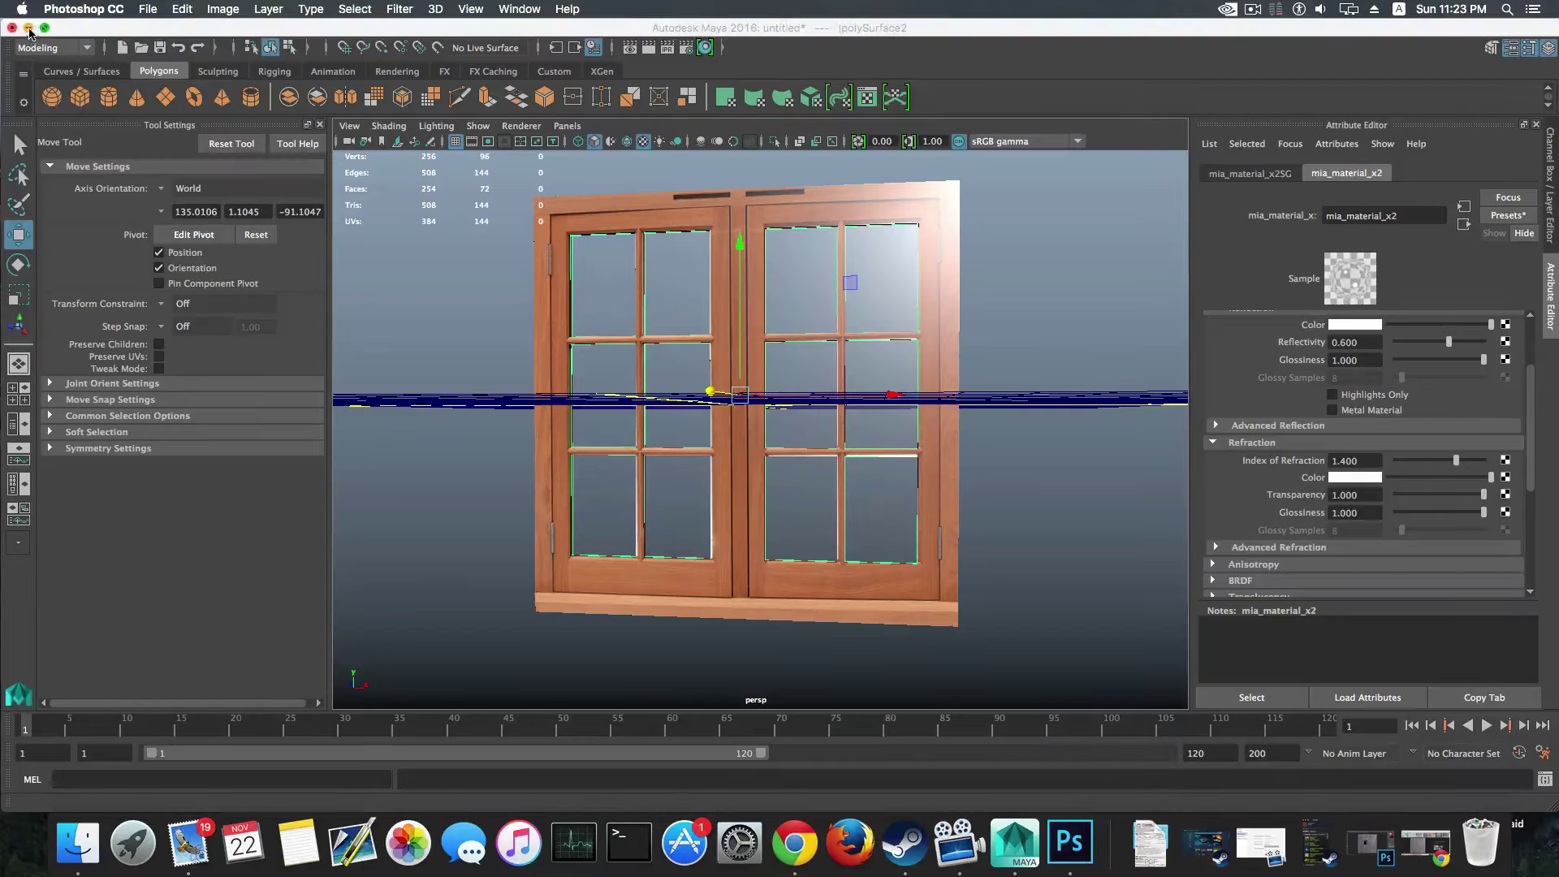
left_click(29, 27)
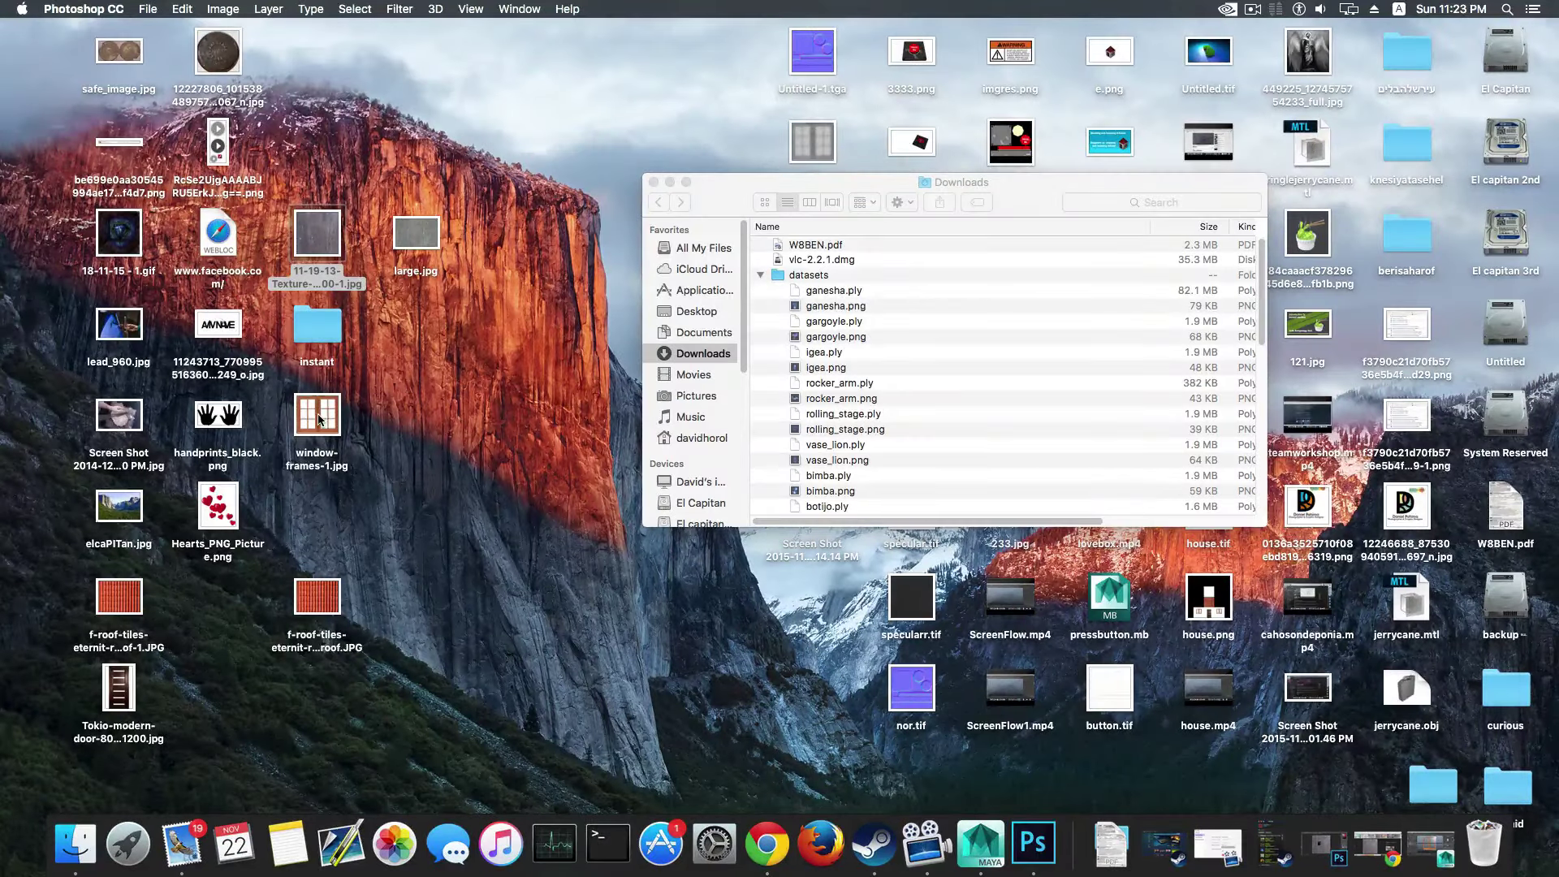
Step: Open window-frames-1.jpg from the desktop with Adobe Photoshop CC 2015
right_click(322, 419)
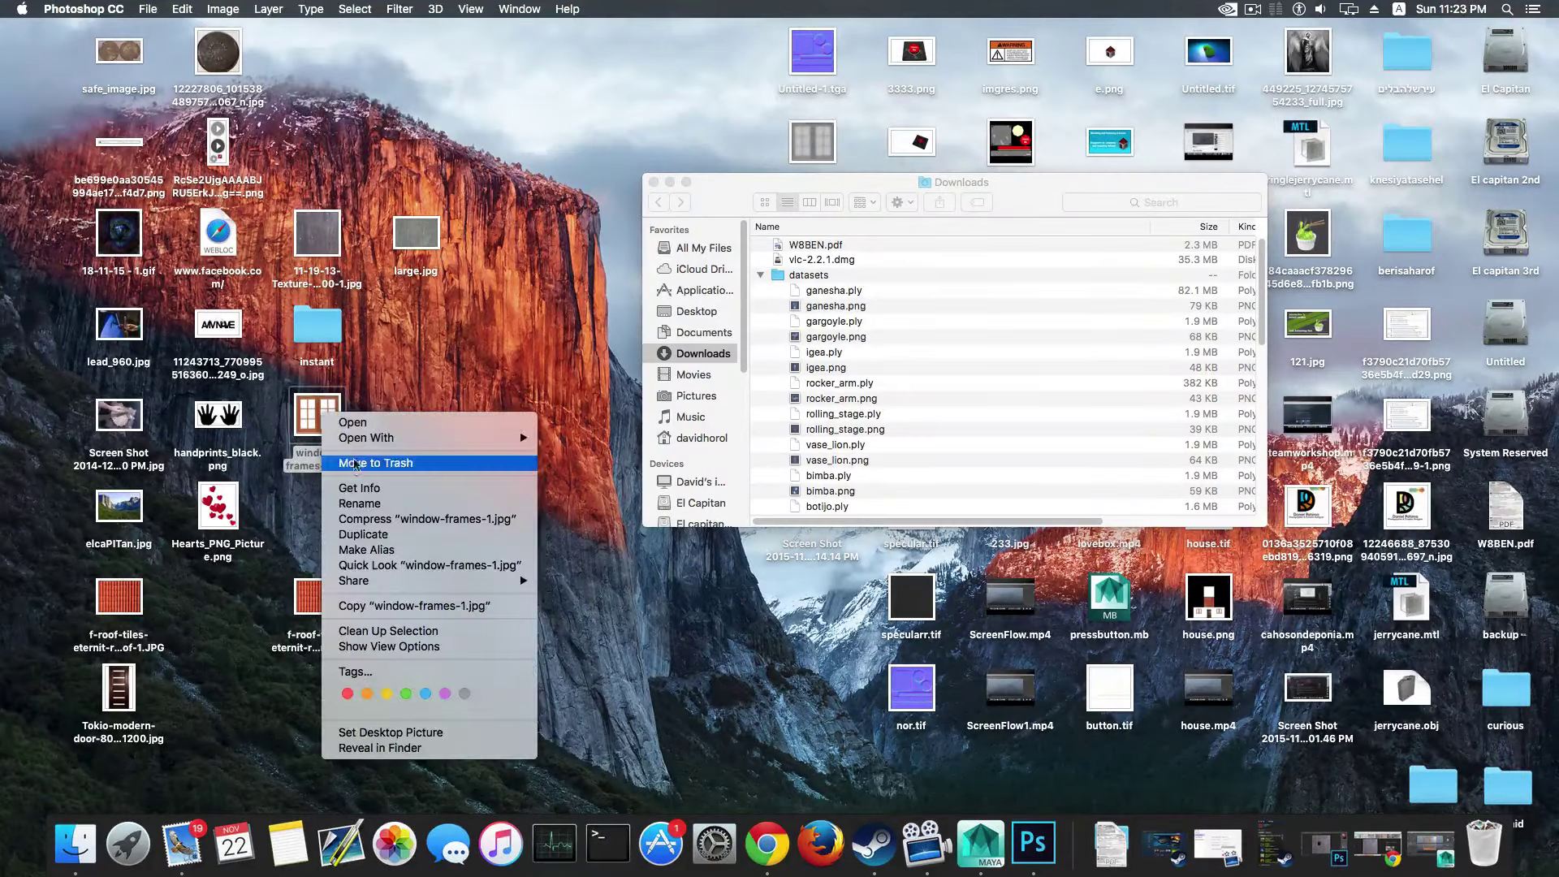
mouse_move(362, 440)
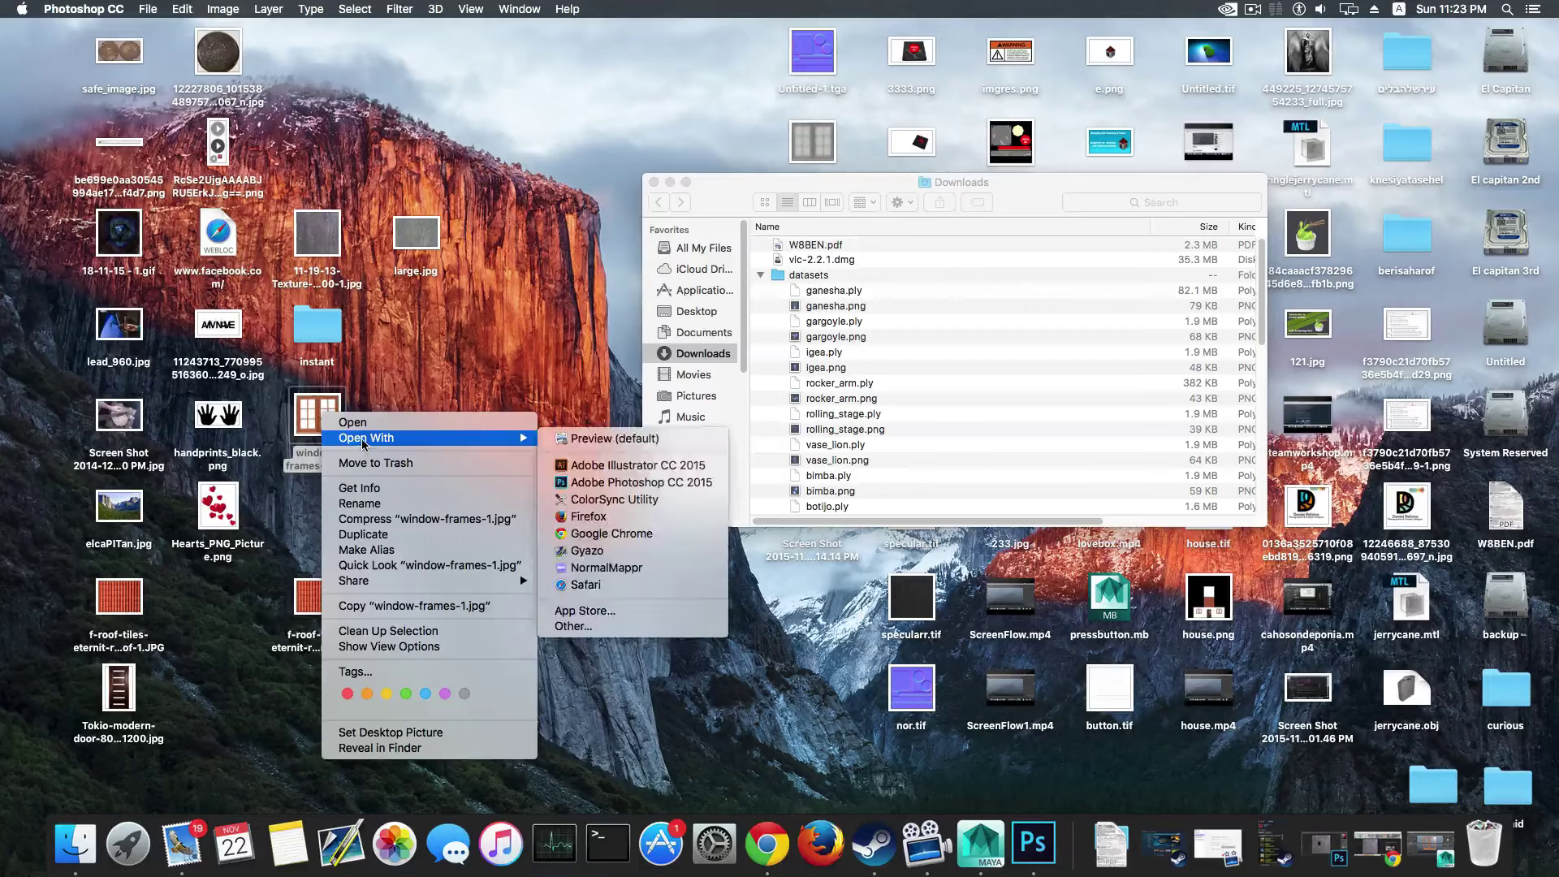
left_click(595, 482)
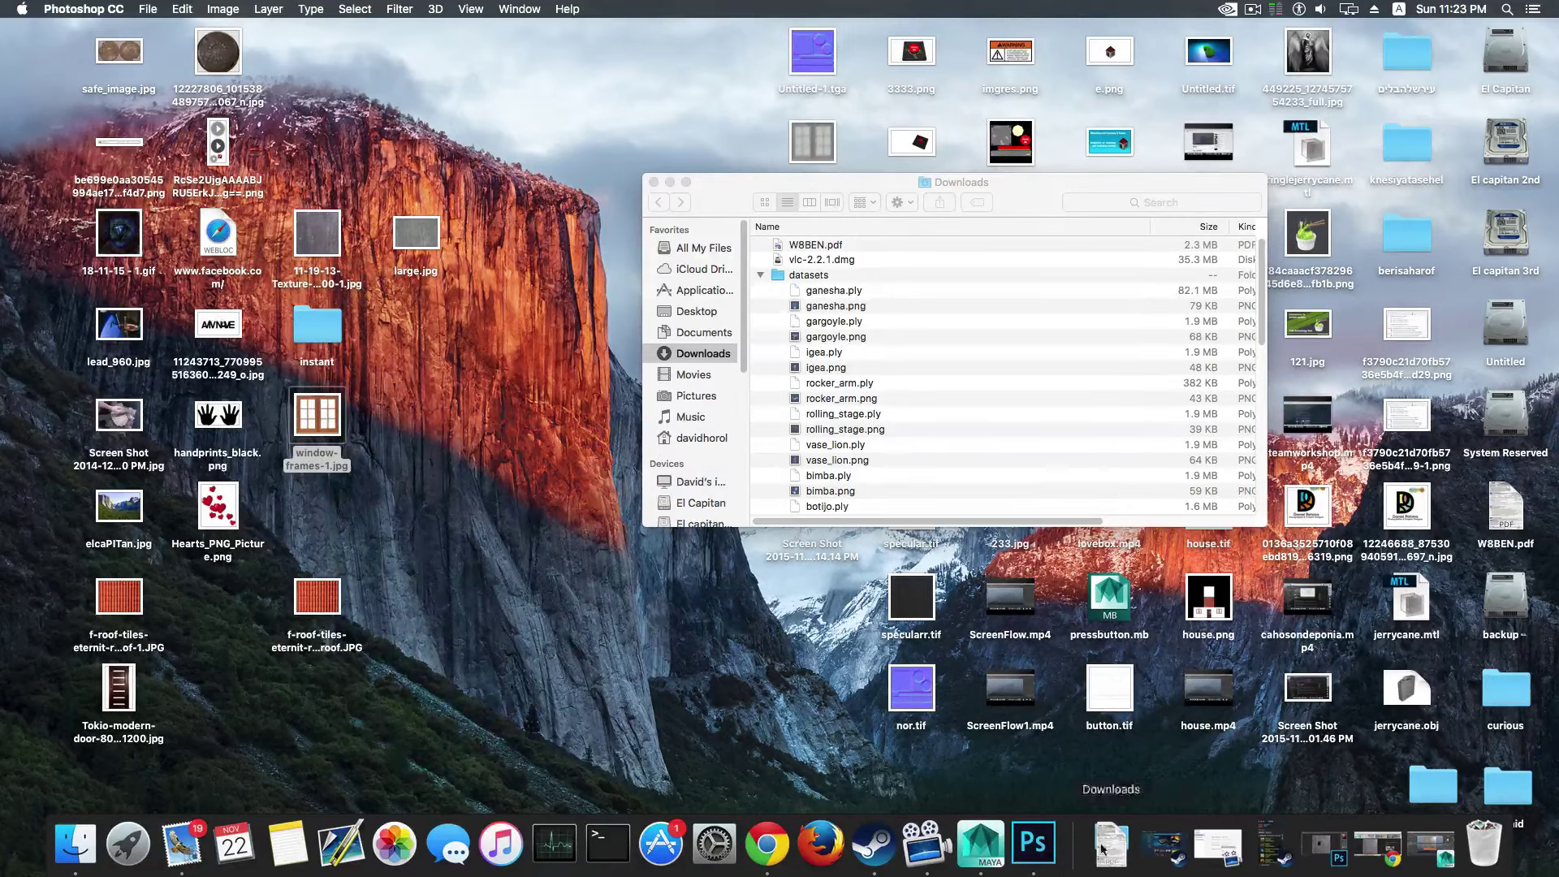
left_click(670, 183)
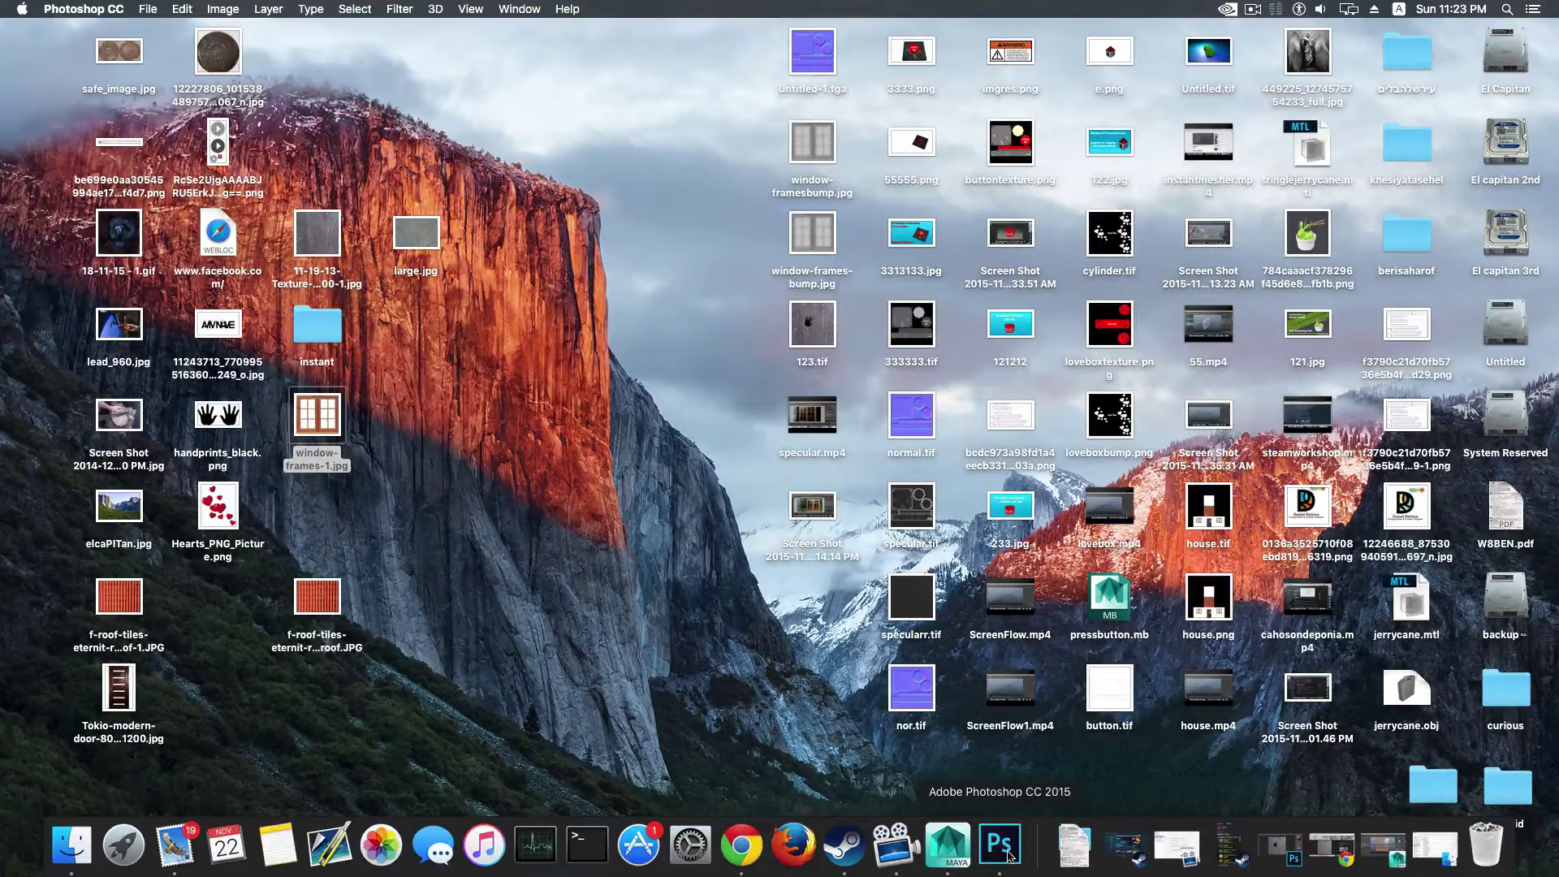
right_click(322, 425)
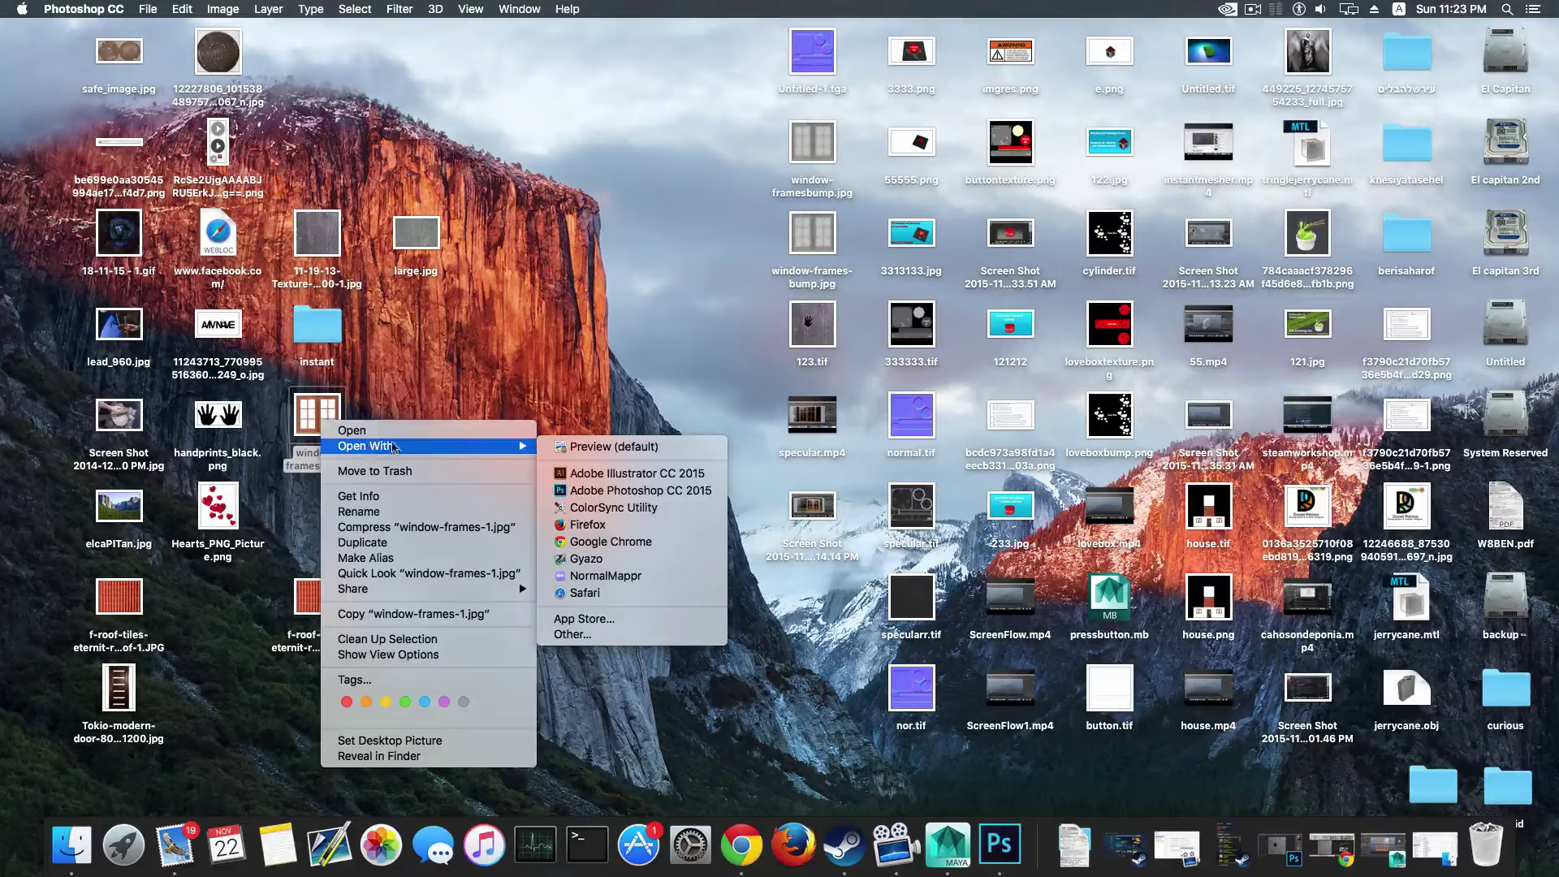
left_click(644, 393)
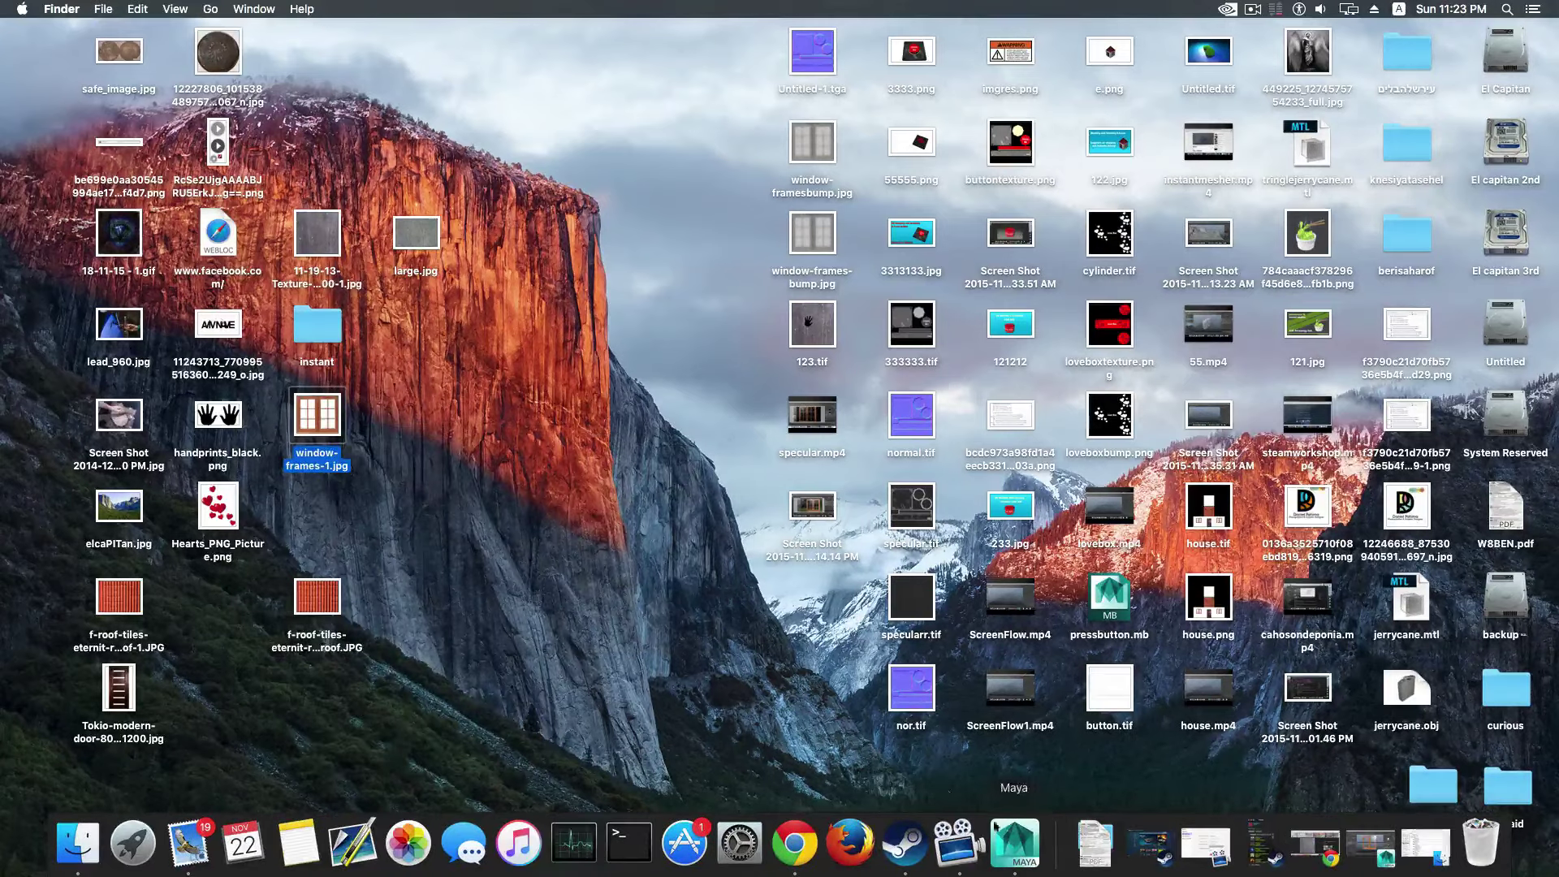
right_click(328, 415)
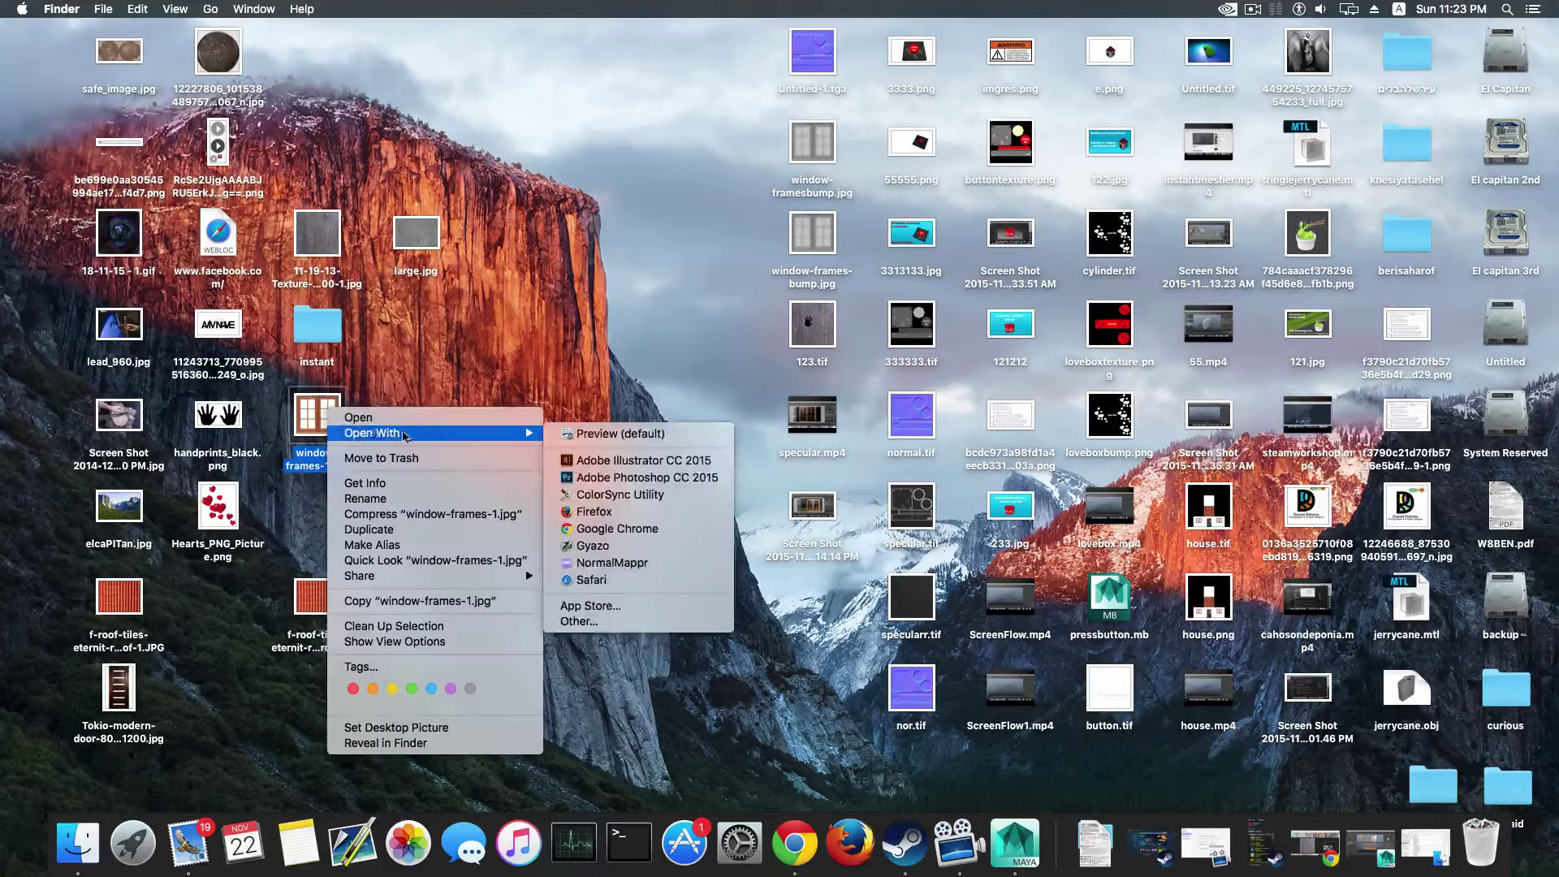
mouse_move(512, 436)
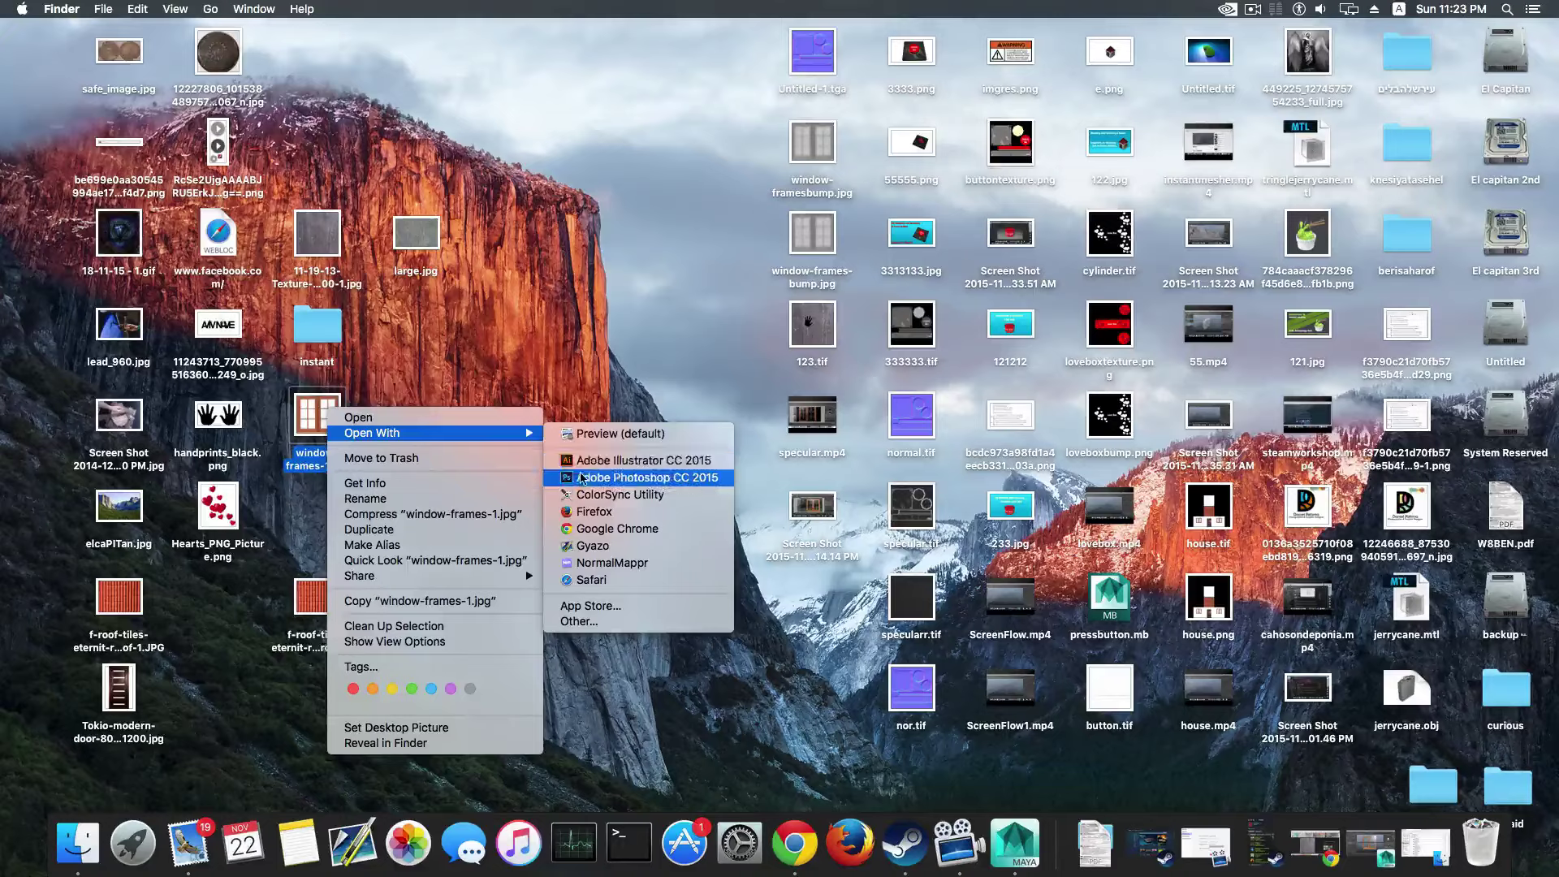
left_click(621, 478)
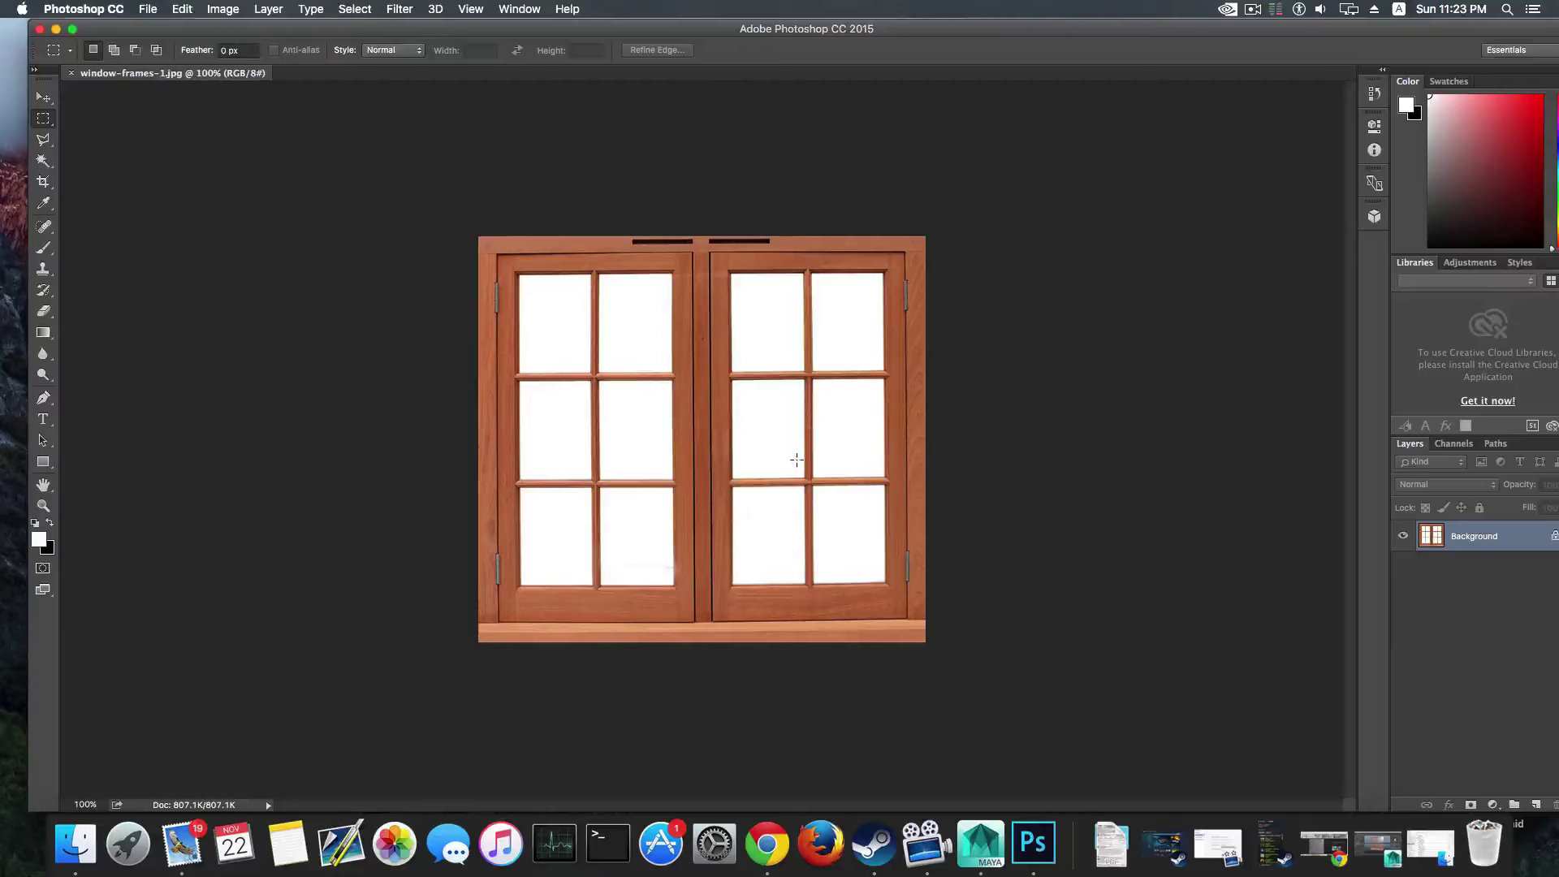
Step: Generate a bump map from the window image with Filter > 3D, previewing it as a Texture Map
scroll(809, 457, "up", 1, "alt")
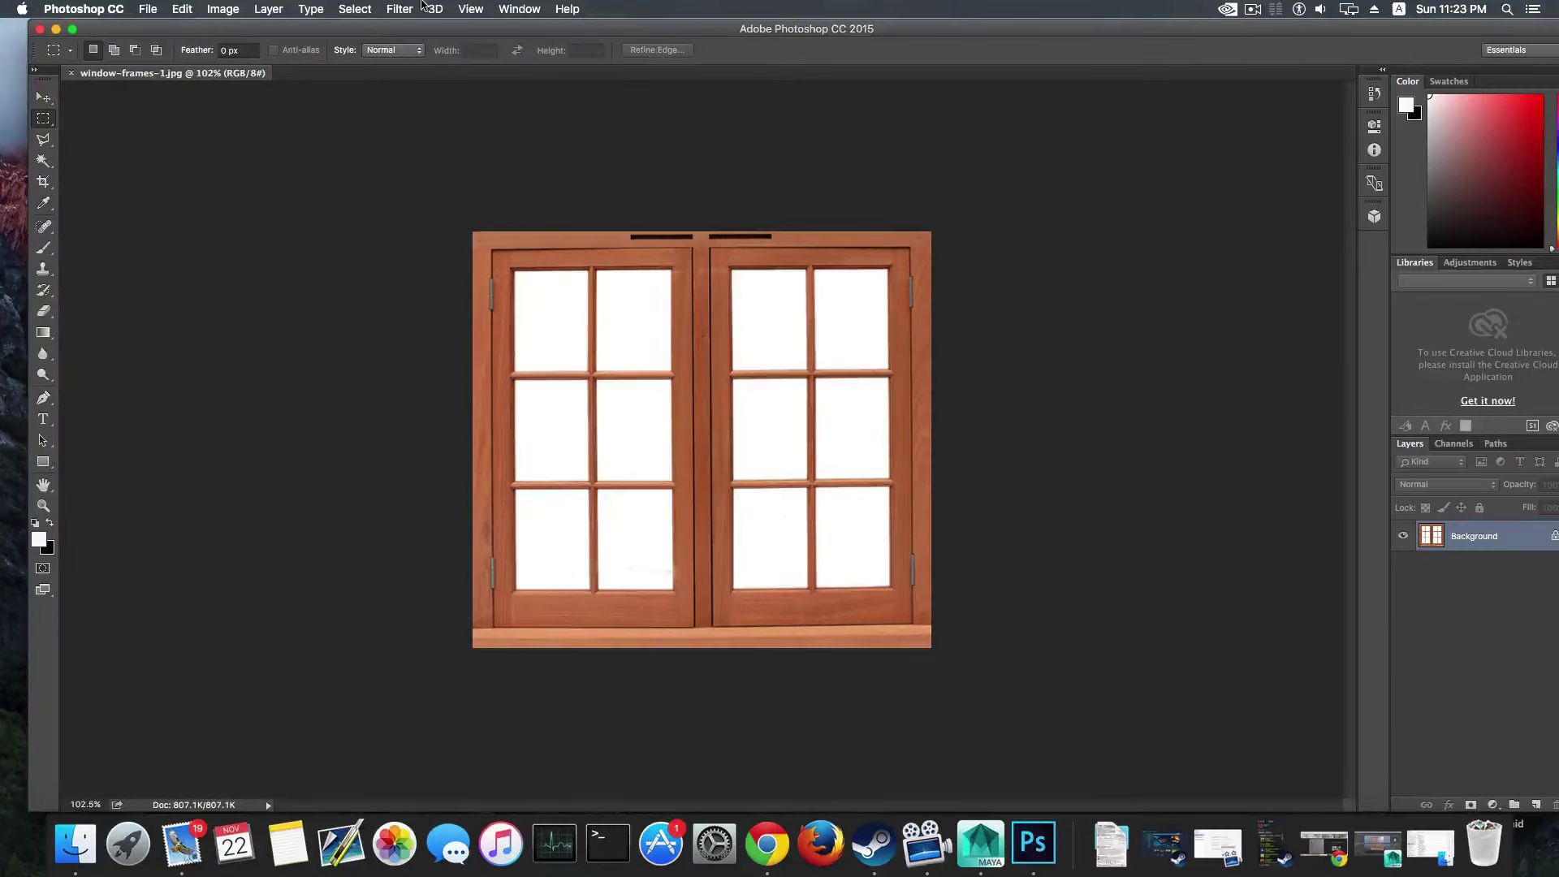
left_click(397, 9)
mouse_move(431, 194)
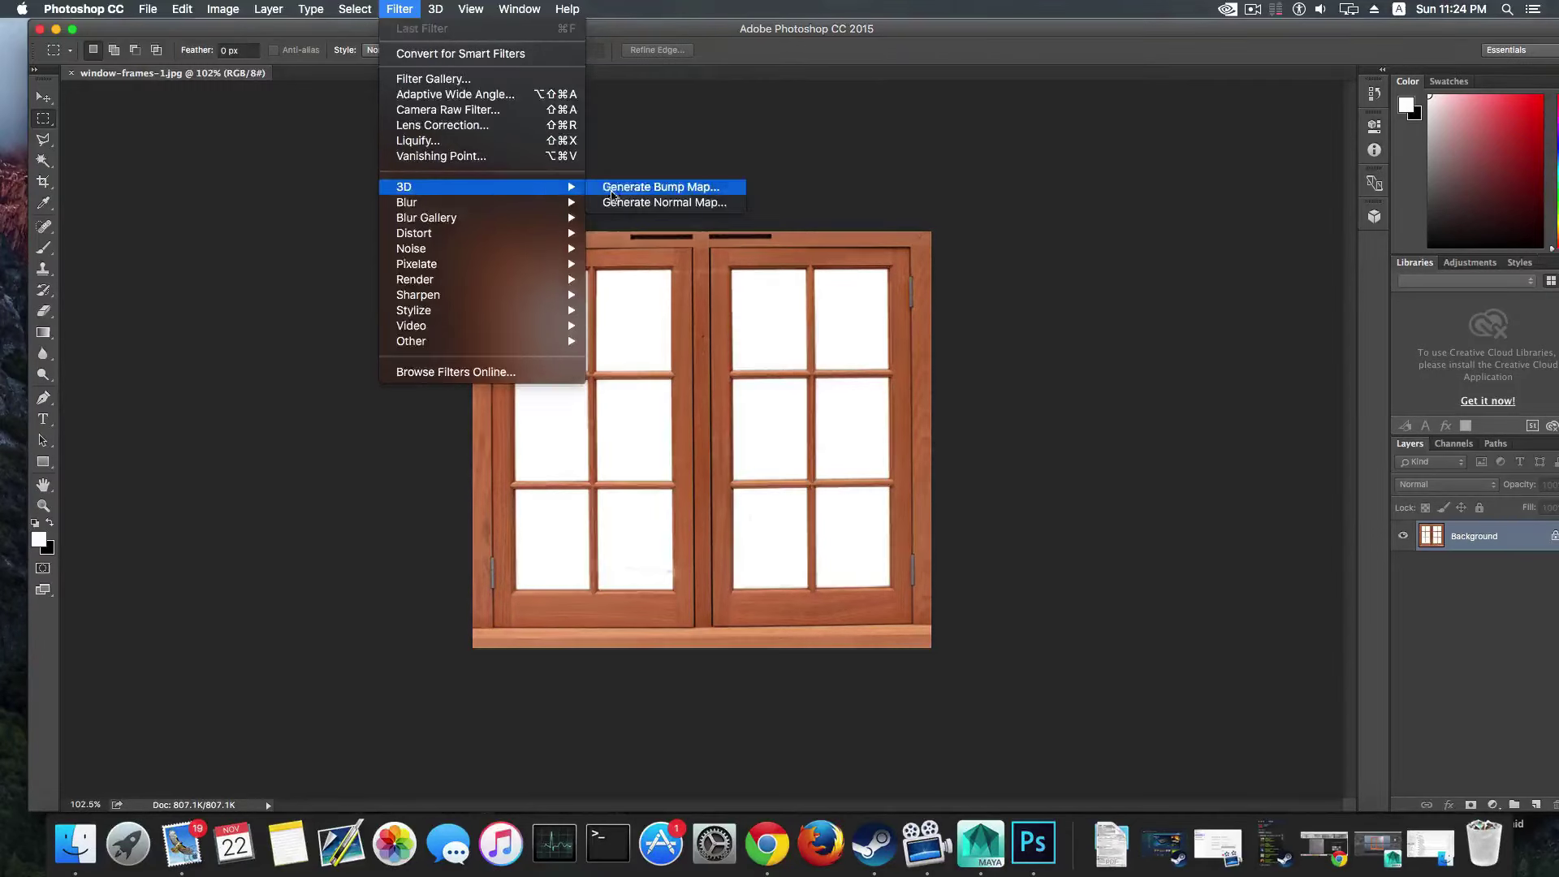
left_click(641, 188)
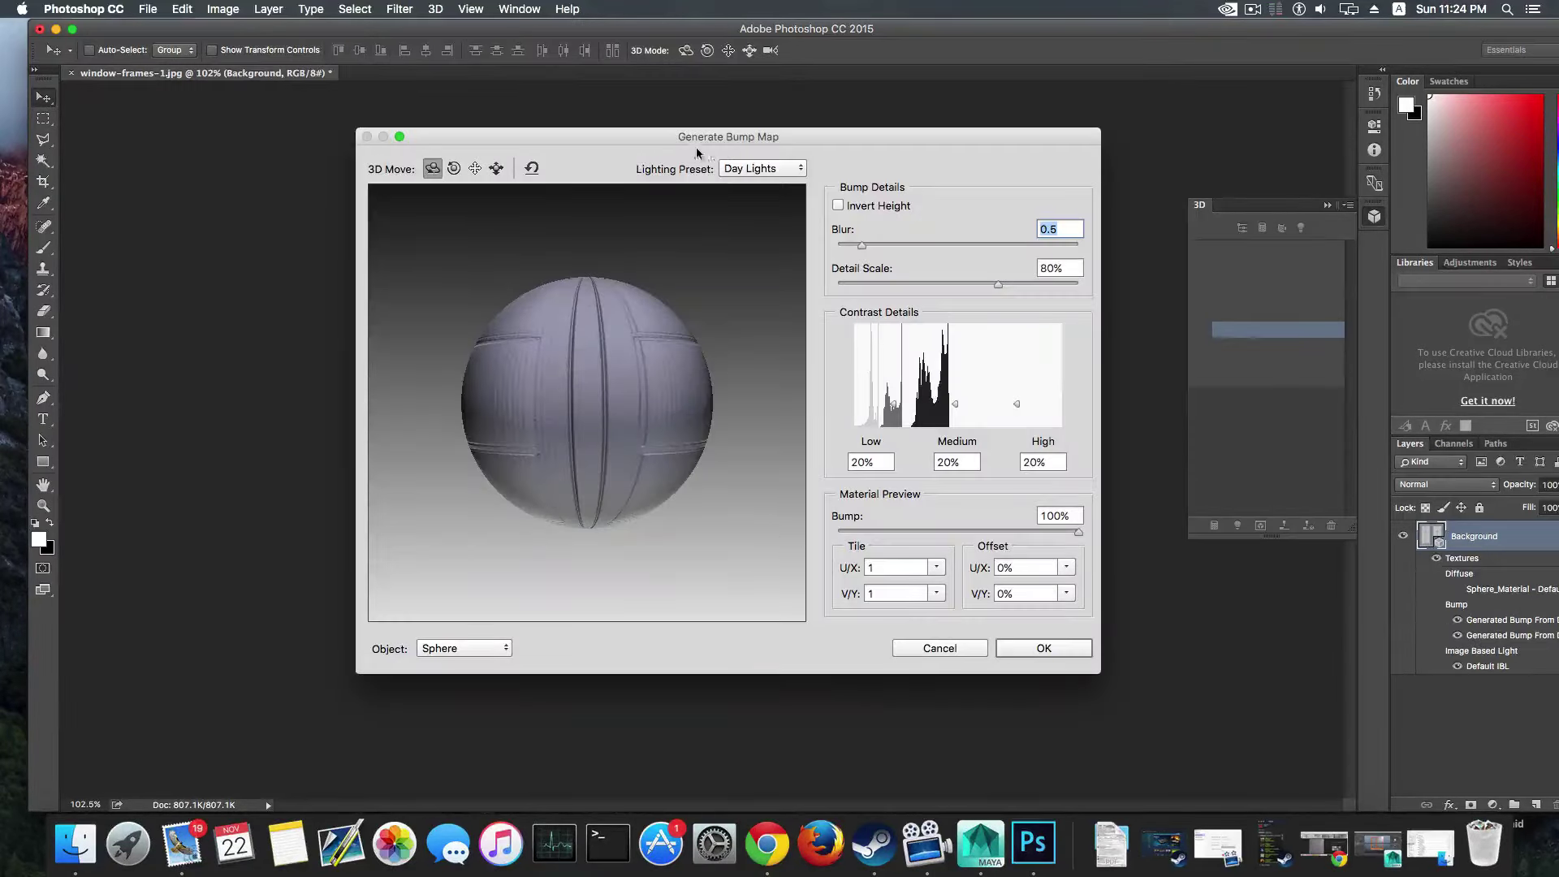
left_click_drag(650, 146, 835, 125)
left_click(629, 628)
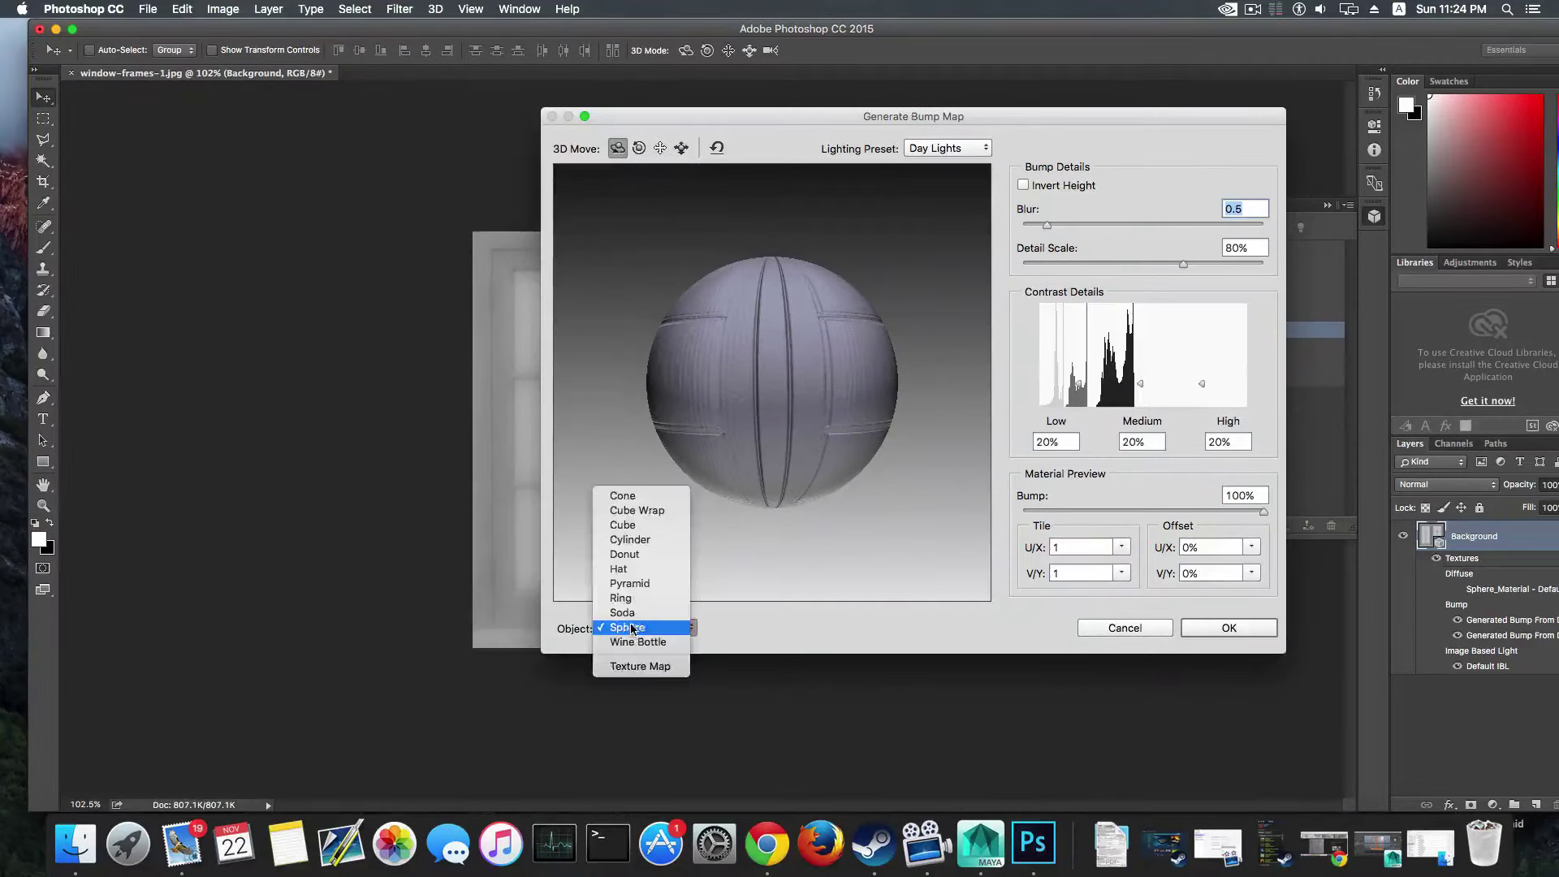
left_click(617, 667)
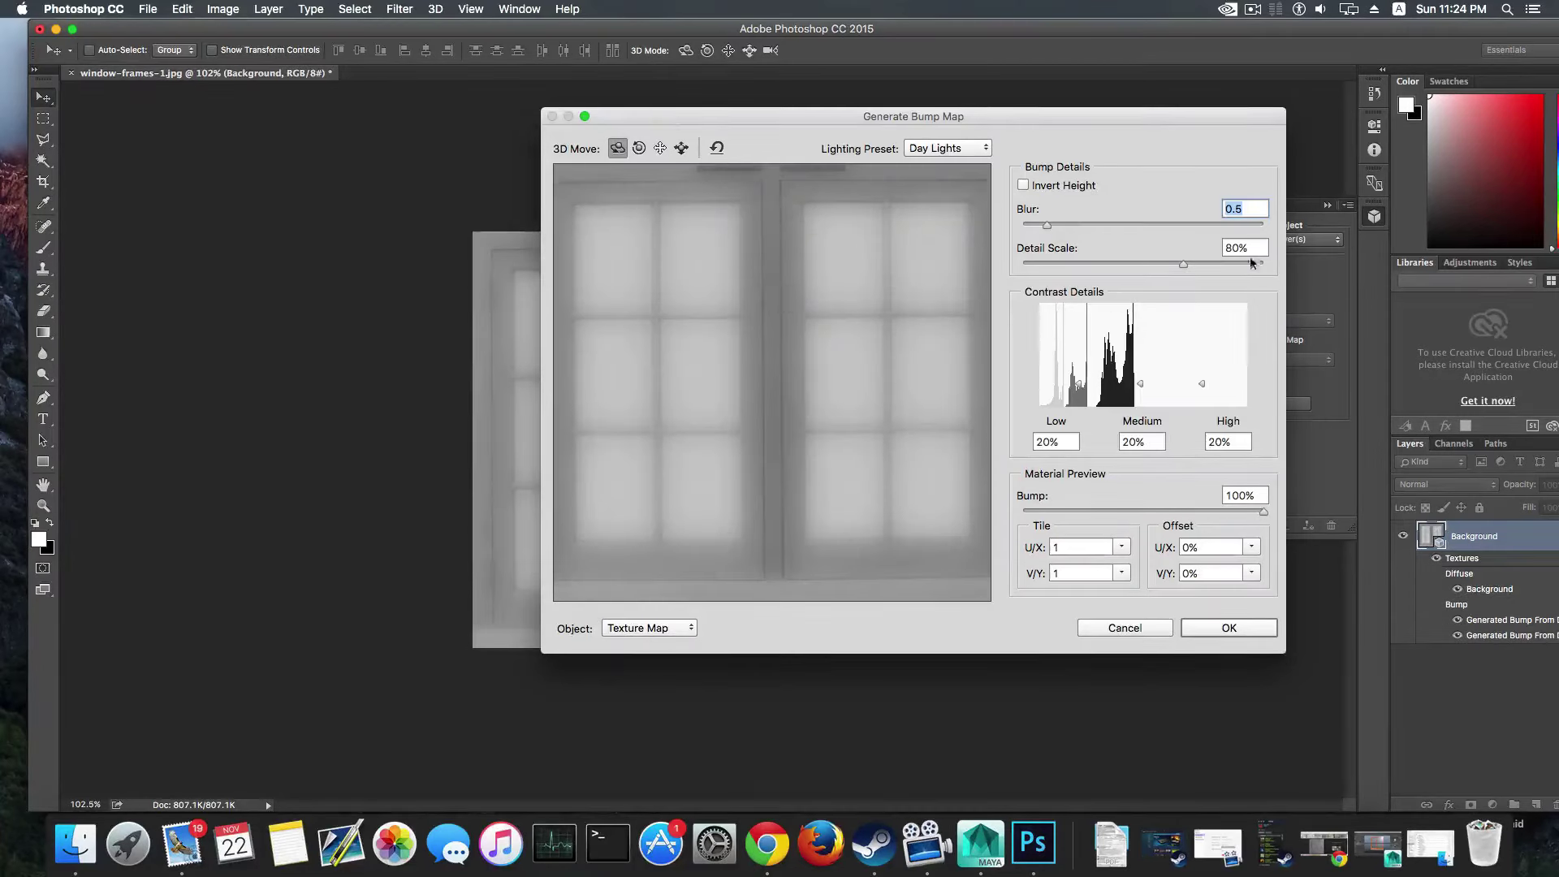
Step: Apply the bump map, save it over window-frames-bump.jpg as a JPEG, and minimize Photoshop
left_click(1228, 628)
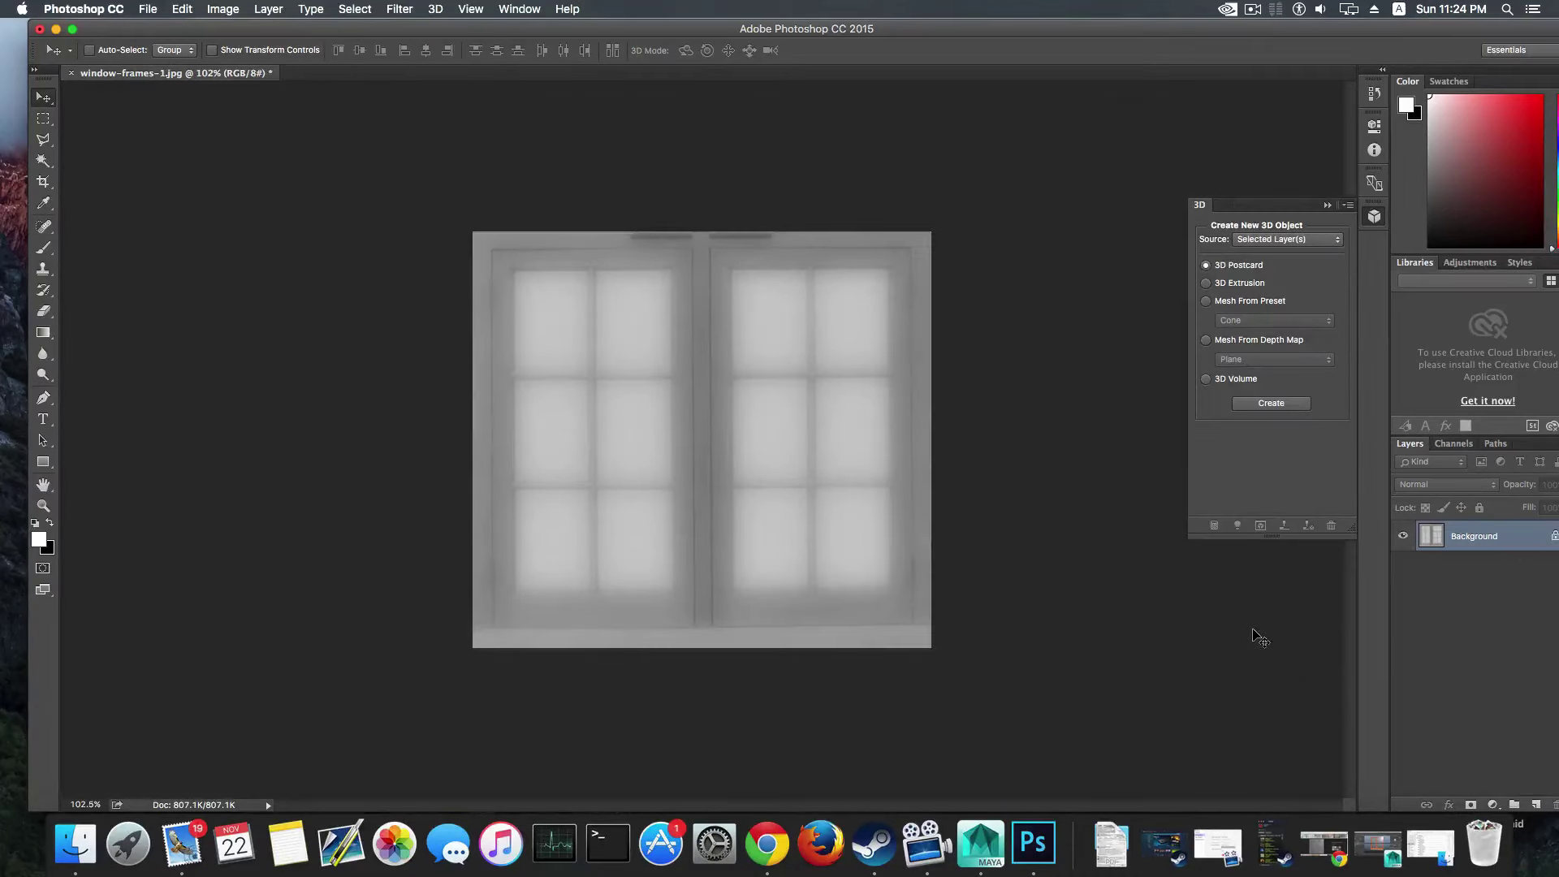
left_click(146, 9)
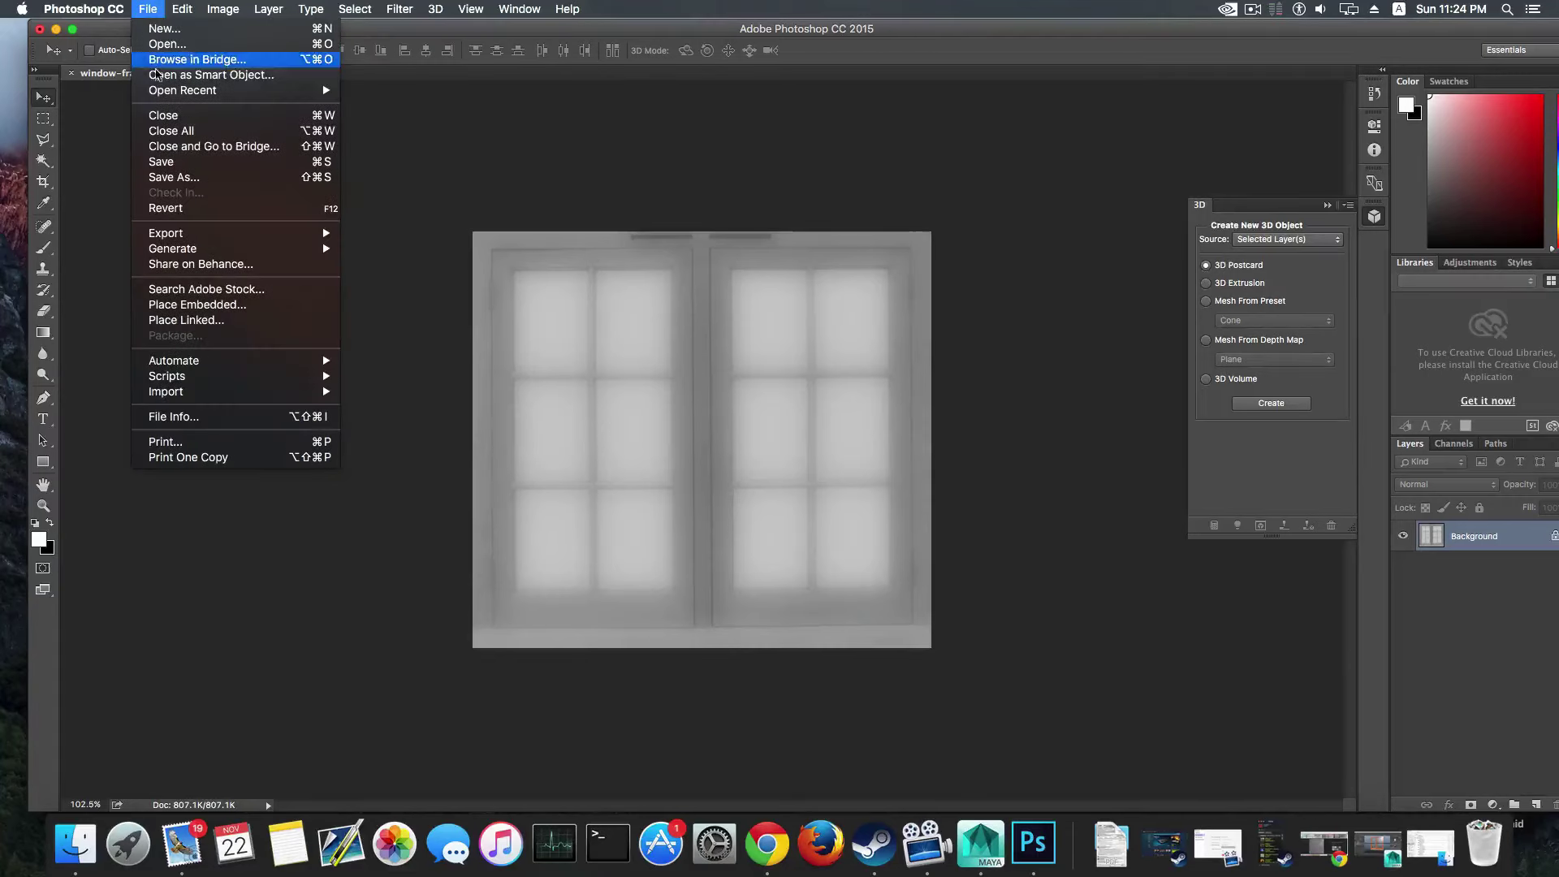
left_click(192, 178)
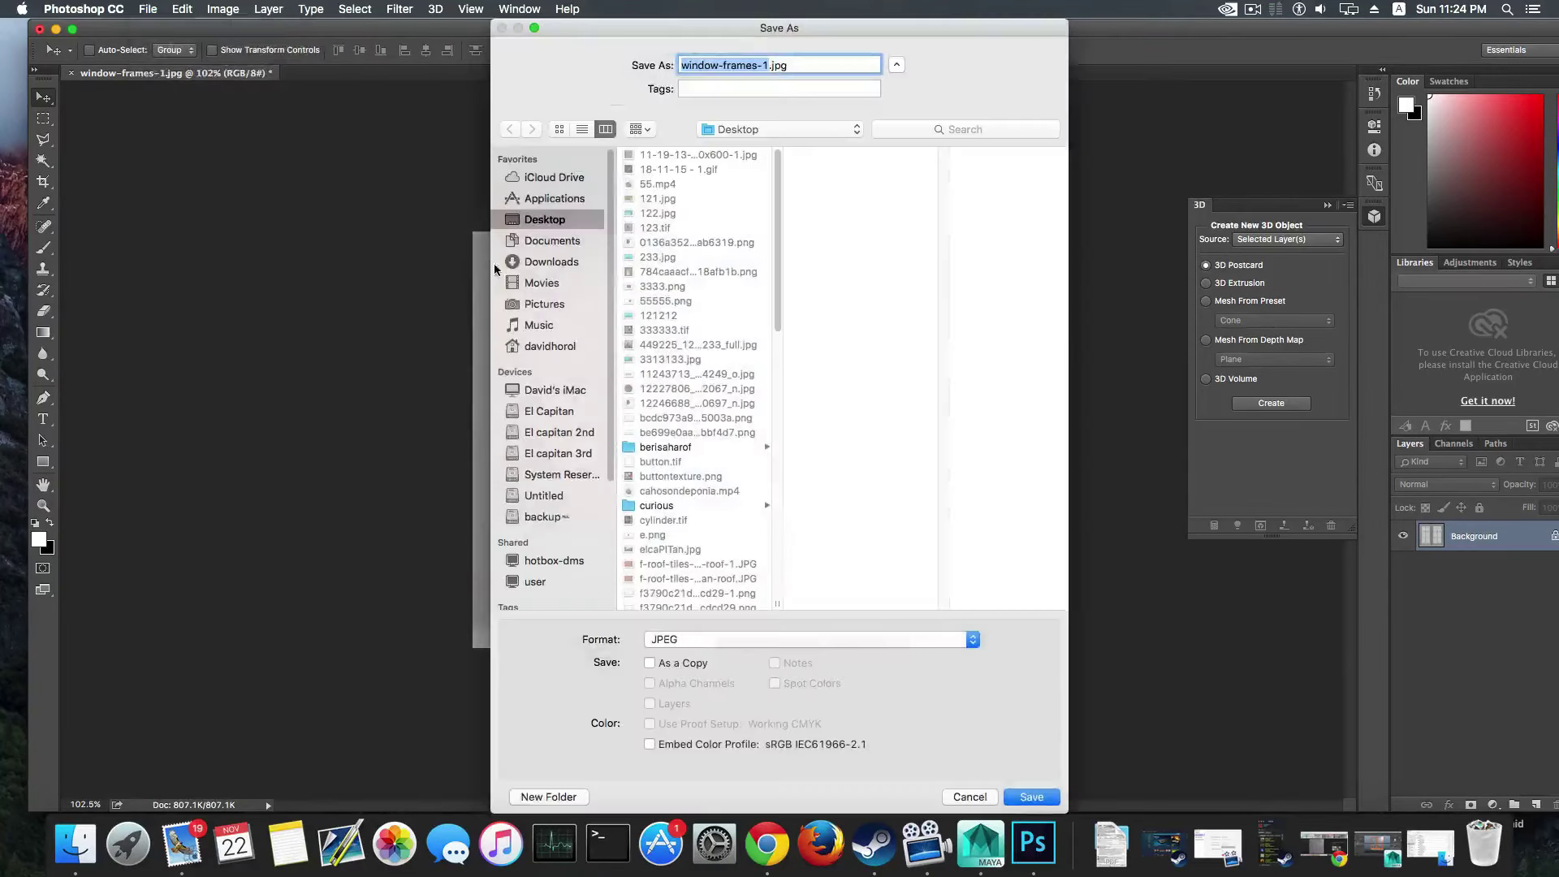
left_click(762, 65)
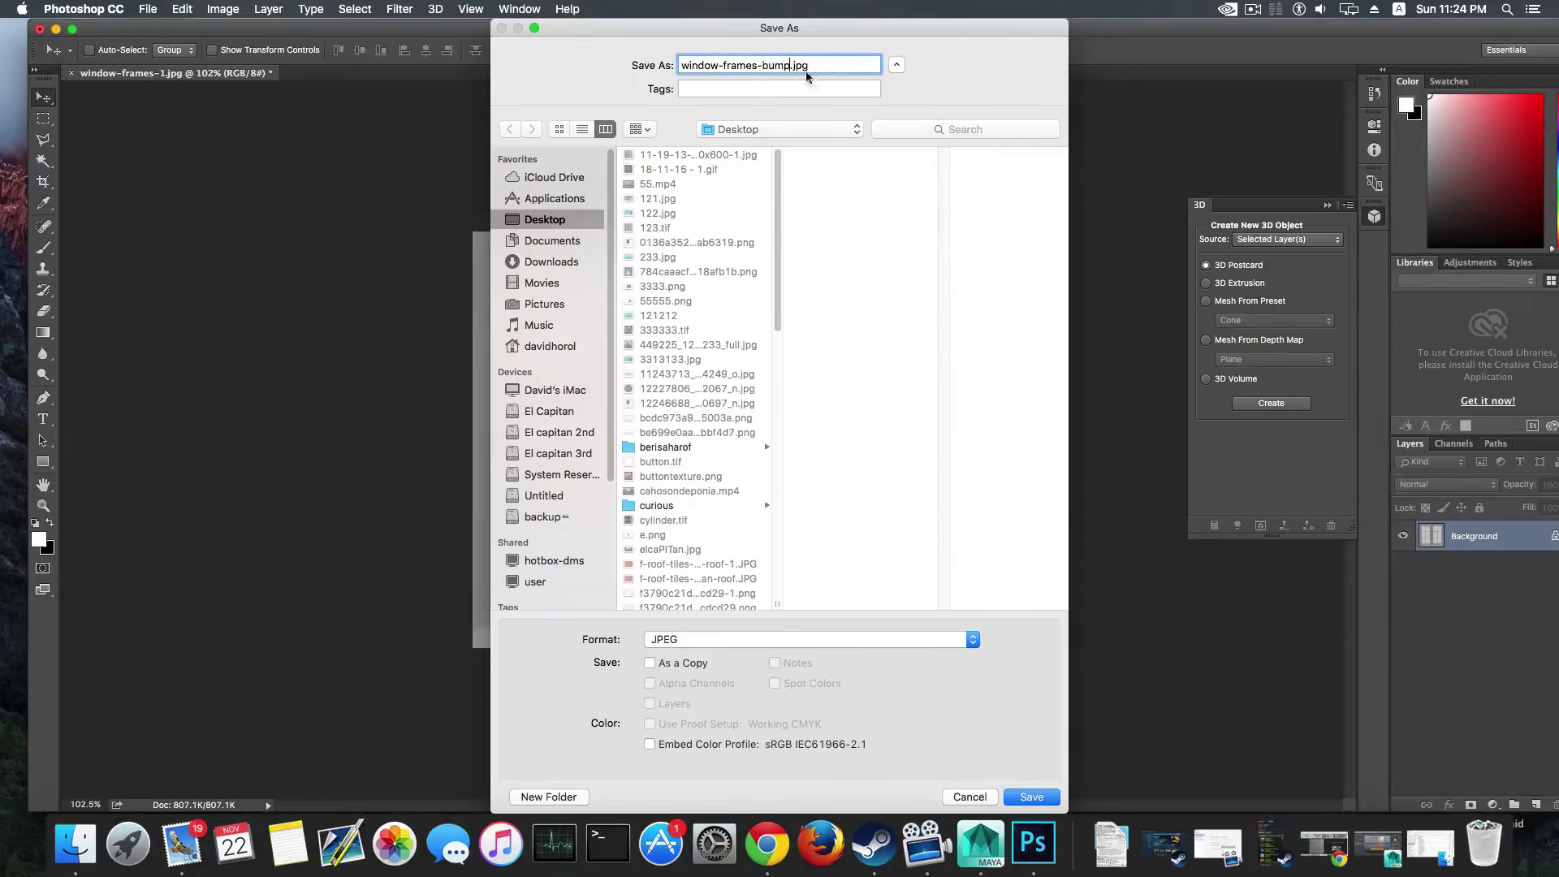
left_click(1039, 798)
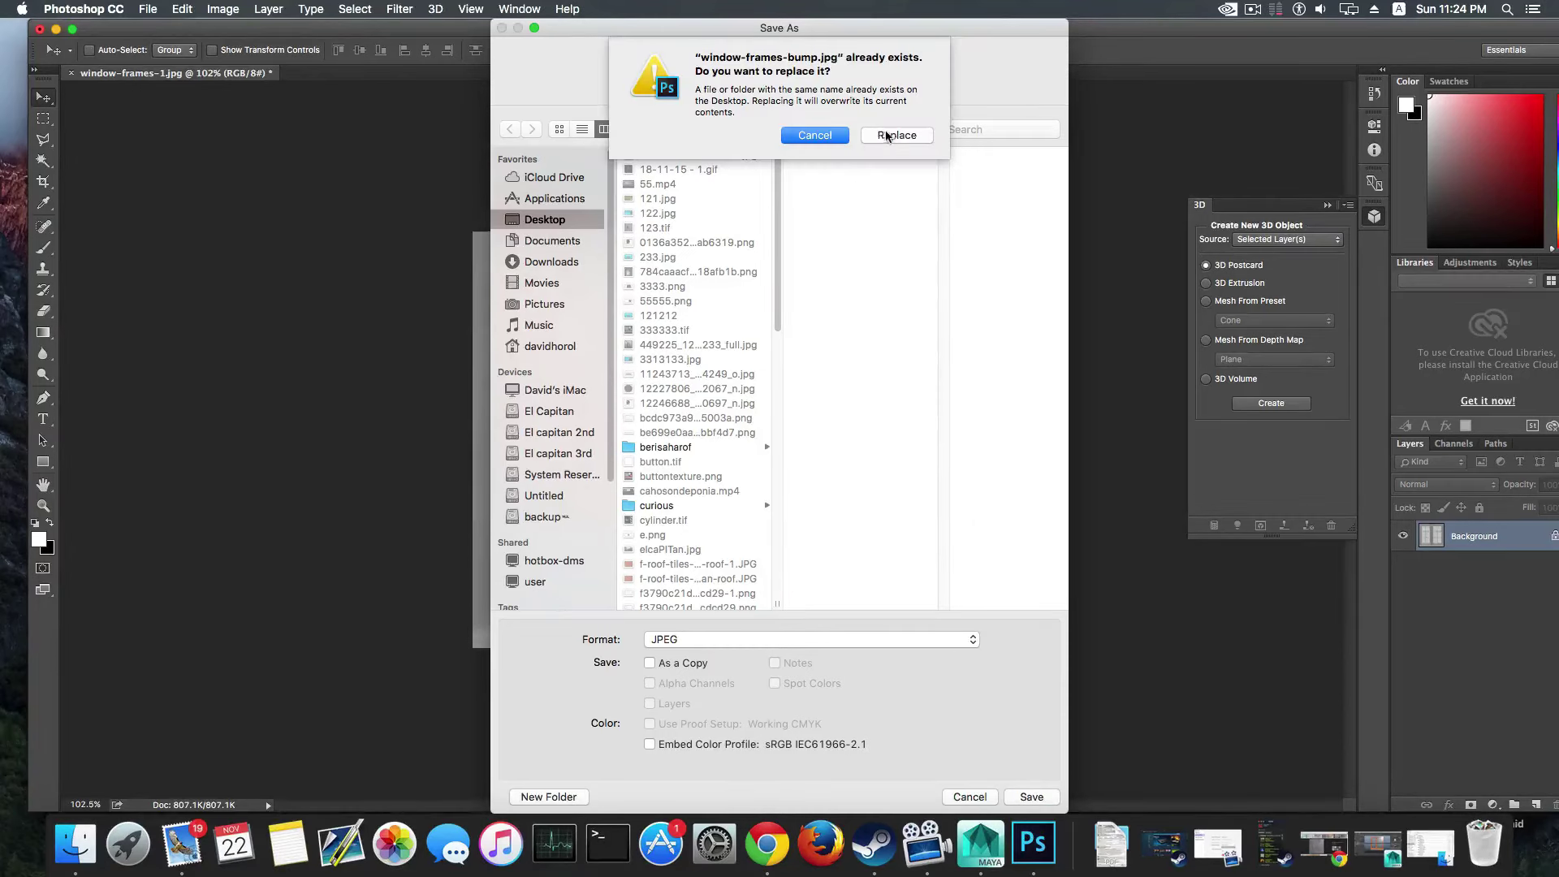
left_click(887, 135)
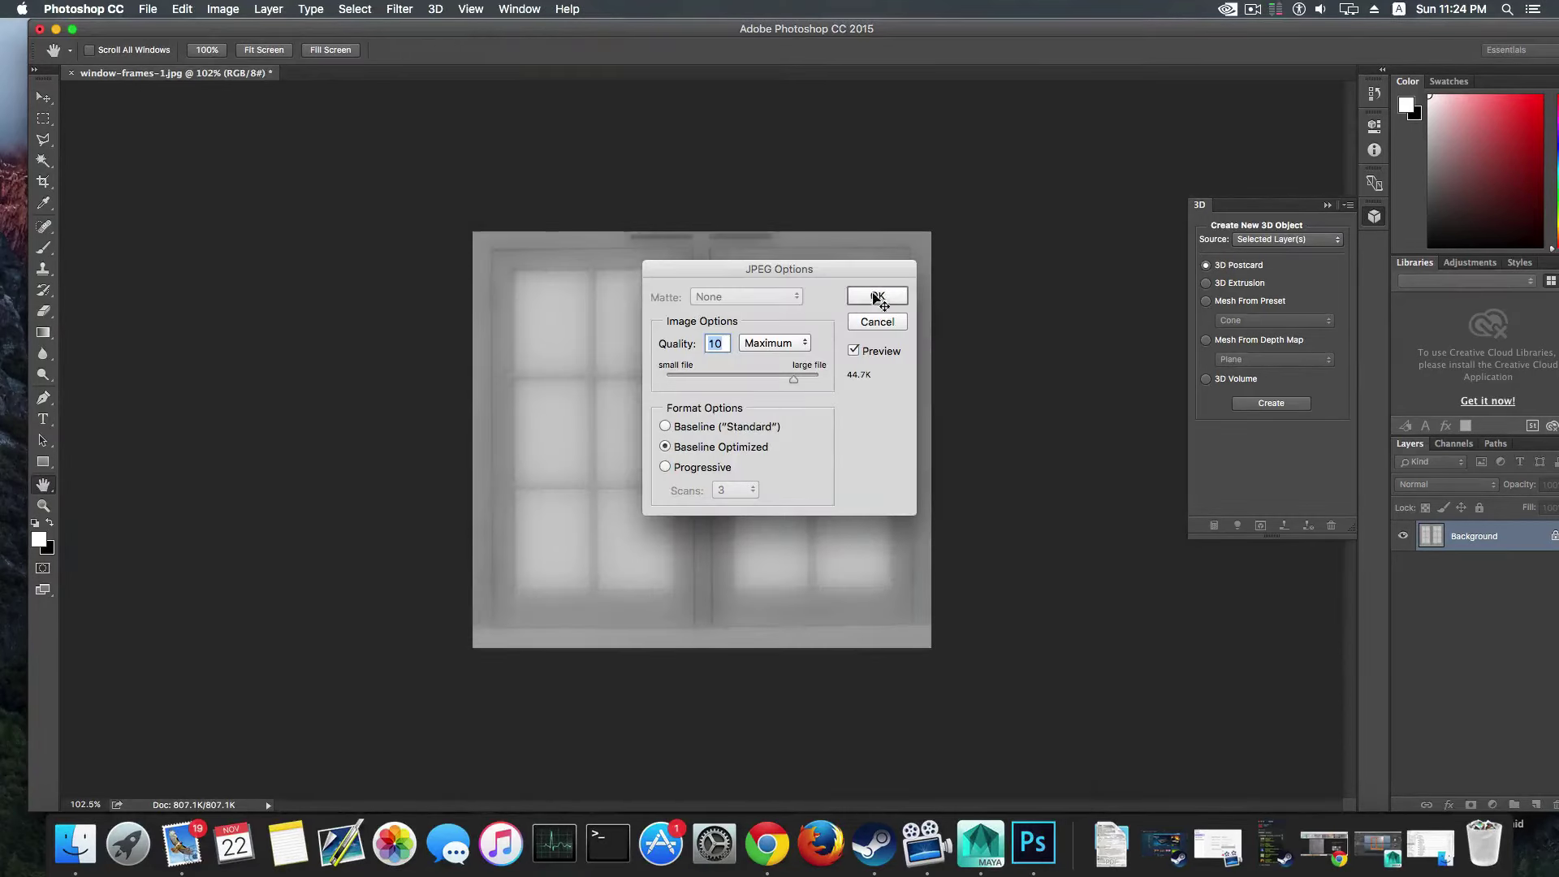
left_click(874, 295)
left_click(55, 31)
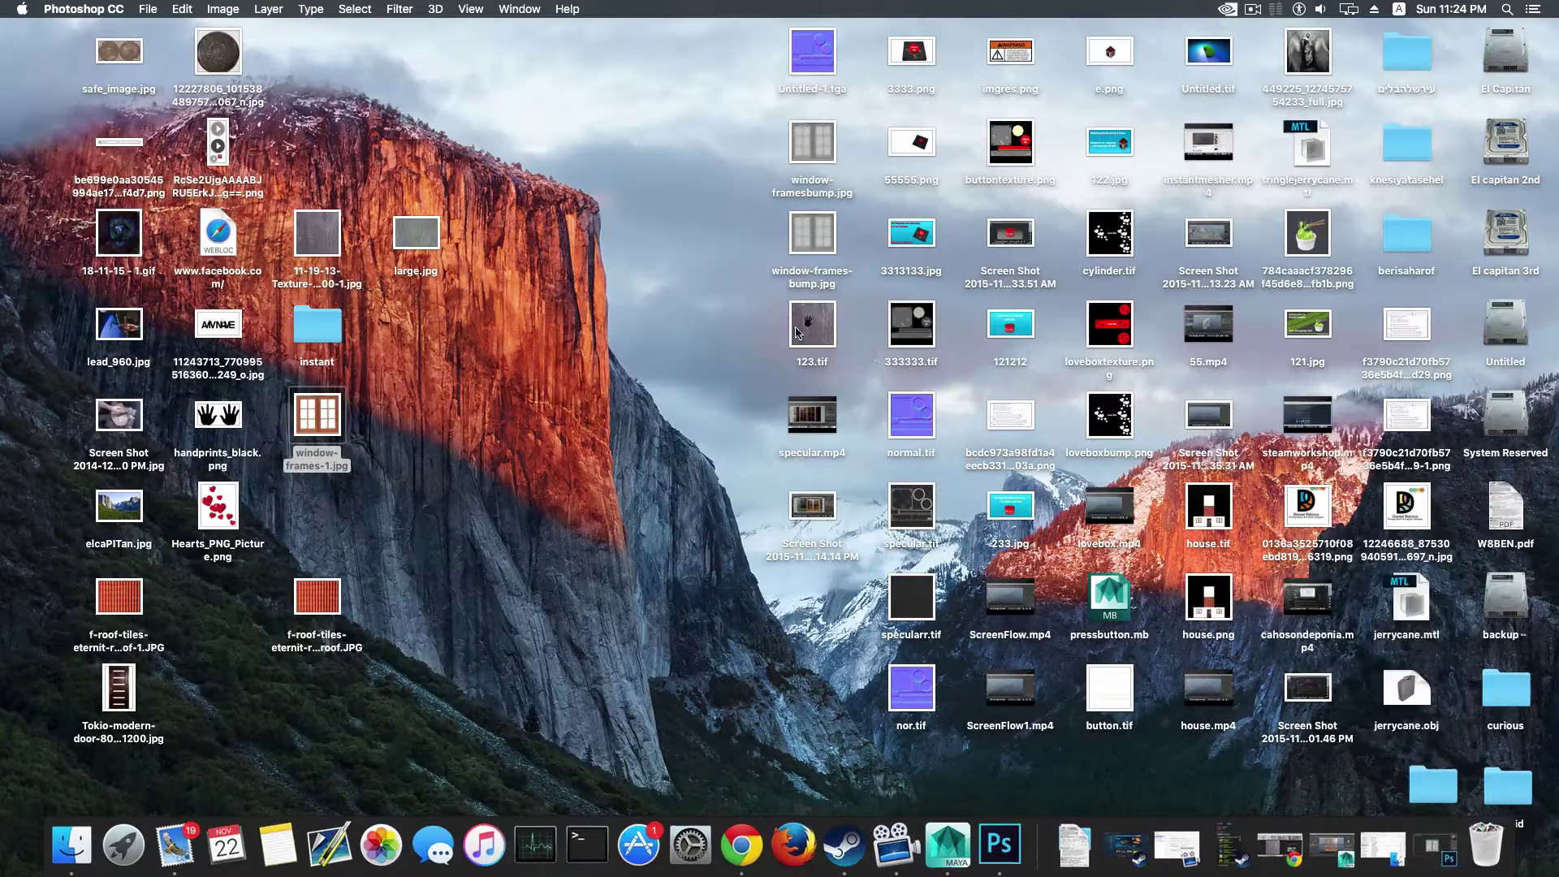
Step: Select the window frame and delete its construction history
left_click(948, 845)
left_click(946, 375)
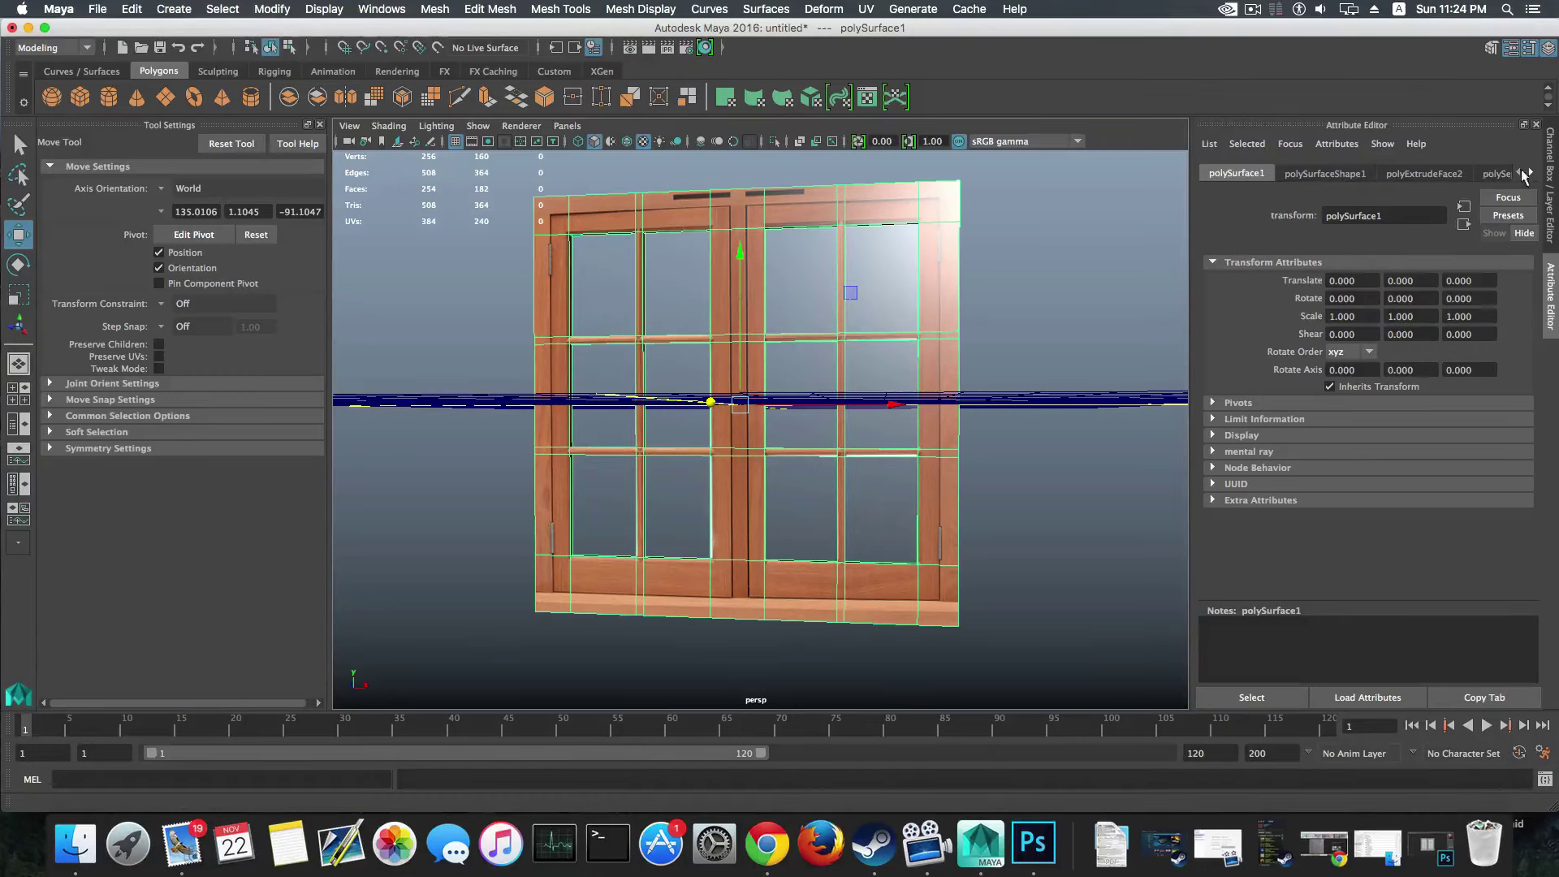
left_click(1530, 173)
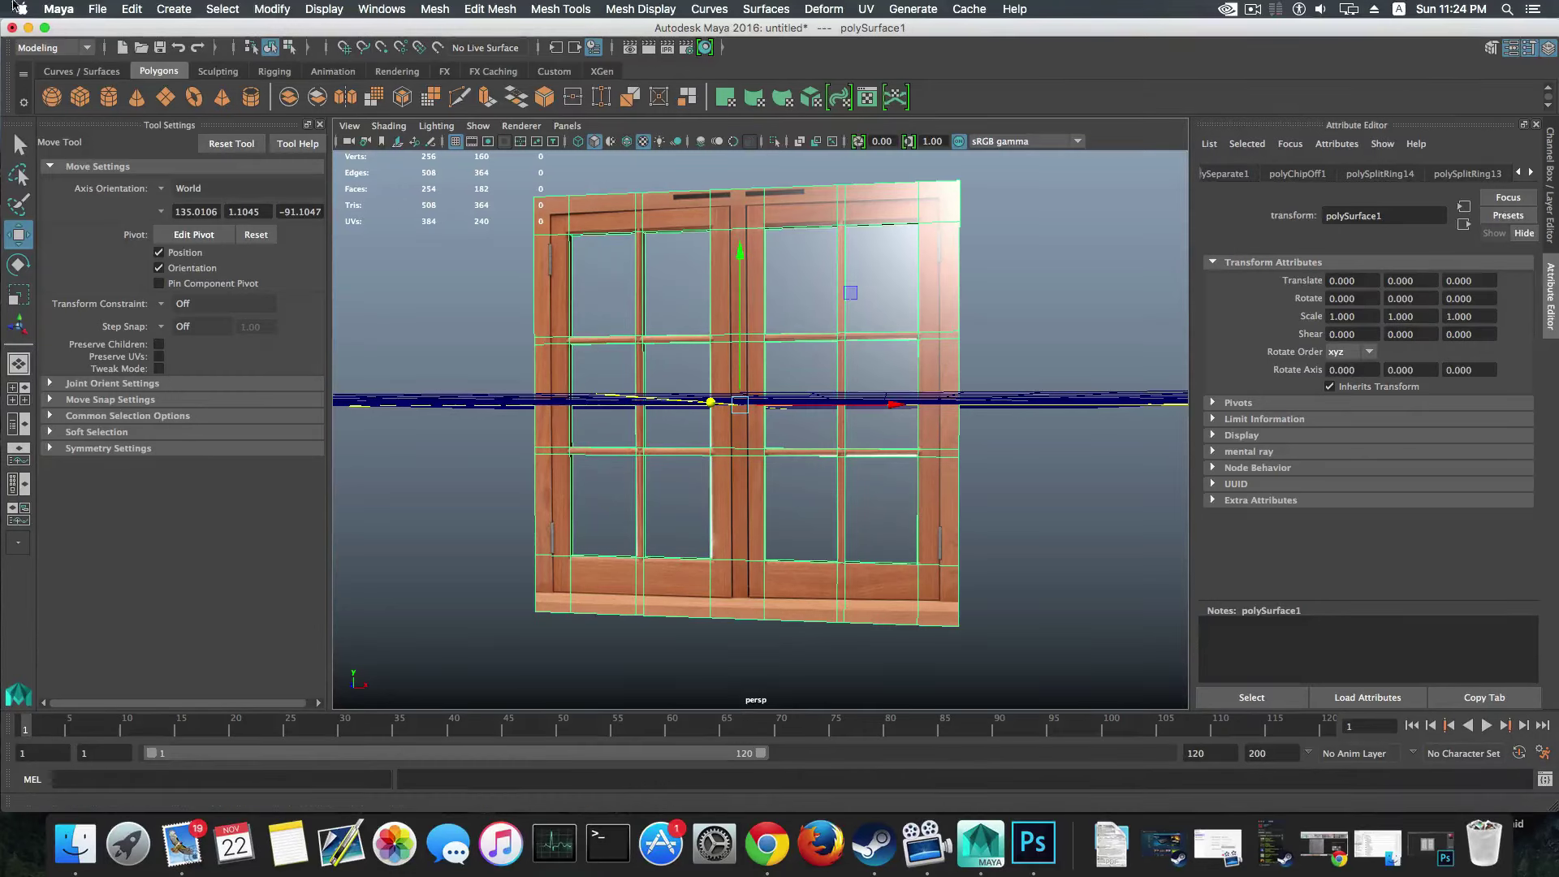
left_click(143, 10)
mouse_move(235, 199)
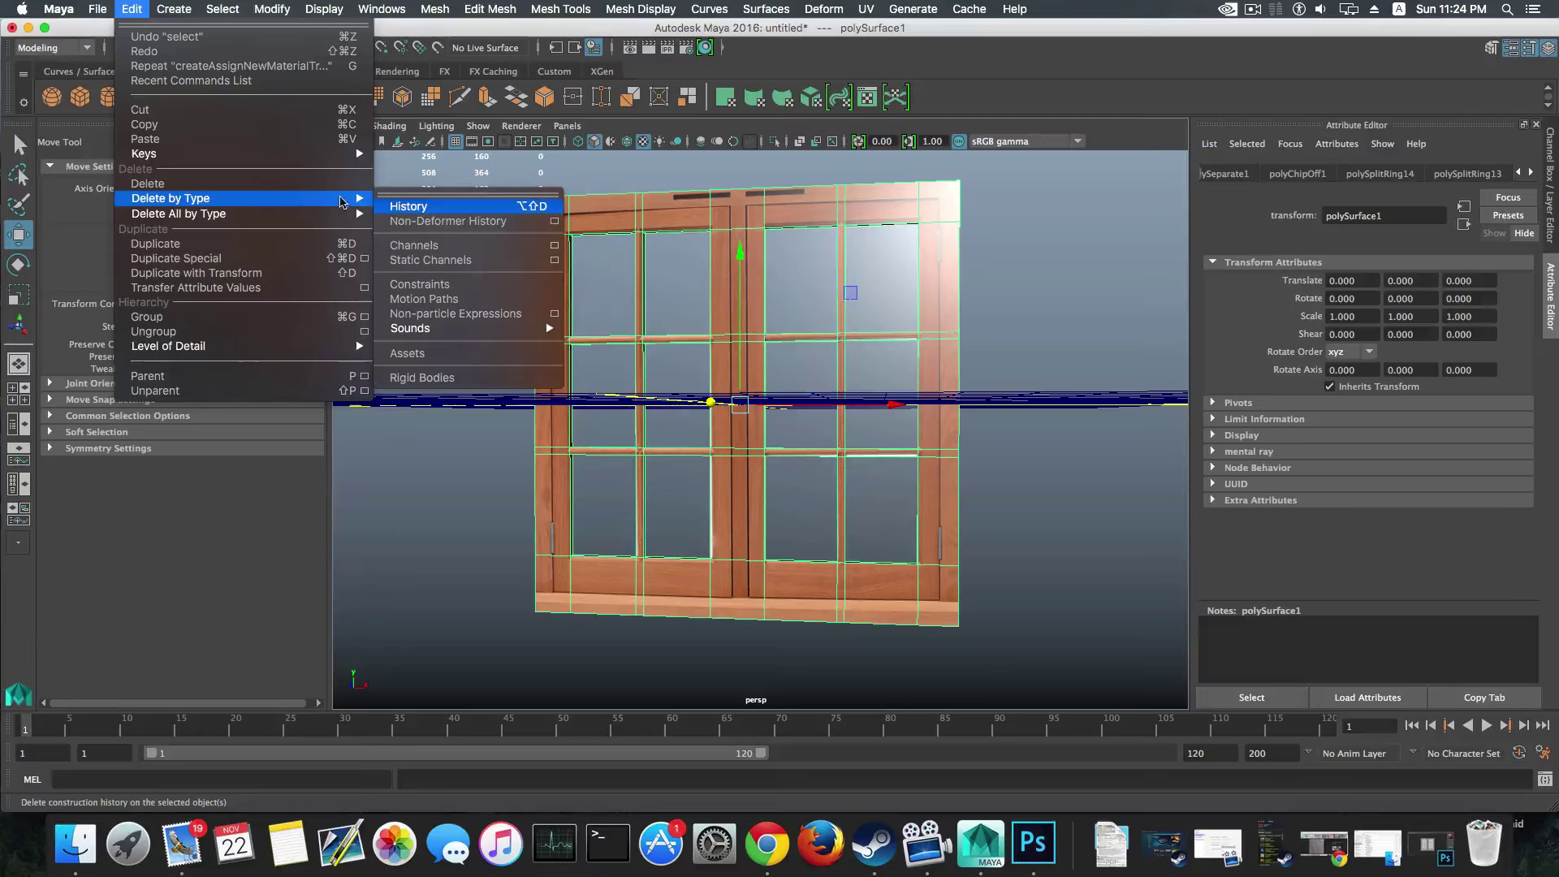
left_click(428, 207)
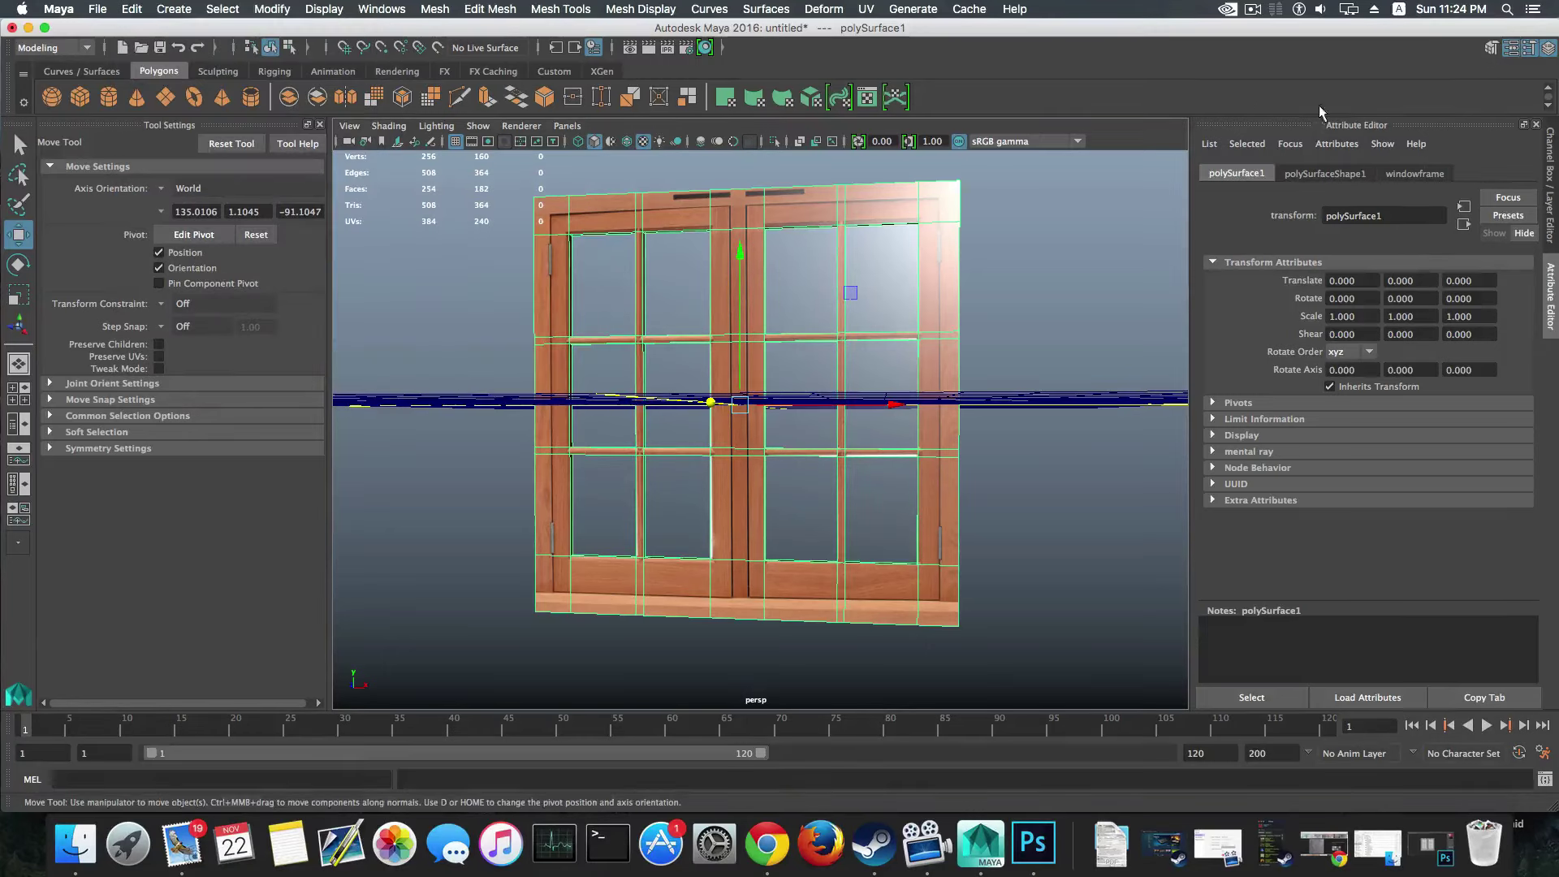
Step: Map a File texture loading window-frames-bump.jpg to the windowframe material's Standard Bump
left_click(1421, 174)
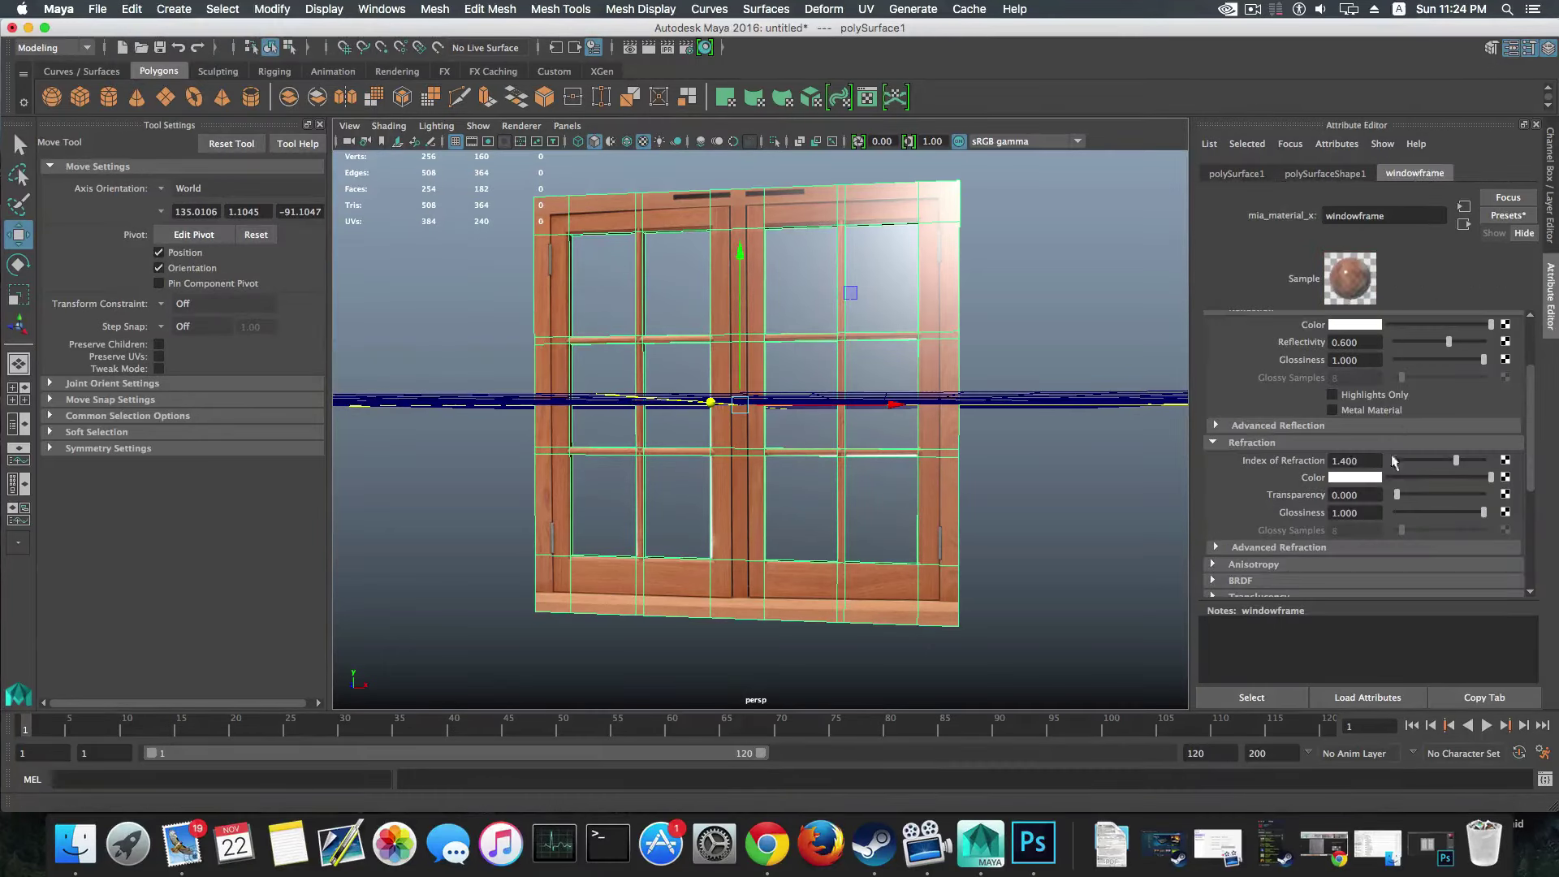
scroll(1340, 487, "down", 5)
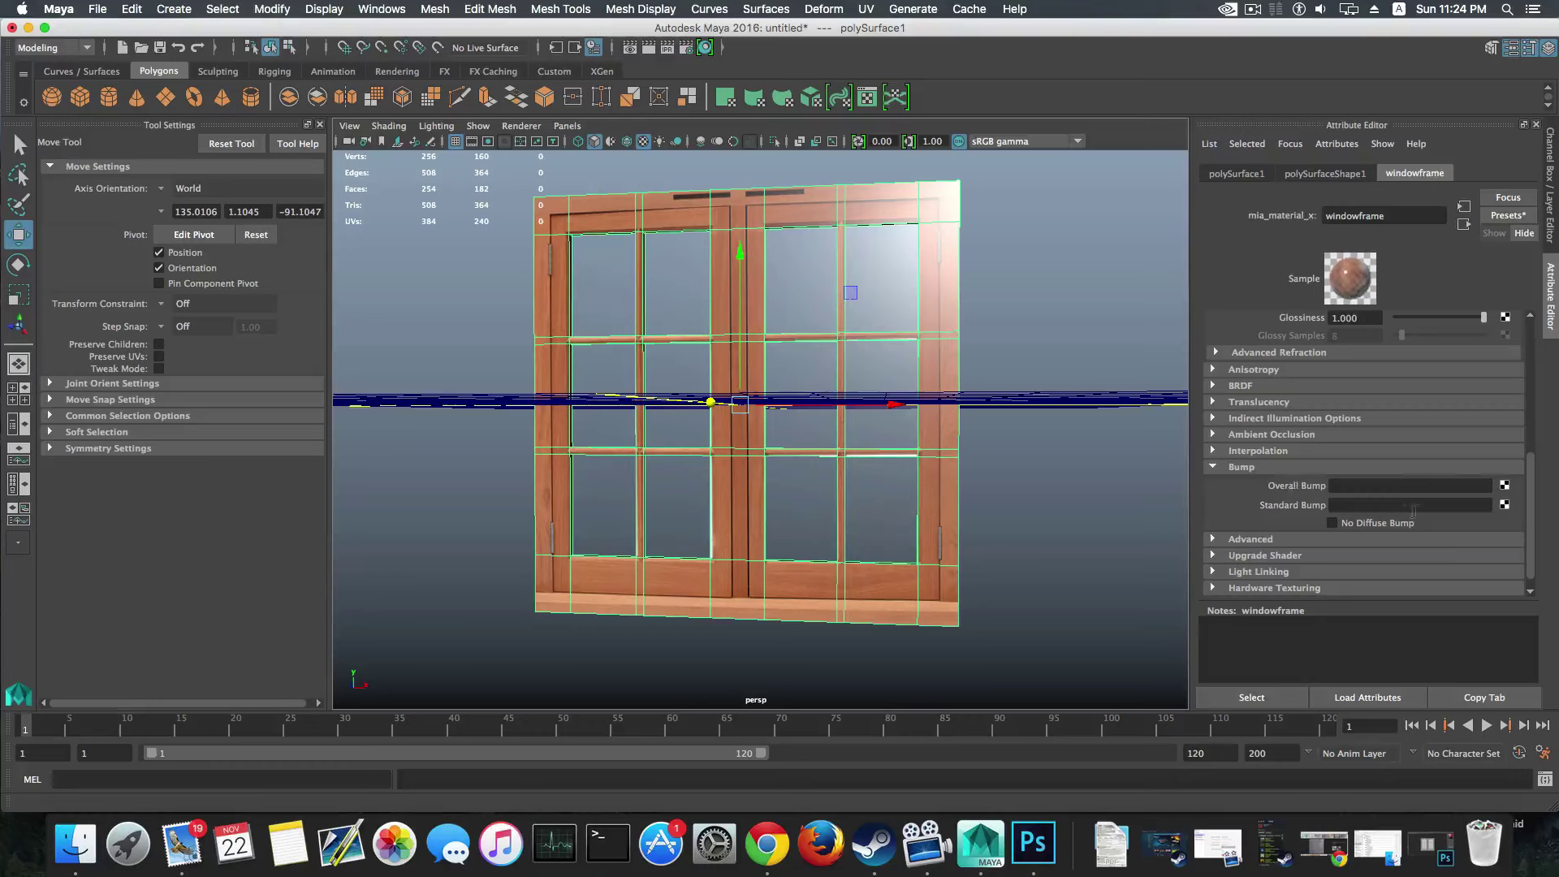
left_click(1505, 505)
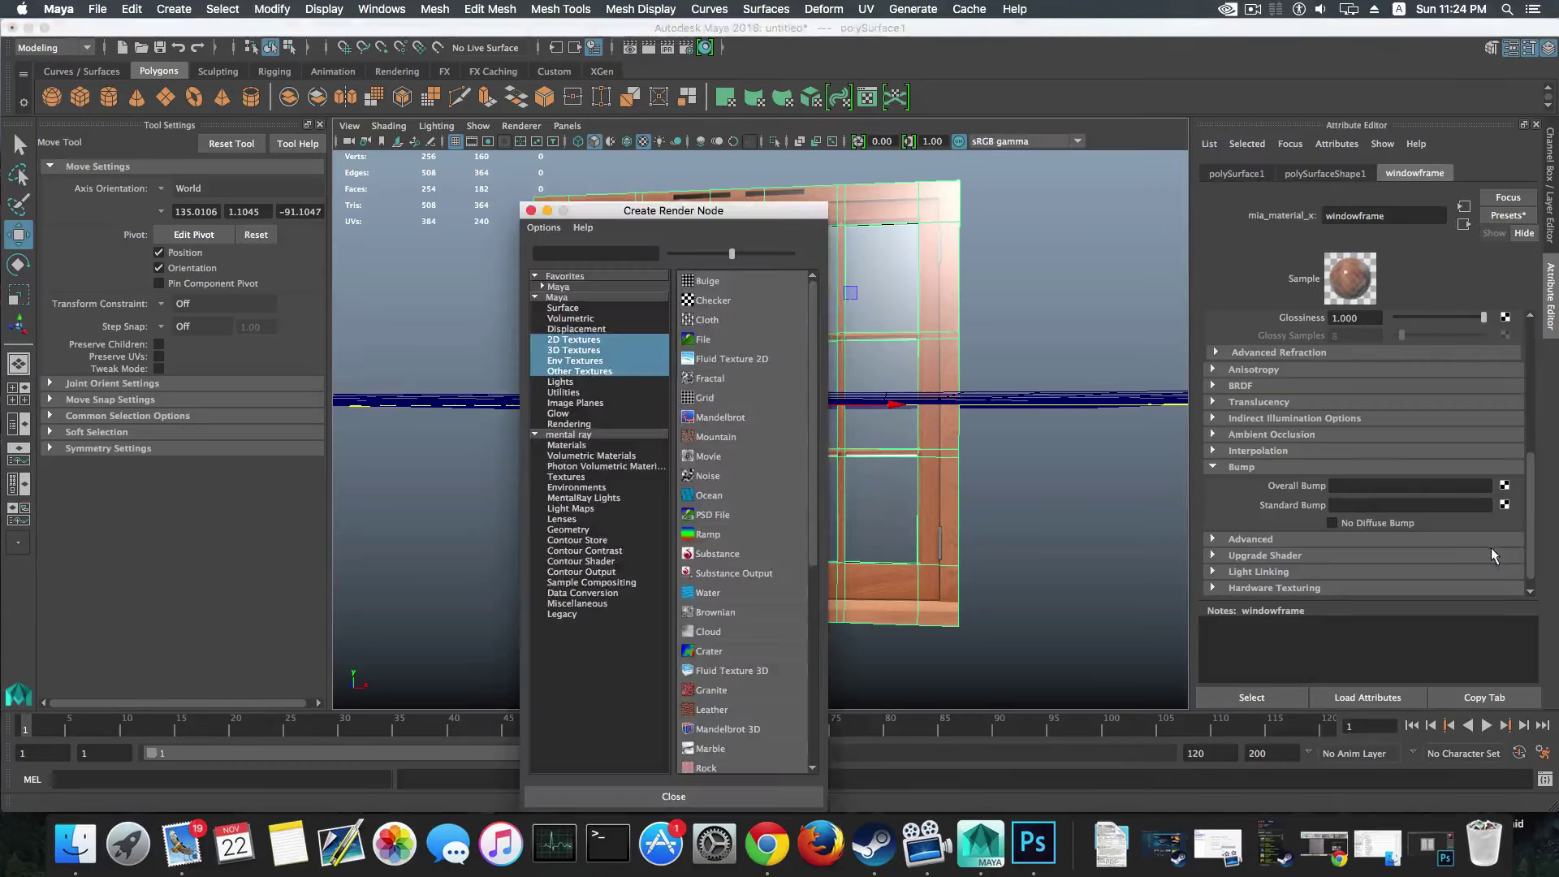
left_click(722, 343)
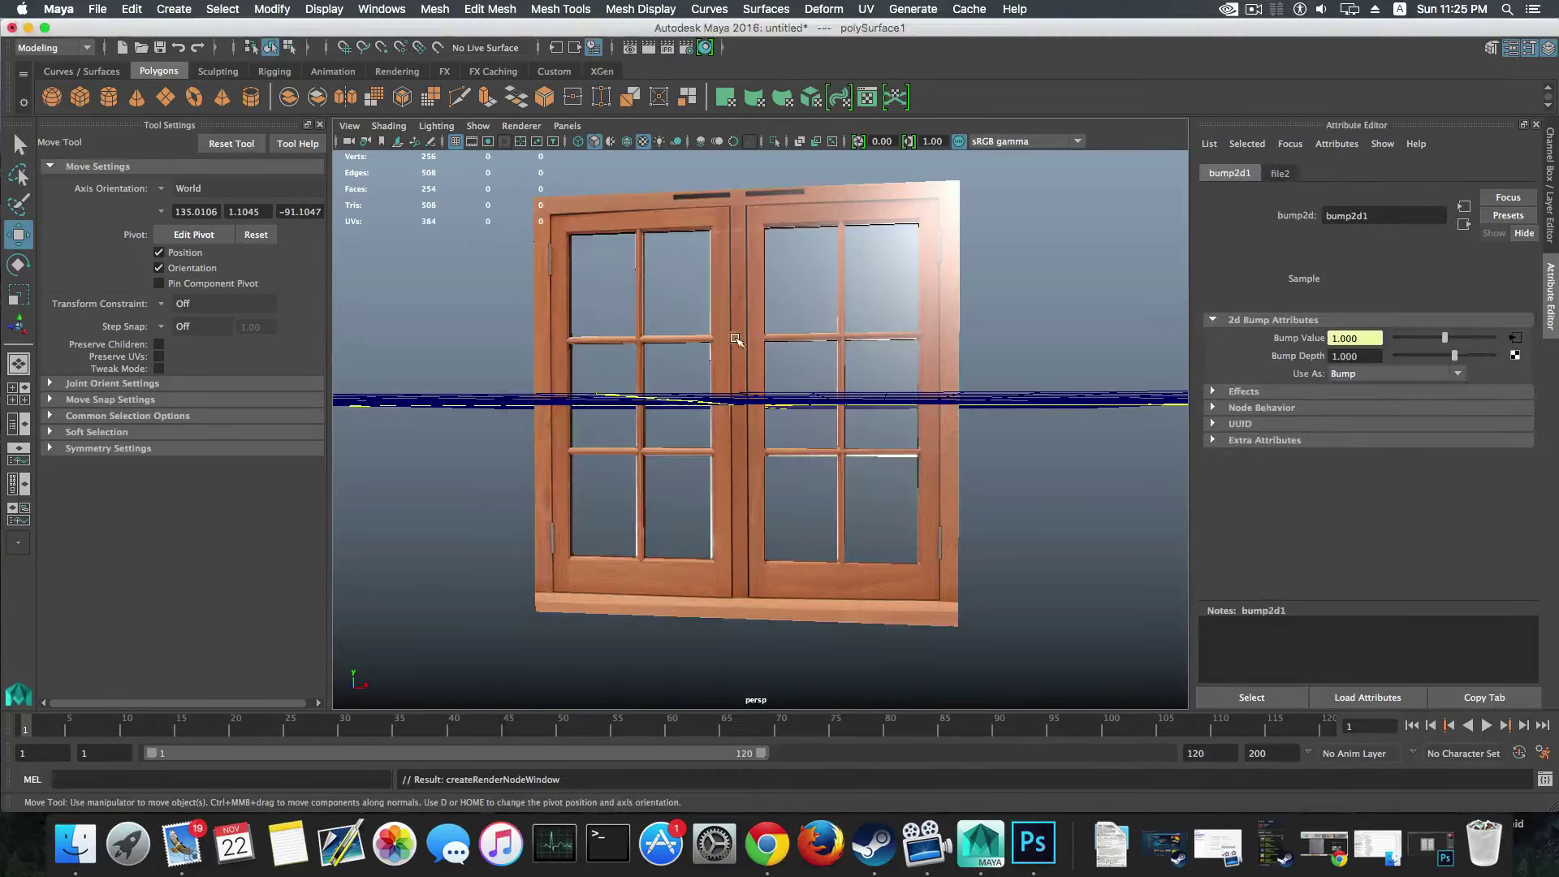
left_click(1278, 174)
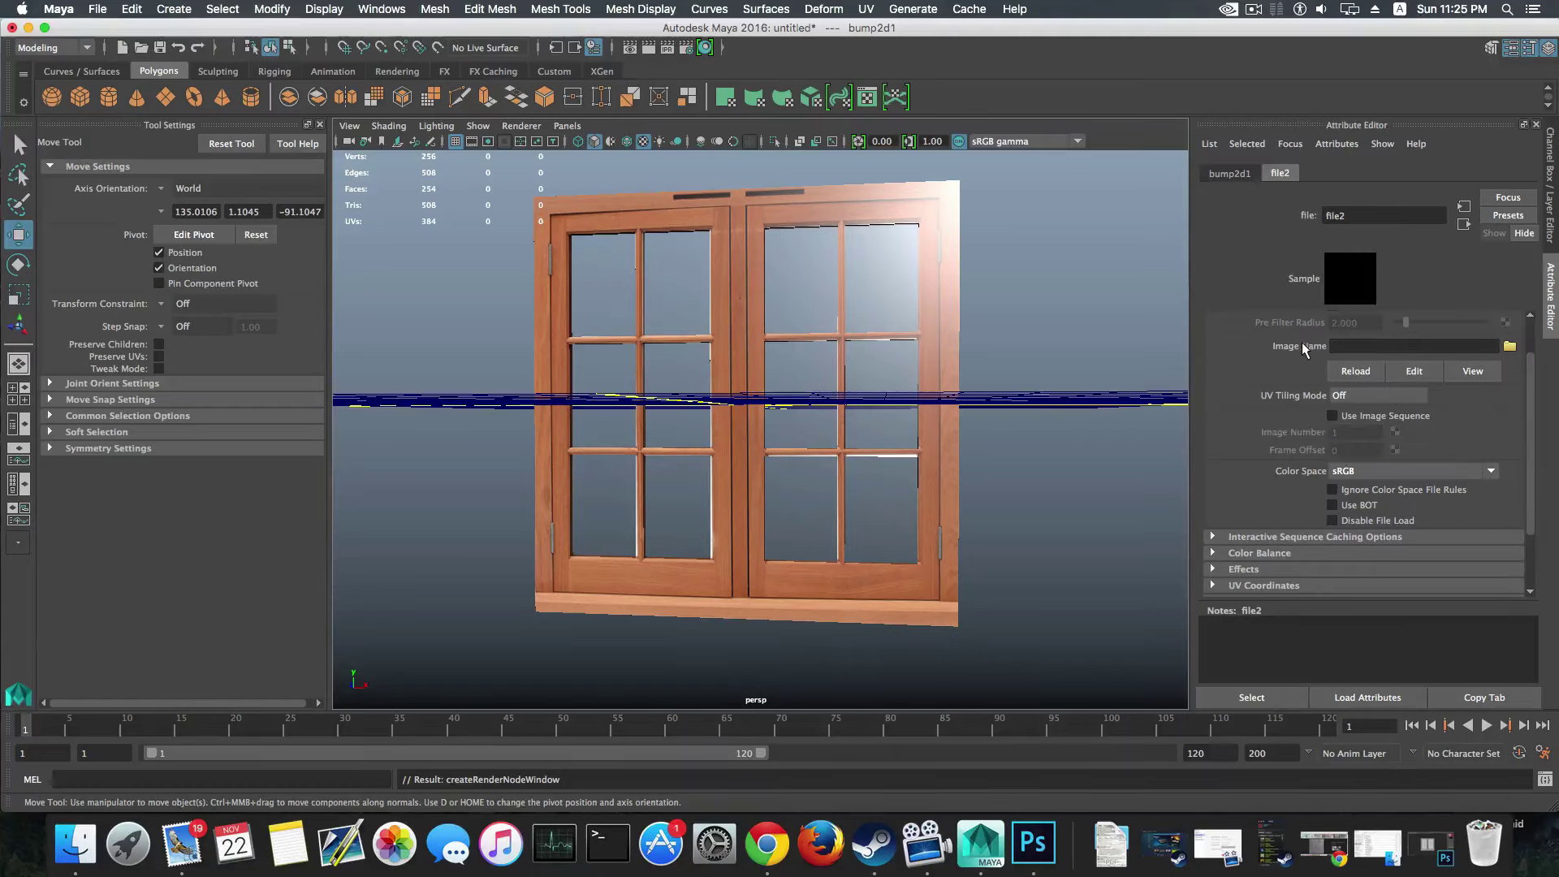
left_click(1509, 347)
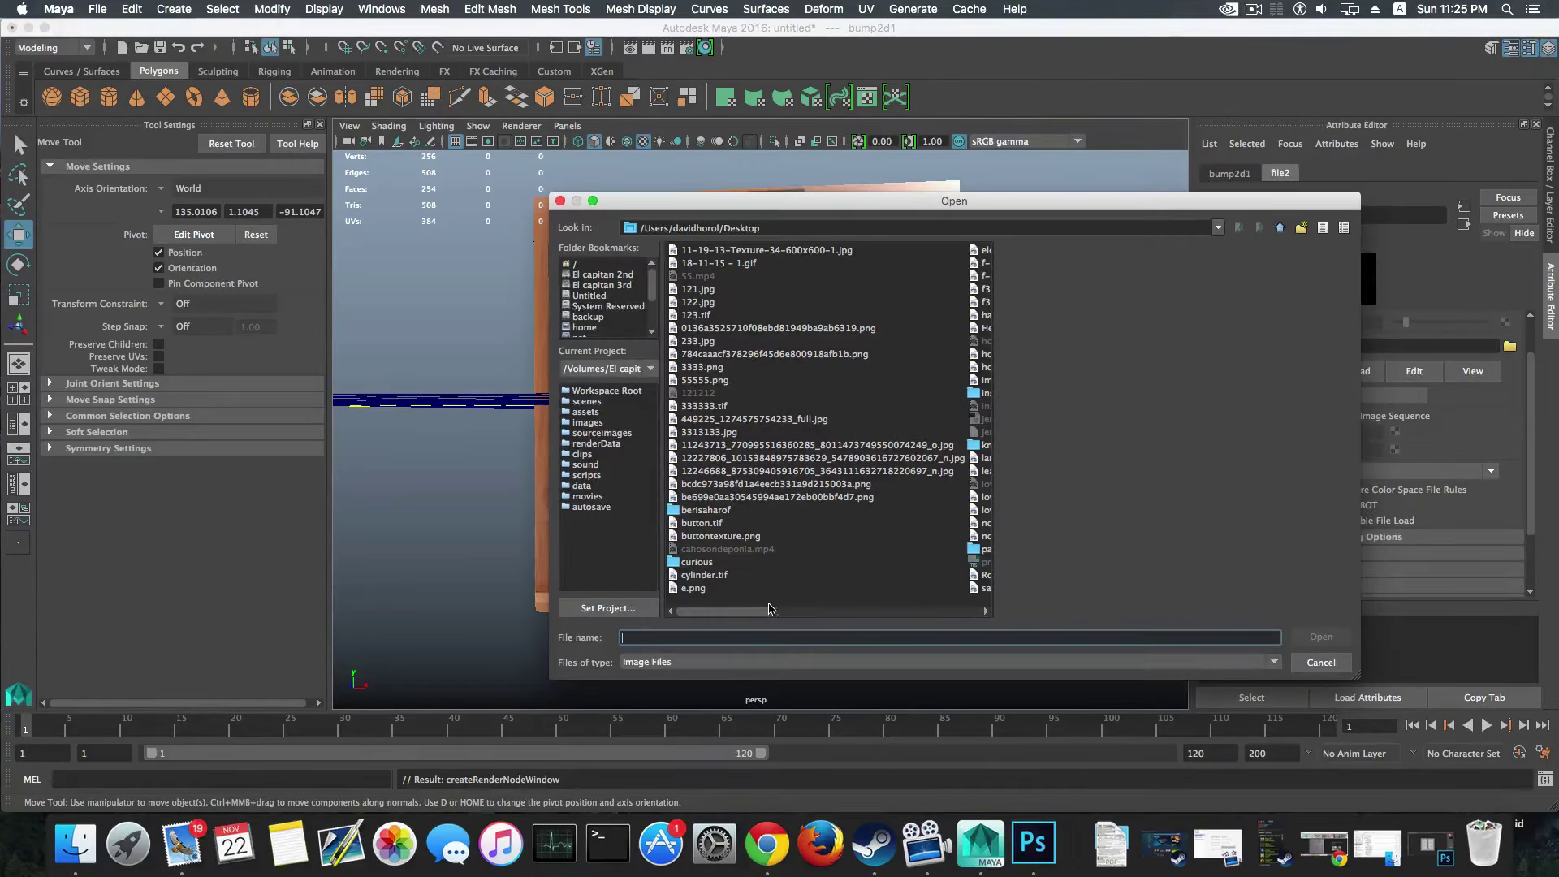
left_click_drag(768, 608, 939, 636)
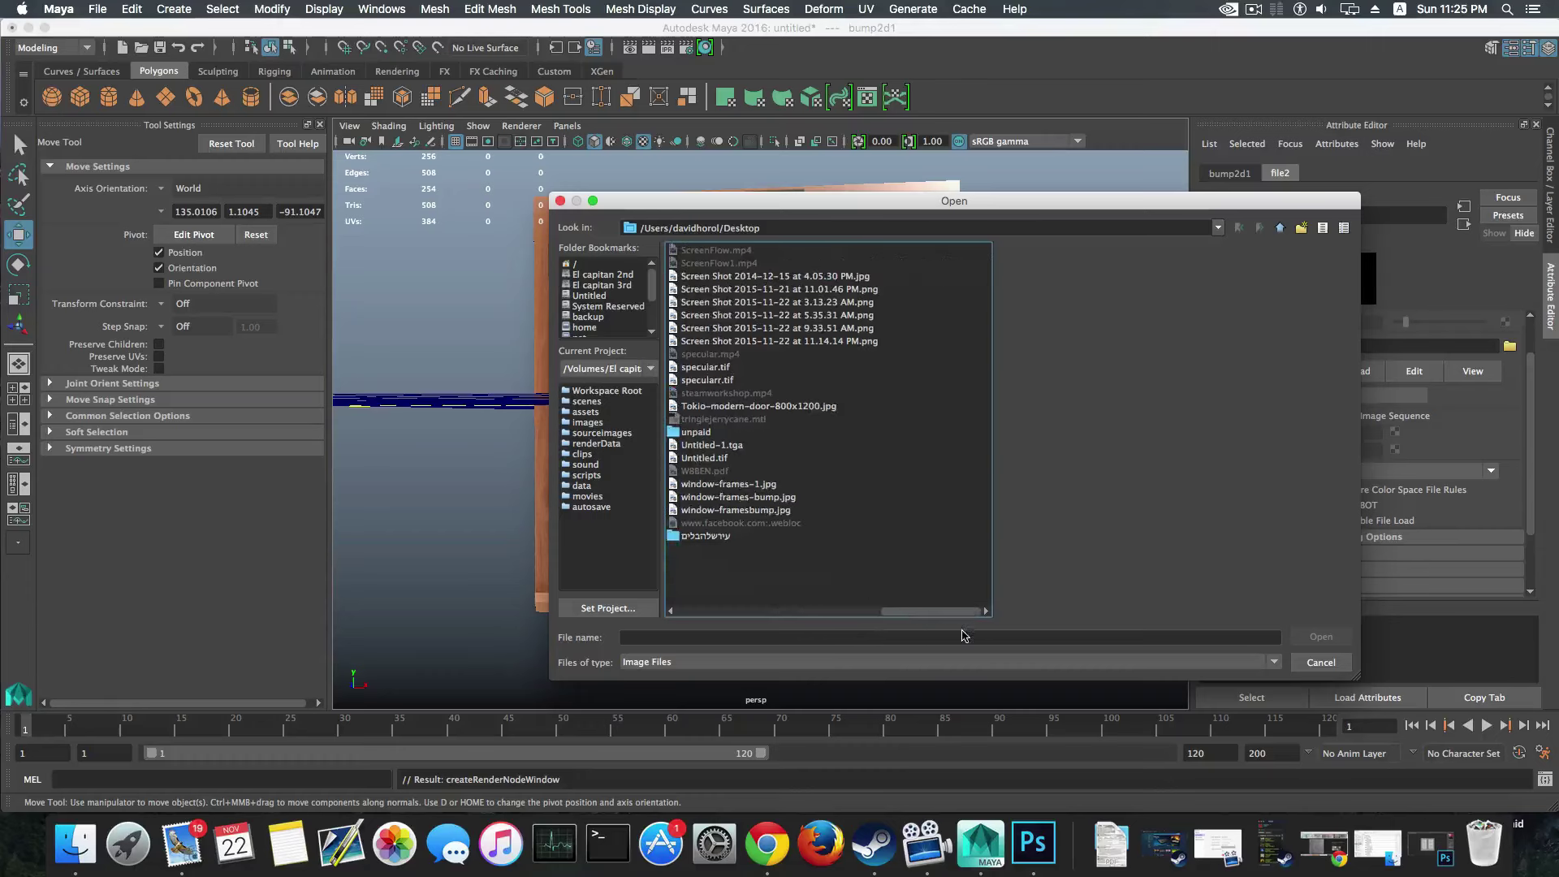
left_click(731, 498)
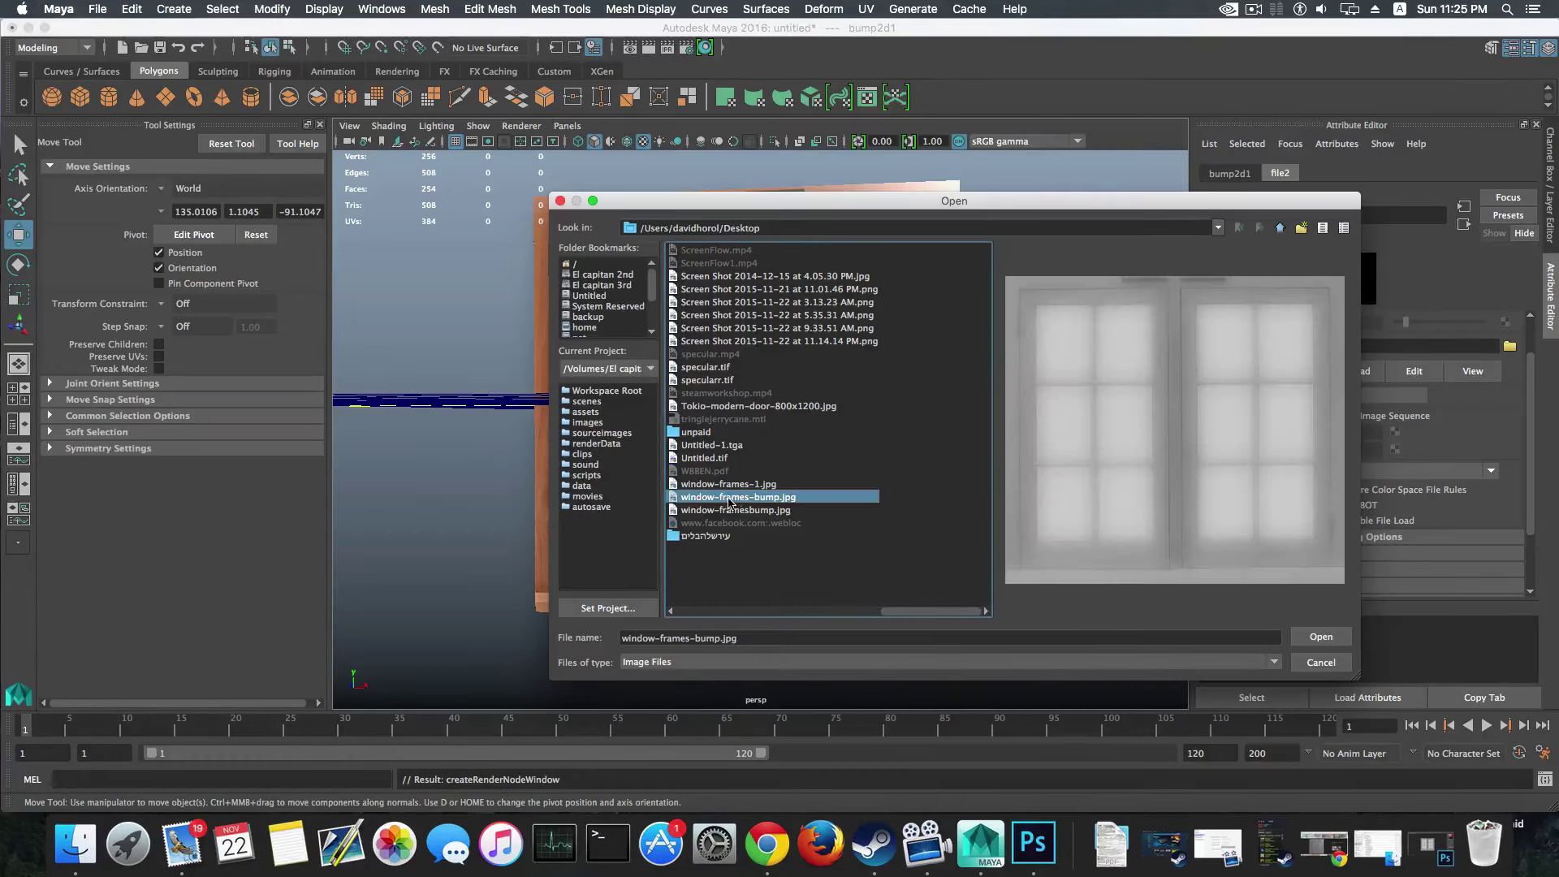
left_click(1323, 640)
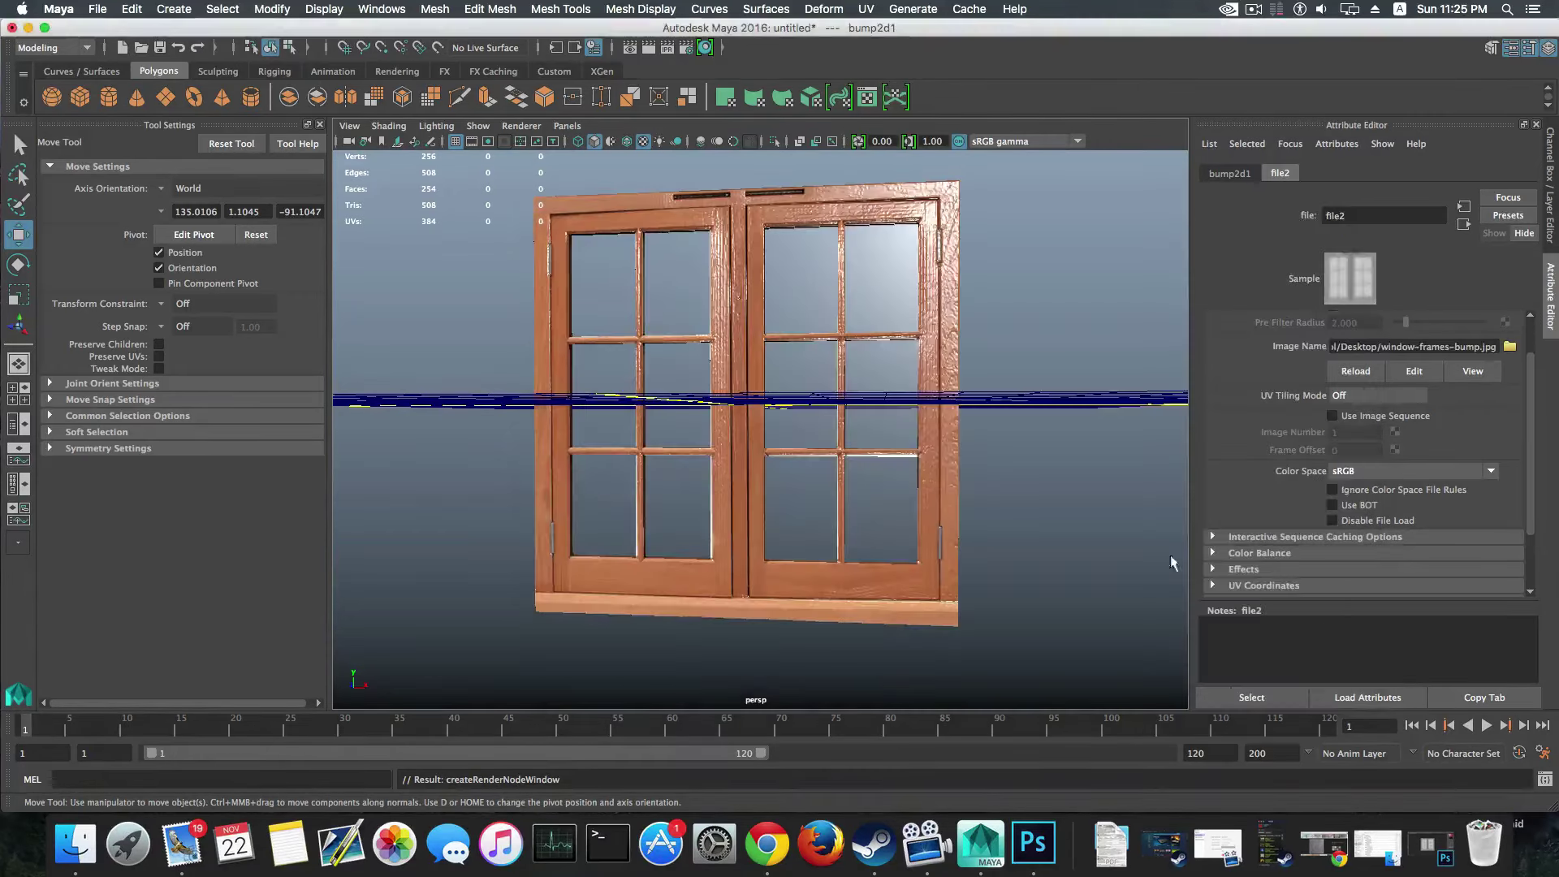
Step: Reselect the frame and set the bump2d1 node's Bump Depth to 0.200
mouse_move(913, 385)
left_mouse_down("alt")
mouse_move(932, 376)
mouse_move(880, 403)
mouse_move(897, 396)
left_mouse_up("alt")
right_click_drag(898, 396, 812, 509, "alt")
left_click(811, 509)
left_click_drag(945, 268, 841, 308, "alt")
left_click_drag(812, 390, 1136, 244, "alt")
left_click(877, 236)
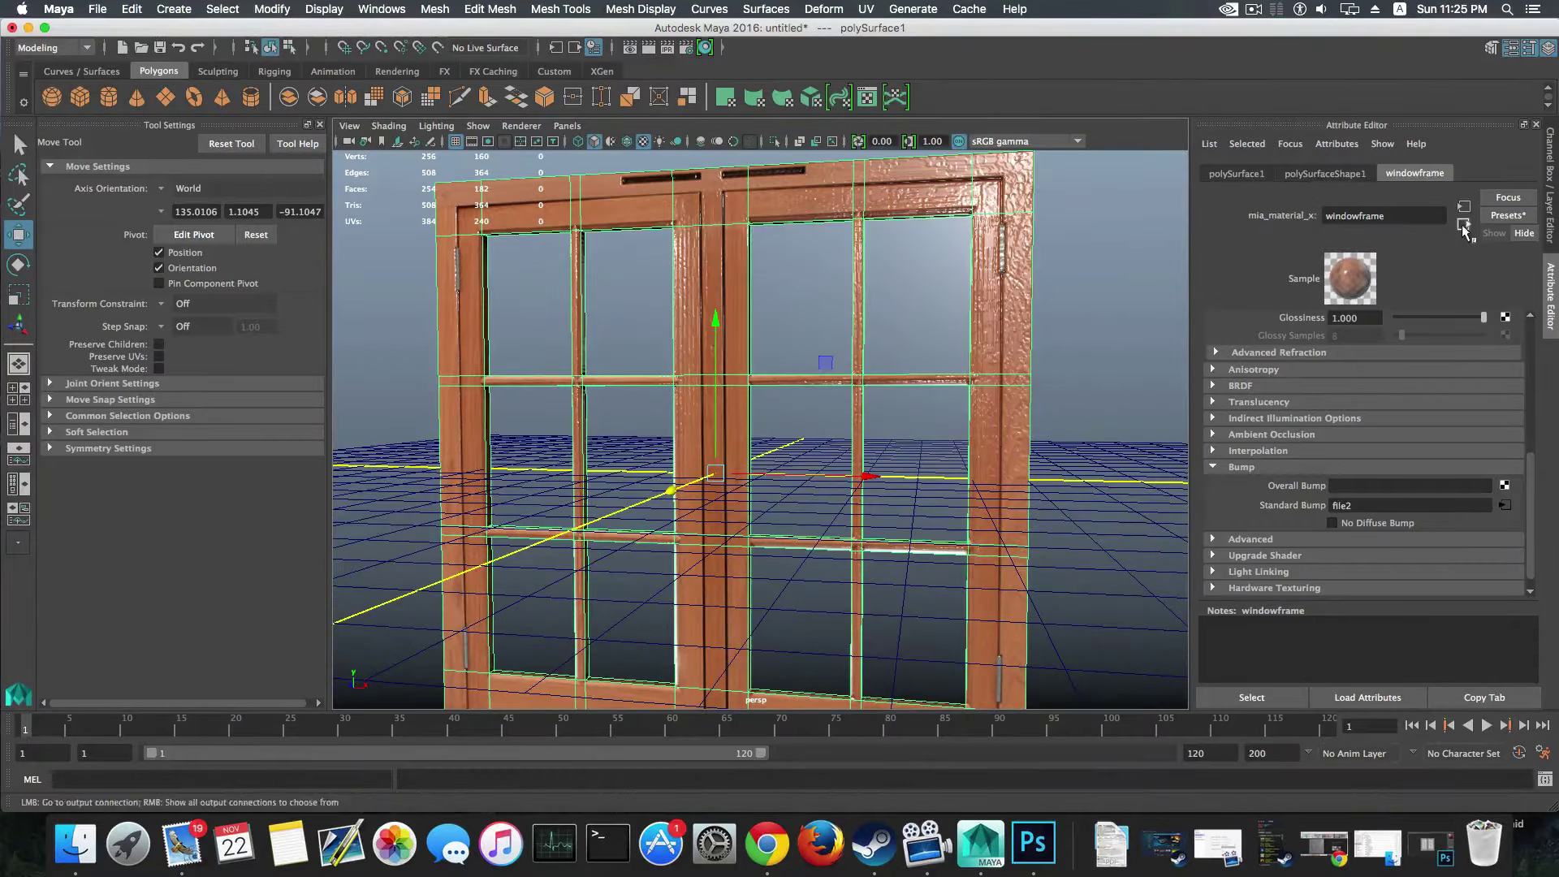
left_click(1504, 506)
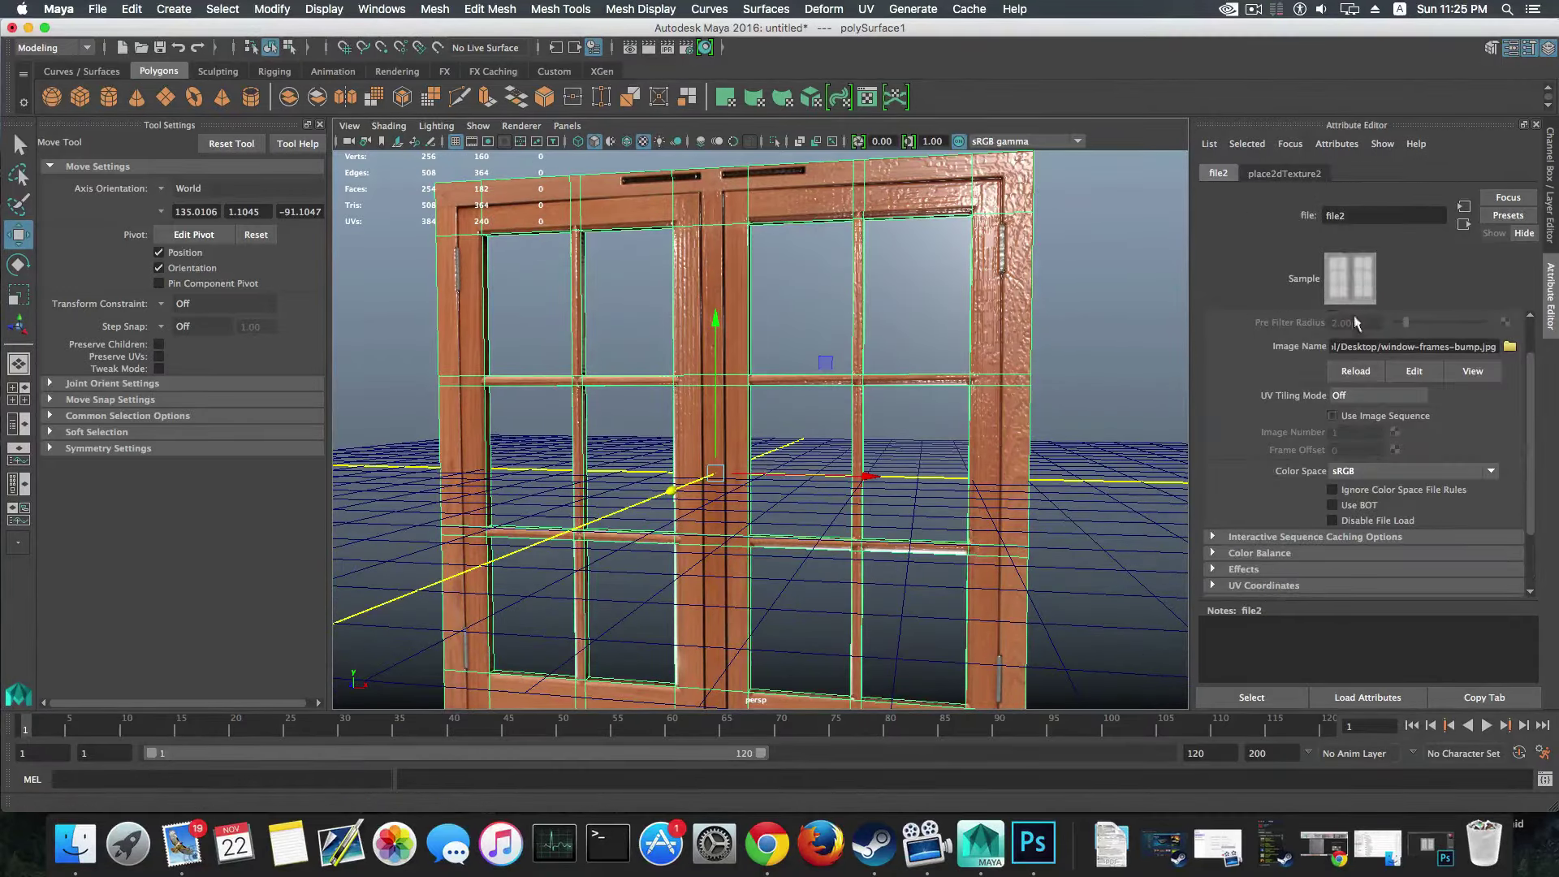
left_click(1464, 224)
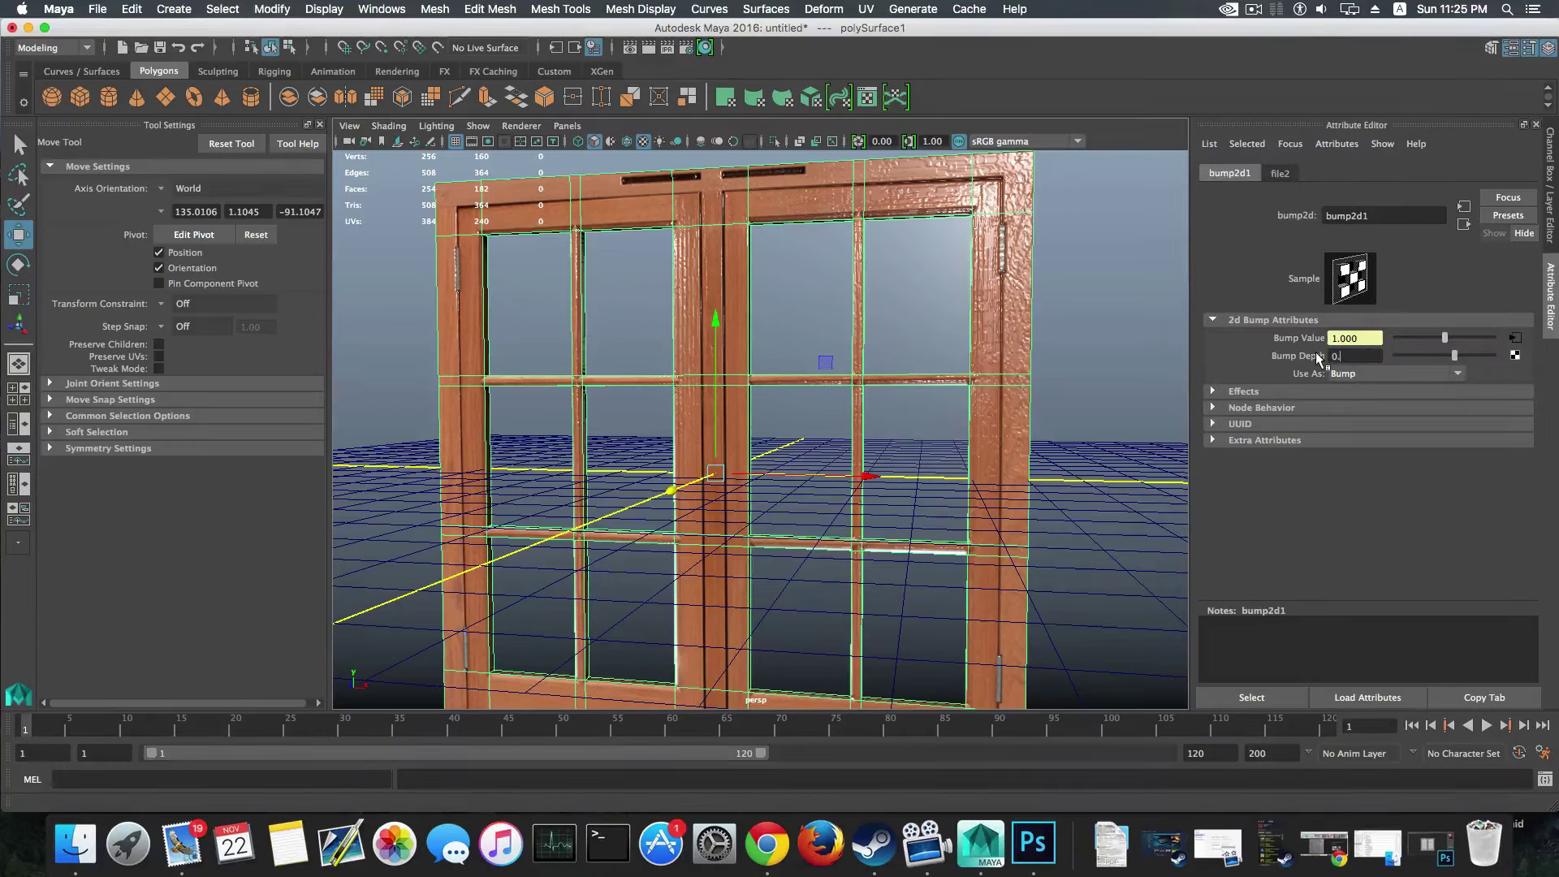
key("Return")
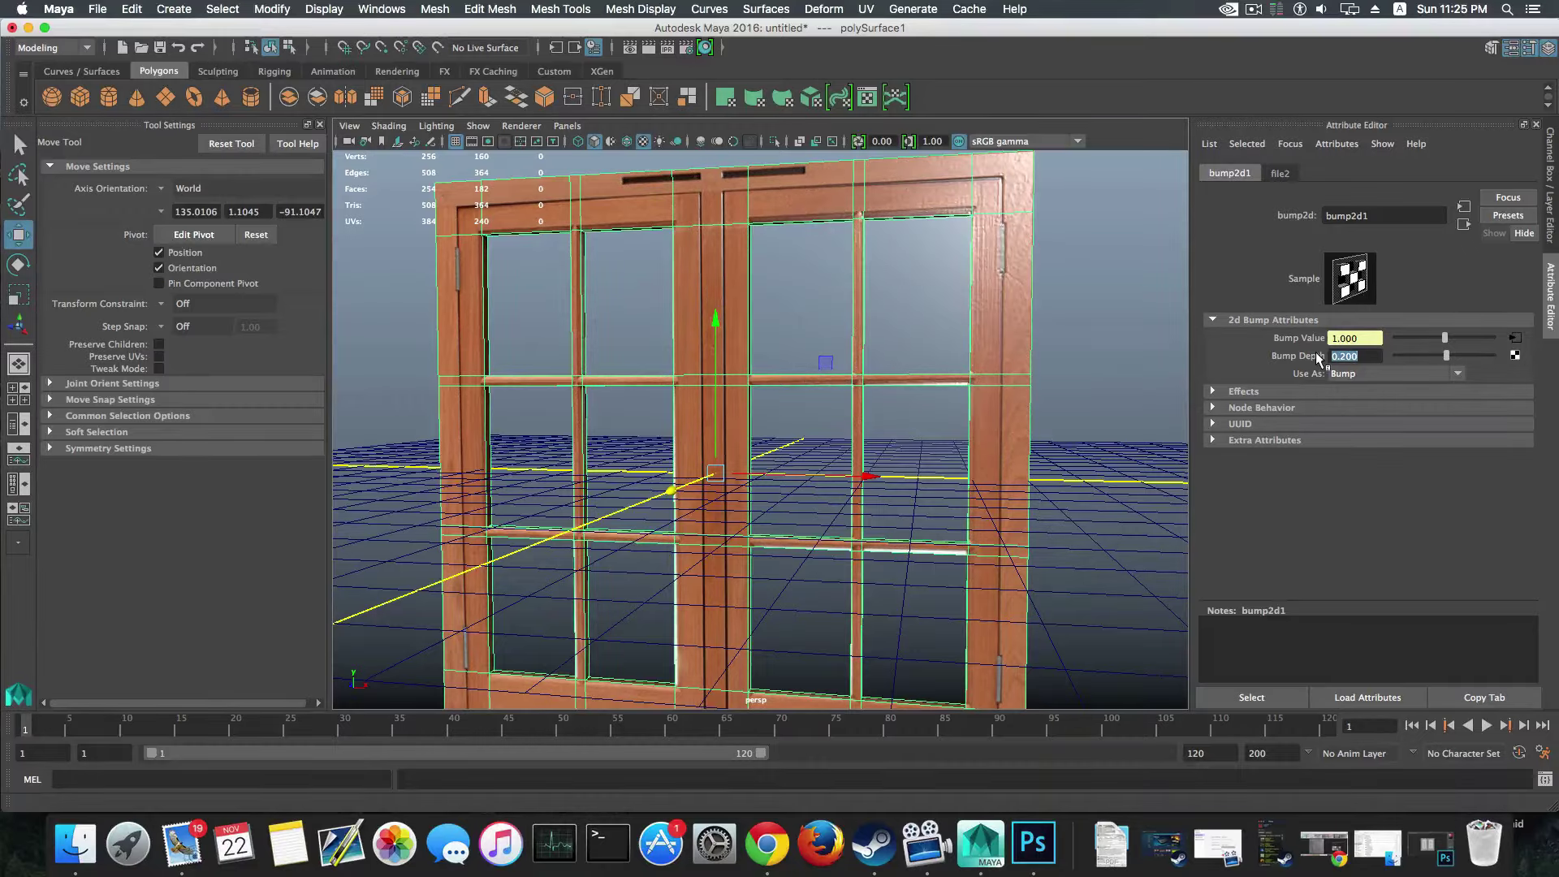
left_click_drag(1136, 317, 1030, 309, "alt")
middle_click_drag(1031, 309, 1023, 248, "alt")
Step: Select the window glass and rename its material mia_material_x2 to 'windows'
left_click_drag(1023, 248, 1009, 331, "alt")
middle_click_drag(1009, 331, 887, 368, "alt")
left_click(887, 369)
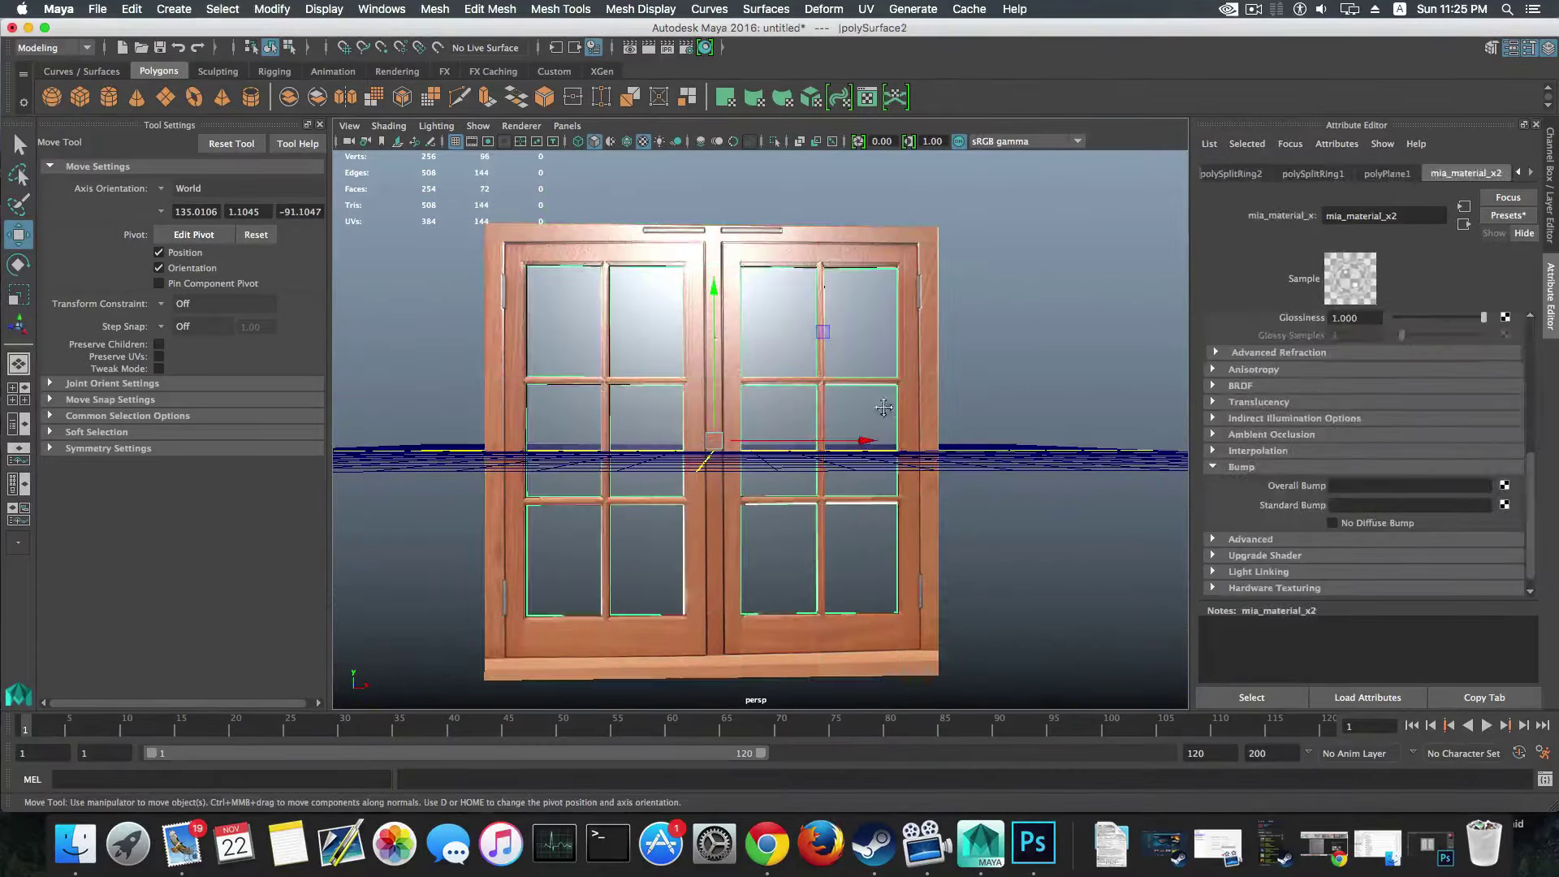
left_click_drag(879, 413, 945, 402, "alt")
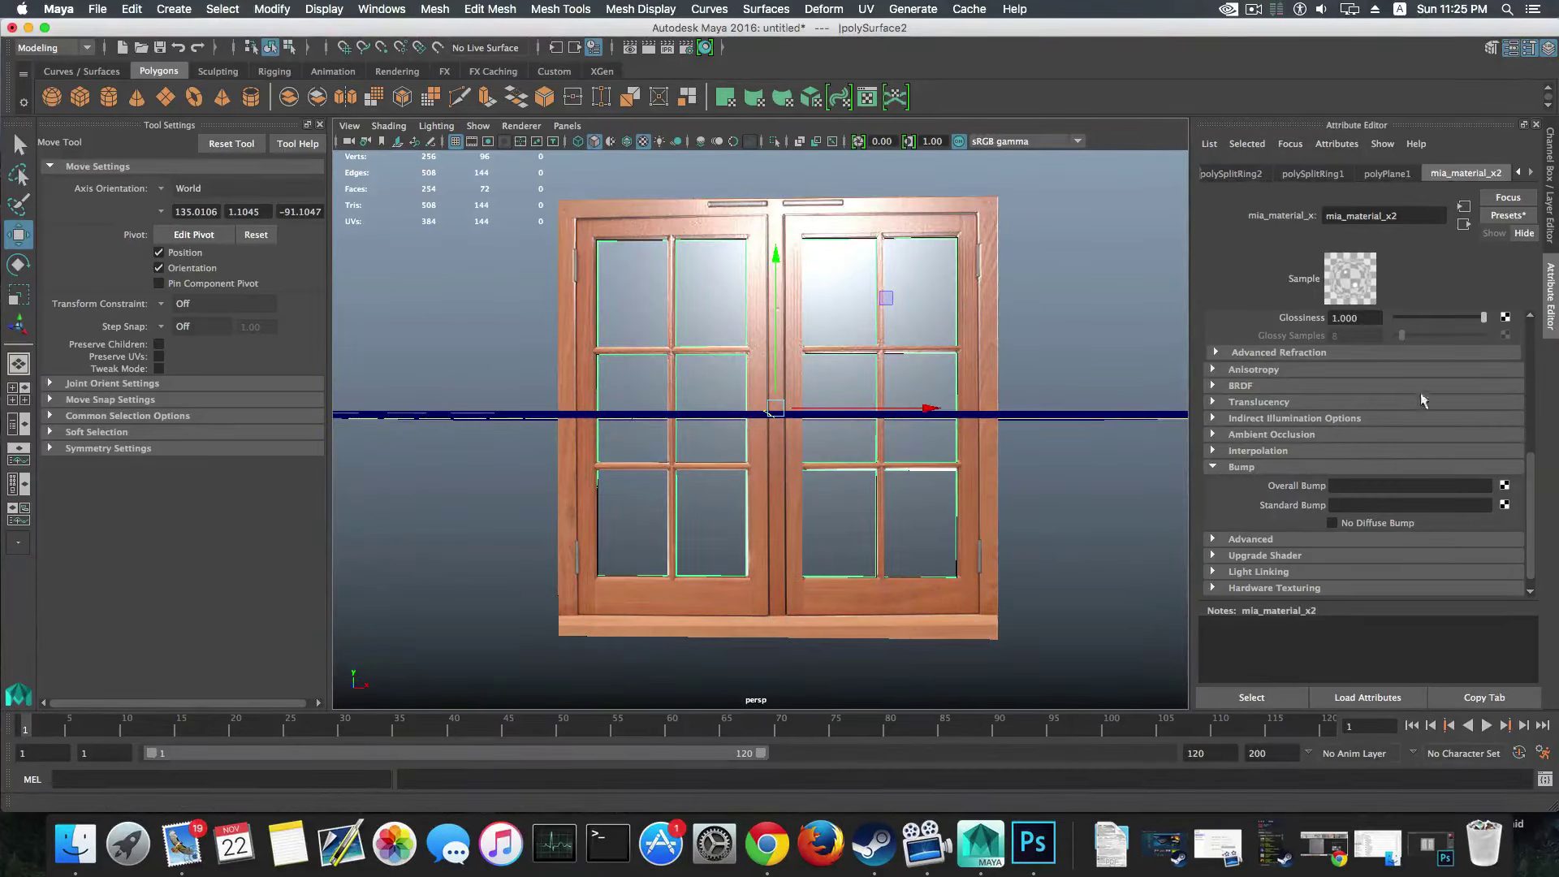
scroll(1361, 372, "up", 3)
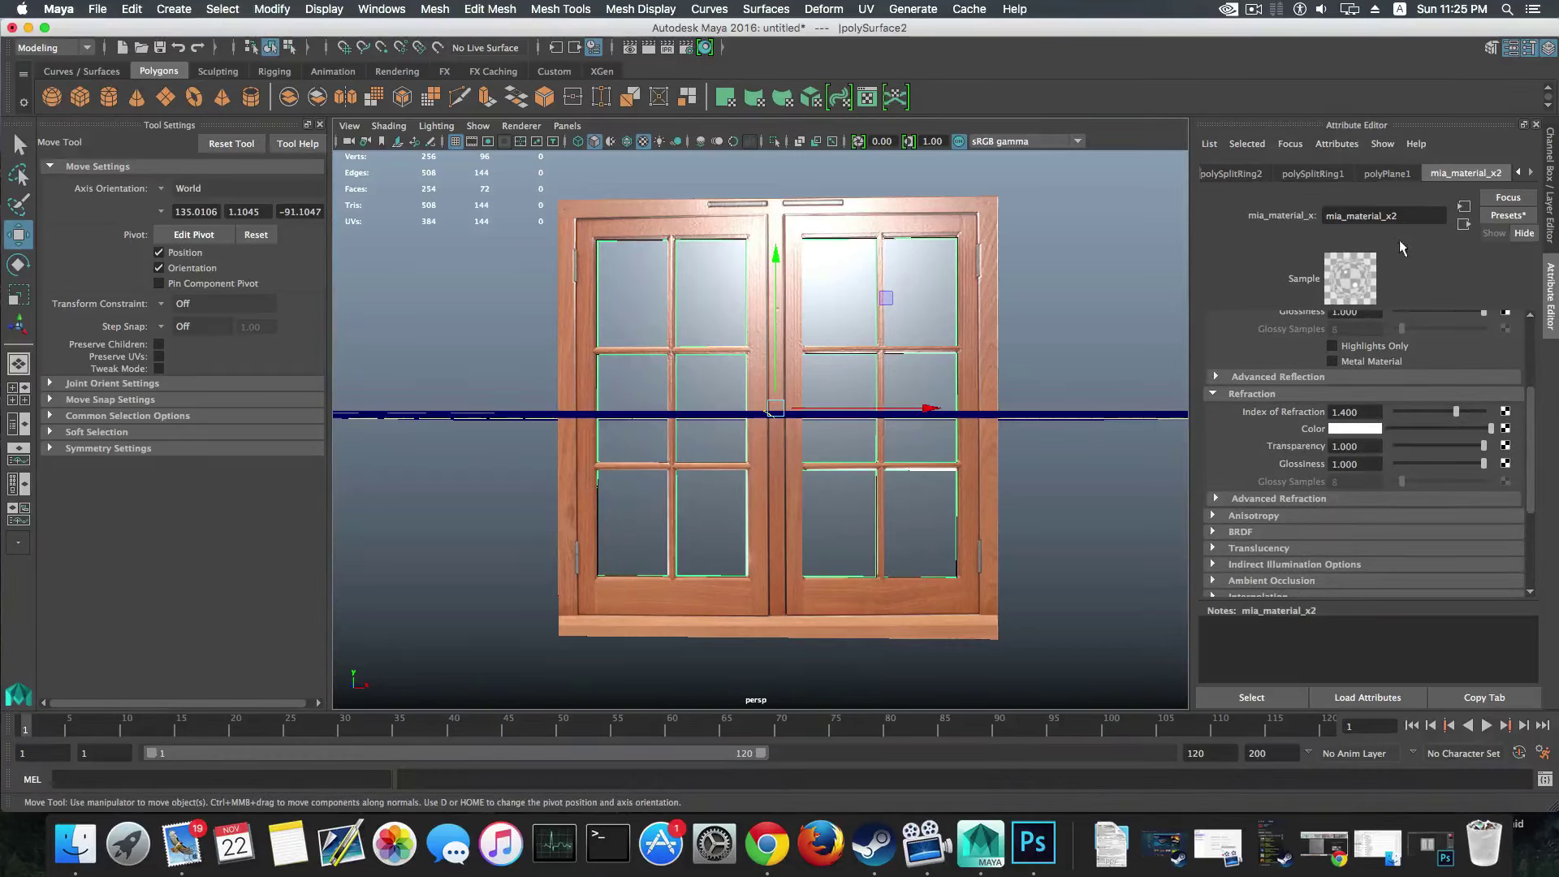
key("Return")
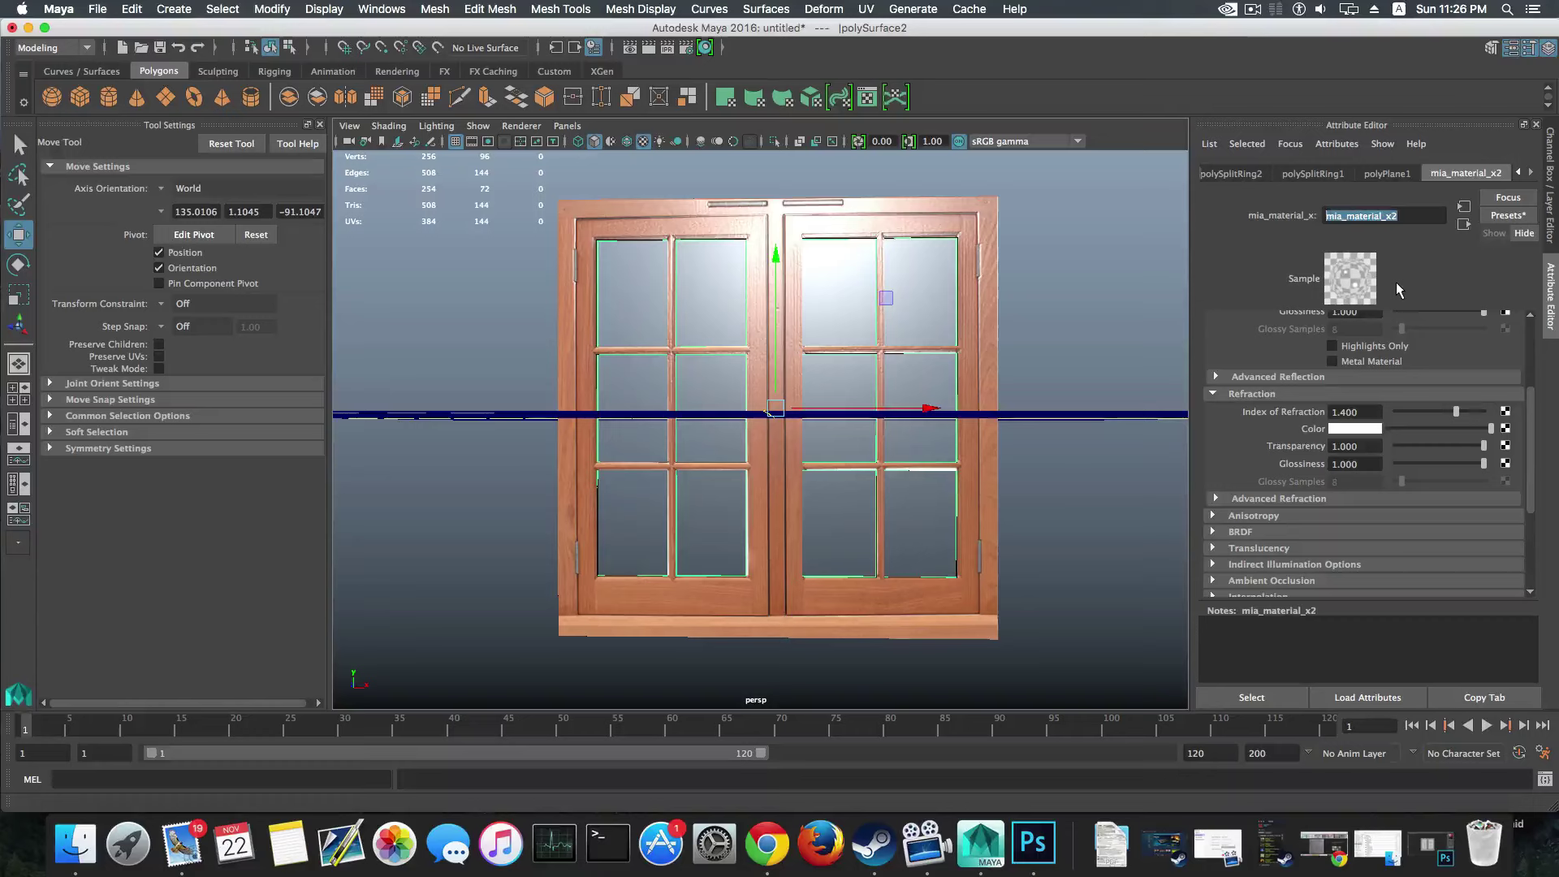
type("windows")
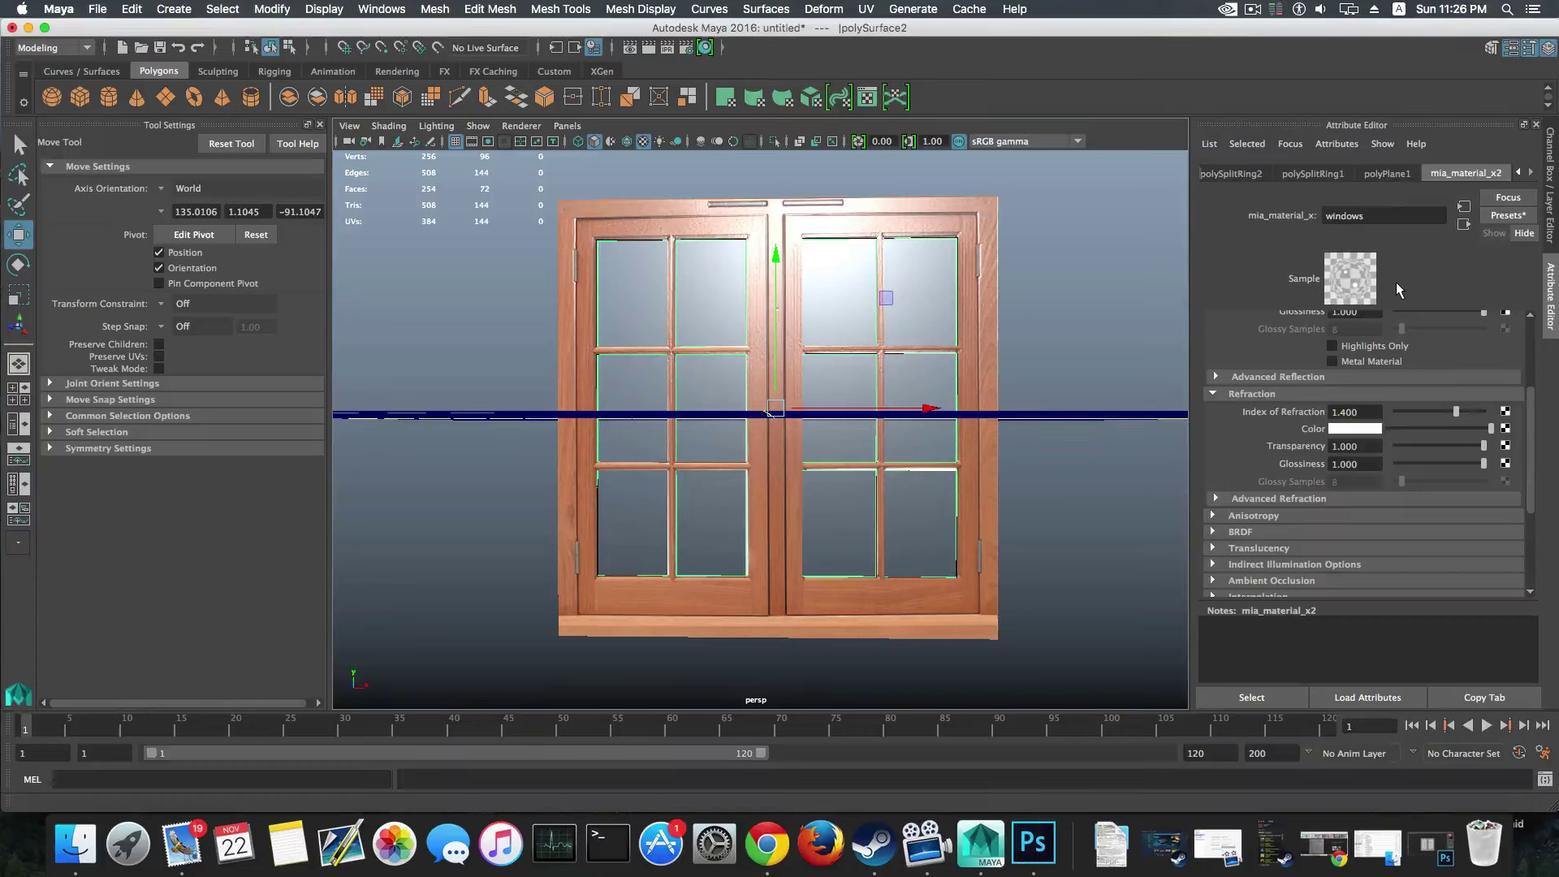
key("Return")
Step: Map a File texture with 11-19-13-Texture-34-600x600-1.jpg to the Reflection Color
scroll(1347, 365, "up", 5)
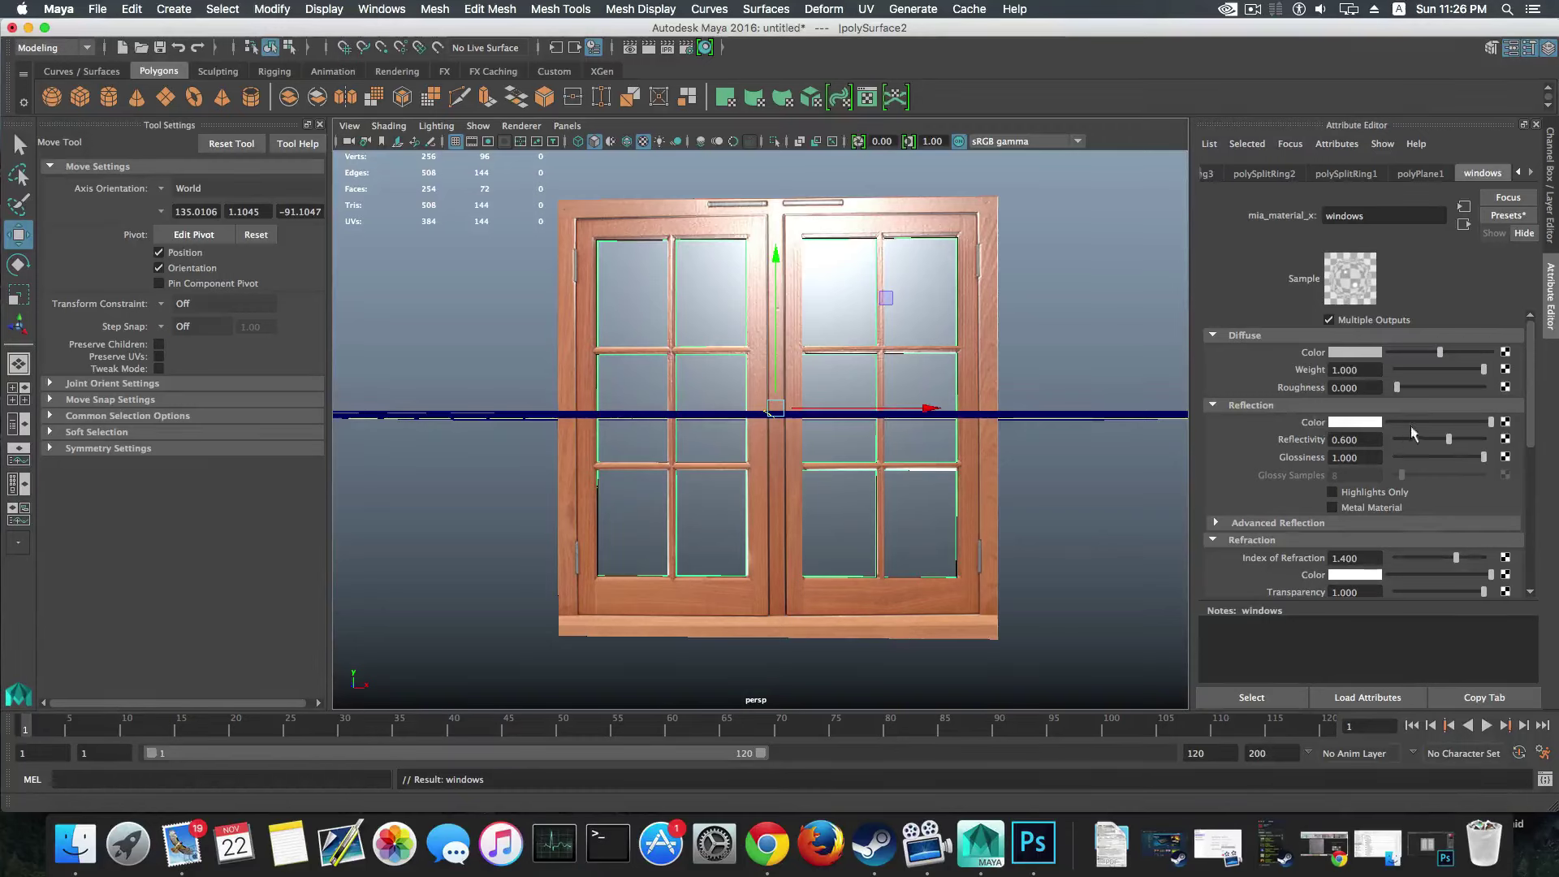
left_click(1504, 423)
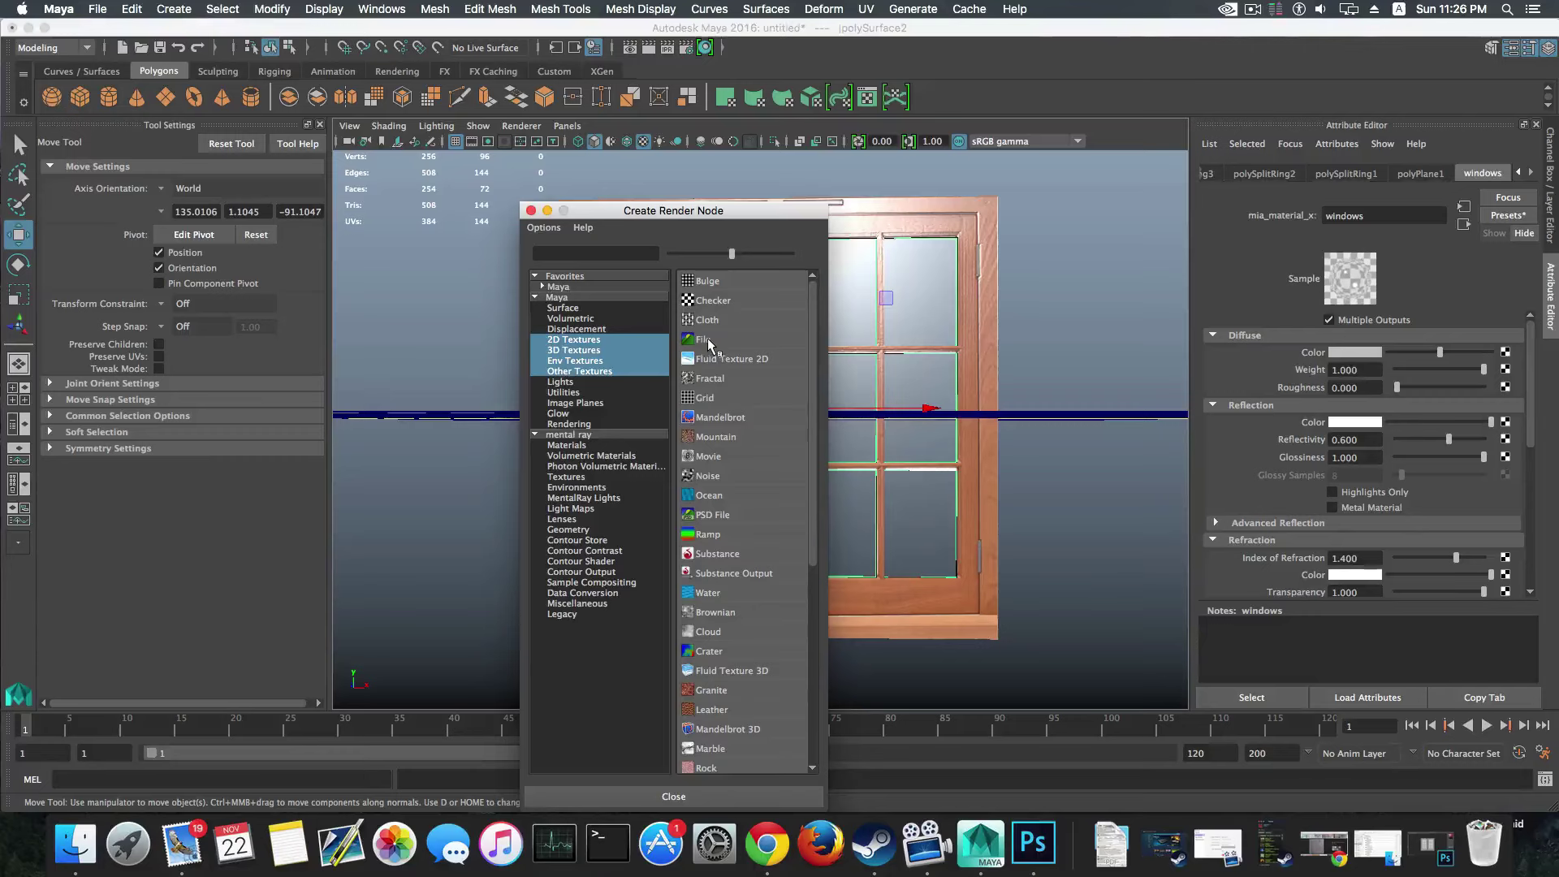
left_click(705, 340)
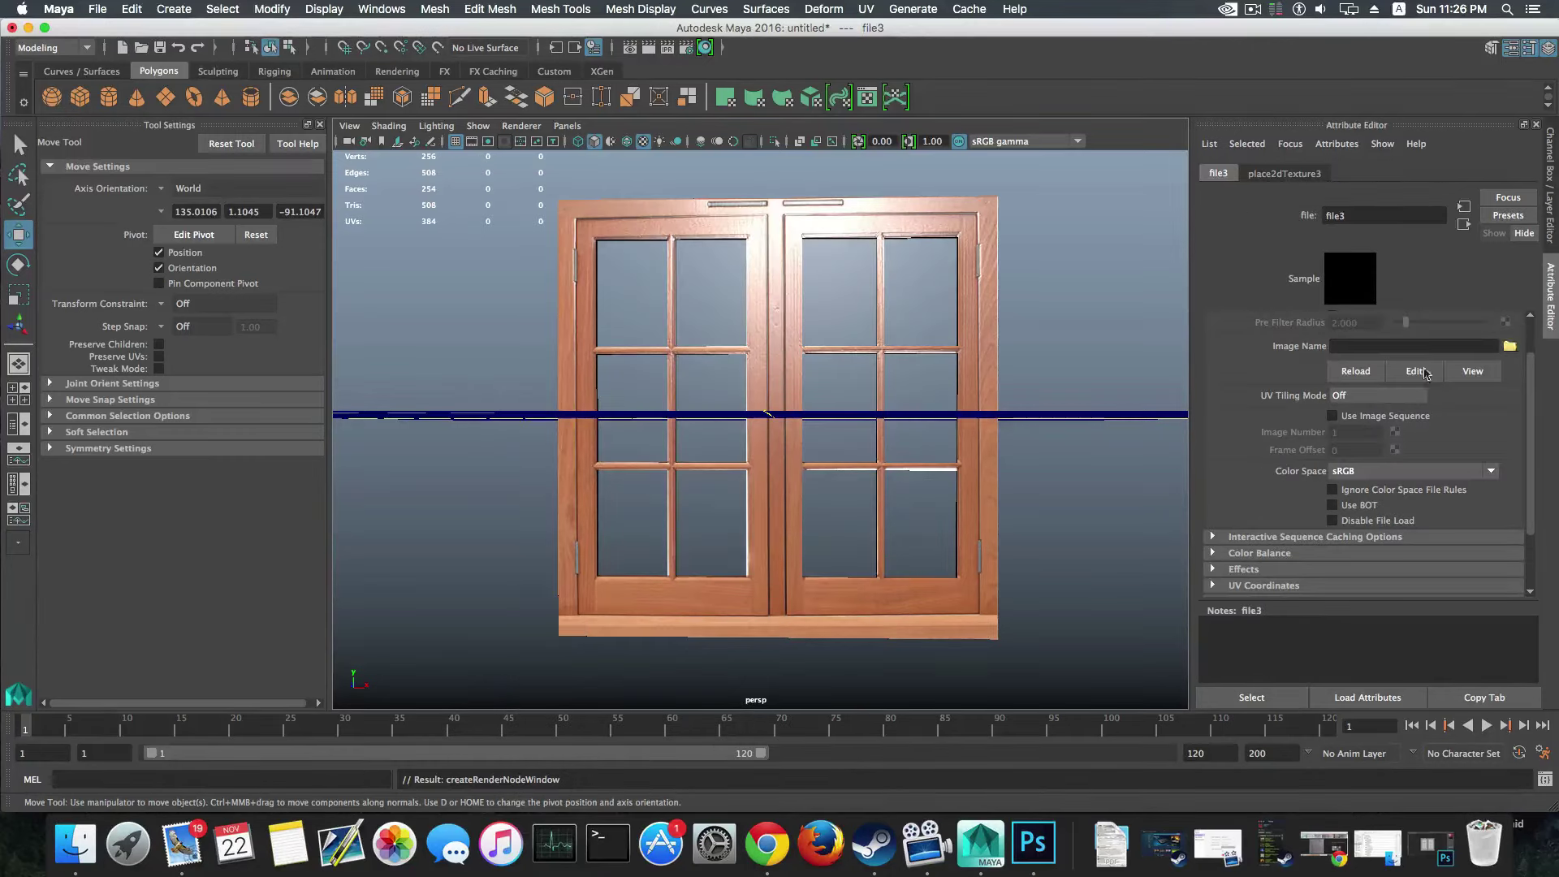
left_click(1509, 346)
mouse_move(736, 617)
left_mouse_down()
mouse_move(846, 620)
mouse_move(747, 618)
left_mouse_up()
left_click(735, 251)
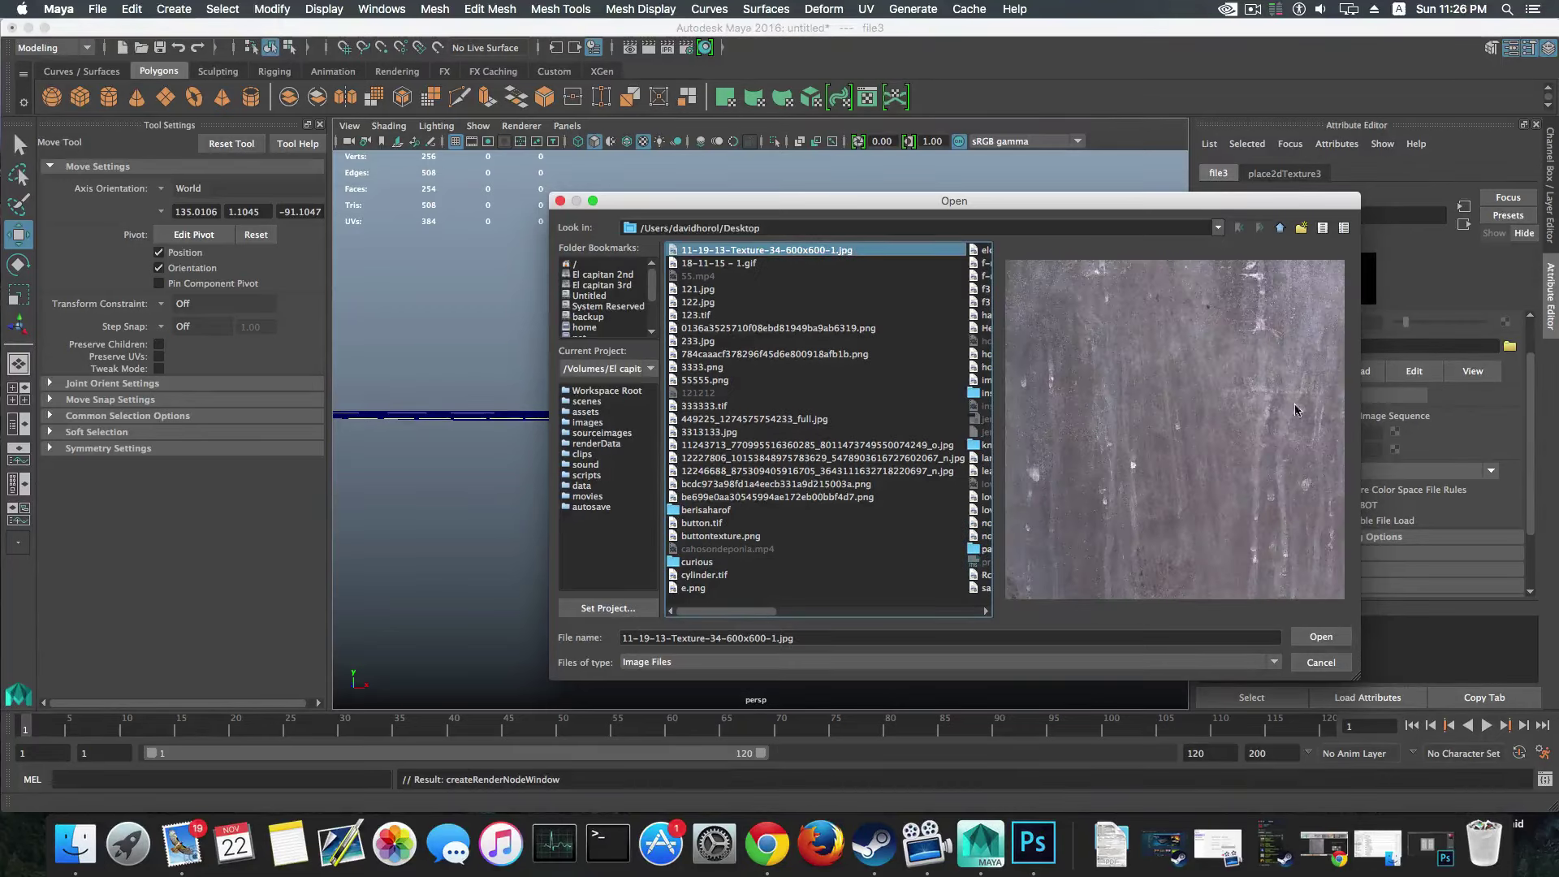
left_click(1320, 638)
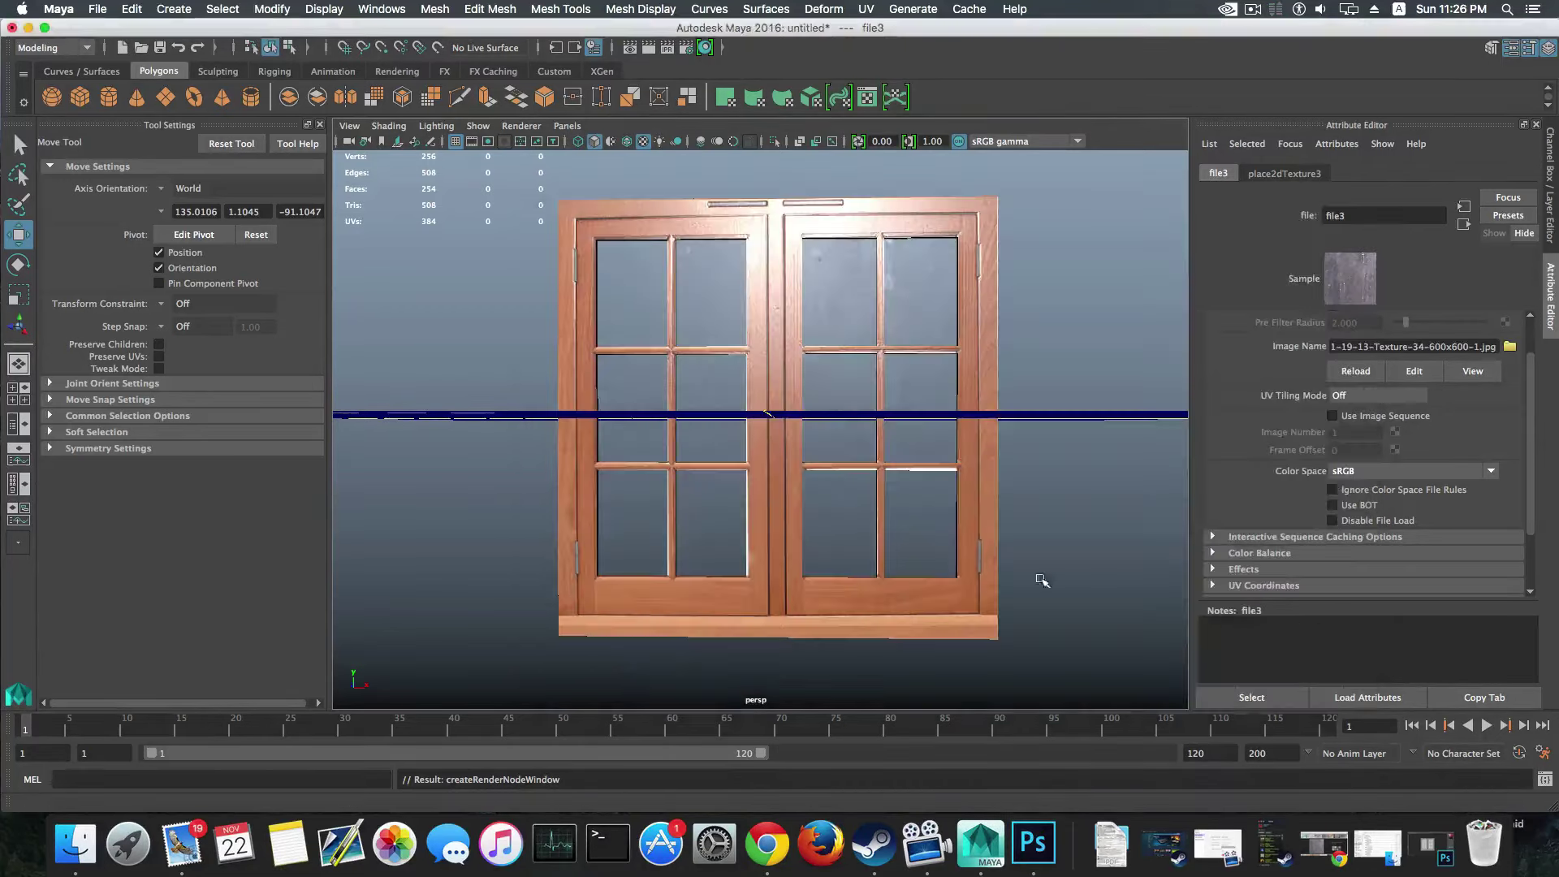
left_click_drag(828, 520, 933, 515, "alt")
right_click_drag(933, 515, 755, 519, "alt")
left_click_drag(755, 519, 628, 551, "alt")
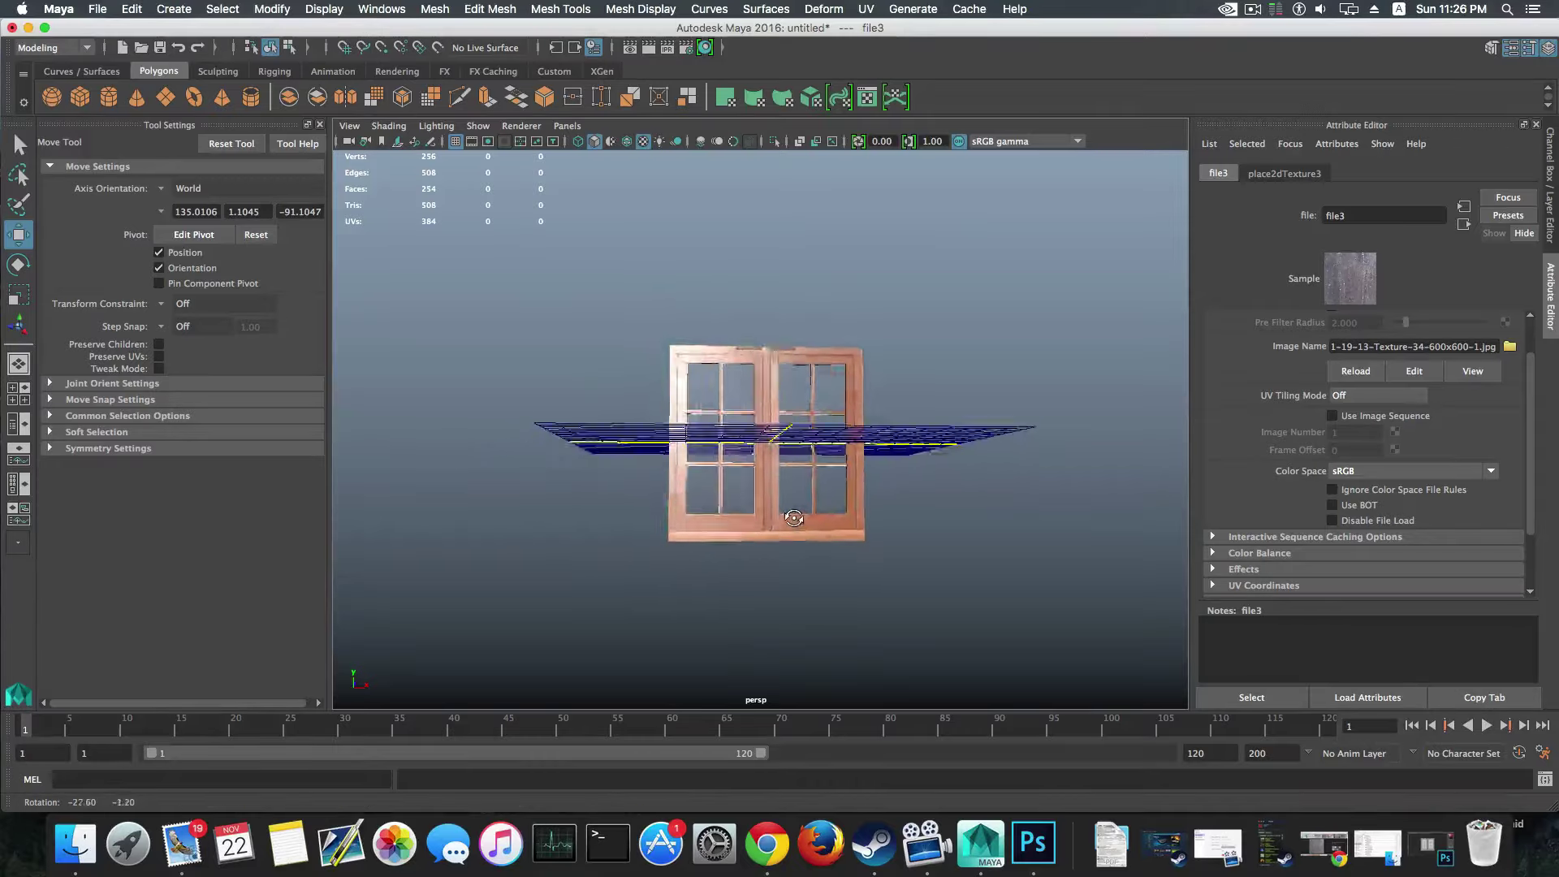
left_click_drag(777, 518, 816, 507, "alt")
right_click_drag(815, 507, 847, 487, "alt")
left_click_drag(846, 487, 858, 485, "alt")
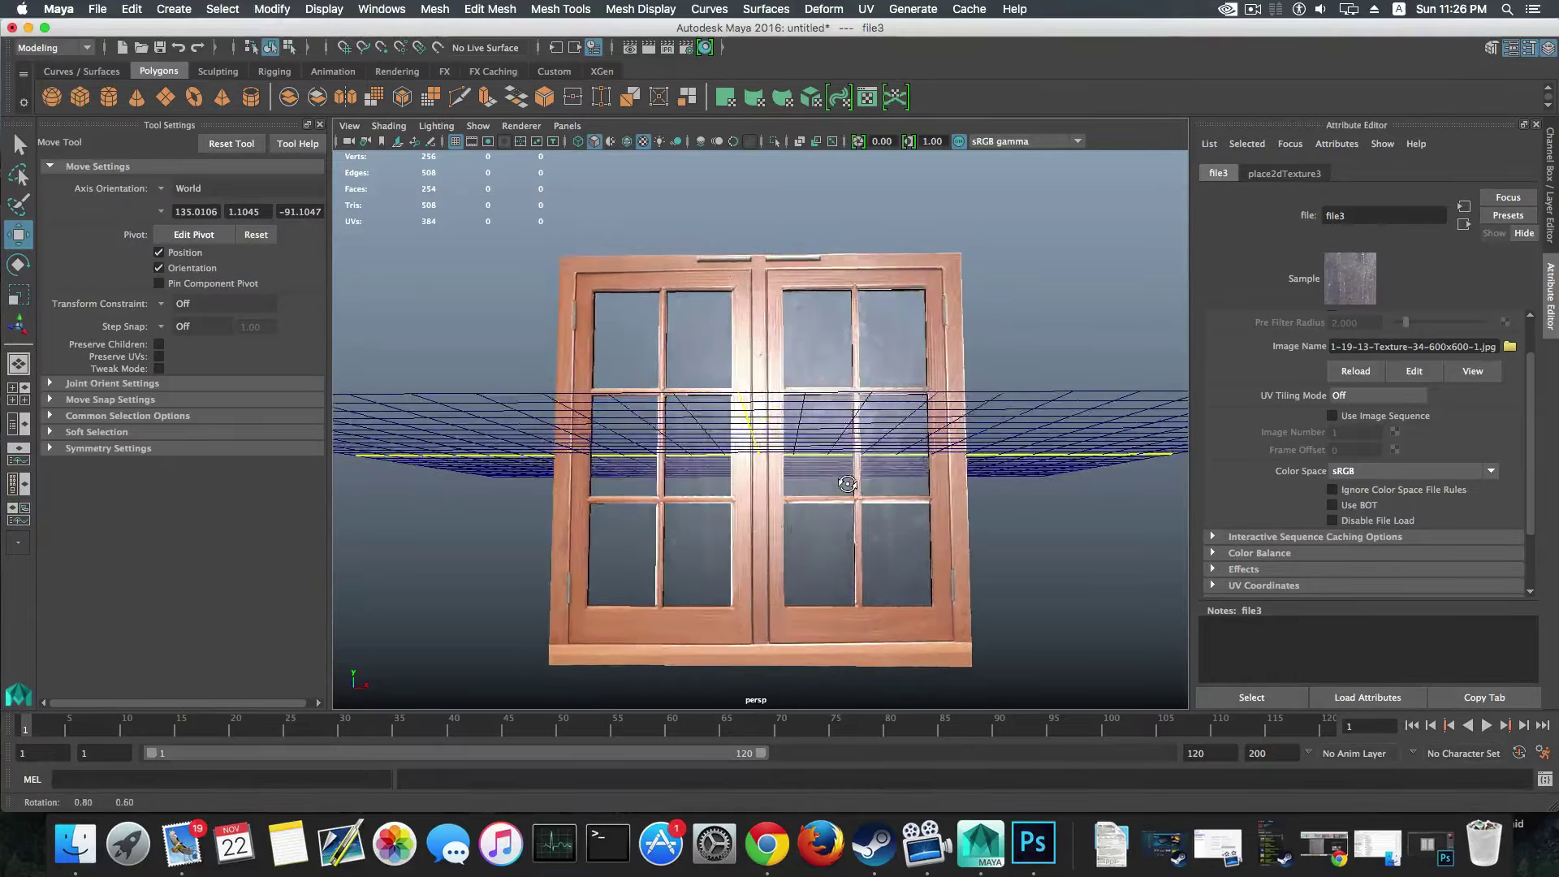
left_click_drag(853, 482, 837, 472, "alt")
right_click_drag(836, 473, 819, 462, "alt")
left_click_drag(819, 462, 890, 439, "alt")
scroll(887, 397, "down", 5)
scroll(868, 360, "up", 5)
scroll(787, 414, "down", 5)
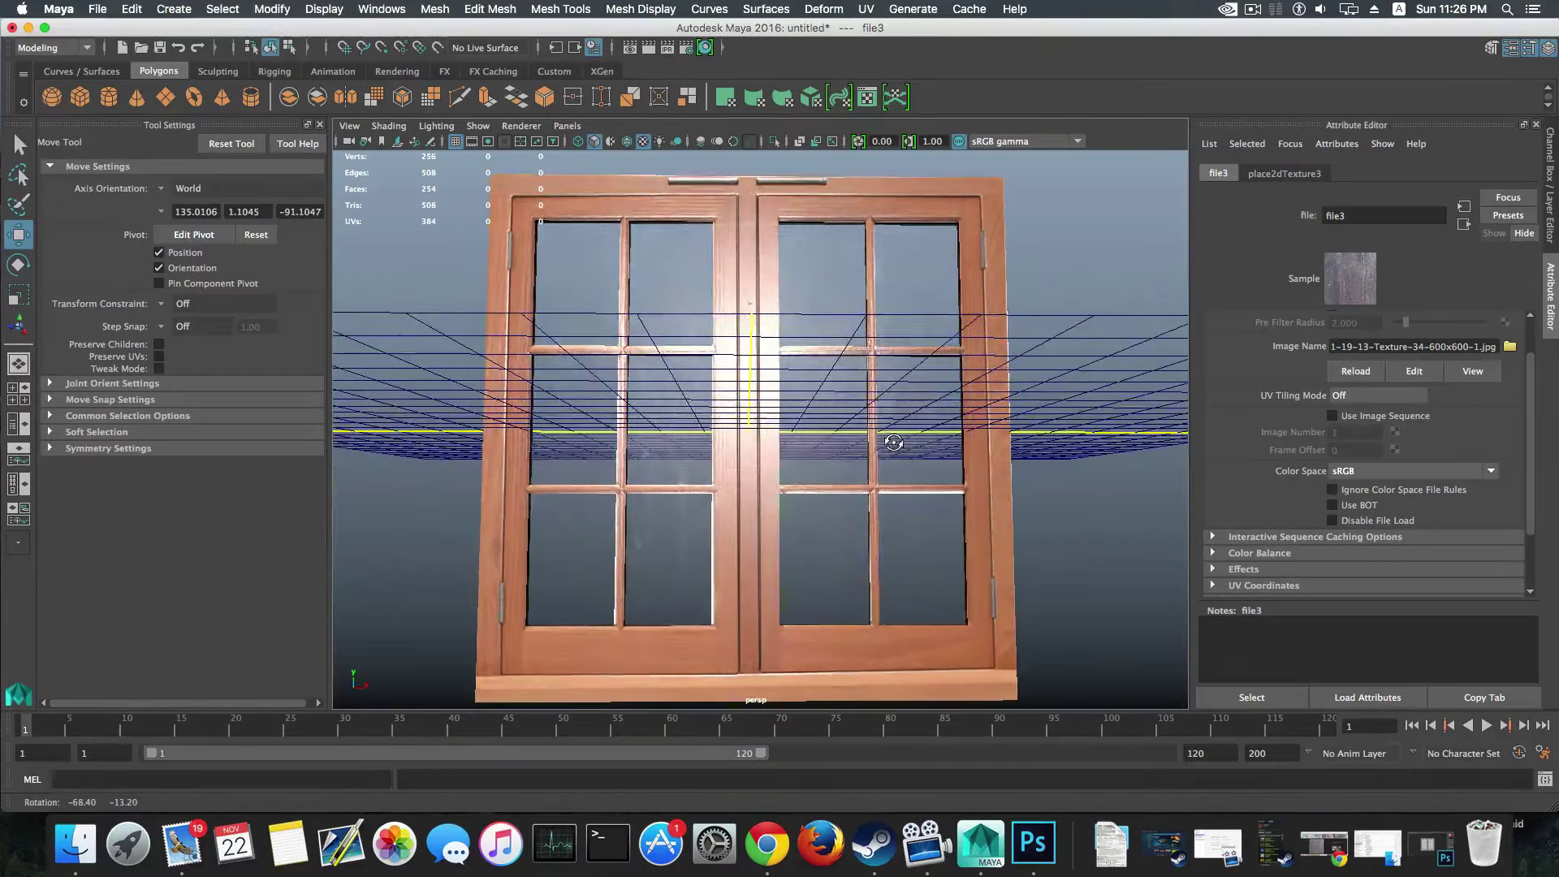
left_click_drag(787, 414, 897, 378, "alt")
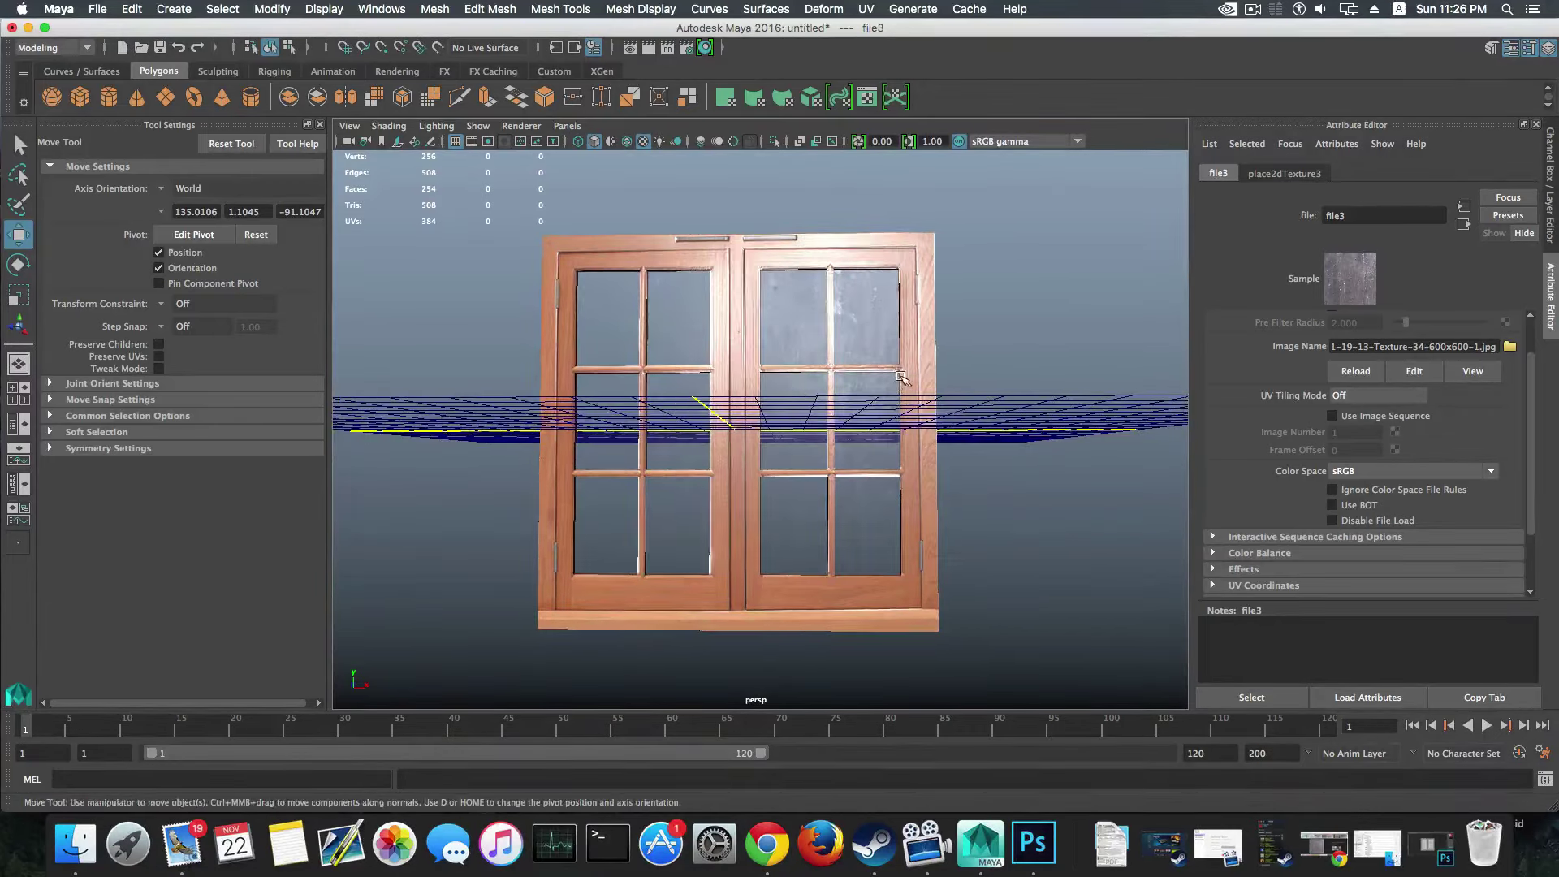
Step: Add mental ray image-based lighting to the scene from the Render Settings
left_click(686, 47)
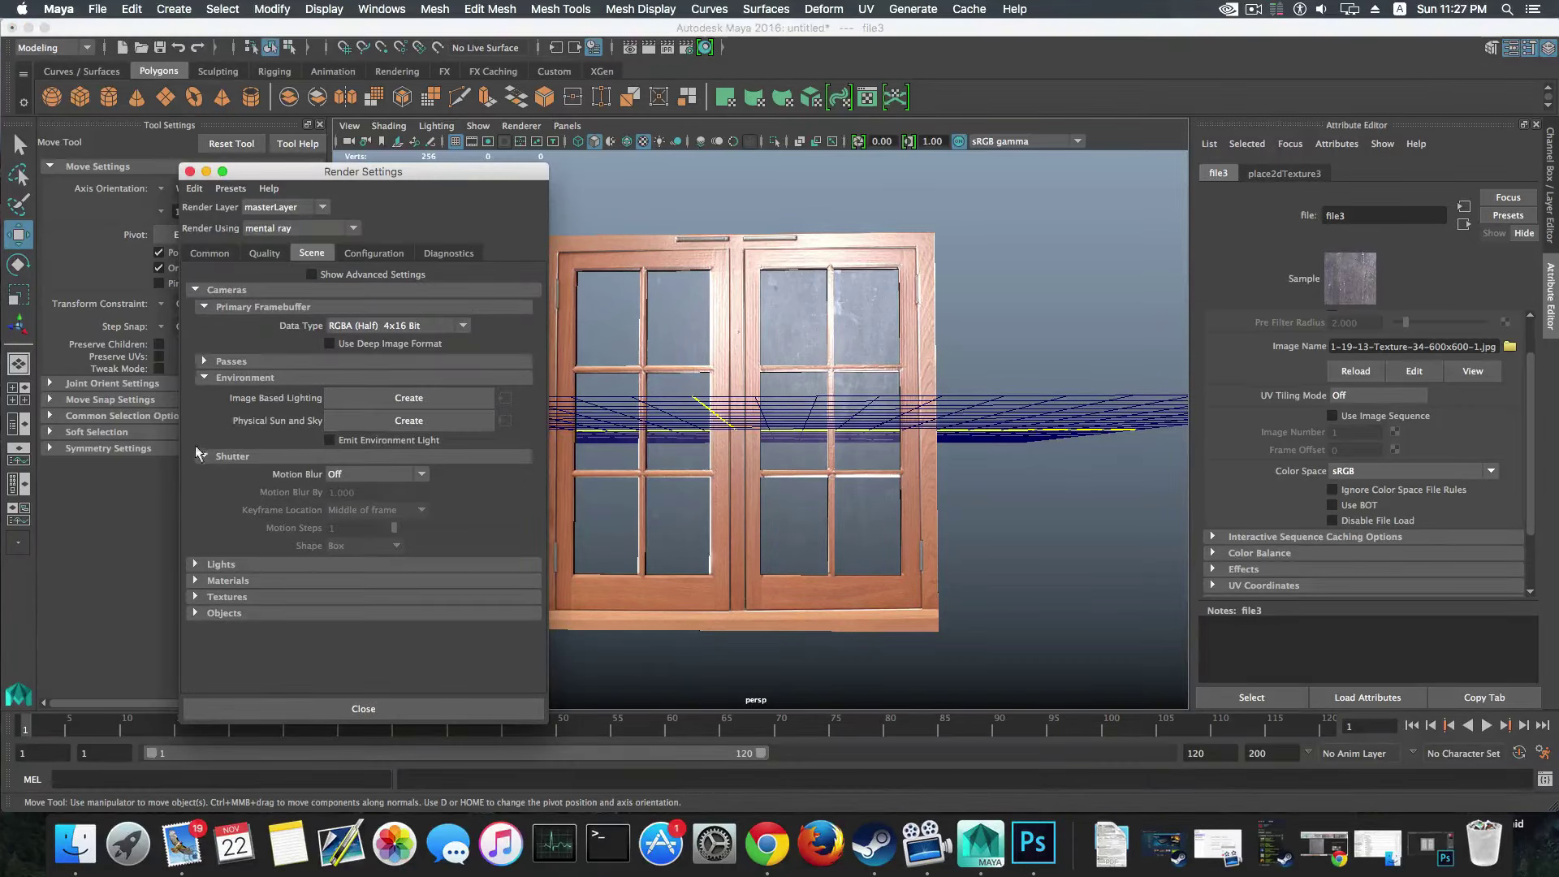
left_click(358, 395)
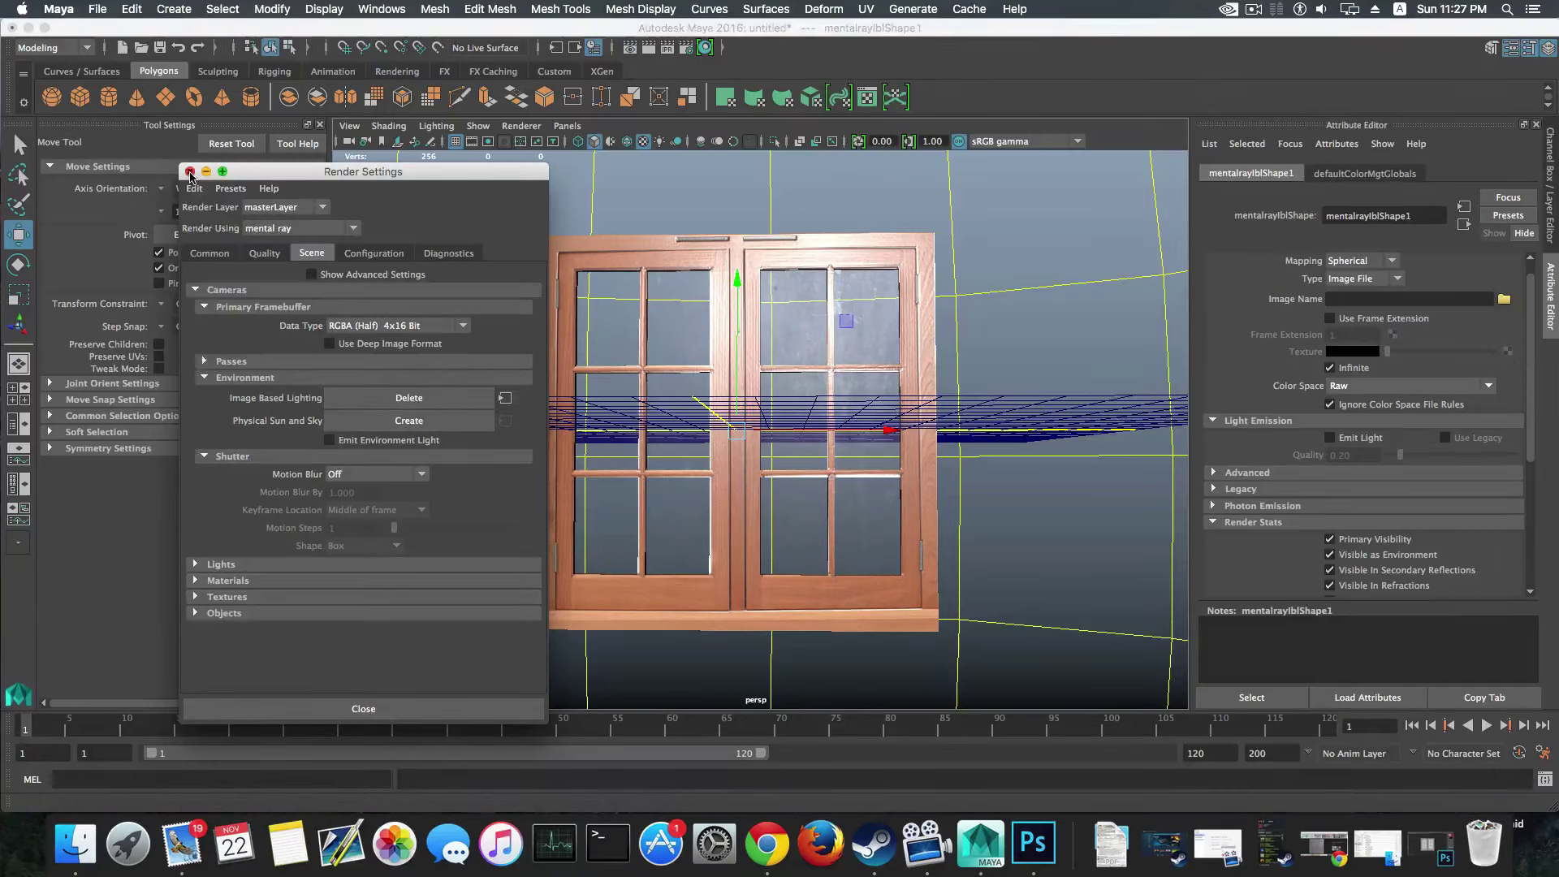
left_click(186, 171)
scroll(944, 456, "down", 5)
scroll(944, 456, "down", 5)
scroll(944, 459, "up", 5)
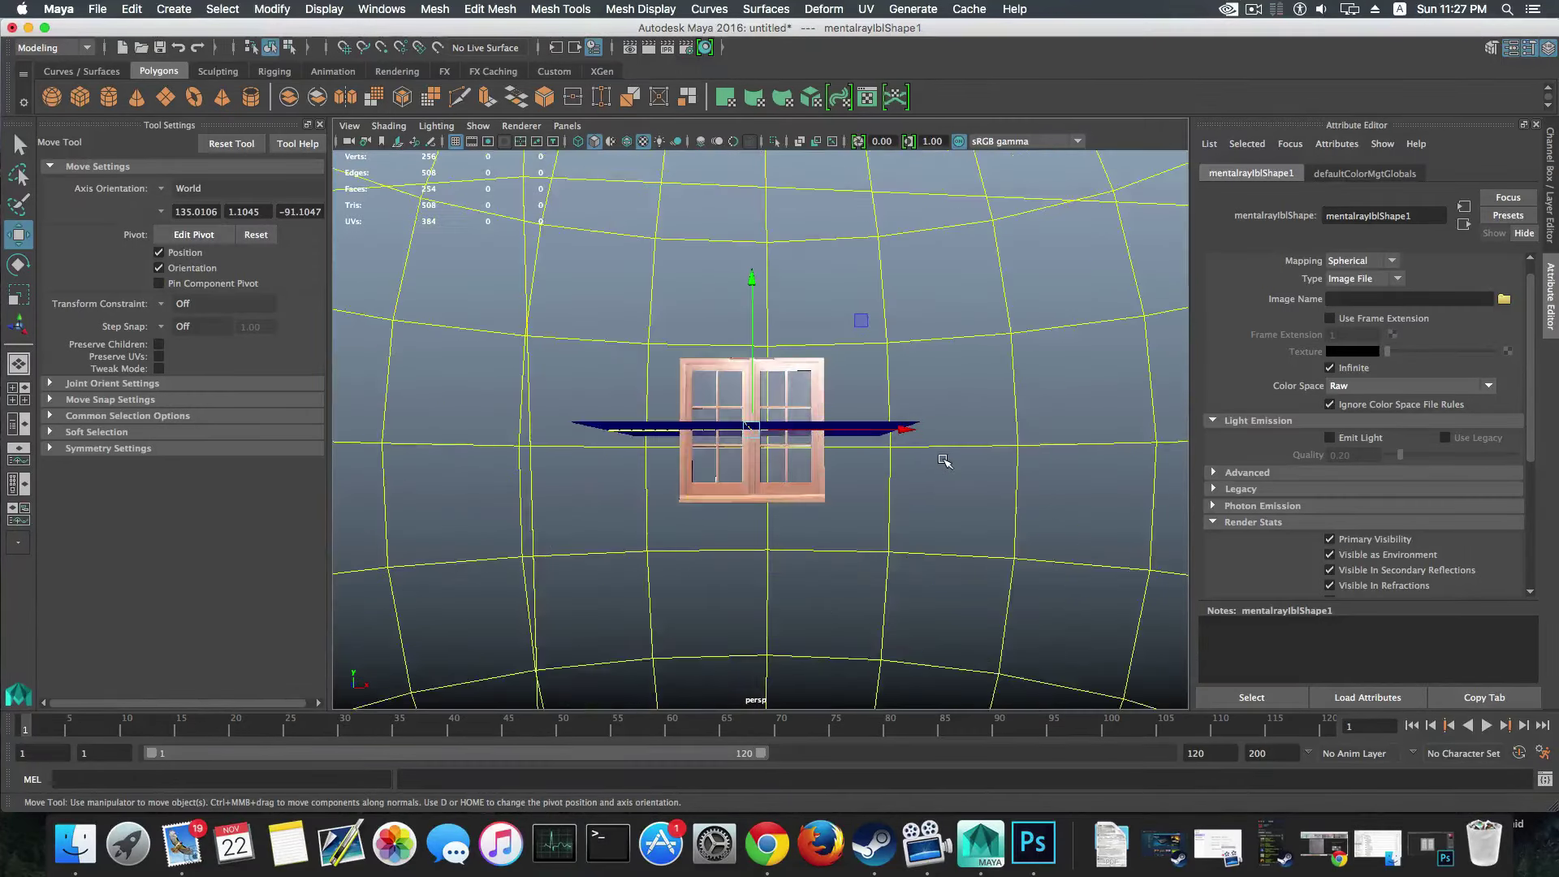
Step: Load HDR_040_Field.hdr as the IBL sphere's environment image
left_click(1503, 300)
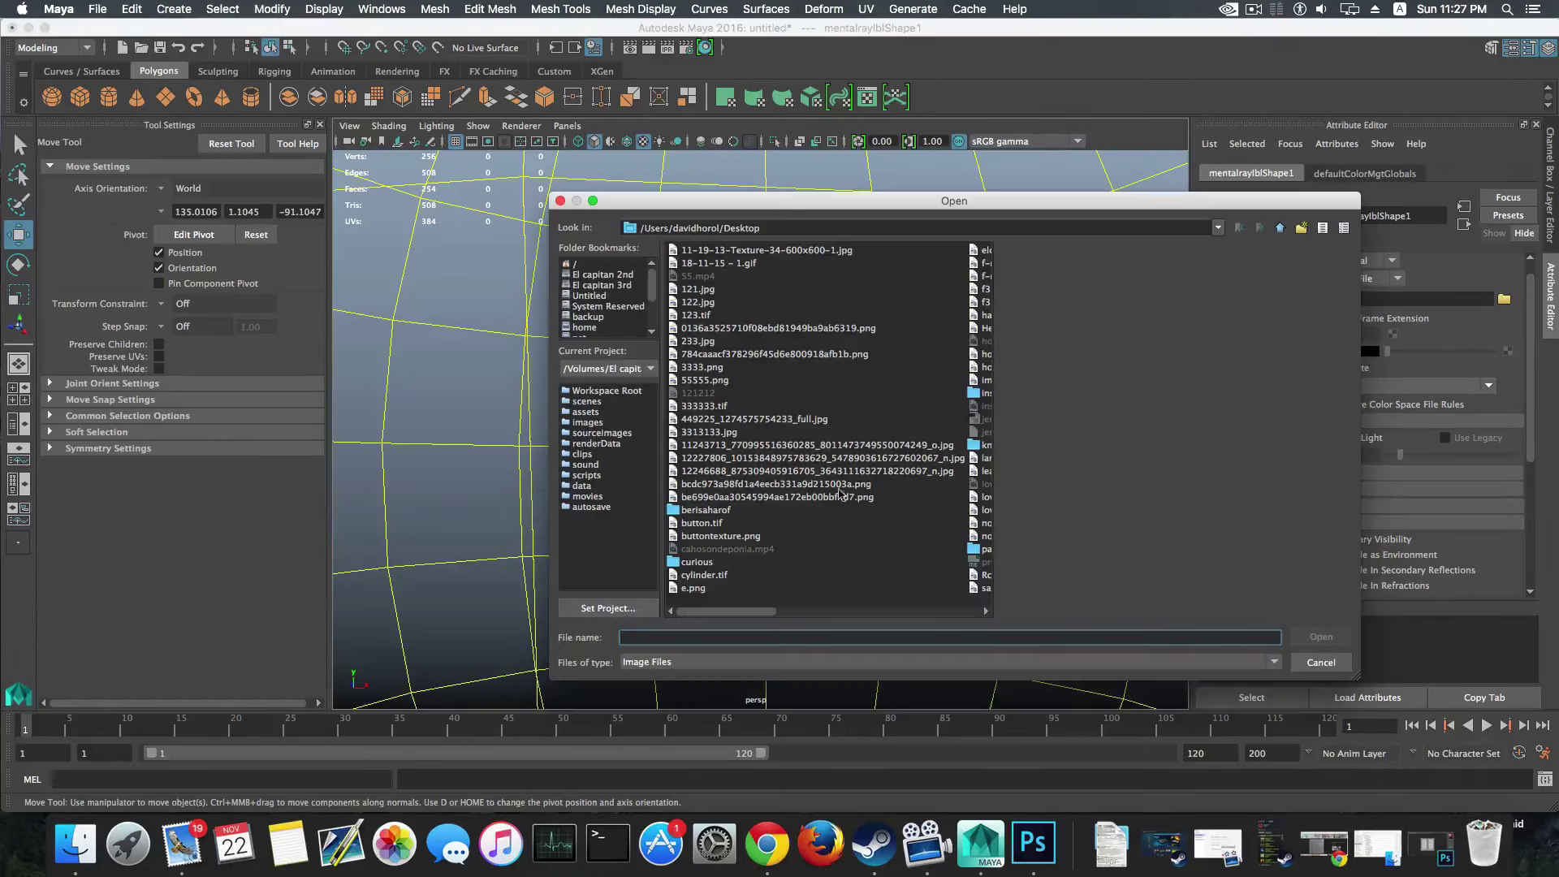
left_click(602, 285)
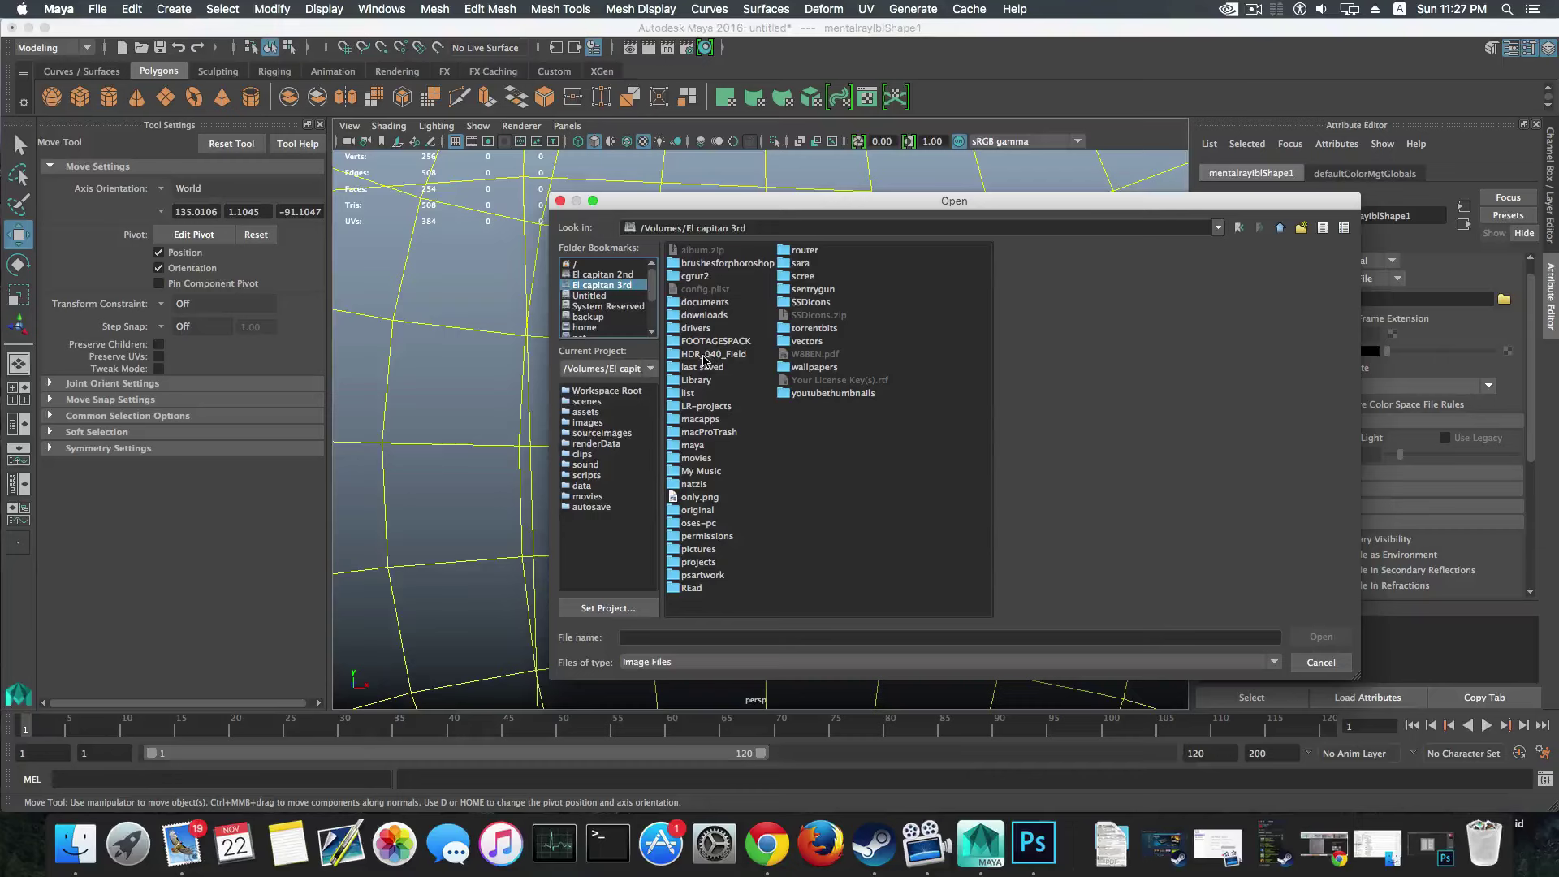
double_click(705, 360)
left_click(703, 265)
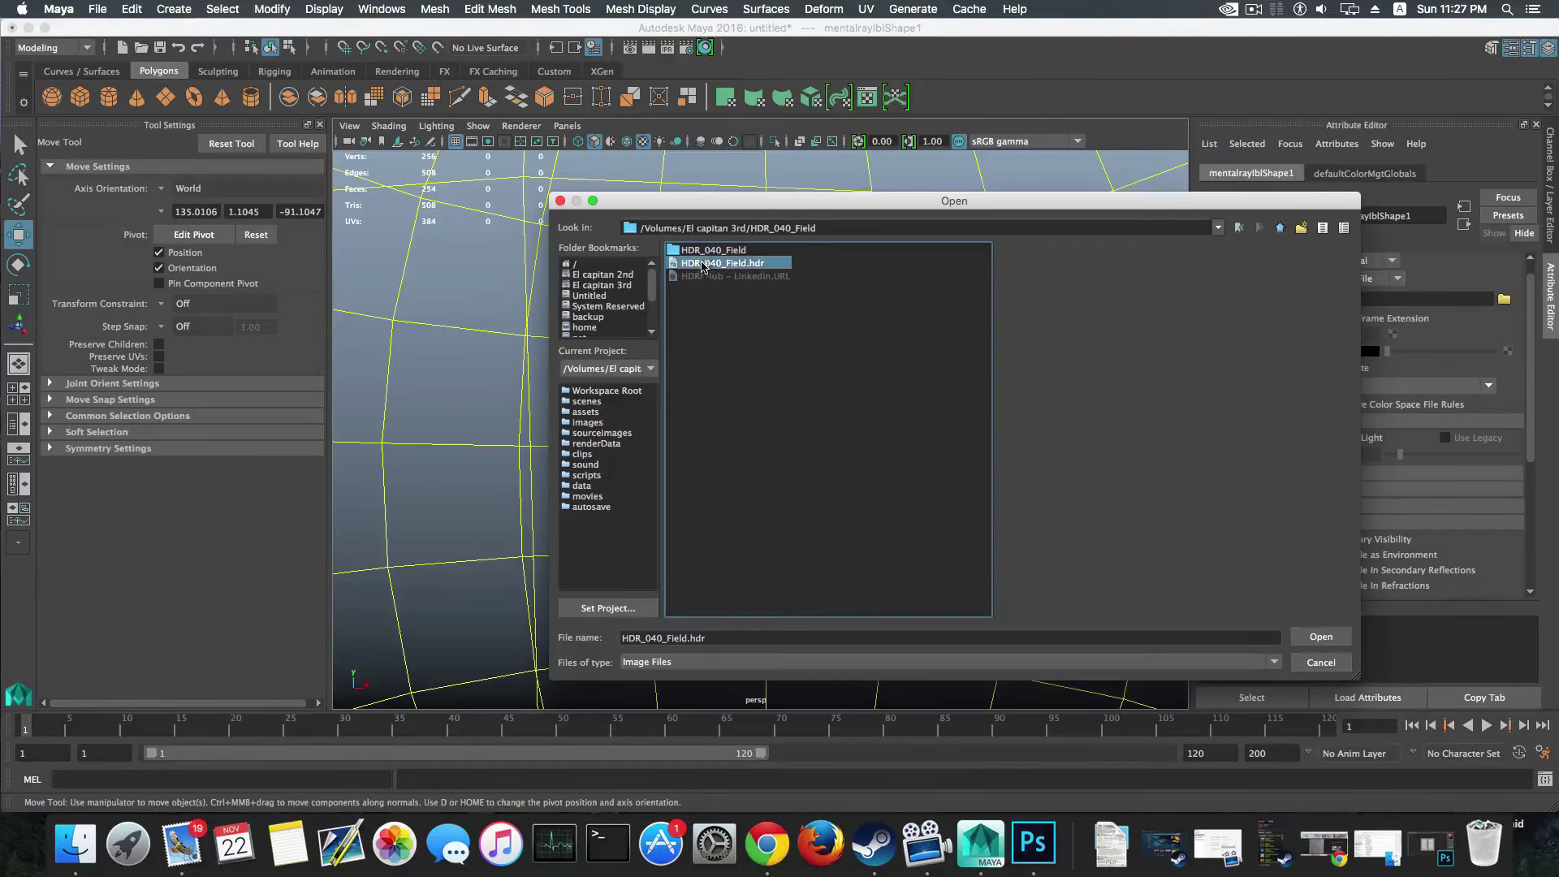
left_click(1321, 636)
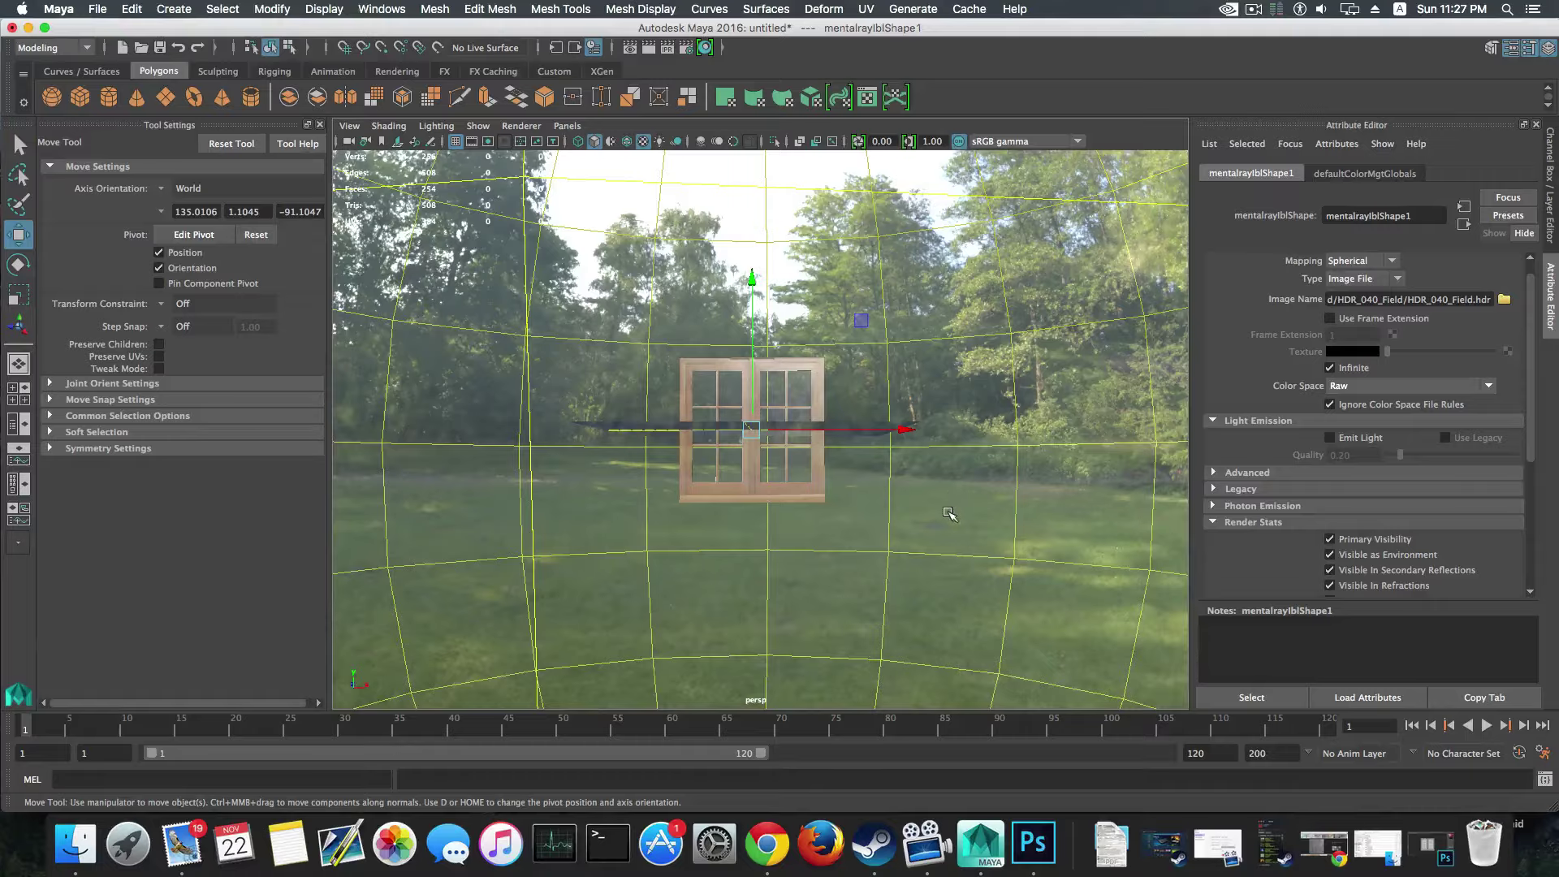
scroll(949, 513, "up", 5)
mouse_move(949, 513)
left_mouse_down("alt")
mouse_move(936, 526)
mouse_move(932, 504)
left_mouse_up("alt")
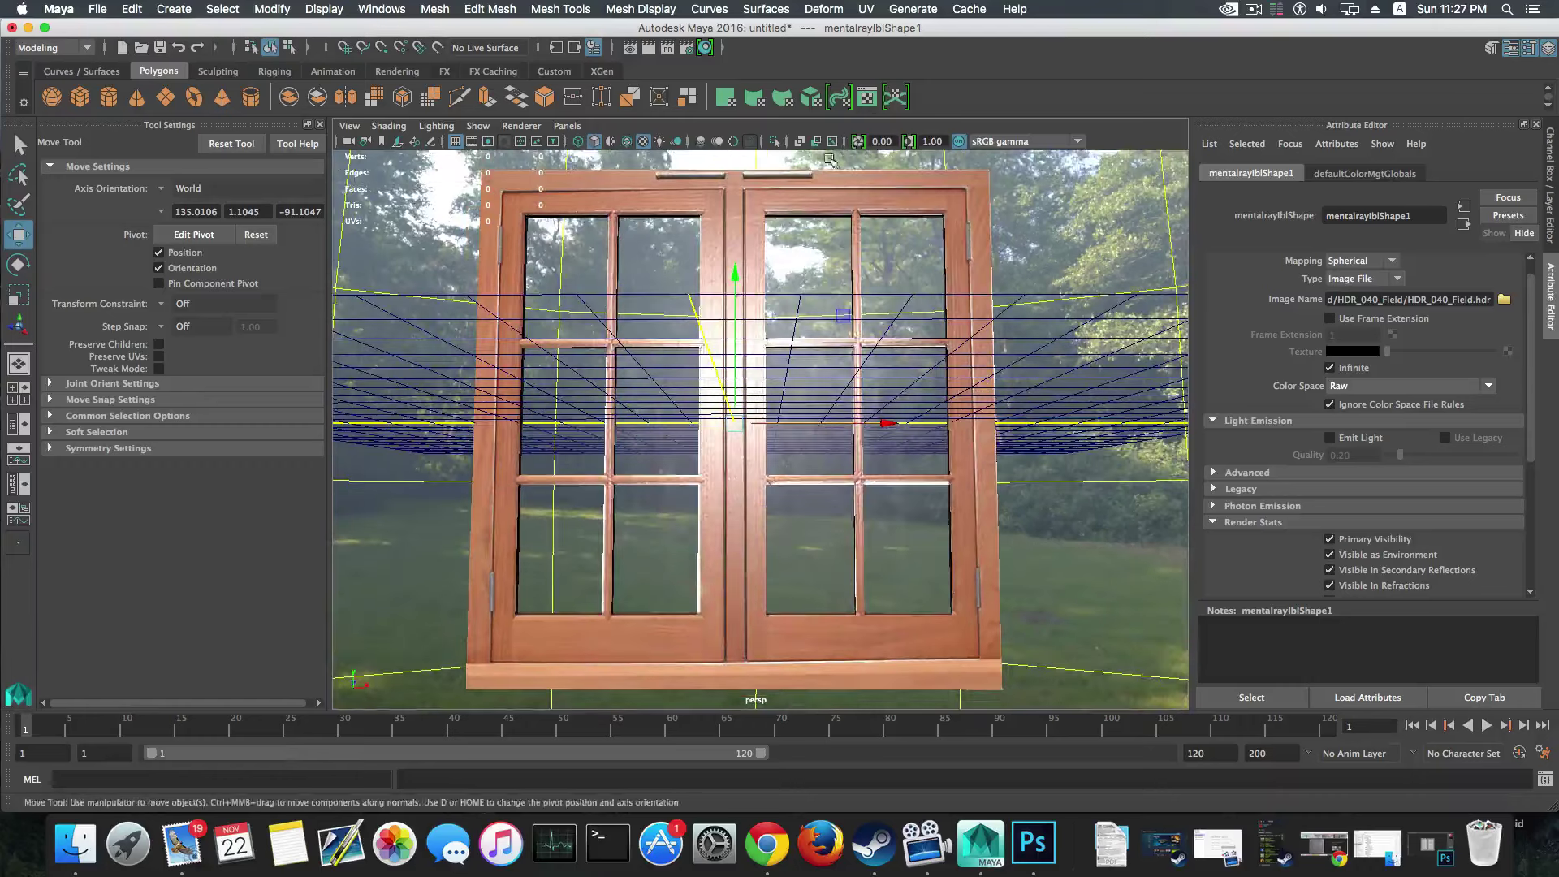
left_click(648, 47)
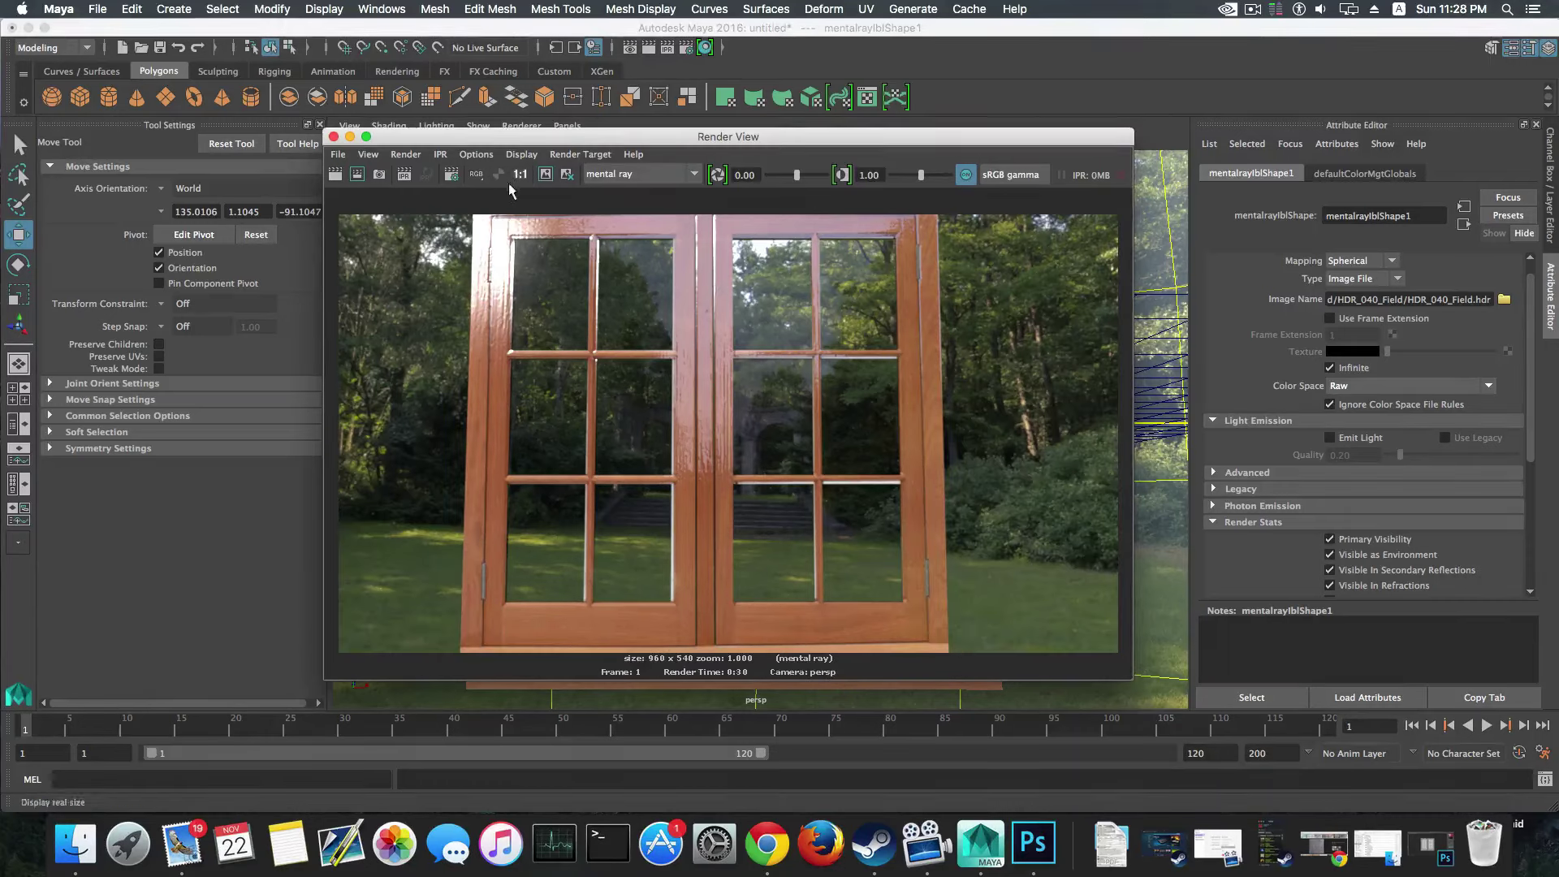
left_click(334, 138)
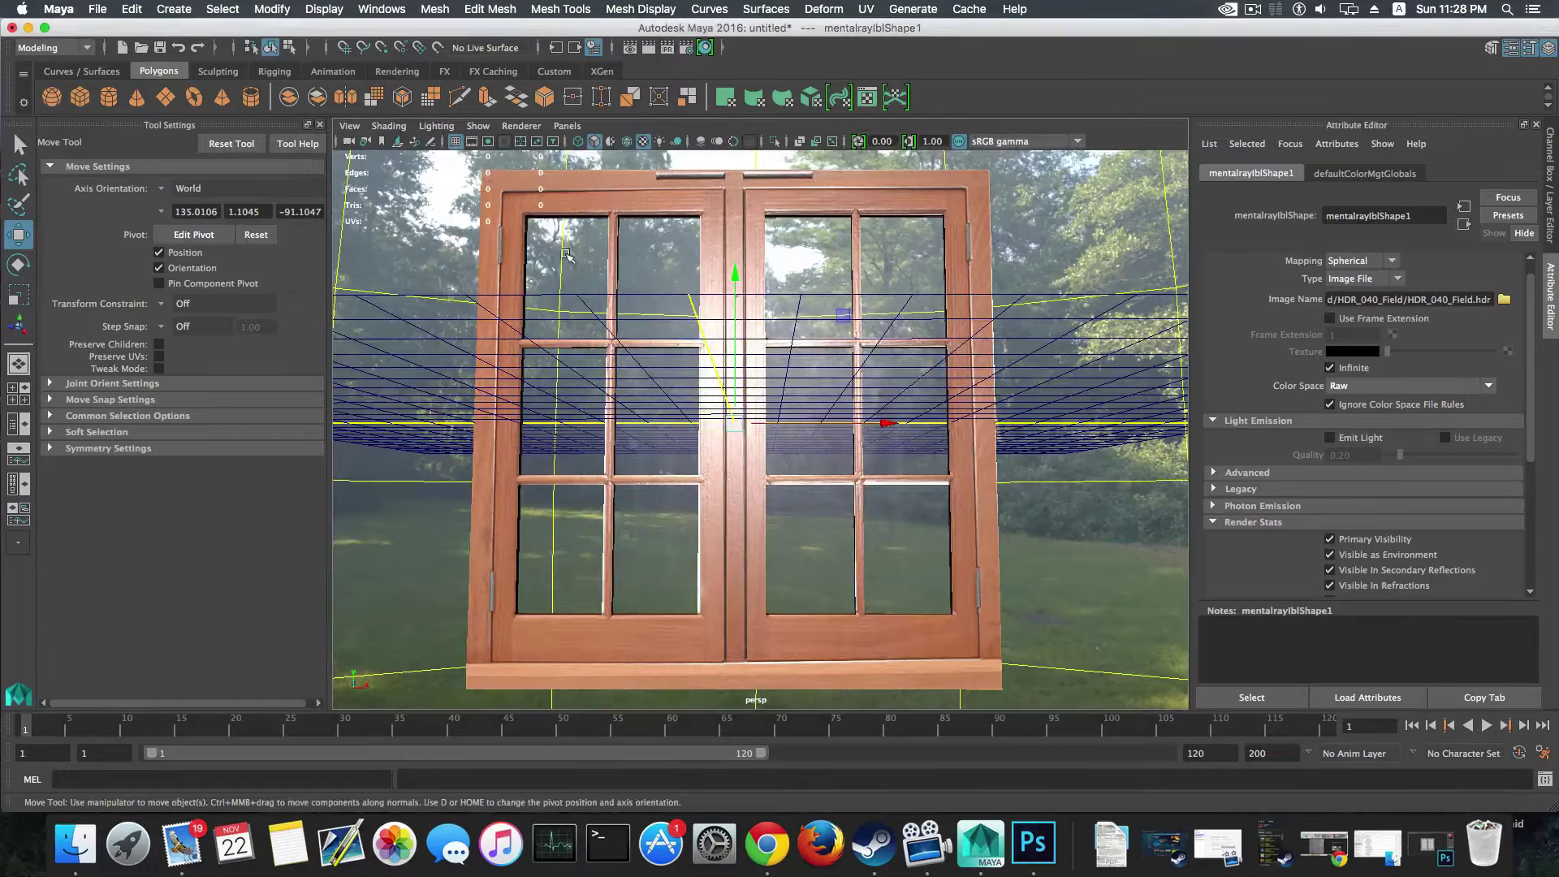
left_click_drag(791, 376, 781, 380, "alt")
right_click_drag(781, 380, 739, 390, "alt")
left_click(686, 47)
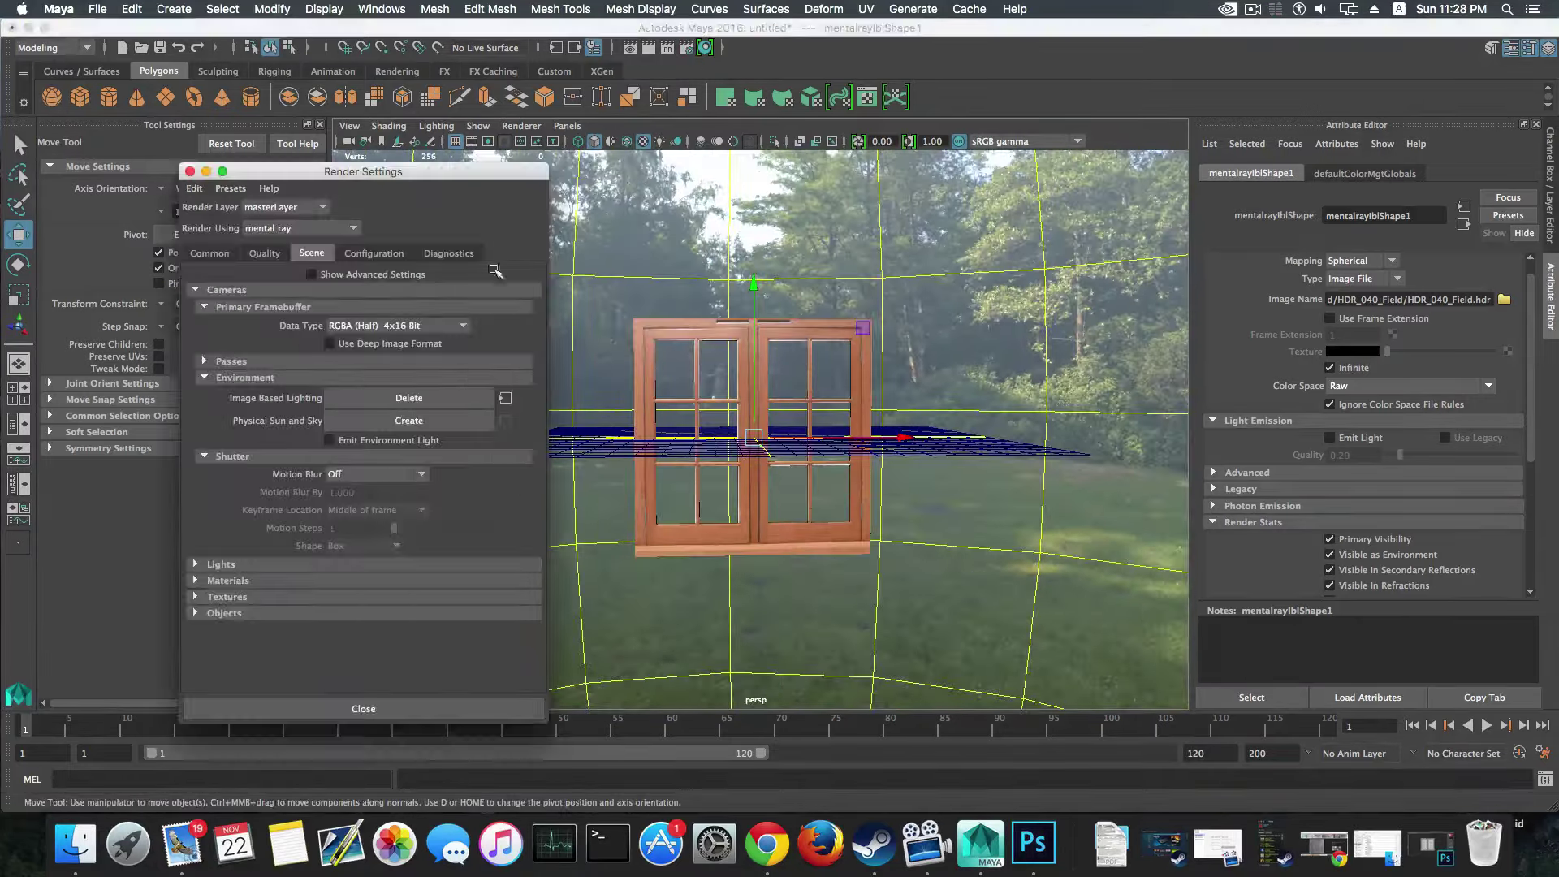
scroll(267, 539, "down", 8)
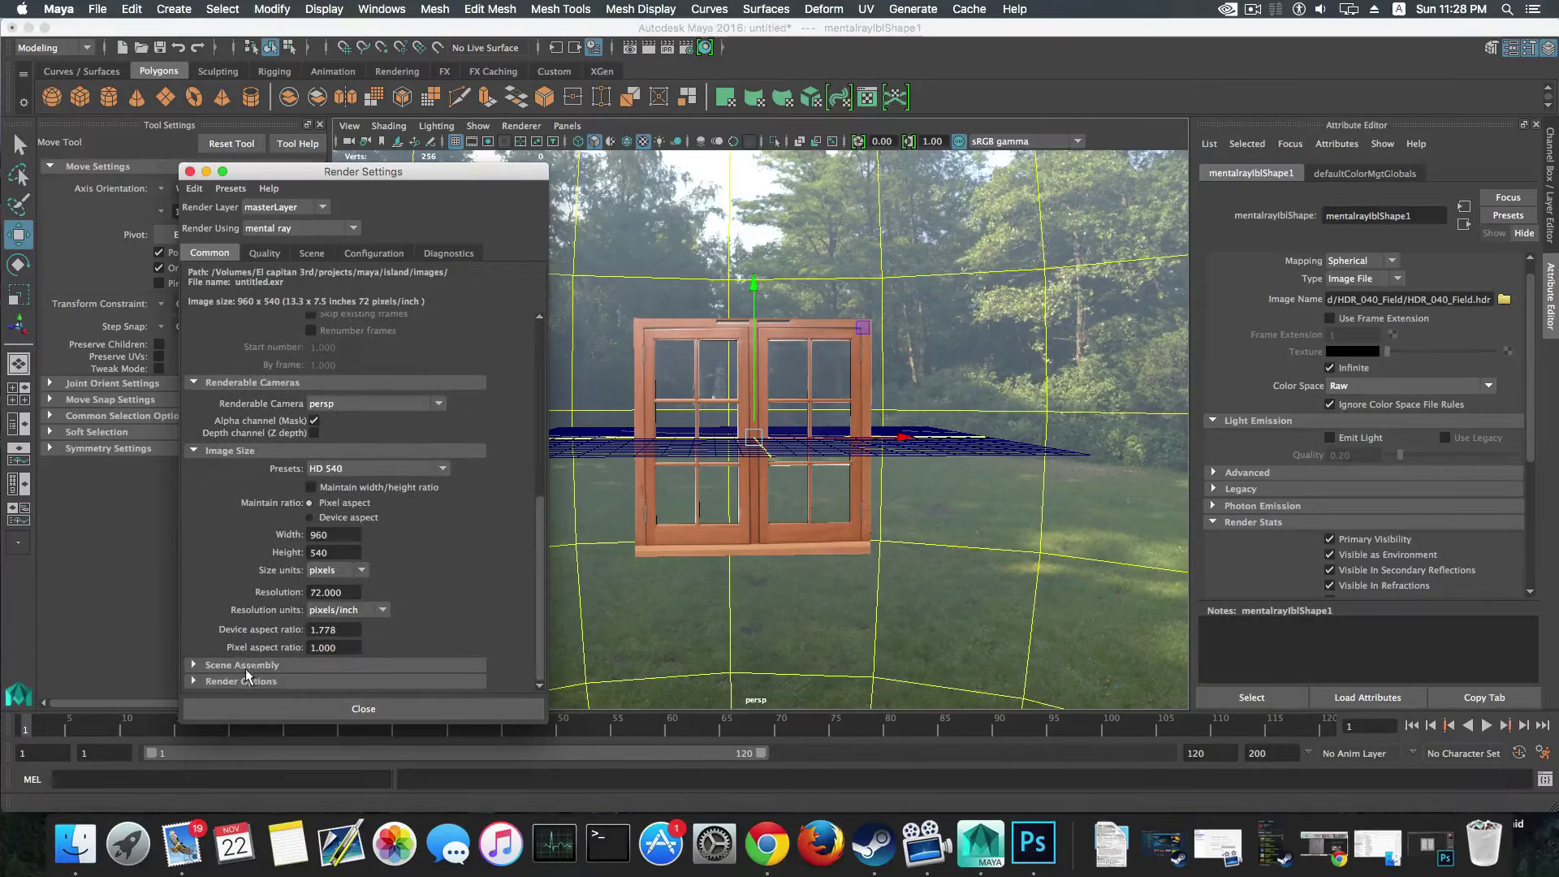
scroll(268, 674, "down", 3)
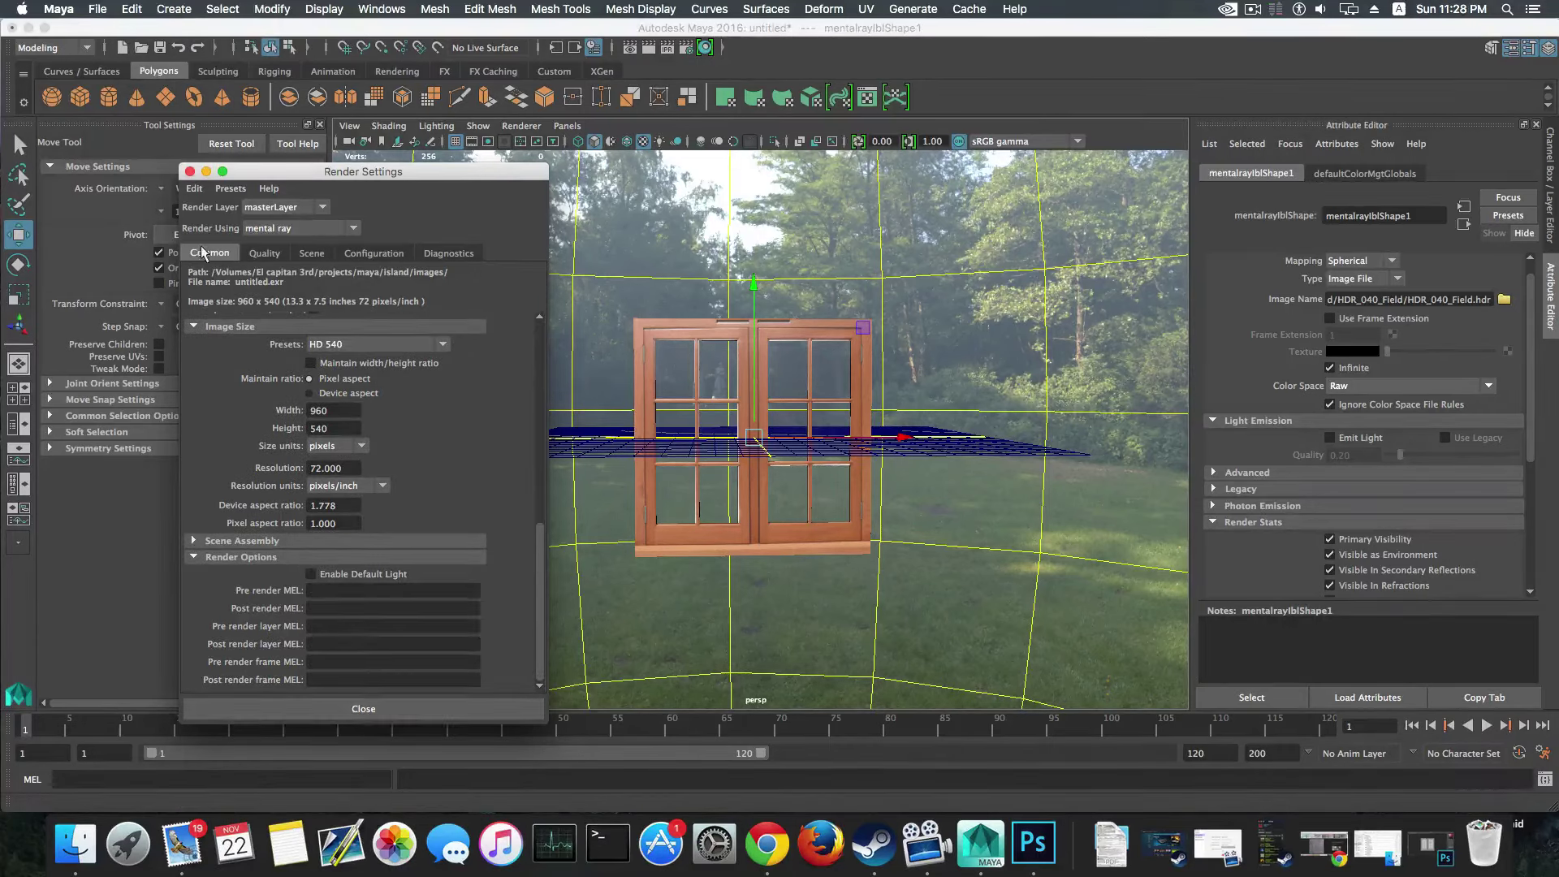
left_click(315, 711)
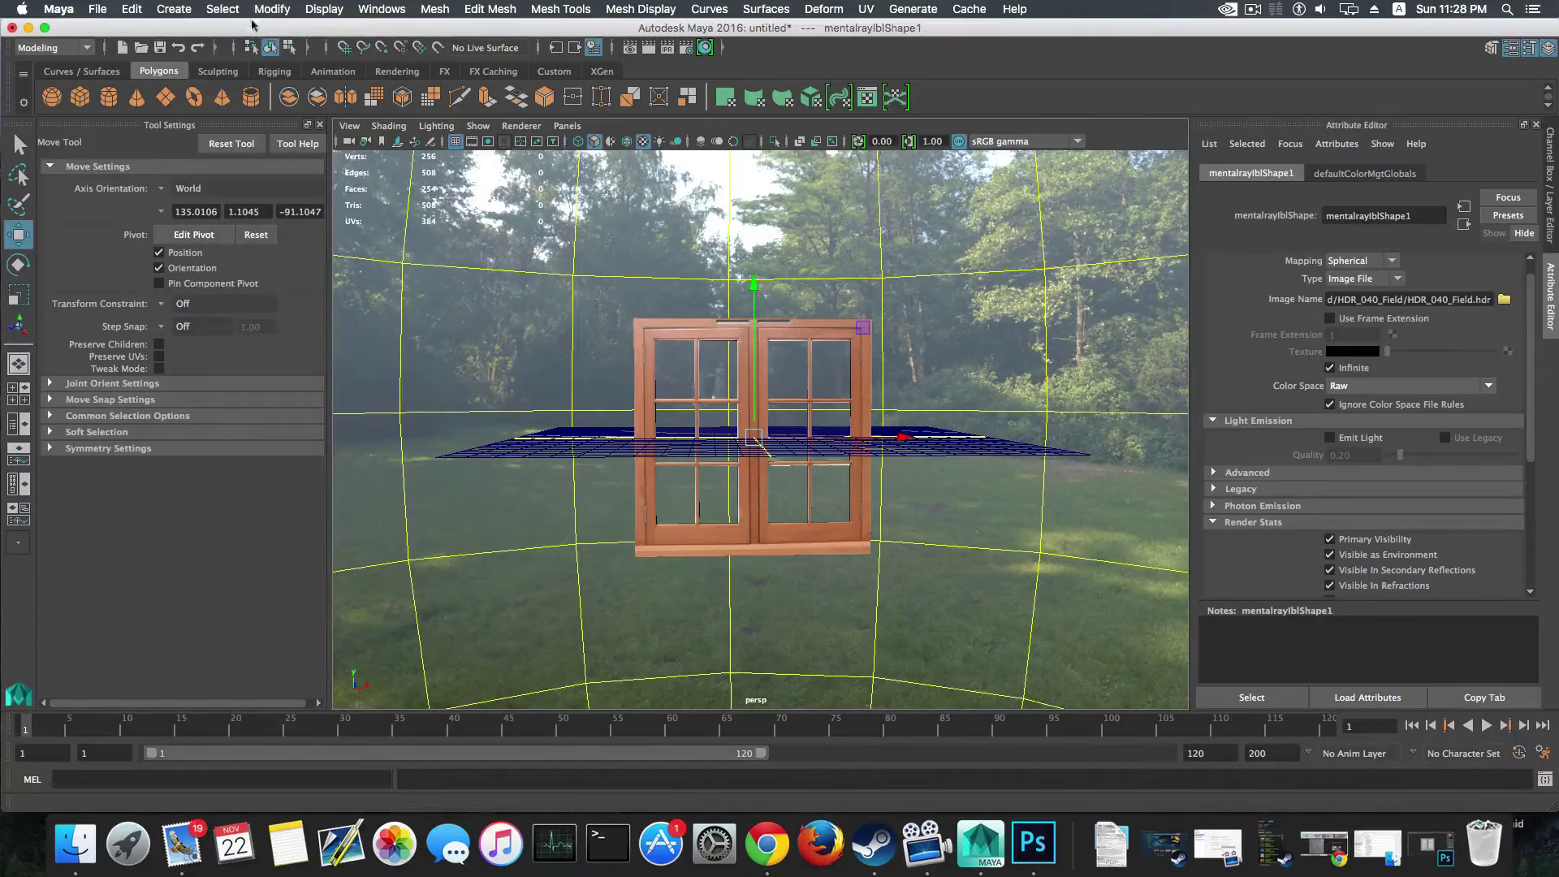
Step: Create an area light and move it up and sideways in front of the window
left_click(173, 10)
mouse_move(227, 98)
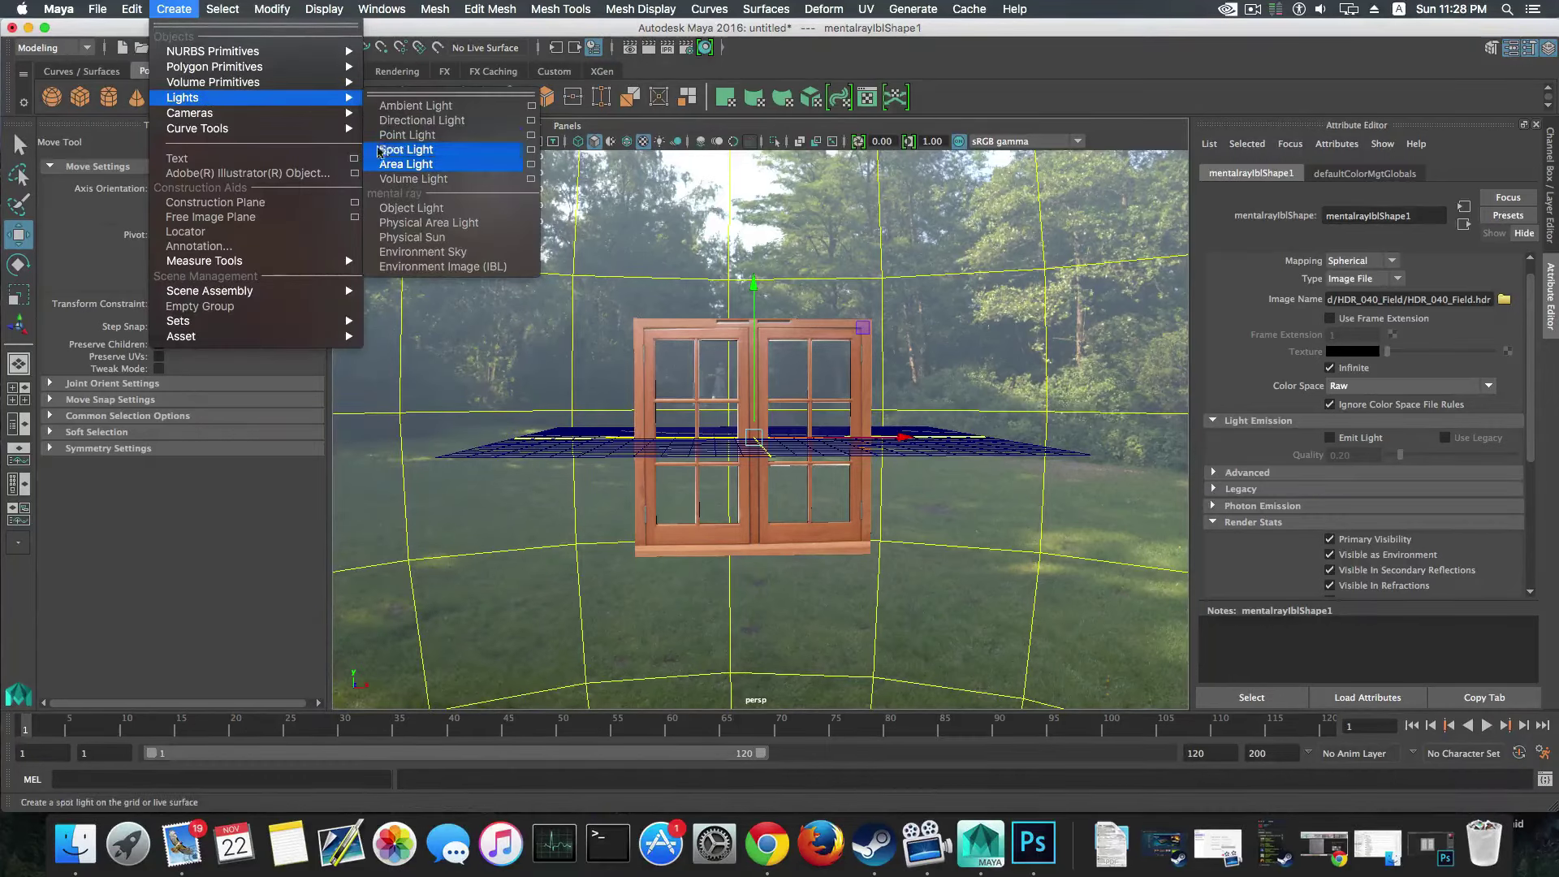
left_click(392, 165)
key("f")
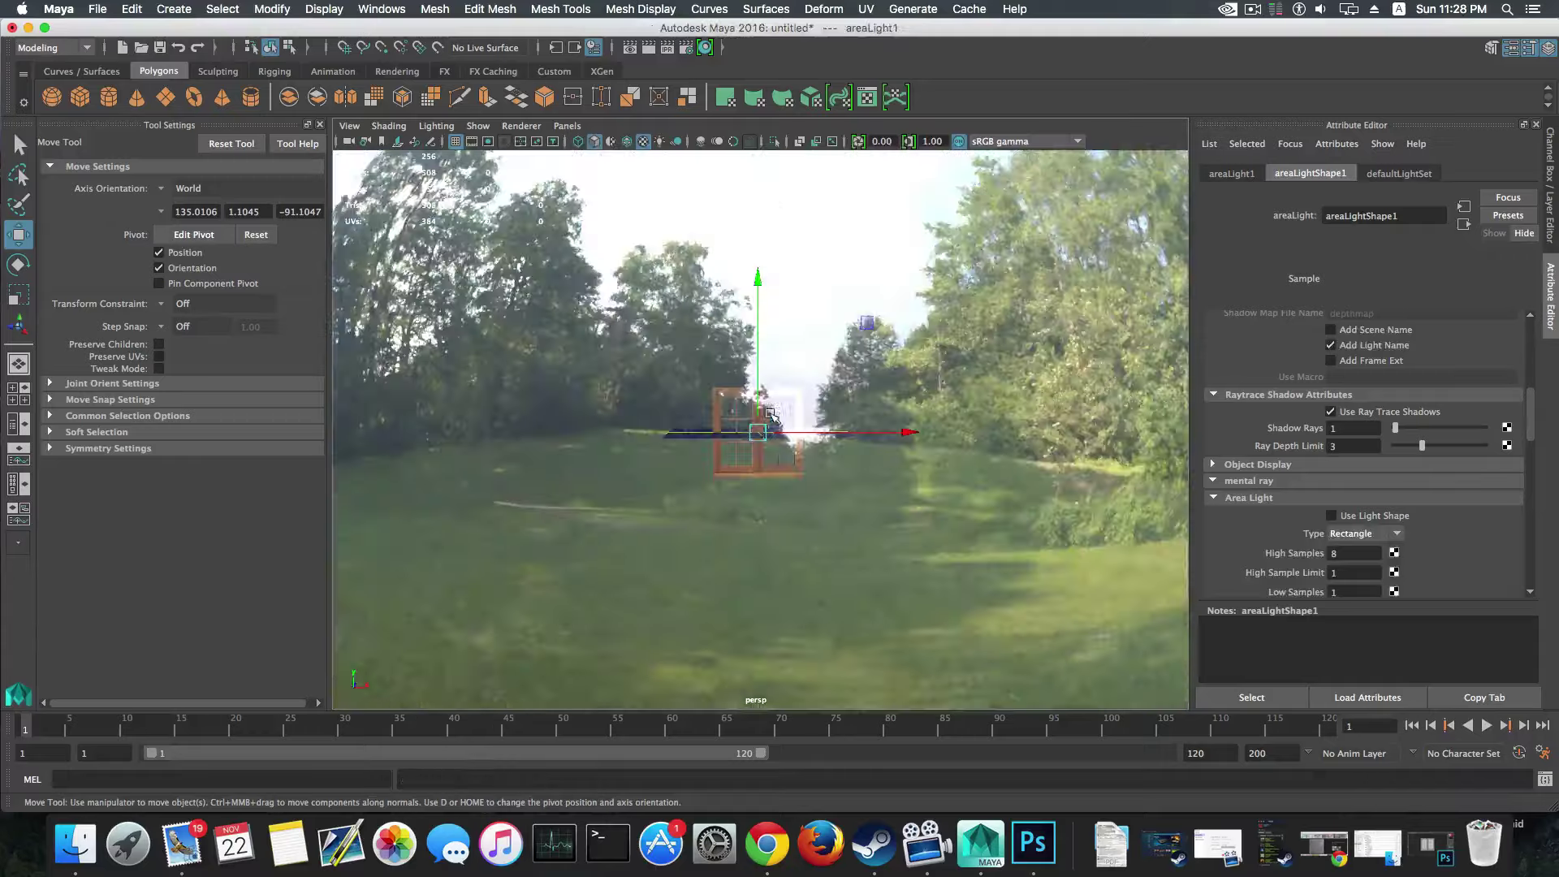
scroll(751, 428, "down", 5)
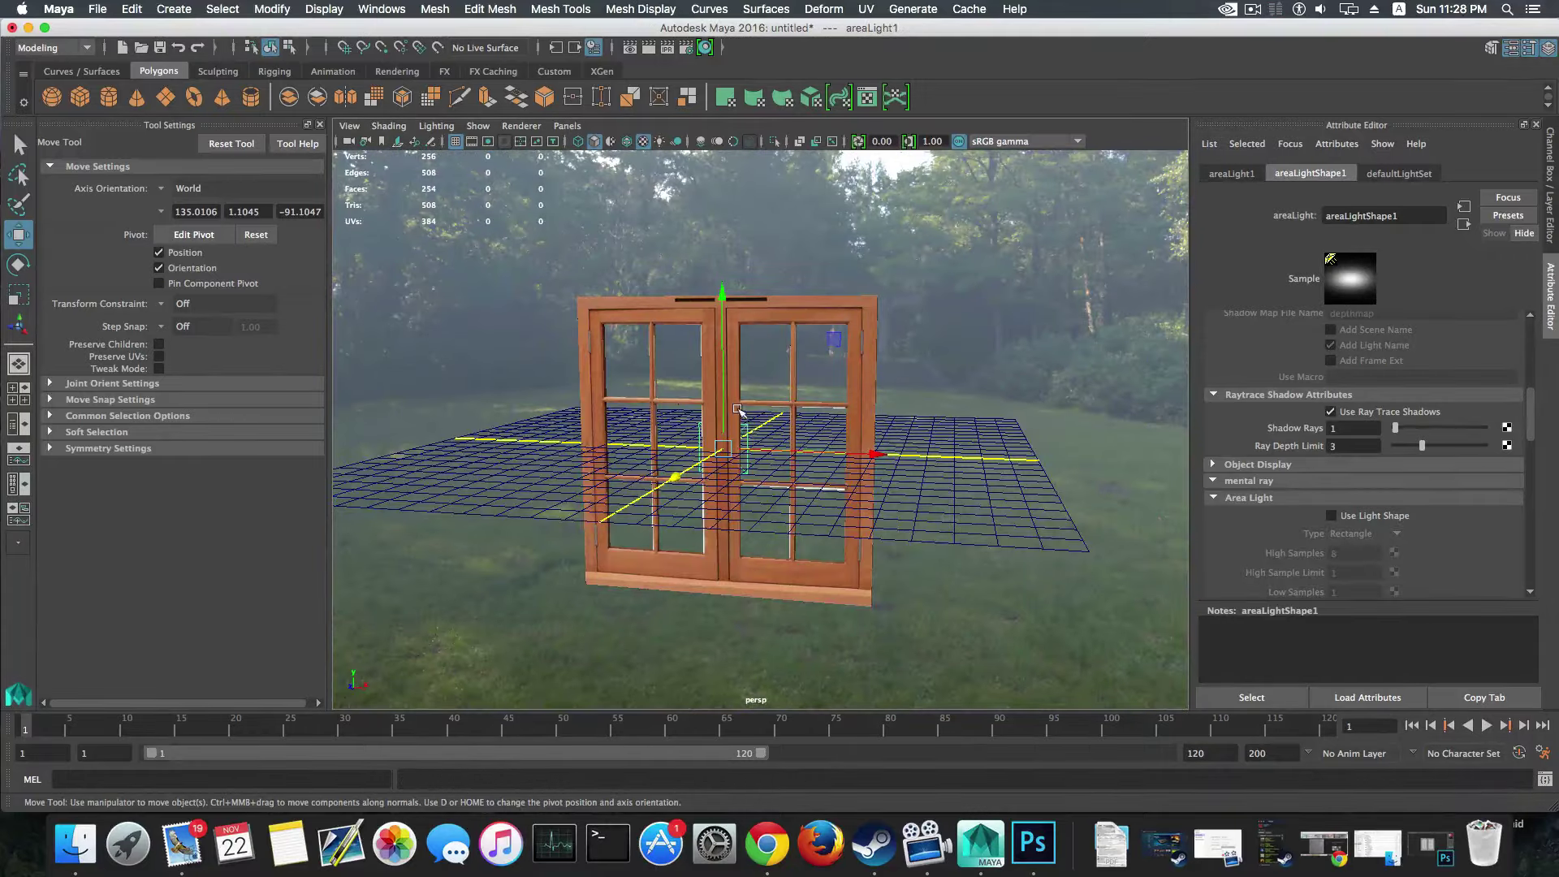
key("t")
left_click_drag(707, 455, 432, 521, "alt")
left_click_drag(424, 436, 402, 251)
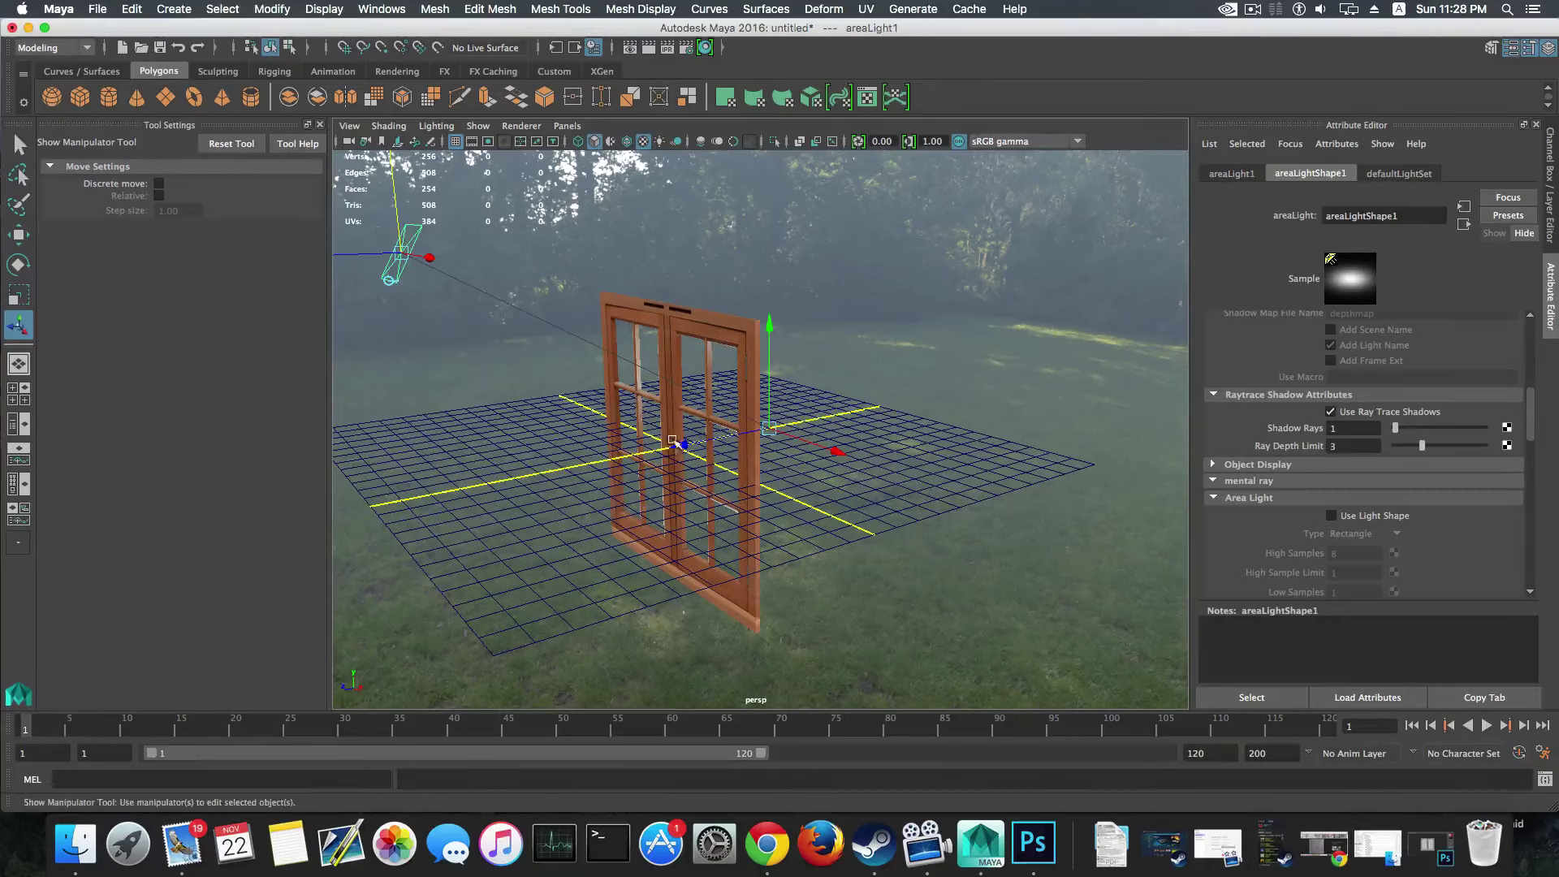
left_click_drag(575, 489, 527, 357, "alt")
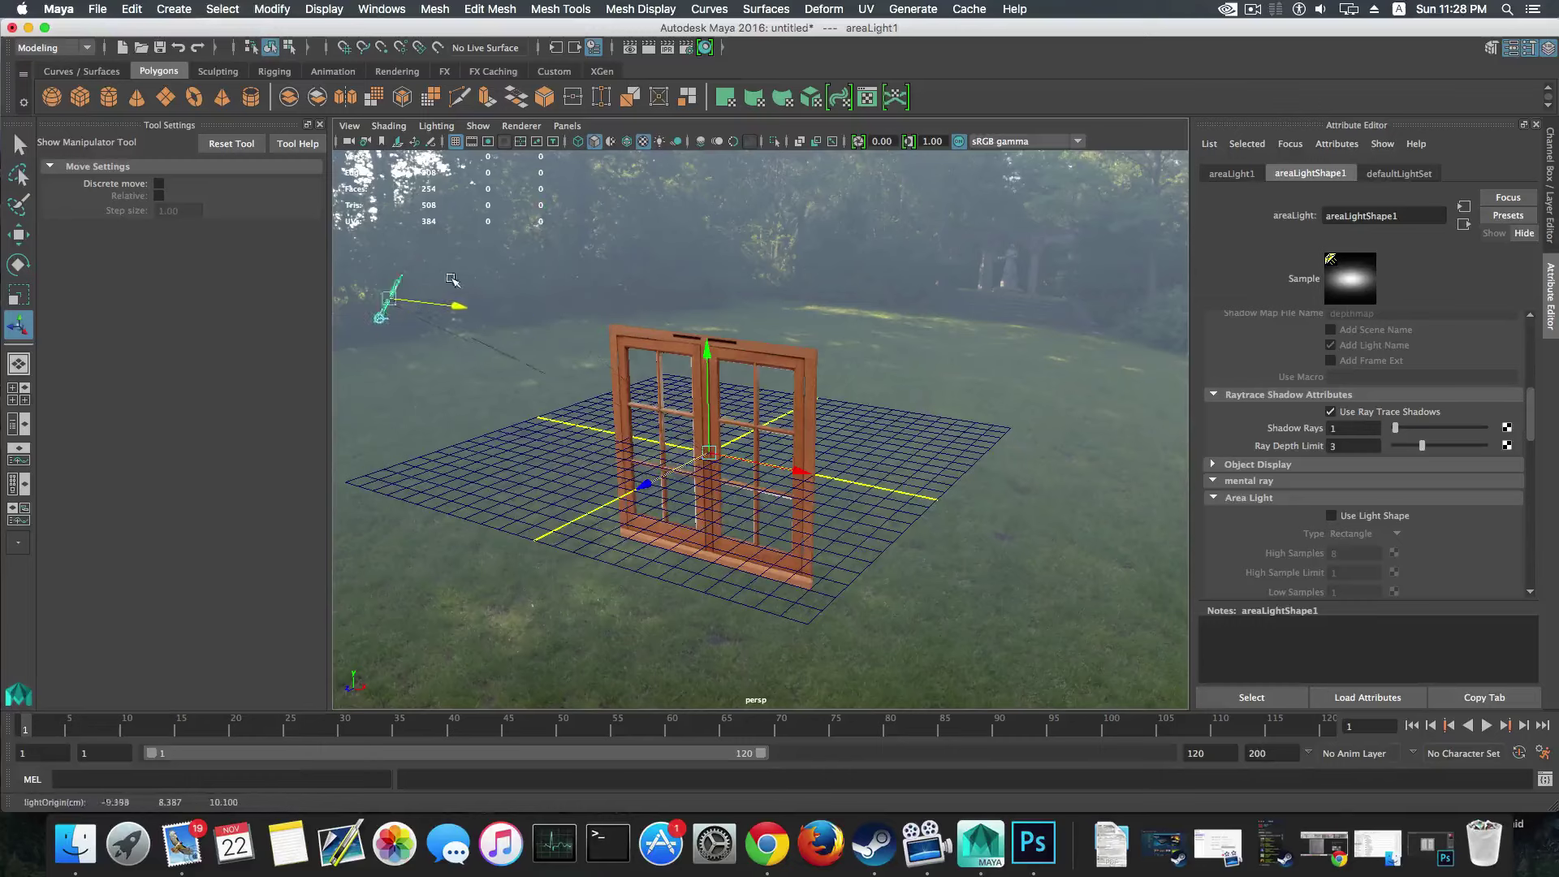
left_click_drag(442, 278, 654, 339, "alt")
left_click(723, 220)
left_click_drag(725, 225, 633, 370)
Step: Shade with all scene lights, place the light near the window, and scale it to 2.121
key("7")
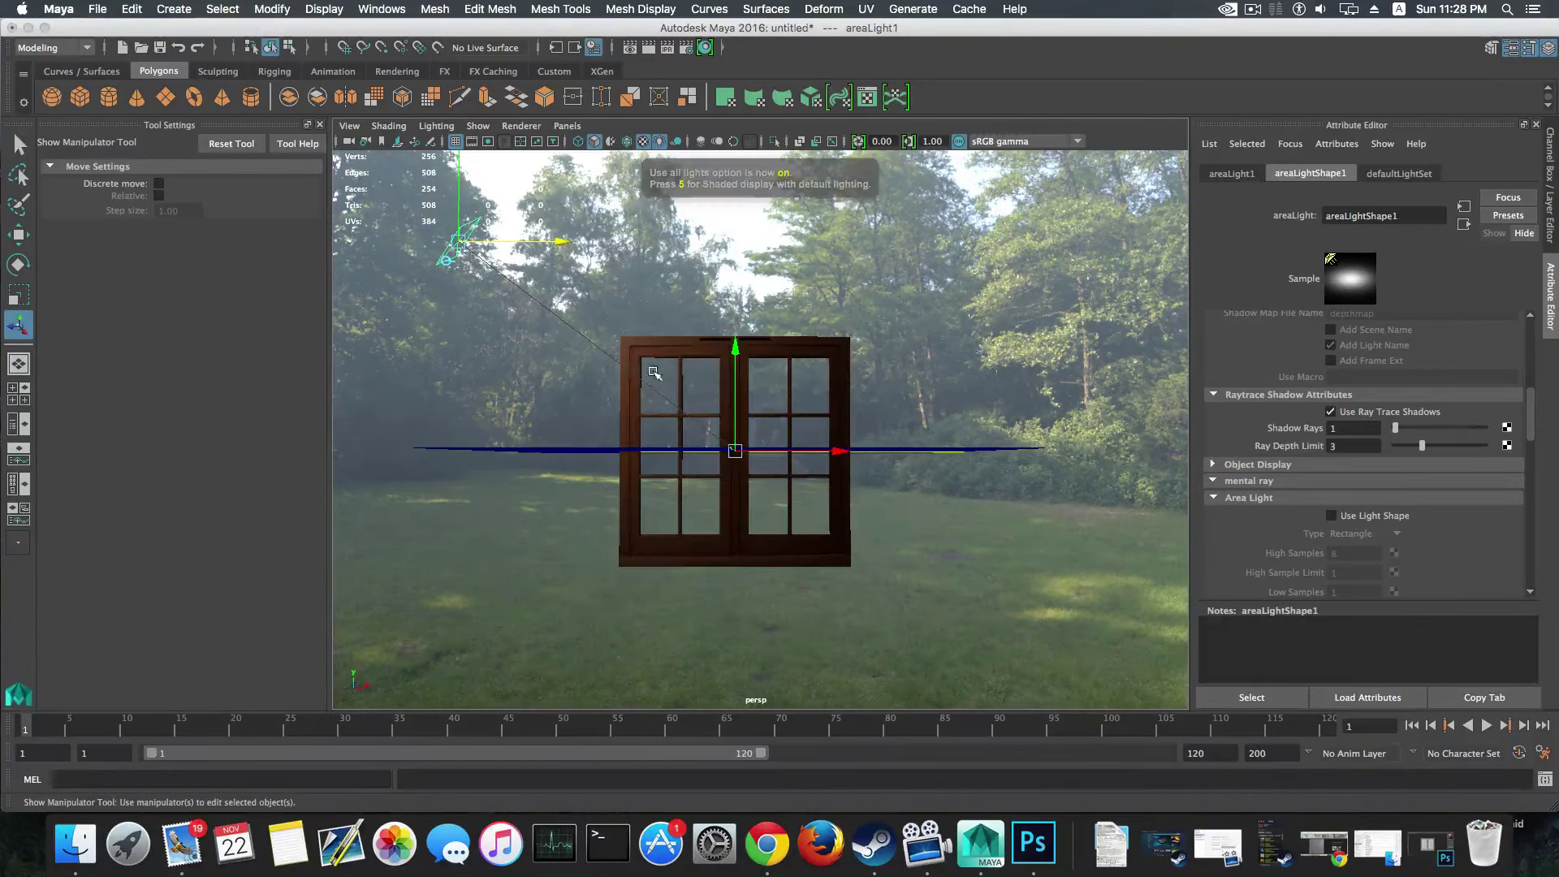
left_click_drag(561, 232, 922, 343)
left_click_drag(834, 182, 873, 305)
scroll(850, 406, "up", 2)
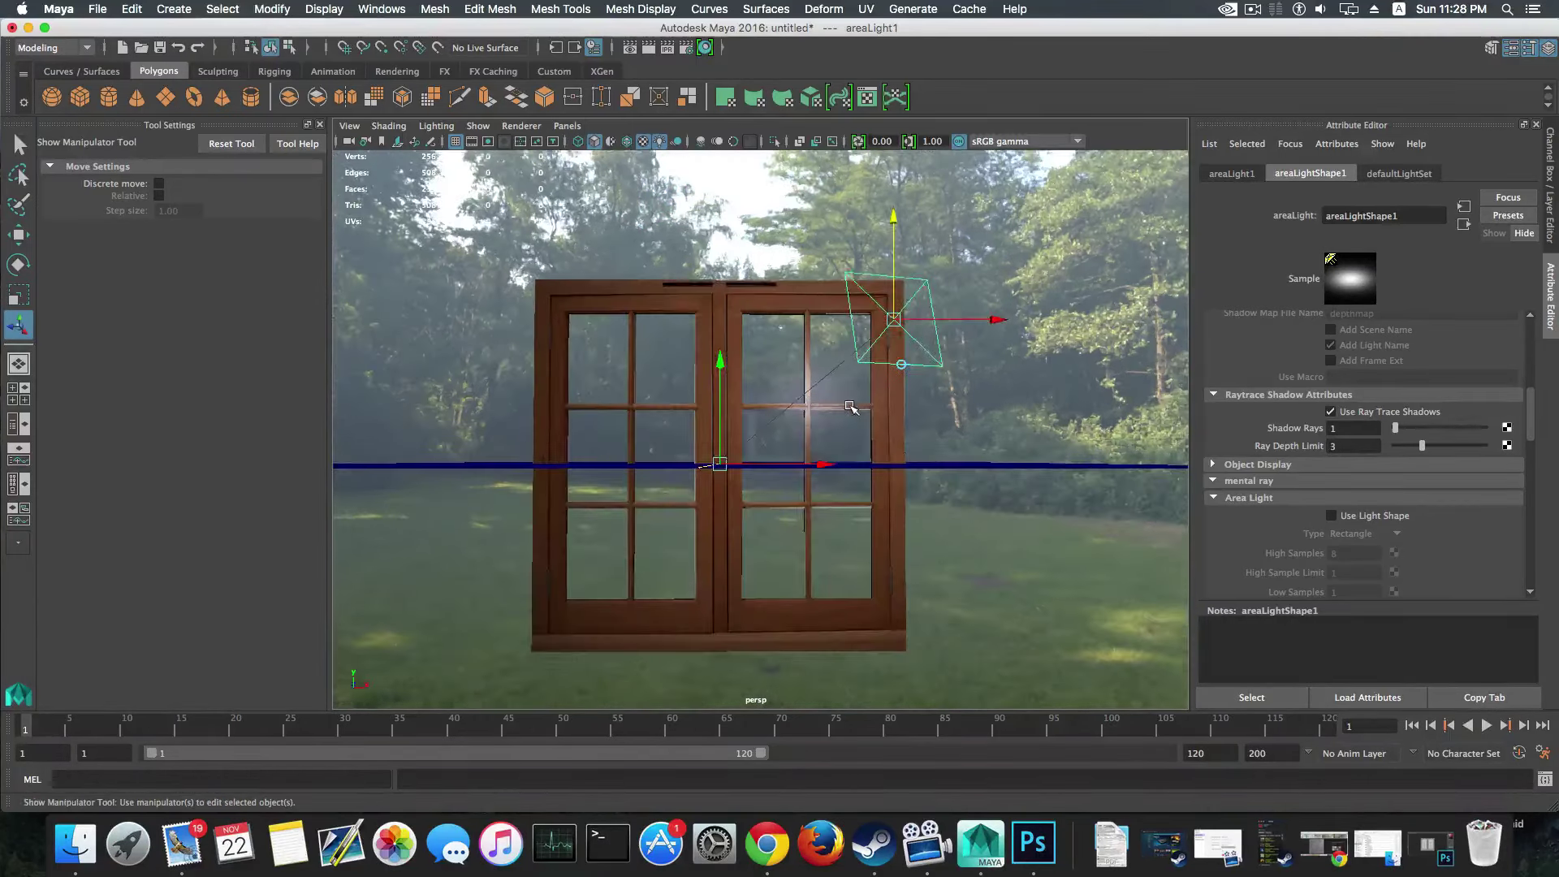
left_click_drag(962, 162, 963, 435)
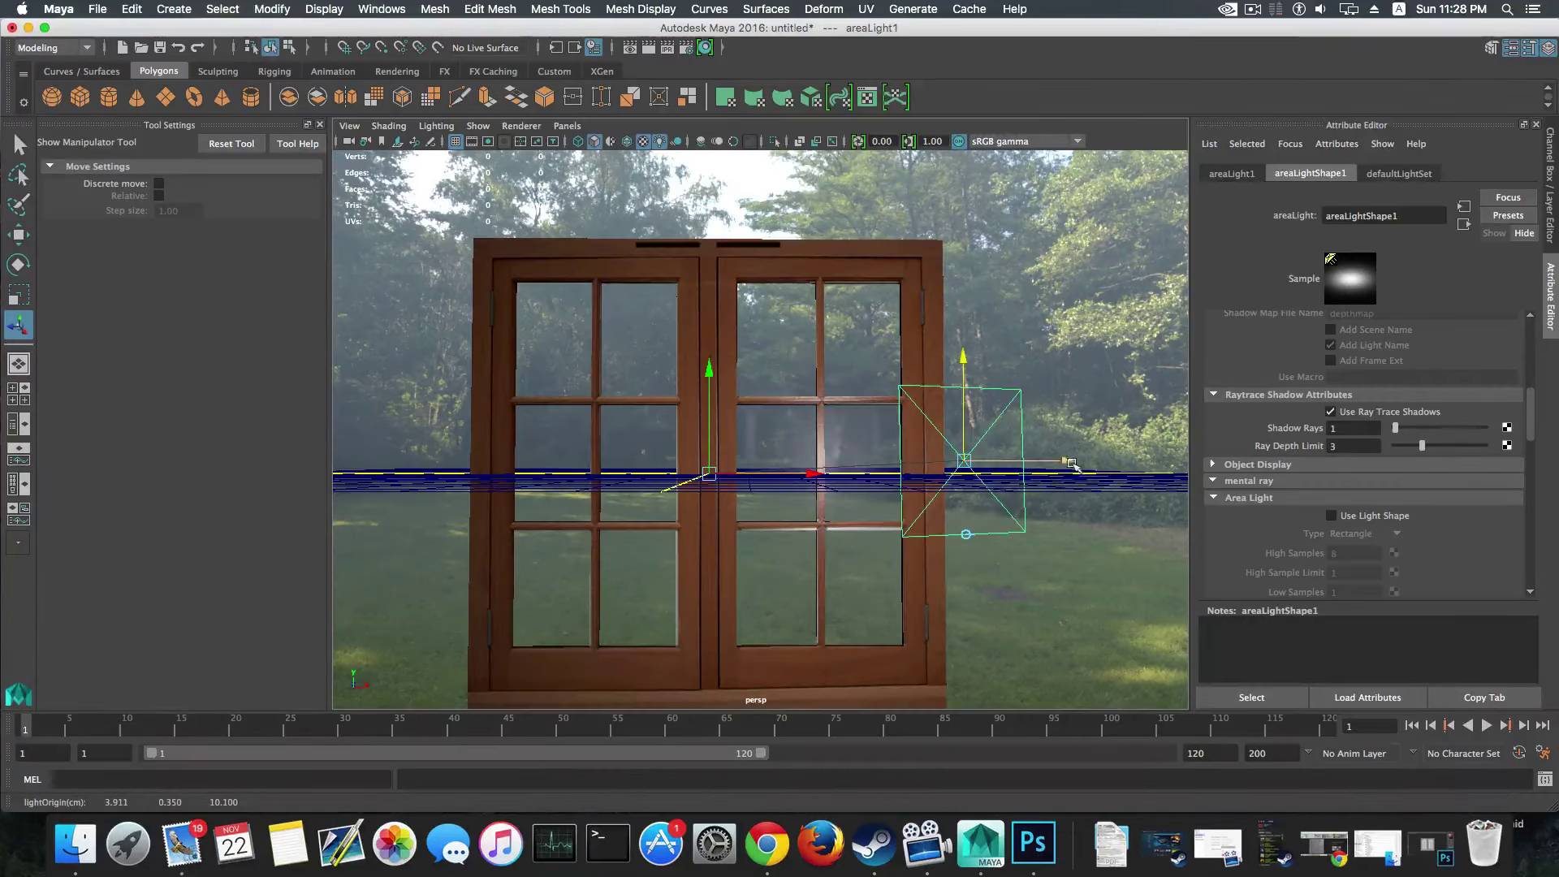
left_click_drag(1068, 459, 579, 466)
key("r")
scroll(597, 459, "down", 5)
Step: Set the area light's Decay Rate to Quadratic and its intensity to 300
key("w")
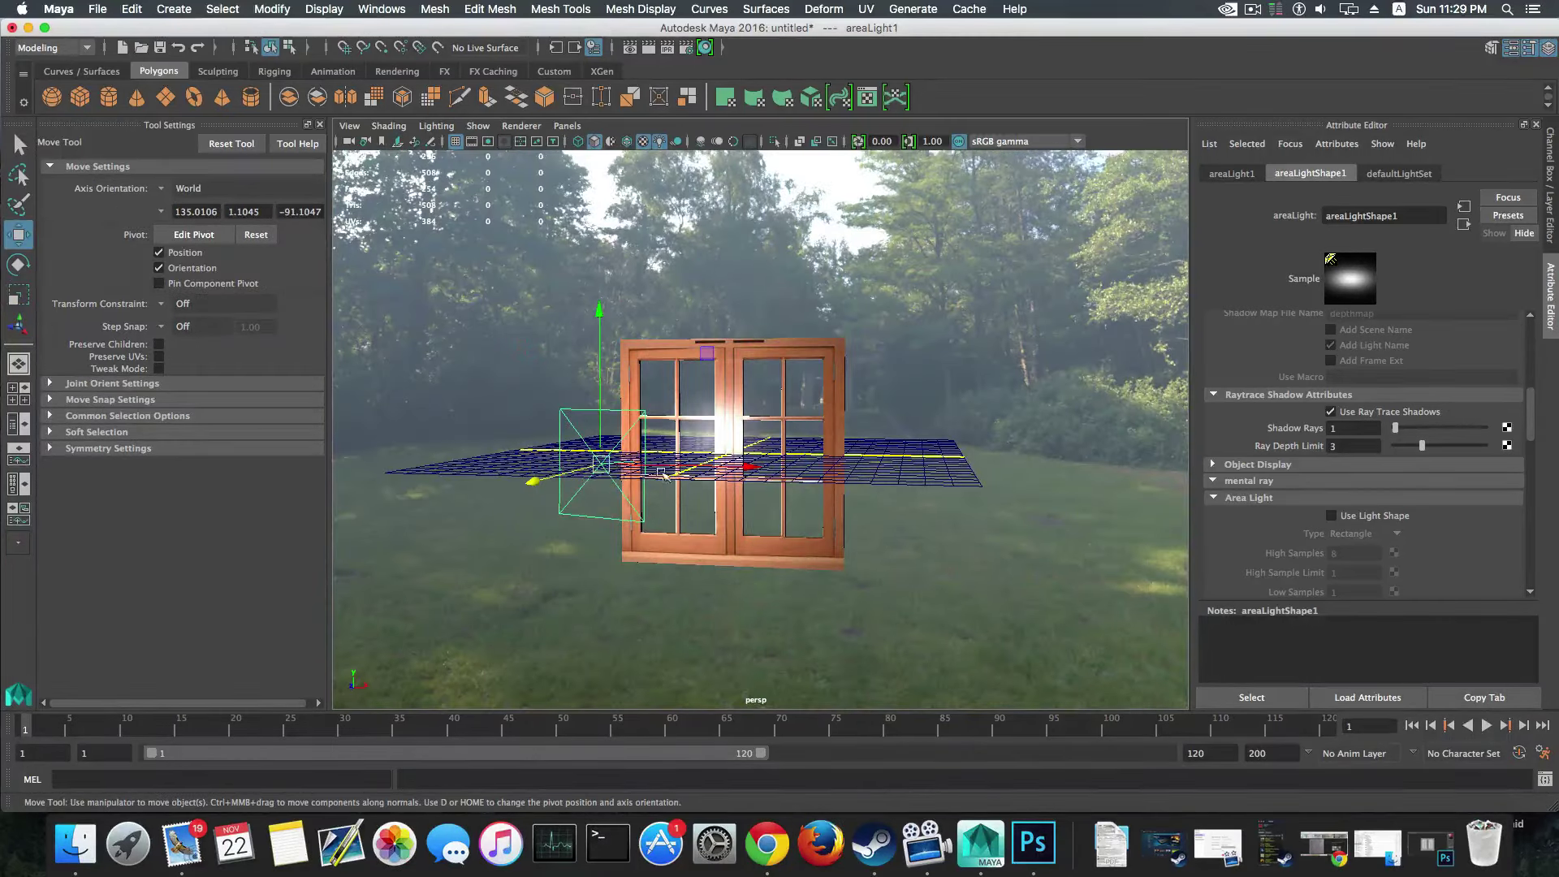
key("t")
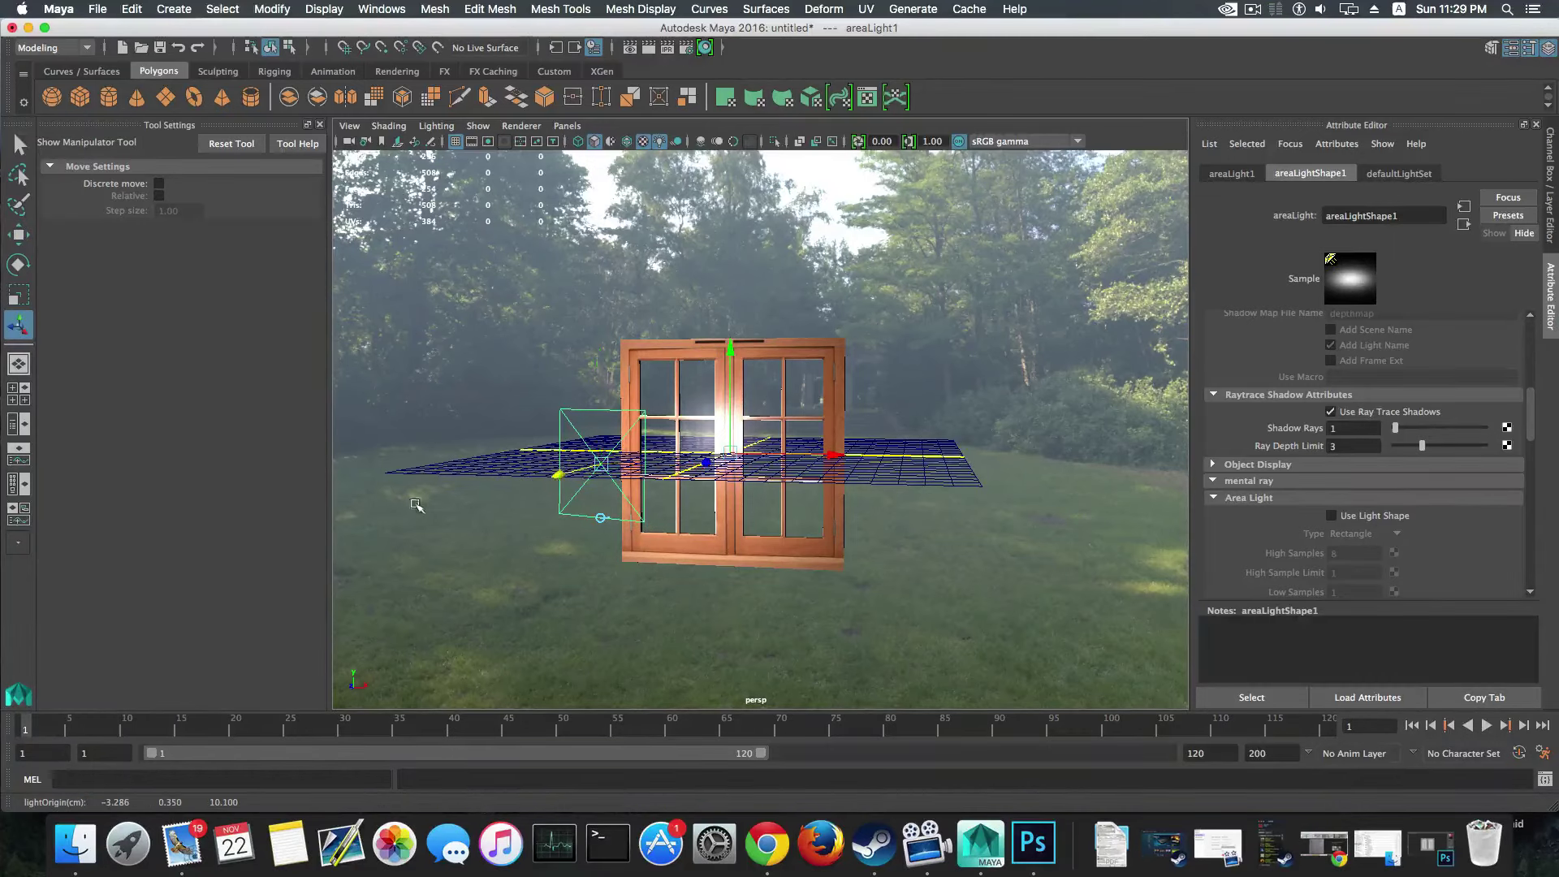
left_click_drag(593, 471, 399, 459, "alt")
left_click_drag(594, 469, 855, 458, "alt")
scroll(1364, 410, "up", 8)
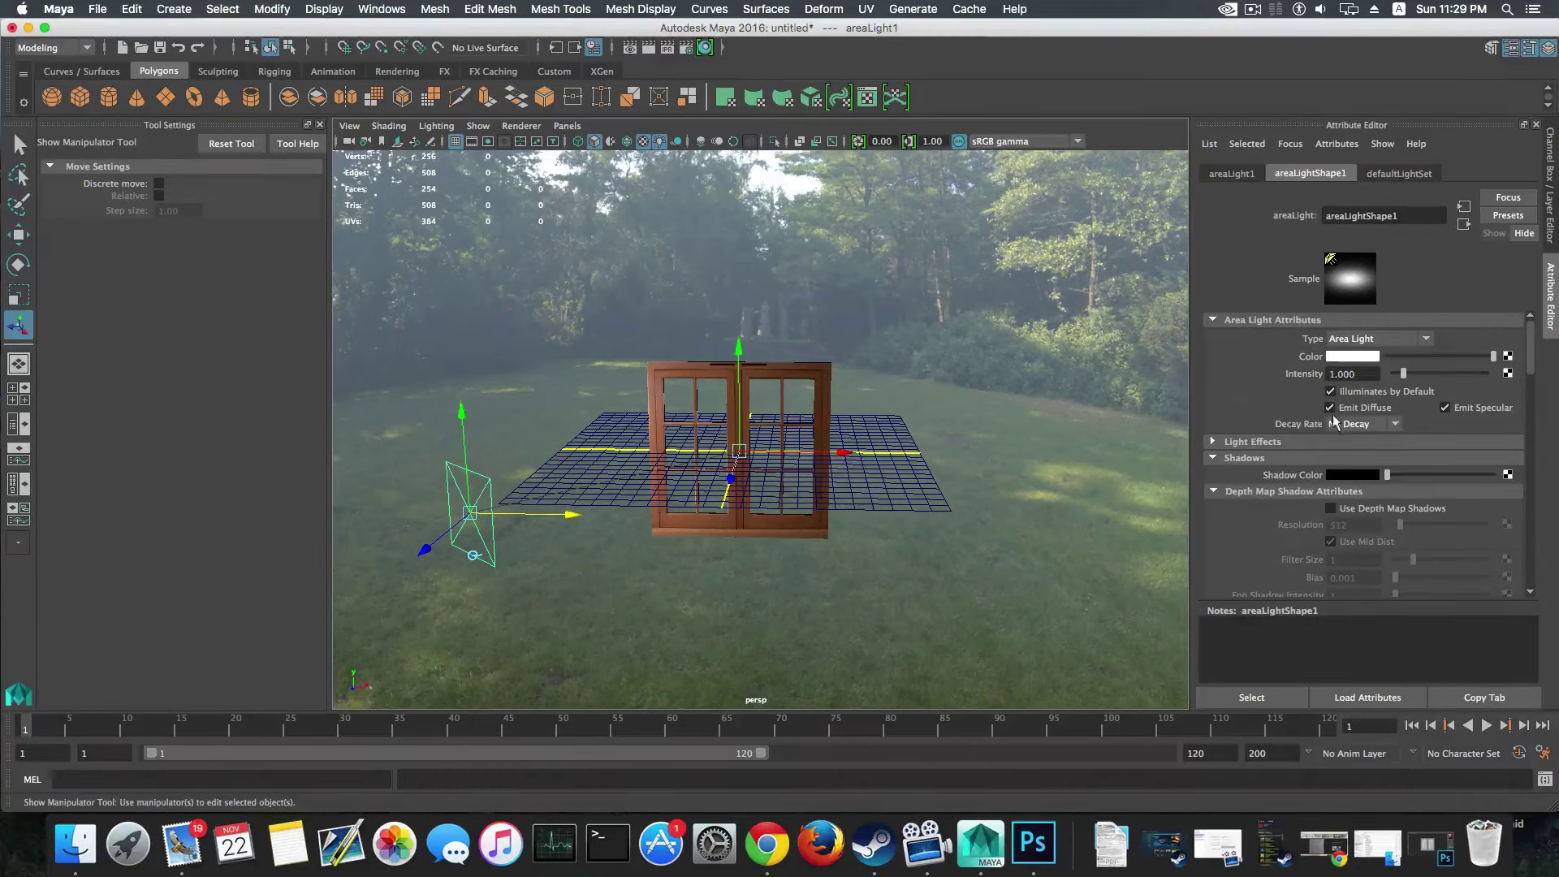
left_click(1336, 420)
left_click(1351, 475)
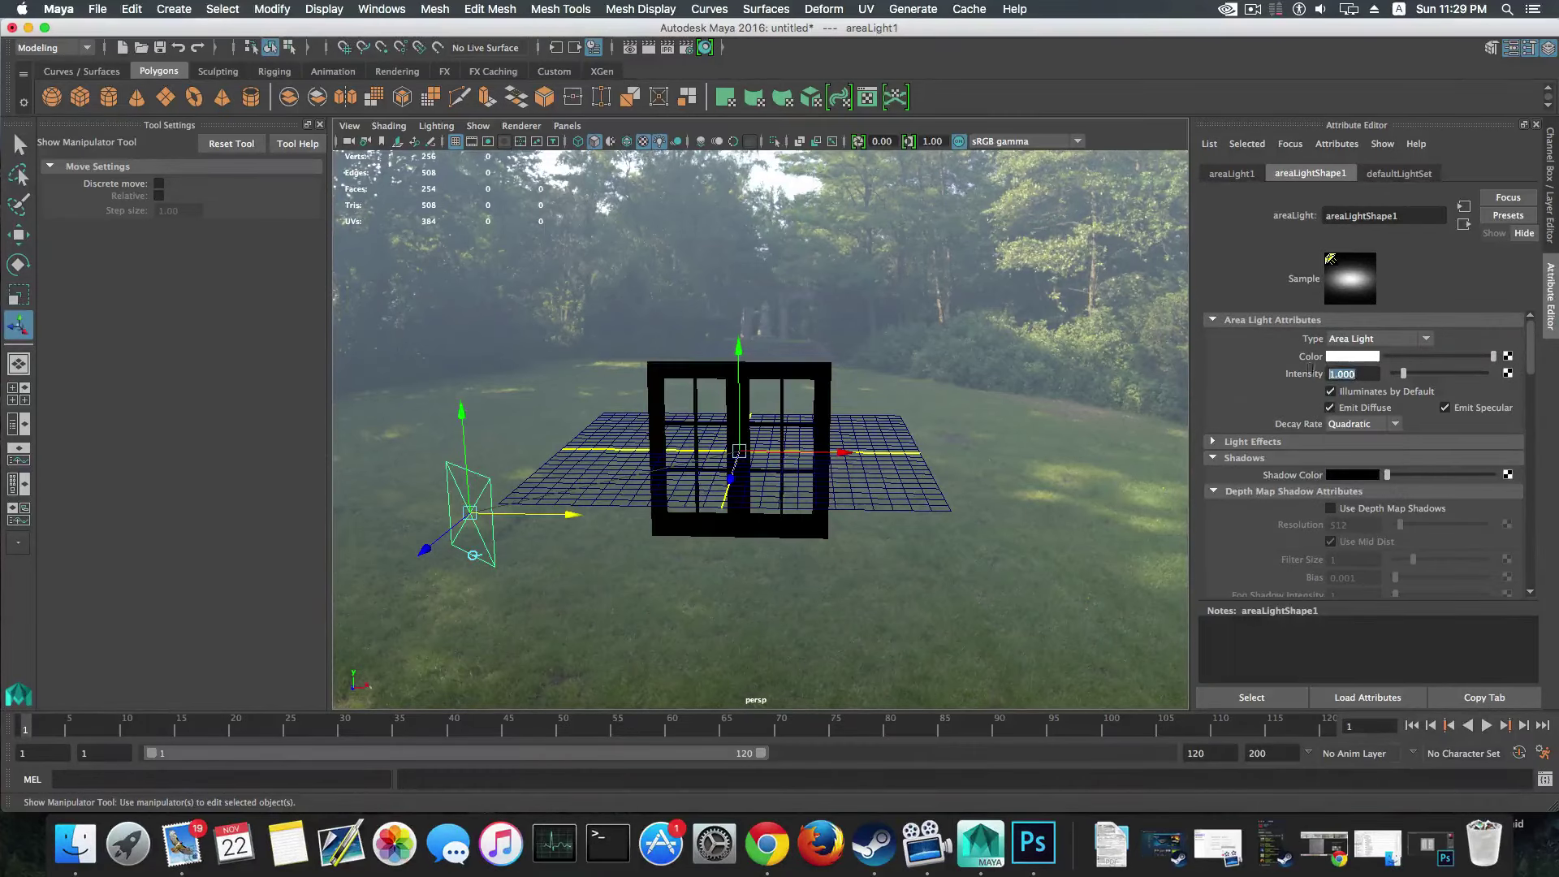
type("300")
key("Return")
Step: Enable Use Light Shape and Emit Photons, then drag Intensity down to 0
scroll(1336, 447, "down", 6)
scroll(1352, 516, "down", 2)
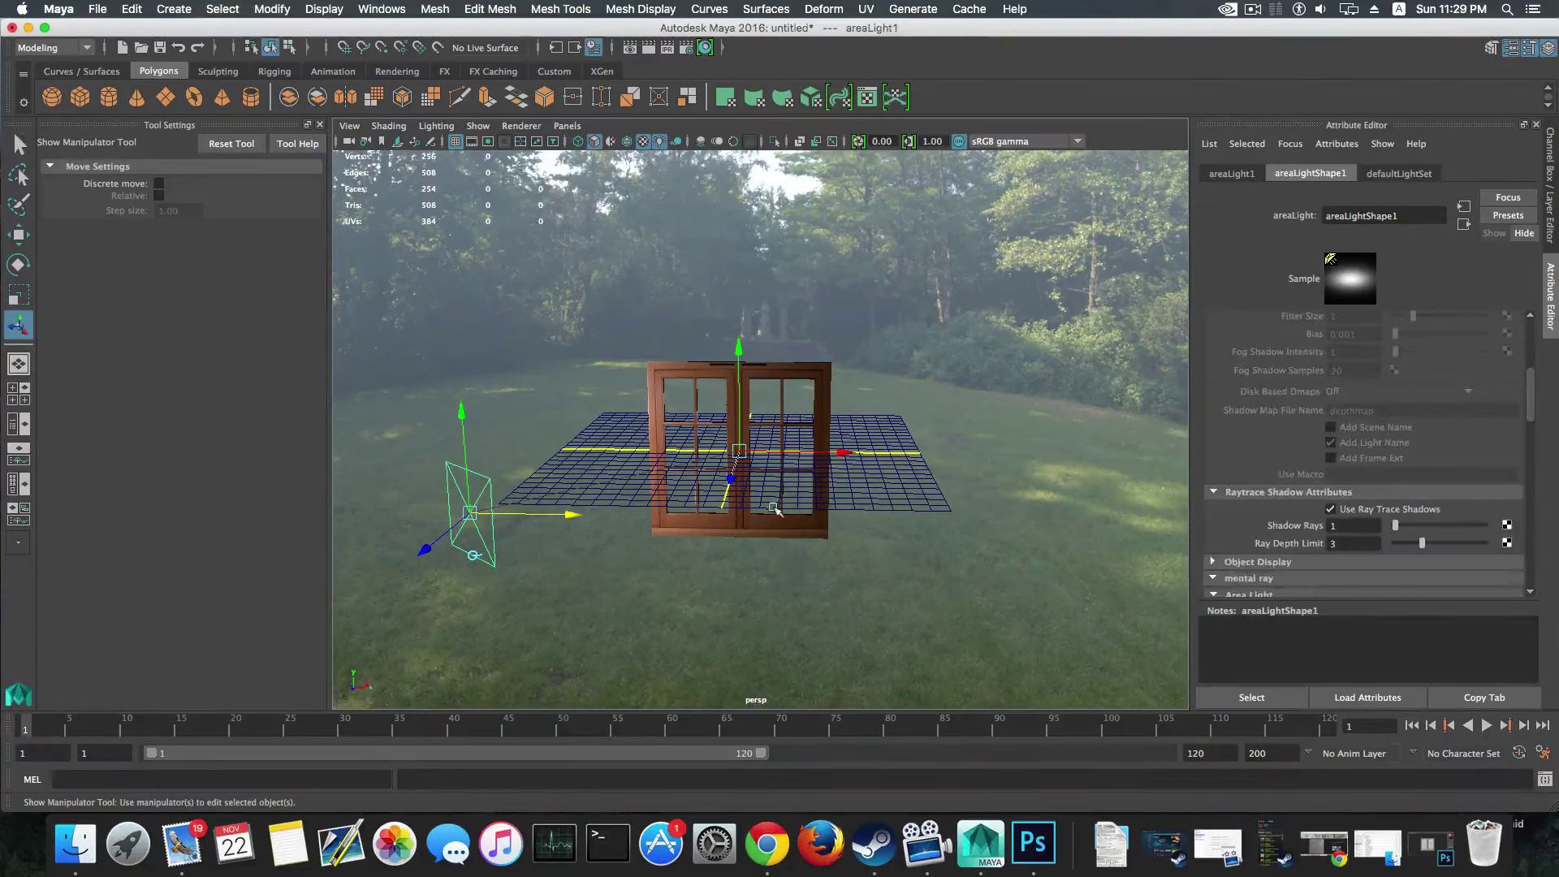
scroll(1391, 548, "down", 3)
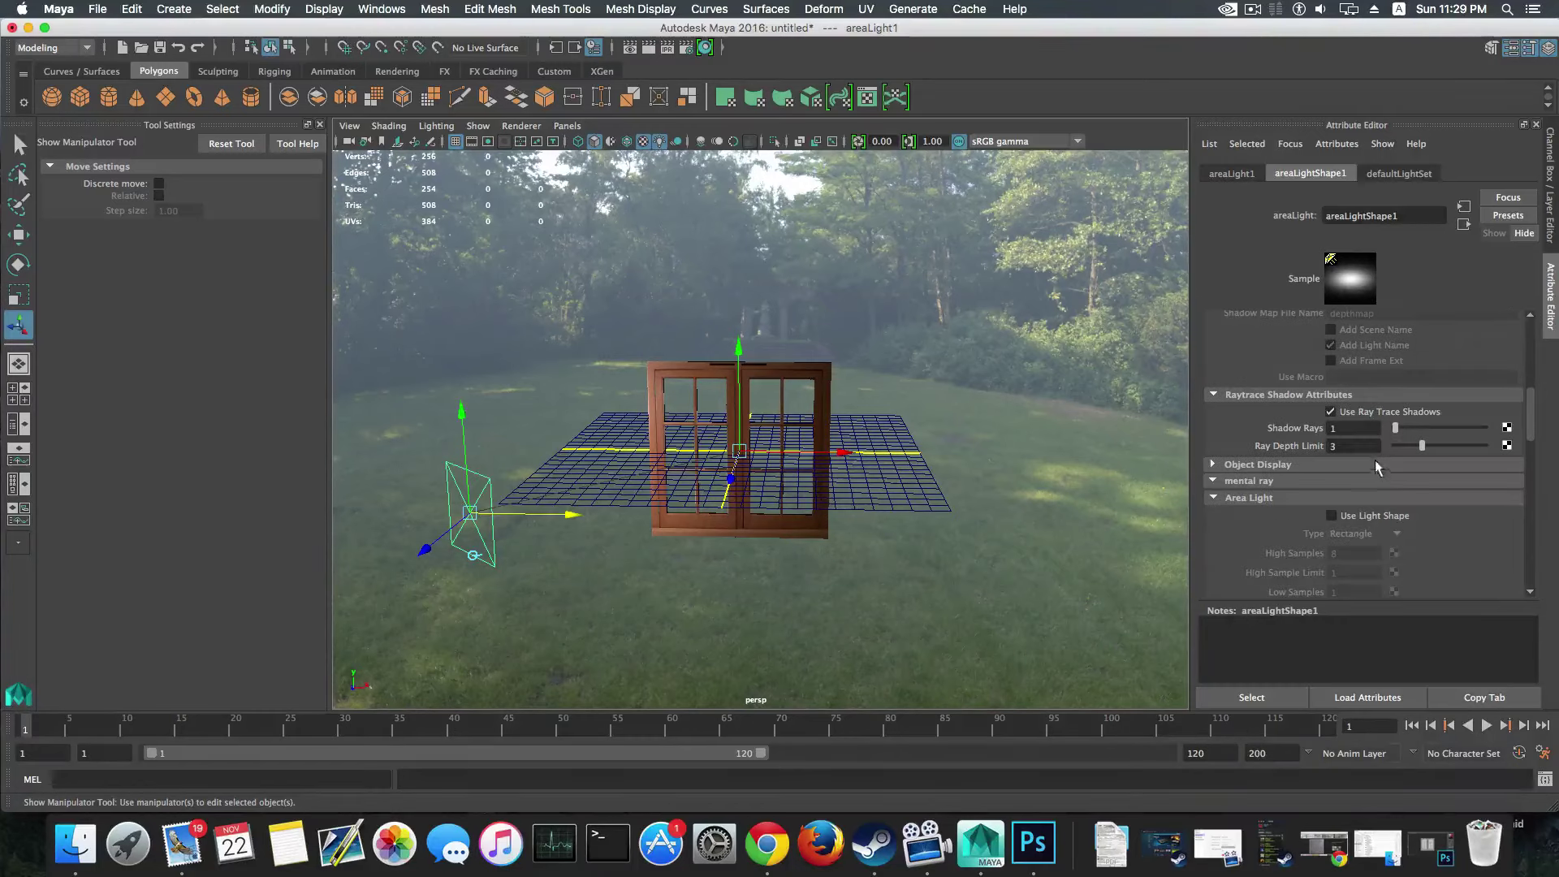
left_click(1331, 517)
scroll(1333, 536, "down", 6)
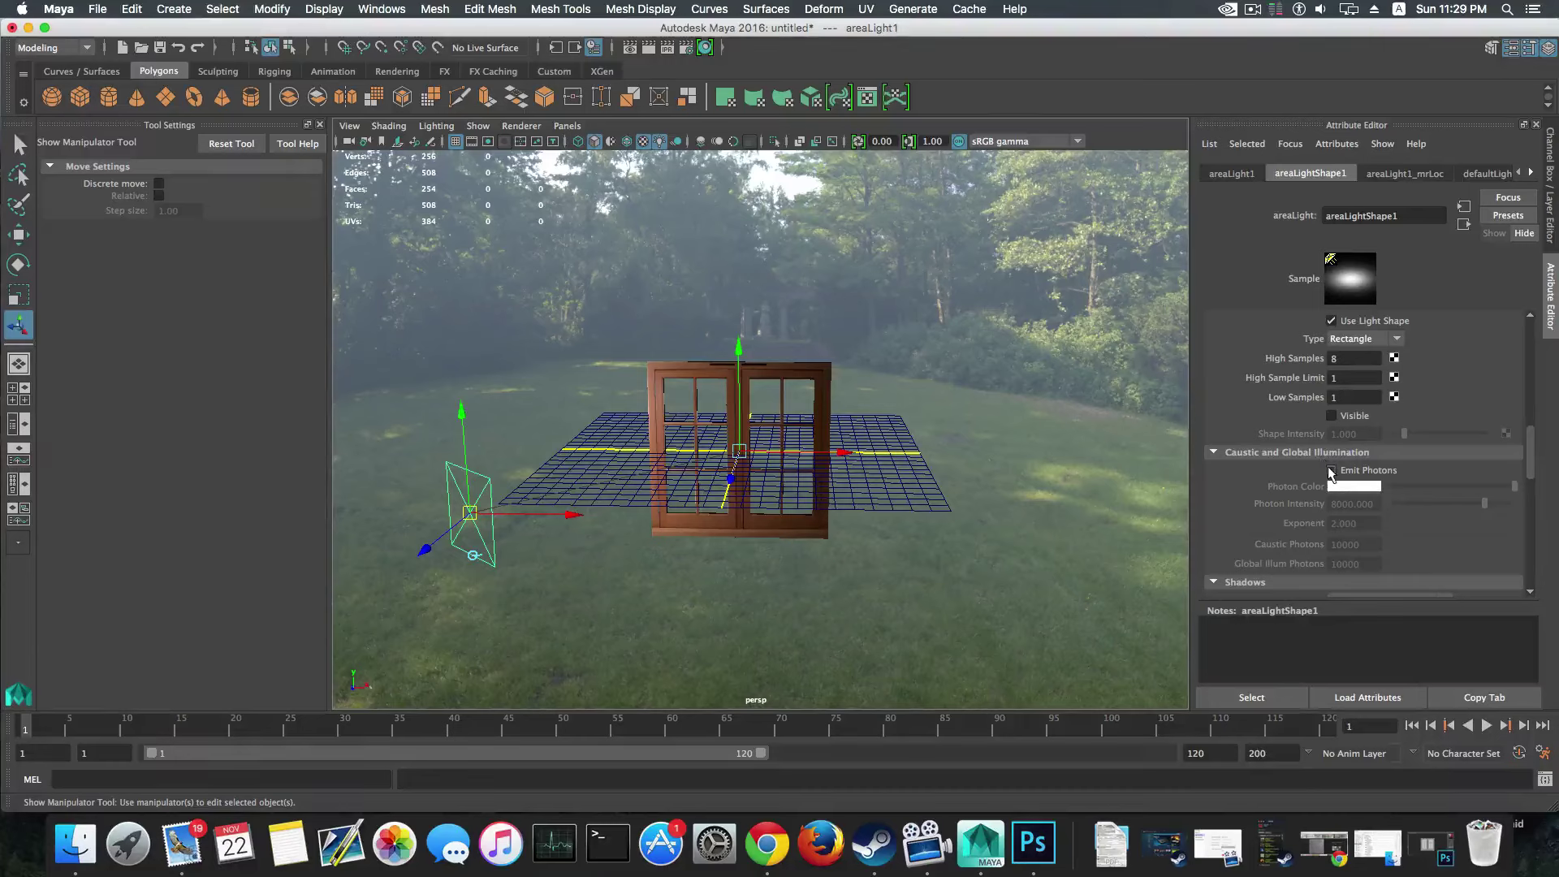
left_click(1332, 471)
scroll(1339, 463, "up", 6)
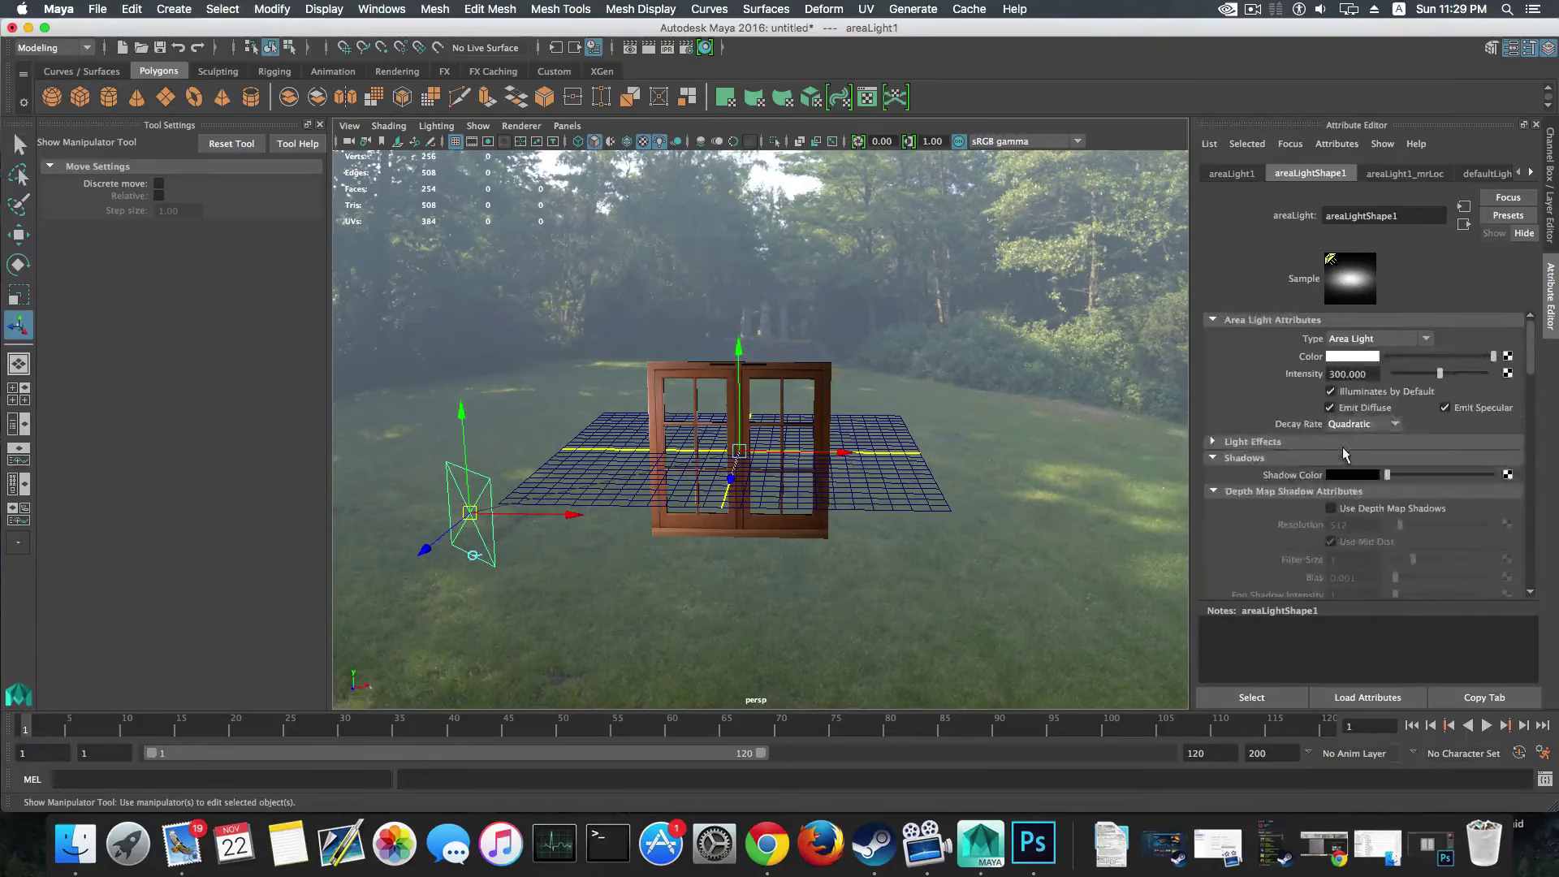
left_click_drag(1441, 374, 1365, 367)
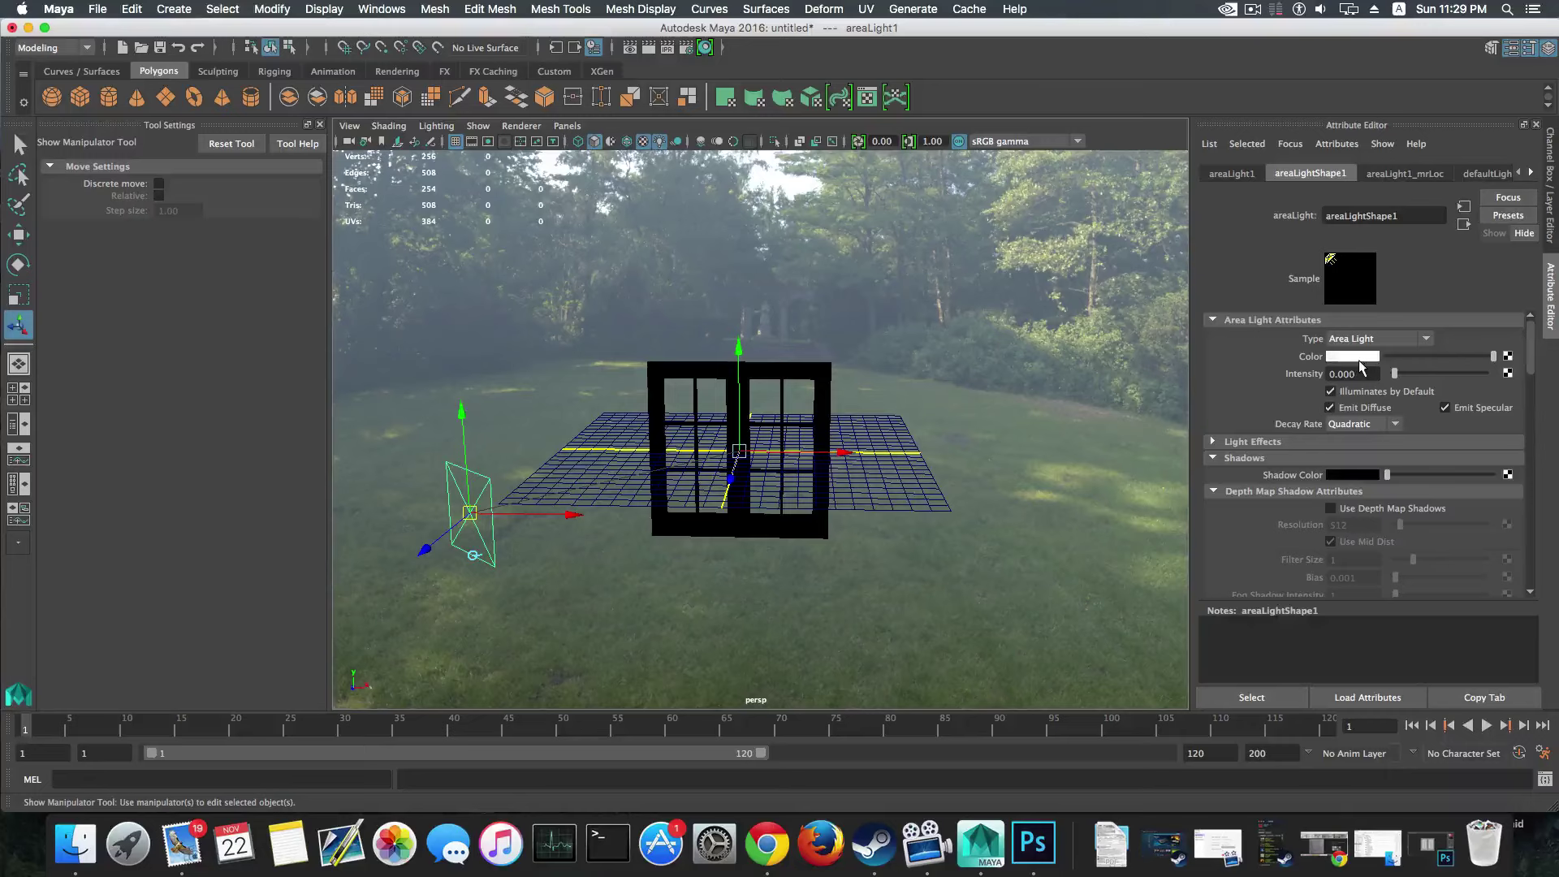
scroll(761, 307, "down", 10)
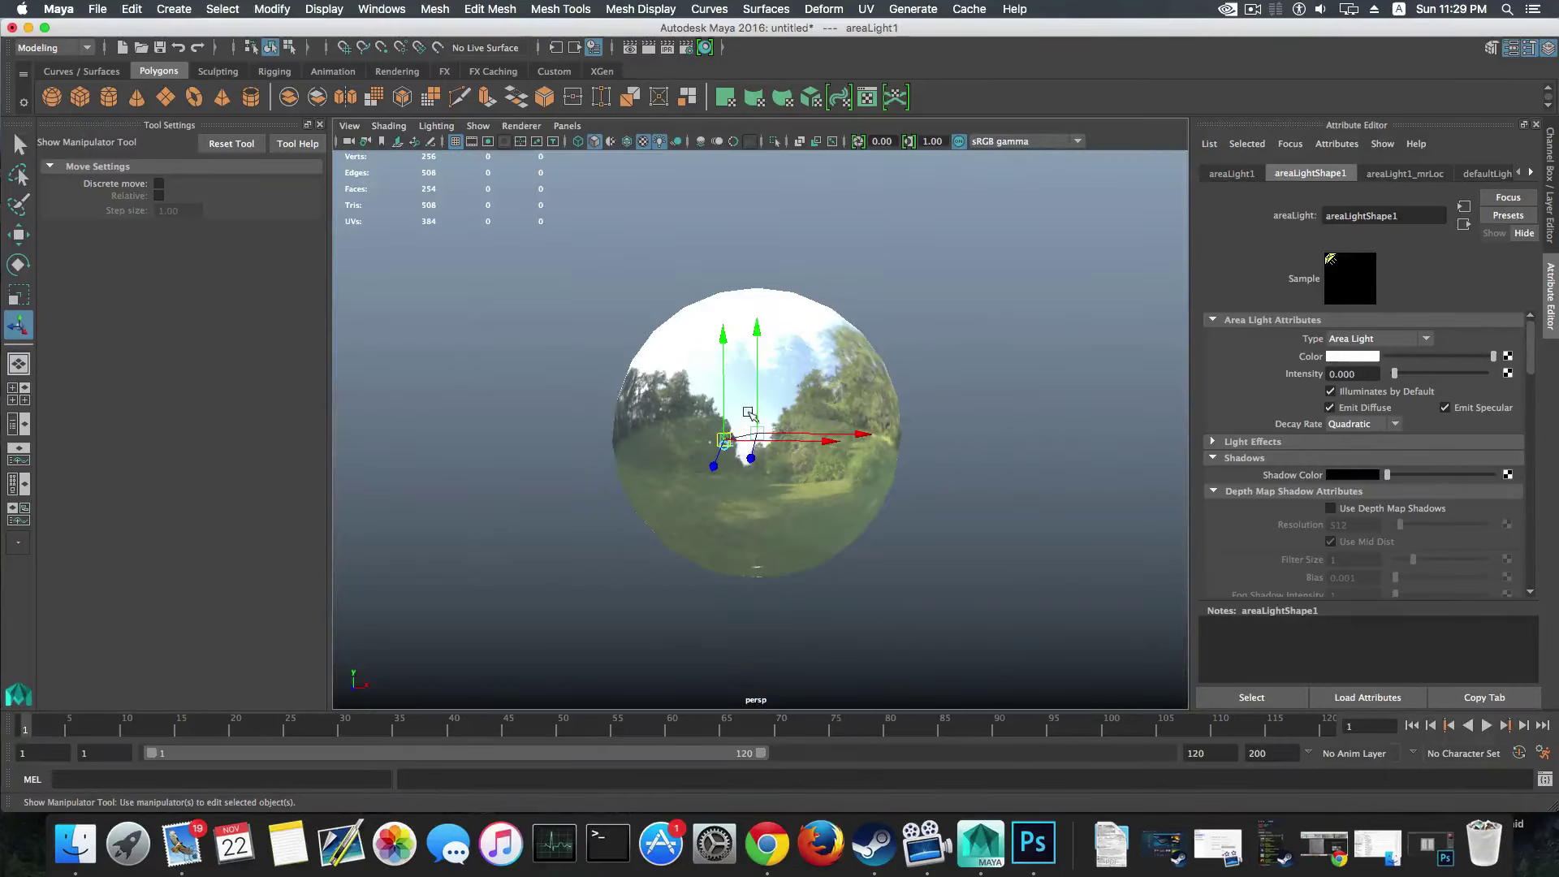
Step: Raise the area light slightly, then select the mentalrayIbl environment sphere
scroll(749, 415, "up", 10)
left_click_drag(750, 421, 782, 404, "alt")
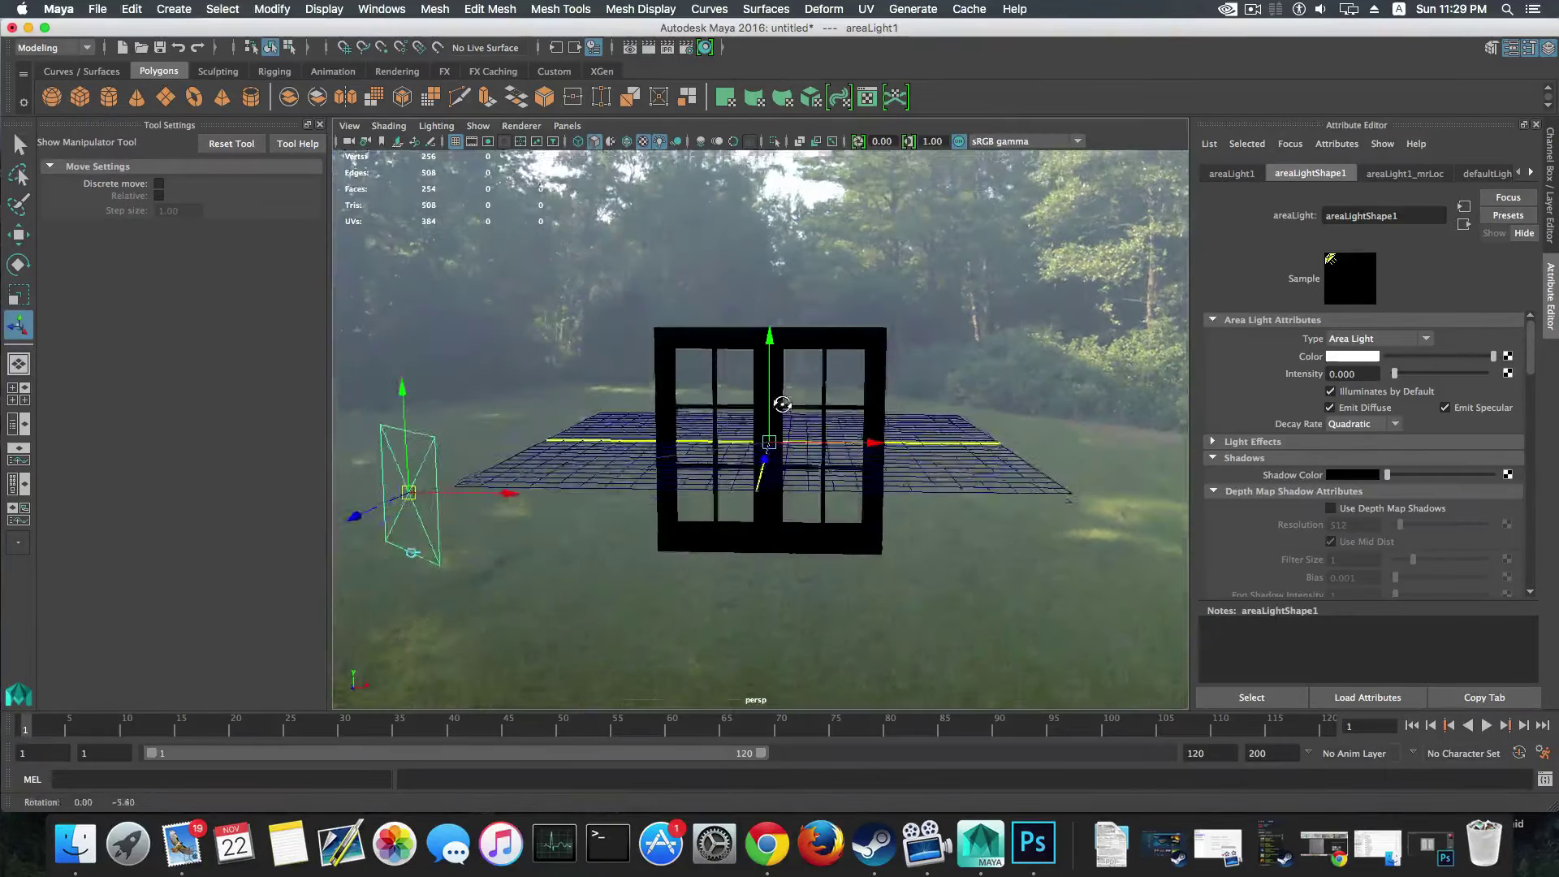
middle_click_drag(754, 324, 739, 447, "alt")
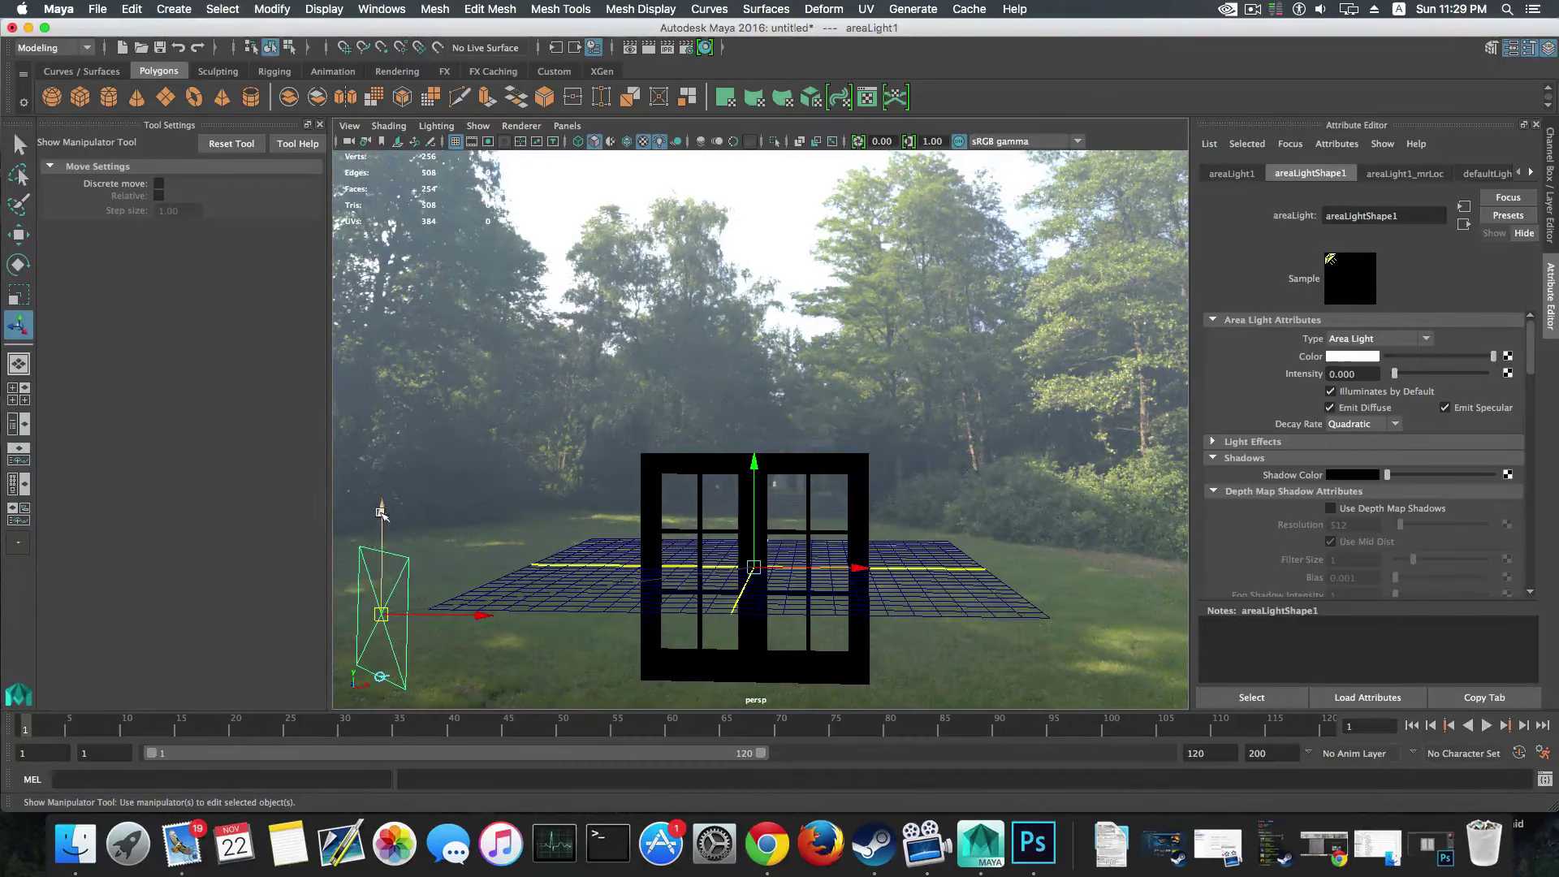
left_click_drag(383, 519, 385, 404)
key("a")
left_click_drag(764, 406, 796, 361, "alt")
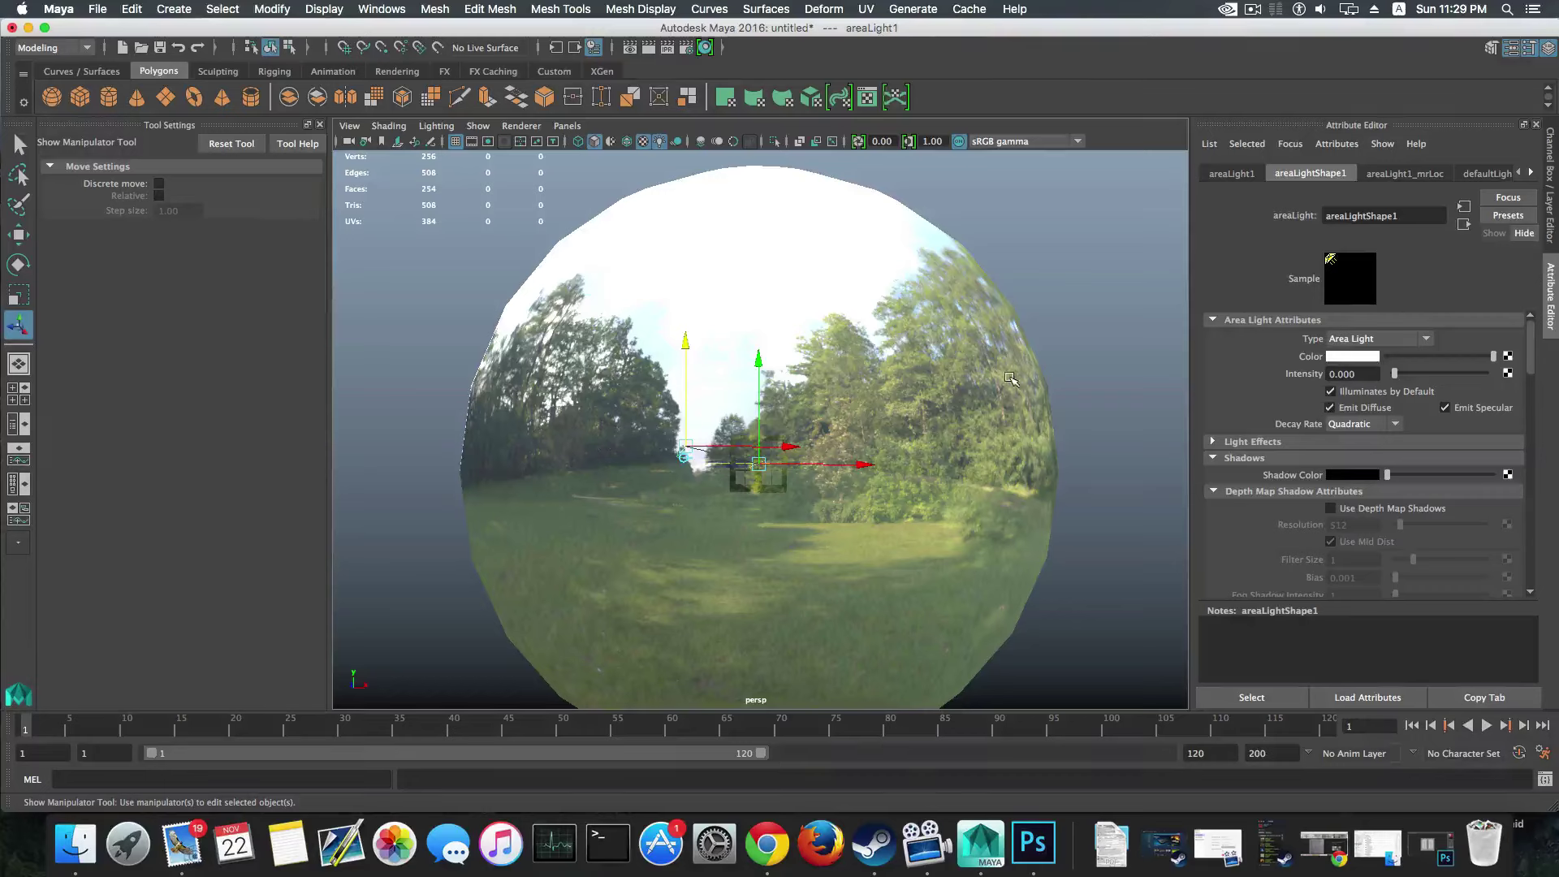
left_click(845, 385)
scroll(836, 422, "down", 3)
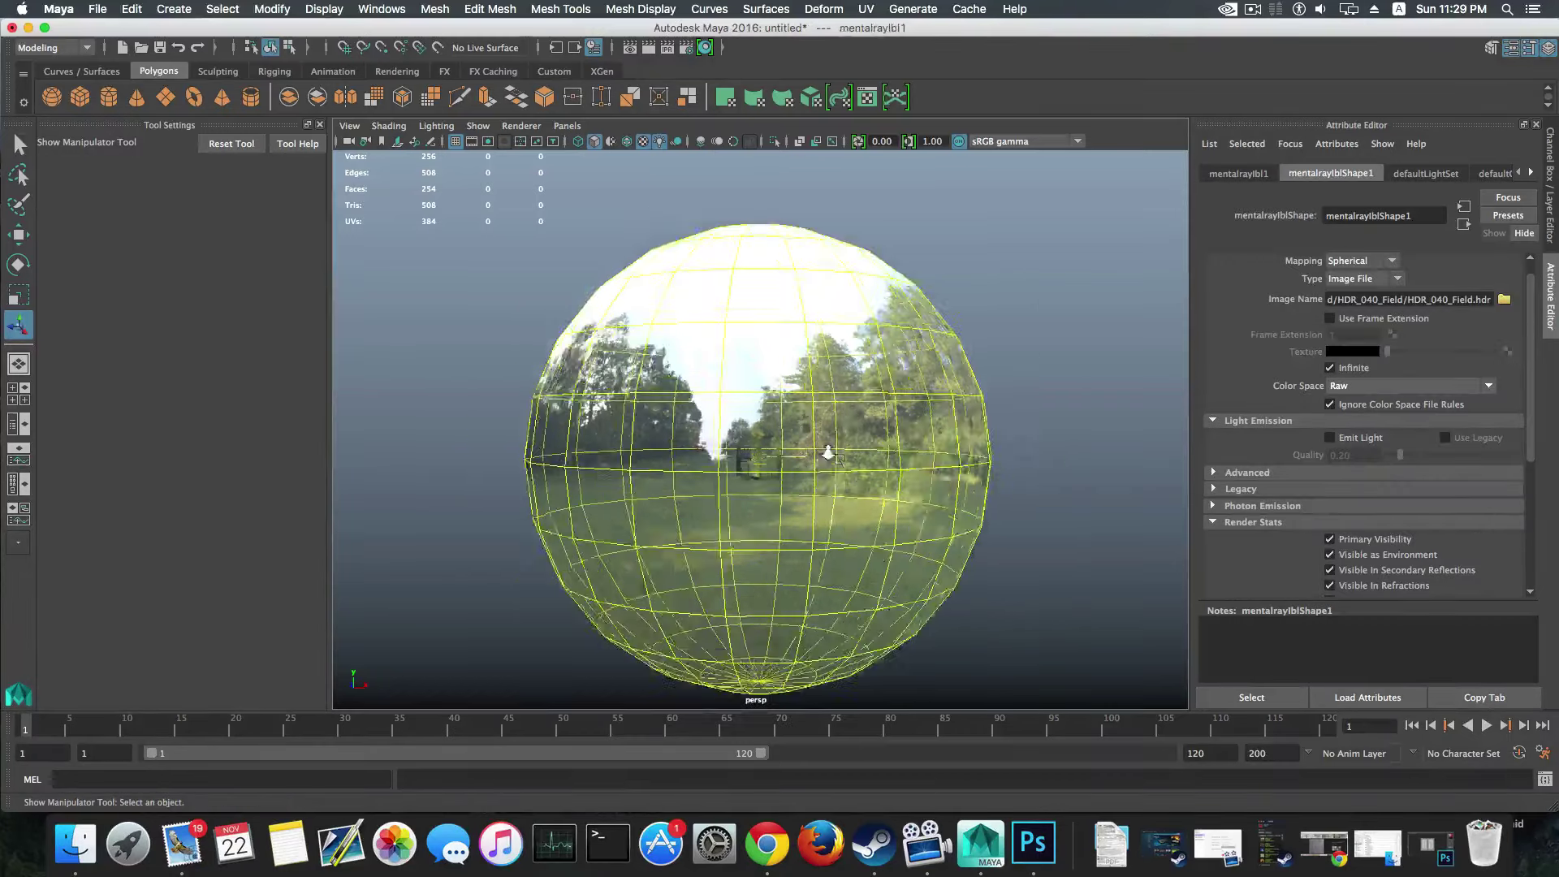
left_click_drag(836, 422, 807, 470, "alt")
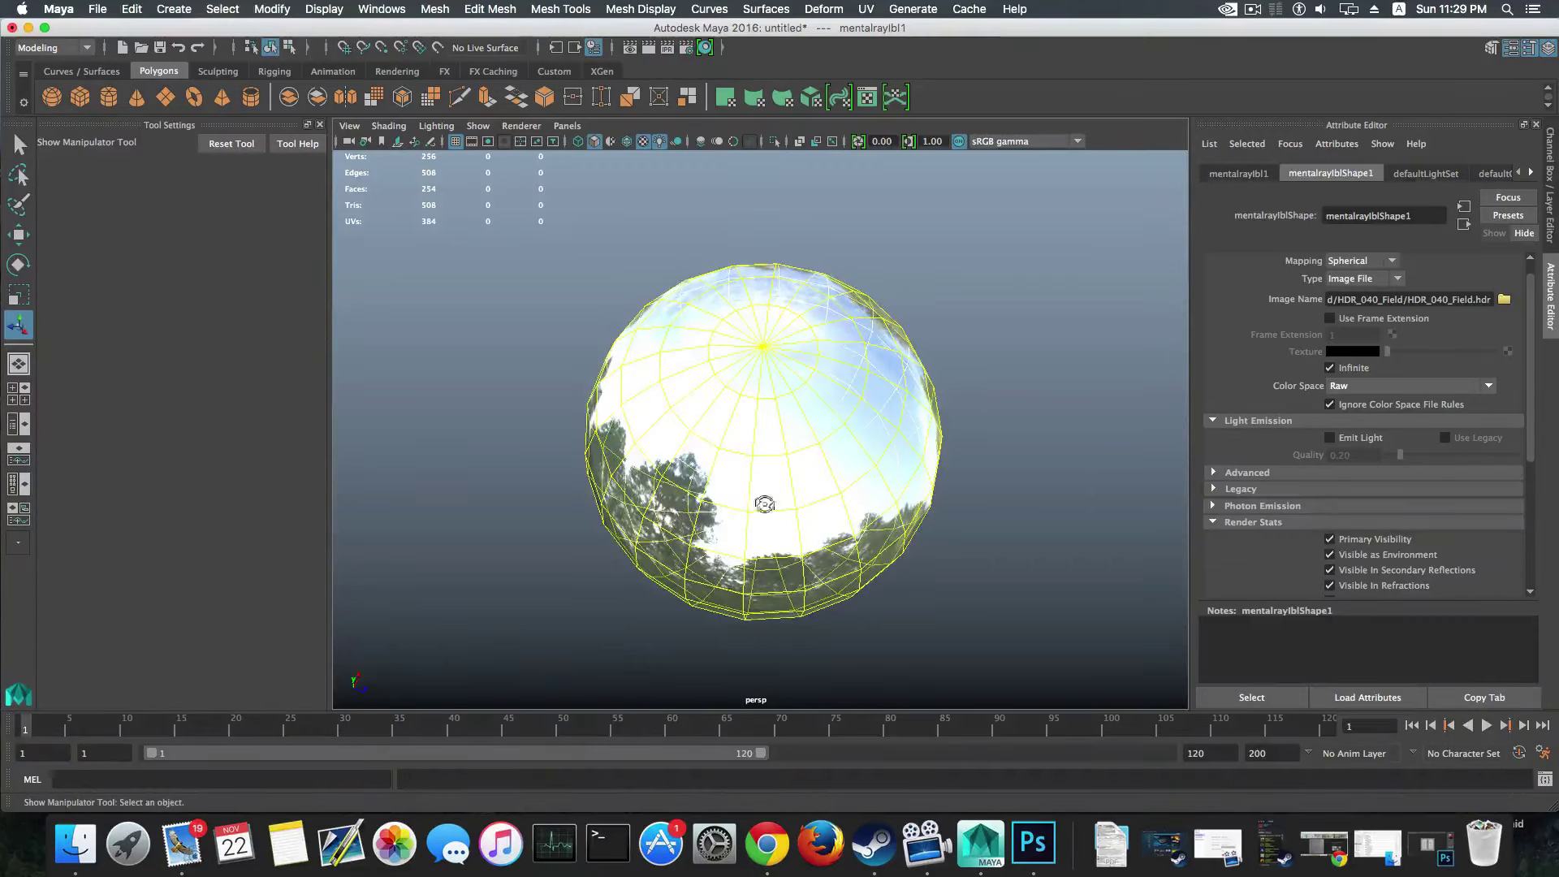
left_click_drag(741, 511, 676, 442, "alt")
Step: Rotate the IBL sphere around Y so grassy field sits behind the window
key("w")
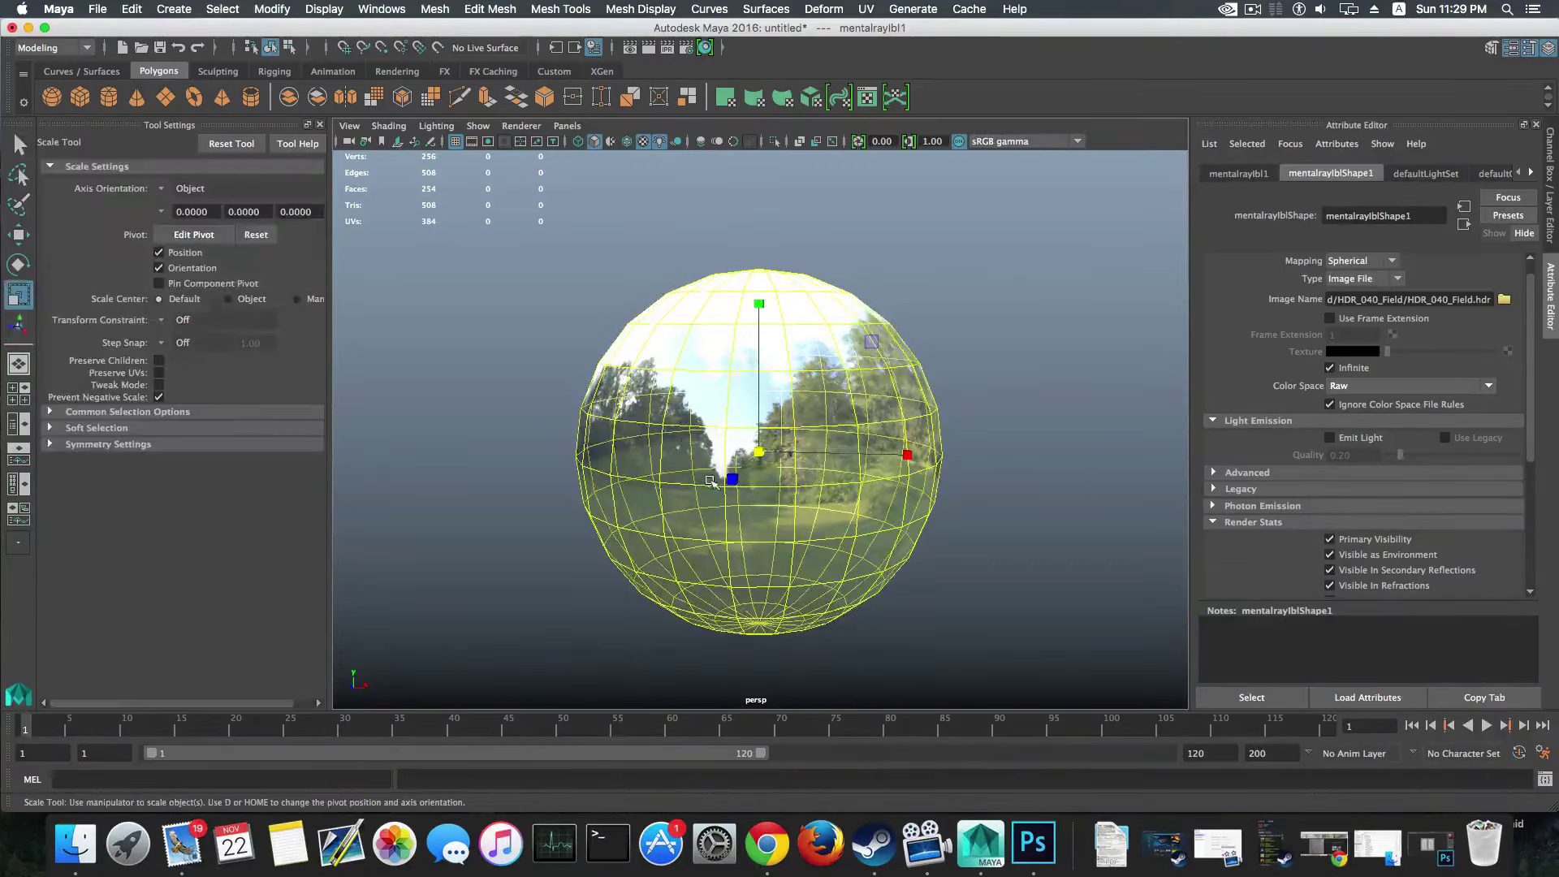
key("e")
mouse_move(768, 479)
left_mouse_down()
mouse_move(815, 448)
mouse_move(789, 482)
left_mouse_up()
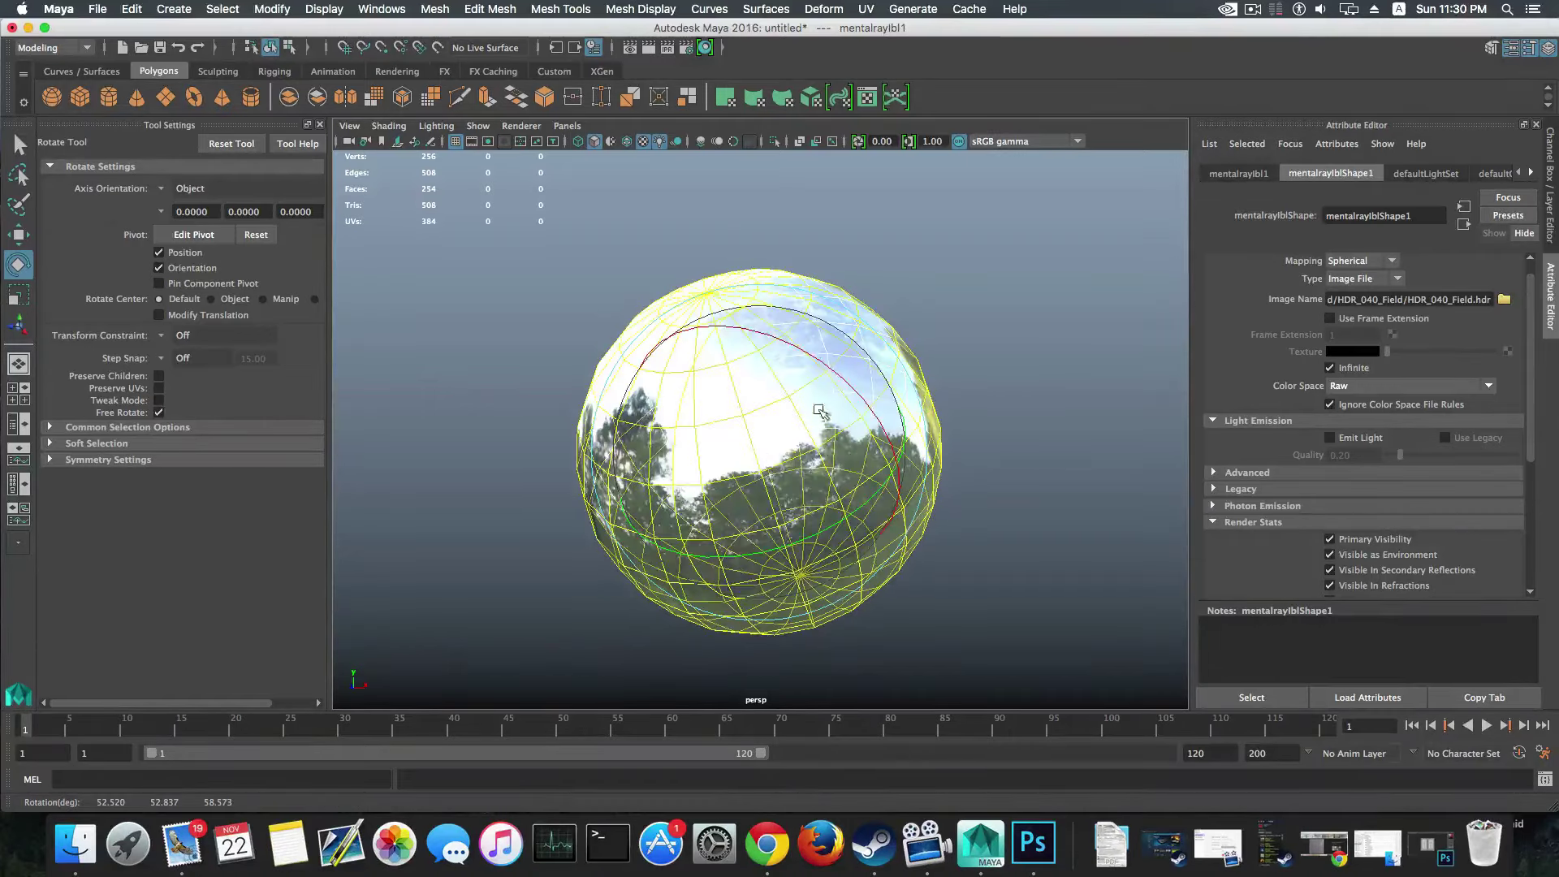
left_click_drag(836, 379, 869, 465)
scroll(835, 445, "up", 6)
scroll(870, 465, "up", 3)
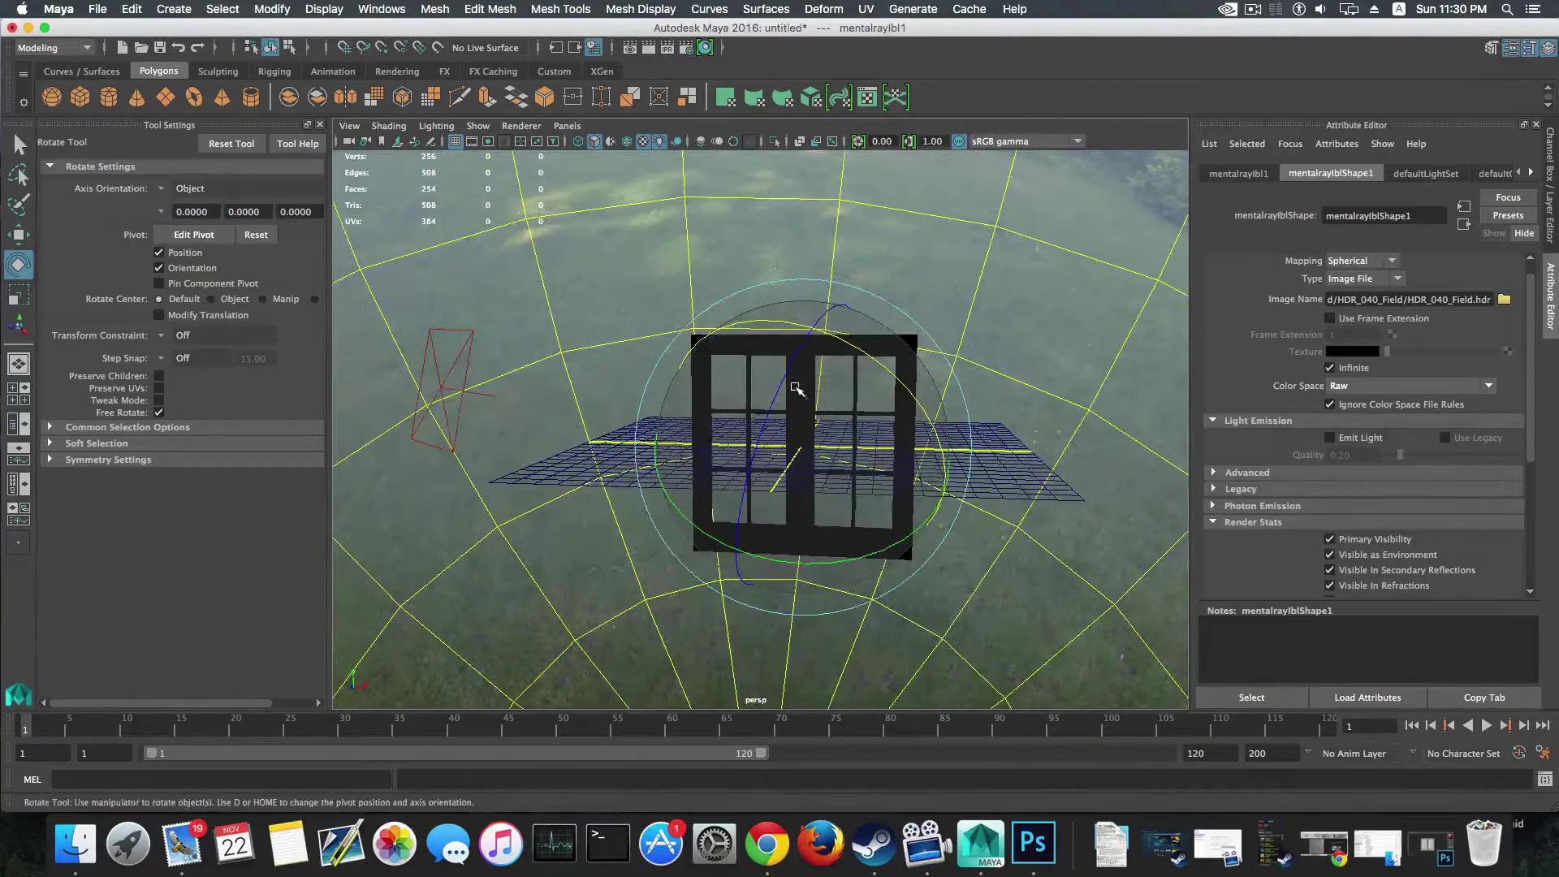
scroll(870, 465, "up", 4)
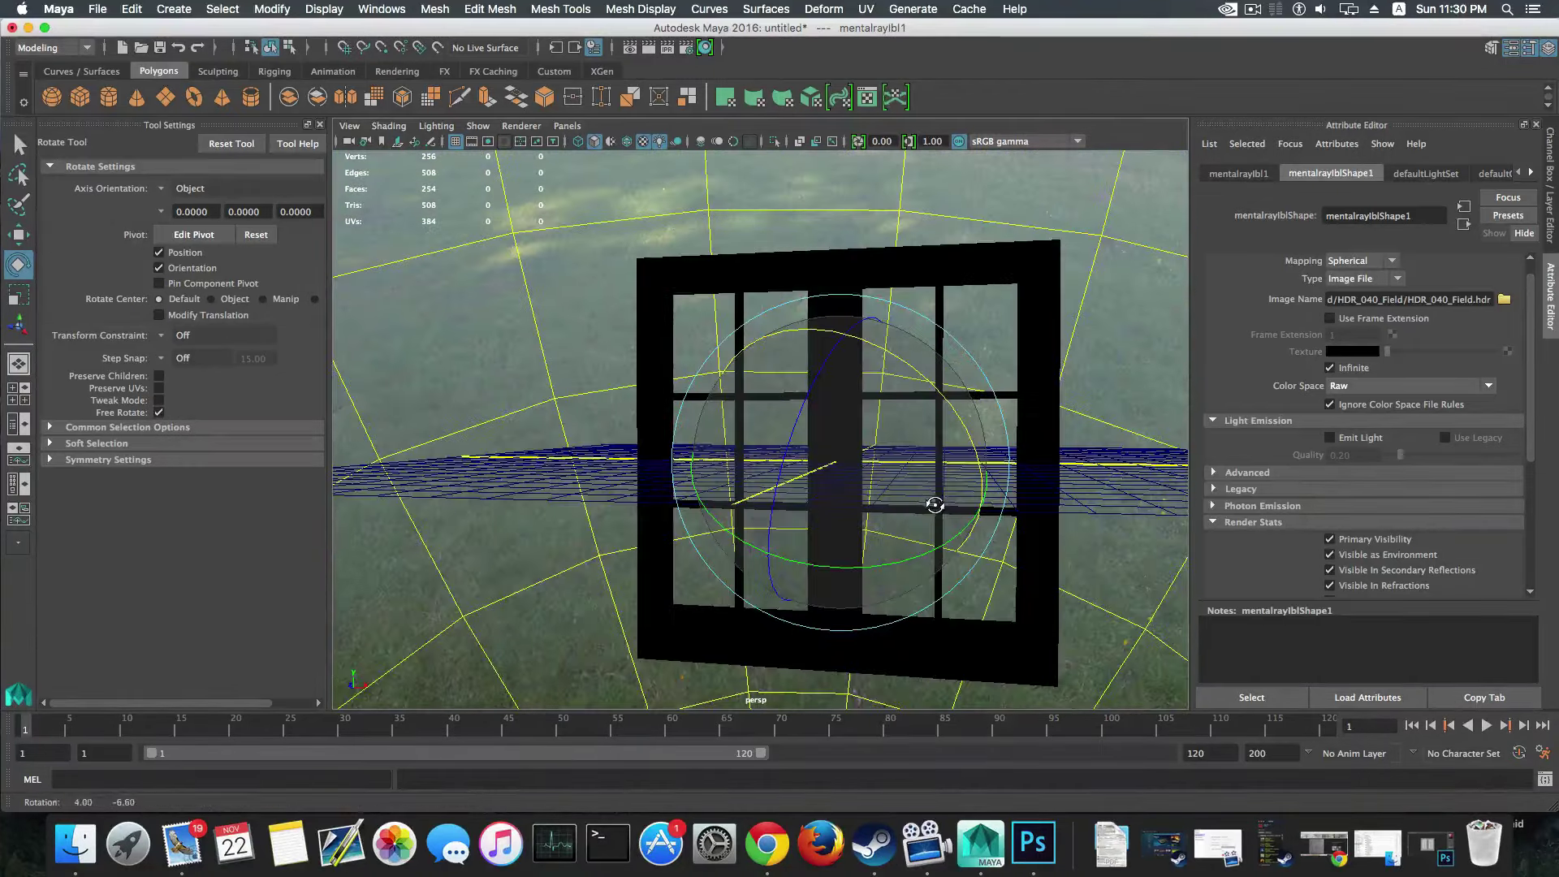
left_click(655, 48)
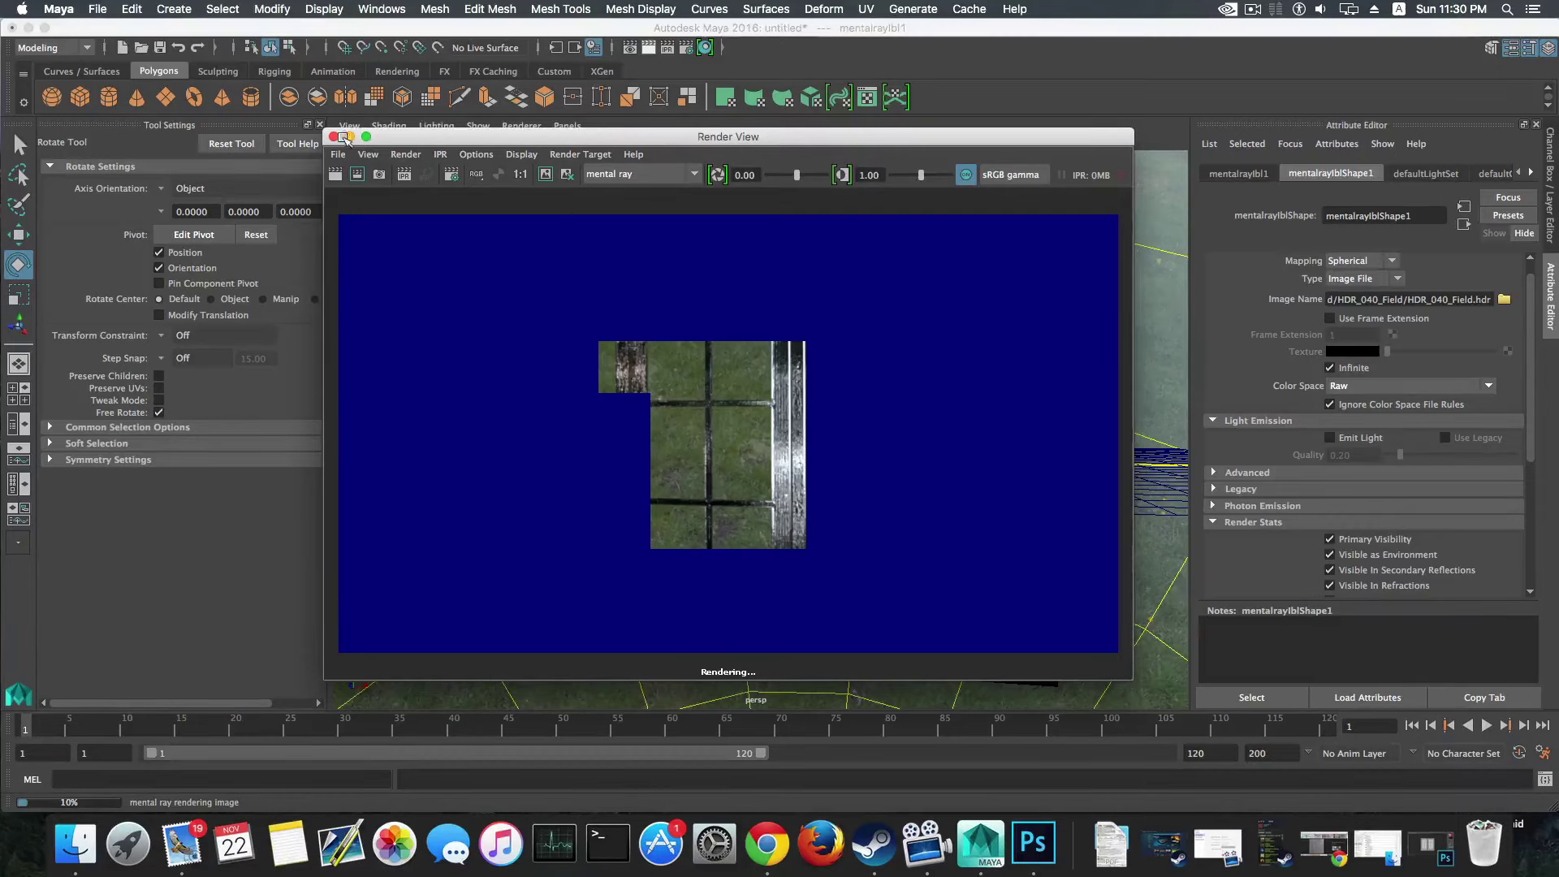
Step: Close the render preview and set areaLight1's intensity to 300
left_click(335, 136)
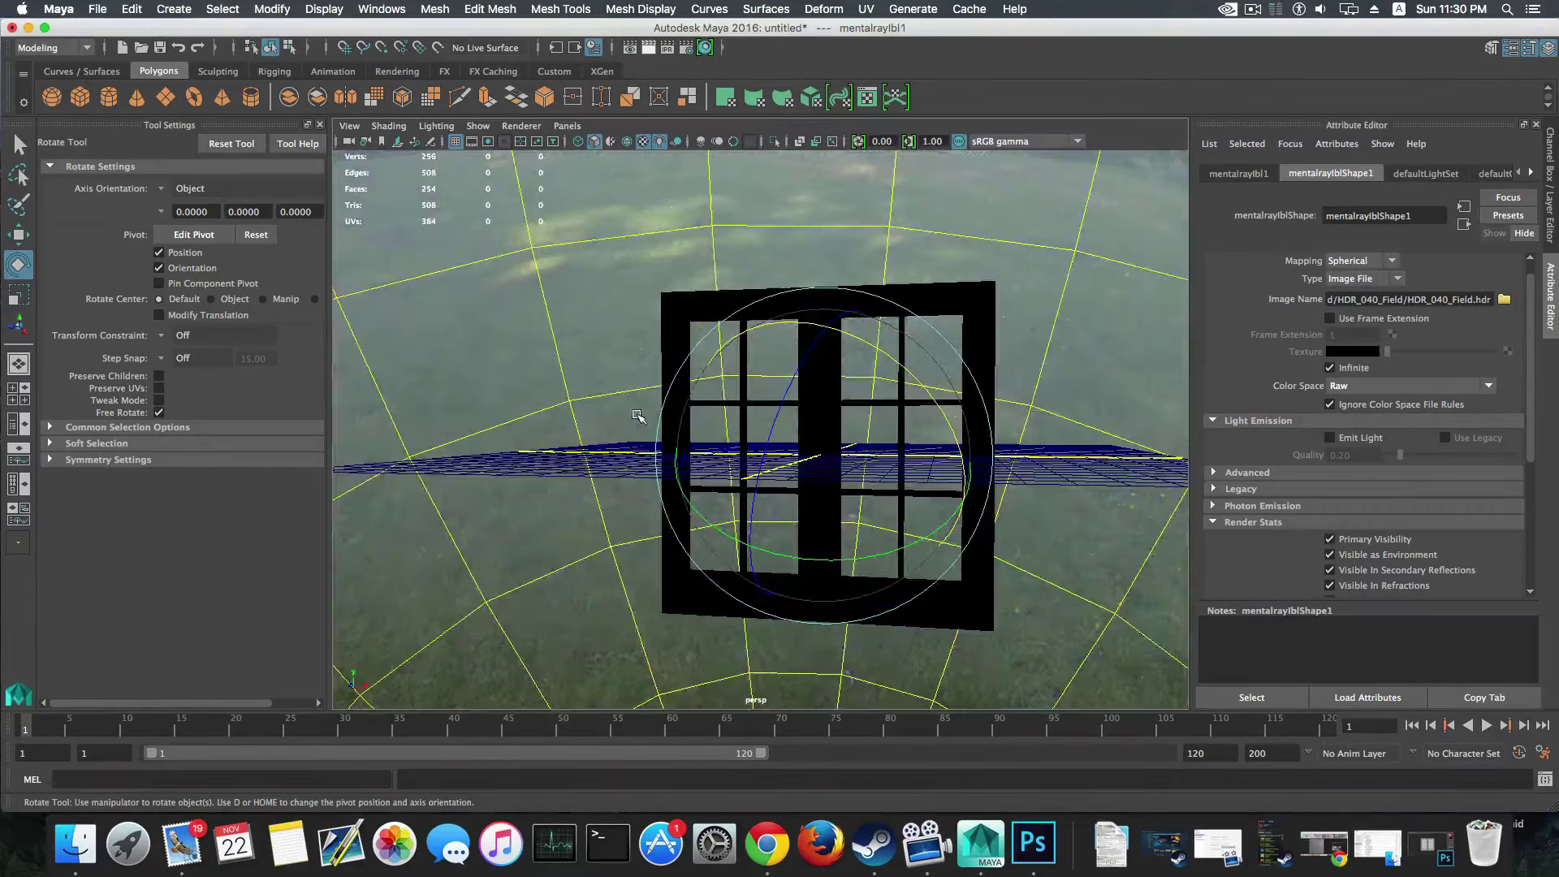
left_click_drag(635, 407, 400, 367, "alt")
left_click(419, 385)
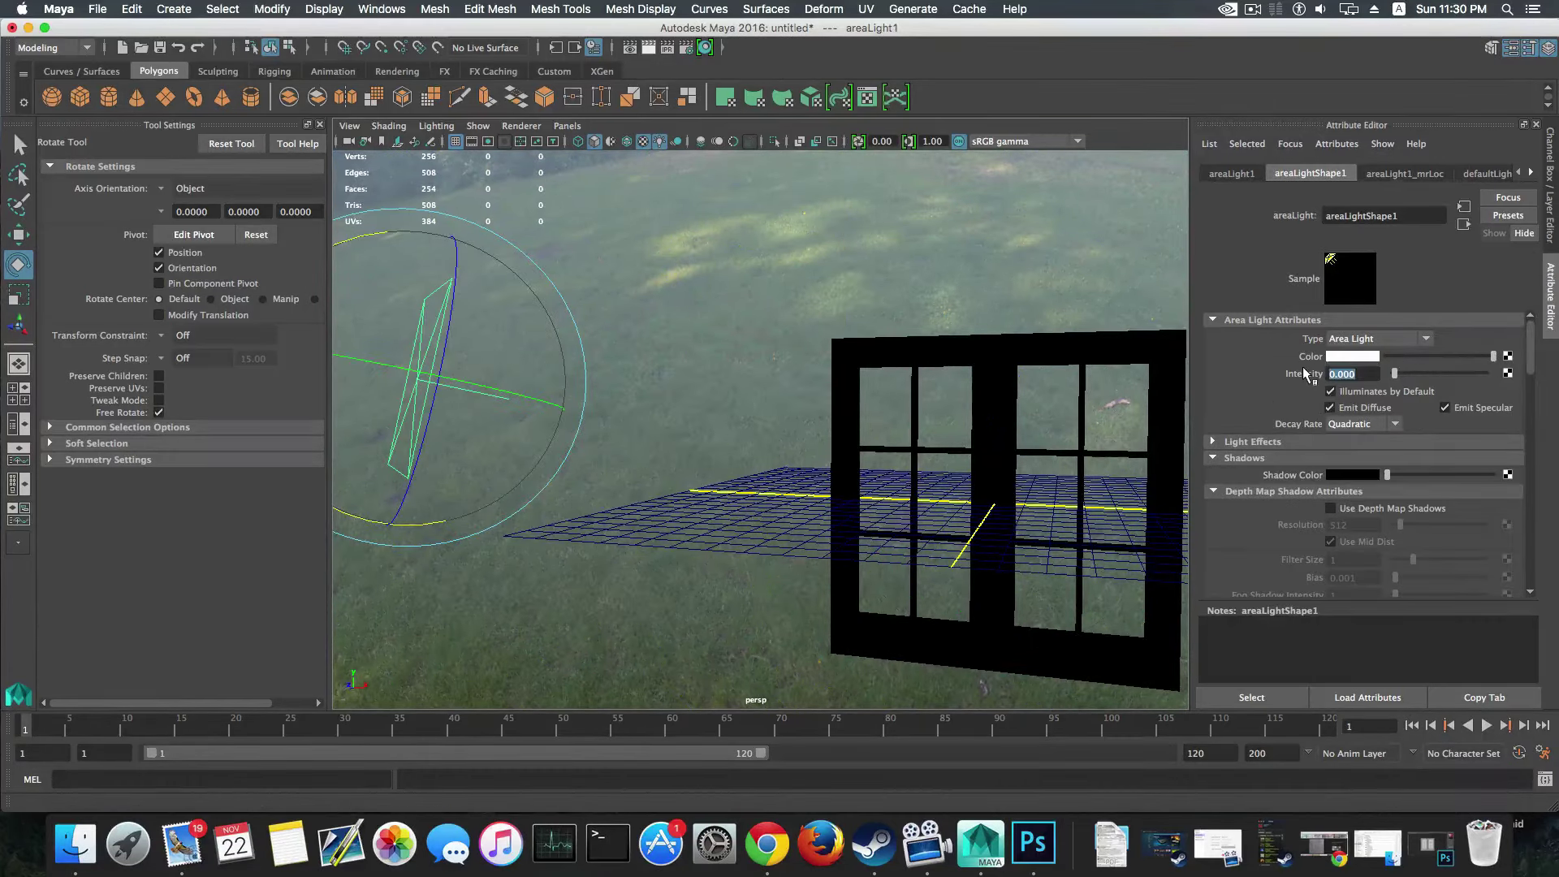
type("300")
key("Return")
scroll(1404, 479, "down", 10)
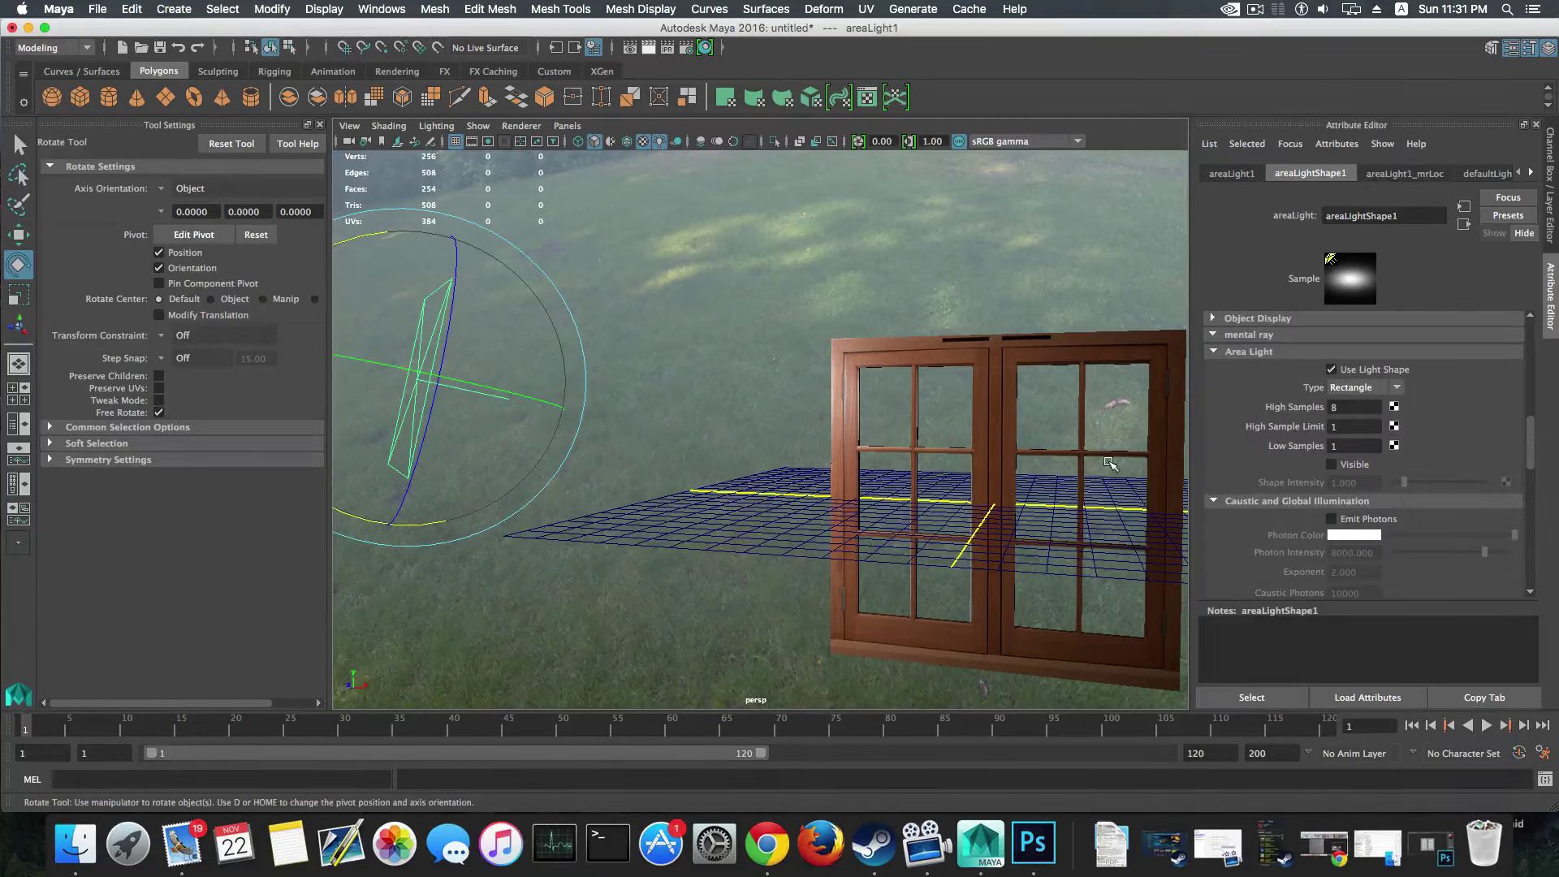
Step: Duplicate the area light as areaLight2 and raise it higher above the window
left_click_drag(1070, 405, 727, 443, "alt")
key("f")
scroll(528, 410, "down", 10)
left_click_drag(527, 429, 562, 446, "alt")
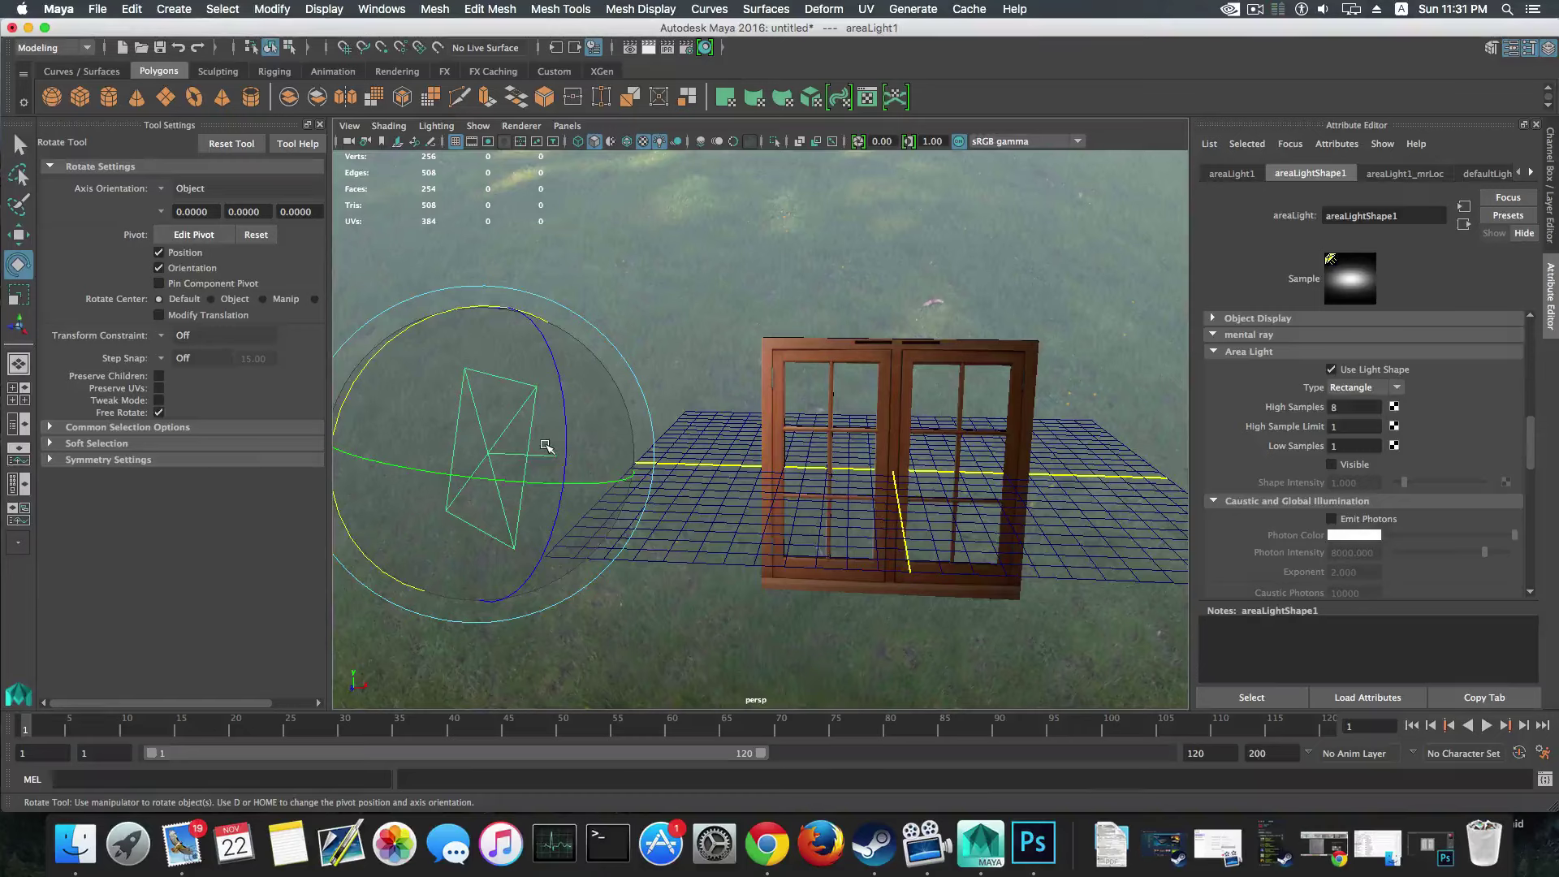
key("ctrl+d")
key("t")
left_click(587, 456)
middle_click_drag(1091, 578, 964, 290)
left_click_drag(950, 235, 995, 561, "alt")
mouse_move(995, 562)
middle_mouse_down("alt")
mouse_move(998, 550)
mouse_move(980, 565)
middle_mouse_up("alt")
left_click_drag(942, 520, 857, 475, "alt")
Step: Select the window mesh and delete its construction history by type
left_click(850, 233)
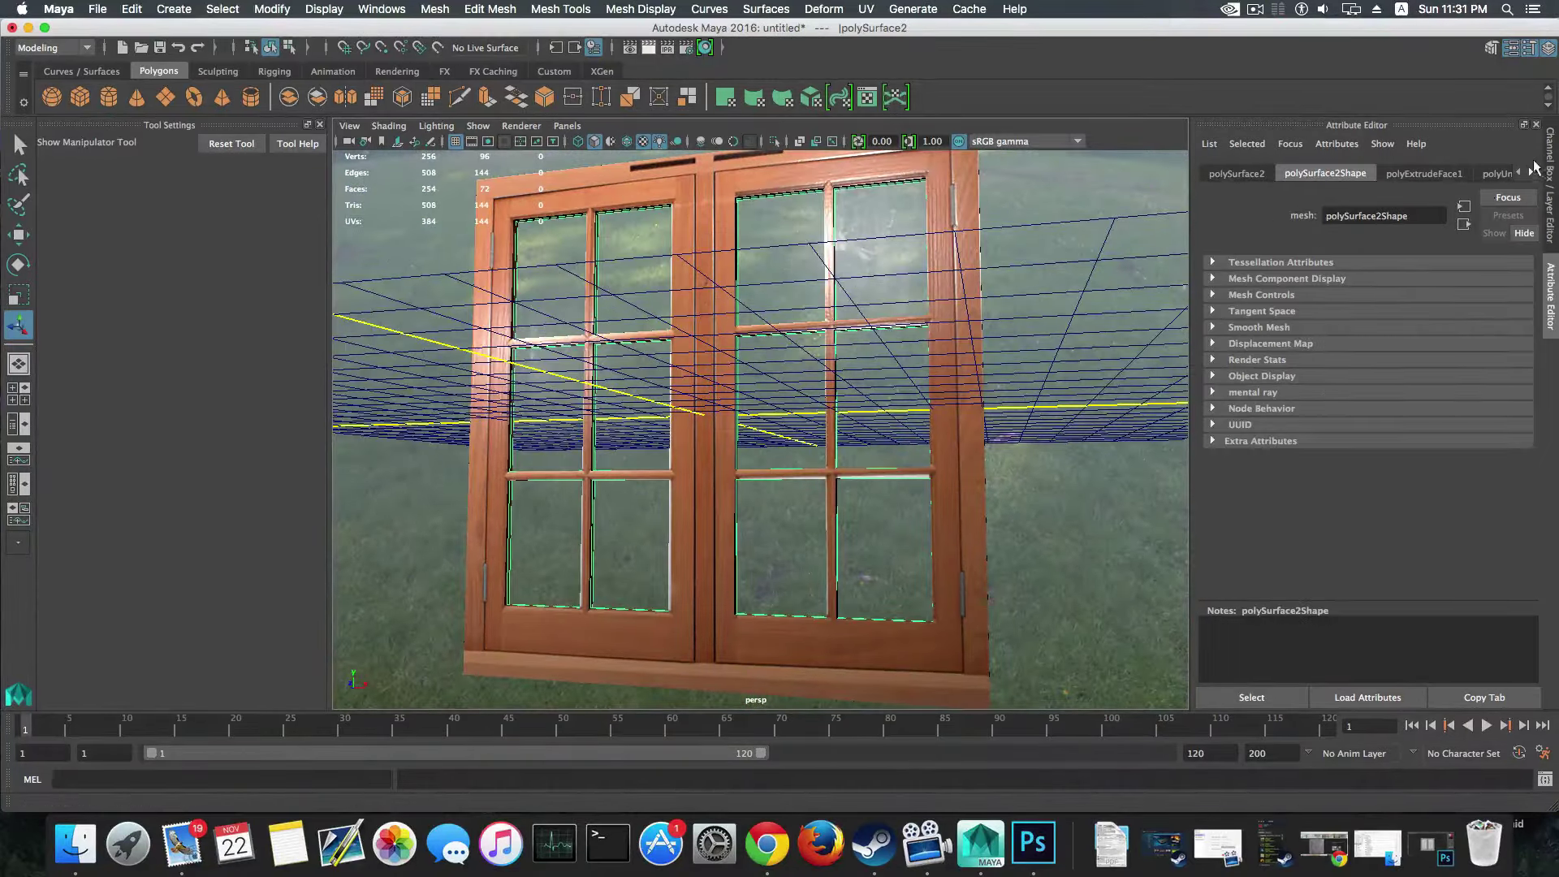
left_click(1531, 173)
left_click(1531, 173)
left_click(1531, 173)
left_click(132, 9)
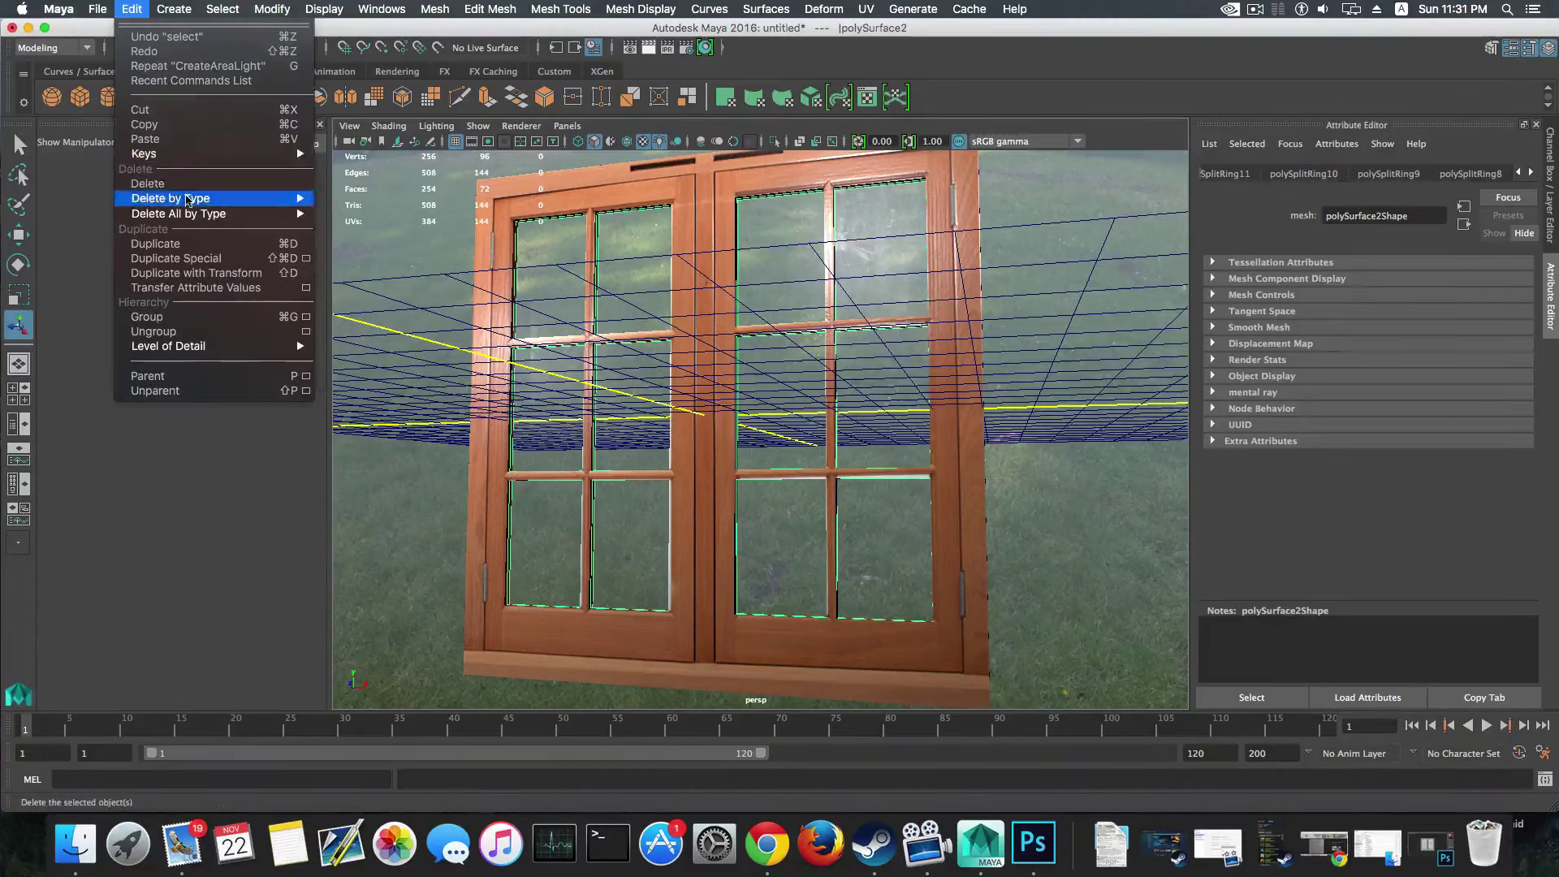
mouse_move(243, 198)
left_click(347, 208)
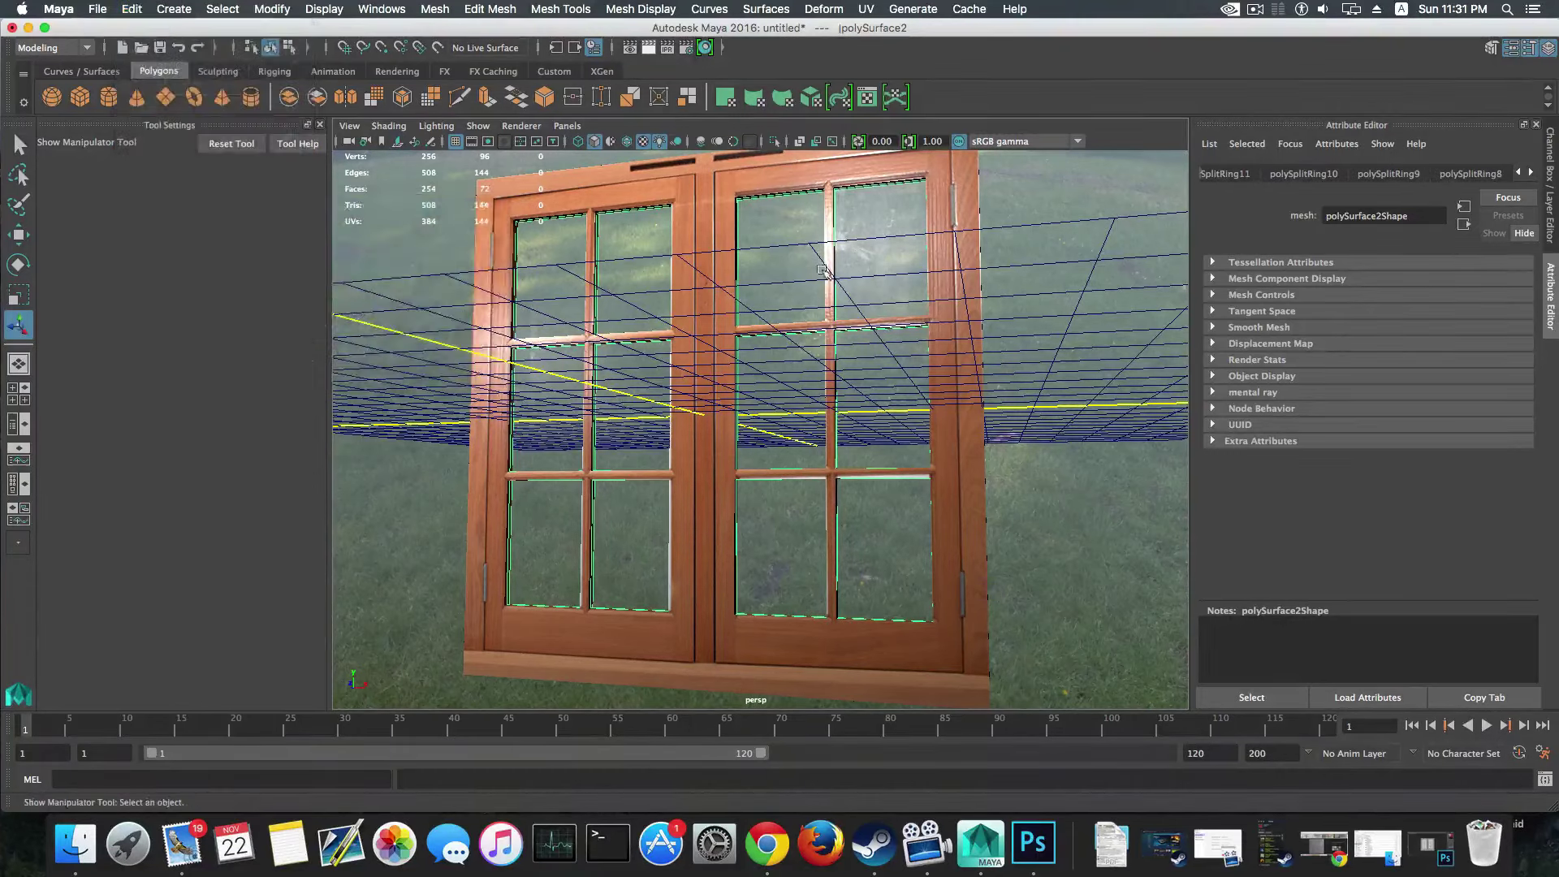
Step: Set the windows material reflectivity to 0.724 with Highlights Only enabled
left_click(1401, 174)
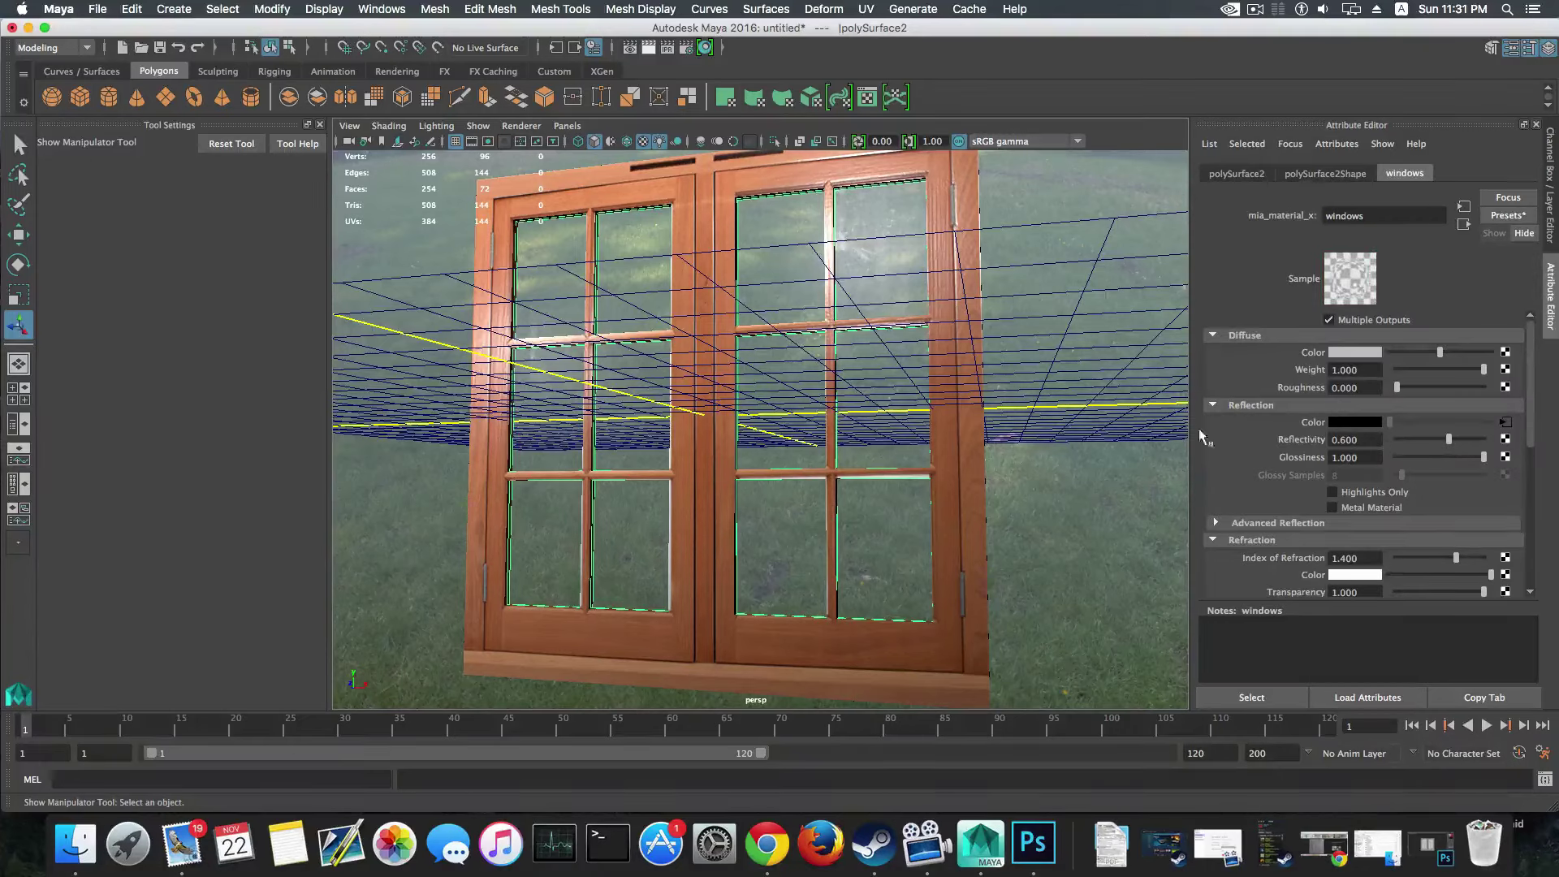
scroll(1410, 523, "down", 2)
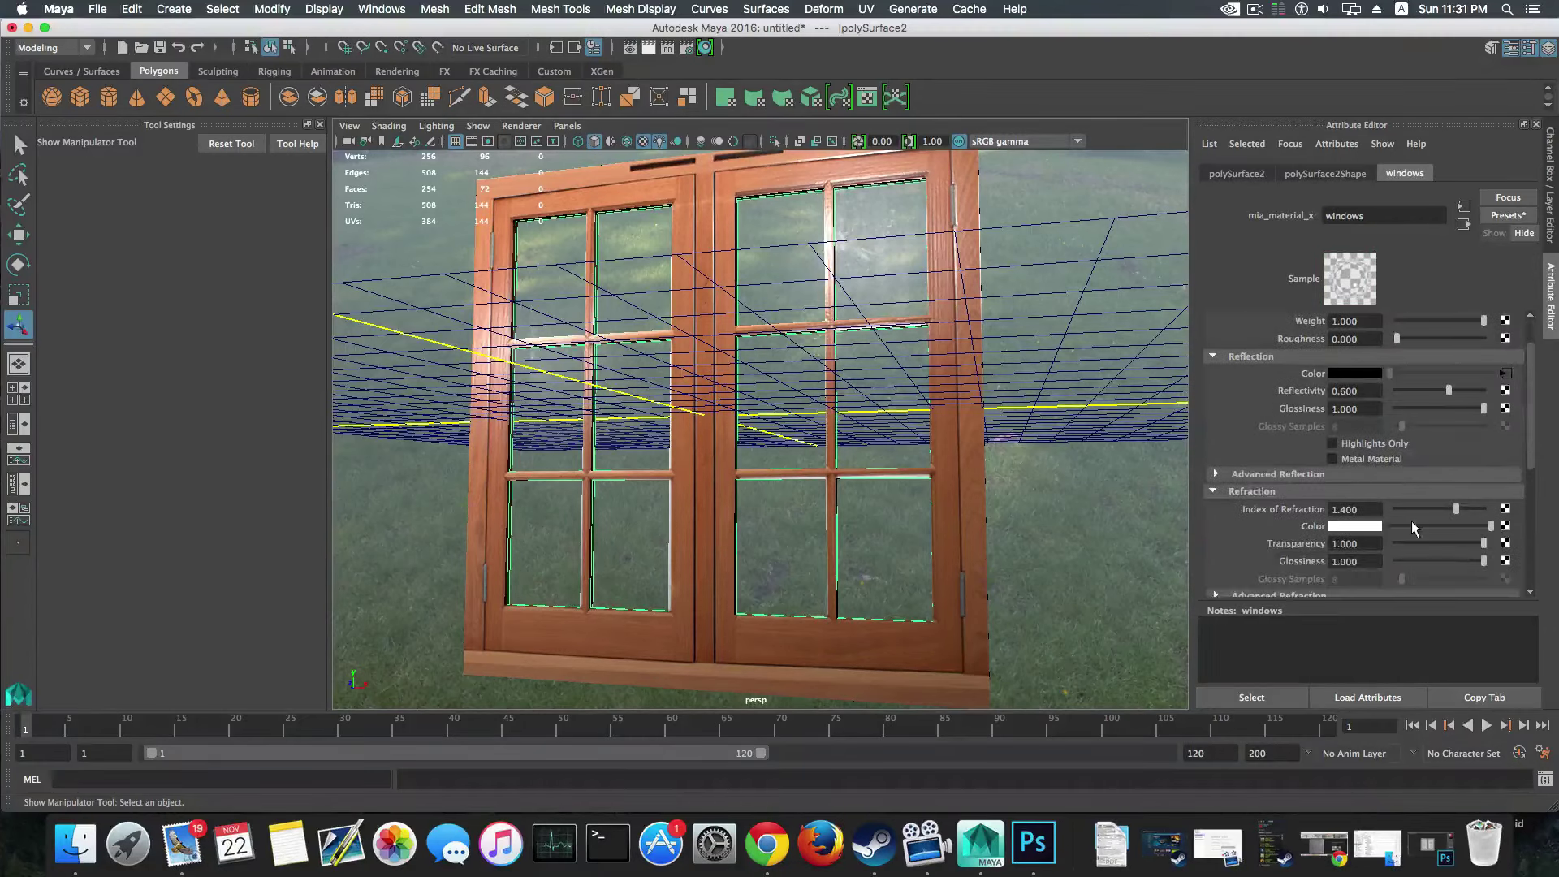
left_click_drag(1449, 390, 1476, 392)
left_click_drag(975, 329, 1000, 313, "alt")
left_click(1332, 443)
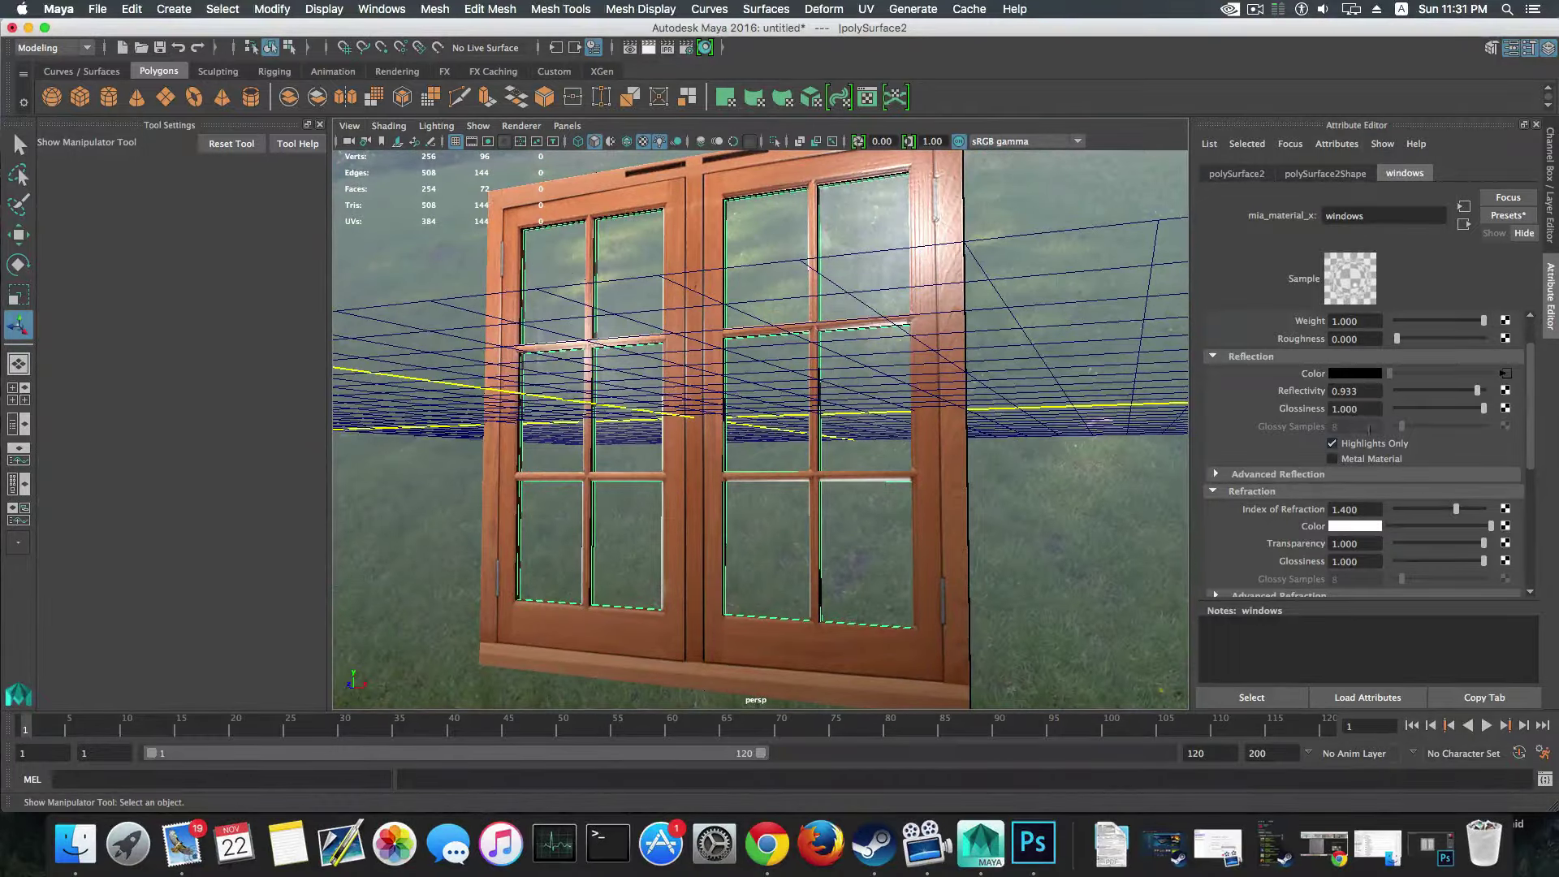
left_click_drag(1470, 394, 1459, 398)
mouse_move(956, 387)
left_mouse_down("alt")
mouse_move(974, 371)
mouse_move(981, 385)
left_mouse_up("alt")
right_click_drag(981, 385, 1000, 412, "alt")
Step: Enable Use Max Distance in the advanced reflection settings with a distance of 0.001
scroll(1310, 543, "down", 5)
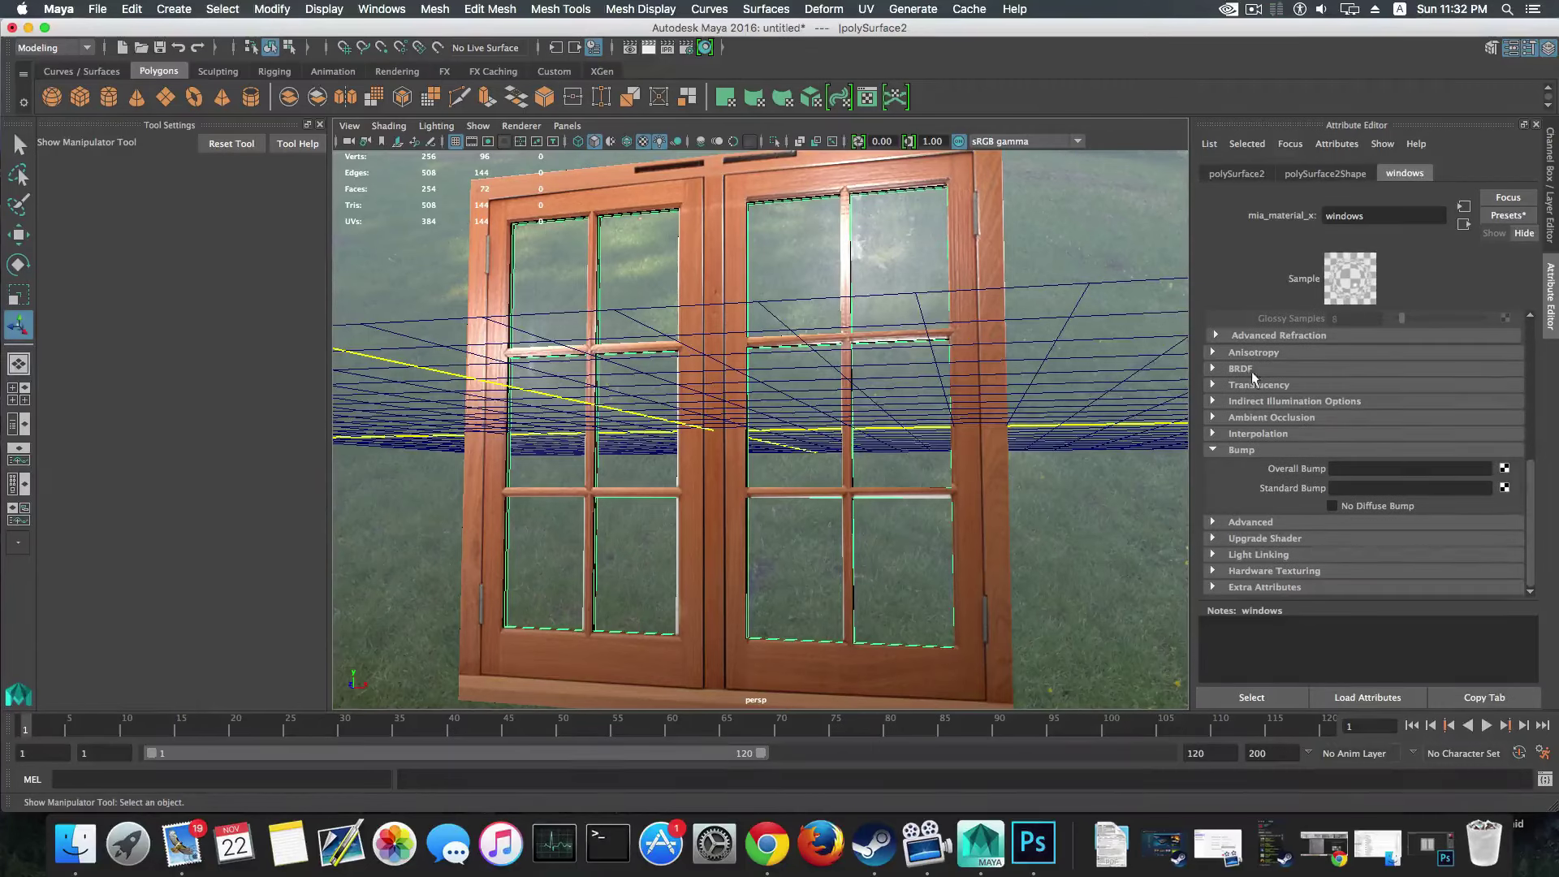
scroll(1263, 438, "up", 2)
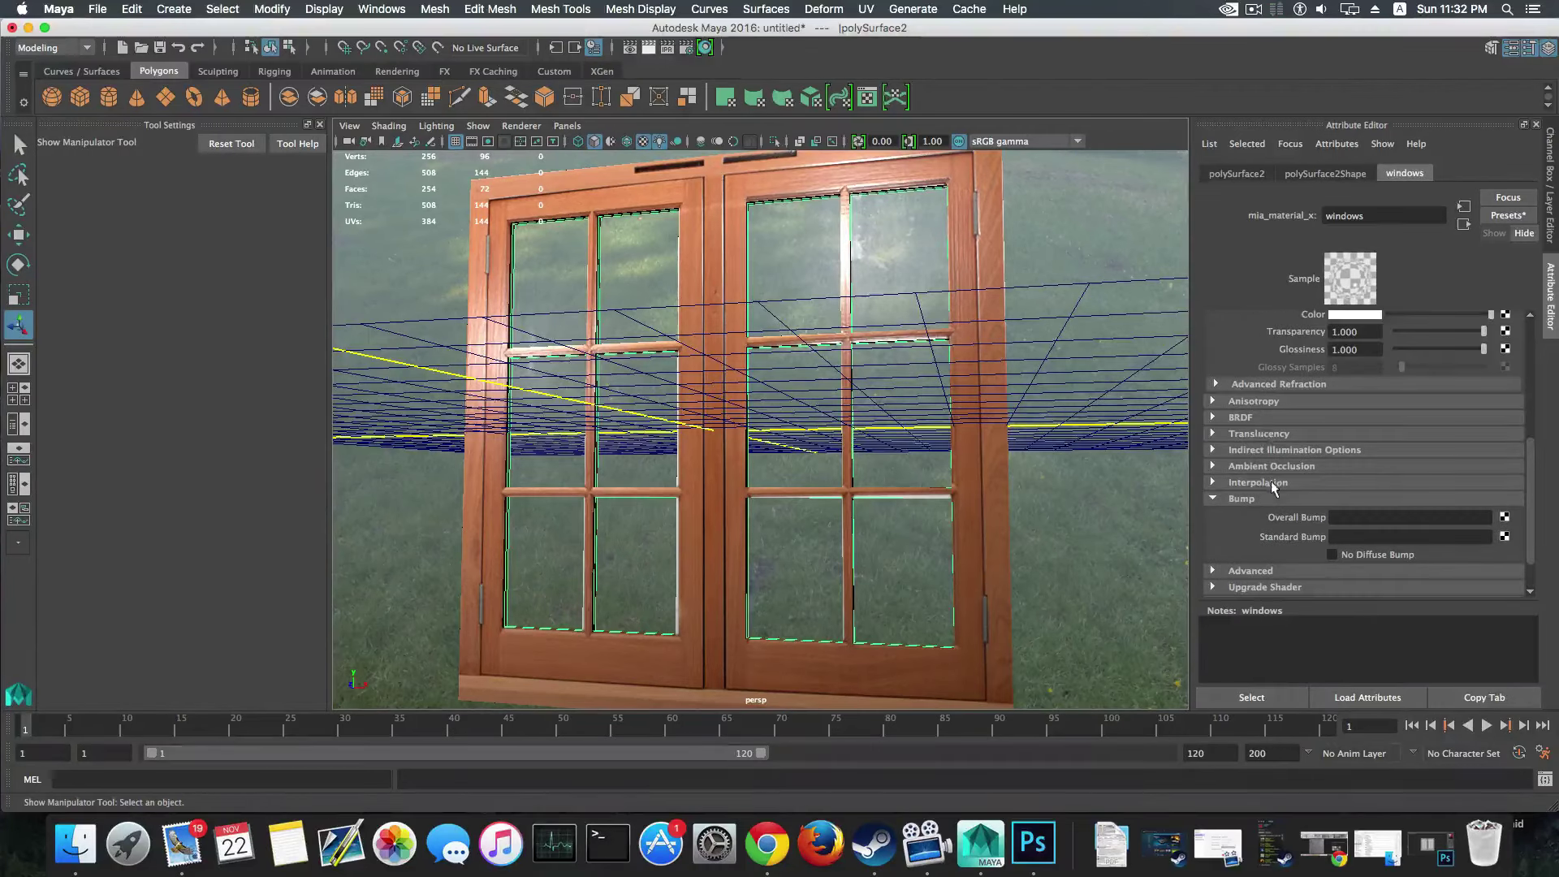
scroll(1272, 481, "up", 4)
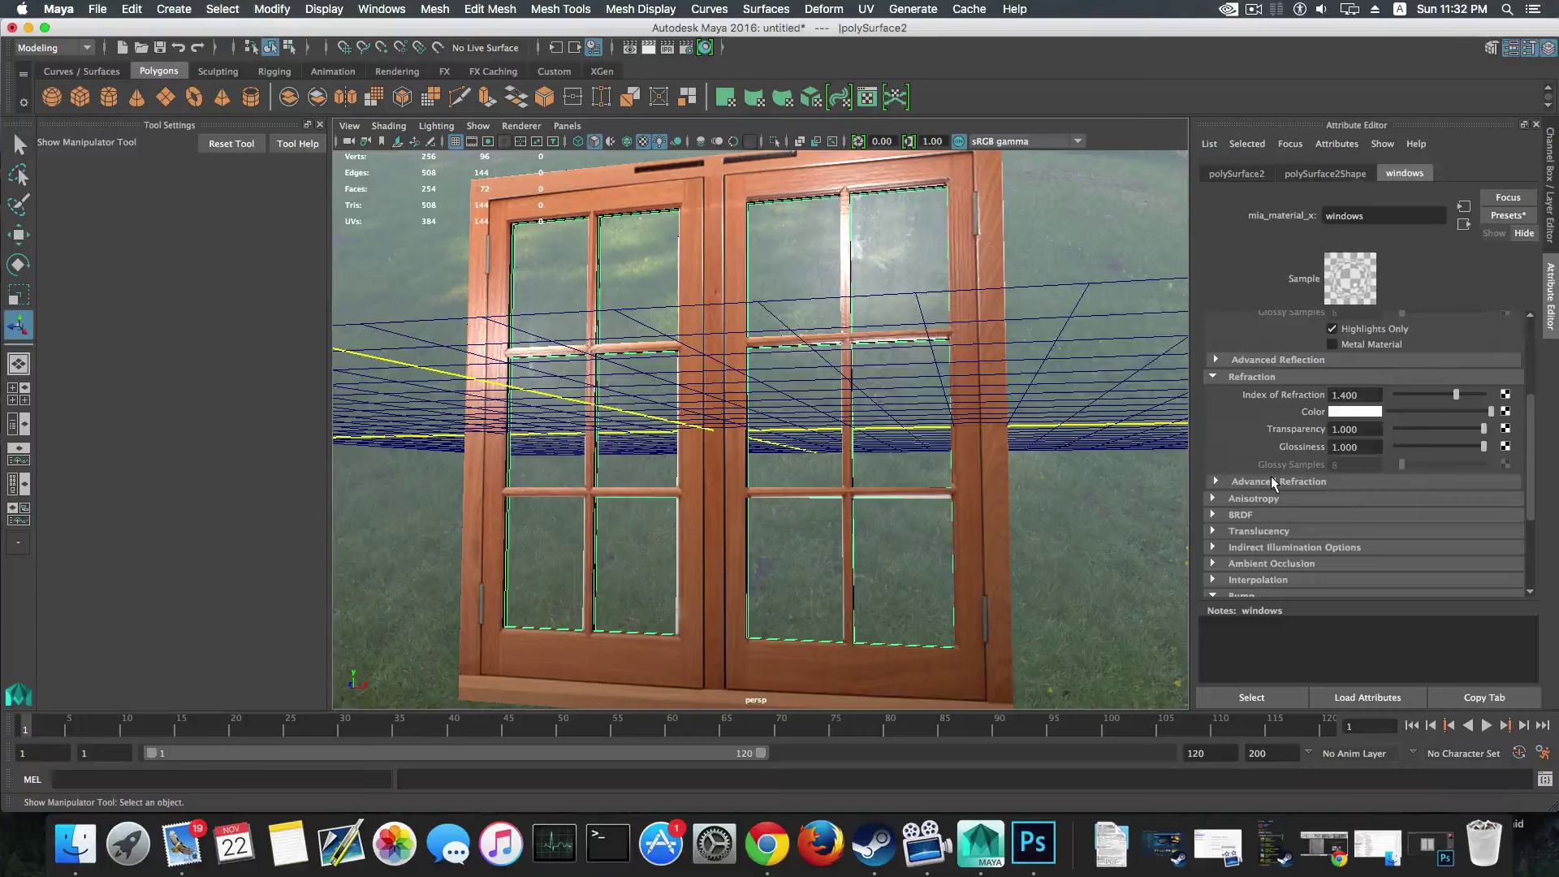
left_click(1282, 547)
scroll(1283, 536, "down", 4)
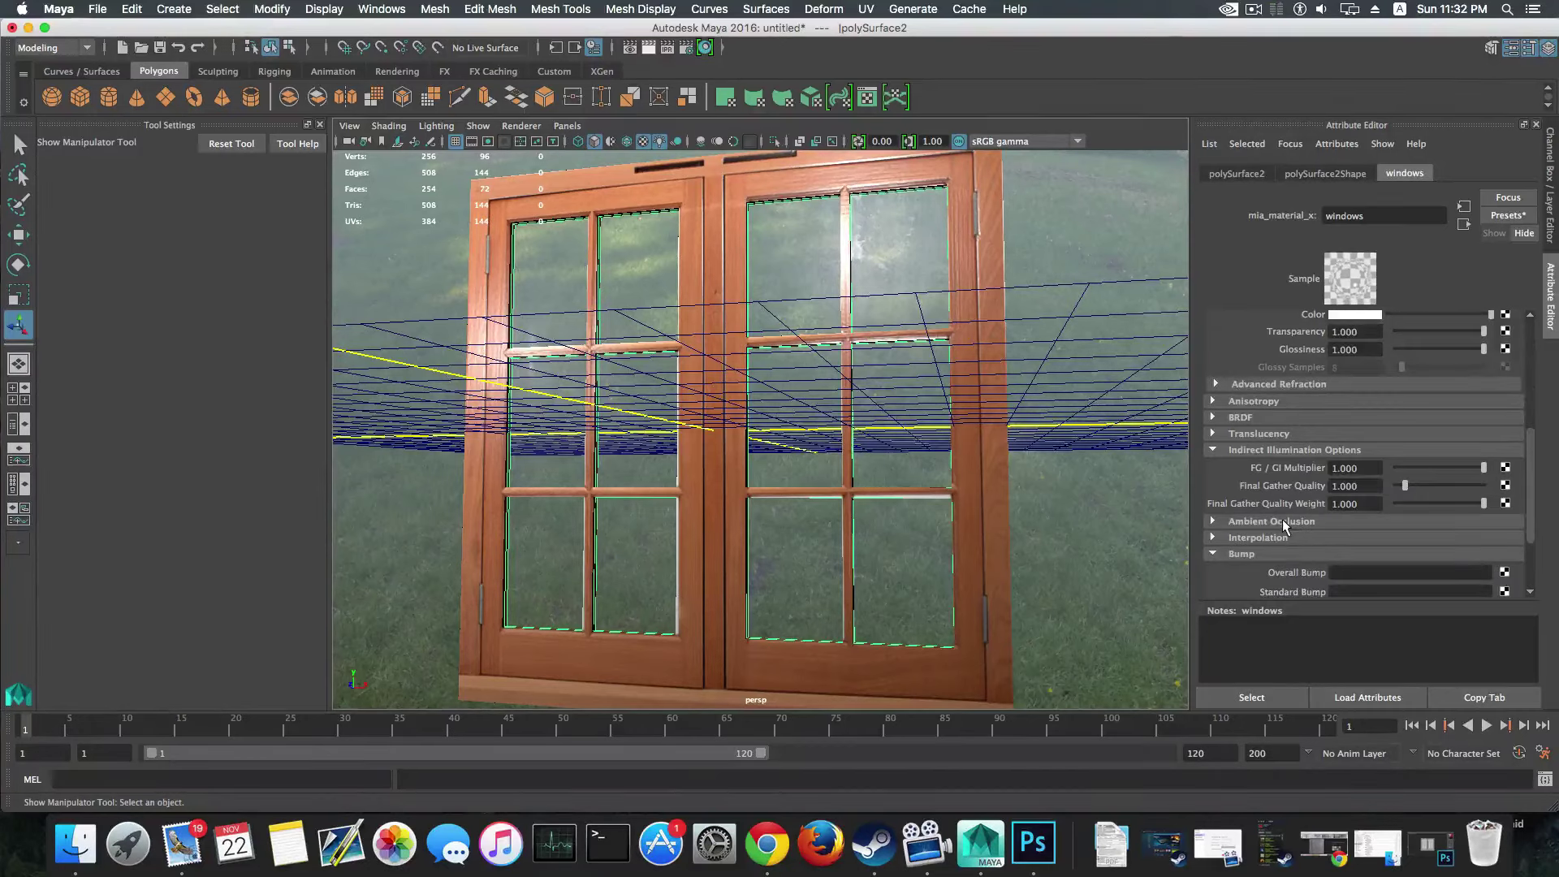
scroll(1283, 518, "up", 8)
scroll(1282, 519, "up", 3)
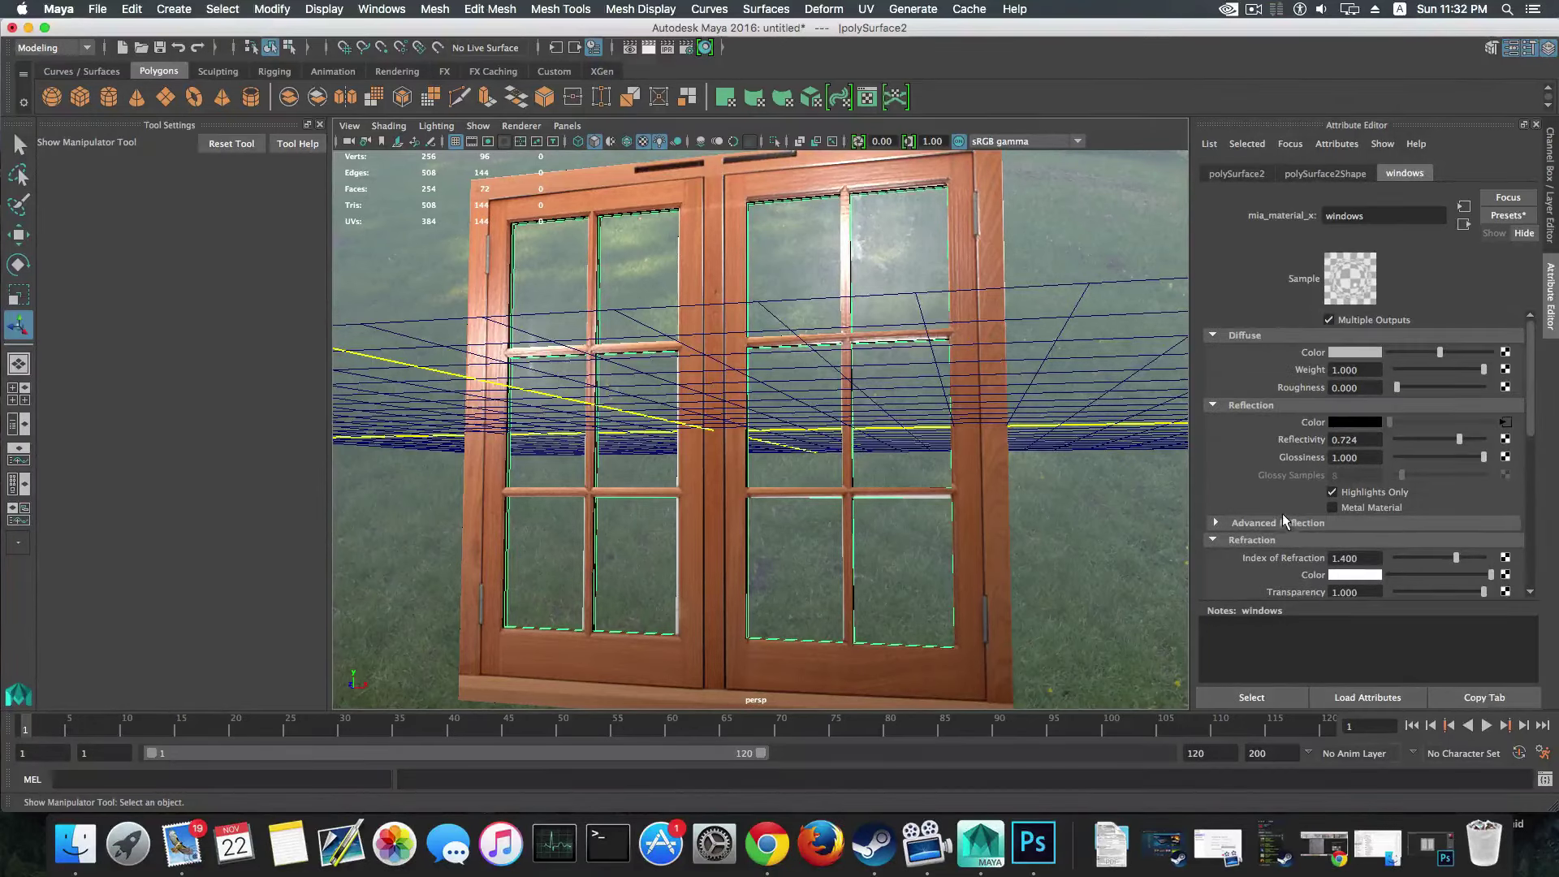
left_click(1278, 522)
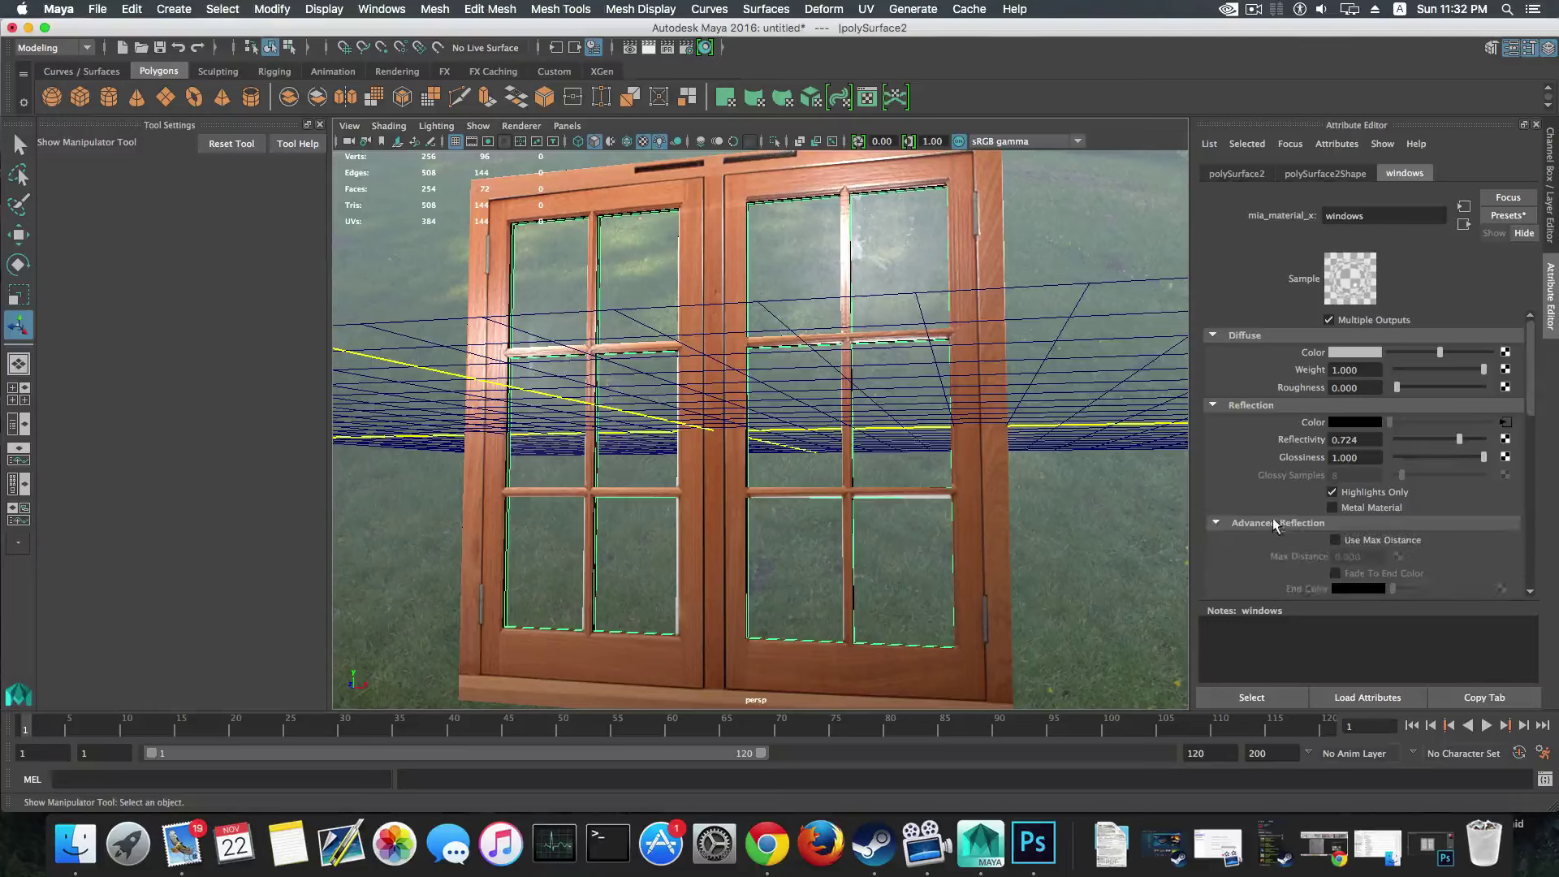
scroll(1278, 516, "down", 4)
left_click(1334, 442)
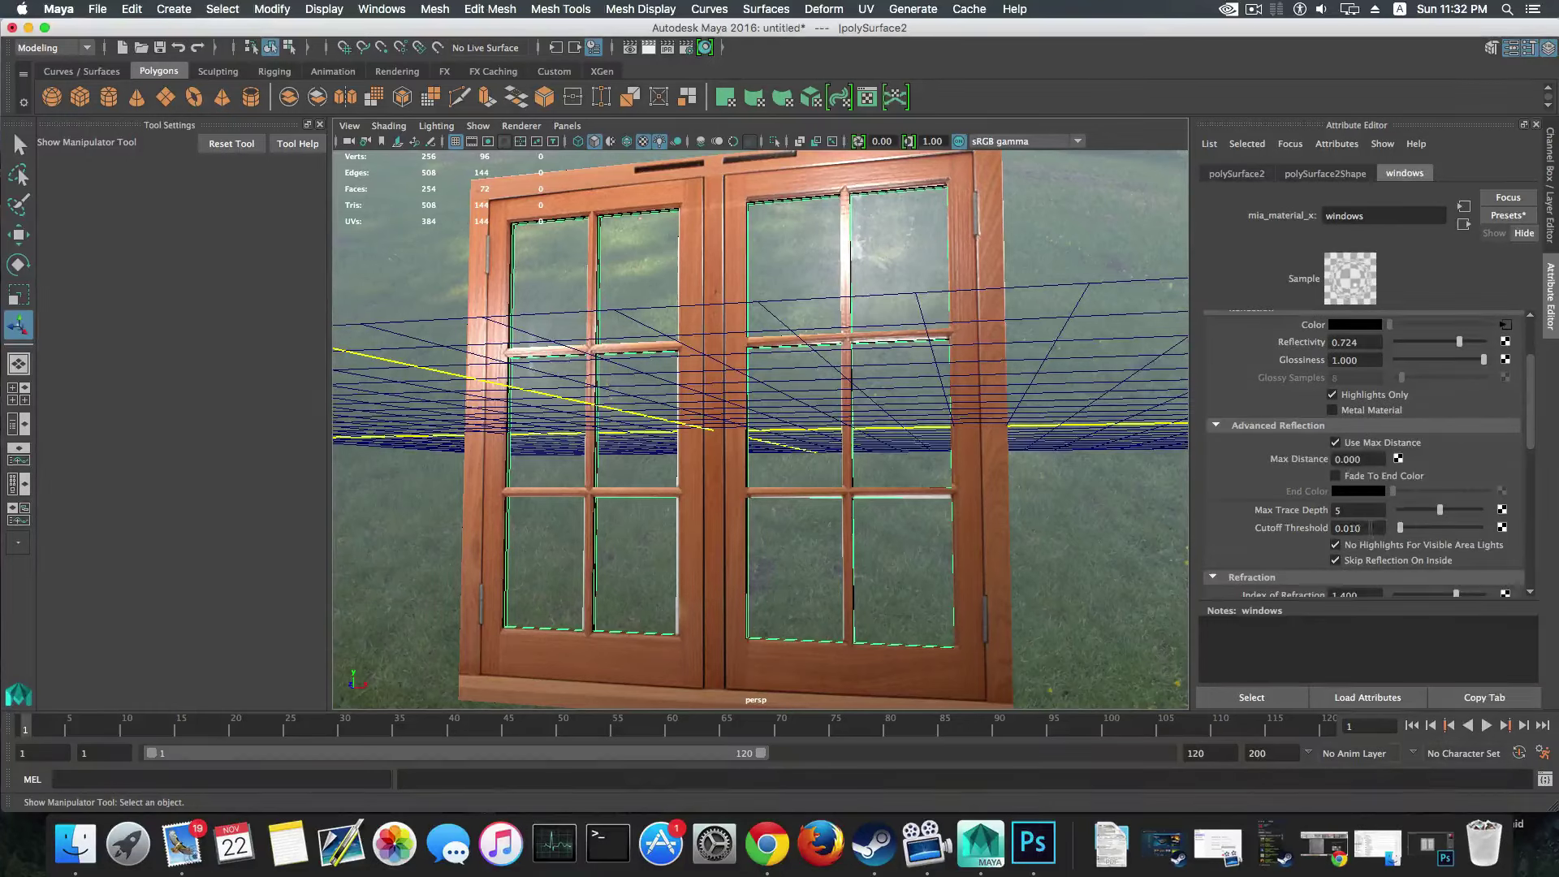
type("0.001")
key("Return")
Step: Turn on Fade To End Color with a white end colour
mouse_move(1052, 379)
left_mouse_down("alt")
mouse_move(1036, 358)
mouse_move(1040, 375)
left_mouse_up("alt")
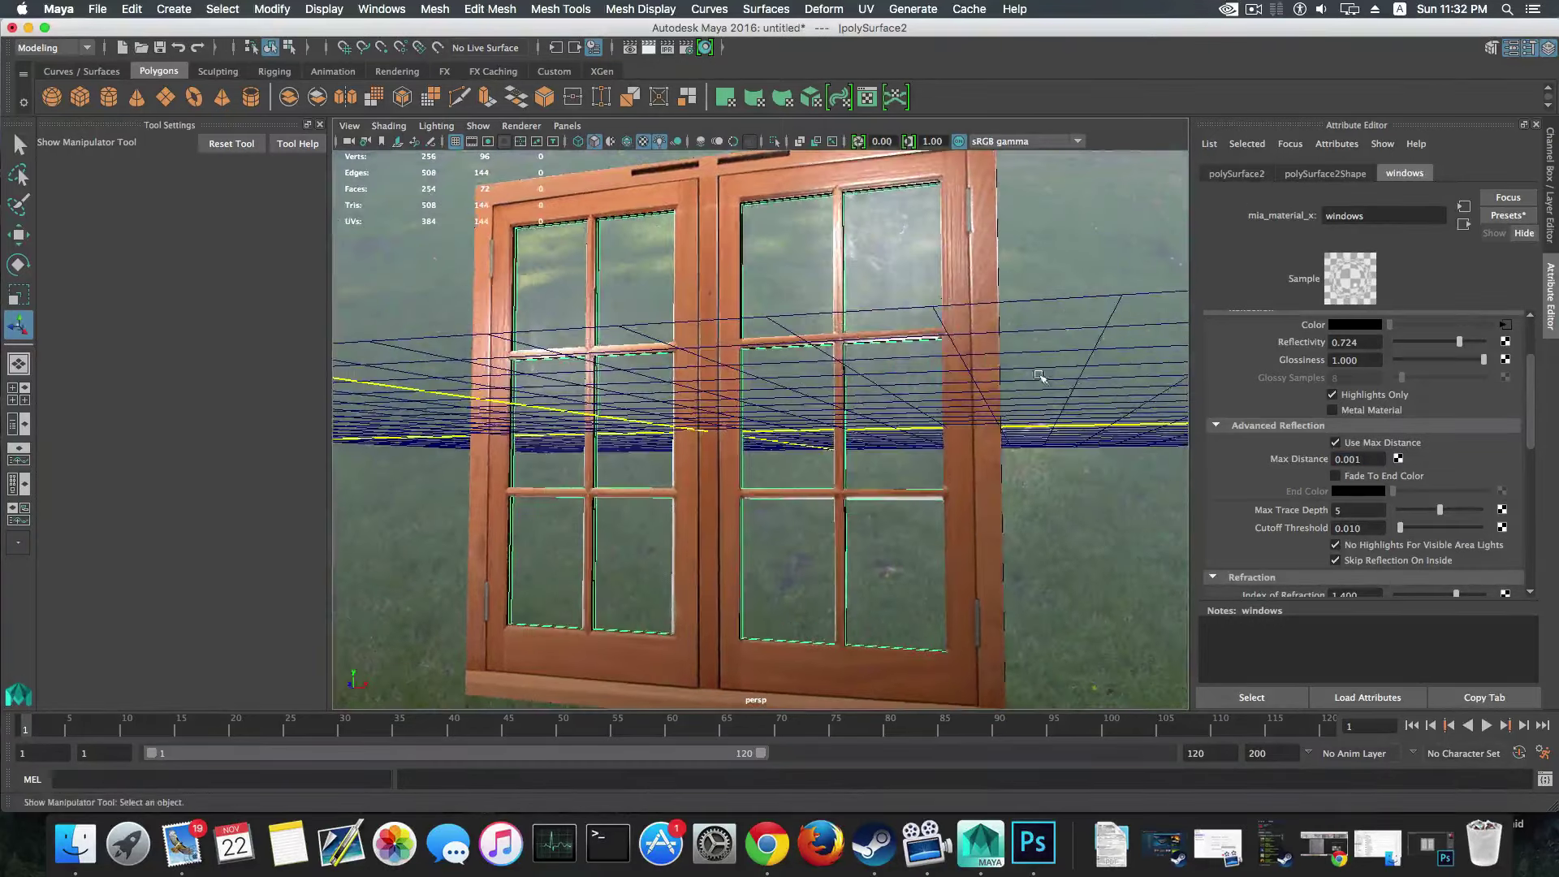
left_click(1335, 476)
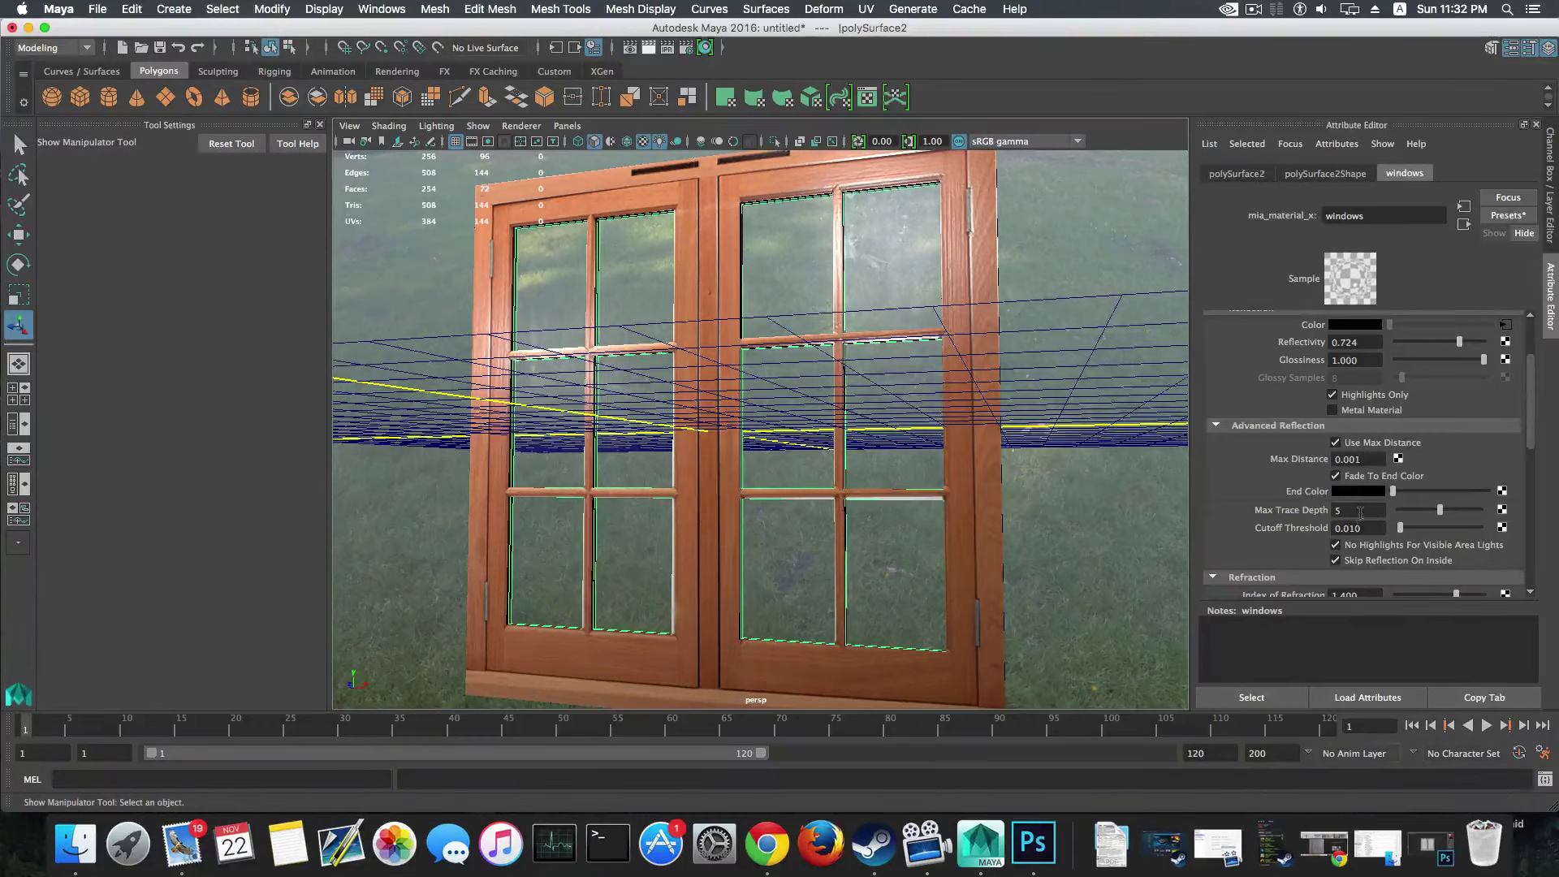
left_click_drag(1393, 491, 1487, 492)
left_click_drag(1015, 394, 1037, 507, "alt")
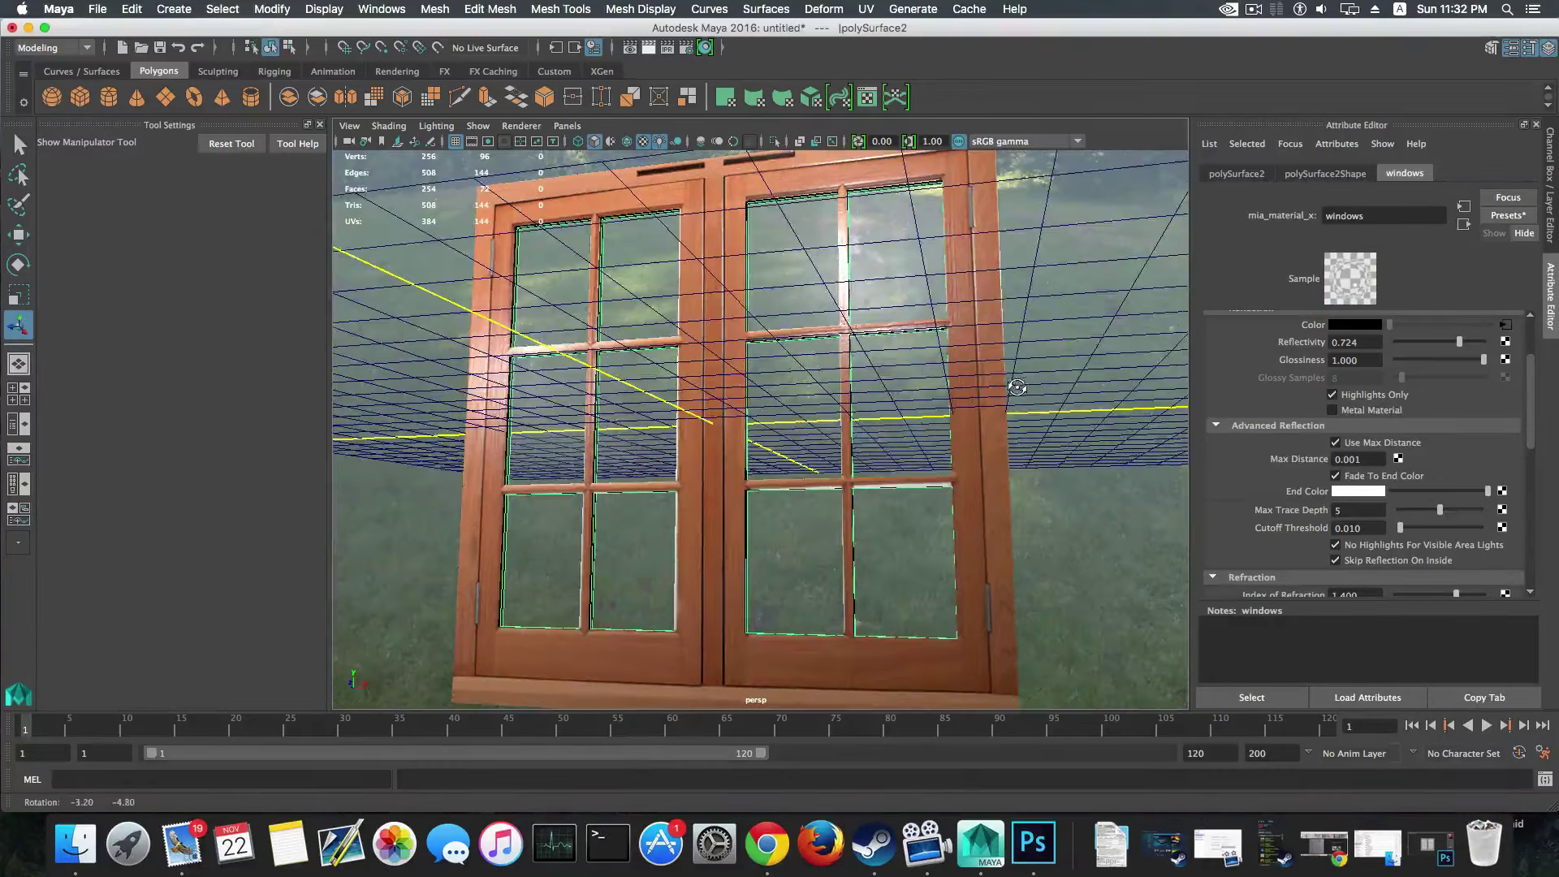
Step: Run a partial test render, then drop the windows material reflectivity to 0.000
left_click(650, 48)
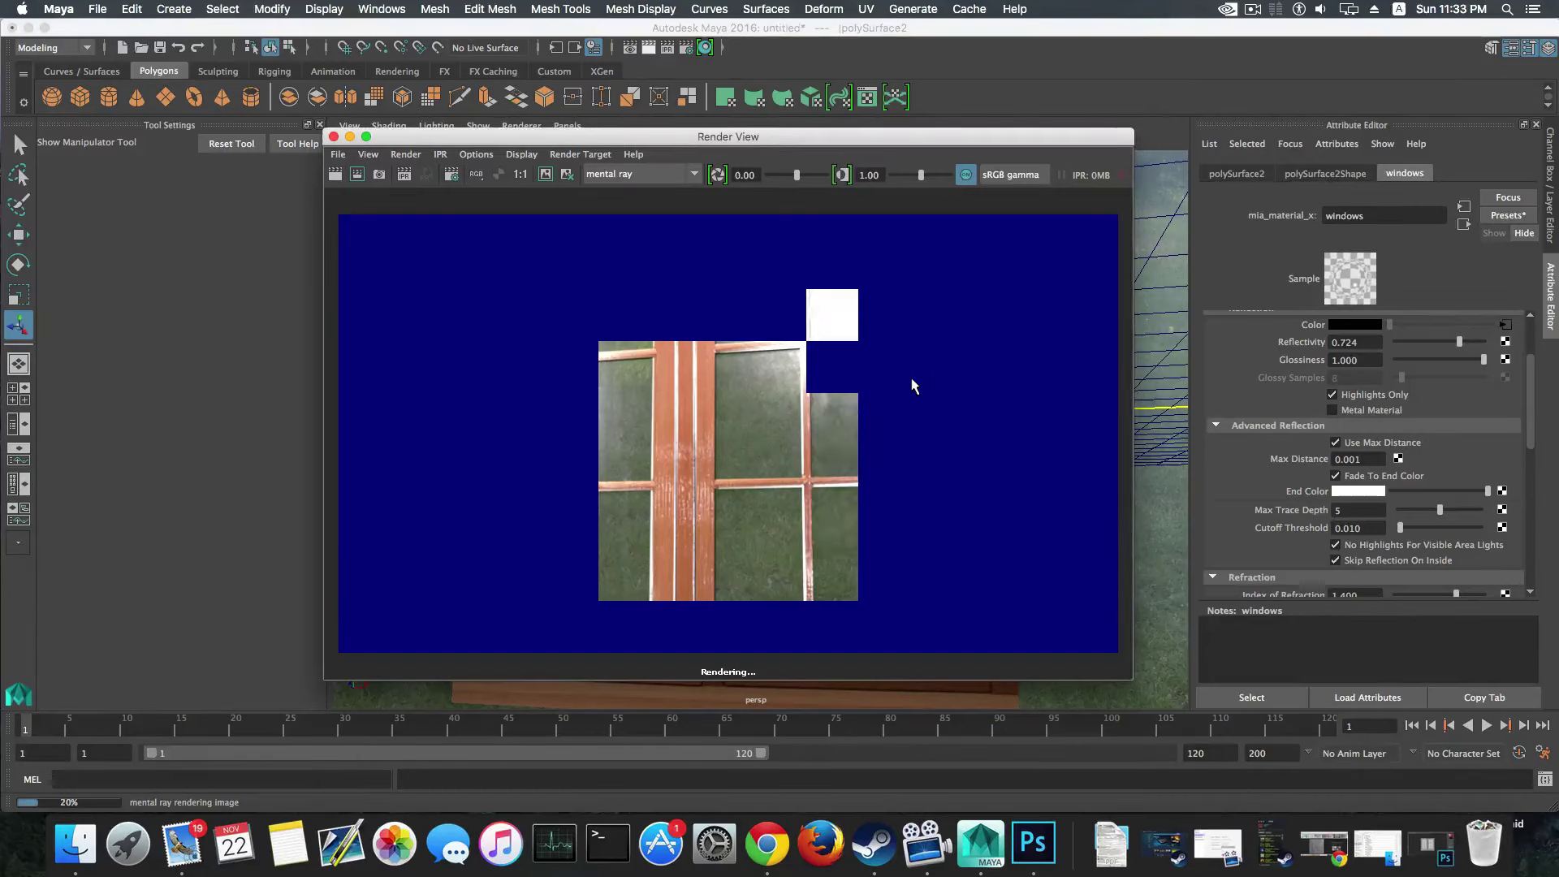
key("Escape")
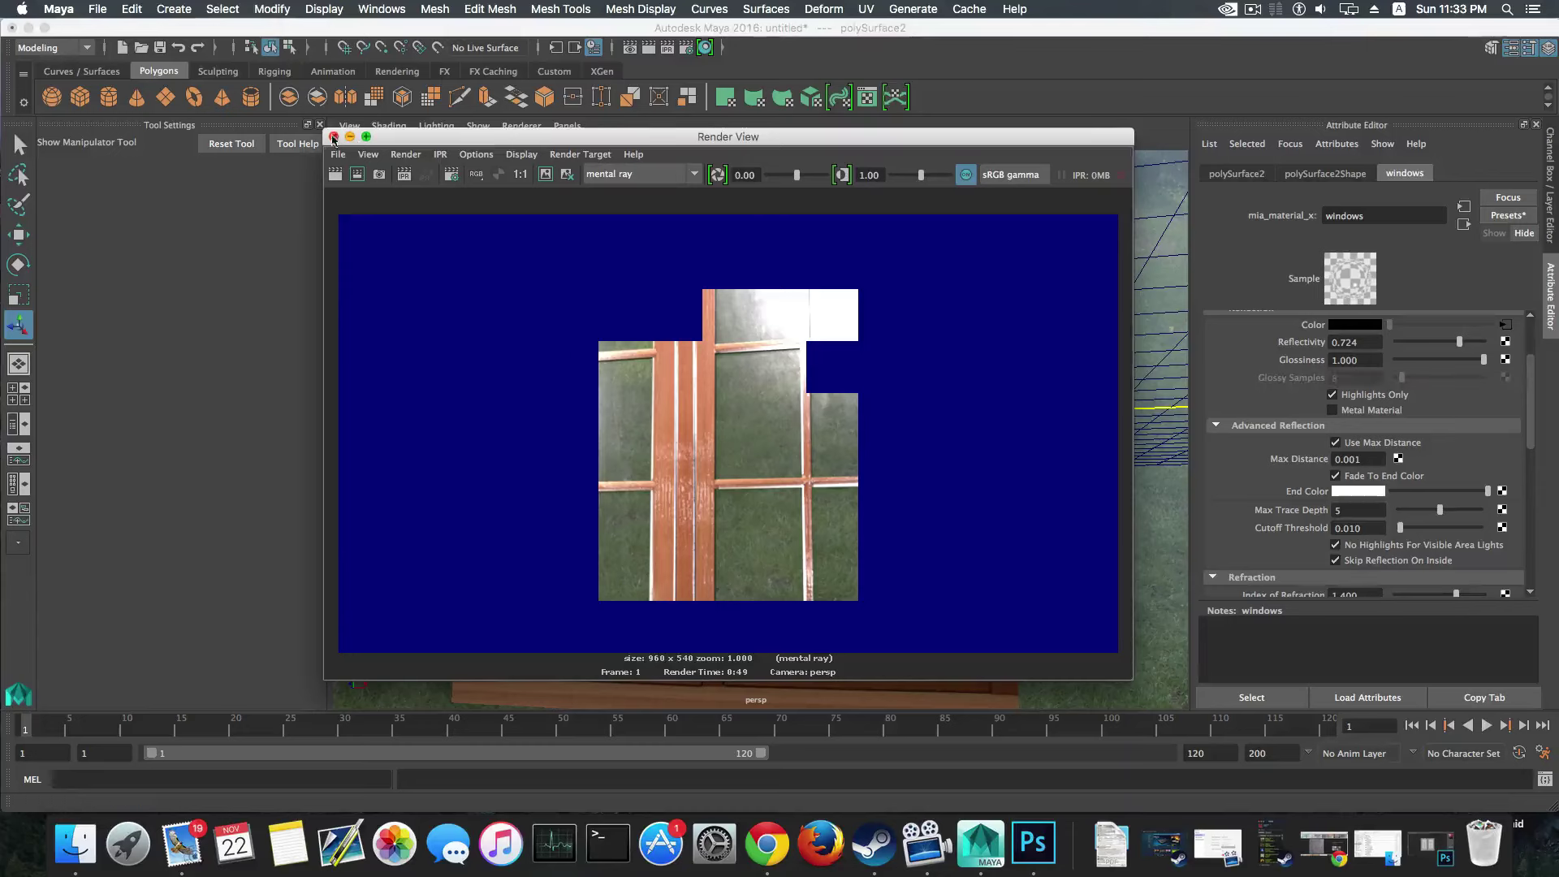
left_click(333, 136)
left_click_drag(1457, 341, 1393, 328)
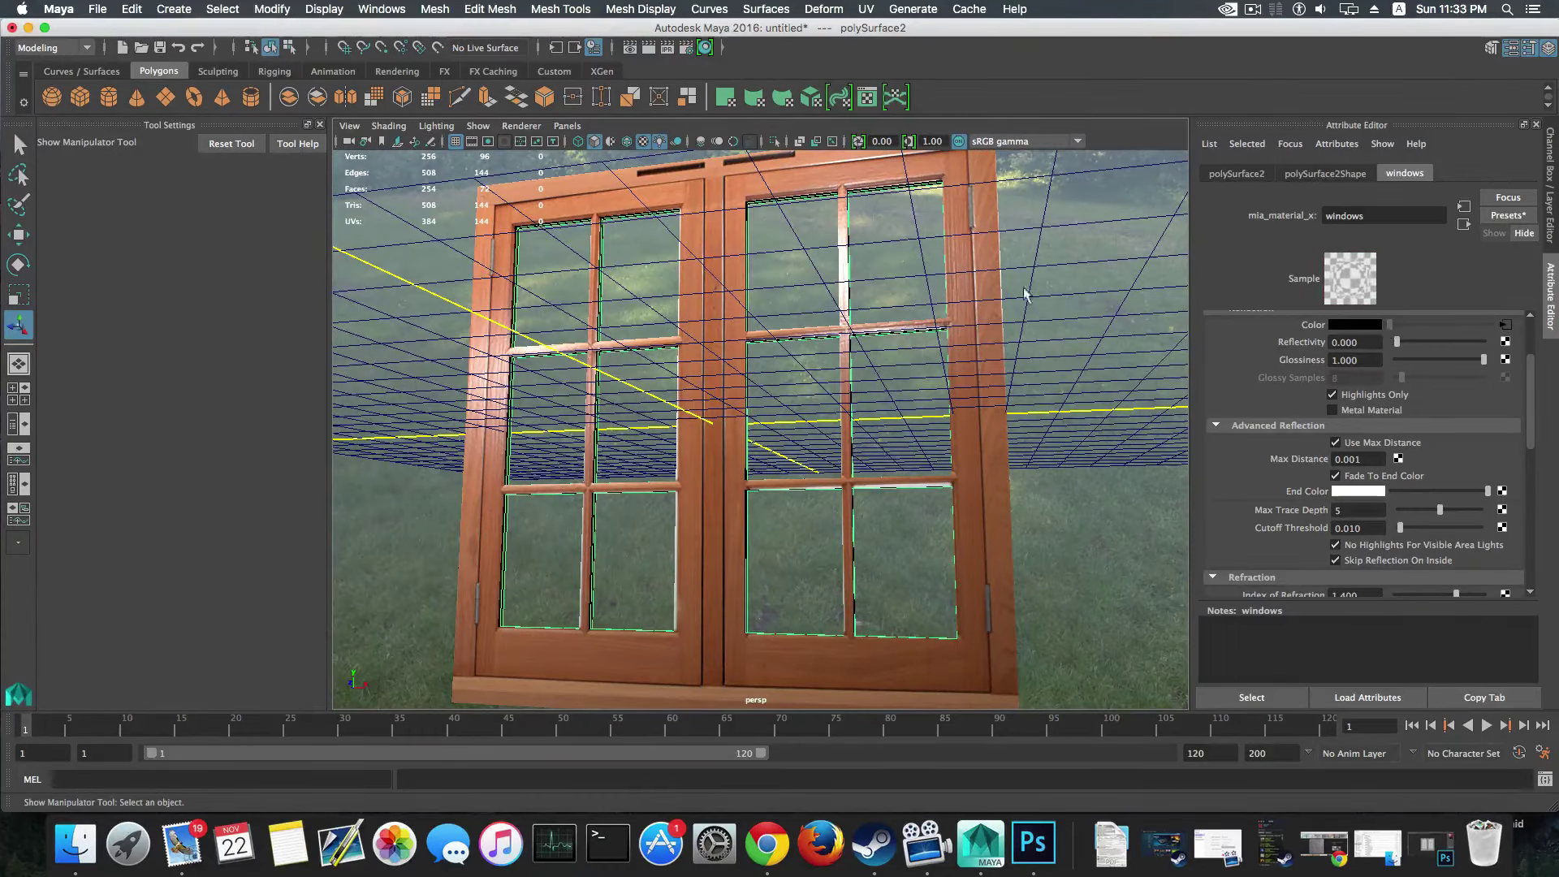
Step: Re-render the frame and set the reflection end colour to black
left_click(648, 48)
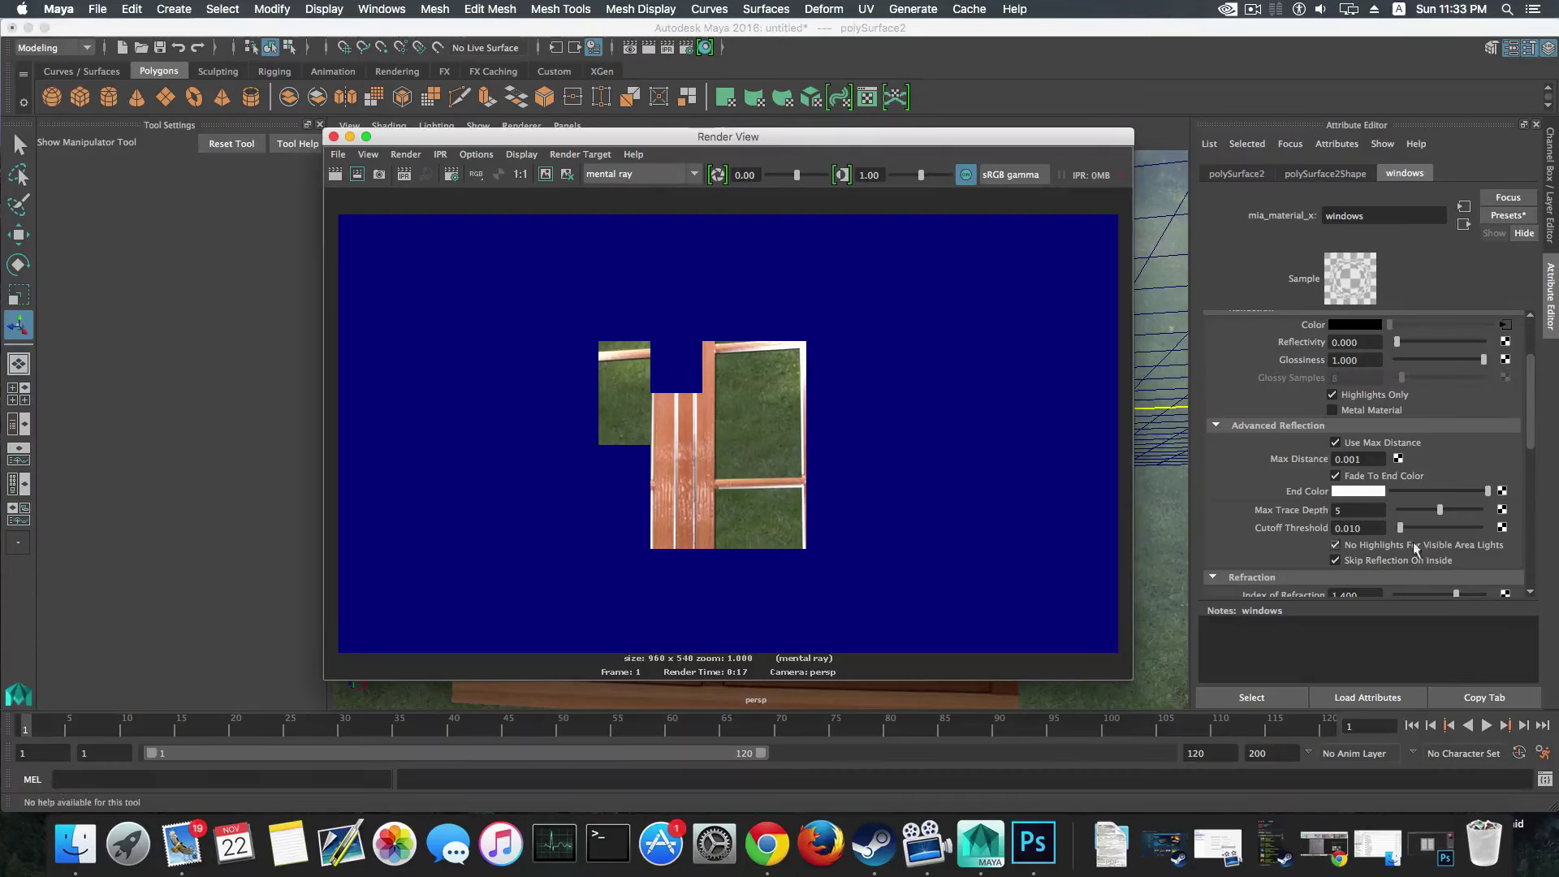
left_click_drag(1488, 491, 1392, 492)
left_click(334, 138)
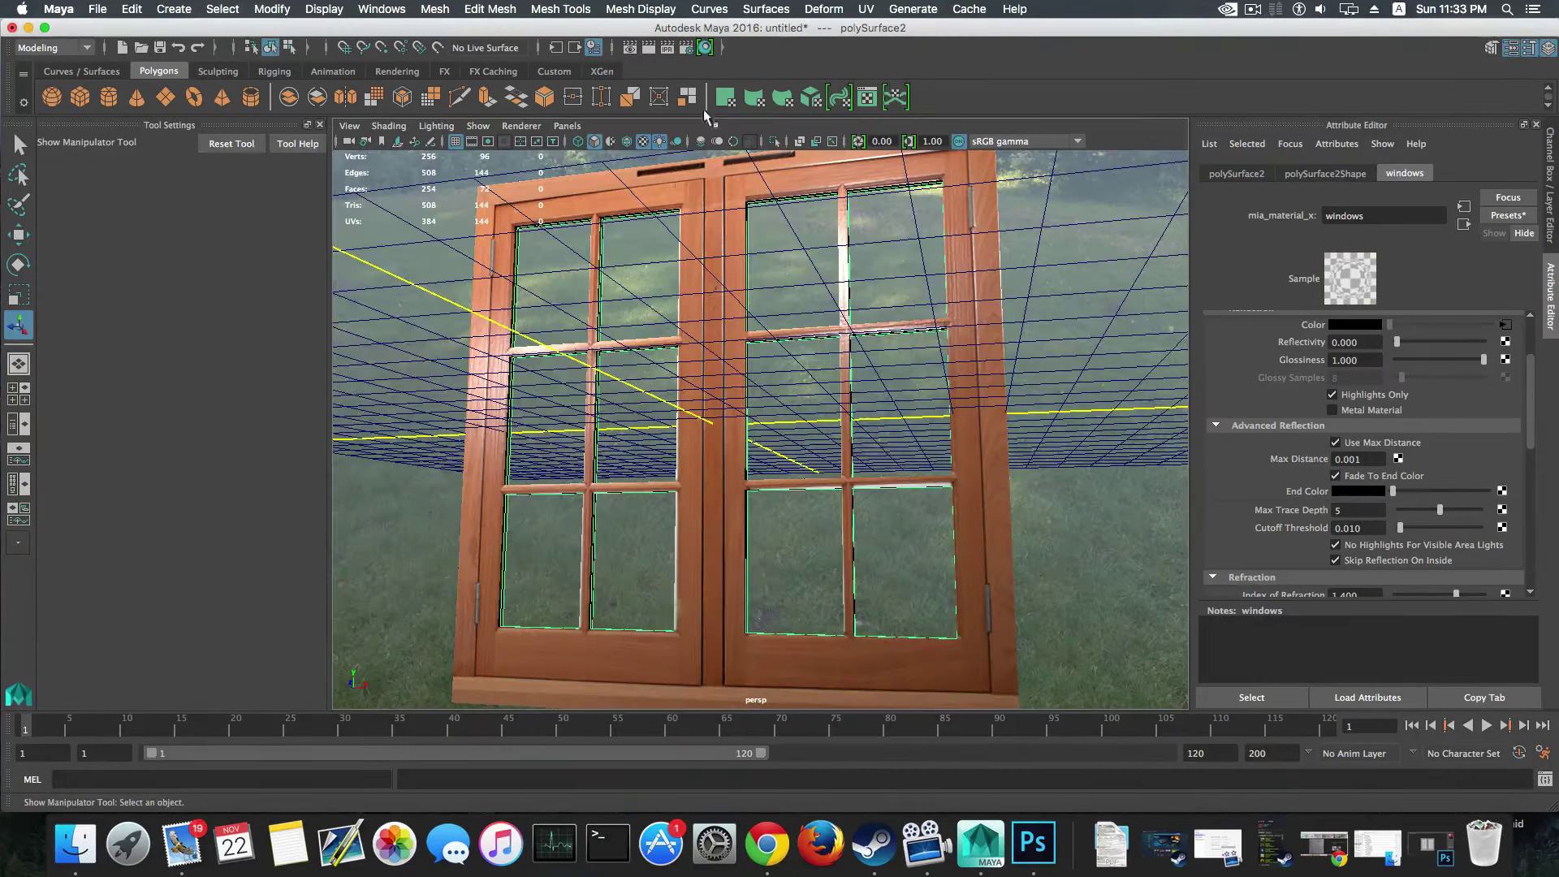
Step: Render again, turn off Fade To End Color, and close the Render View
left_click(631, 48)
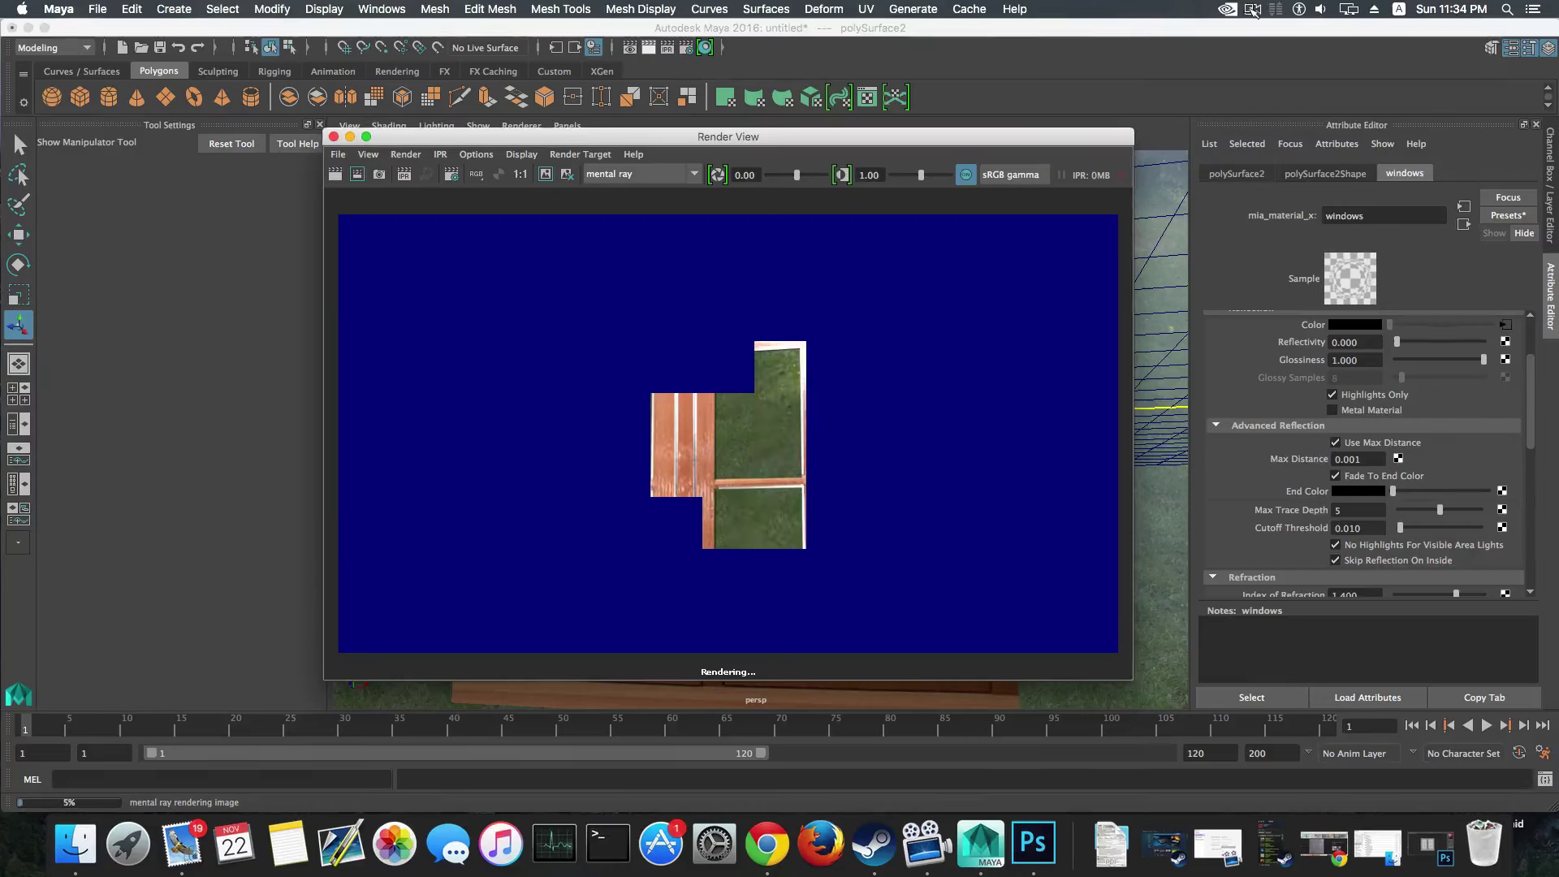
left_click(1252, 10)
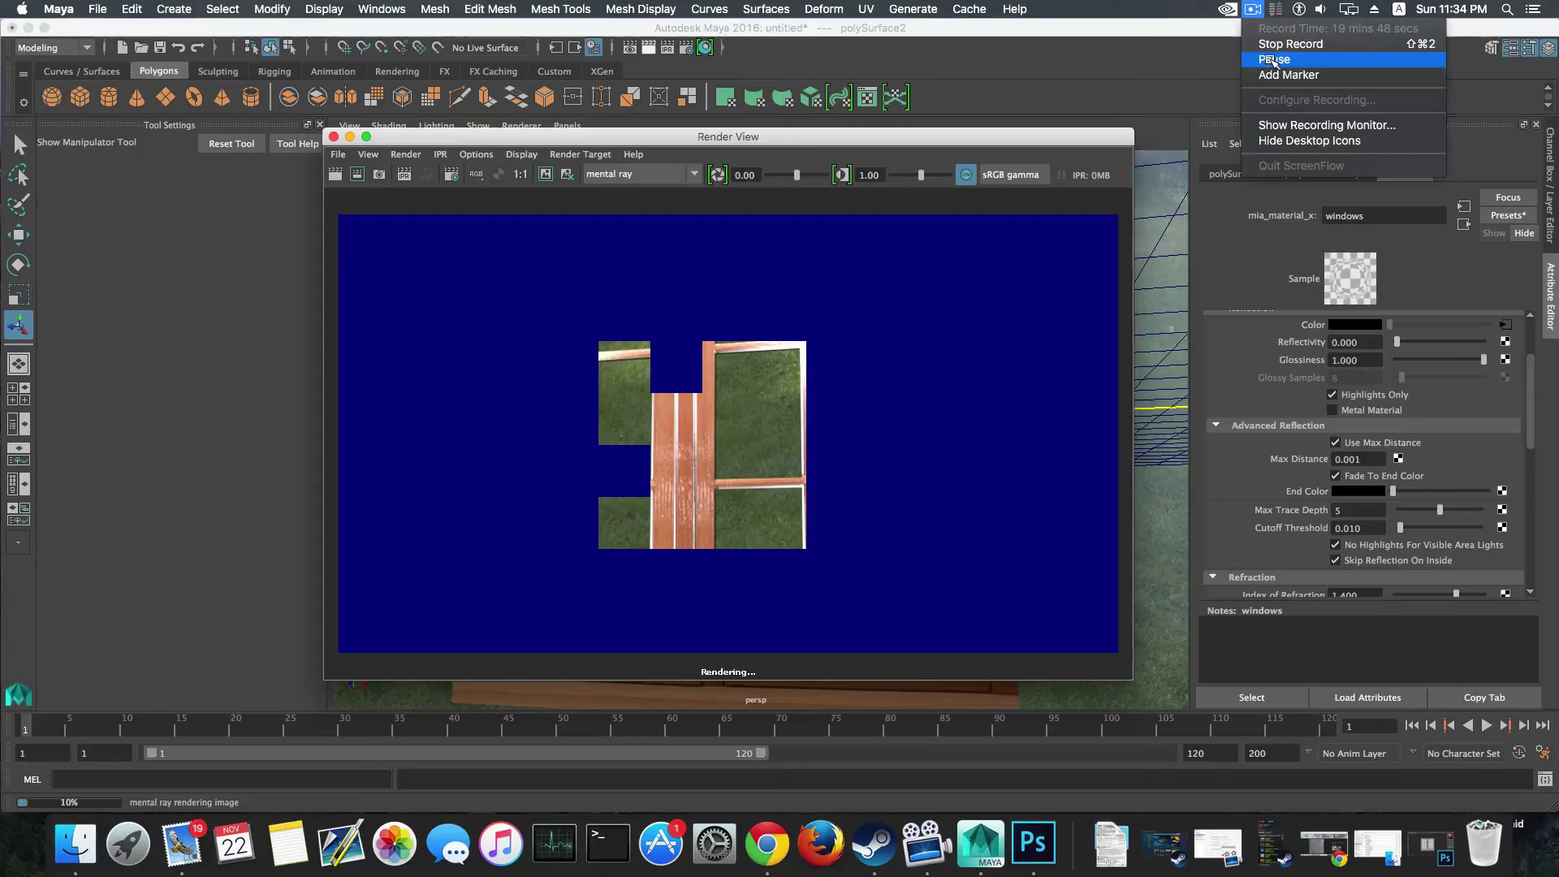
left_click(1271, 60)
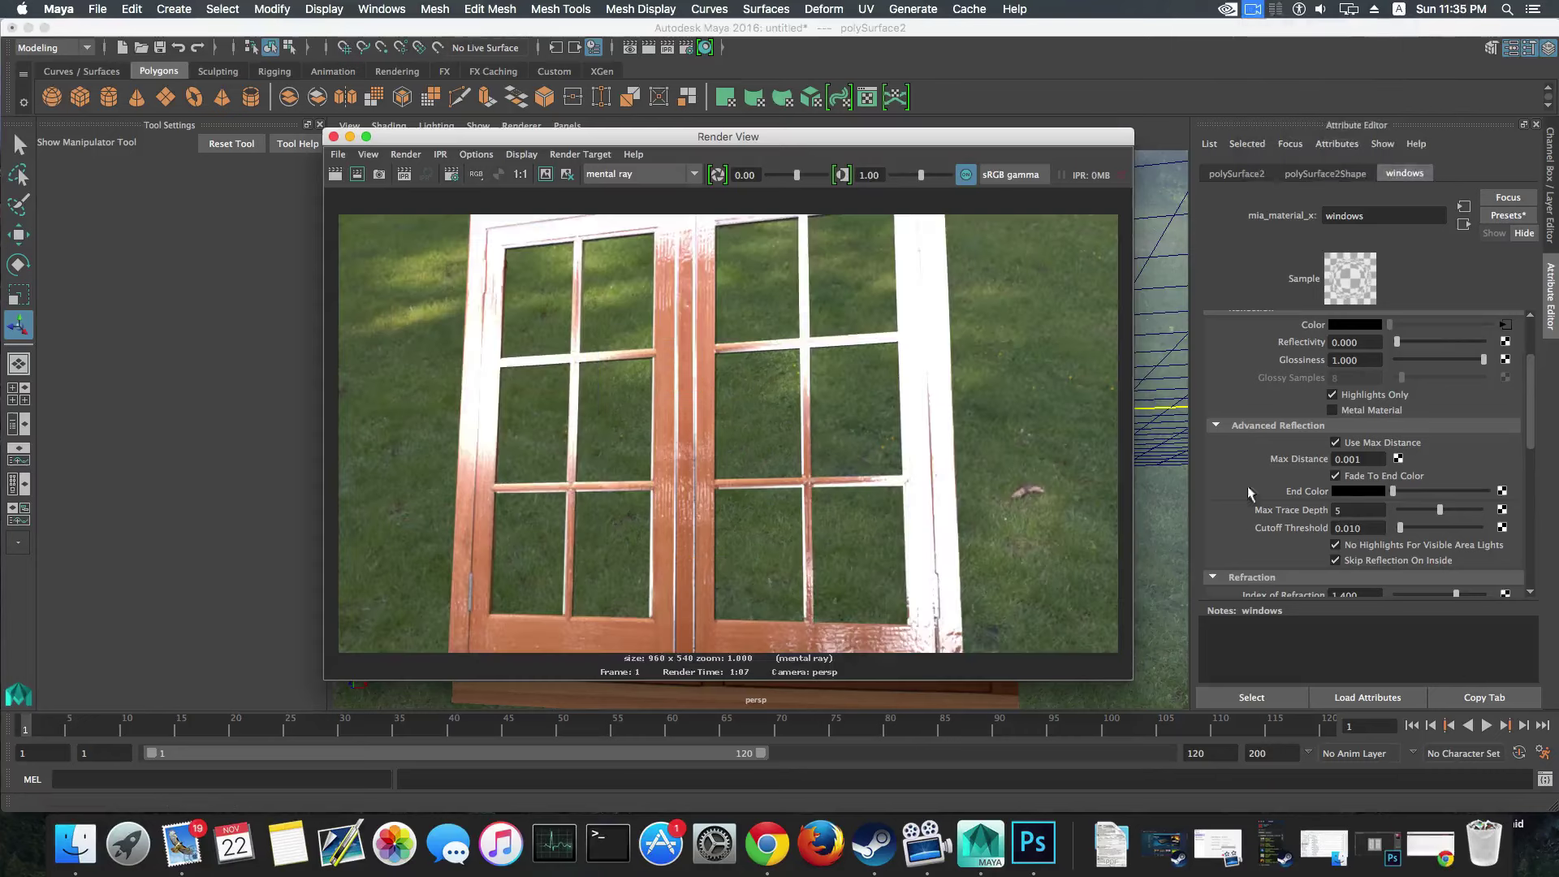
left_click(1333, 475)
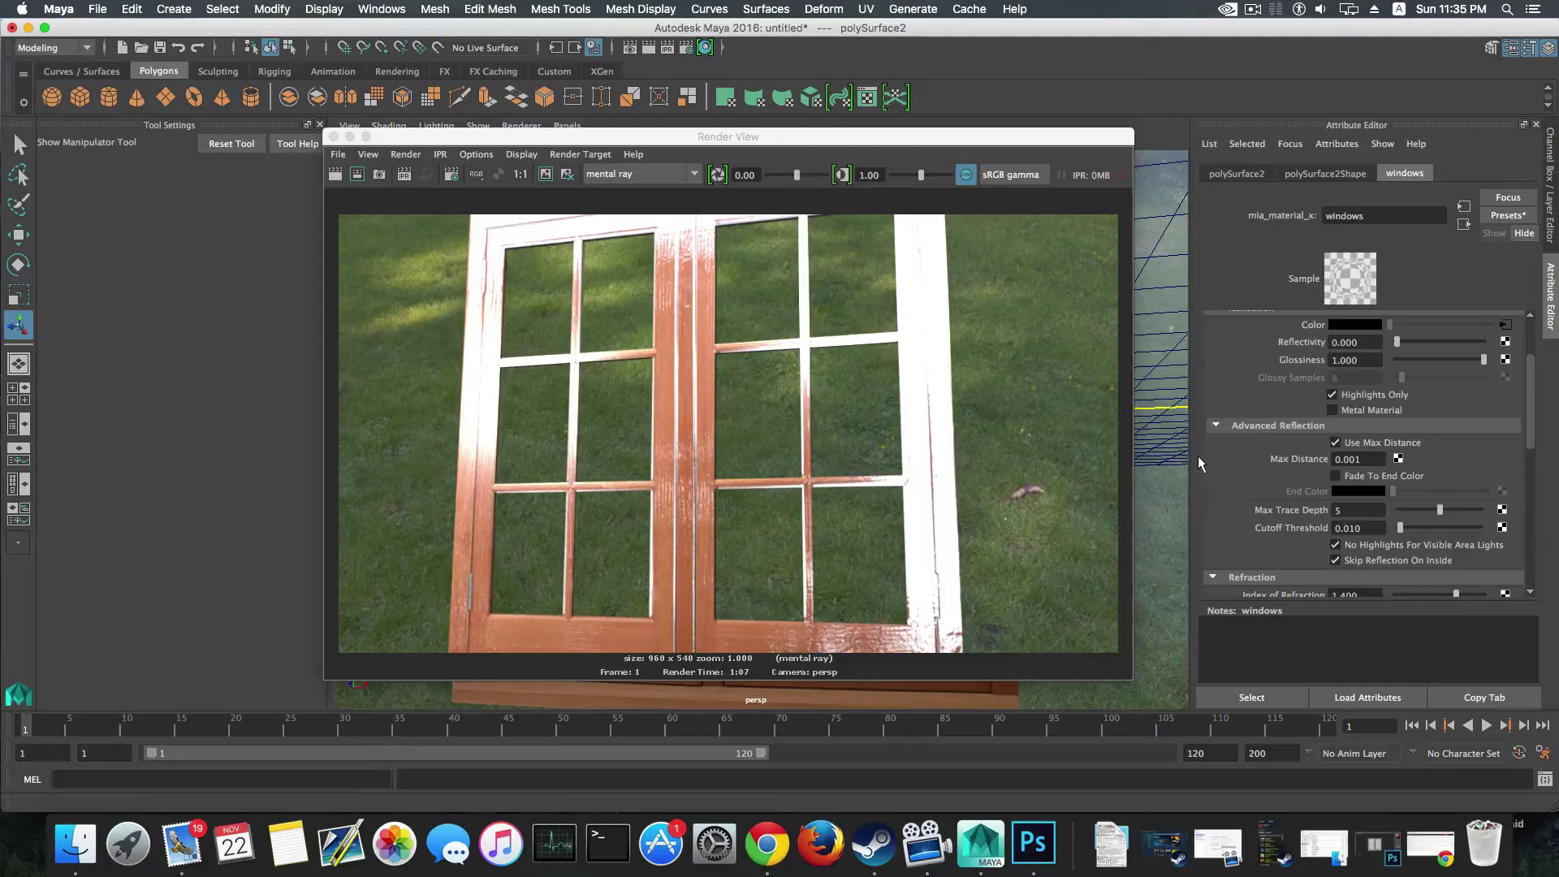
scroll(985, 439, "down", 2)
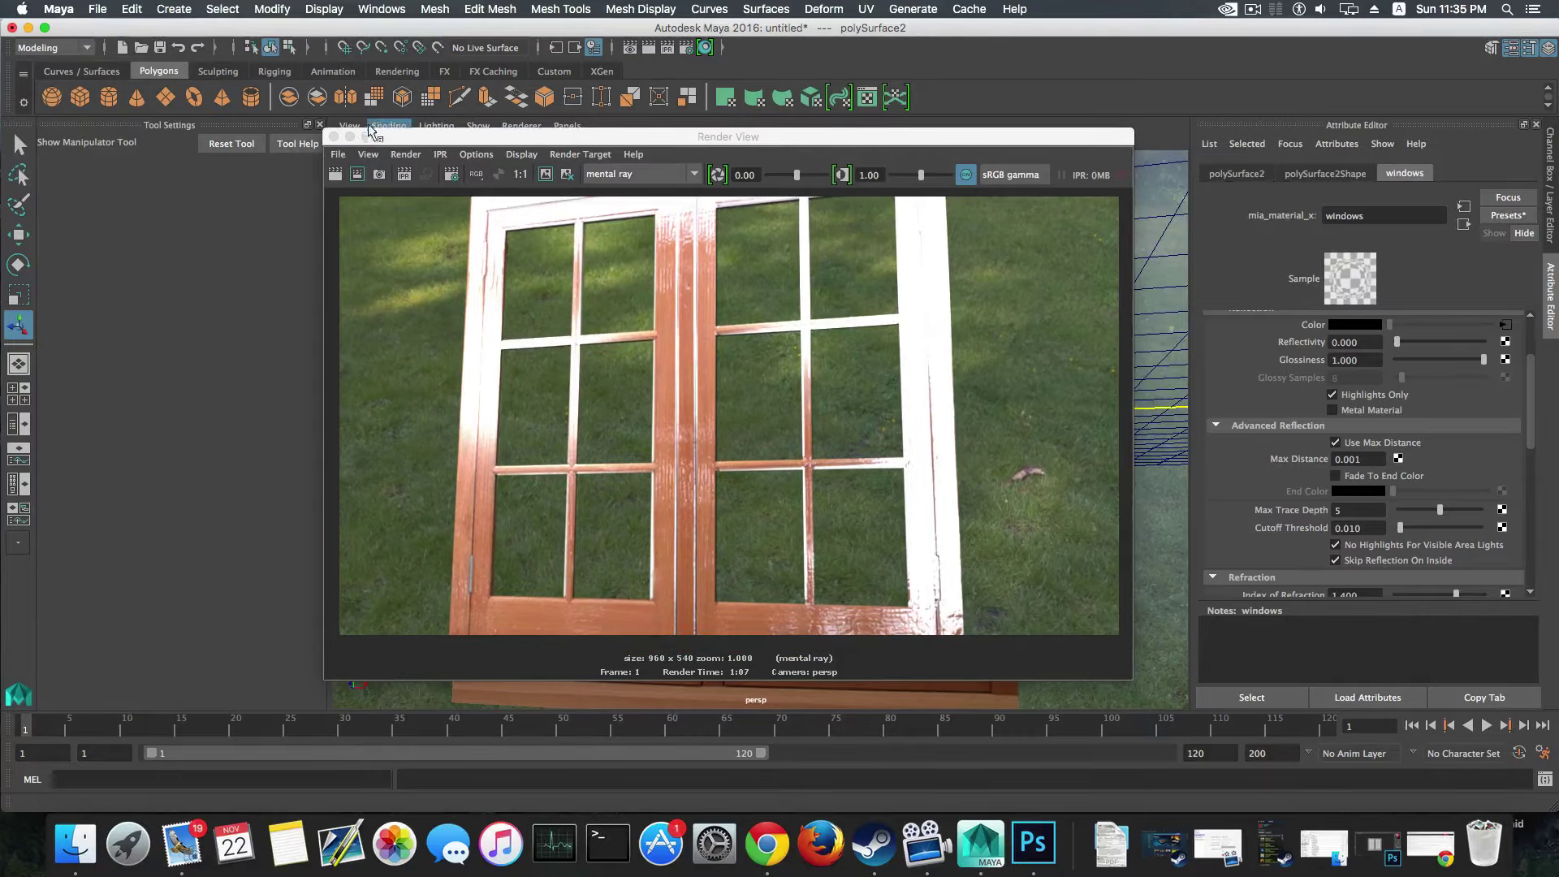
left_click(334, 136)
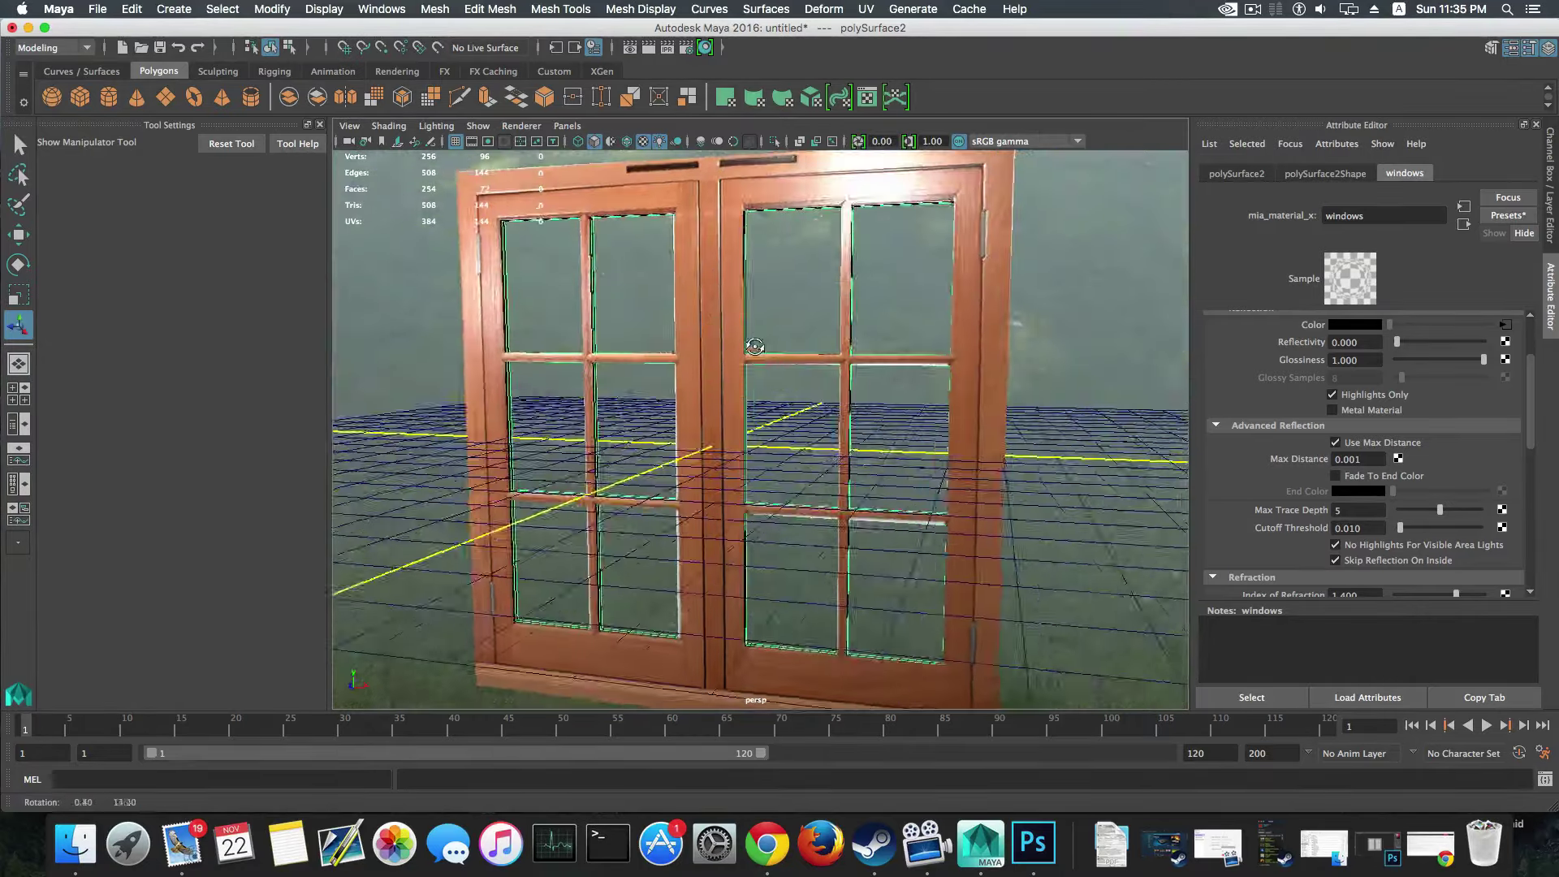
Step: Raise windows reflectivity to 0.495 and IPR-render a region over the window's top
left_click_drag(754, 346, 999, 297, "alt")
left_click_drag(1397, 348, 1429, 348)
left_click_drag(1027, 406, 1066, 402, "alt")
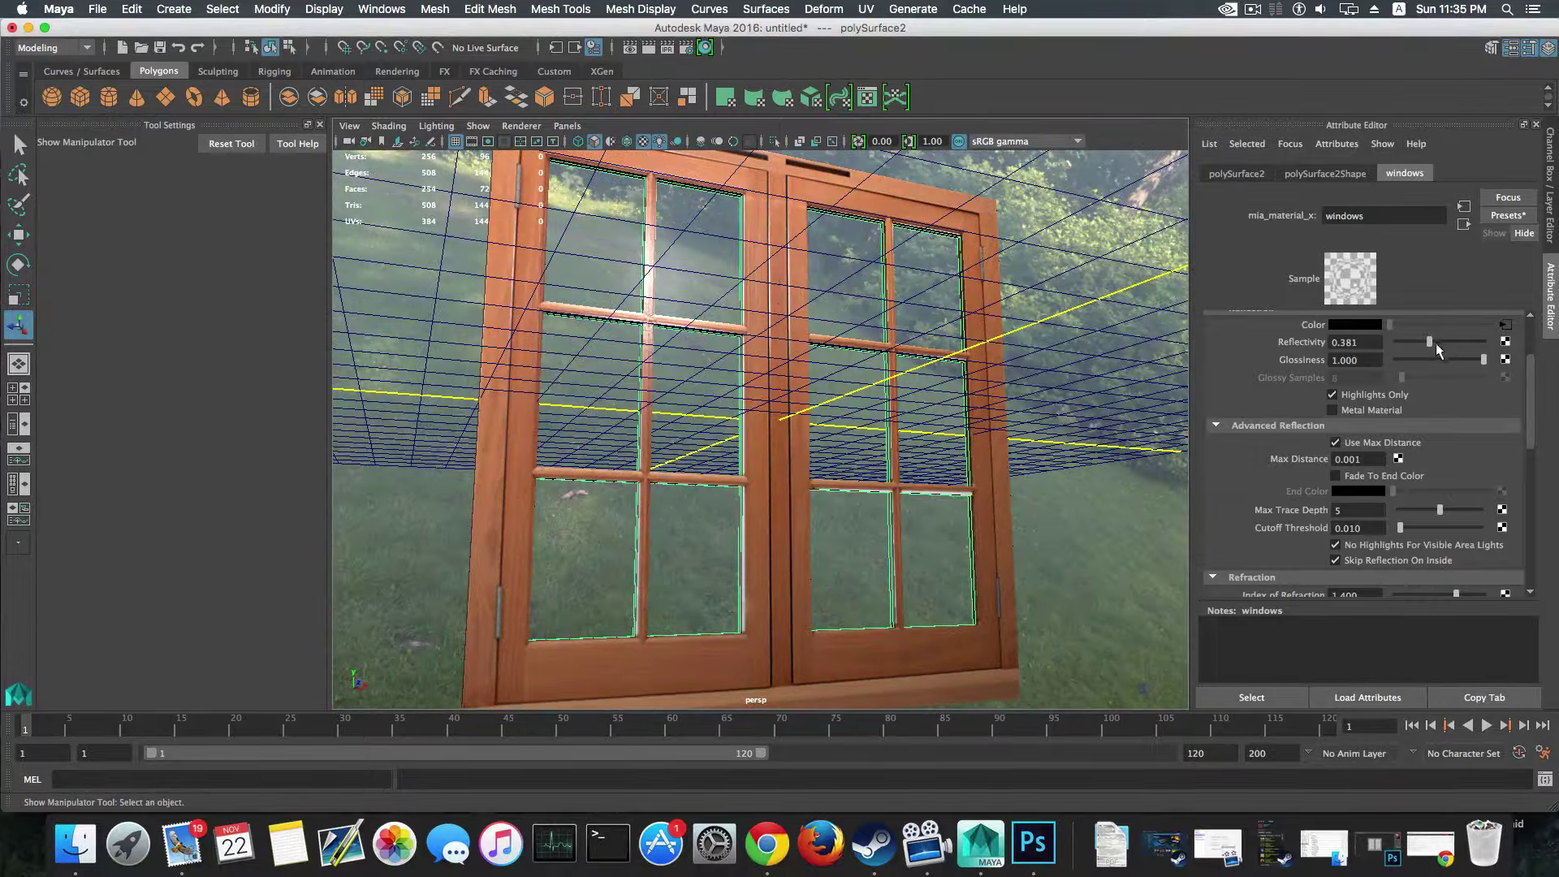
mouse_move(1435, 349)
left_mouse_down()
mouse_move(1460, 360)
mouse_move(1440, 358)
left_mouse_up()
left_click_drag(910, 392, 832, 403, "alt")
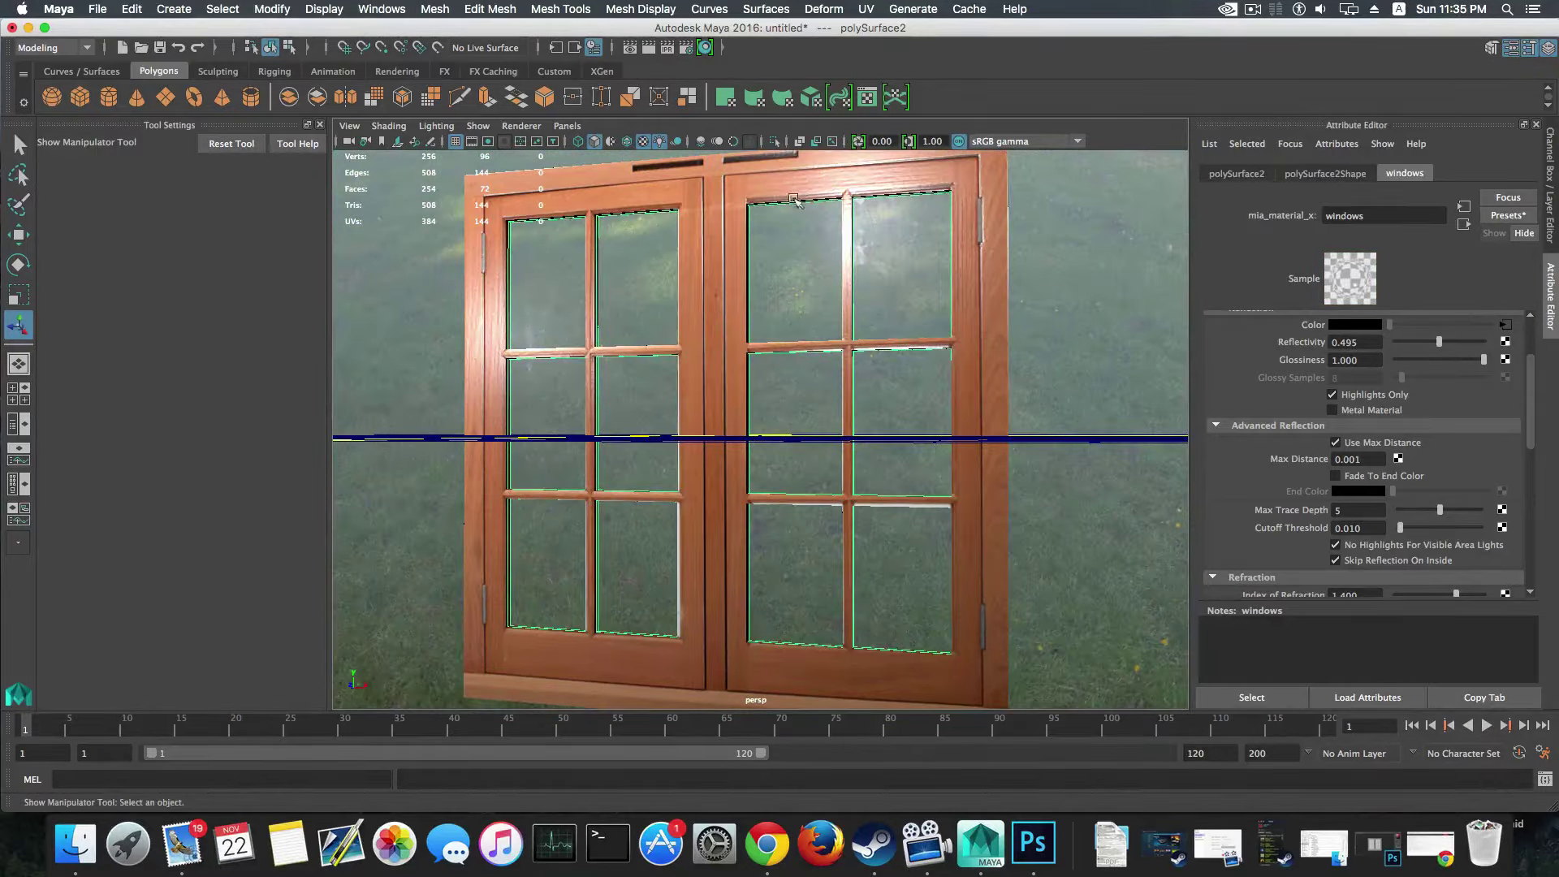
left_click(667, 47)
left_click_drag(446, 203, 962, 340)
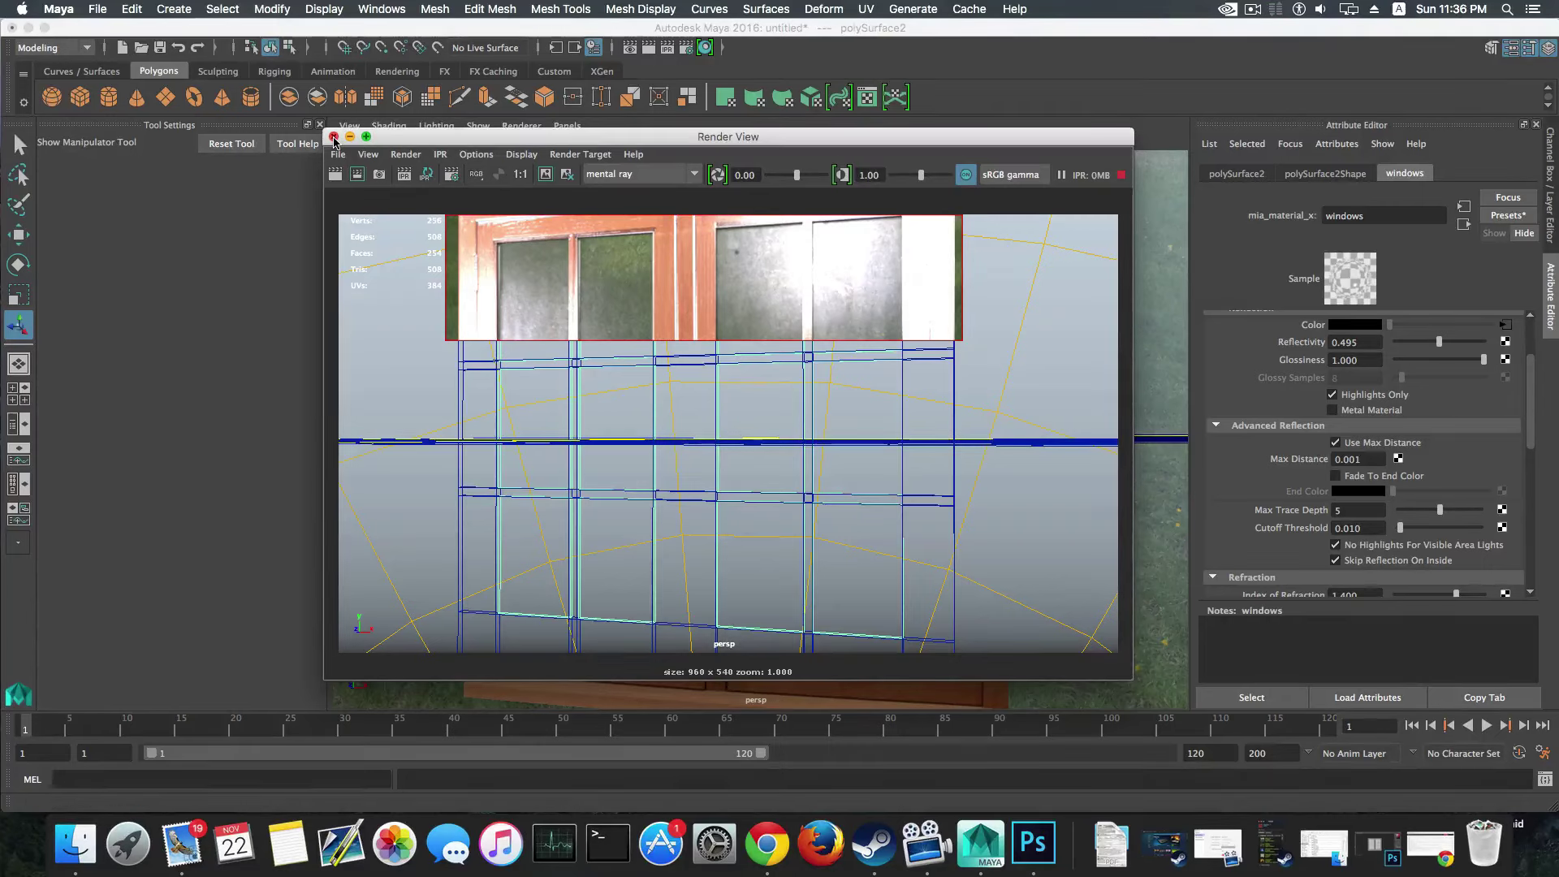
Step: Close the Render View, bring Photoshop forward, and minimize Maya to reveal the desktop
left_click(332, 137)
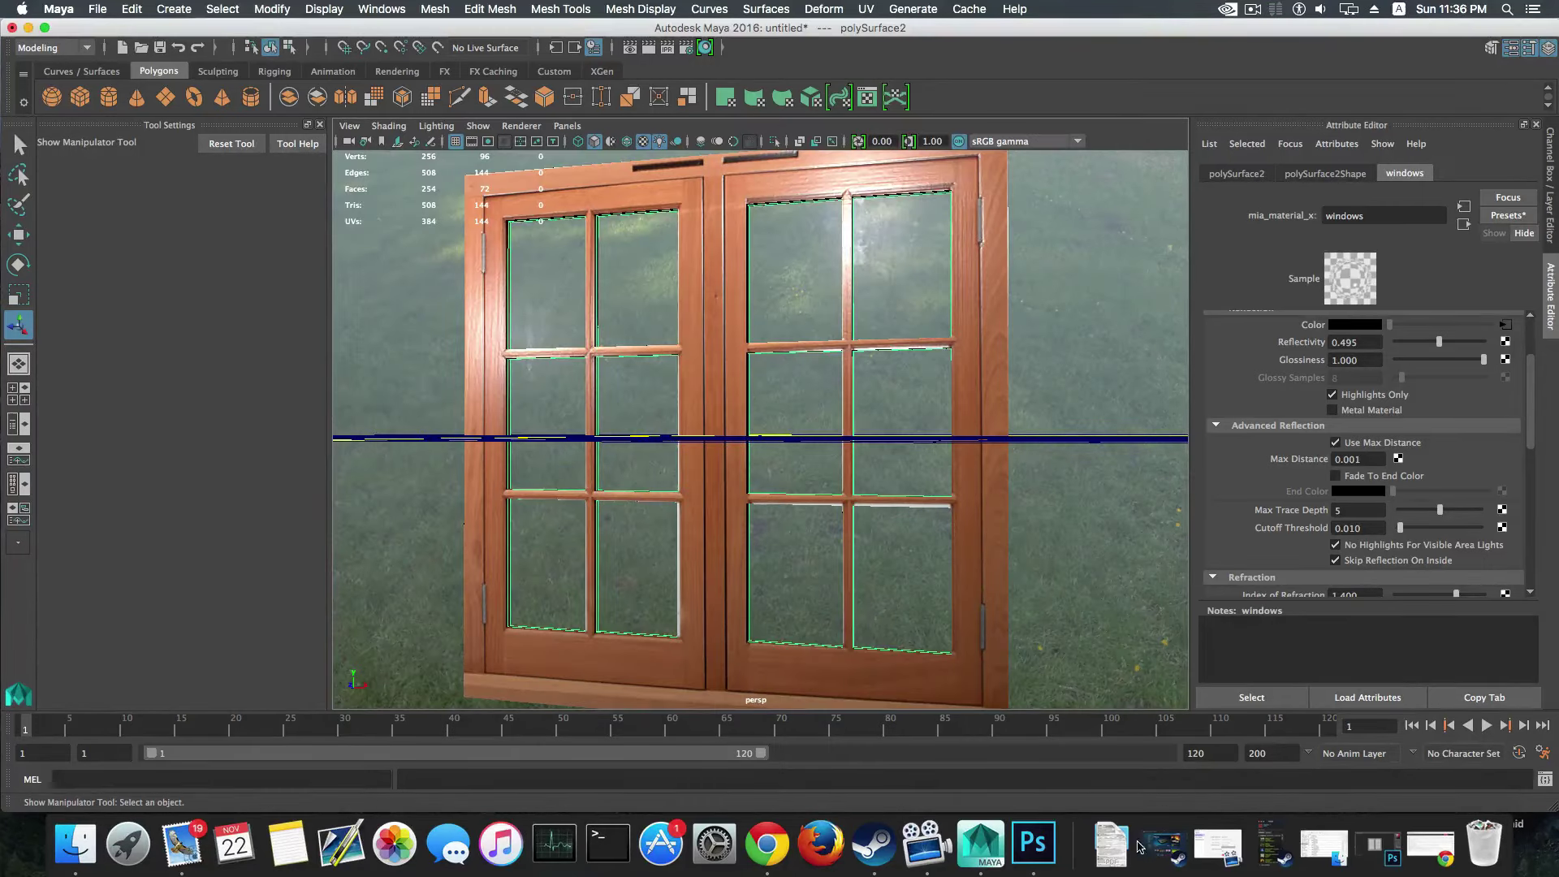
left_click(1032, 846)
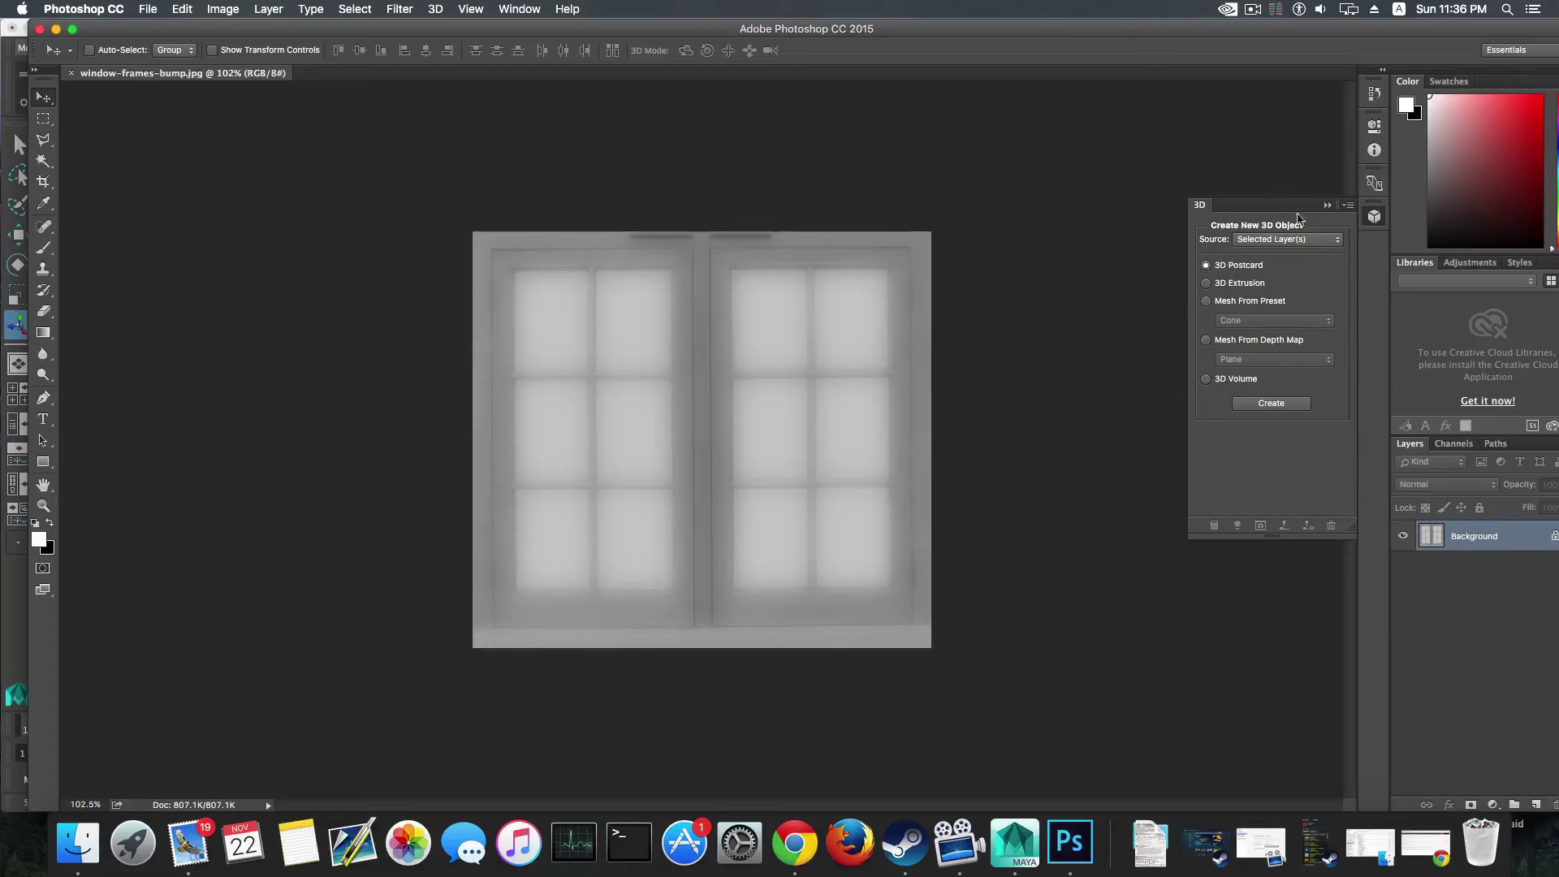
left_click(1327, 205)
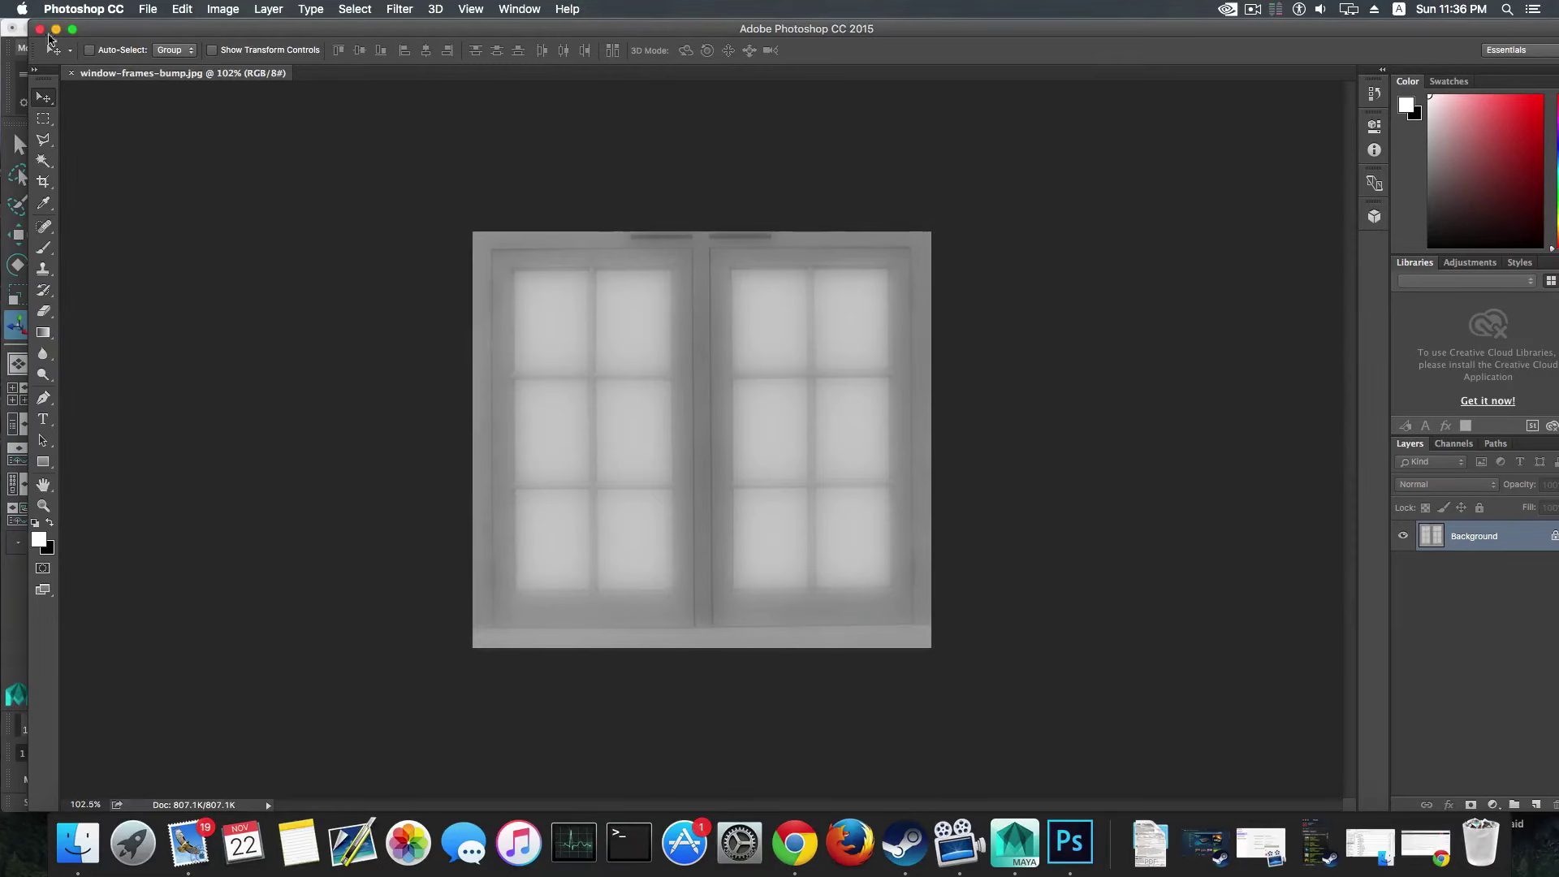
left_click_drag(88, 42, 161, 57)
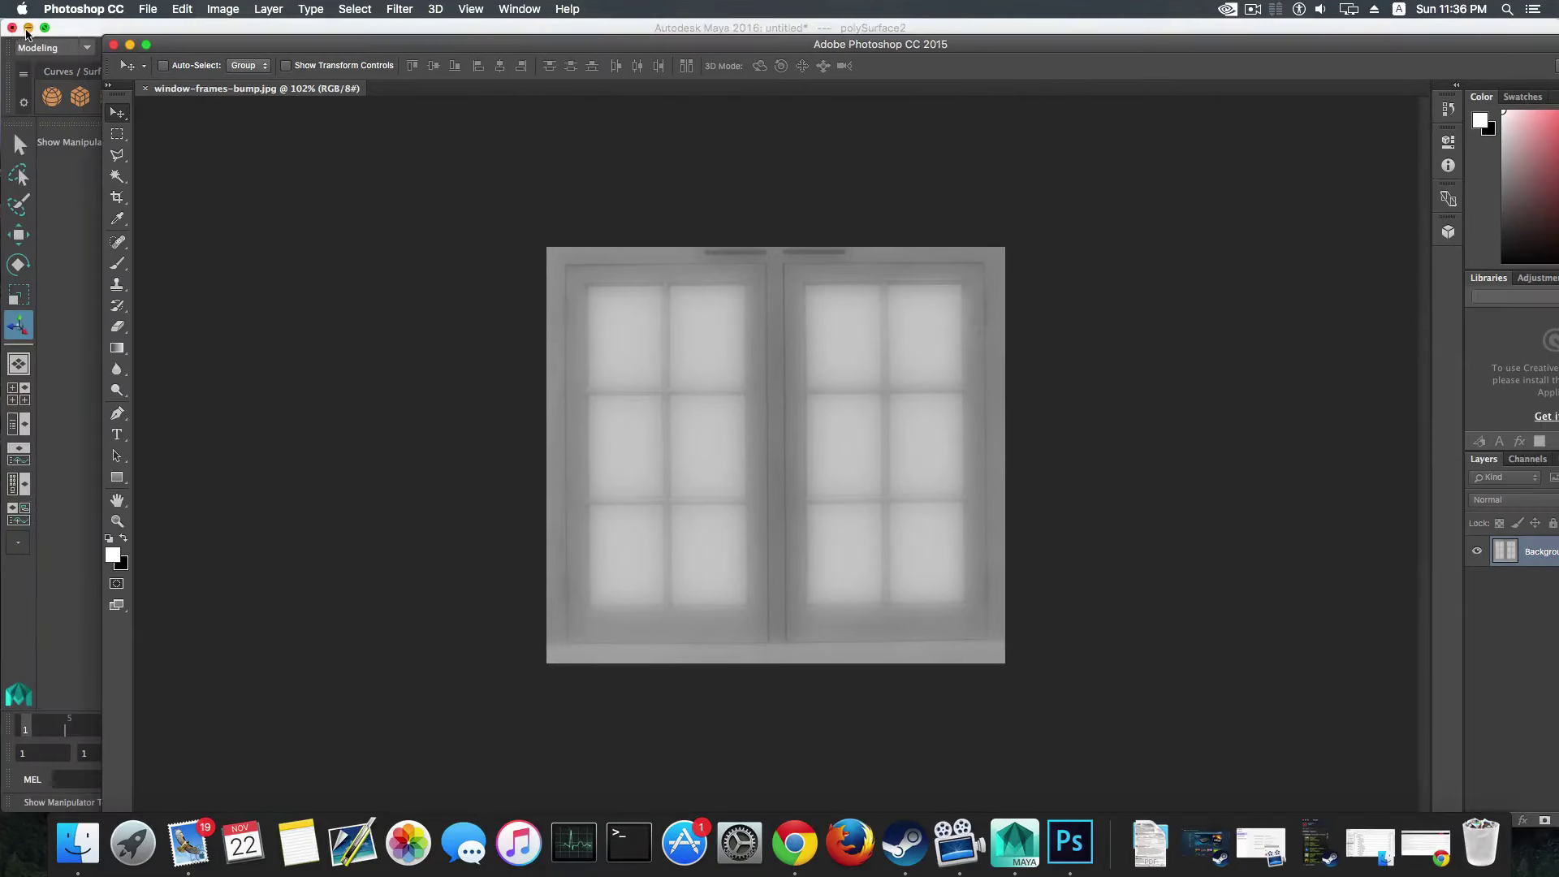
left_click(28, 28)
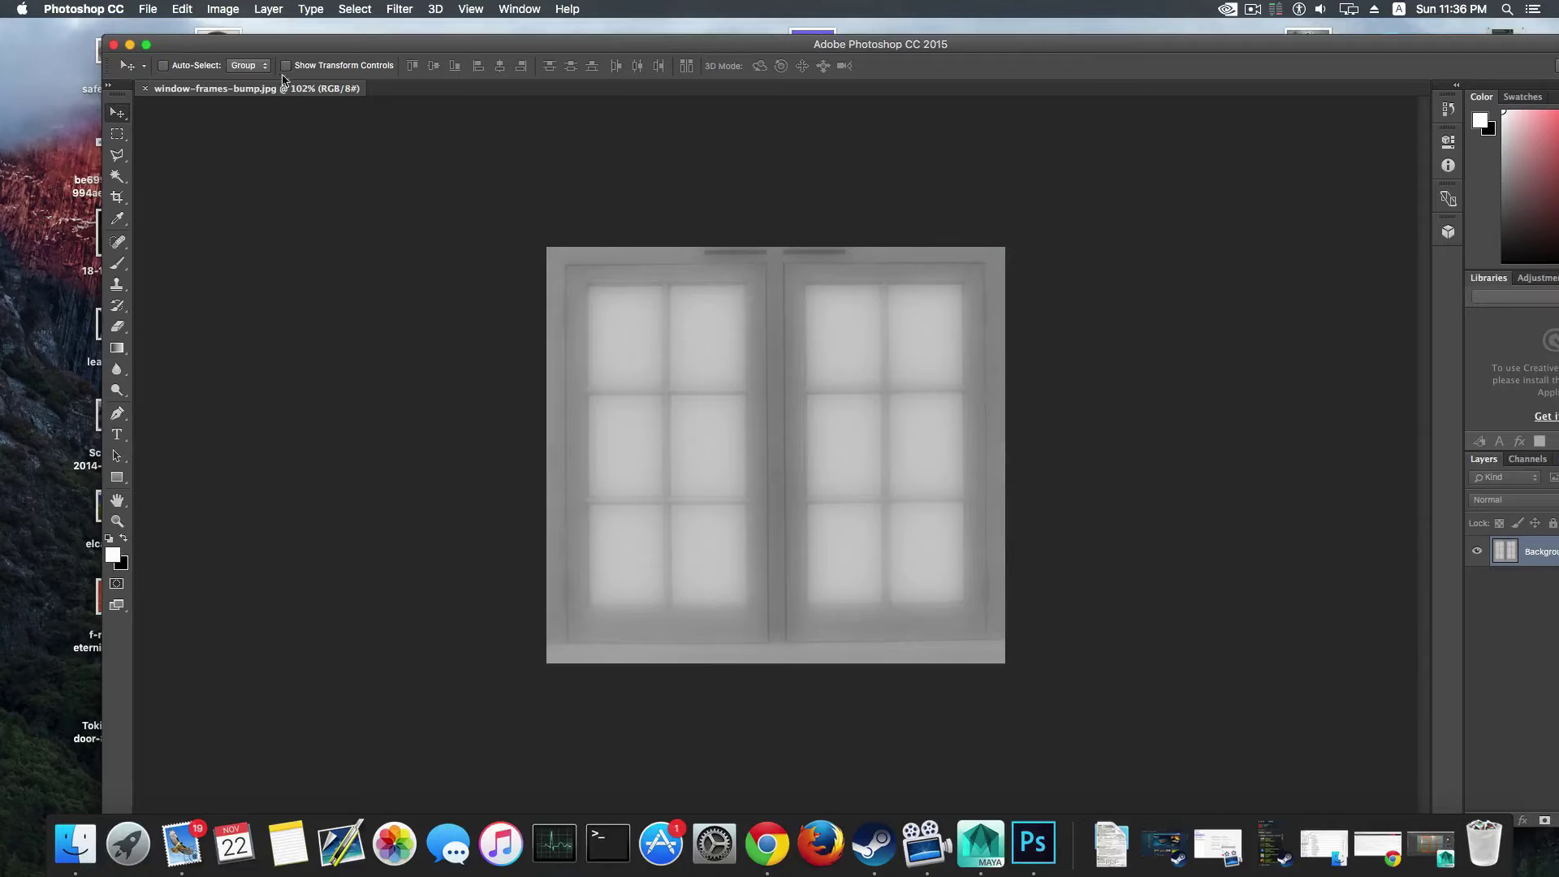
left_click_drag(289, 48, 193, 412)
Step: Open 11-19-13-Texture-34-600x600-1.jpg from the desktop with Adobe Photoshop CC 2015
mouse_move(328, 237)
left_mouse_down()
mouse_move(402, 395)
mouse_move(311, 224)
left_mouse_up()
right_click(315, 226)
mouse_move(347, 253)
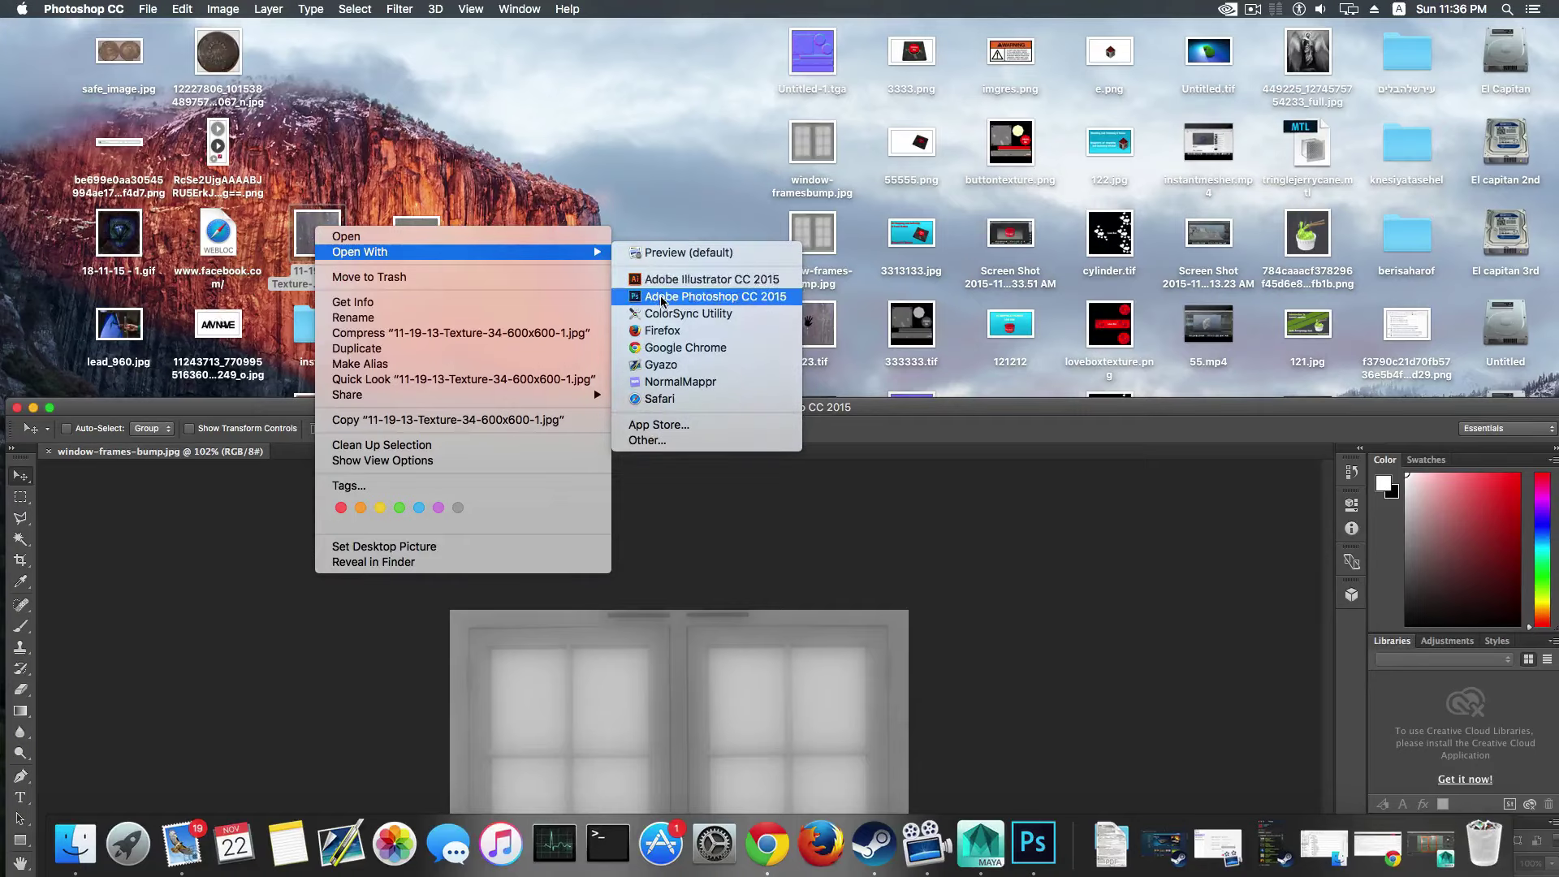
left_click(682, 297)
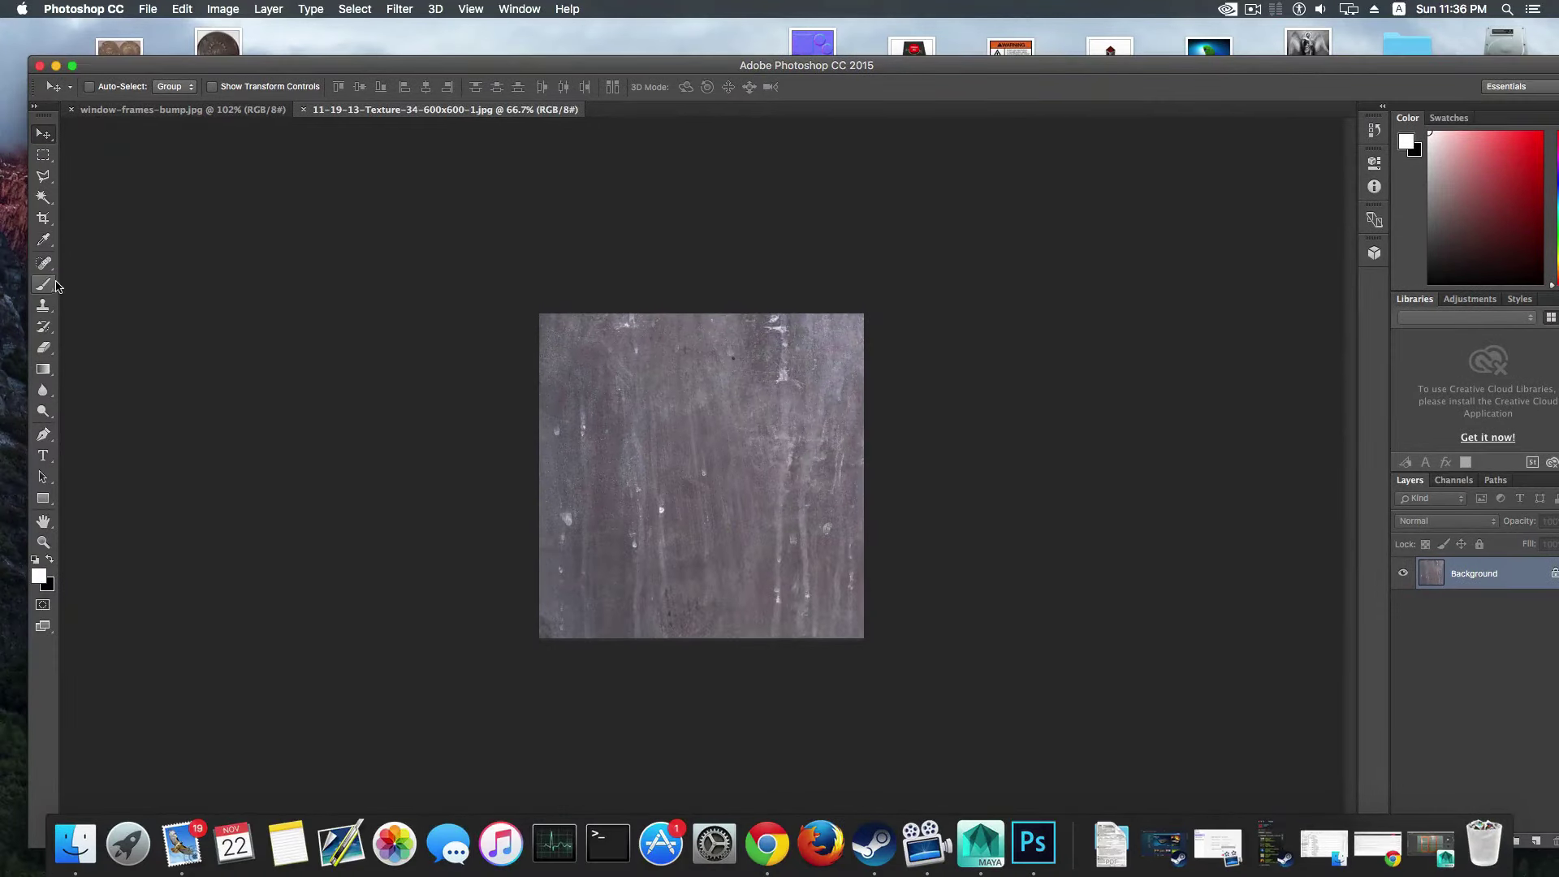
Step: Paint a black stick figure and the word 'love' with the Brush tool
left_click(44, 284)
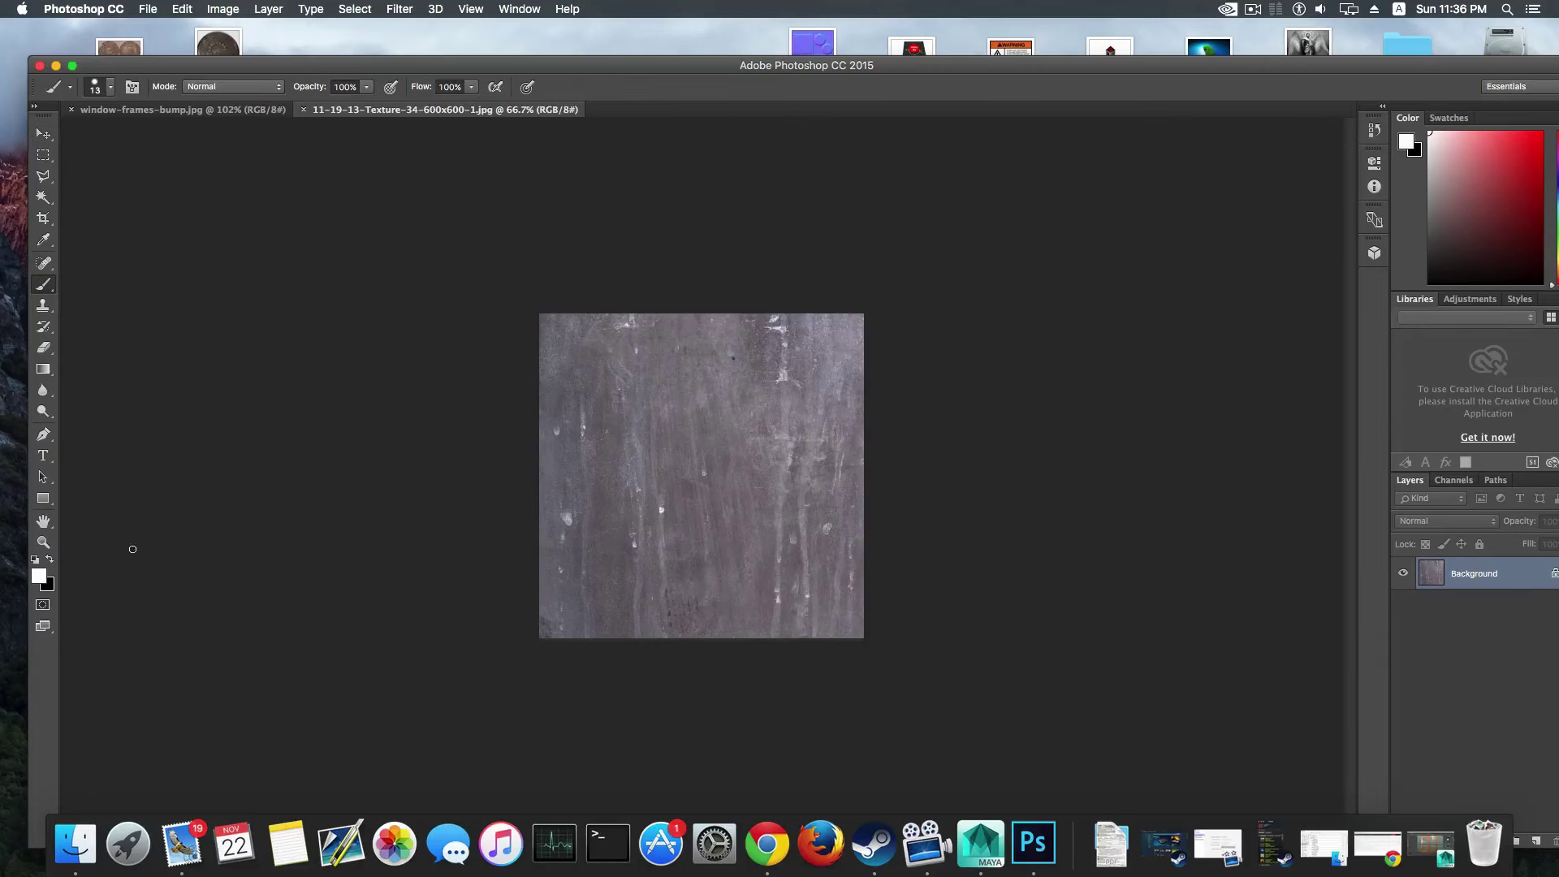
key("x")
scroll(700, 514, "up", 3, "alt")
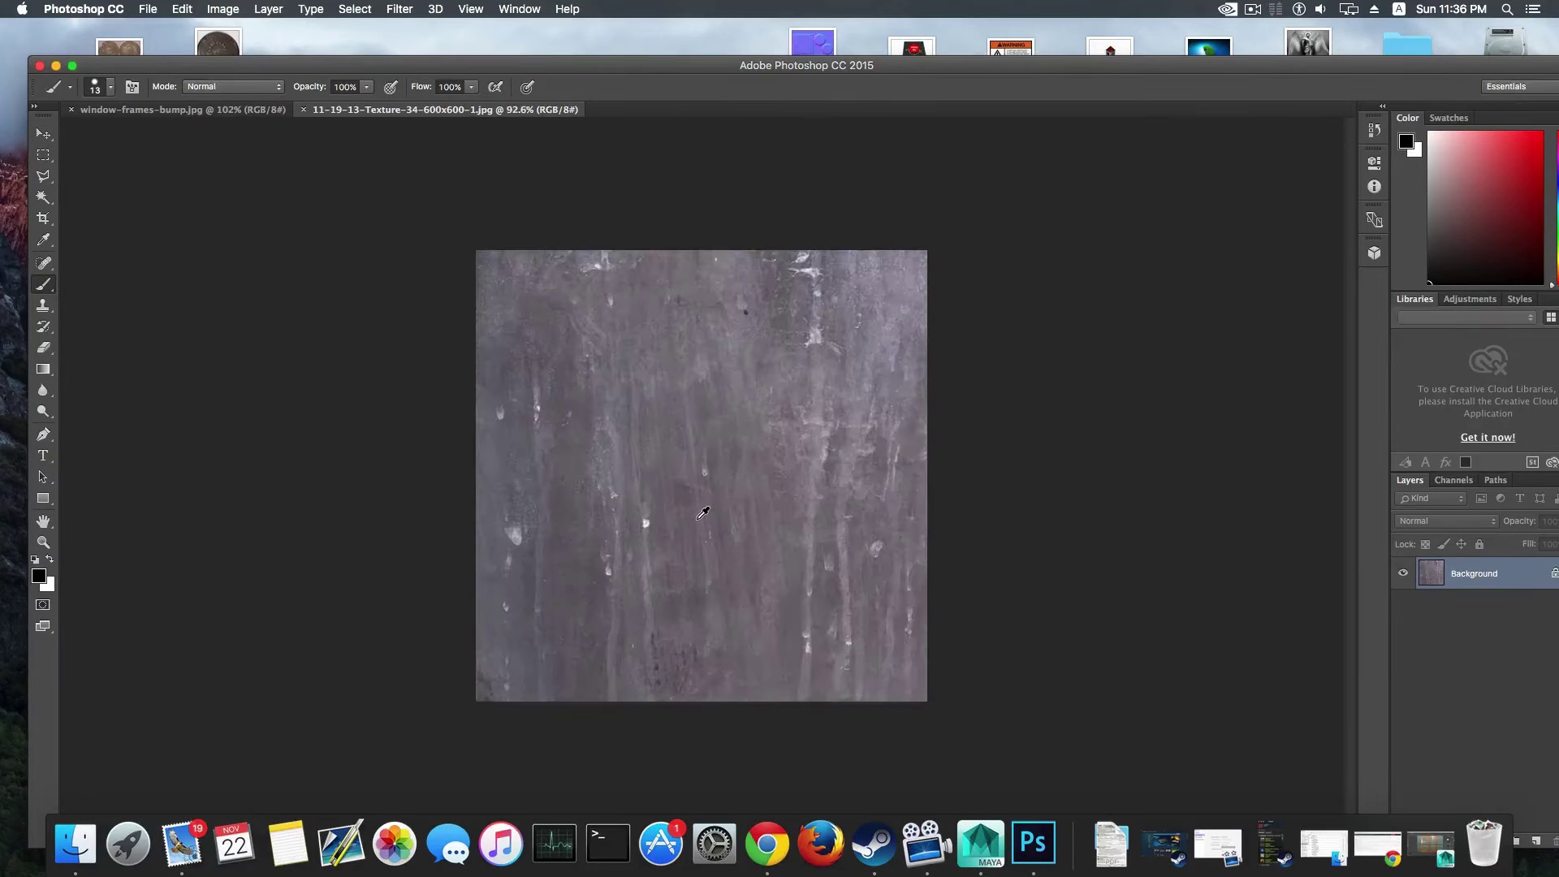
mouse_move(659, 524)
left_mouse_down()
mouse_move(641, 572)
mouse_move(711, 581)
left_mouse_up()
mouse_move(661, 516)
left_mouse_down()
mouse_move(642, 449)
mouse_move(689, 474)
mouse_move(617, 468)
mouse_move(612, 423)
mouse_move(631, 389)
mouse_move(648, 443)
left_mouse_up()
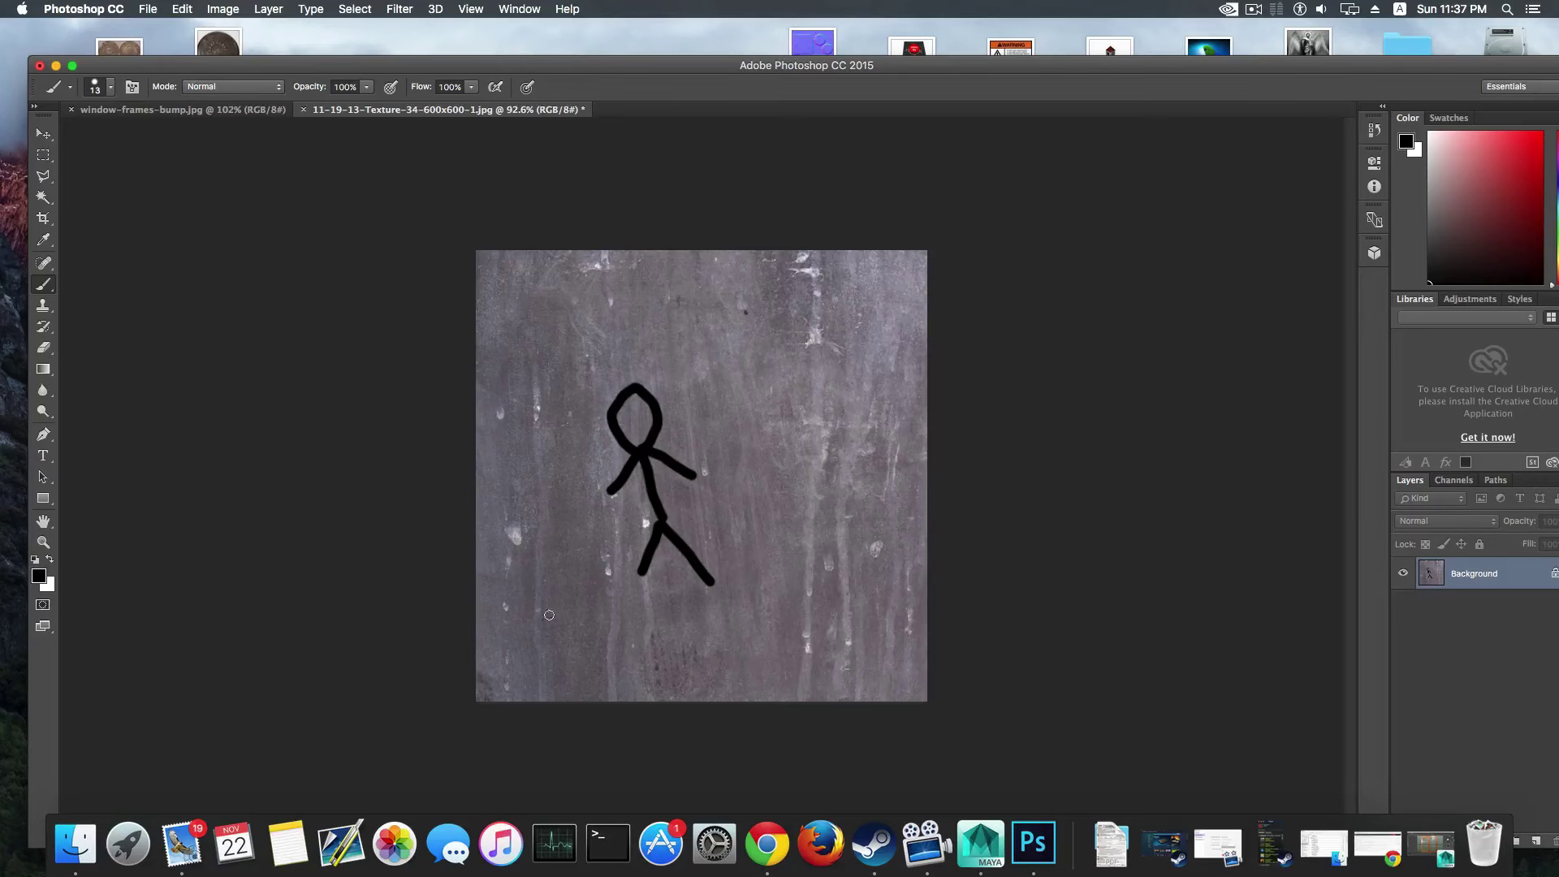
mouse_move(530, 623)
left_mouse_down()
mouse_move(529, 657)
mouse_move(520, 641)
mouse_move(572, 673)
mouse_move(558, 627)
mouse_move(575, 645)
mouse_move(570, 620)
mouse_move(613, 614)
left_mouse_up()
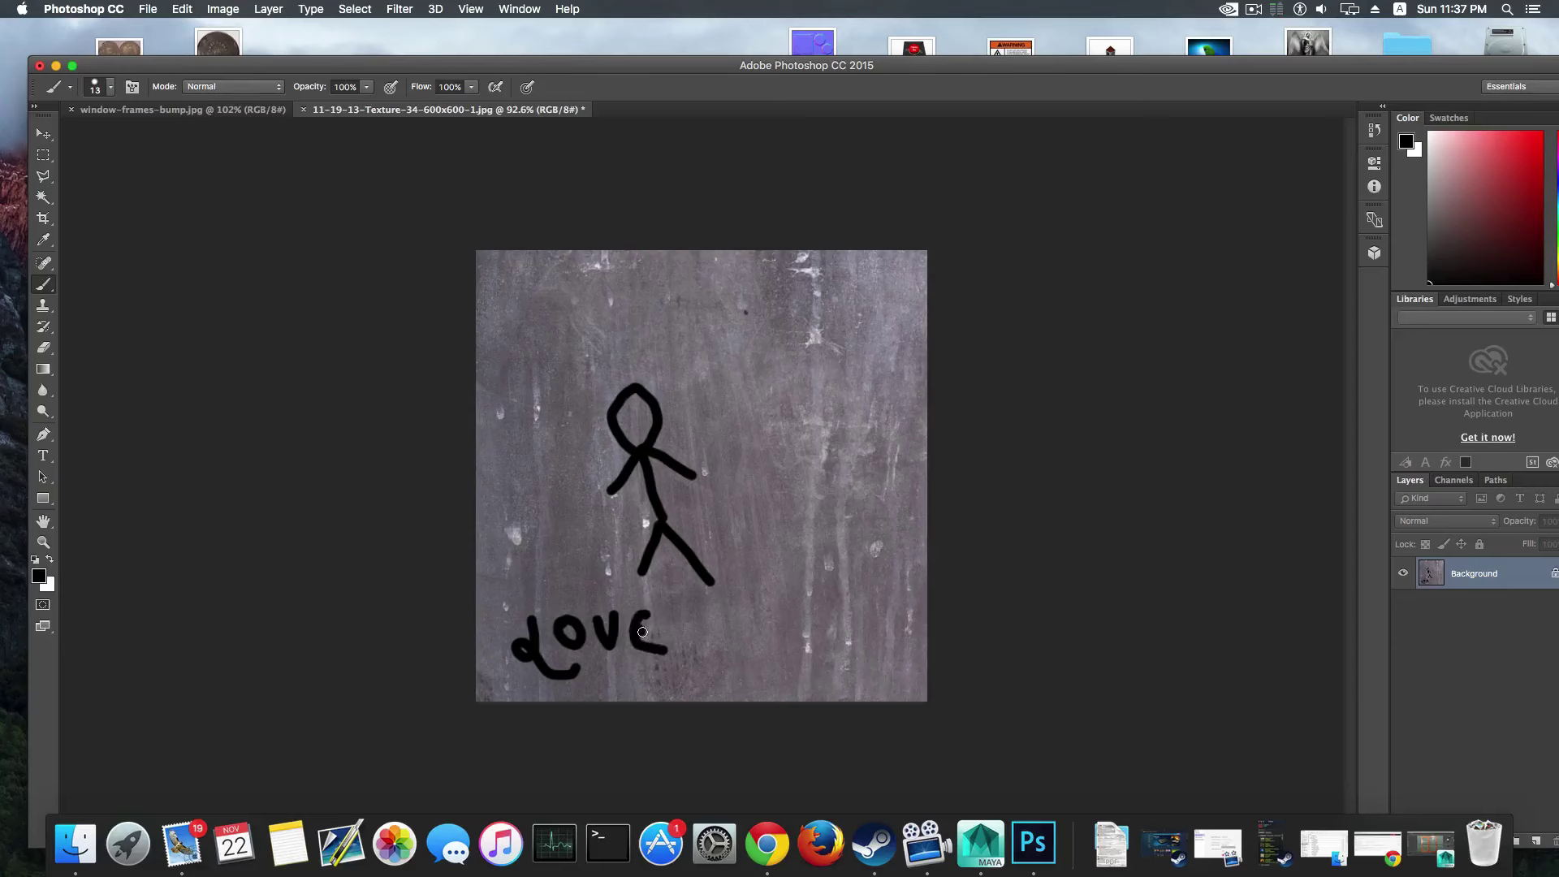
Step: Save the texture over the original JPEG, accepting the JPEG options
left_click(152, 12)
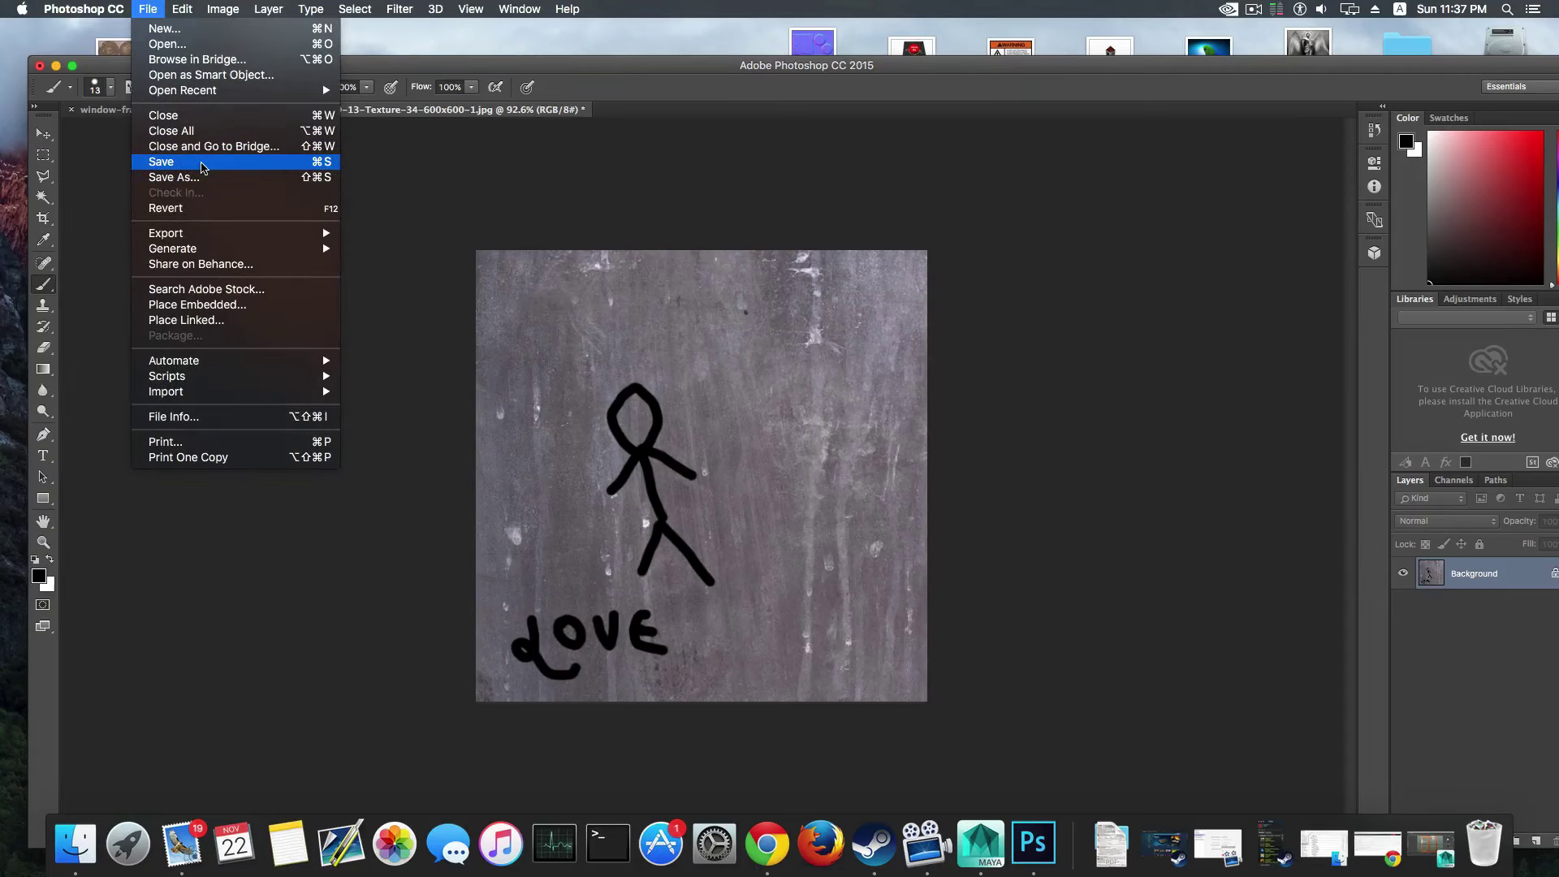
key("super+s")
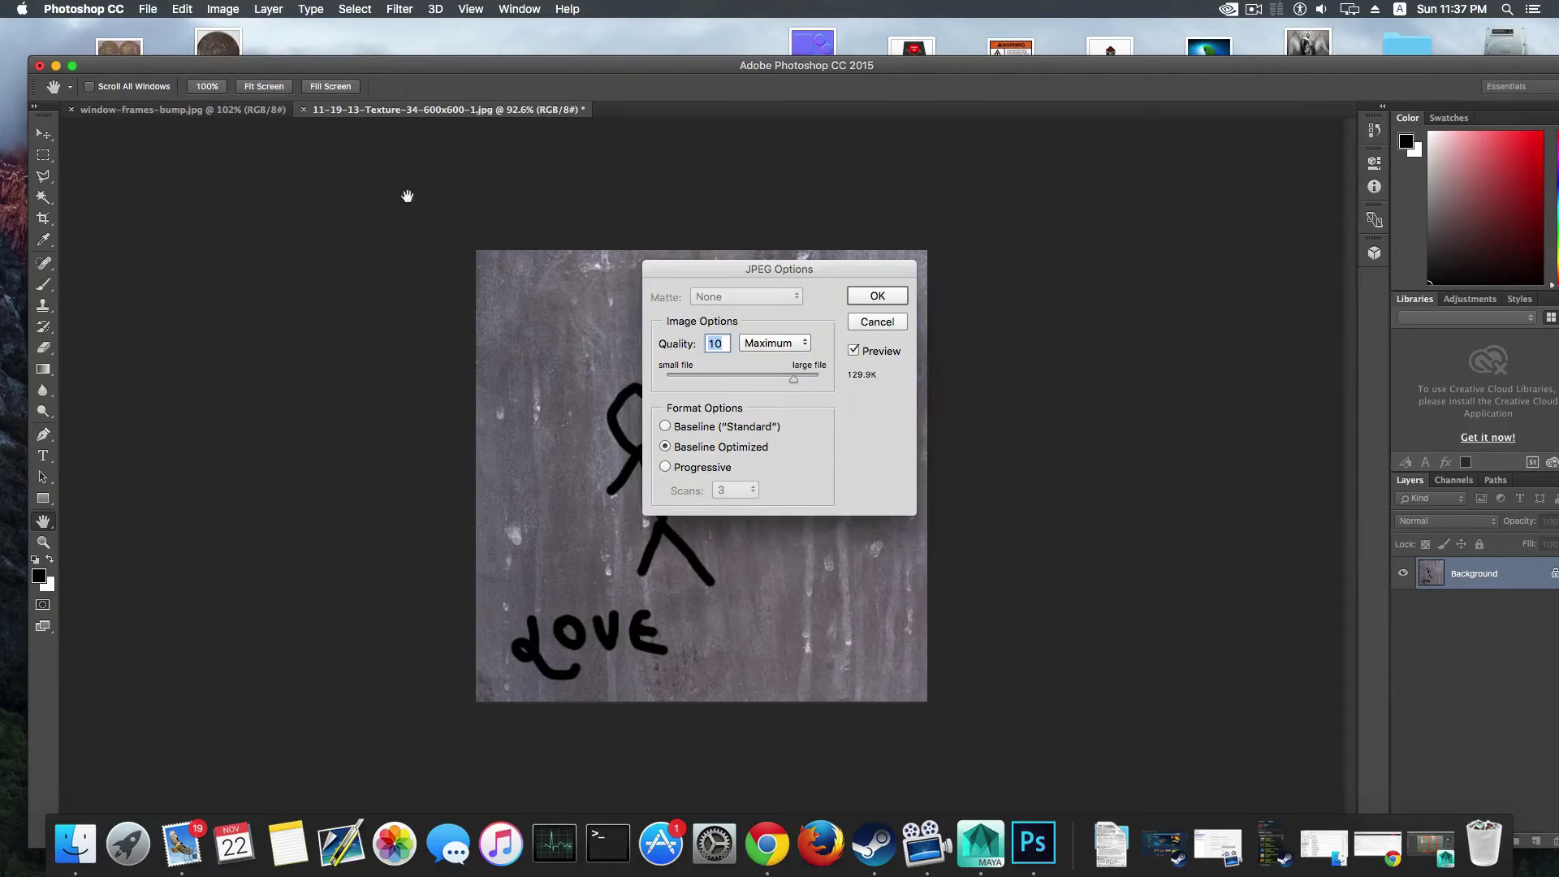
left_click(877, 297)
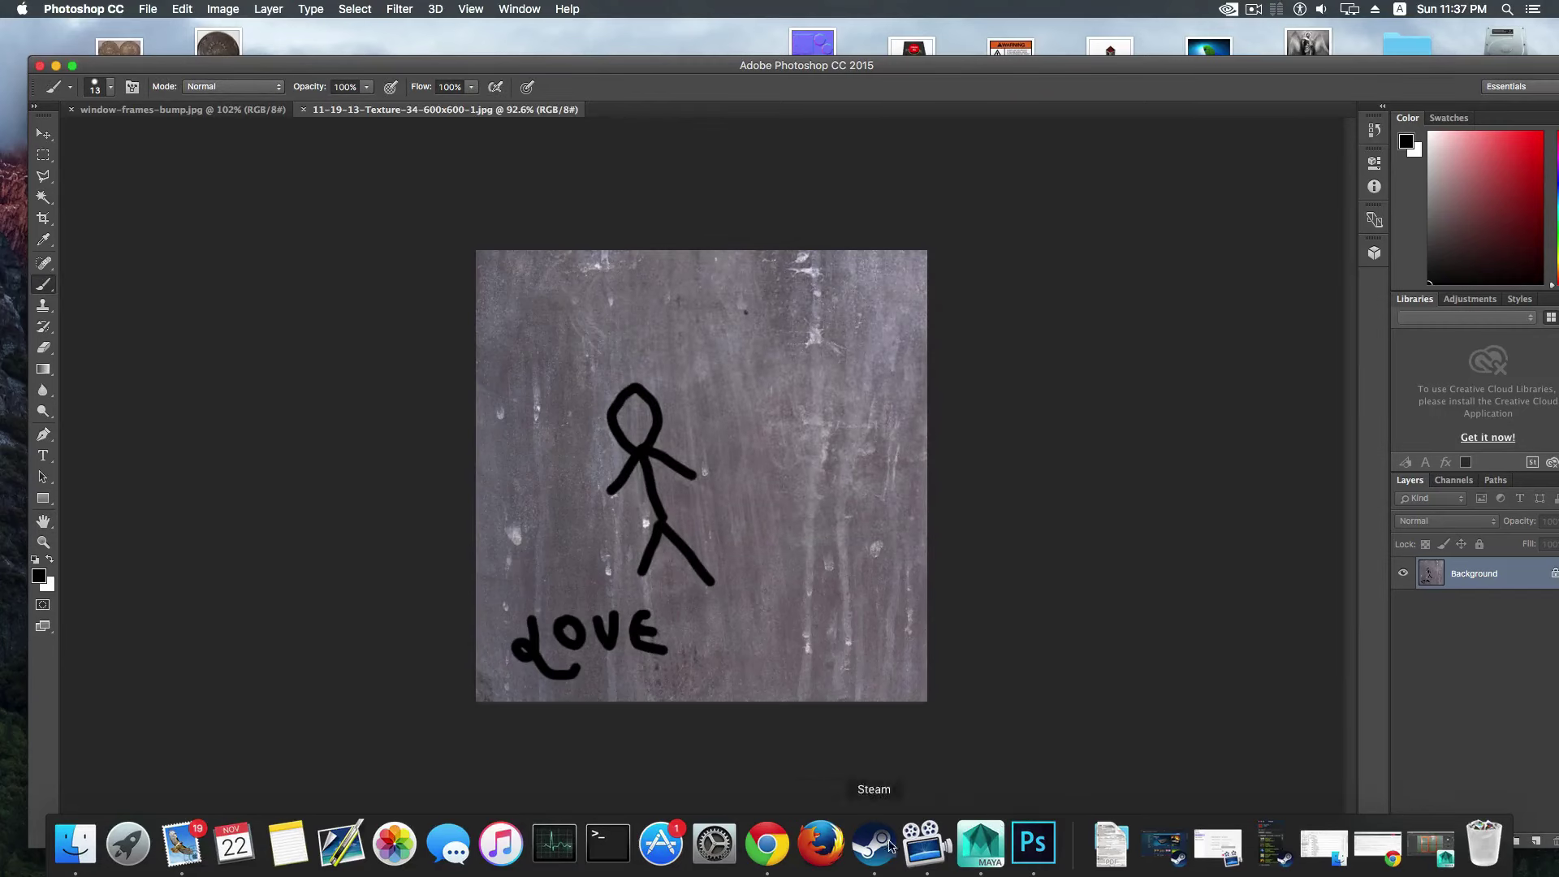
Step: Back in Maya, open the material's file3 node showing the stick-figure texture
left_click(981, 843)
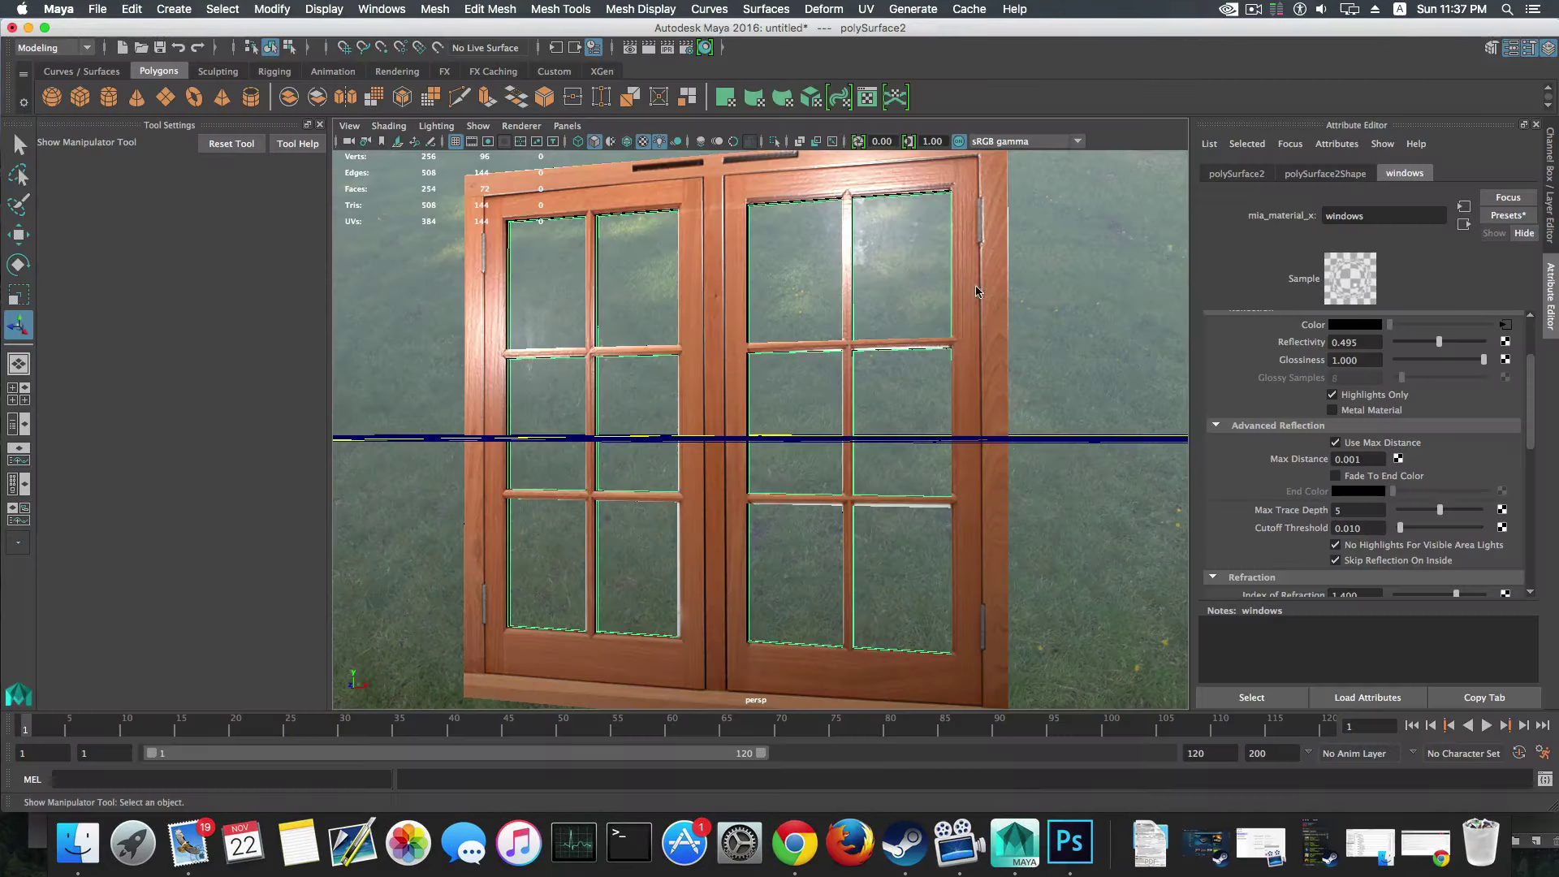
scroll(1401, 520, "up", 3)
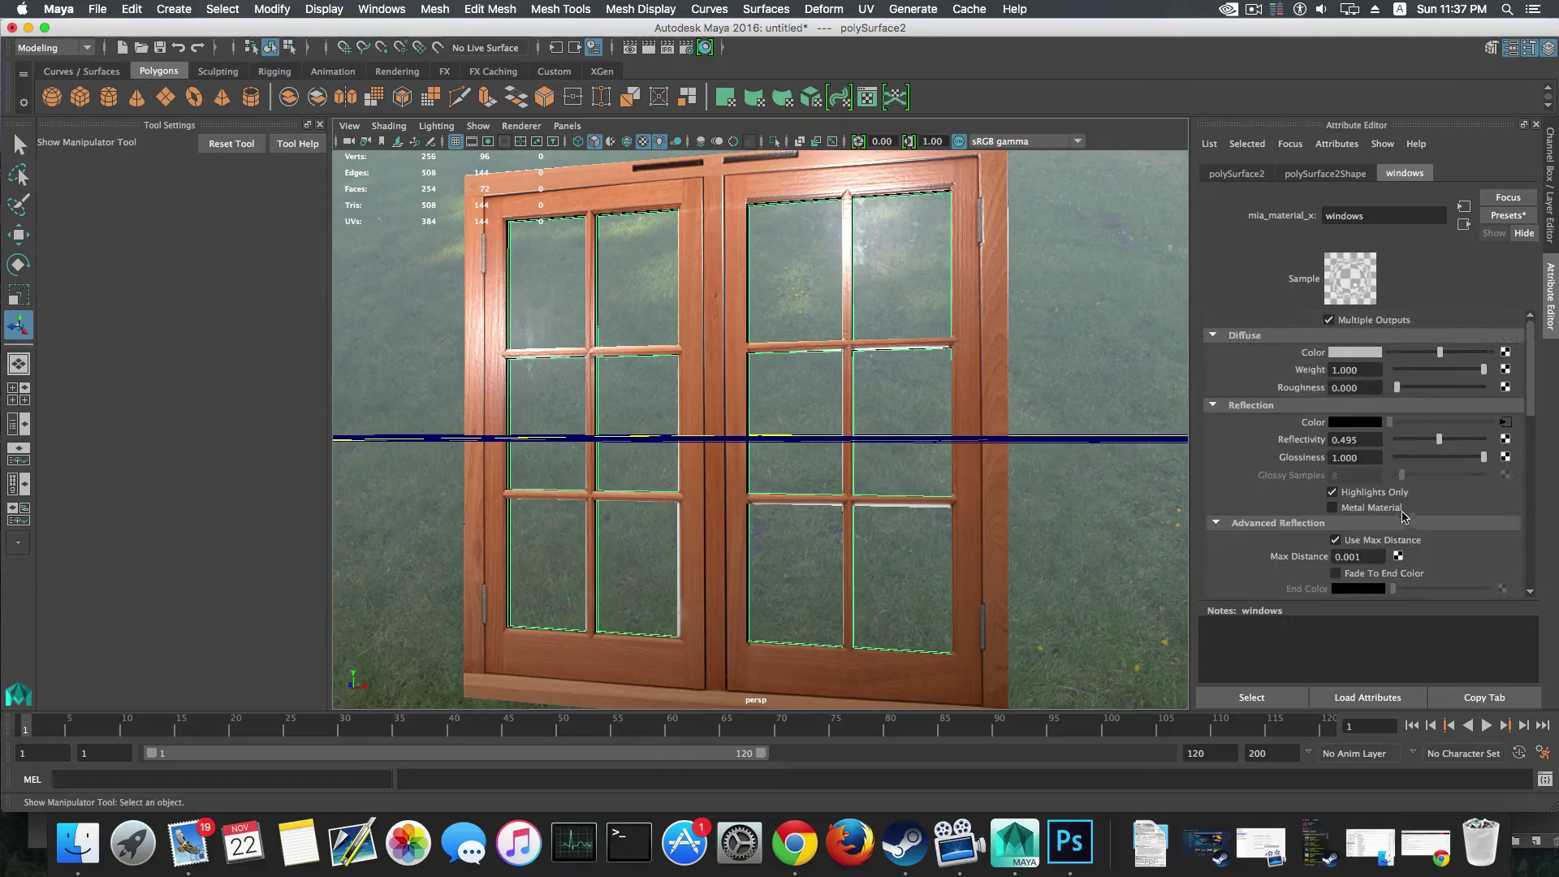
left_click(1507, 423)
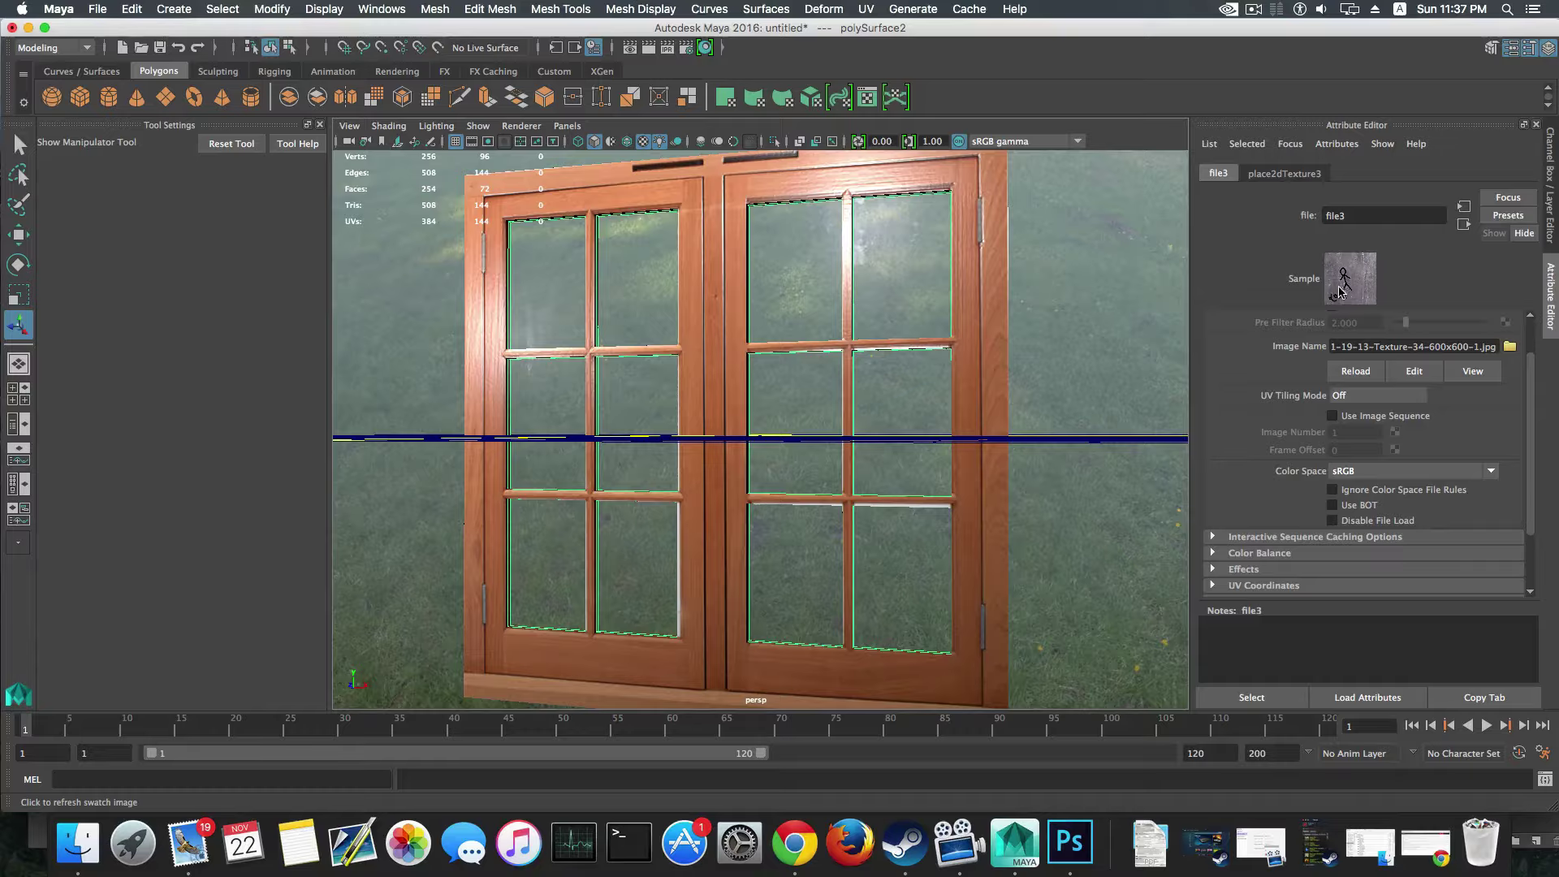
left_click_drag(730, 407, 784, 398, "alt")
right_click_drag(783, 398, 865, 526, "alt")
left_click_drag(865, 526, 765, 315, "alt")
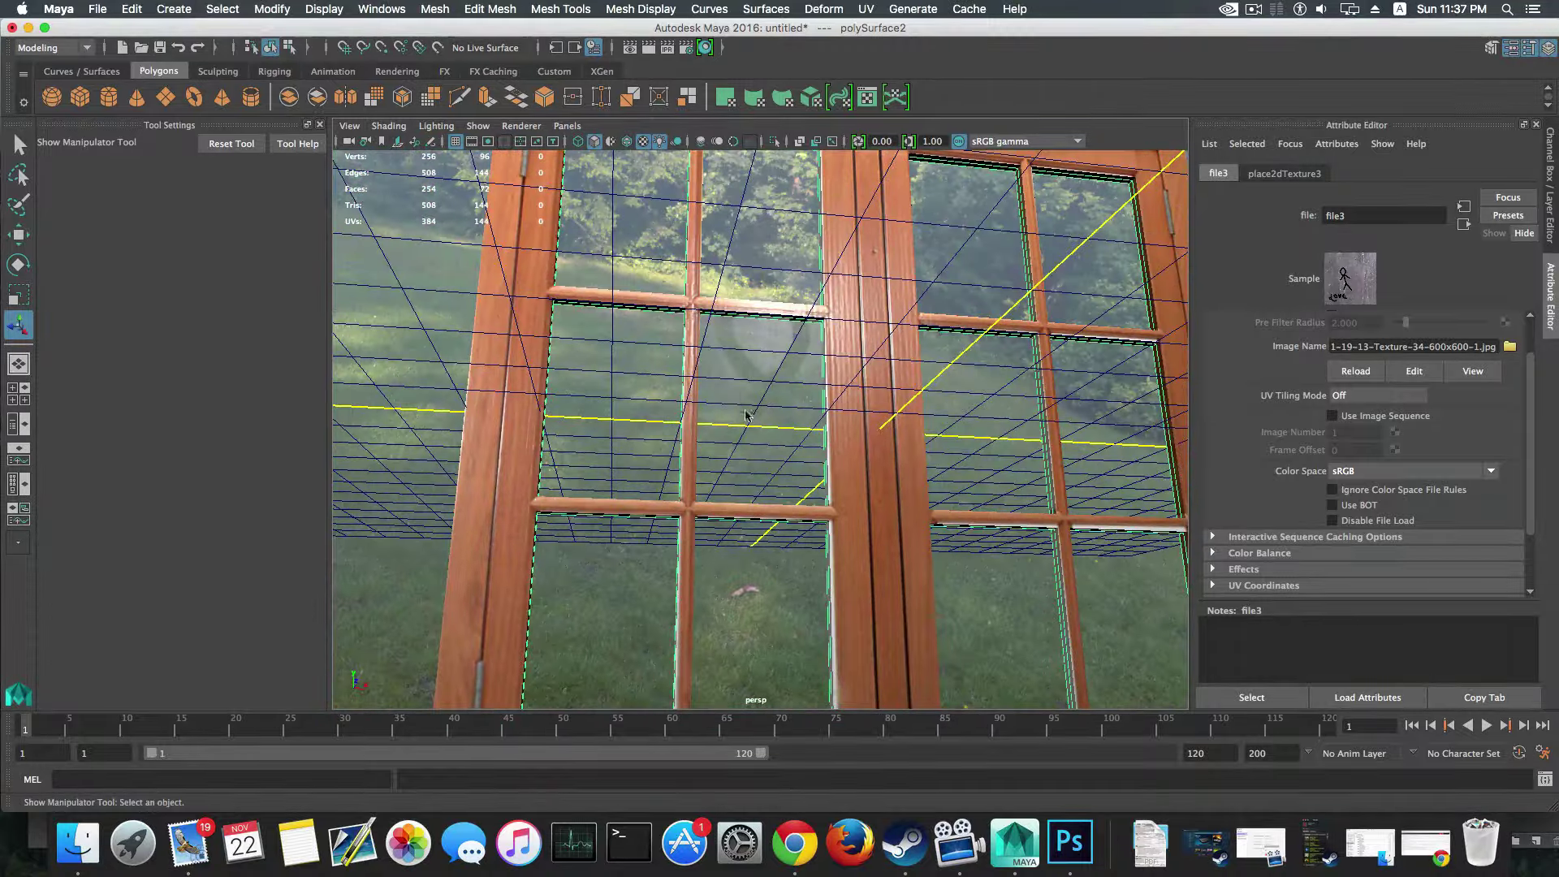
left_click_drag(747, 418, 735, 462, "alt")
scroll(731, 475, "down", 5)
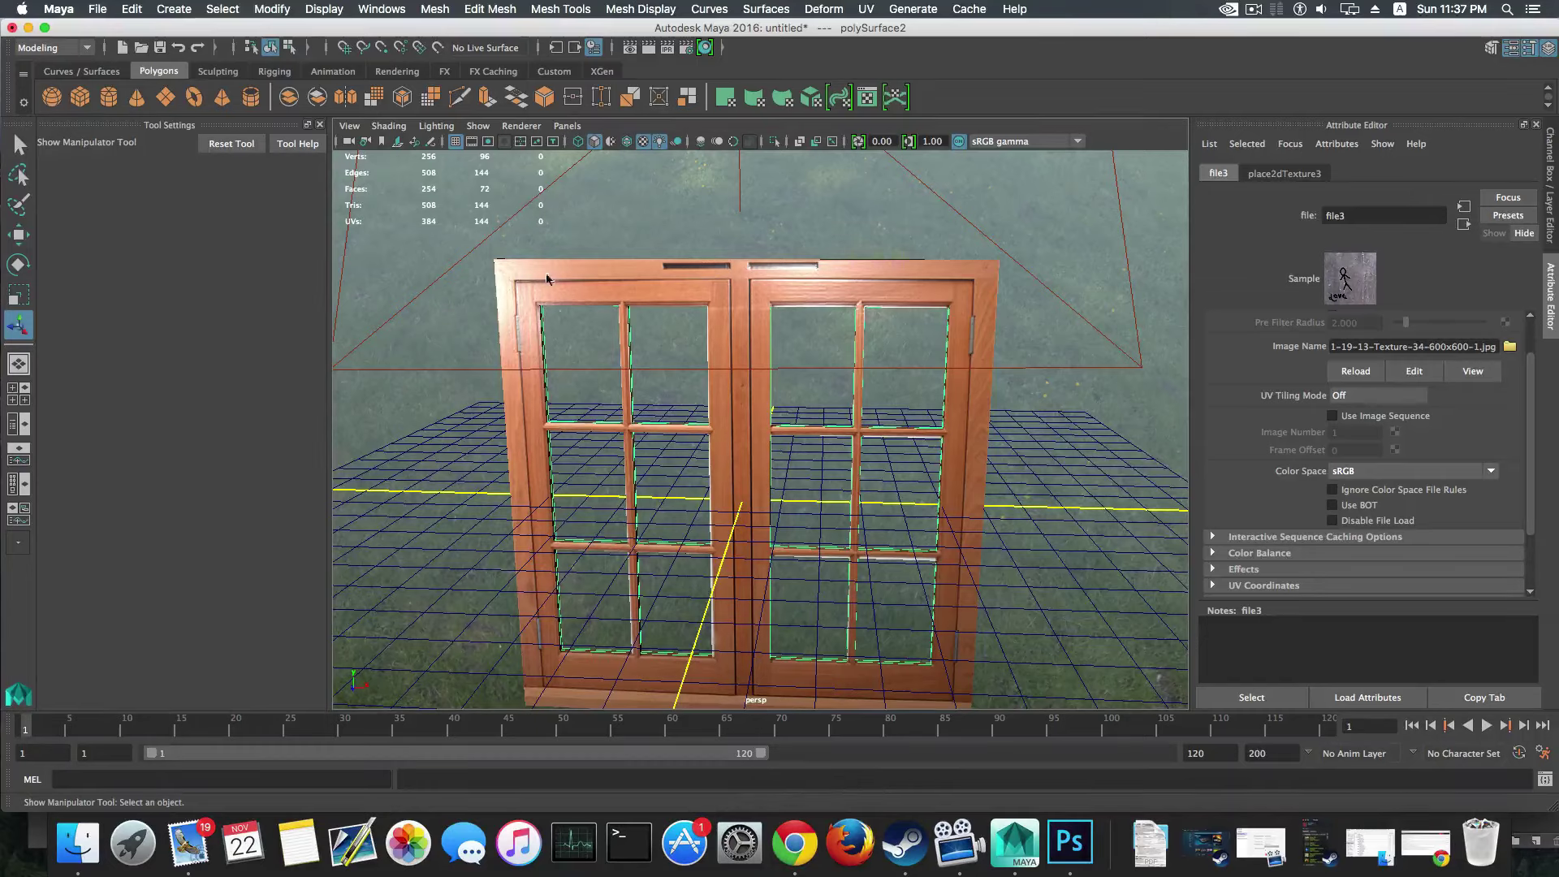
Step: Remove the window frame mesh and add a grid-centred polygon plane scaled about 17 times
left_click(620, 266)
key("Delete")
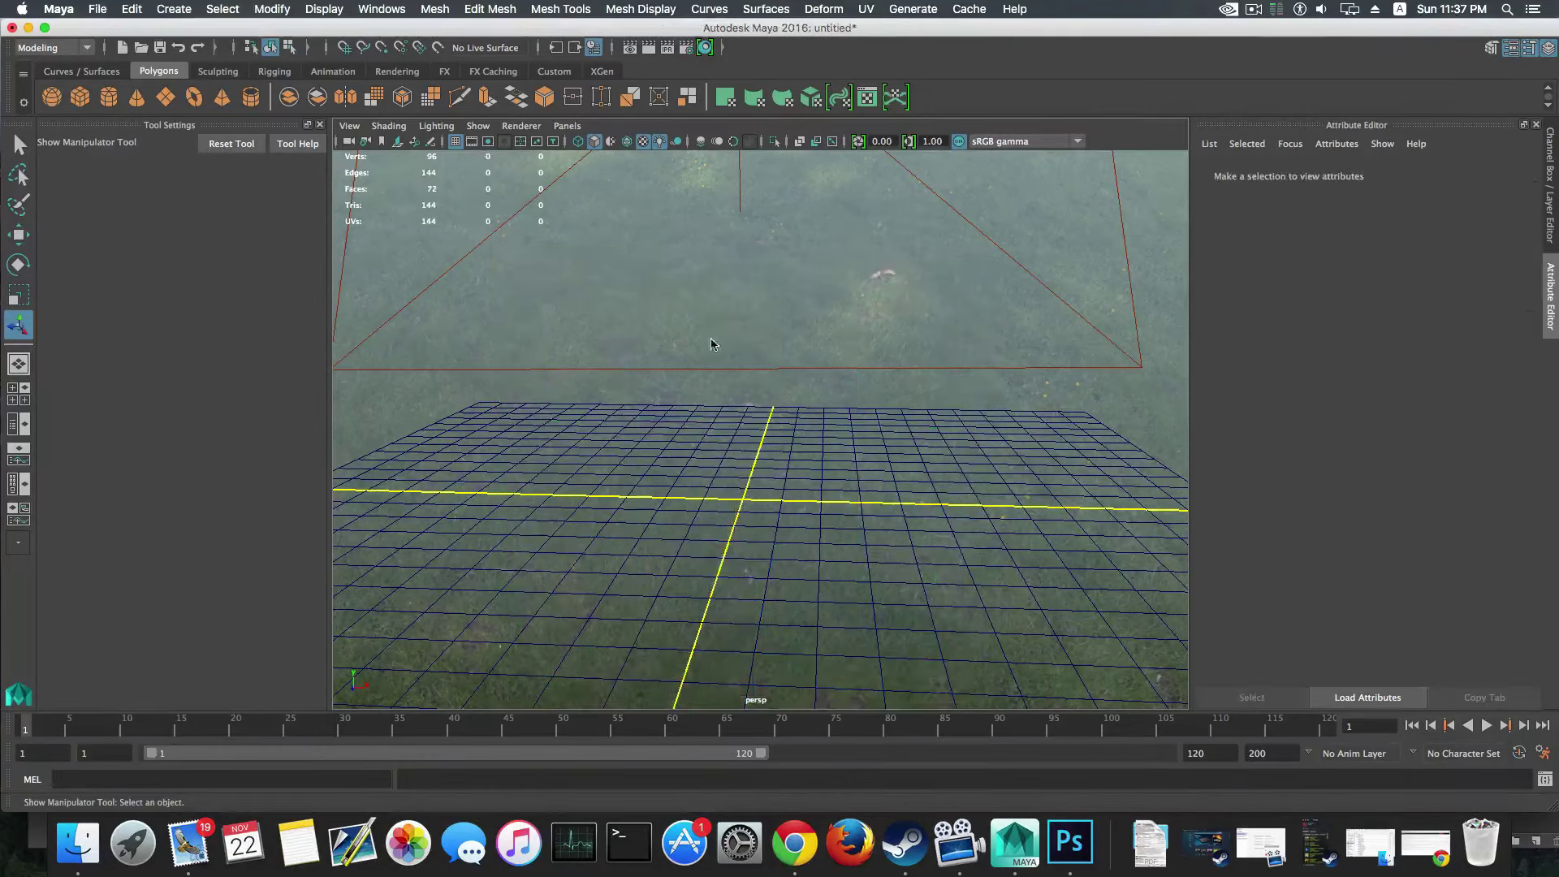
left_click_drag(799, 513, 690, 511, "alt")
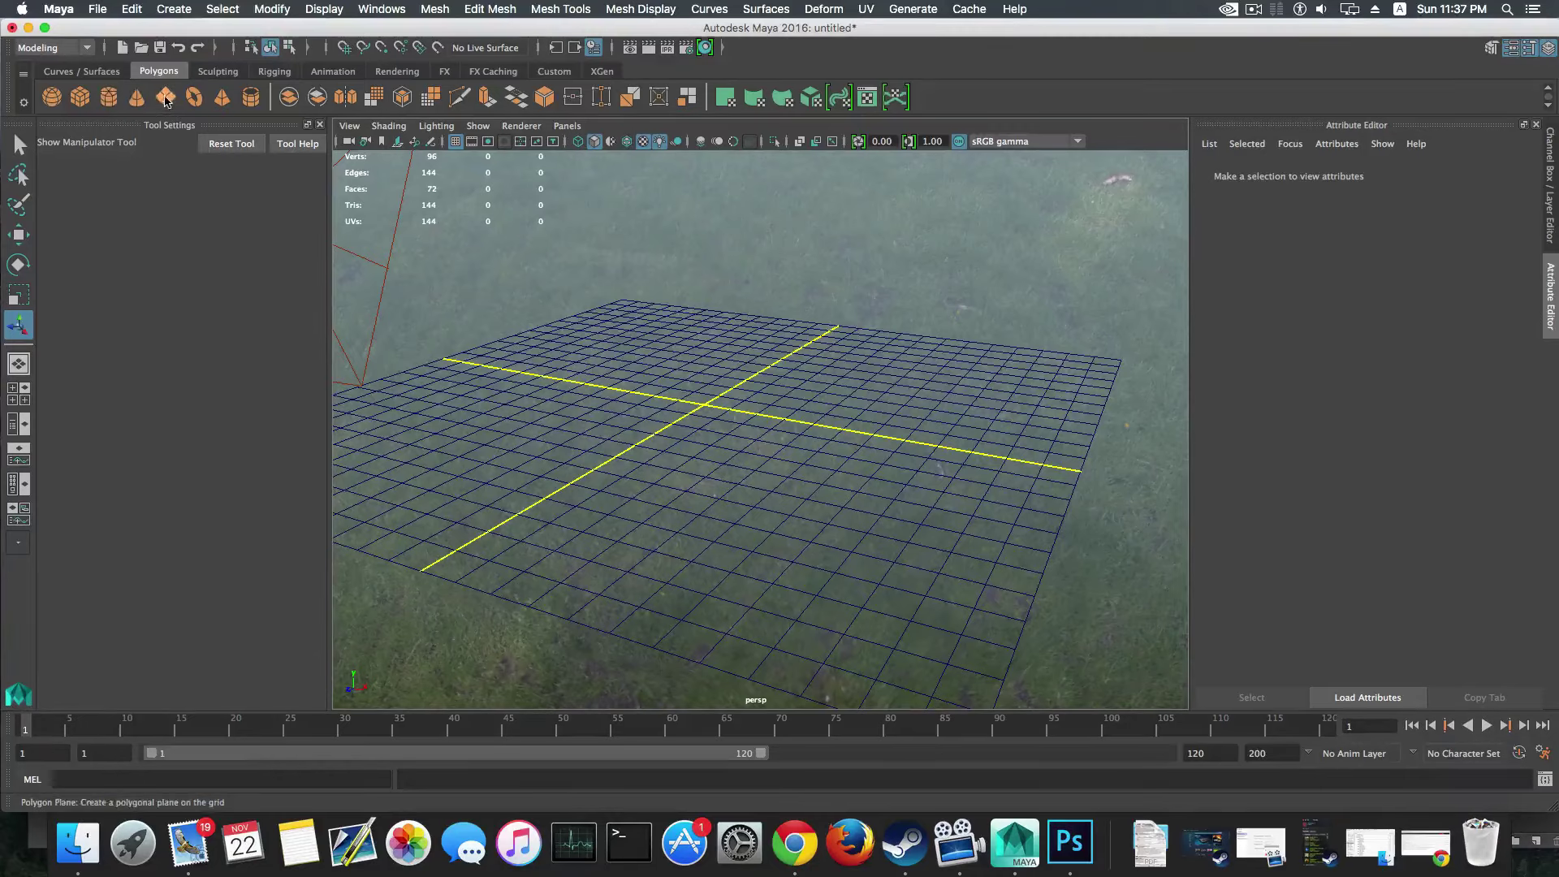
right_click_drag(703, 461, 703, 431, "shift")
key("r")
left_click_drag(703, 405, 893, 649)
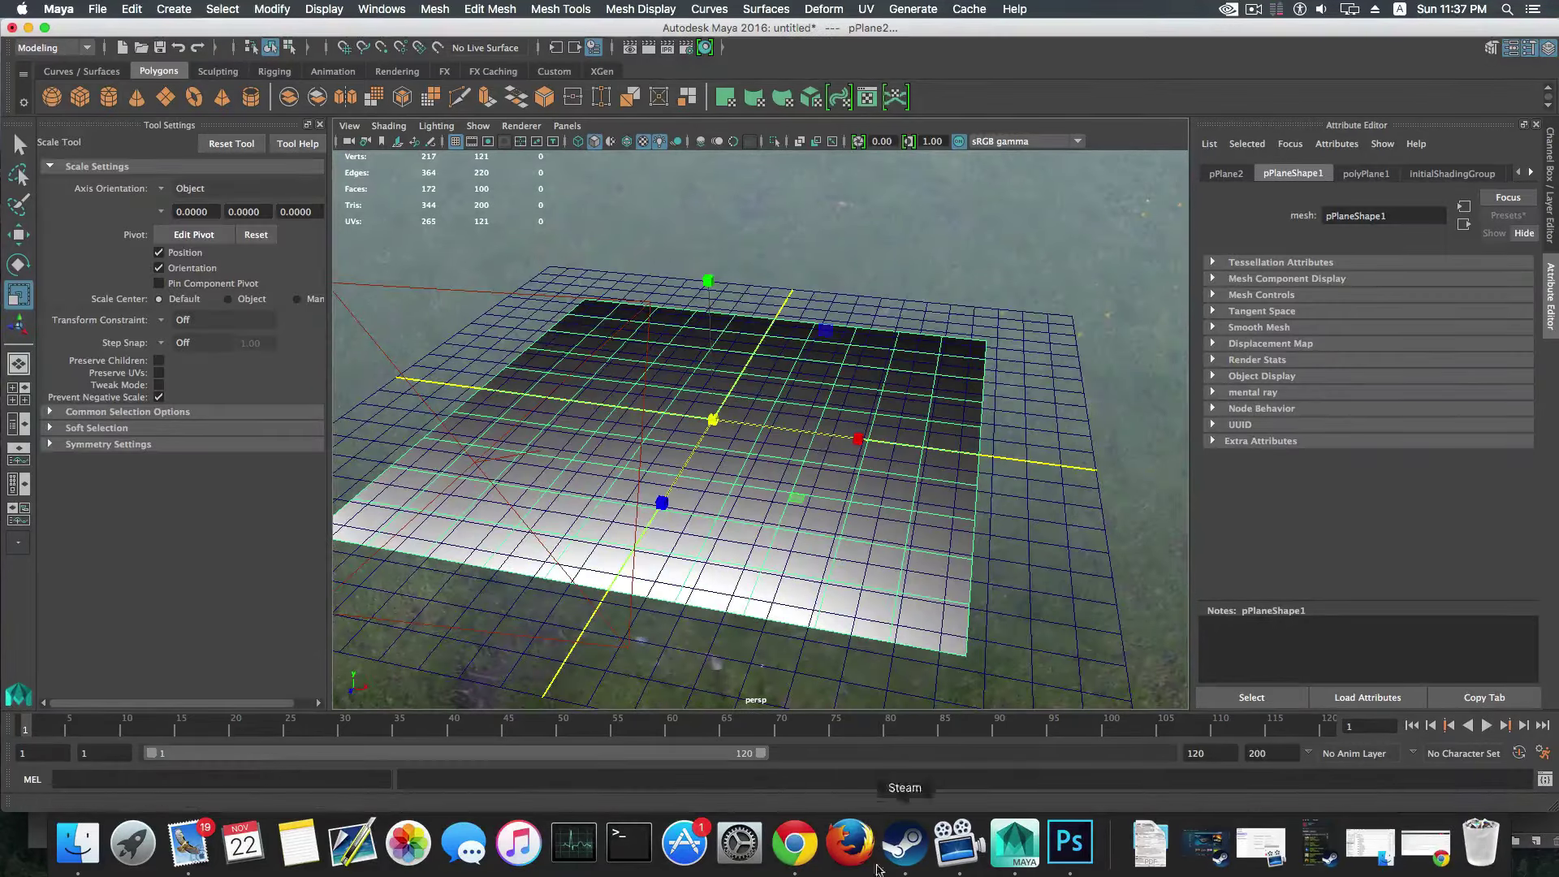
left_click(794, 842)
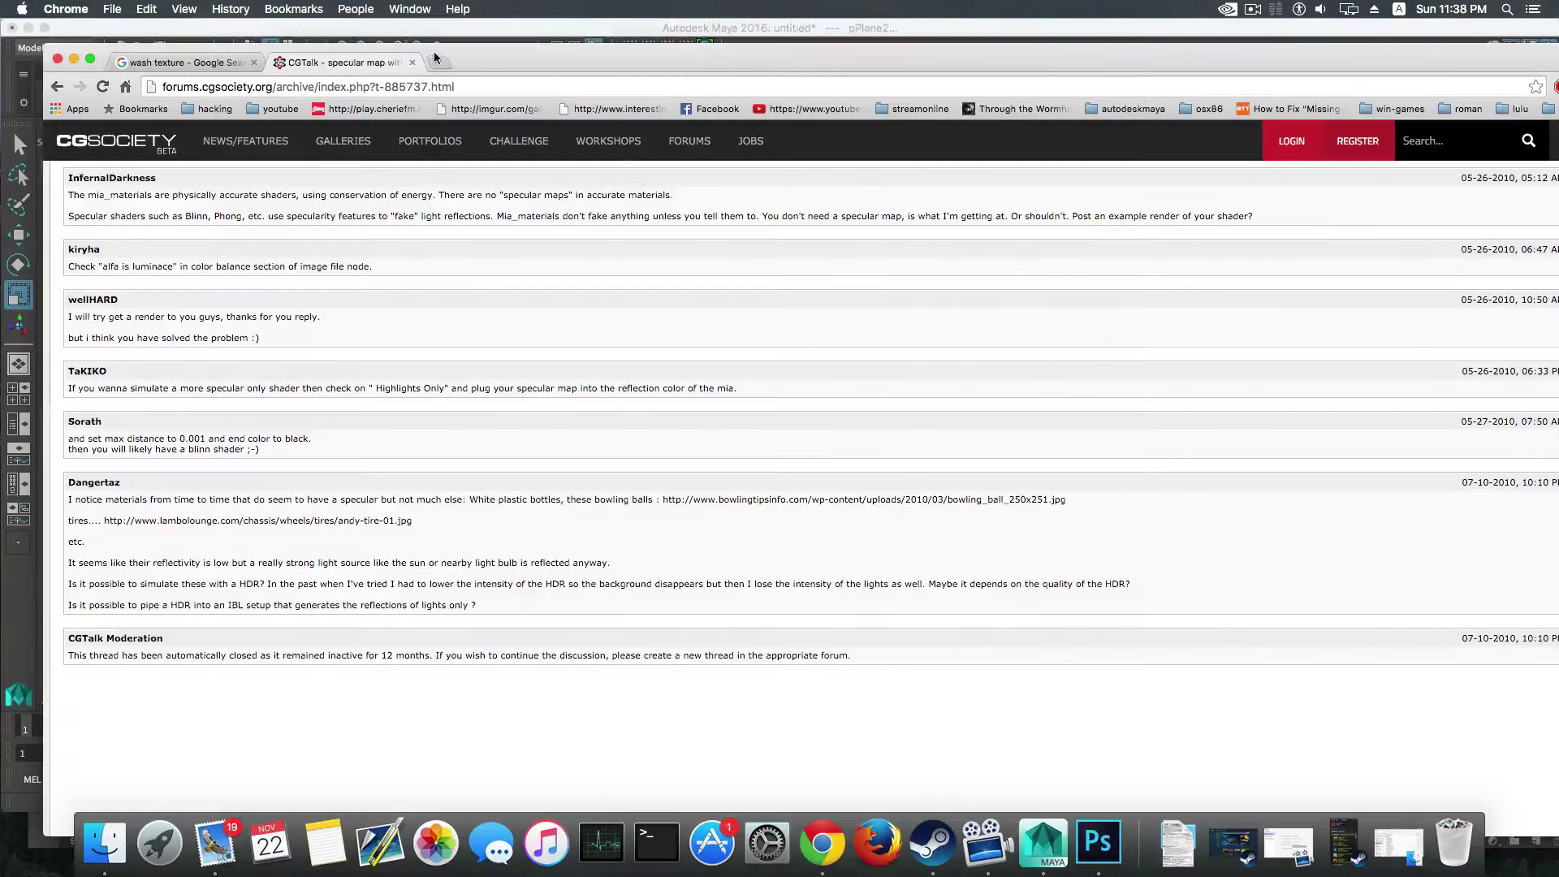
Step: Search Google Images for 'floor texture' and open the hickory hardwood flooring image
left_click(437, 61)
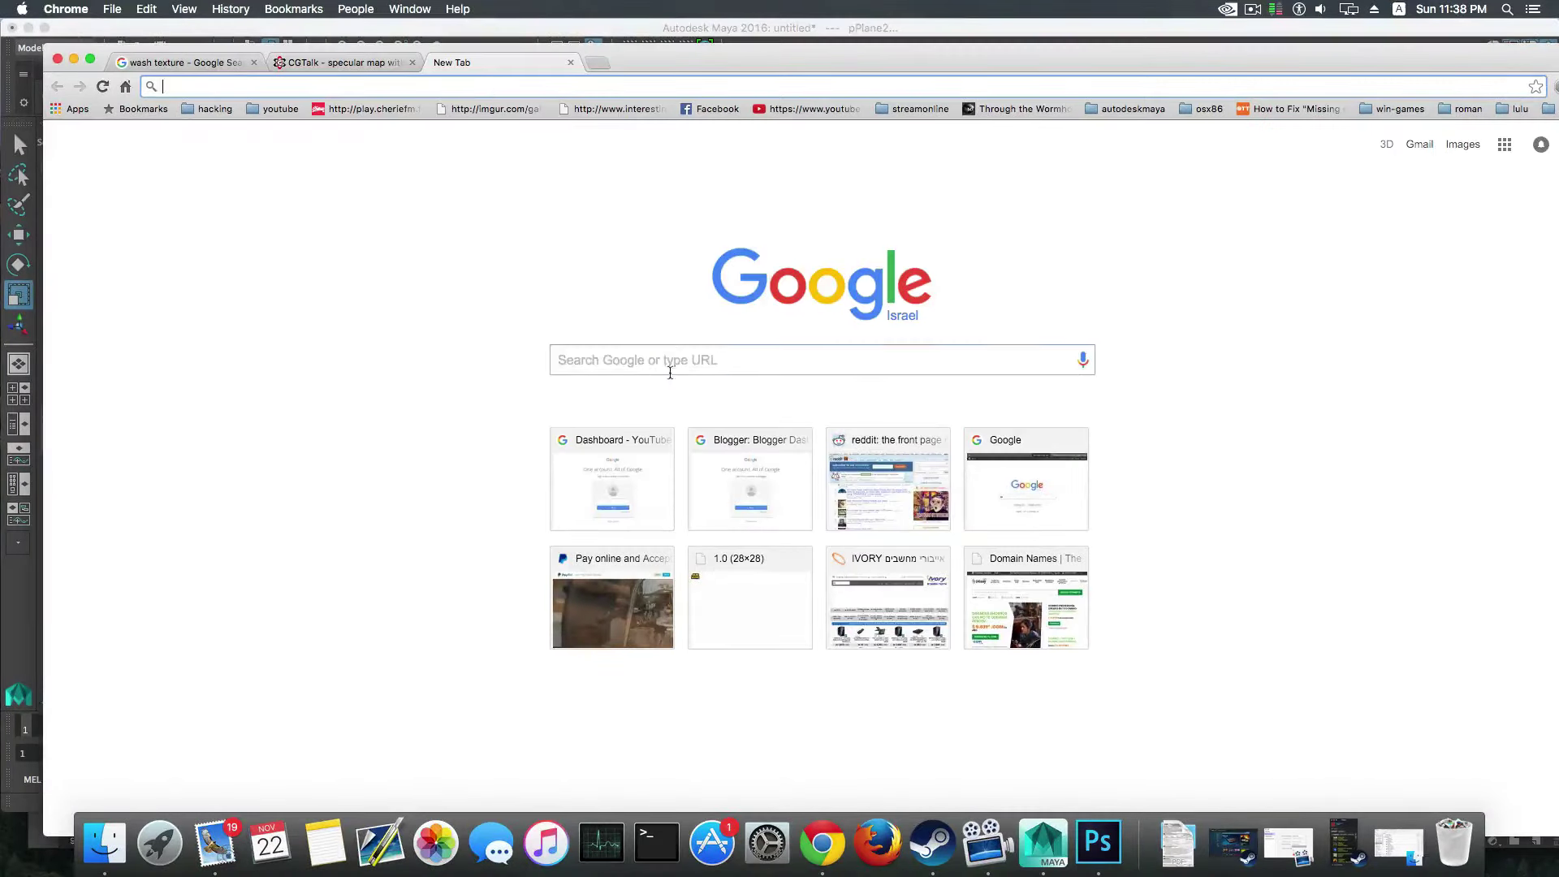
left_click(669, 365)
type("fl")
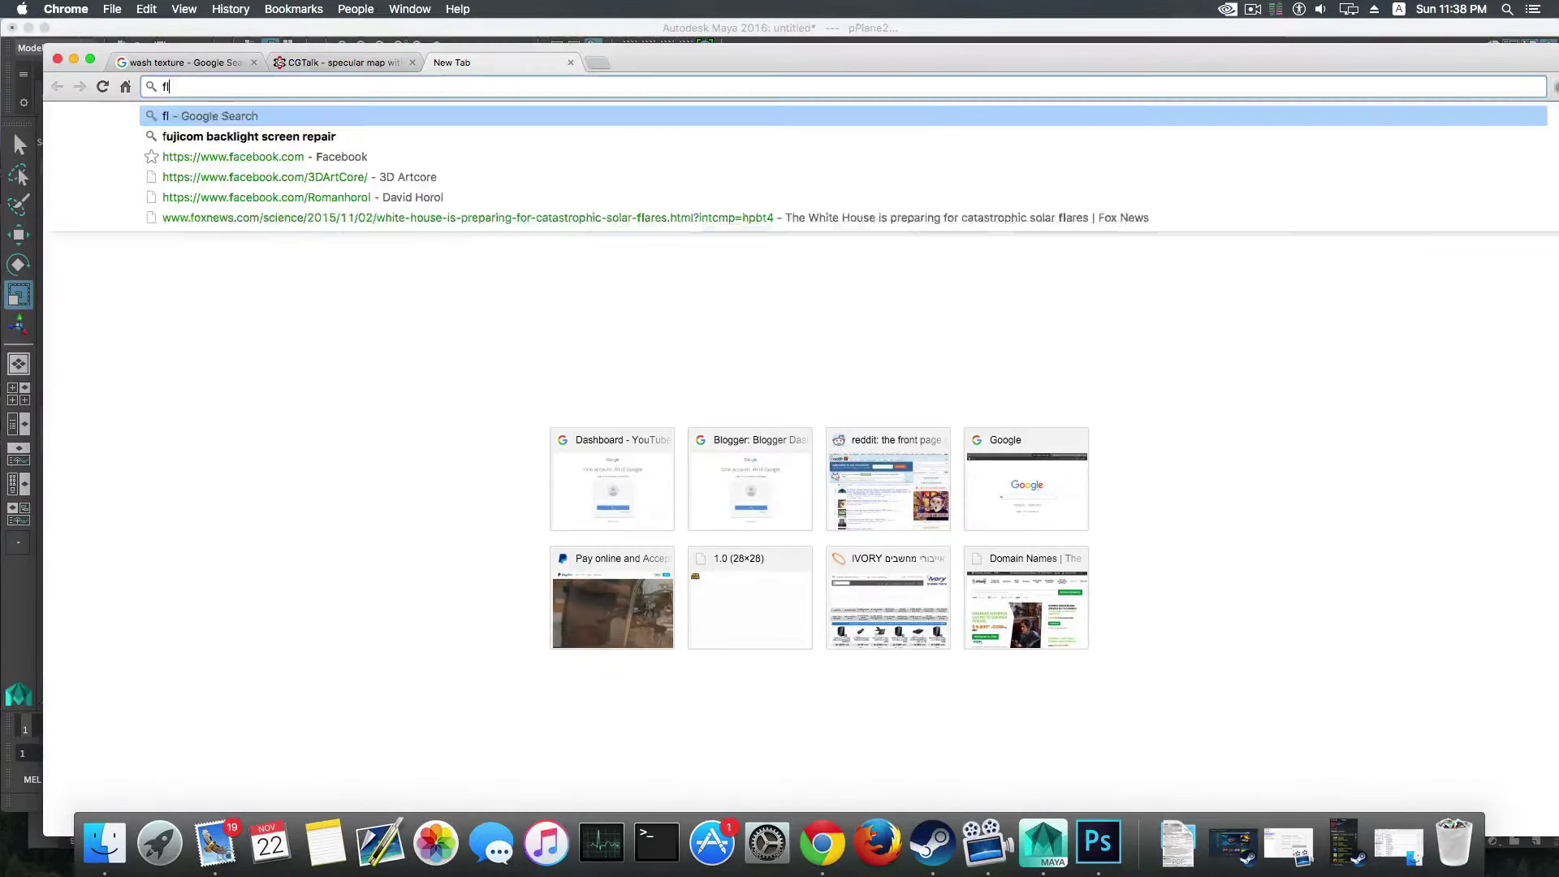
type("oor ")
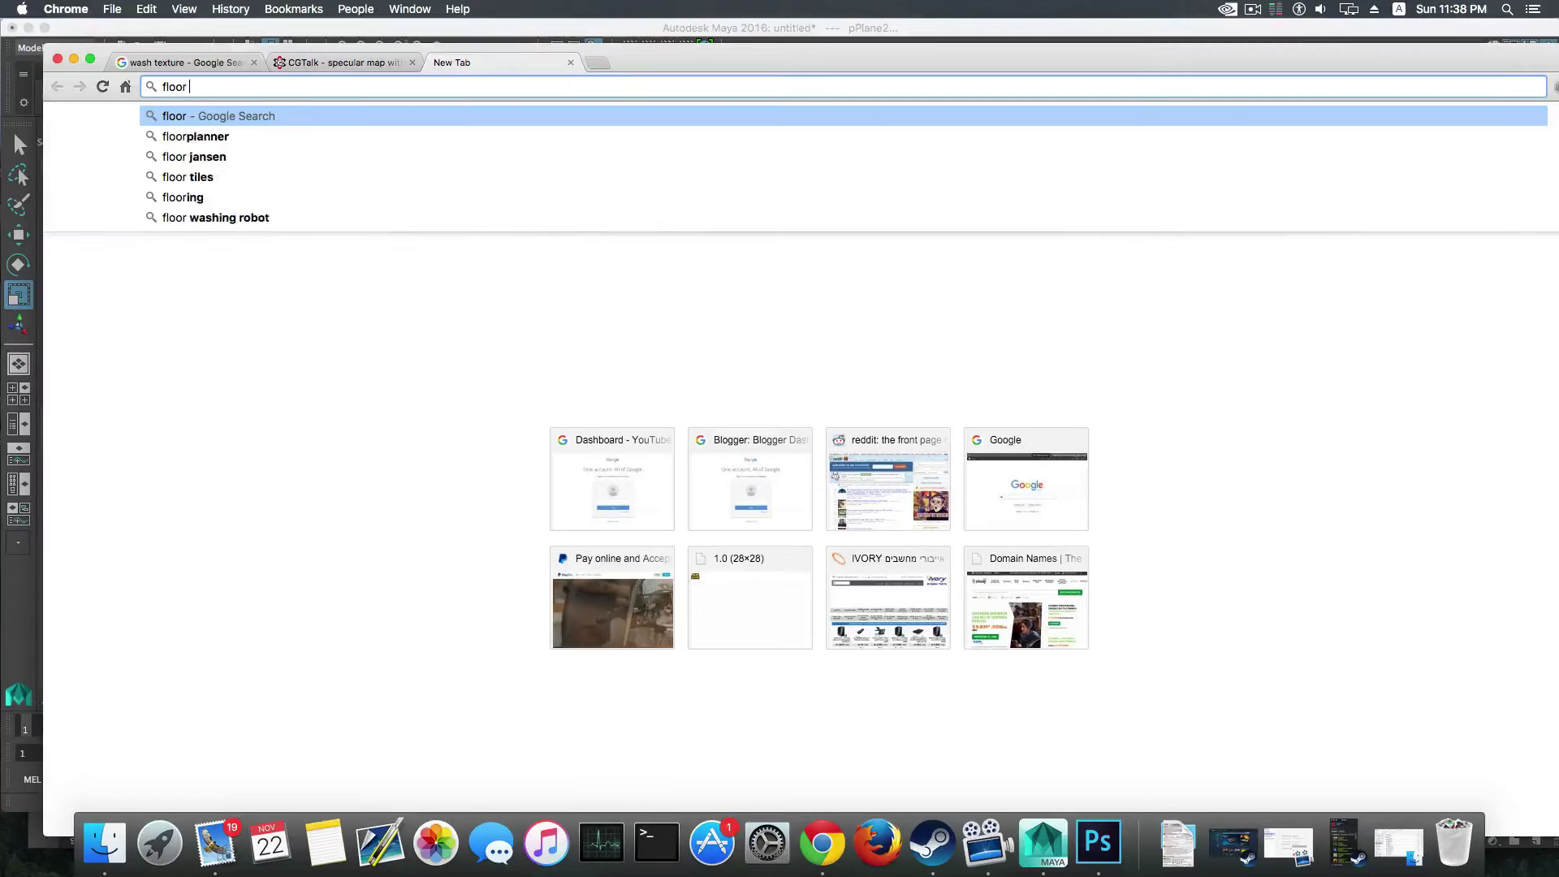
type("texture")
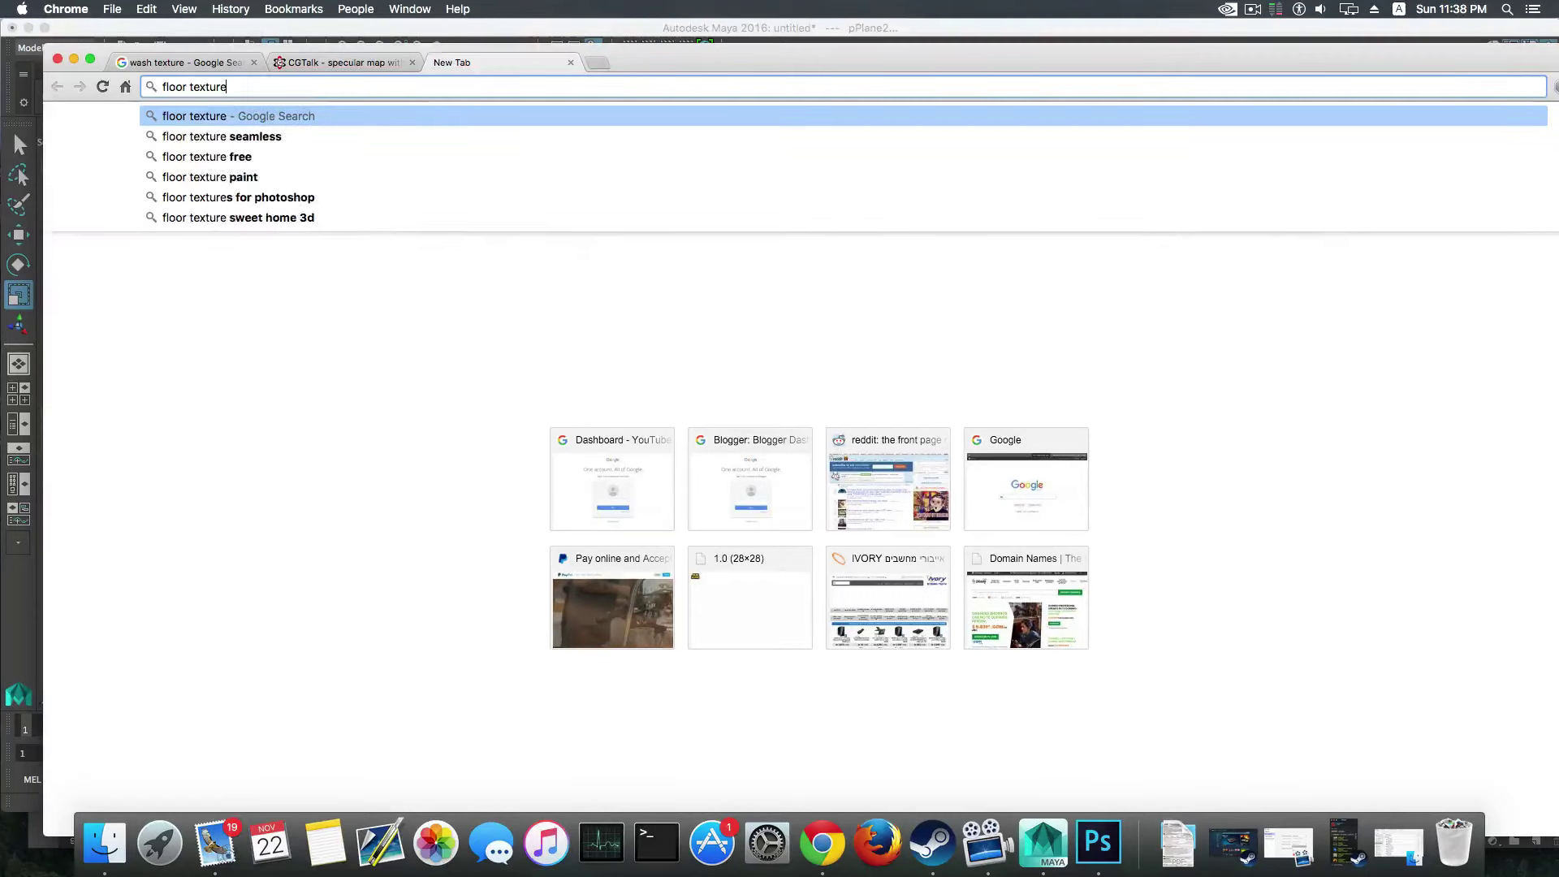
key("Return")
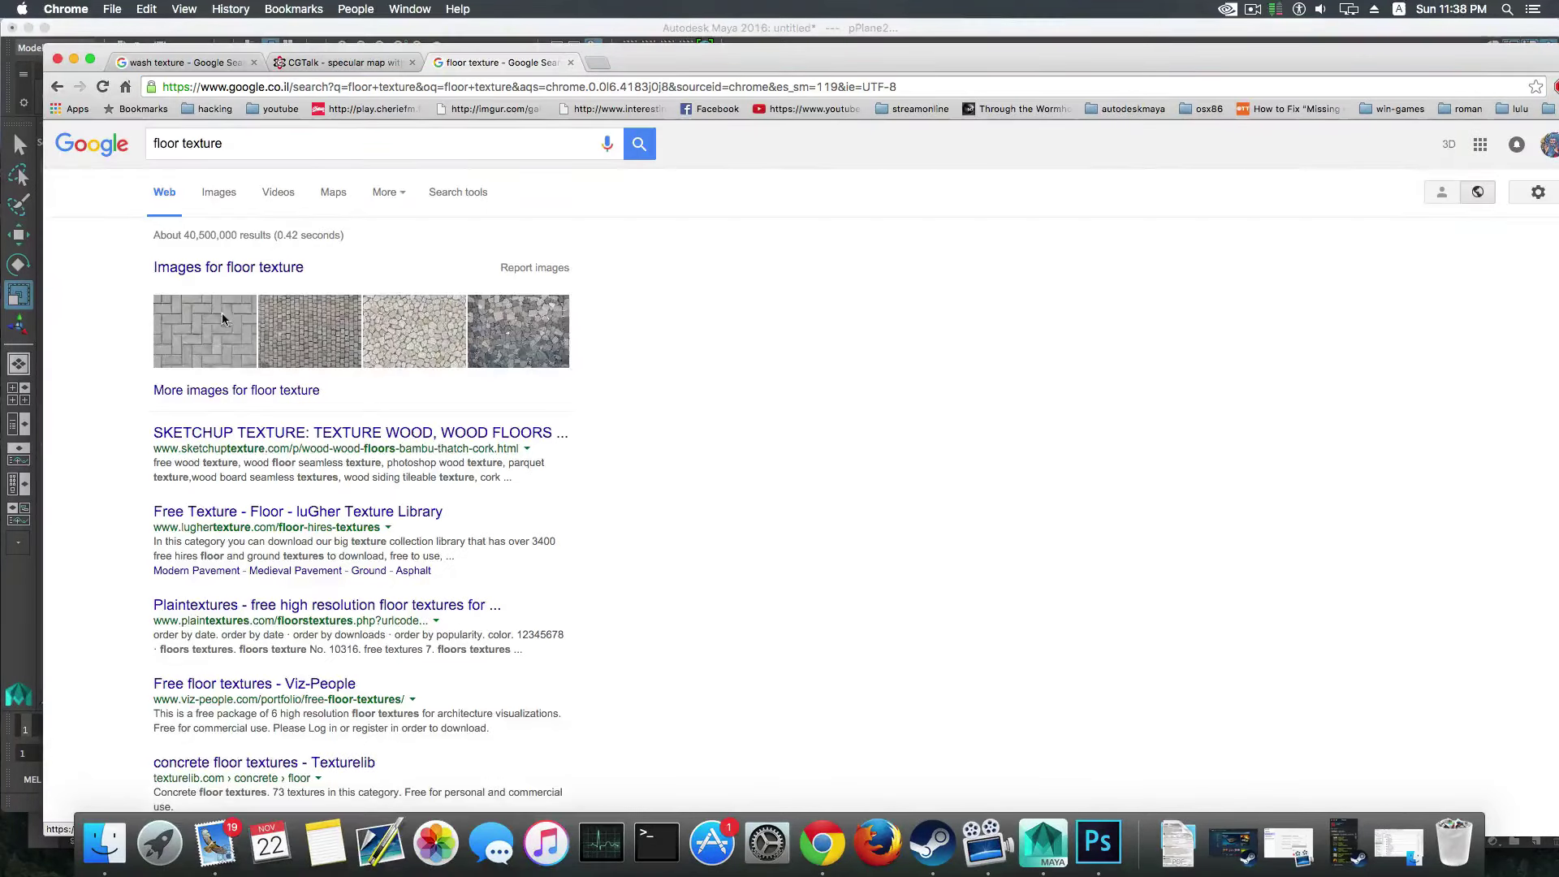
left_click(220, 193)
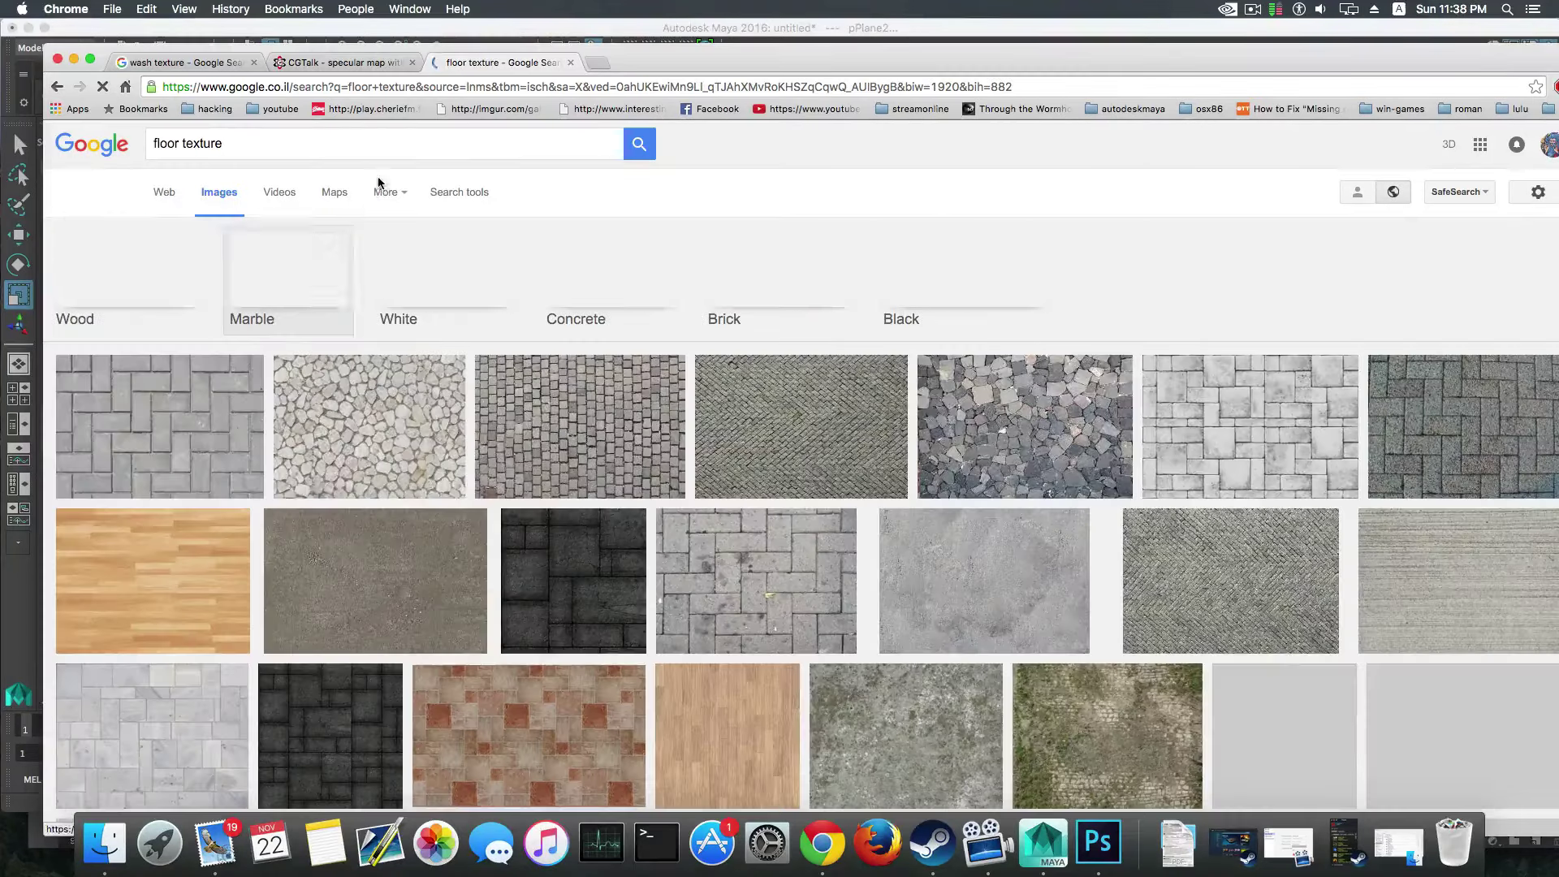
scroll(217, 458, "down", 3)
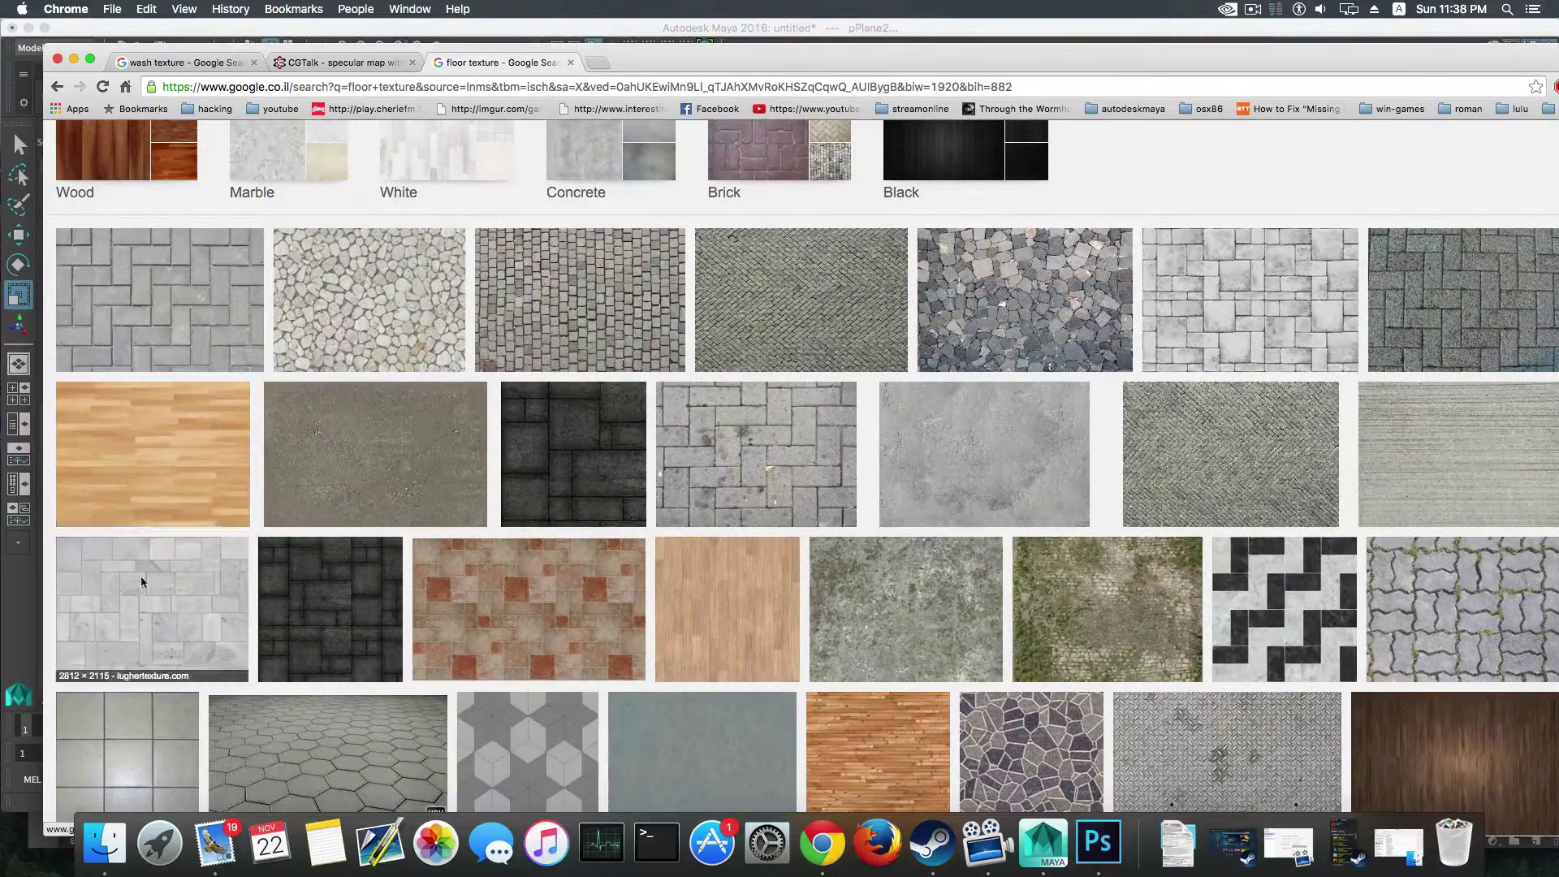
left_click(167, 445)
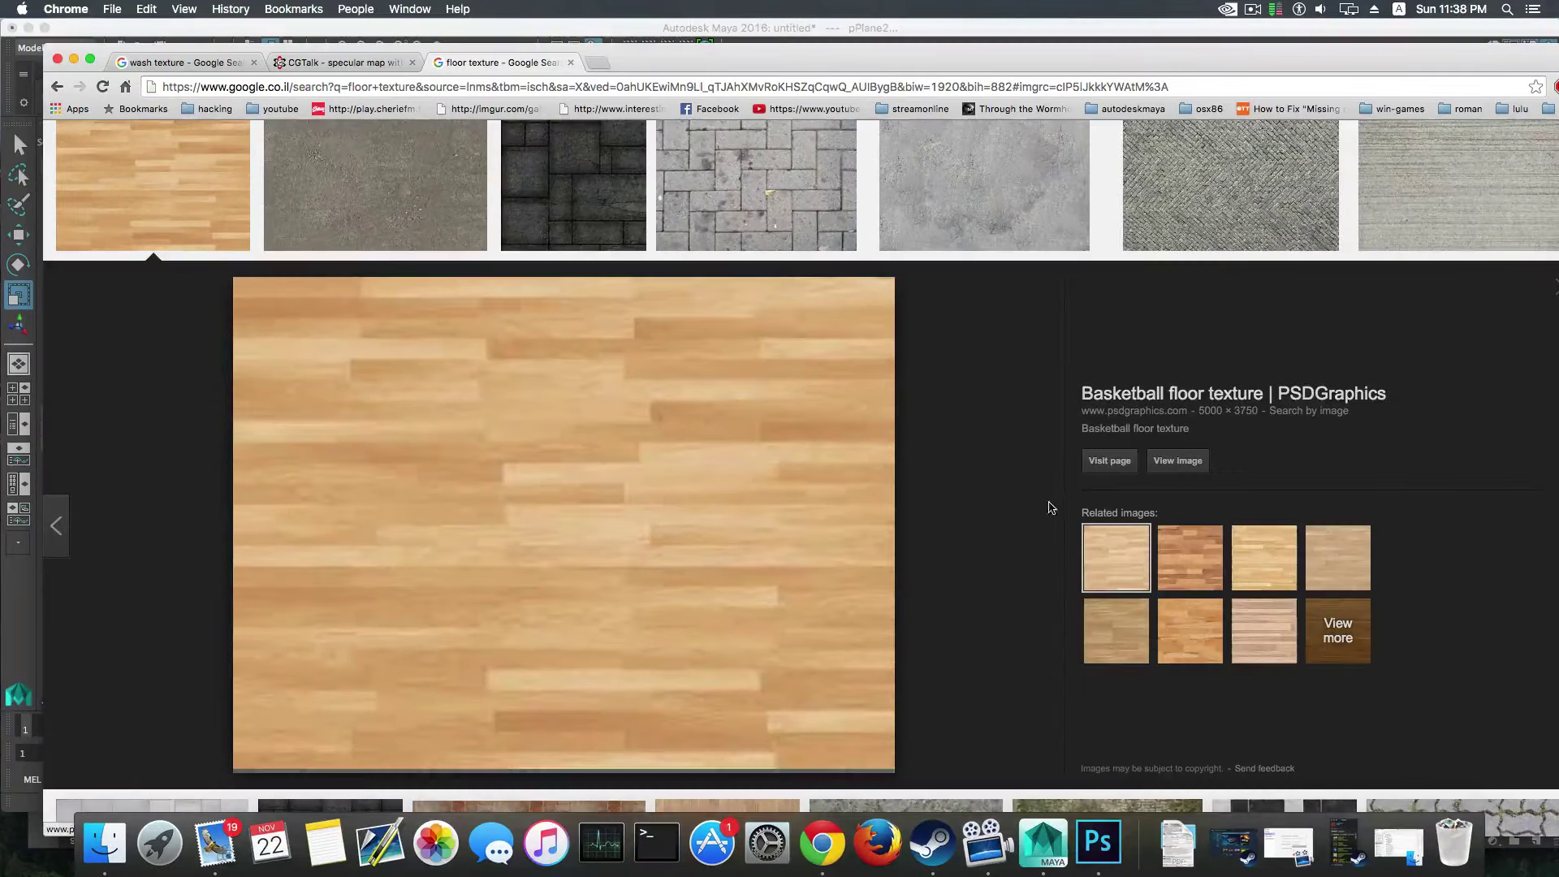
left_click(1190, 558)
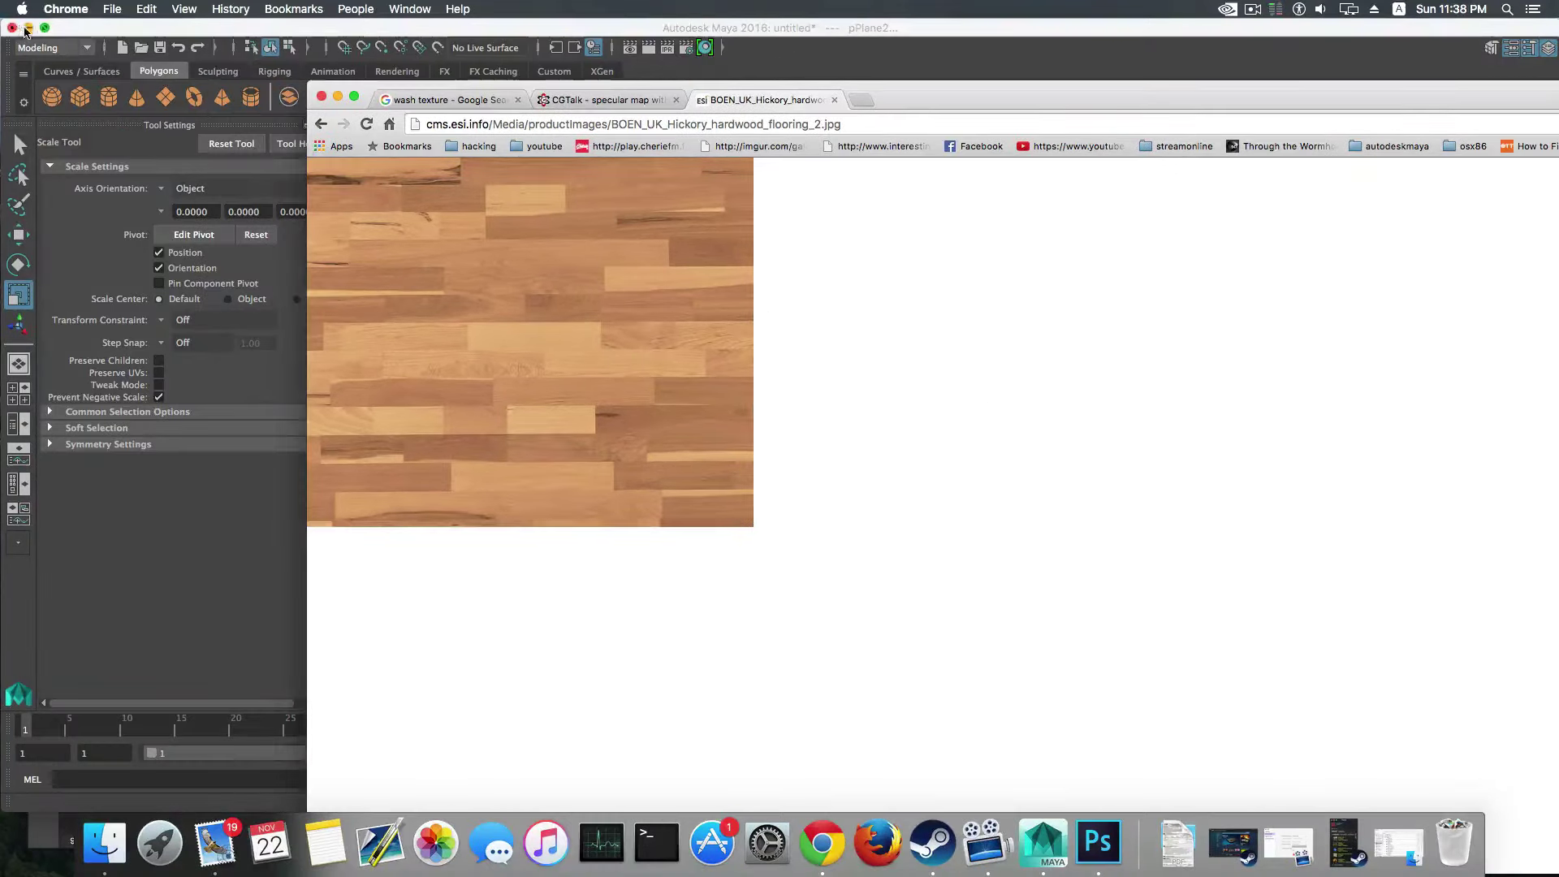
Step: Save the hickory flooring image from Chrome onto the desktop and preview it
left_click(27, 28)
left_click(55, 65)
left_click_drag(371, 325, 34, 361)
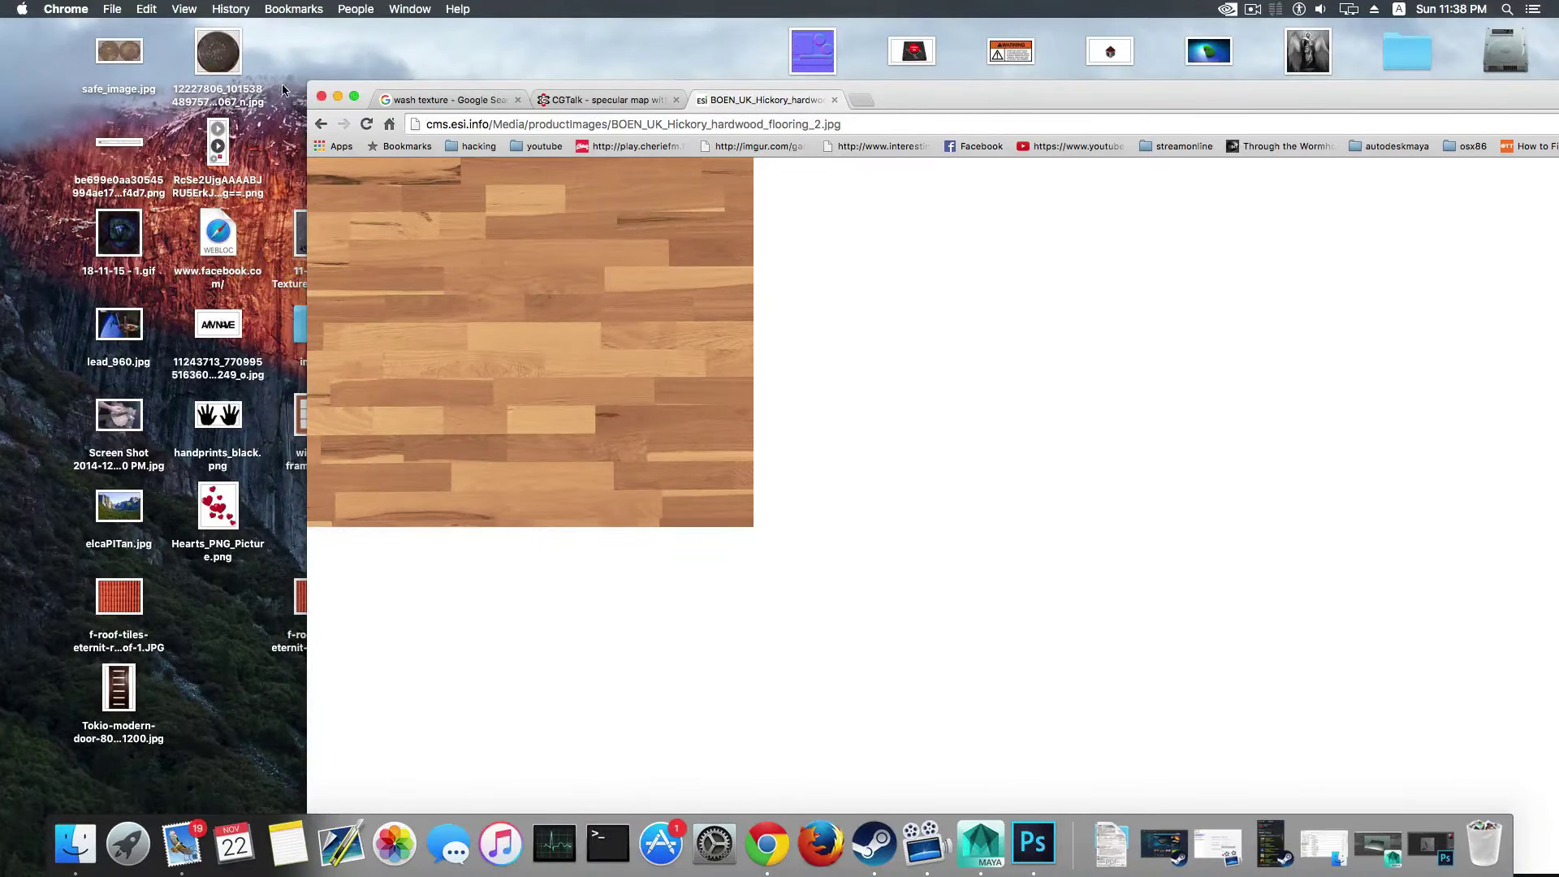
left_click_drag(351, 85, 842, 579)
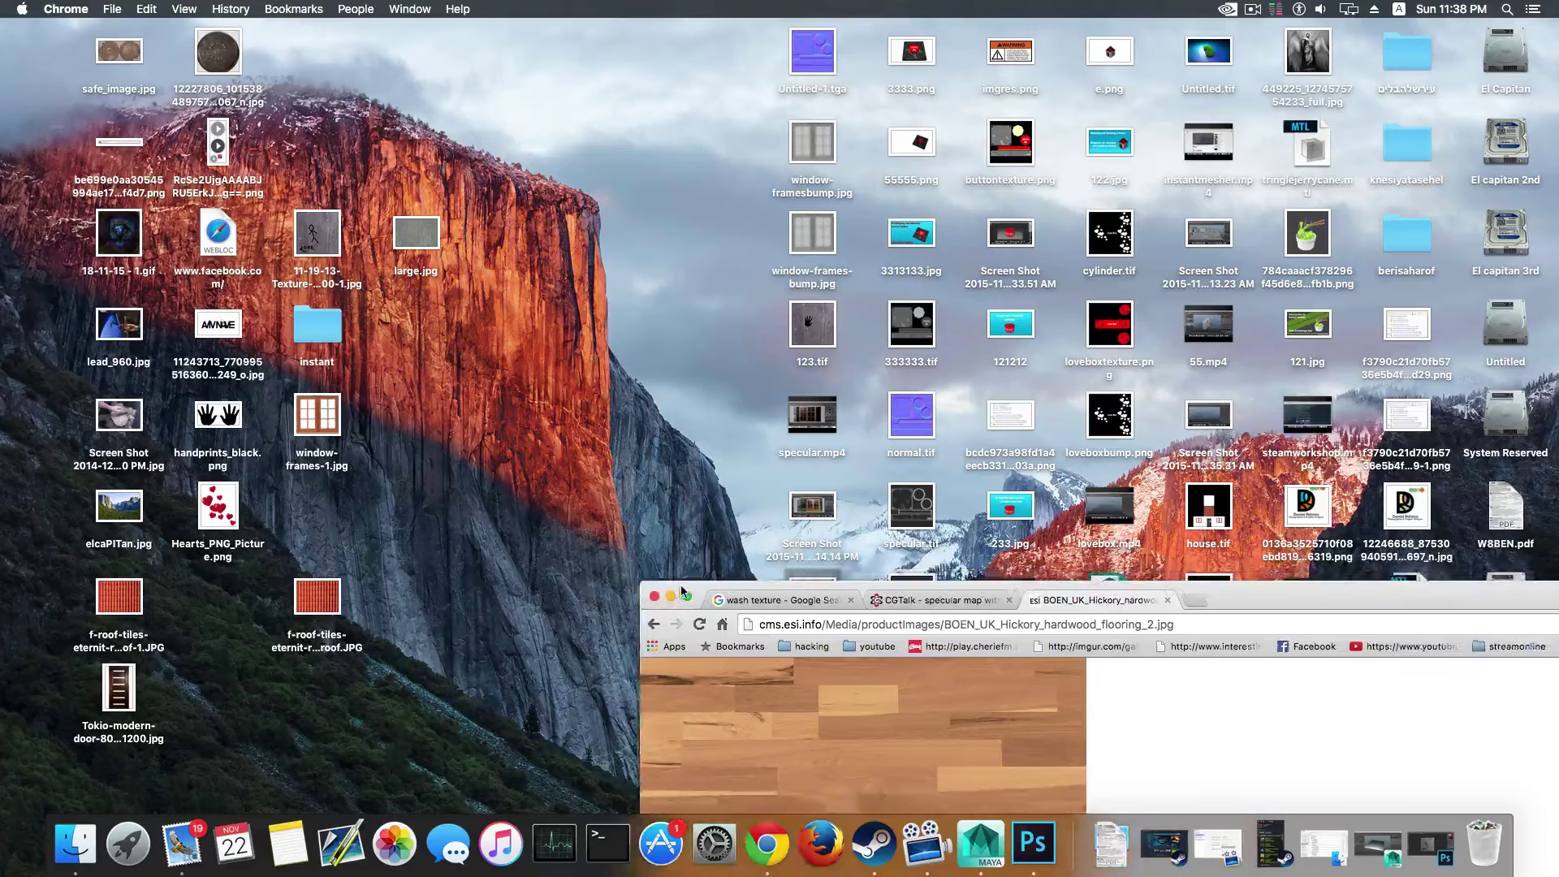
left_click_drag(668, 590, 358, 681)
left_click(786, 643)
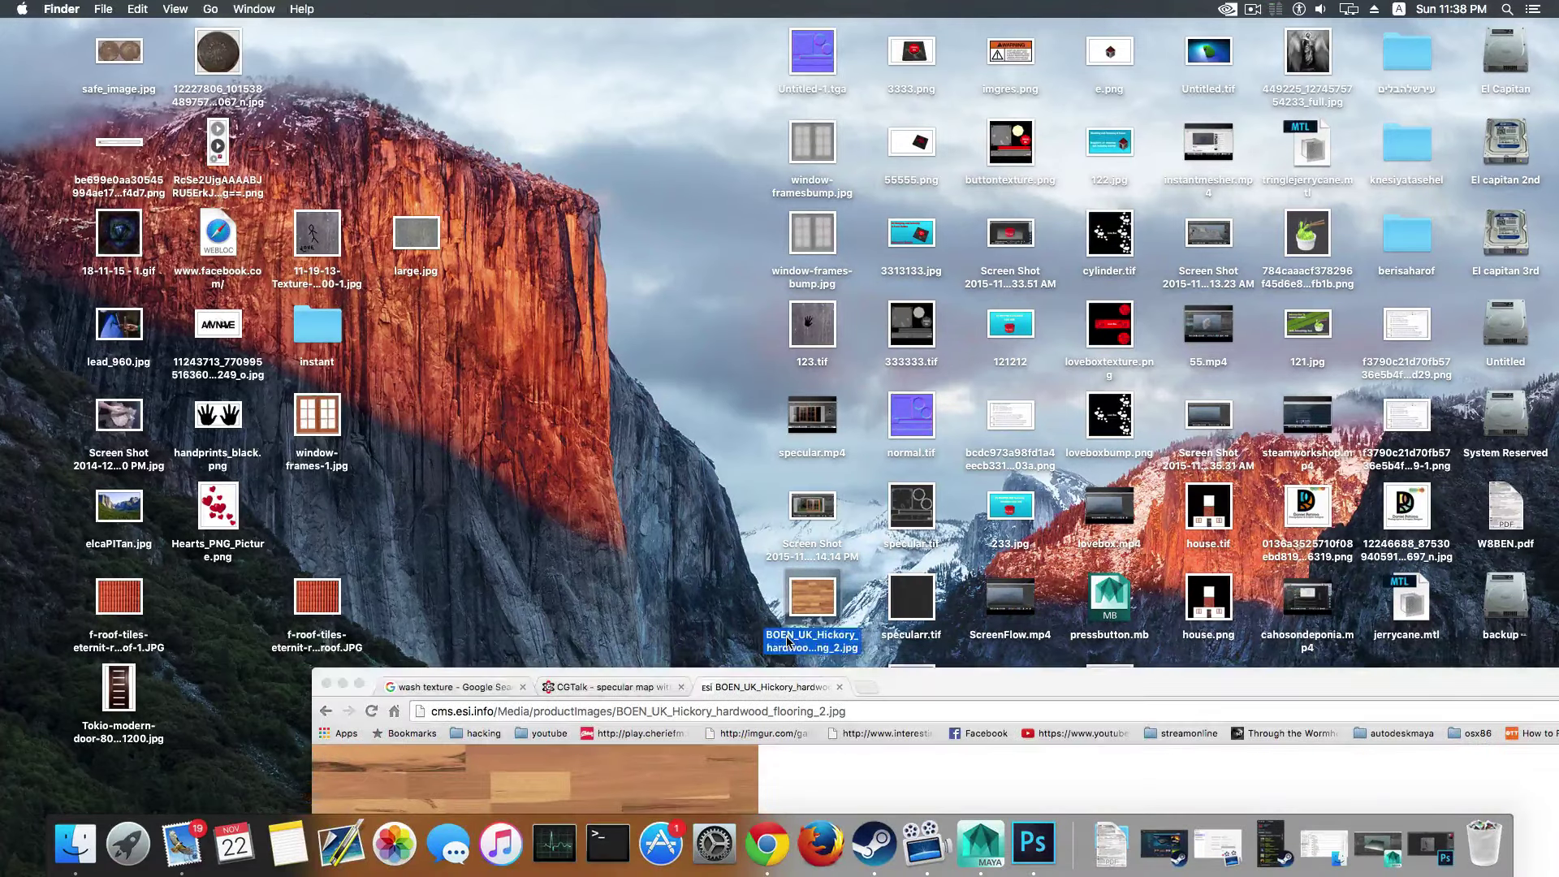
key("h")
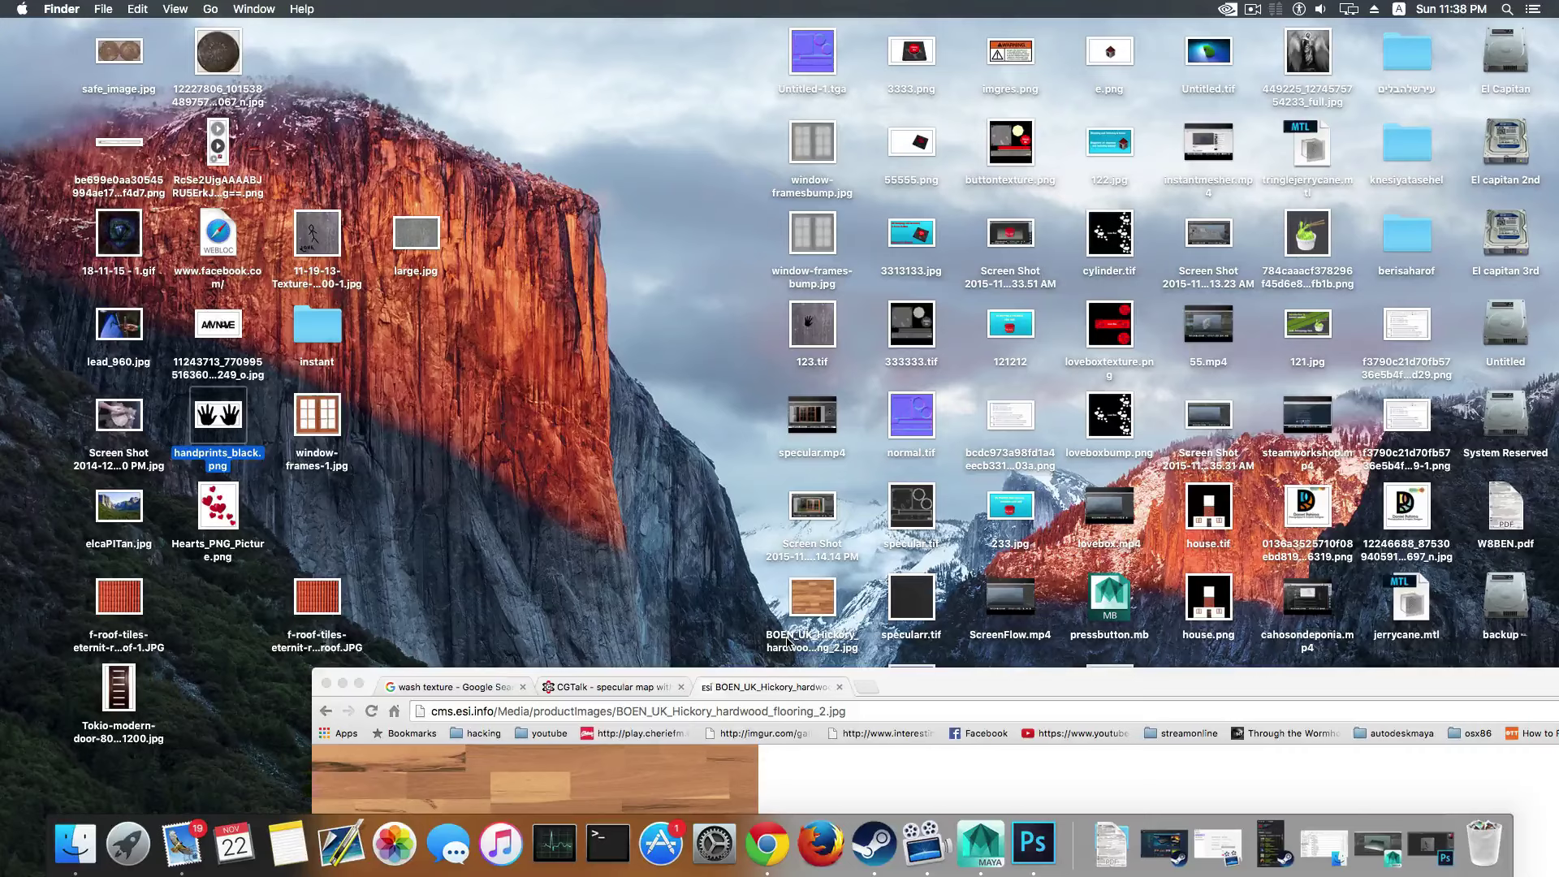
double_click(786, 643)
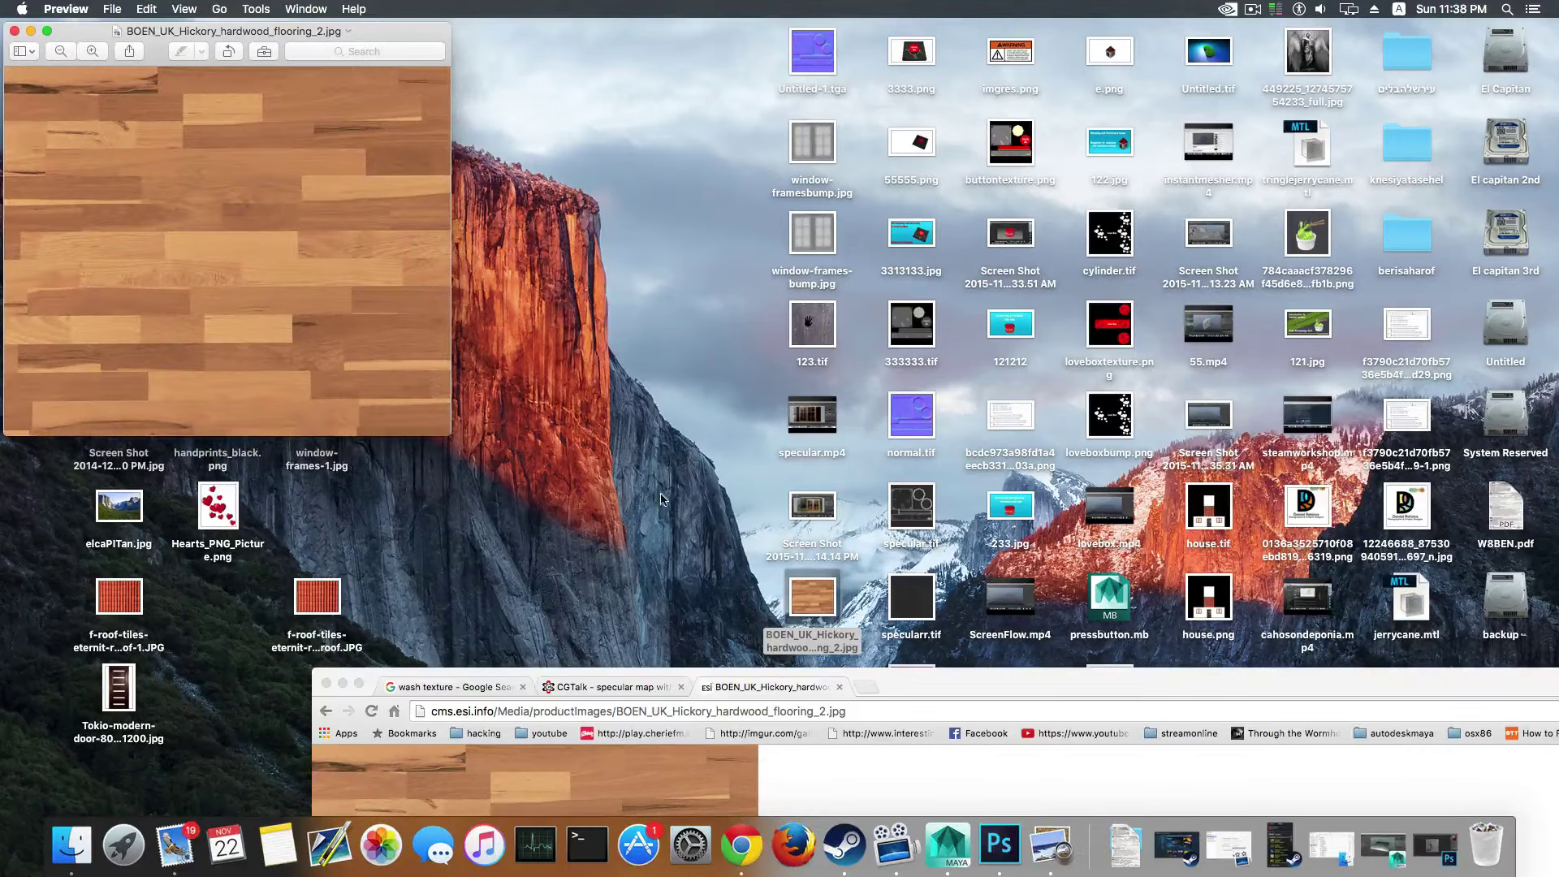
left_click(14, 32)
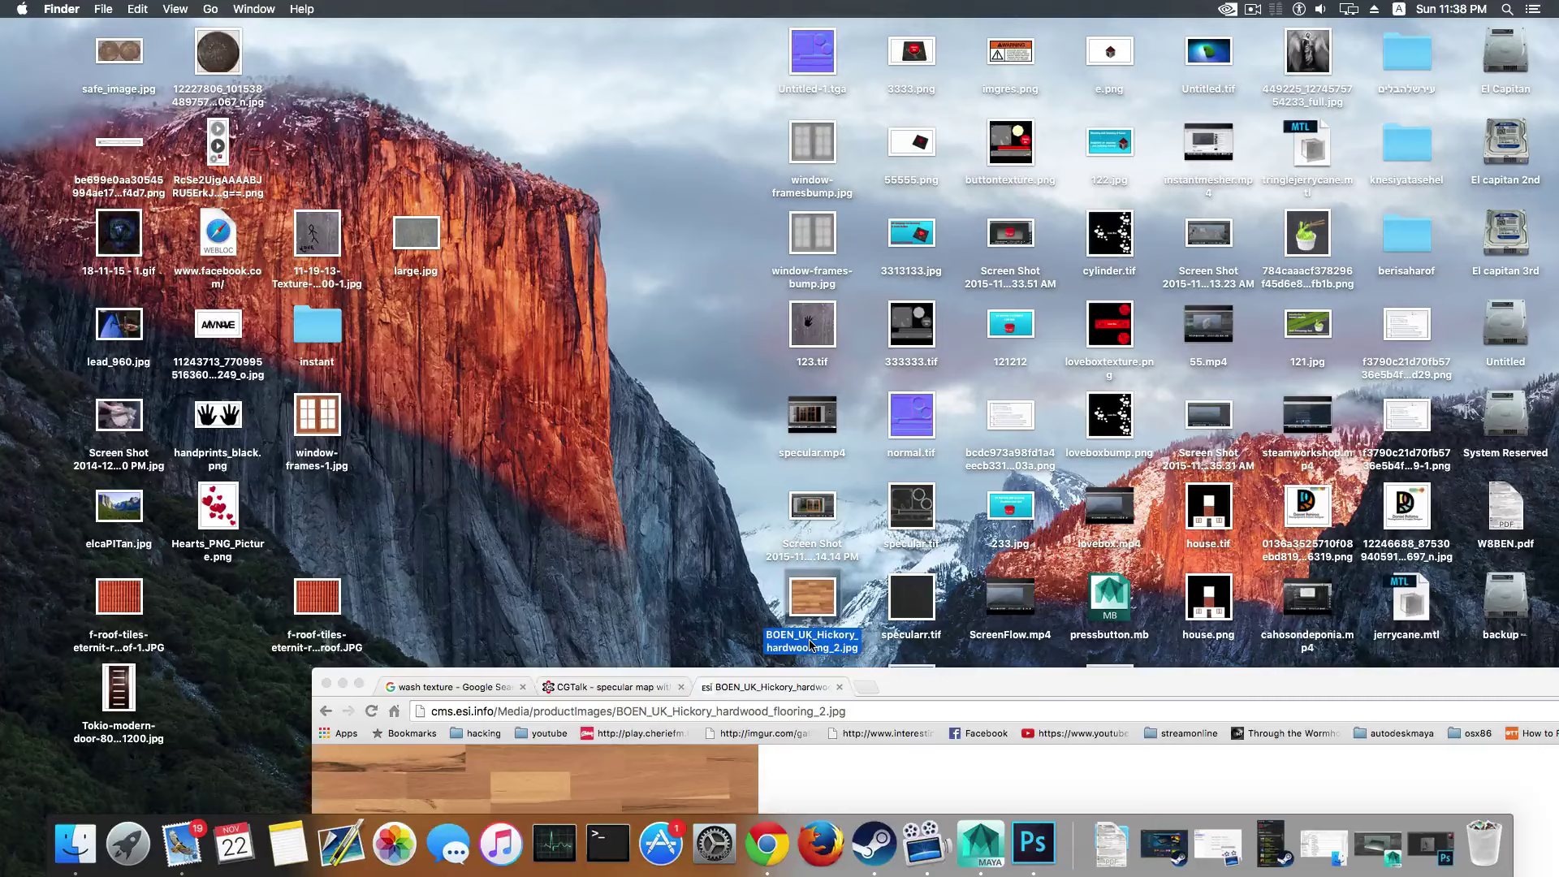
Step: Rename the desktop image to floor.jpg and return to Maya
key("Return")
type("floor")
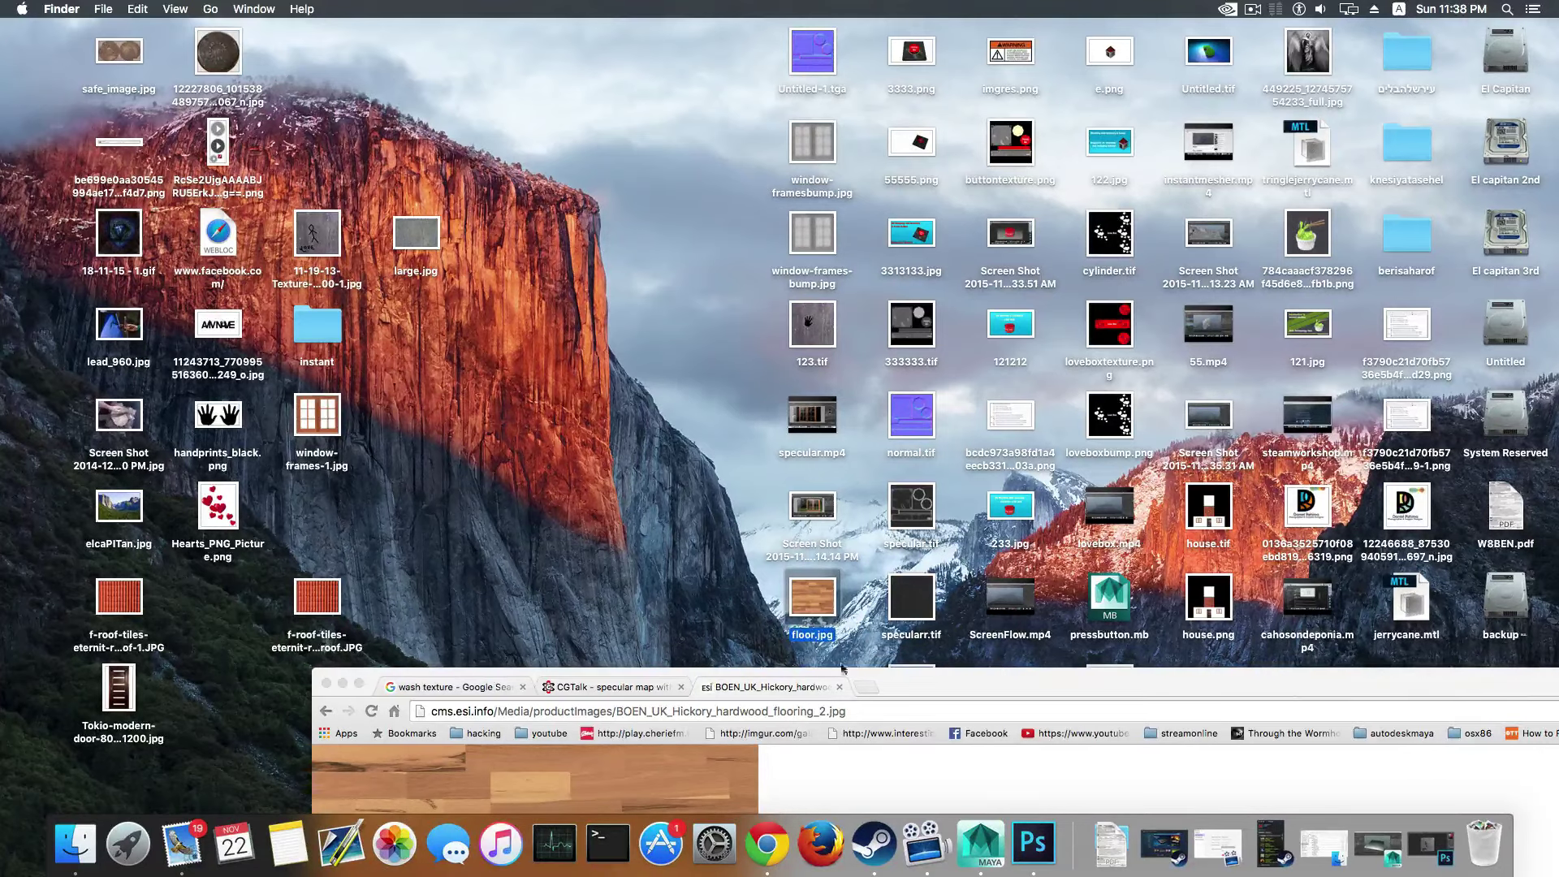
left_click(981, 842)
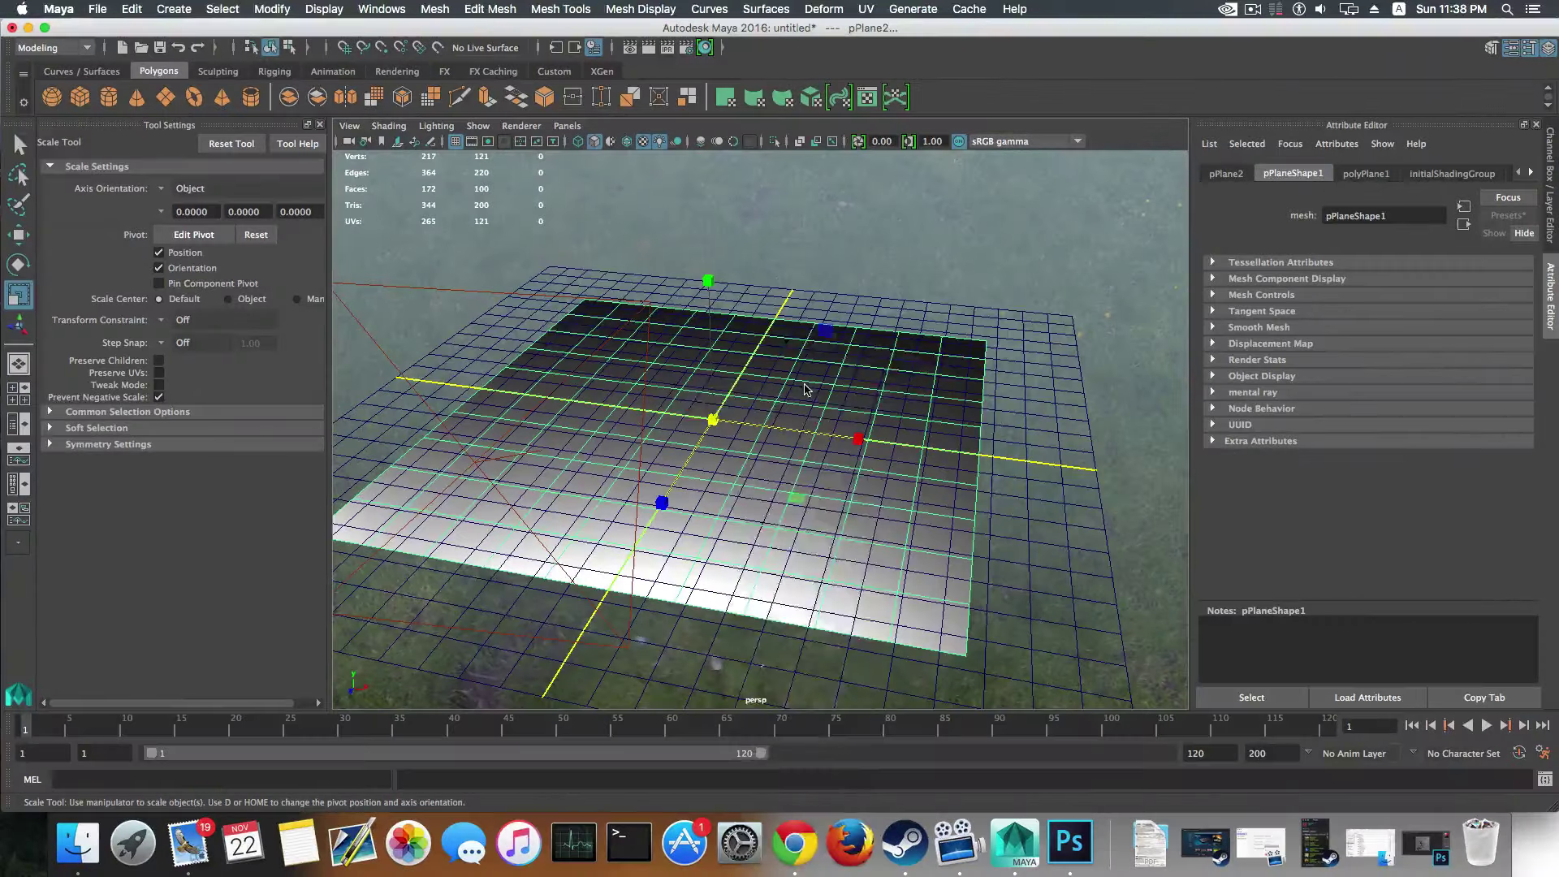
Step: Assign a new mia_material_x to the plane with floor.jpg from the Desktop as its color texture
right_click_drag(803, 388, 818, 784)
left_click(552, 296)
left_click(649, 335)
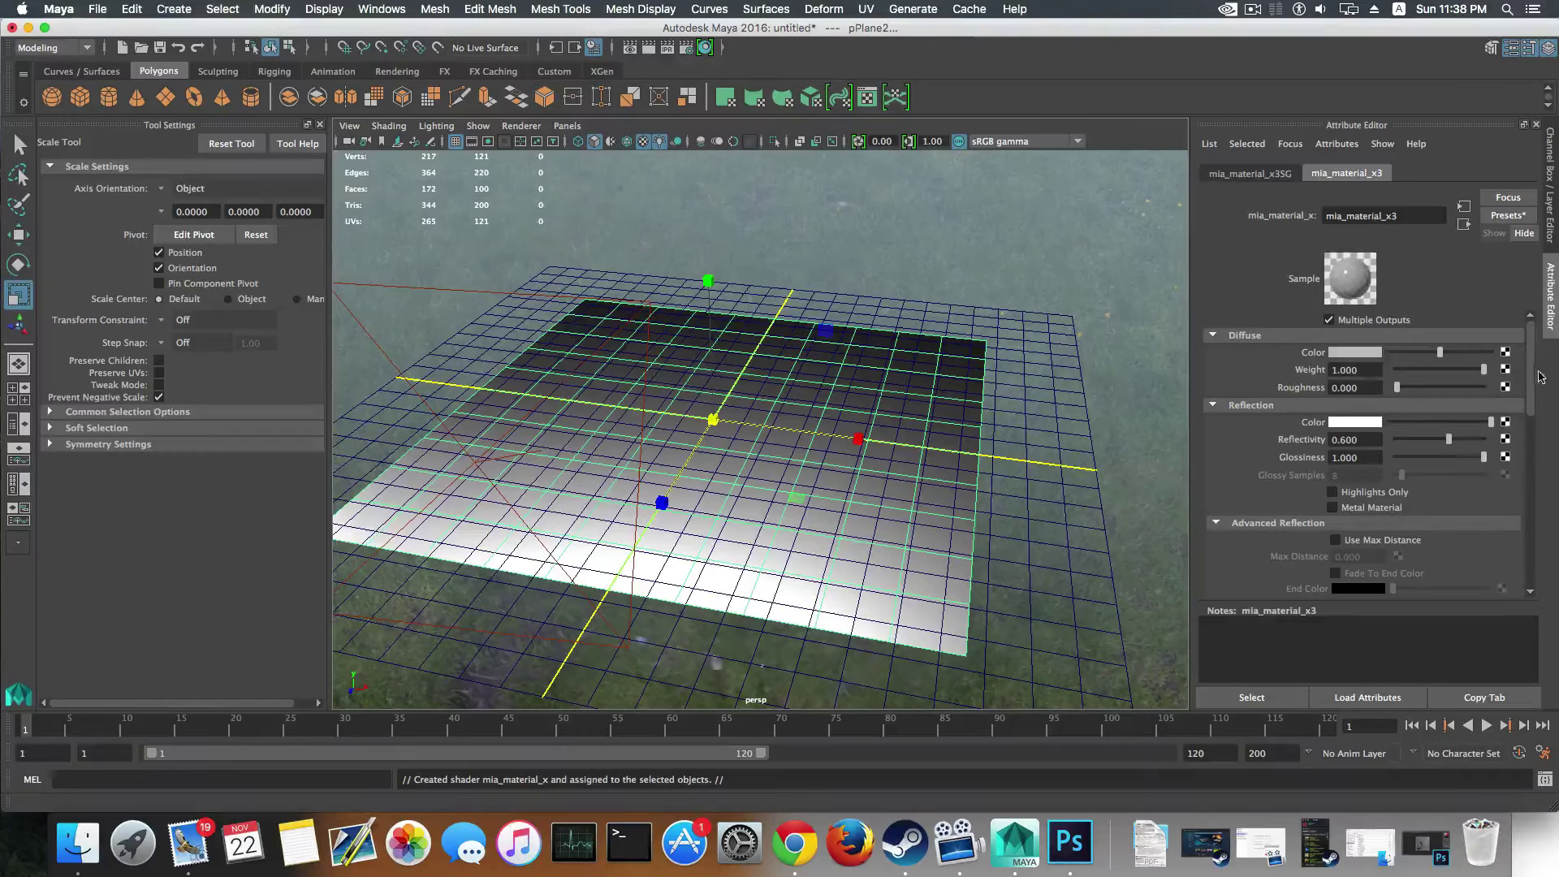
left_click(1504, 352)
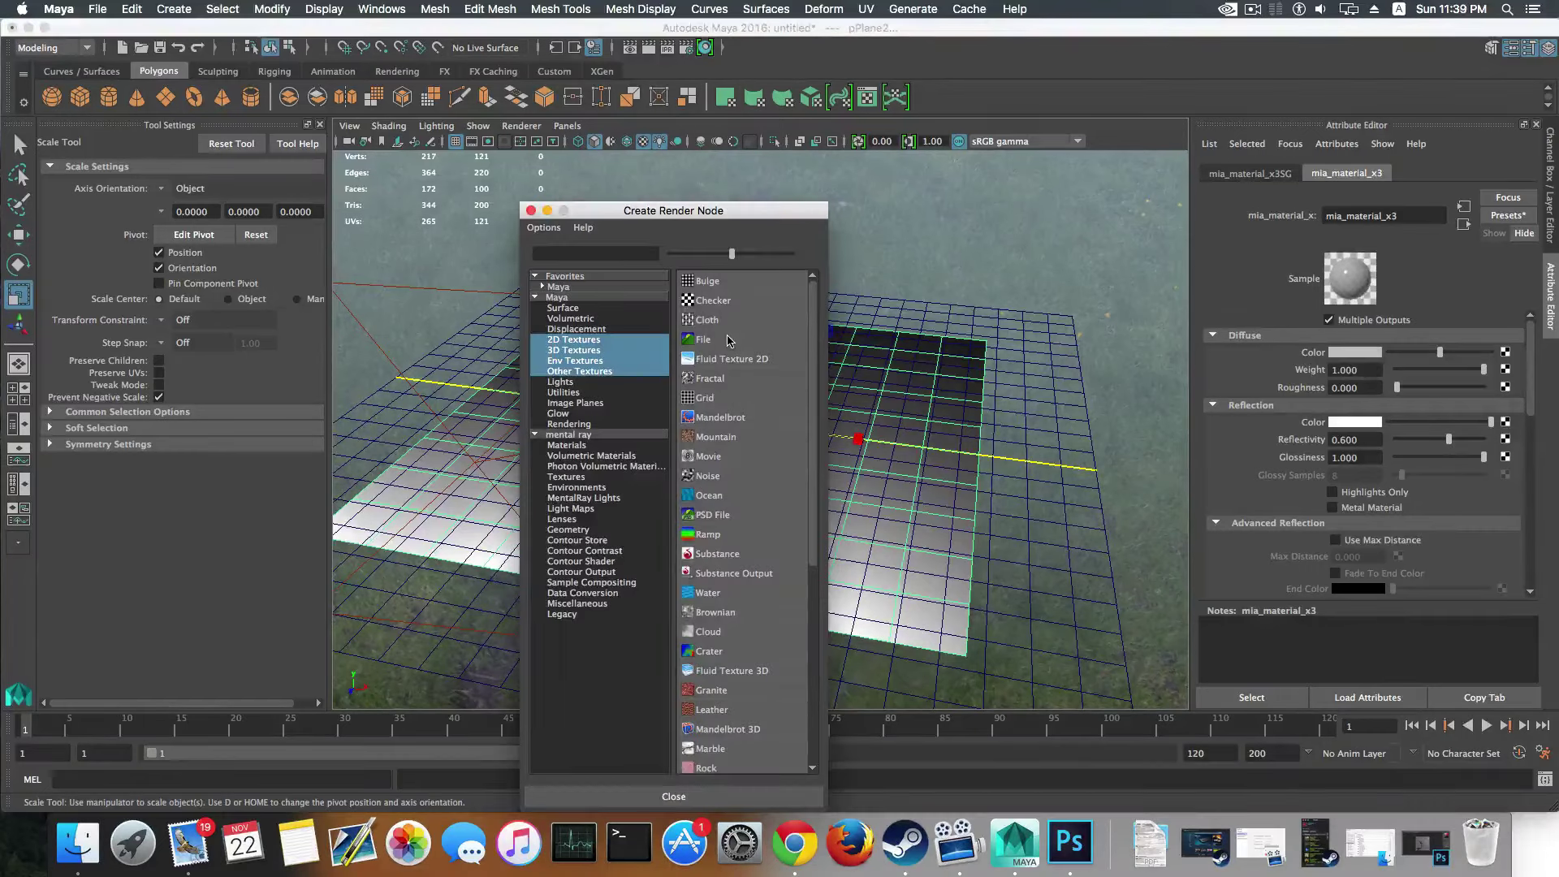
left_click(703, 340)
left_click(1506, 347)
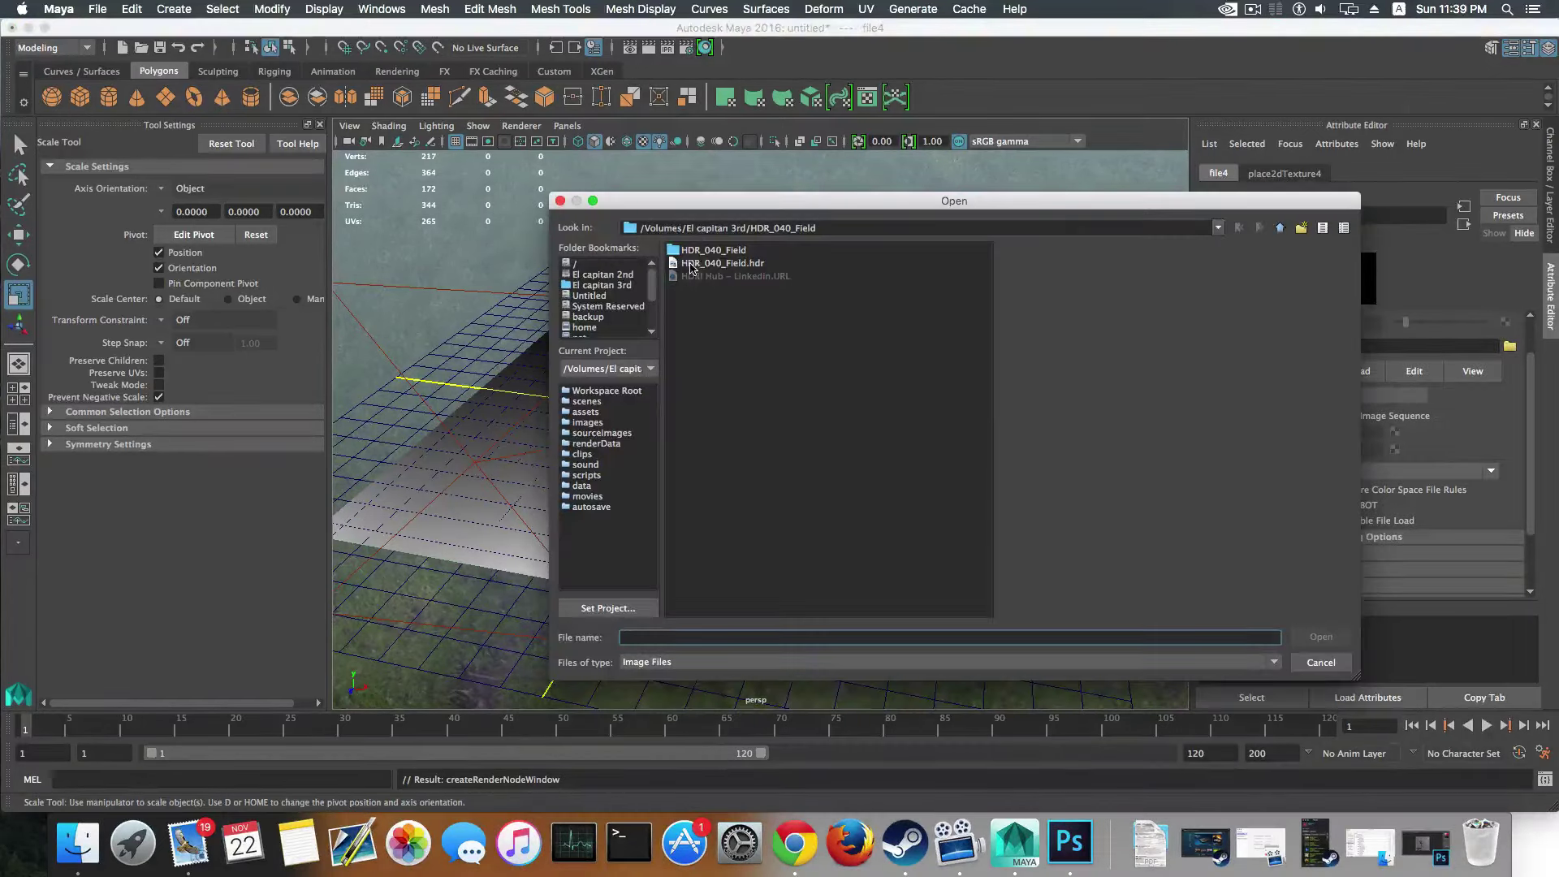
scroll(595, 304, "down", 3)
left_click(590, 307)
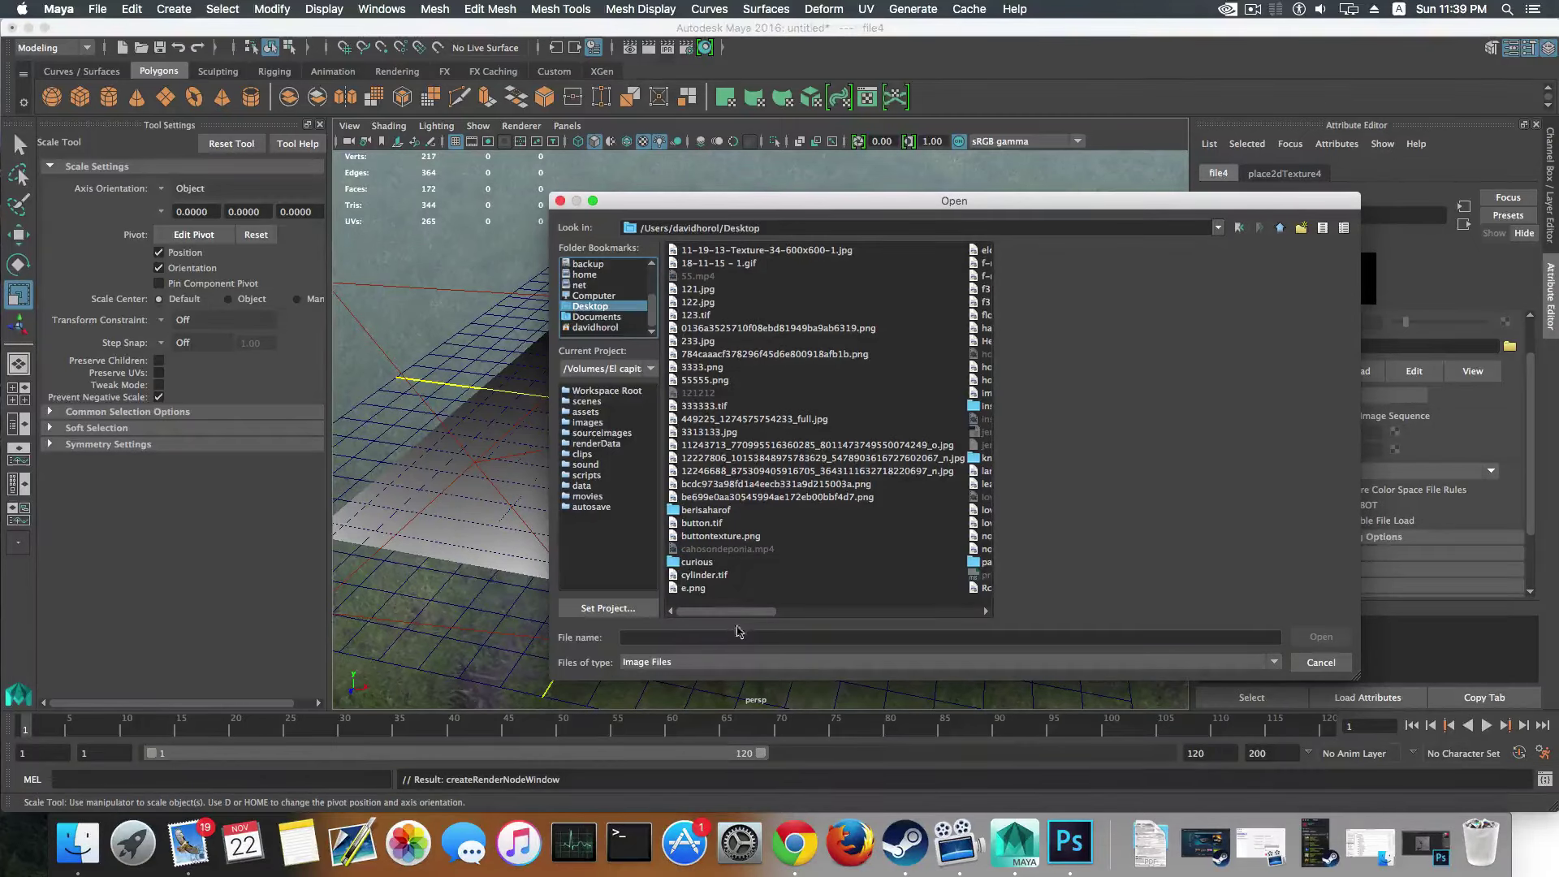
left_click_drag(755, 611, 858, 633)
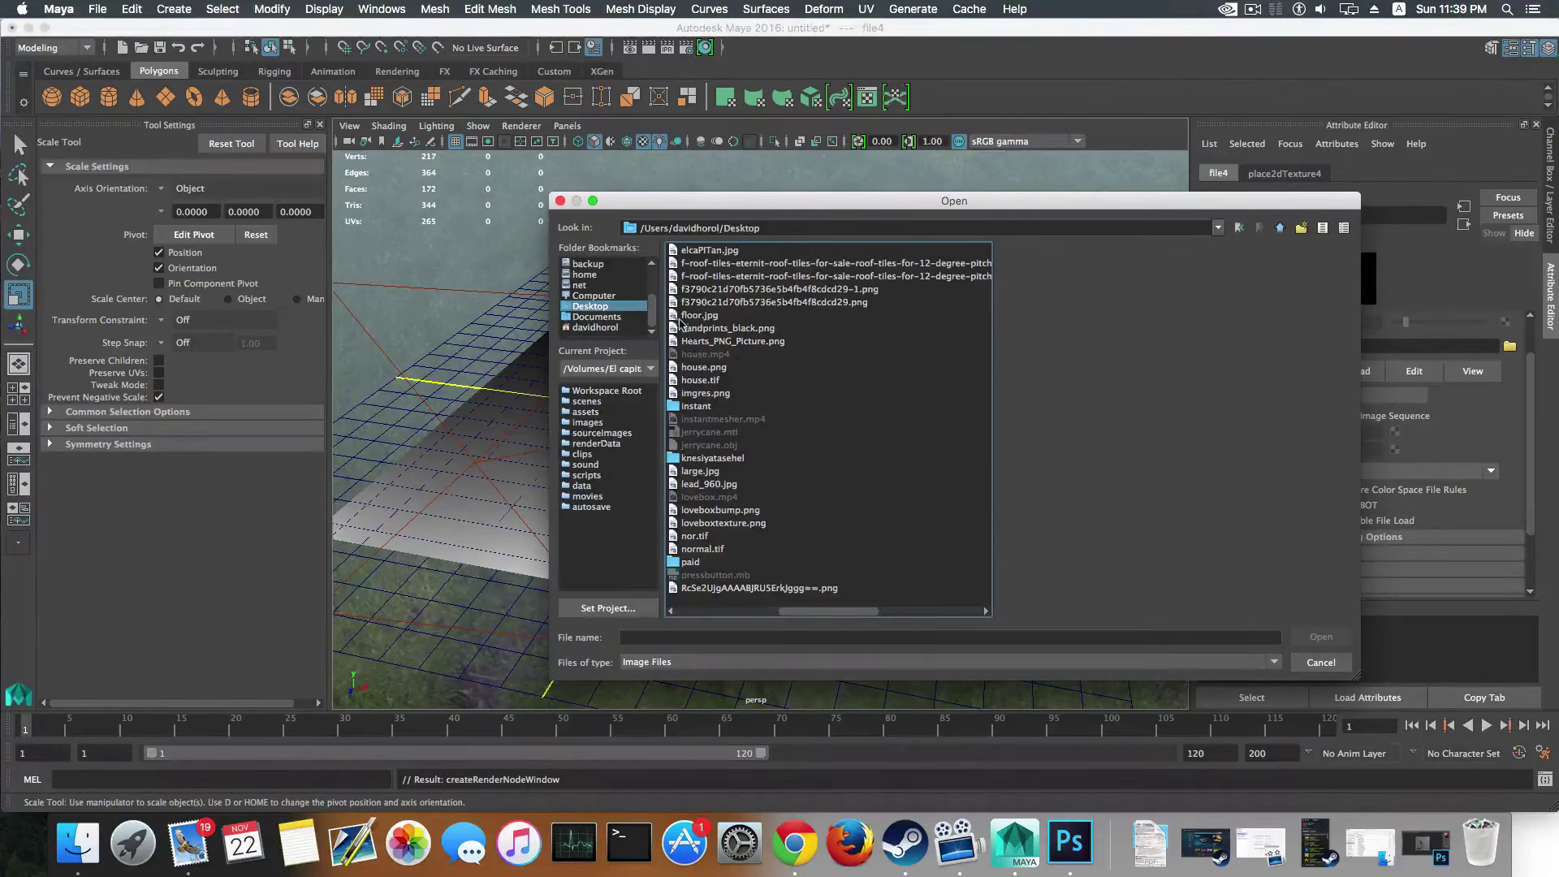
left_click(698, 315)
left_click(1320, 636)
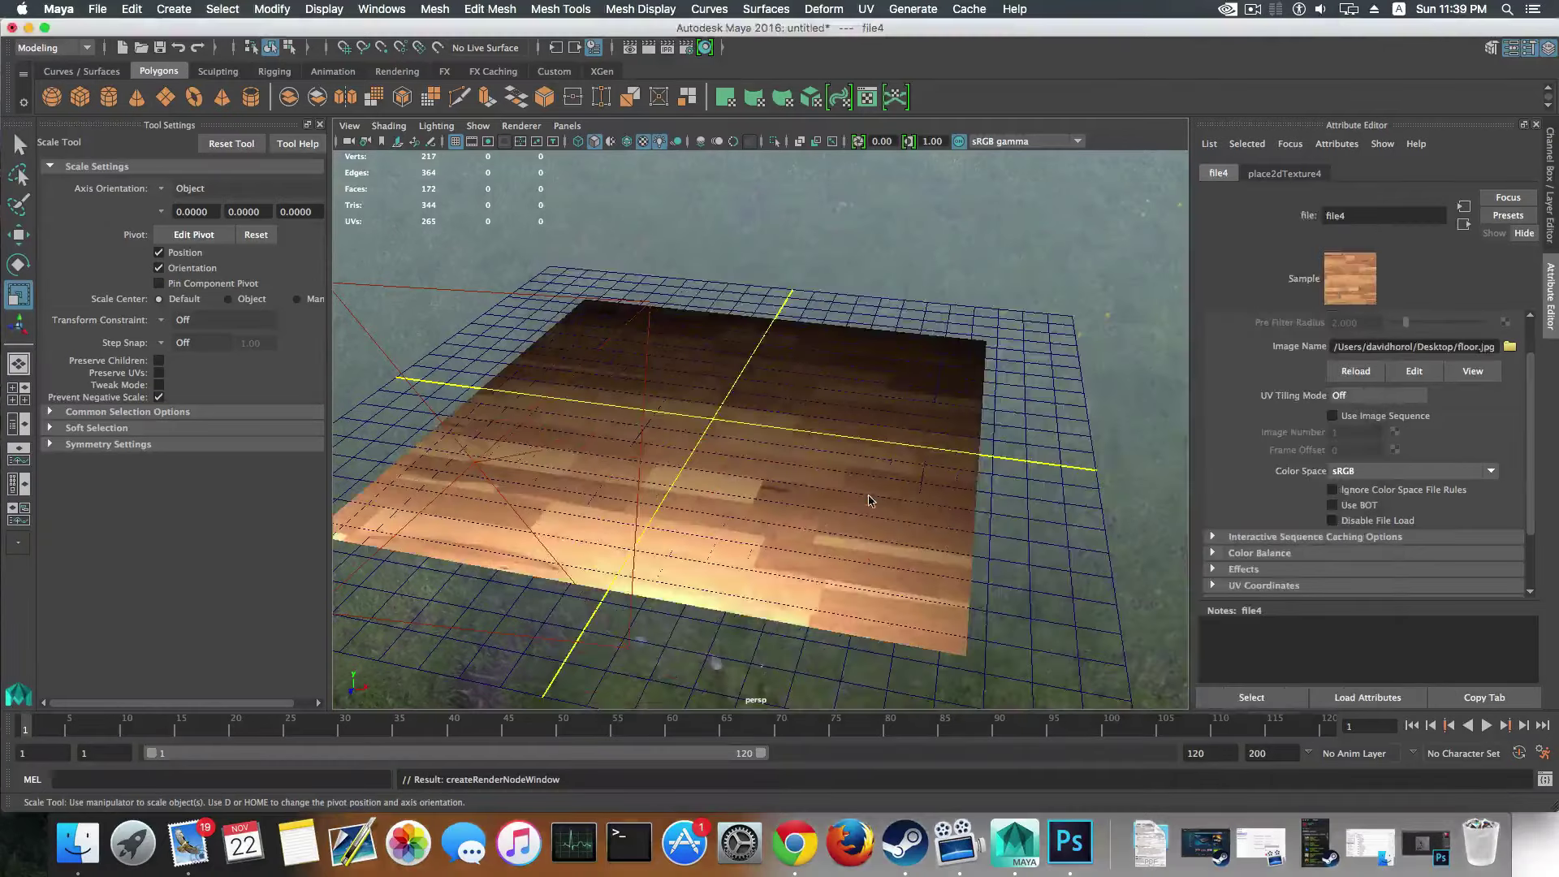
Step: Move the area light higher above the textured plane
left_click_drag(869, 500, 642, 478, "alt")
left_click(579, 501)
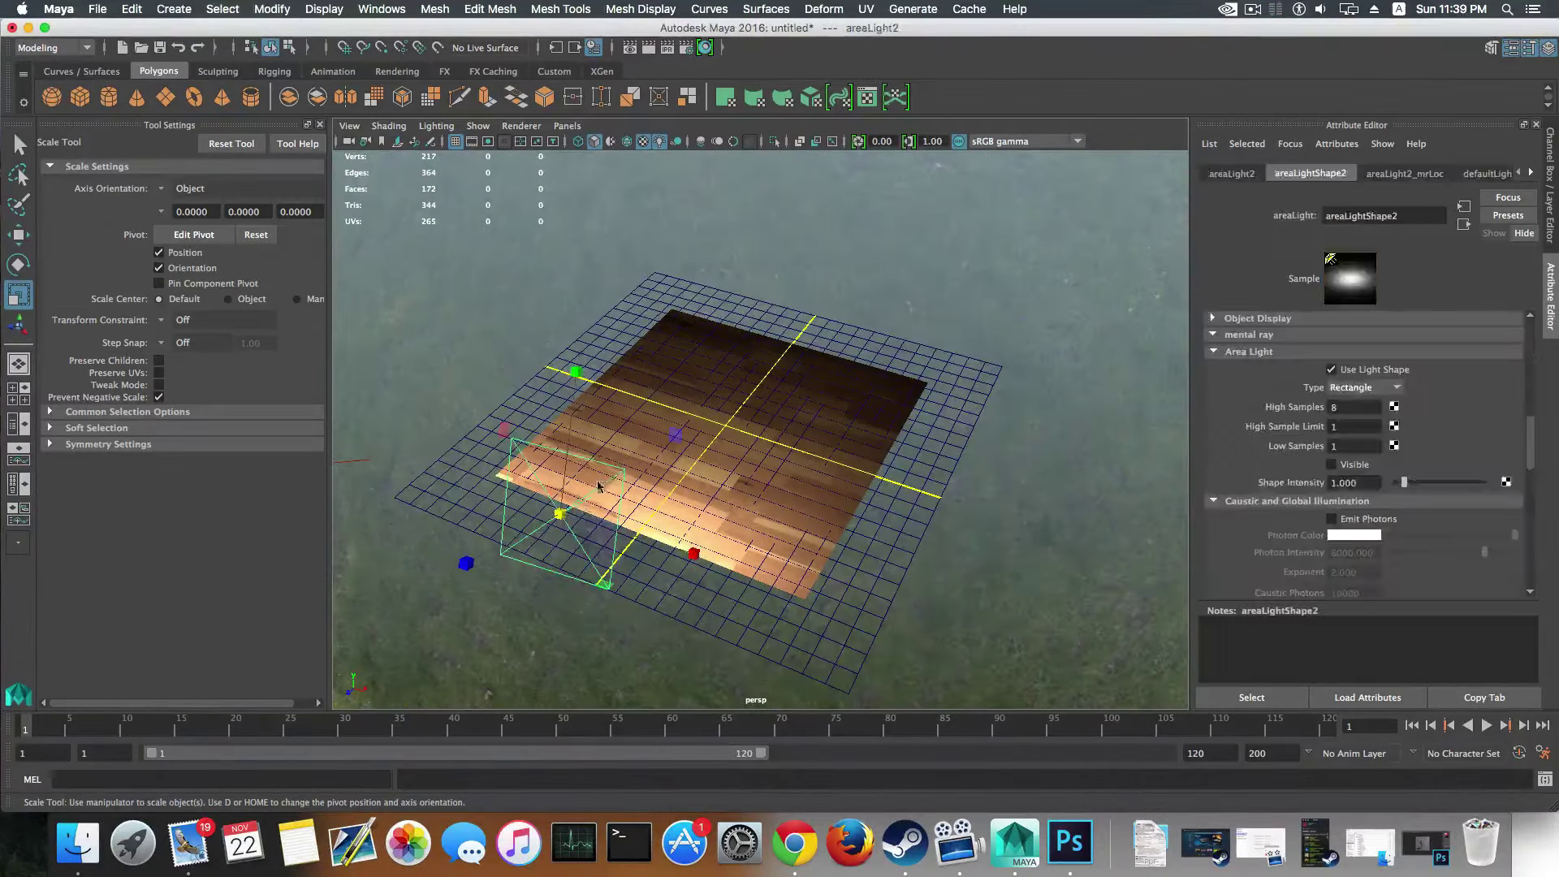
key("t")
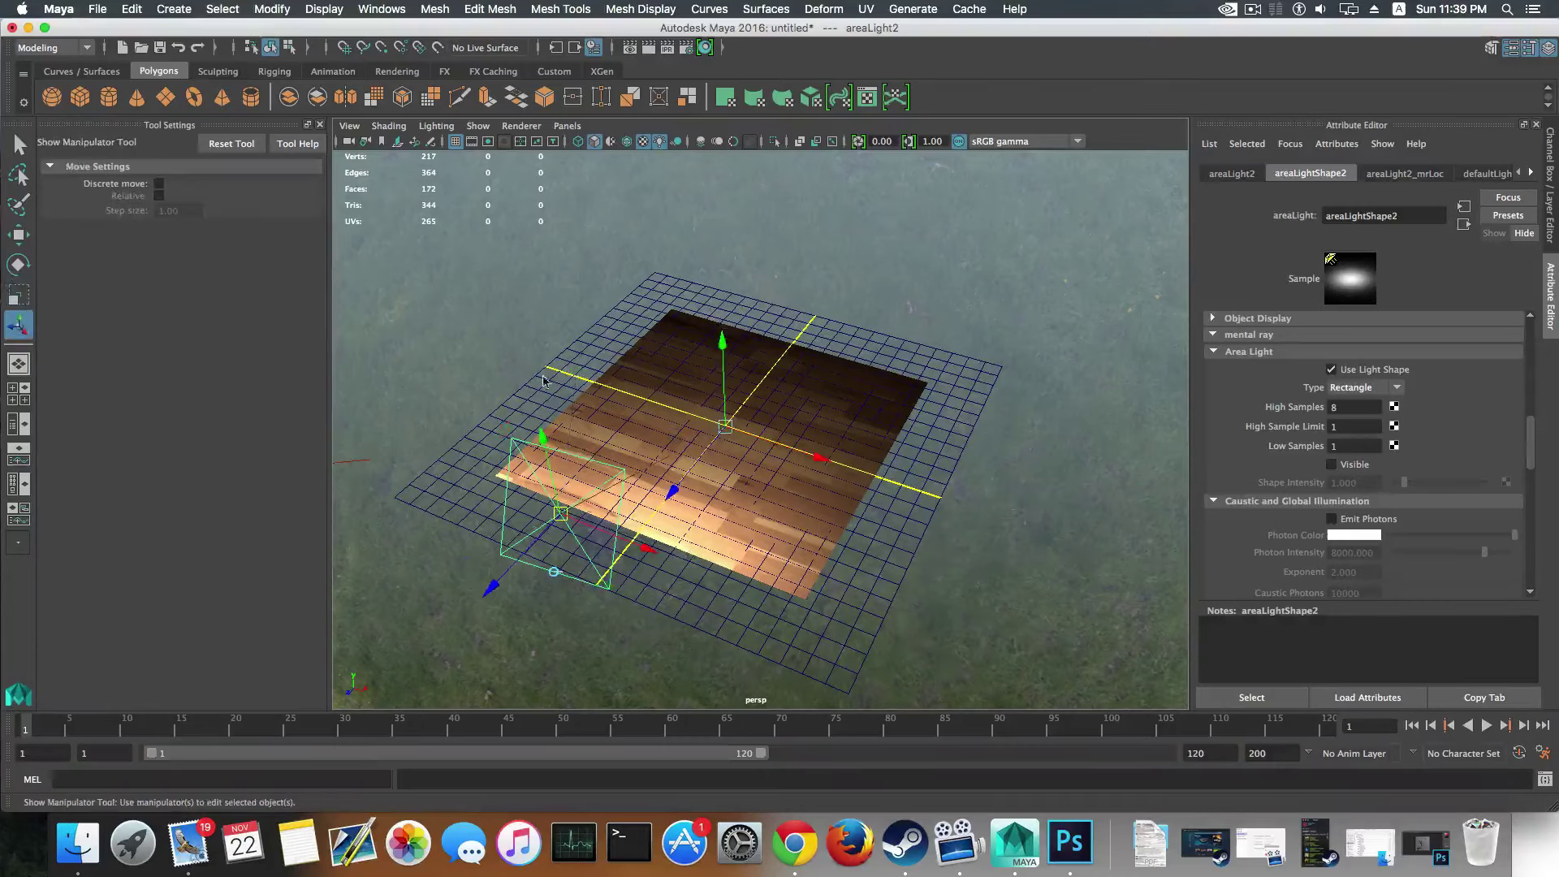
left_click_drag(541, 439, 546, 230)
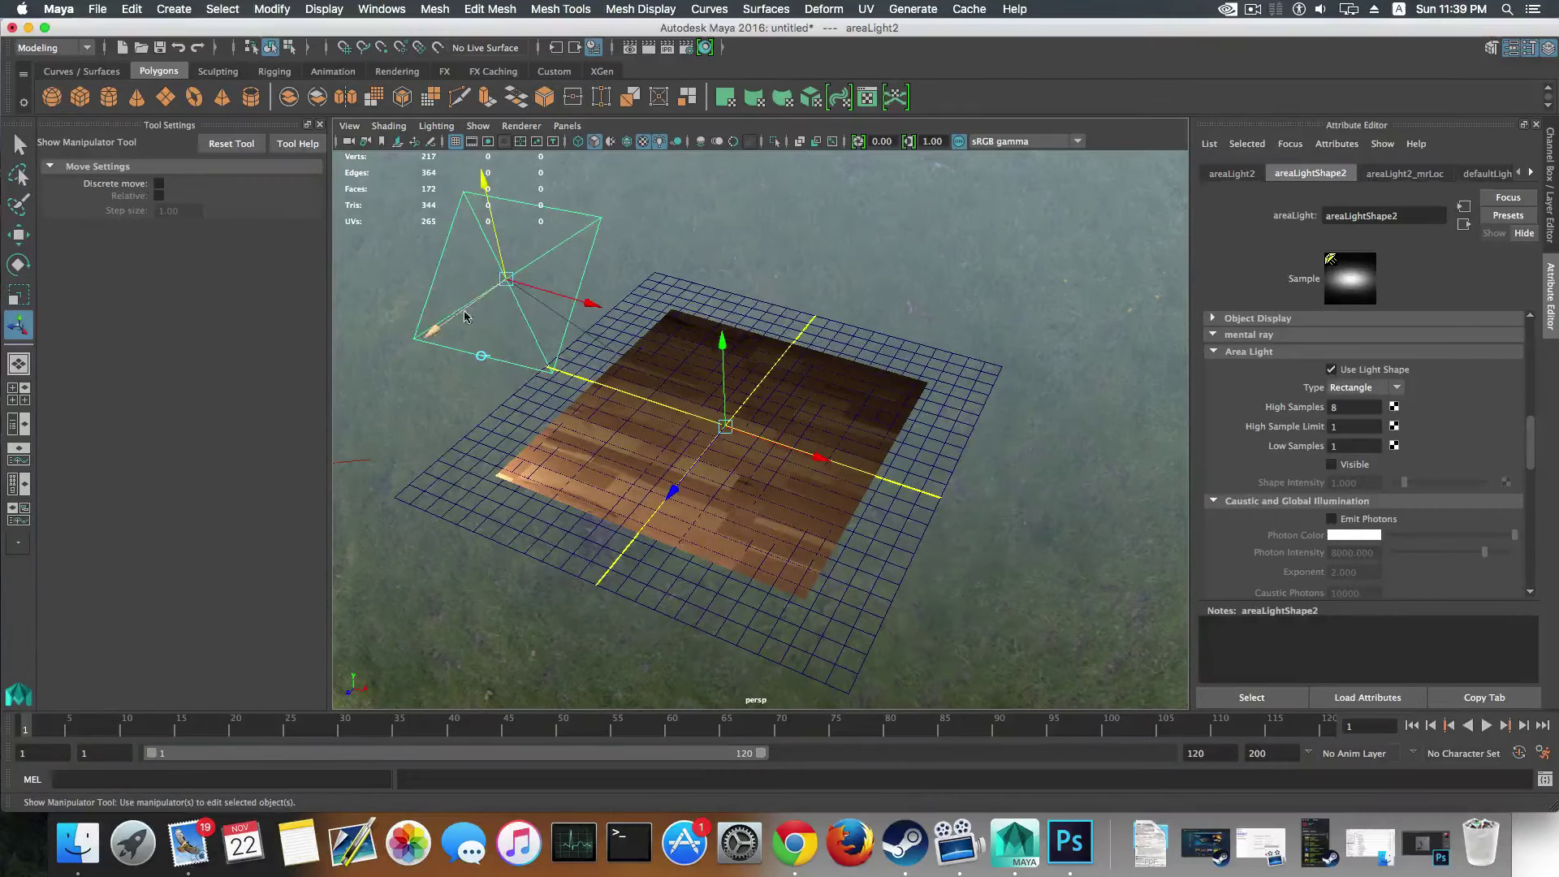
left_click_drag(465, 316, 871, 226)
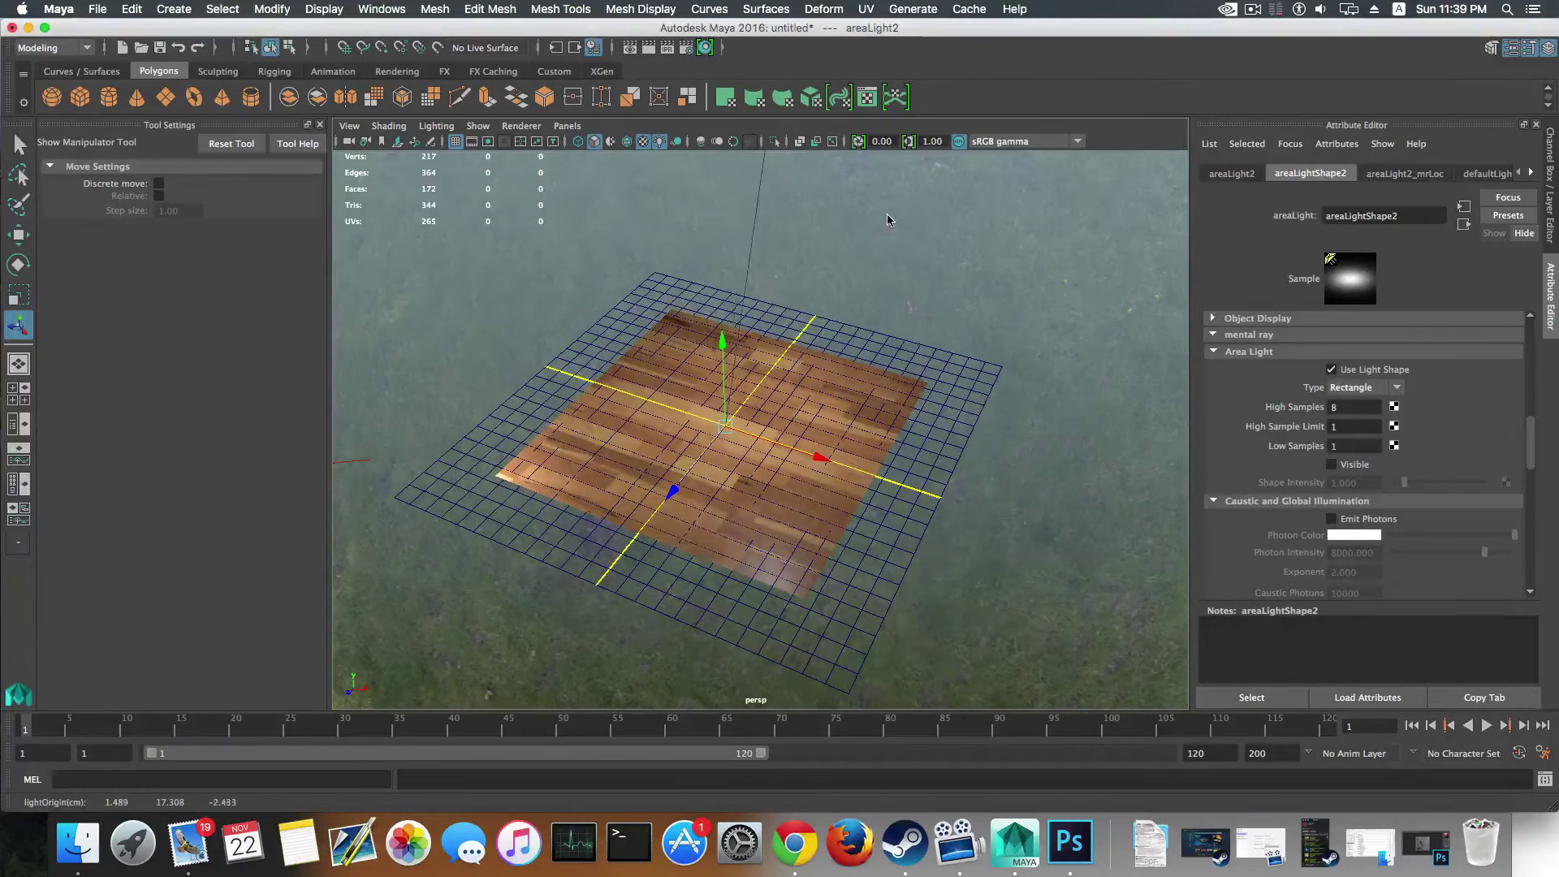
Step: Map the floor material's Reflection Color to the stick-figure image 11-19-13-Texture-34-600x600-1.jpg
scroll(933, 216, "up", 3)
left_click(882, 416)
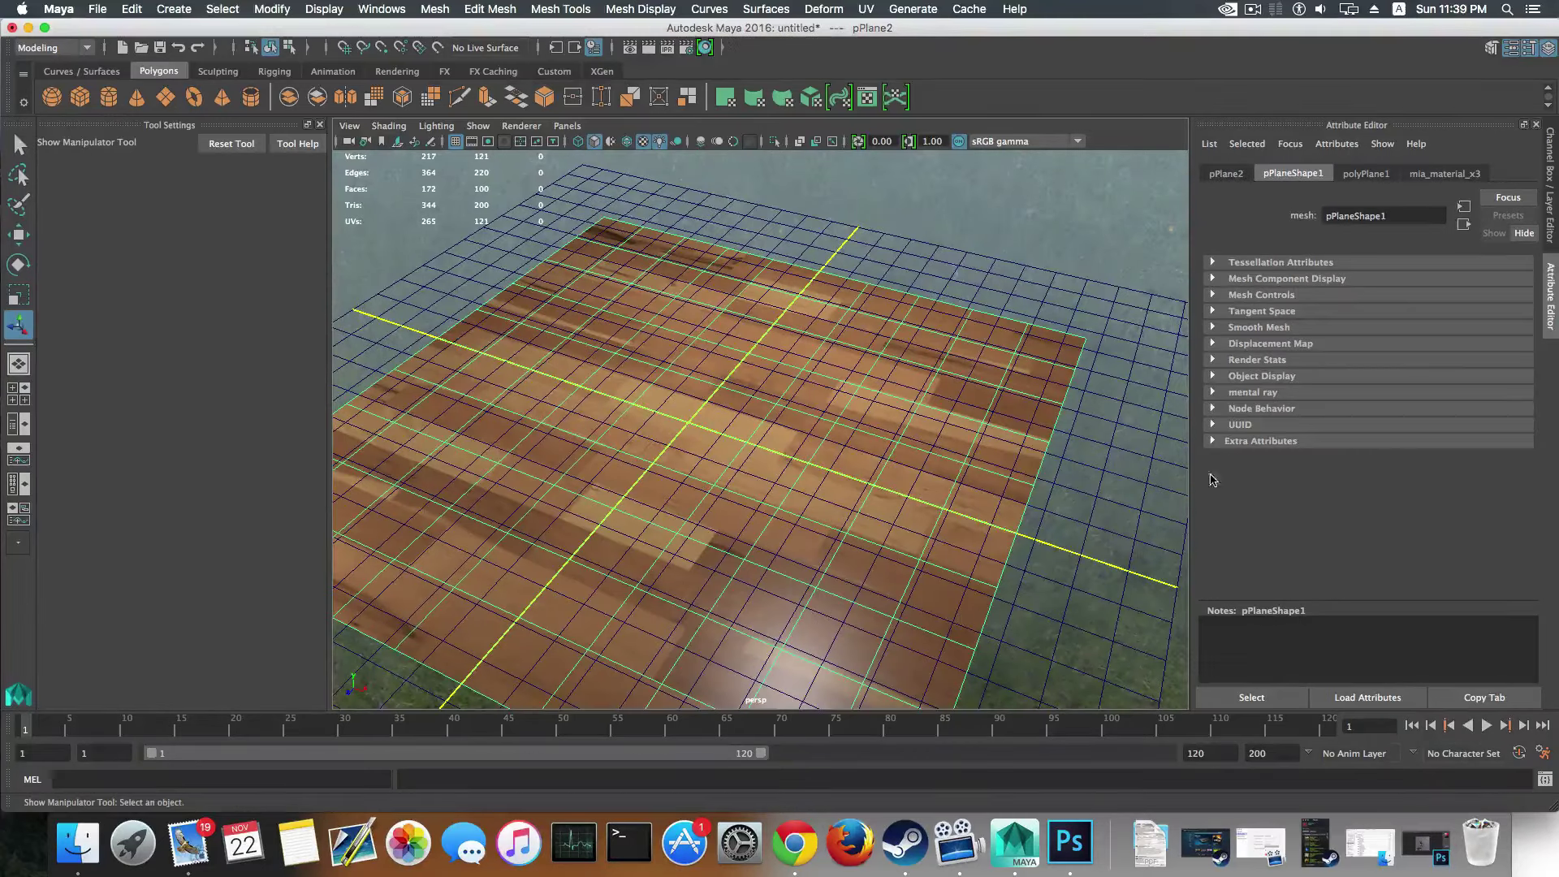
left_click(1414, 175)
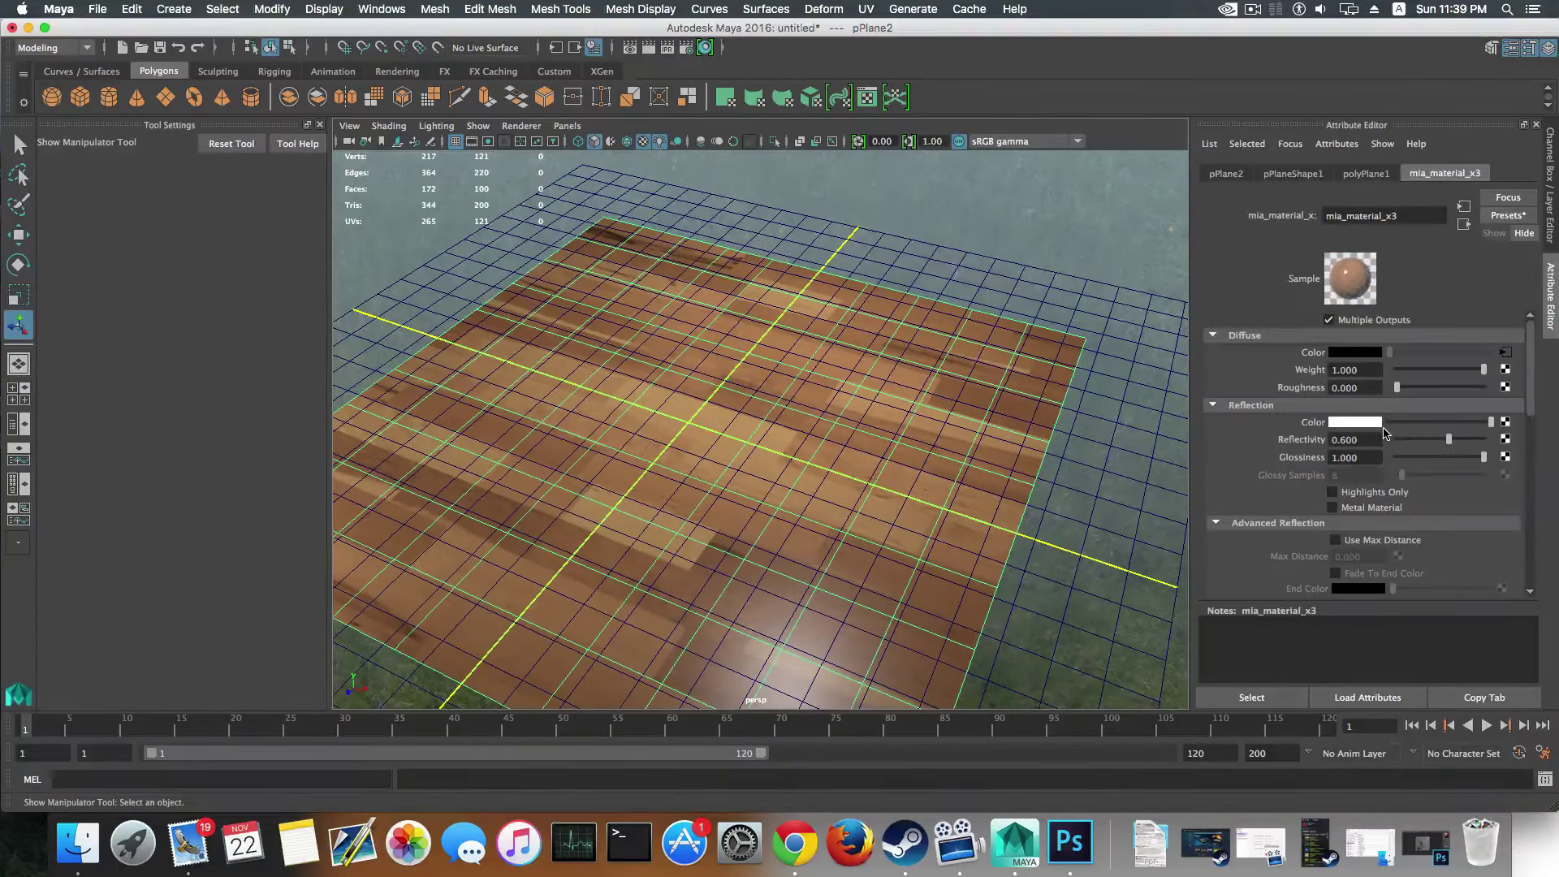
scroll(1388, 439, "down", 2)
left_click(1508, 375)
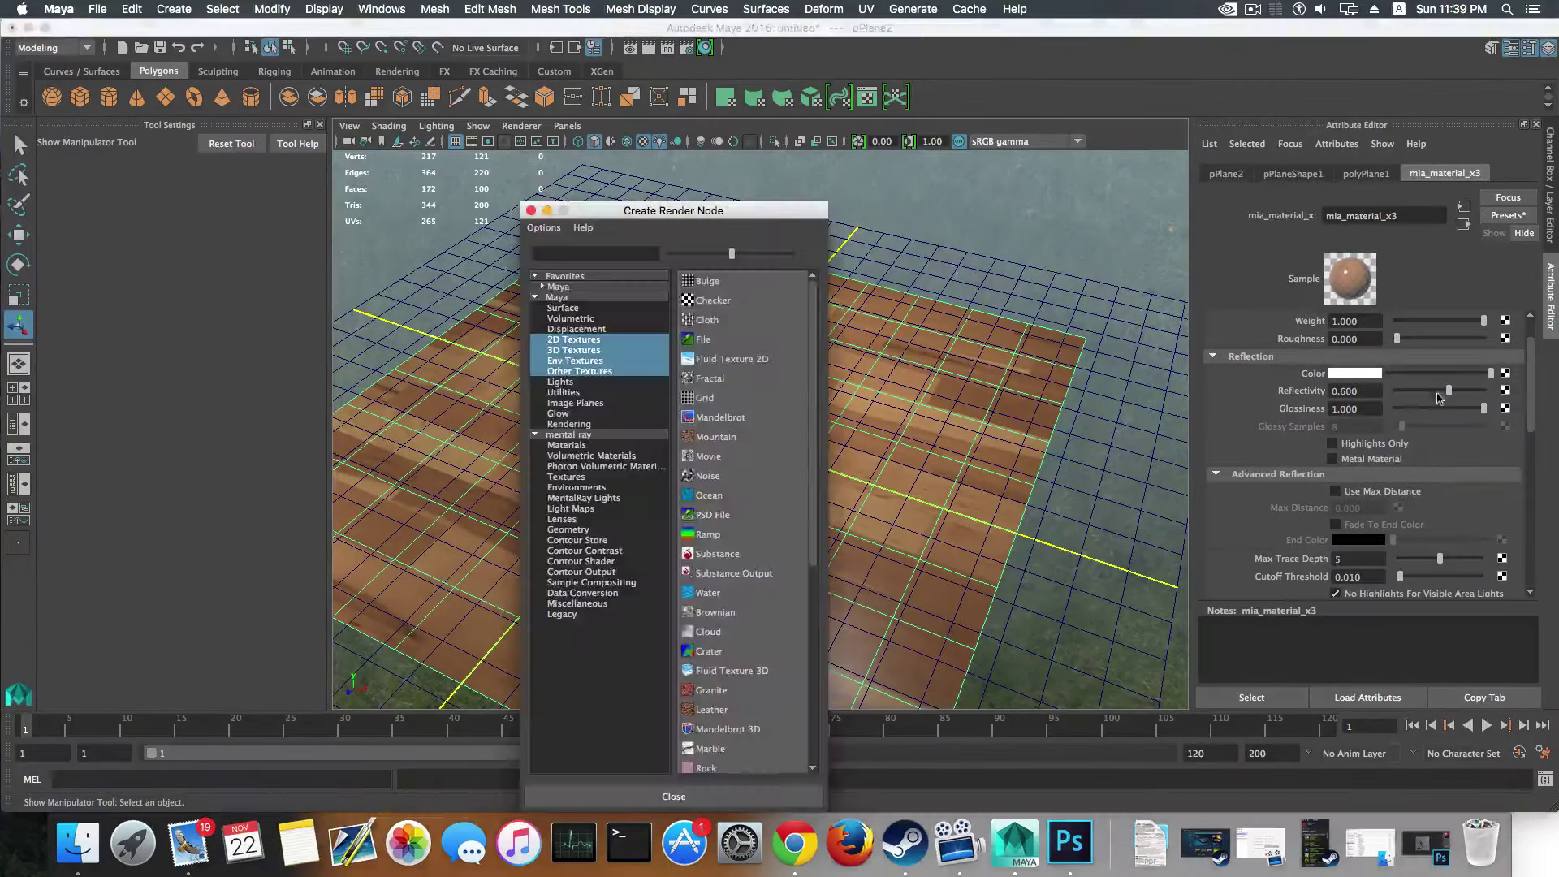
left_click(735, 345)
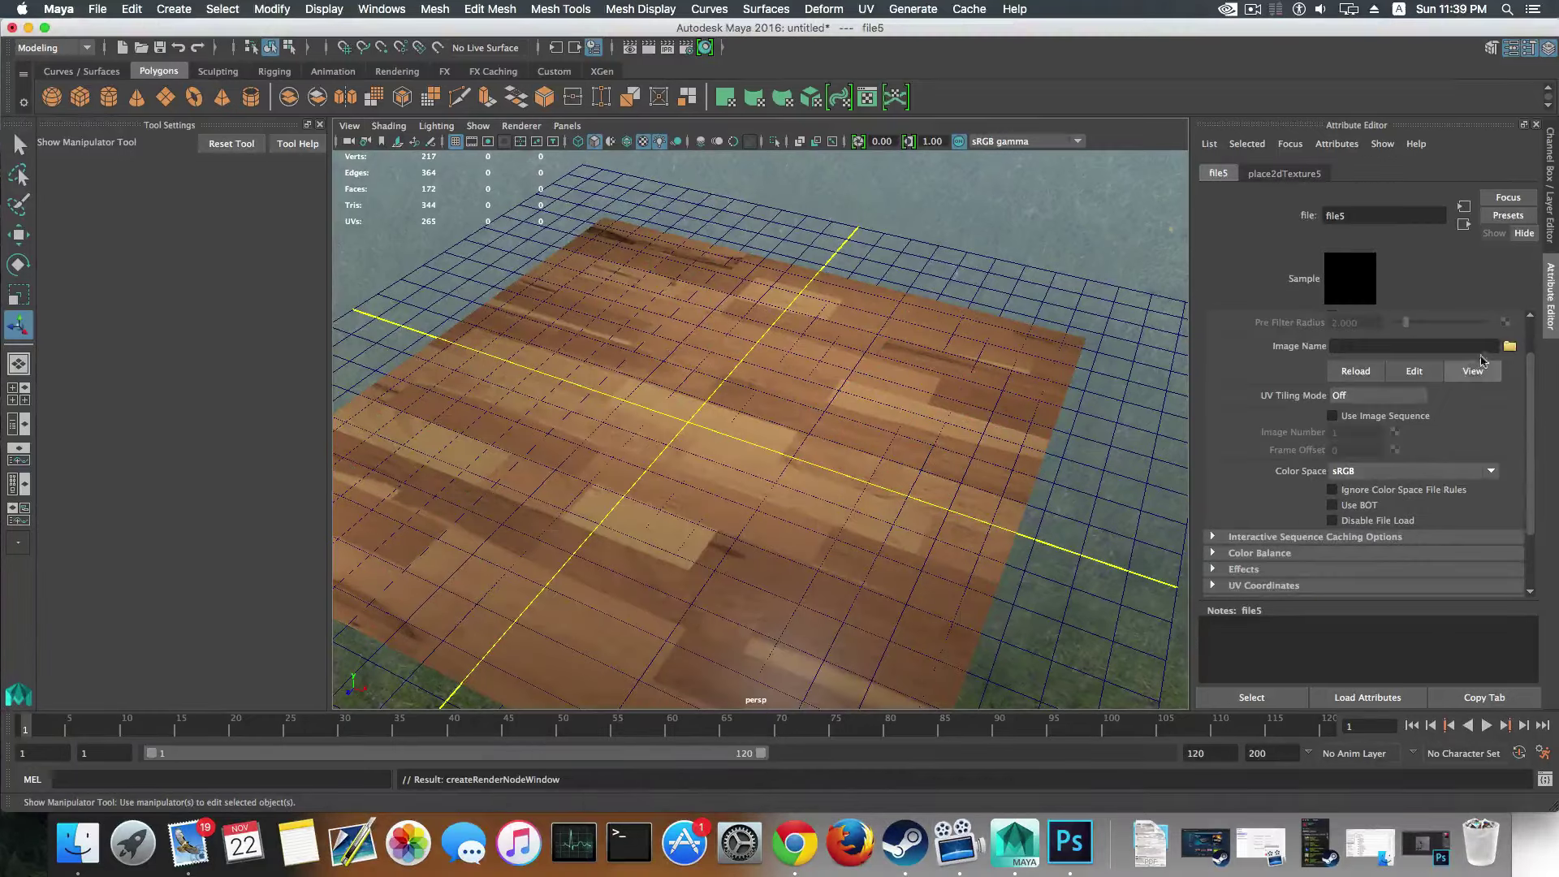
left_click(1508, 348)
left_click(699, 252)
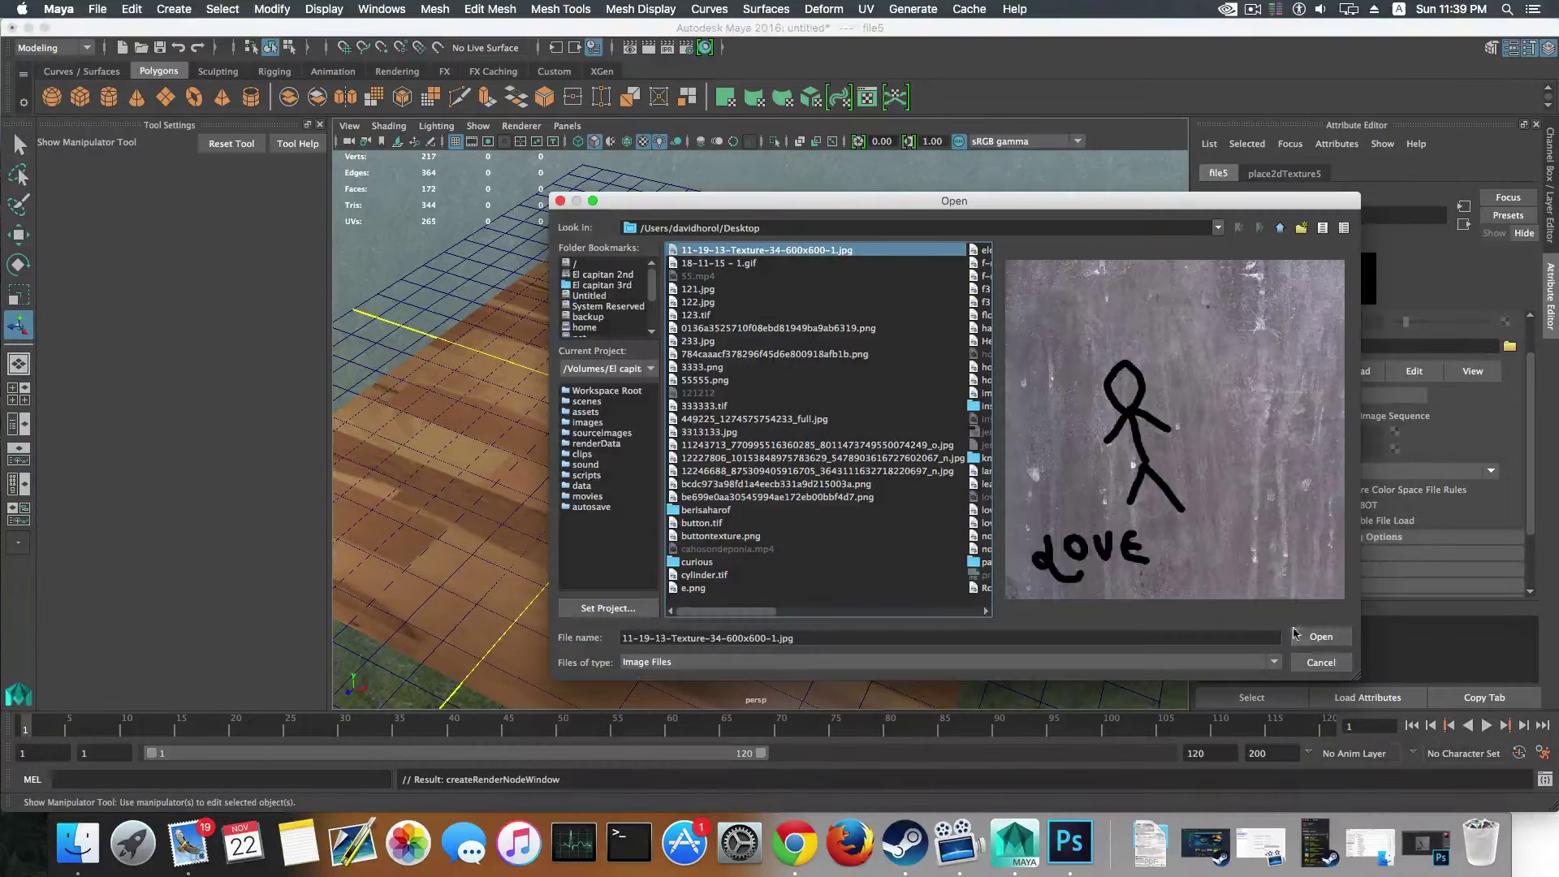
left_click(1321, 637)
left_click_drag(958, 552, 836, 392, "alt")
Step: Delete the window frames and reselect the floor plane pPlane2
left_click(713, 237)
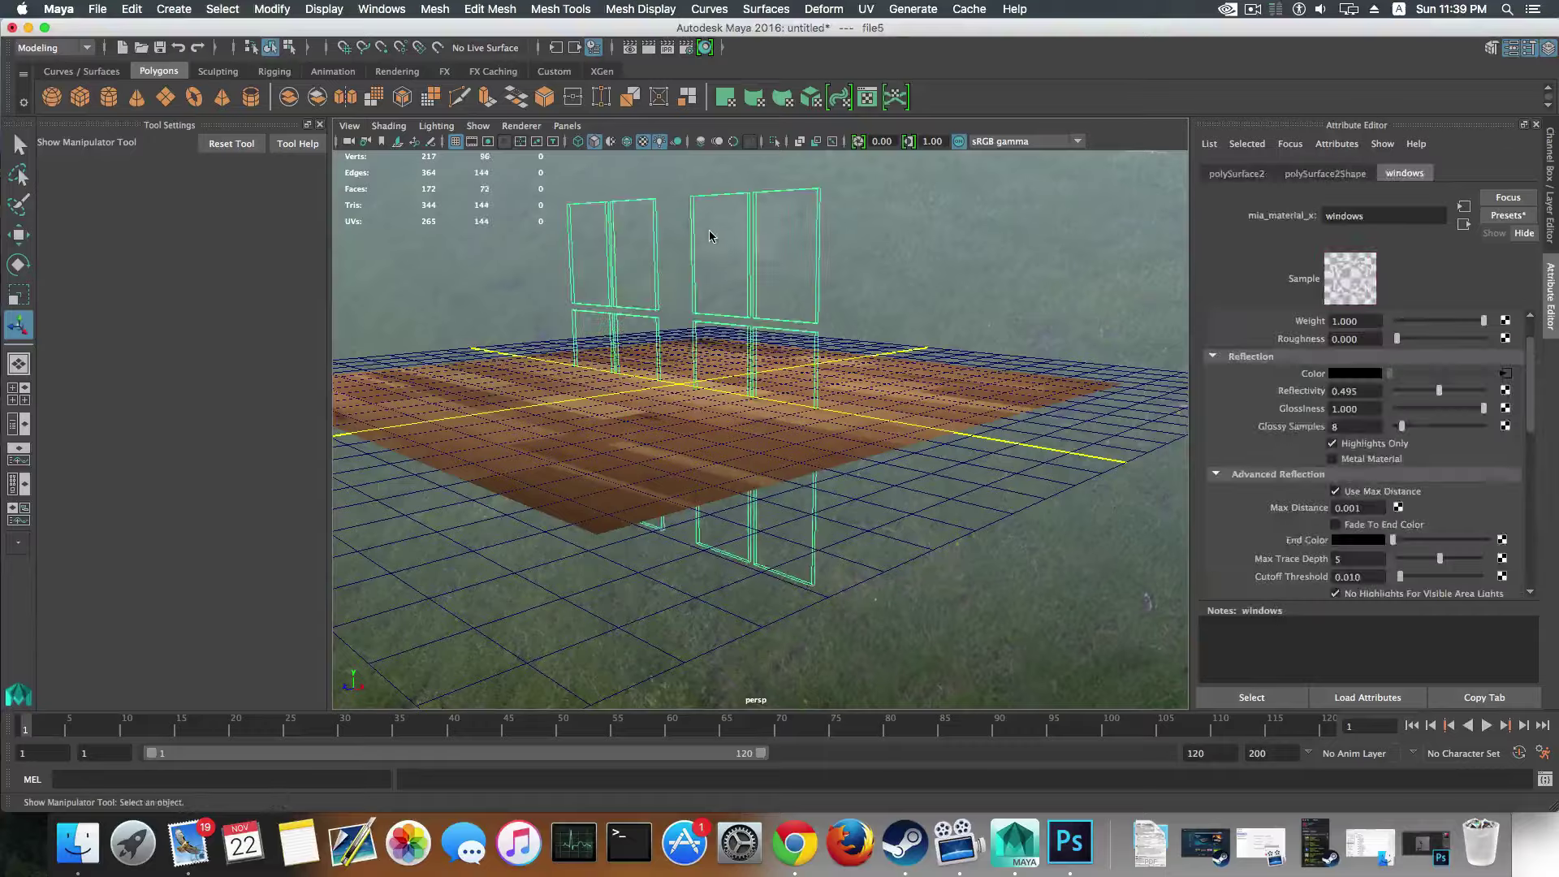
key("Delete")
left_click(755, 339)
left_click_drag(755, 340, 966, 515, "alt")
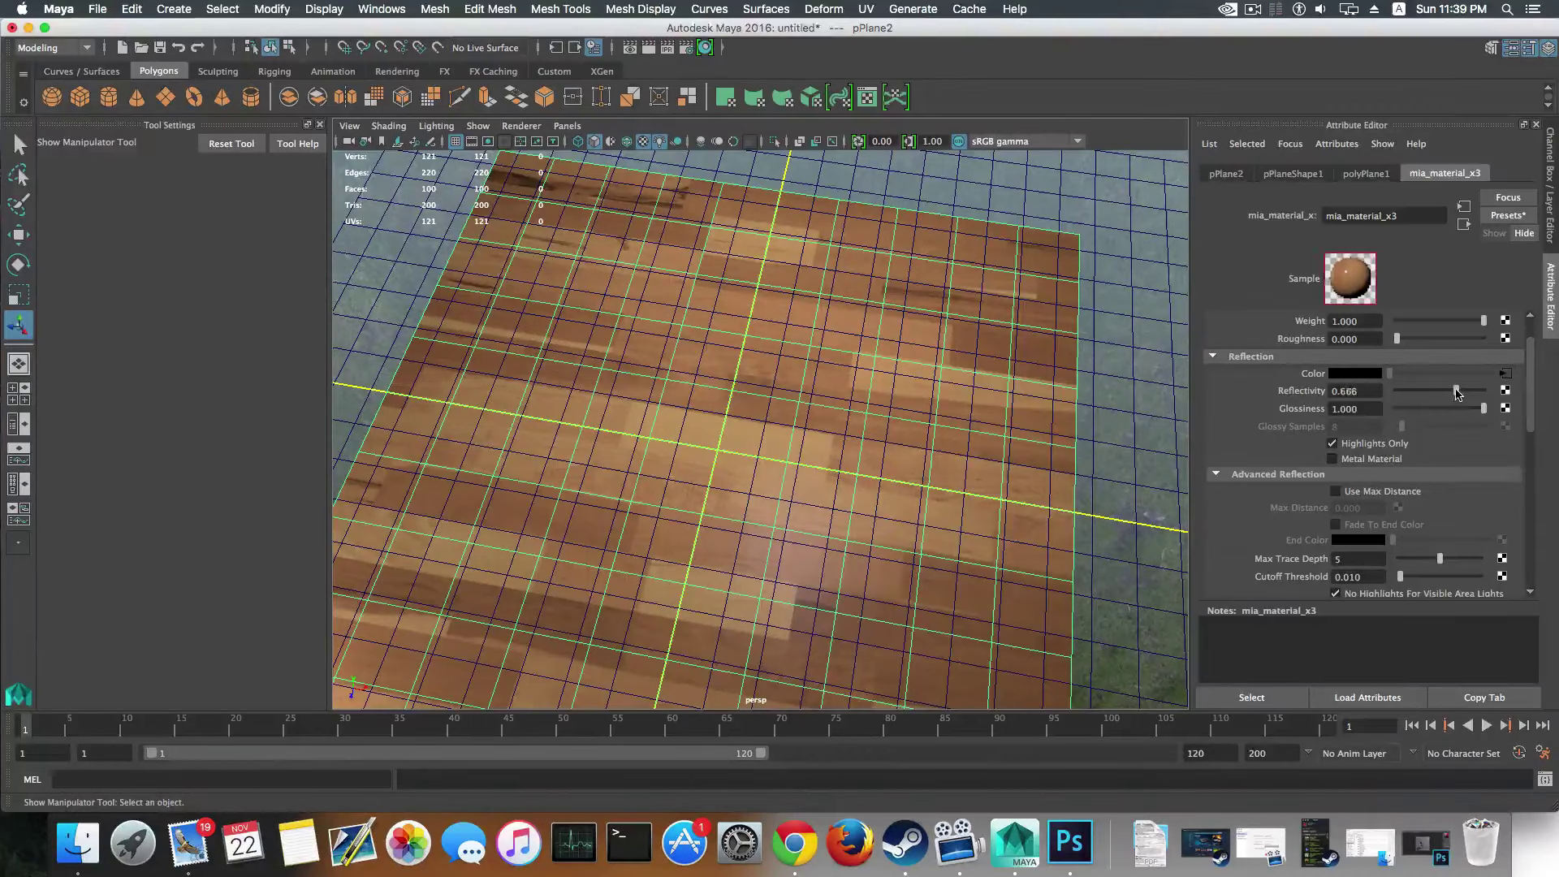
Step: Turn on Use Max Distance (0.001) and Fade To End Color in the floor's Advanced Reflection
scroll(1421, 458, "down", 3)
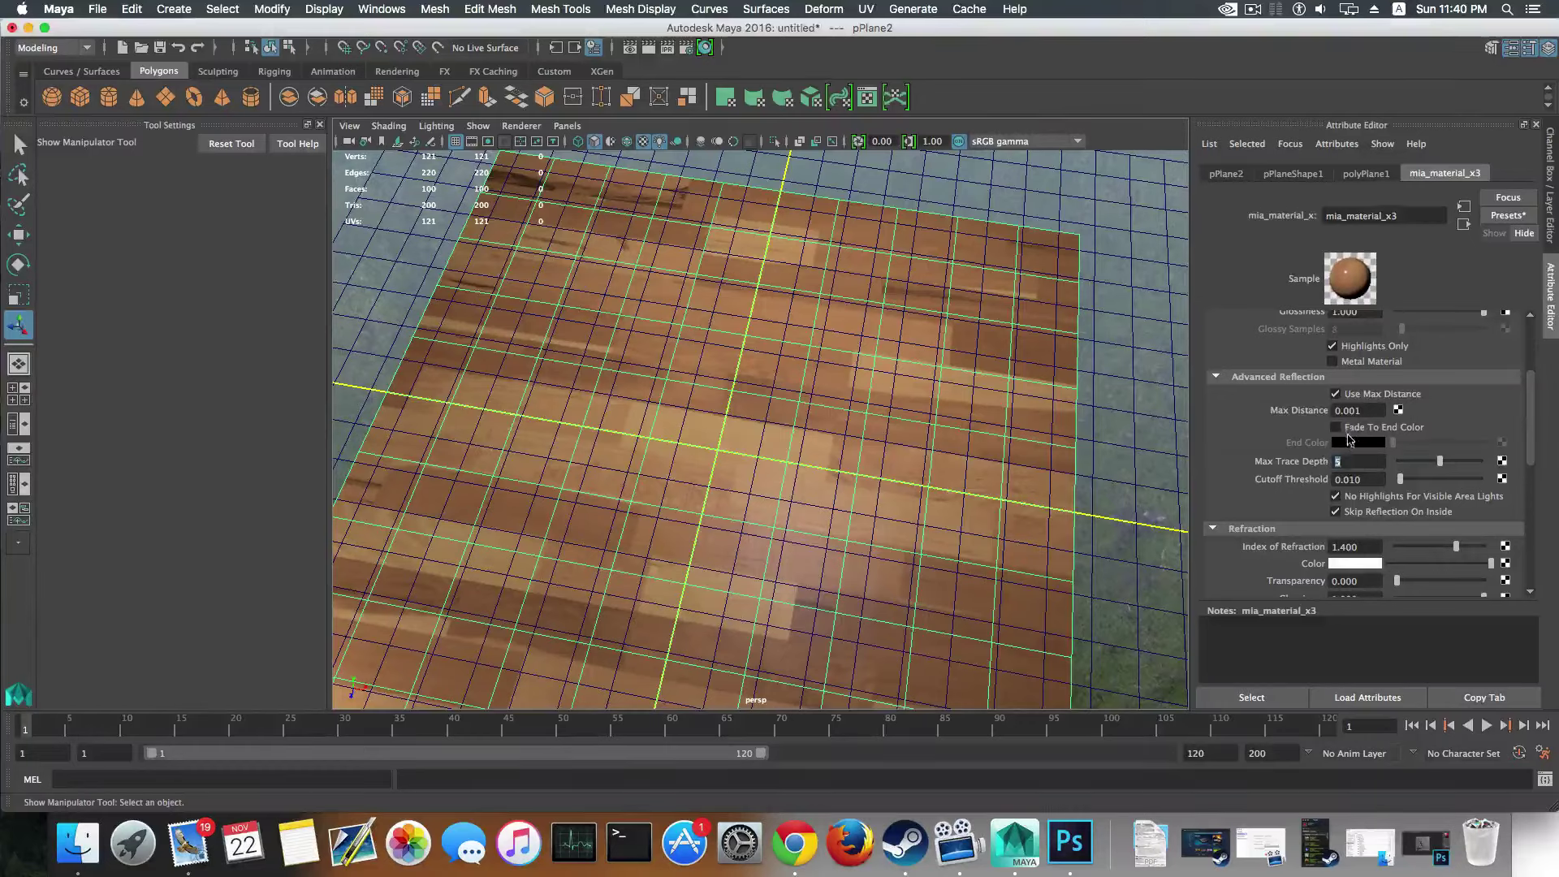
left_click(1336, 427)
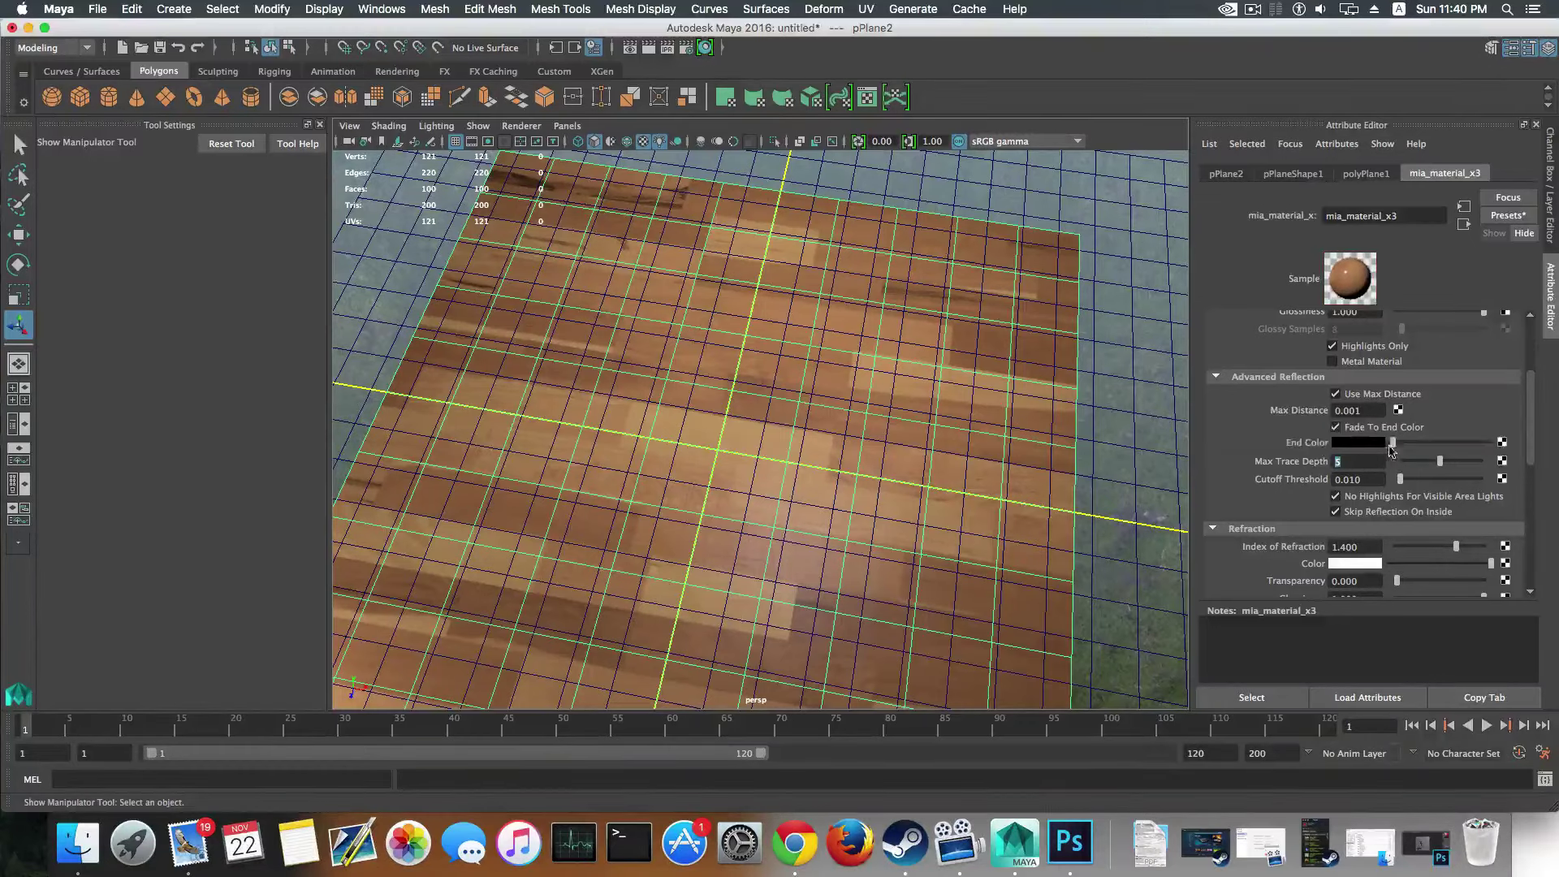
left_click_drag(931, 465, 893, 453, "alt")
right_click_drag(893, 453, 873, 388, "alt")
left_click_drag(873, 388, 1200, 408, "alt")
Step: Lower the floor material's reflectivity to about 0.314
scroll(1347, 449, "up", 4)
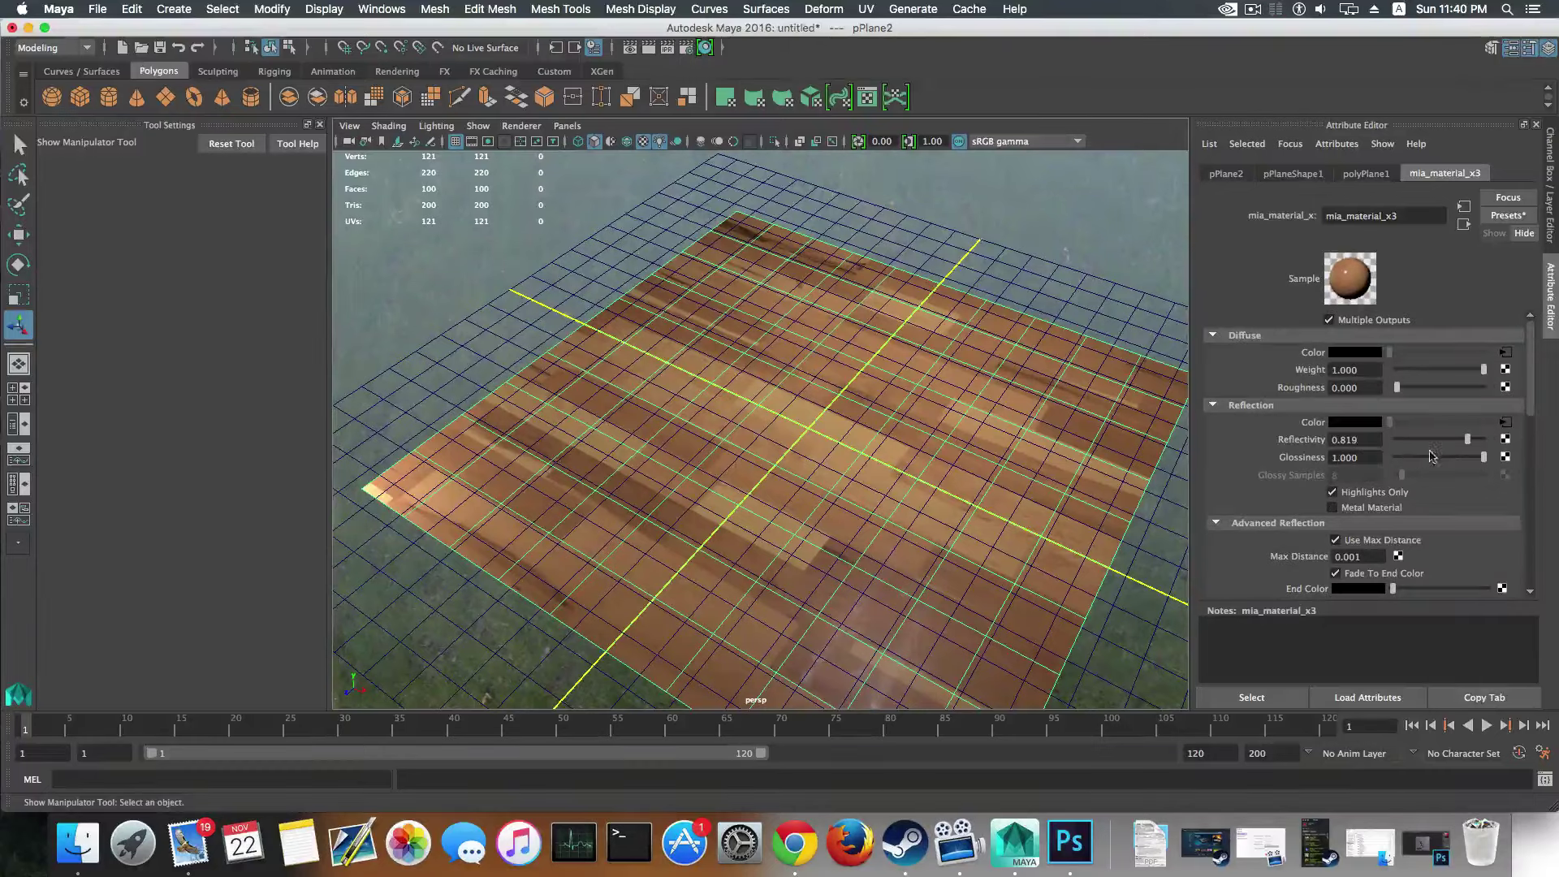
left_click_drag(1440, 447, 1421, 446)
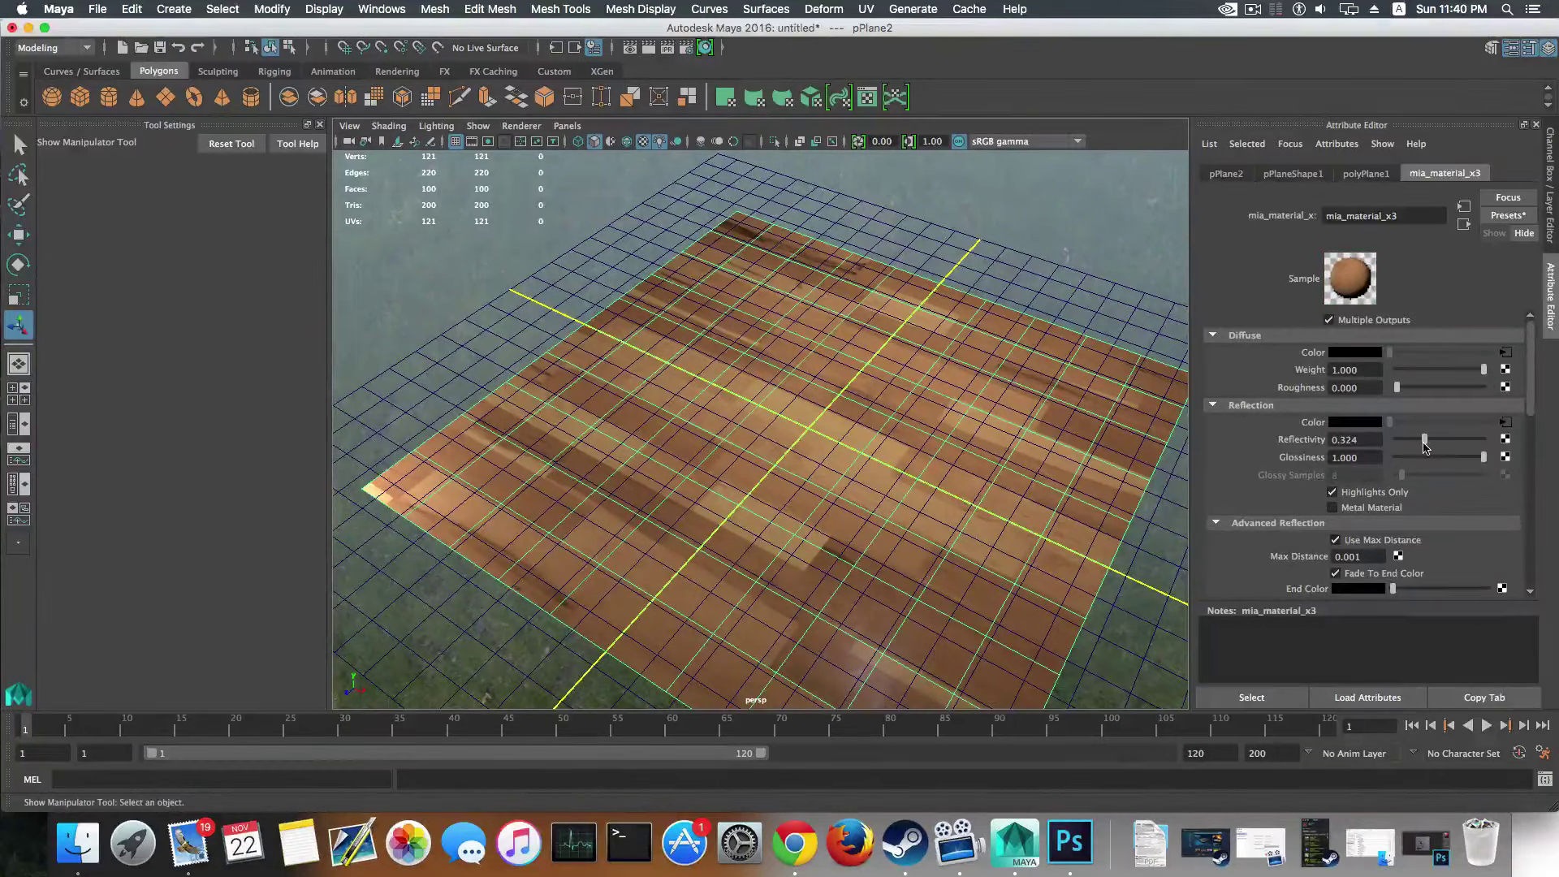
left_click_drag(711, 283, 821, 300, "alt")
scroll(890, 360, "up", 5)
middle_click_drag(890, 360, 812, 259, "alt")
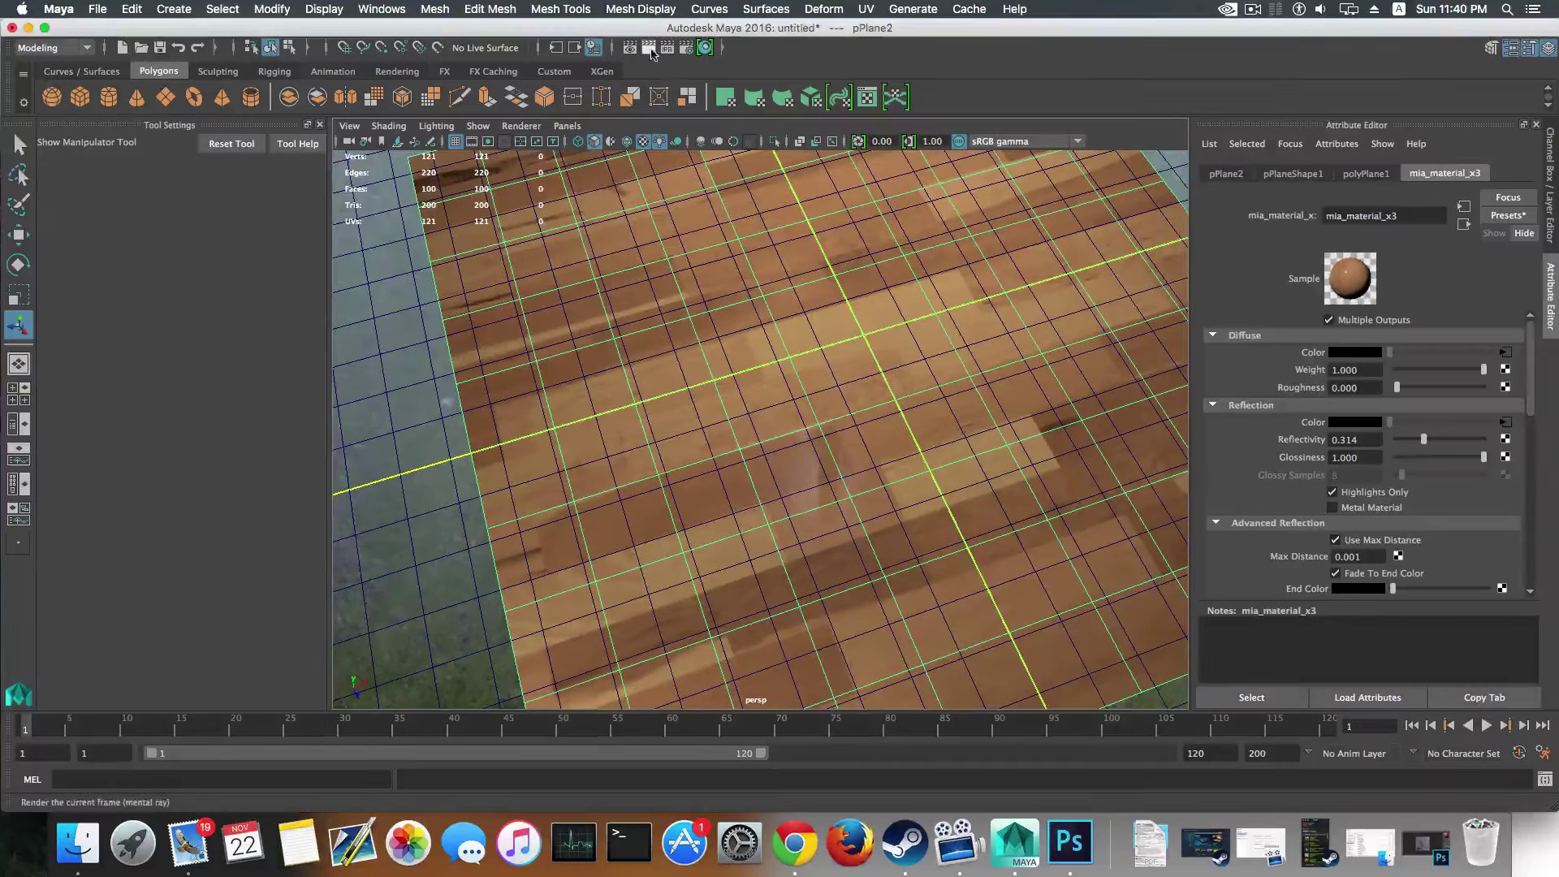
Step: Render a test frame of the reflective wood floor, close the Render View, and switch to Photoshop
left_click(649, 49)
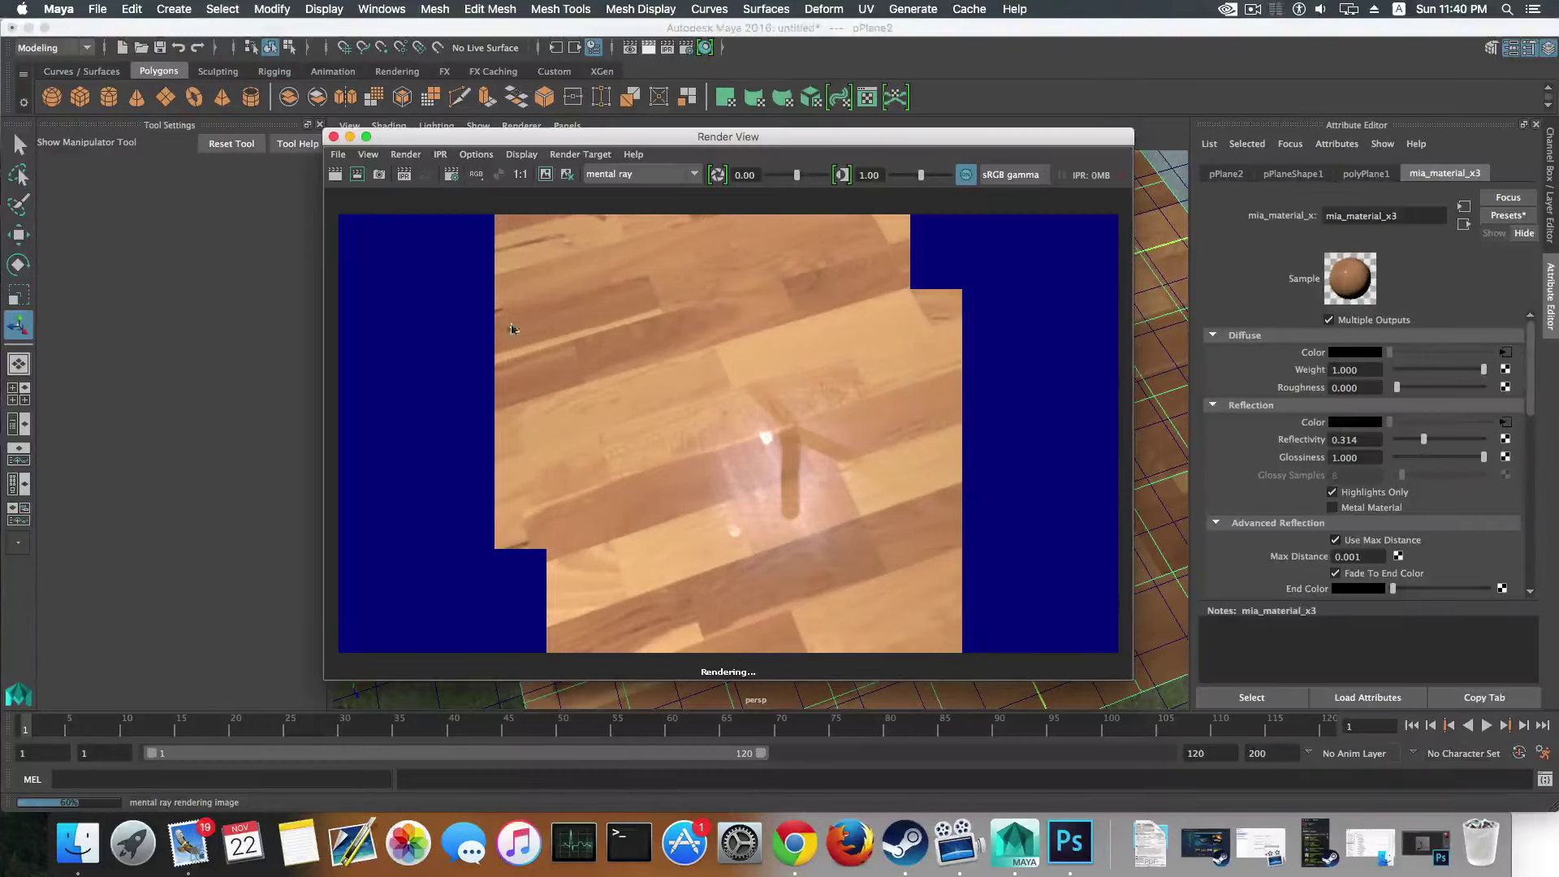
left_click(1070, 844)
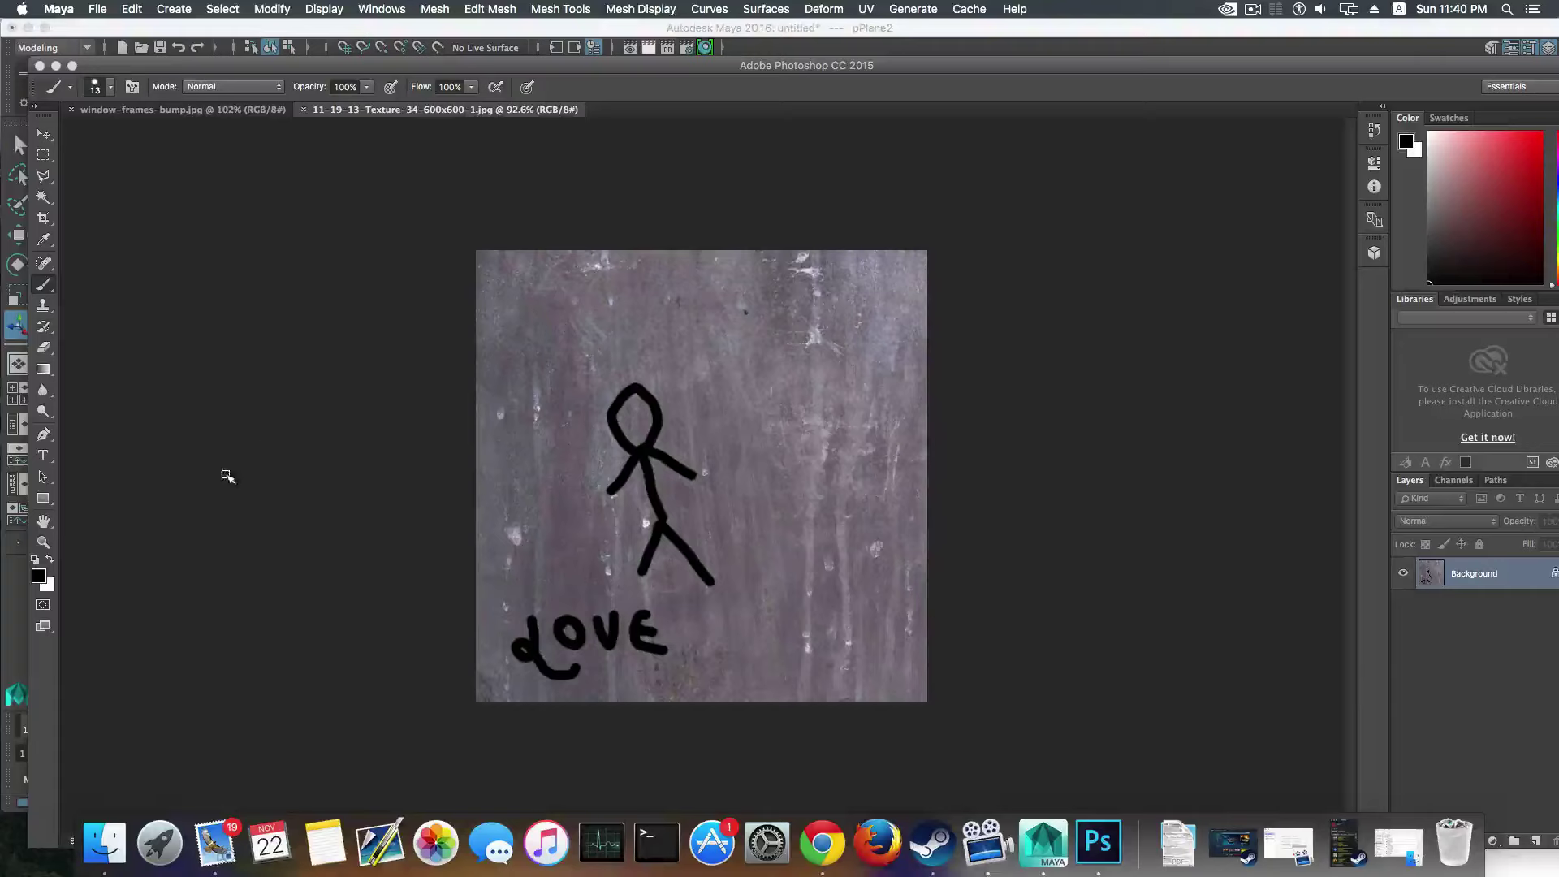
left_click(344, 240)
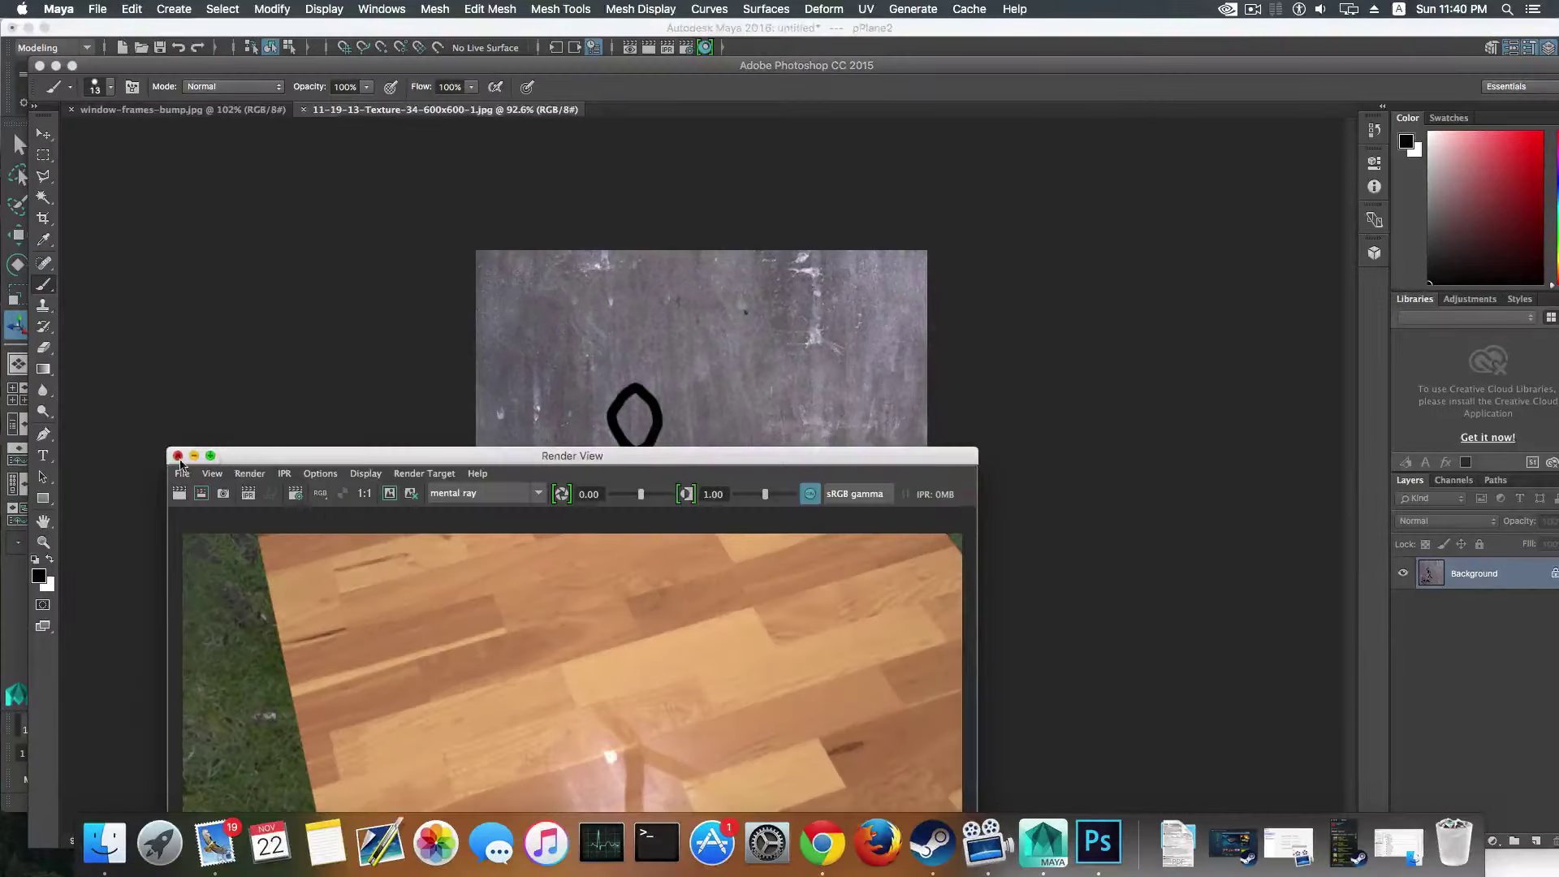
left_click(177, 455)
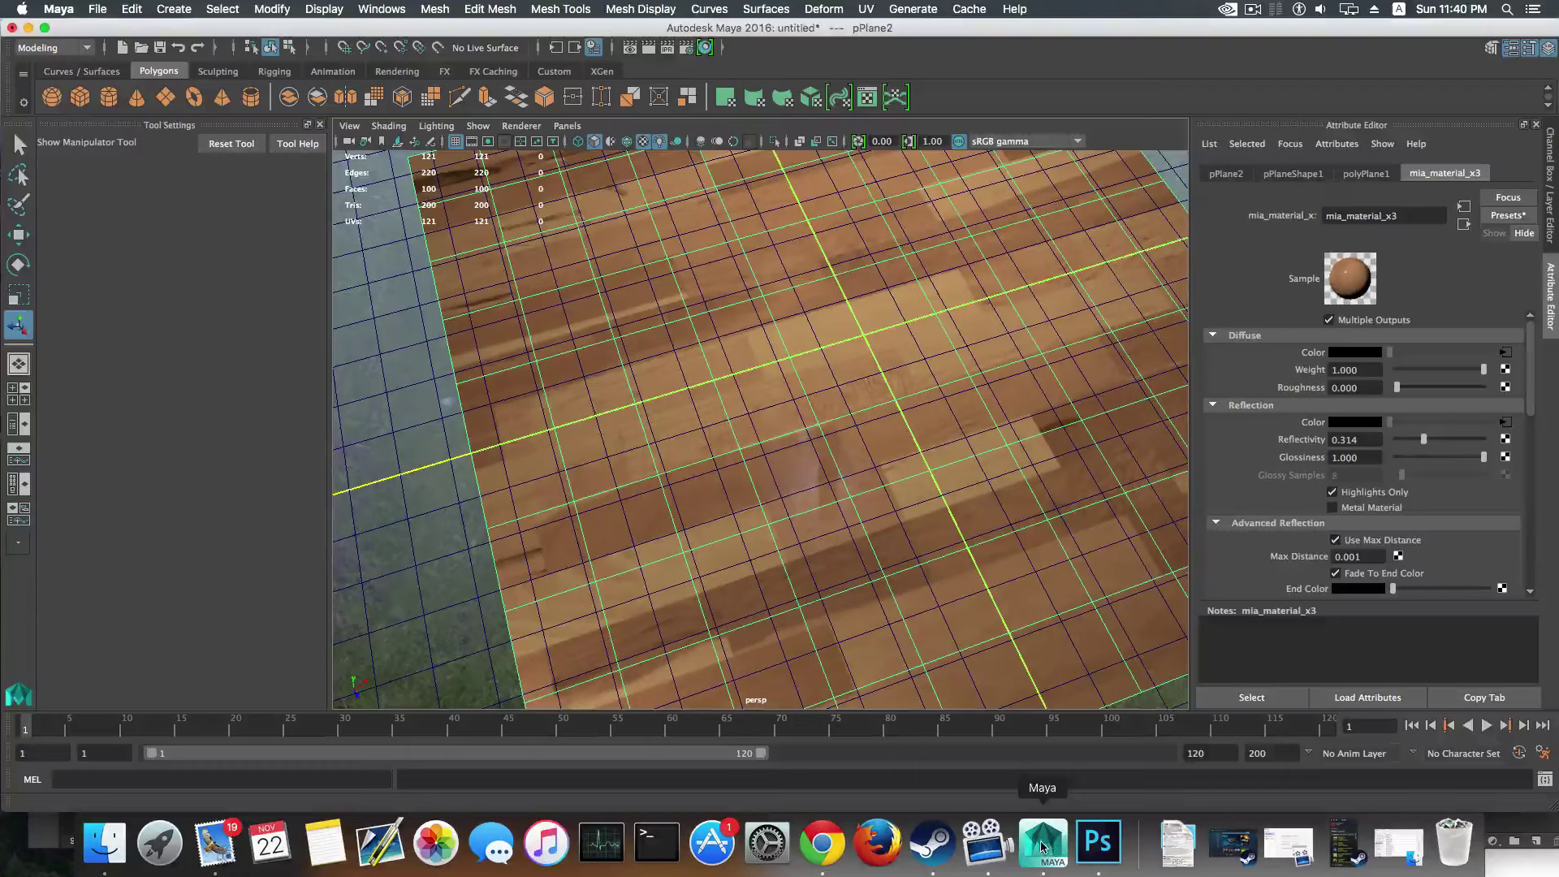
left_click(1098, 843)
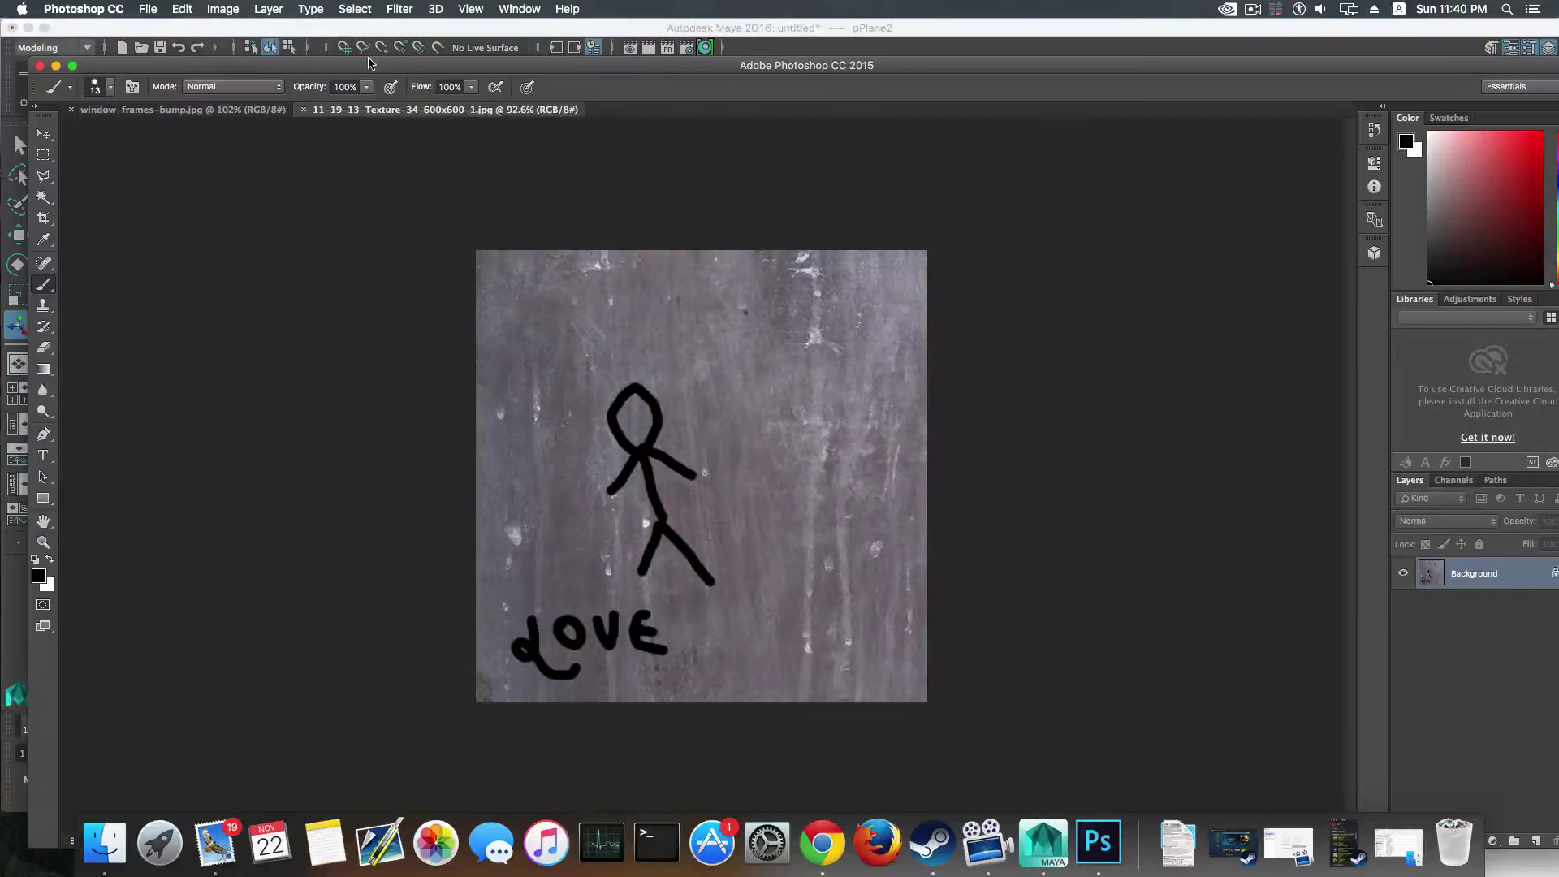
Step: Apply a Color Balance adjustment to the stick-figure texture with its default settings
left_click_drag(368, 65, 367, 50)
left_click(177, 9)
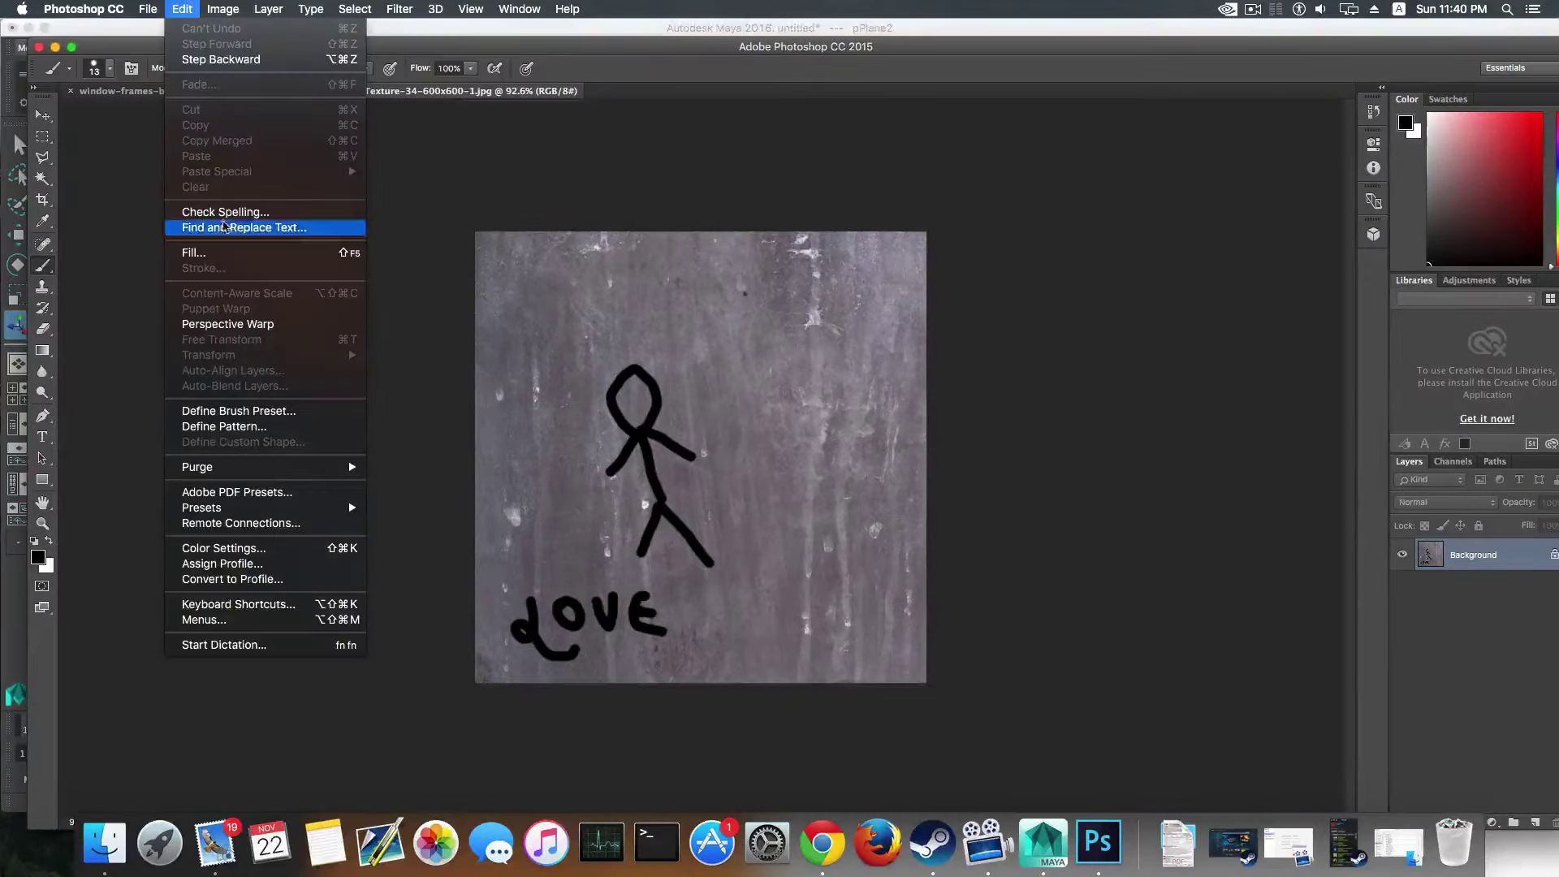
mouse_move(154, 12)
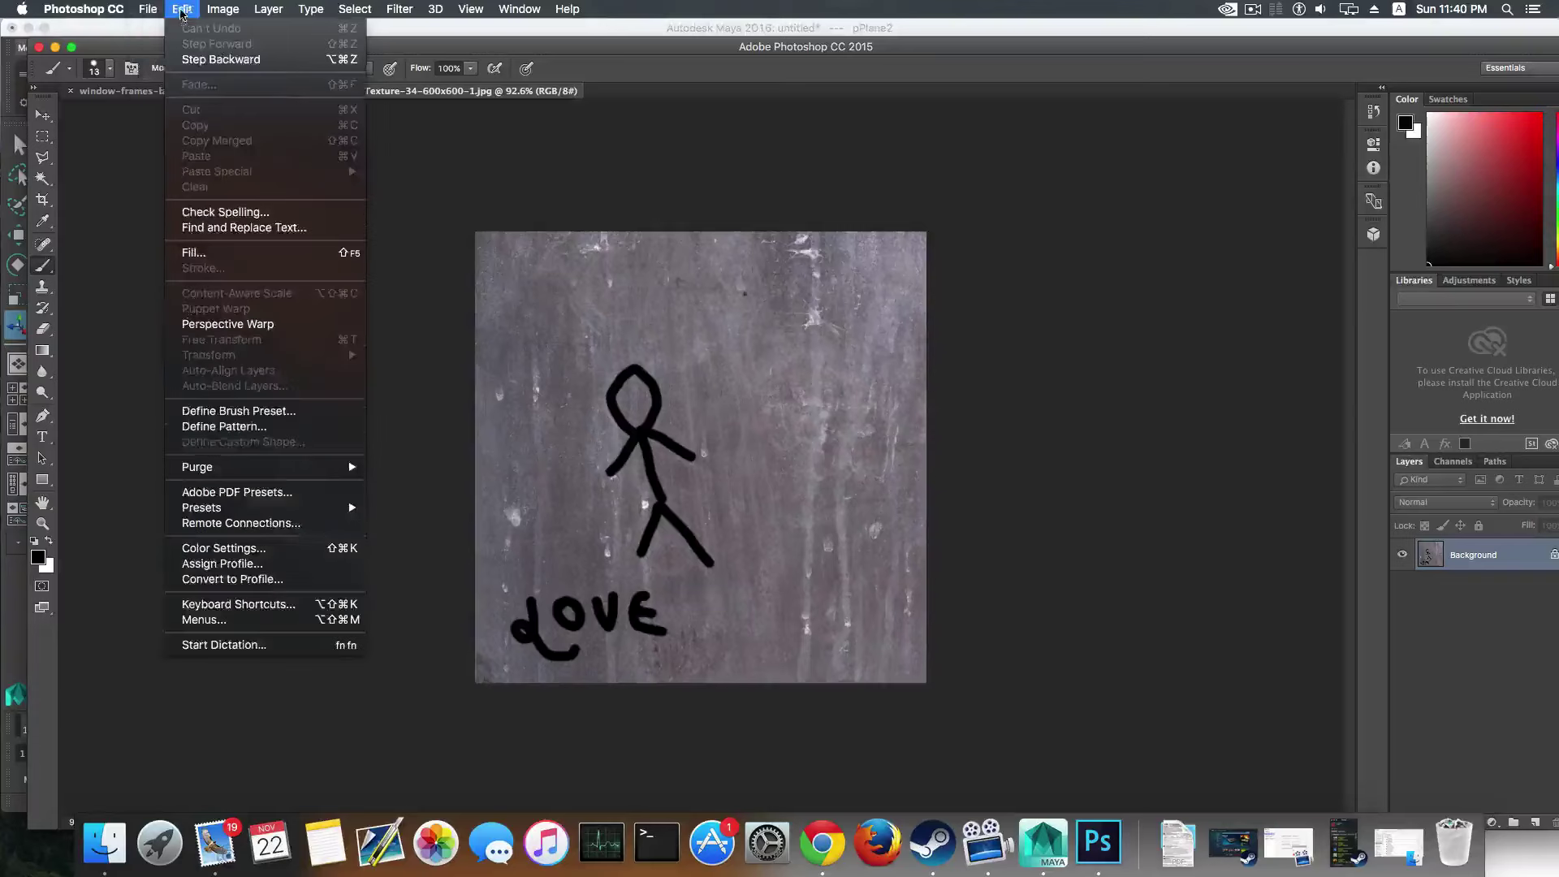
mouse_move(221, 10)
mouse_move(259, 53)
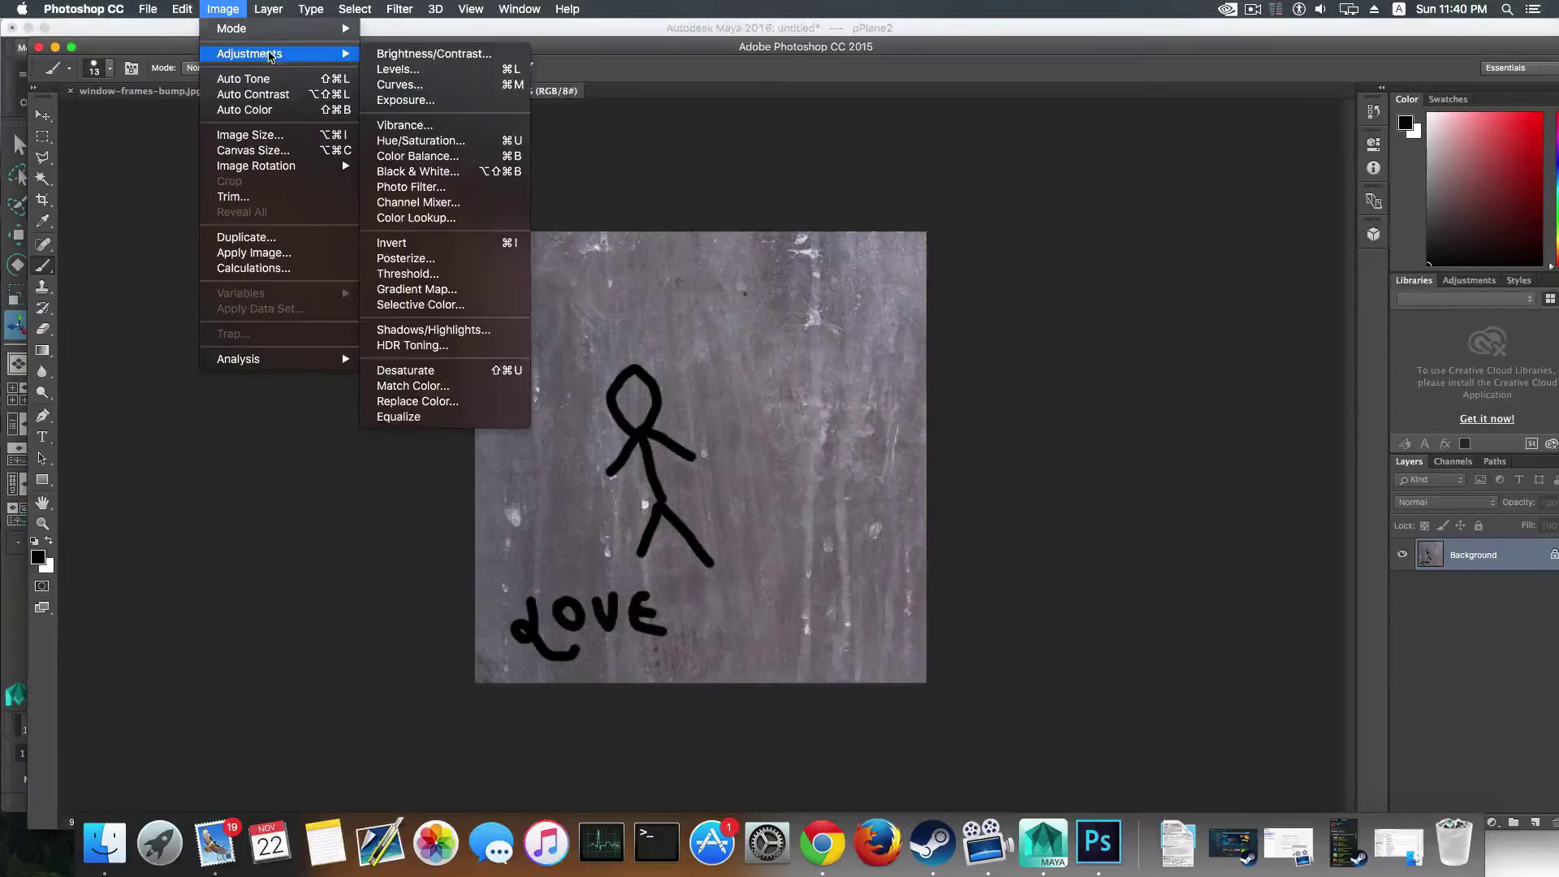
left_click(452, 157)
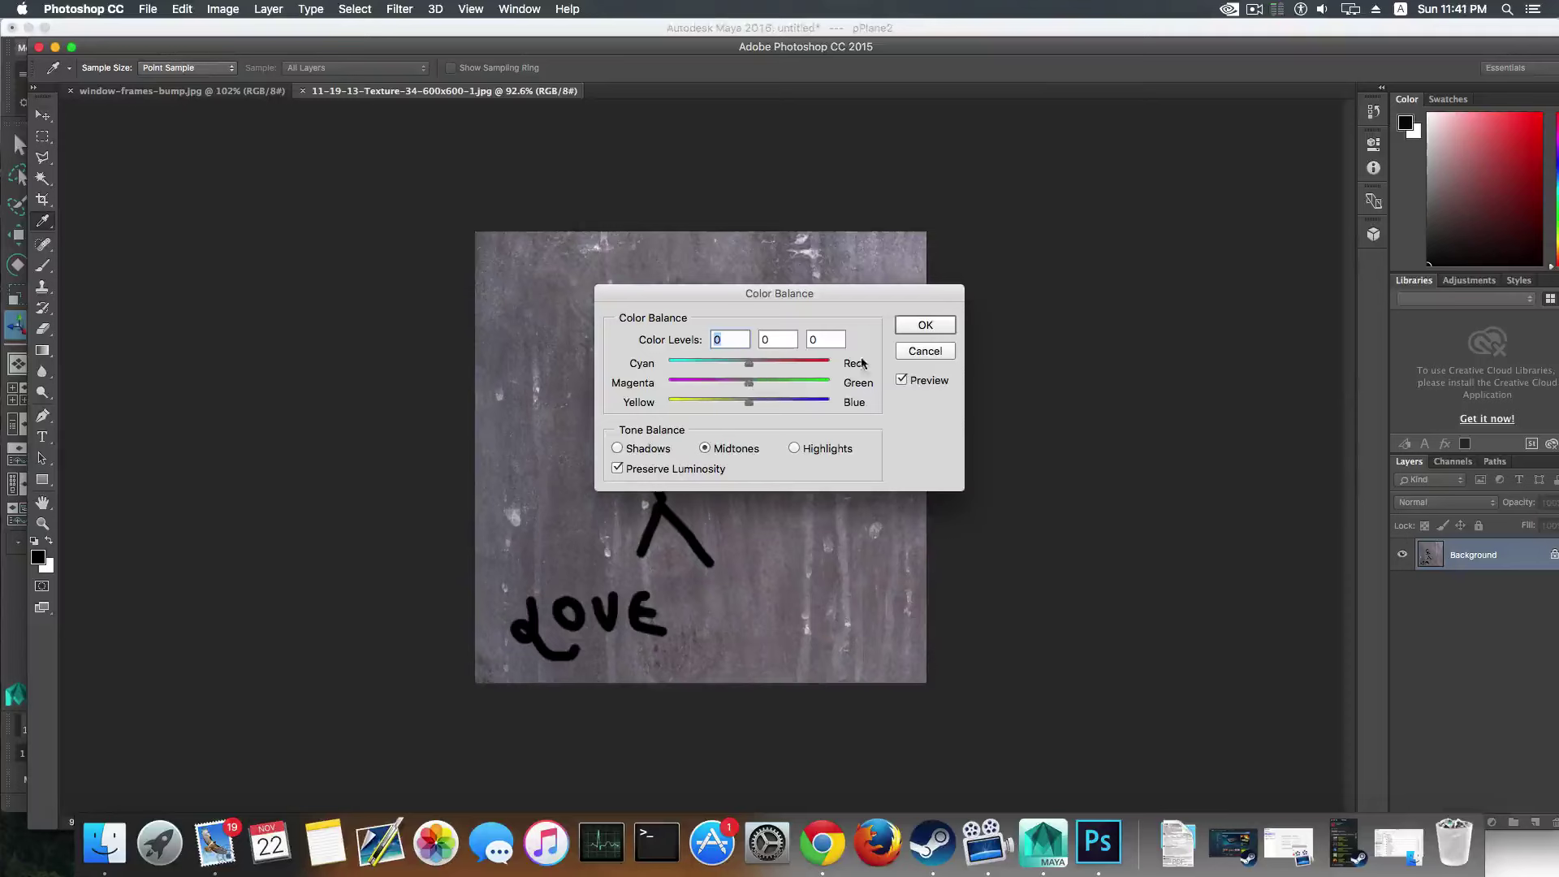
left_click(924, 326)
Step: Convert the stick-figure texture to black and white with Image > Adjustments > Black & White
left_click(223, 9)
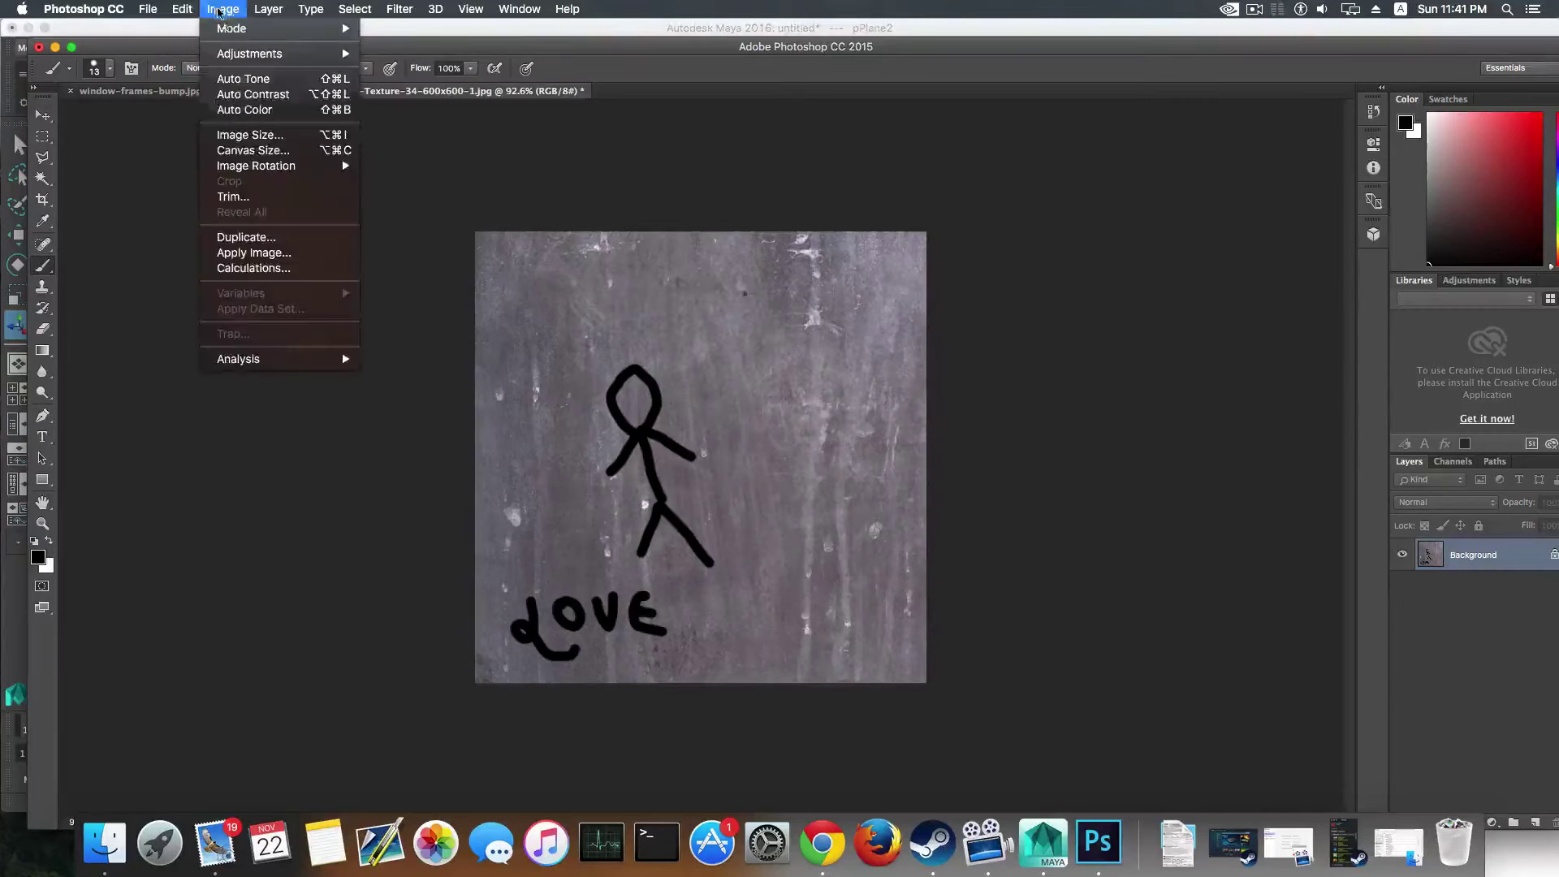
mouse_move(252, 56)
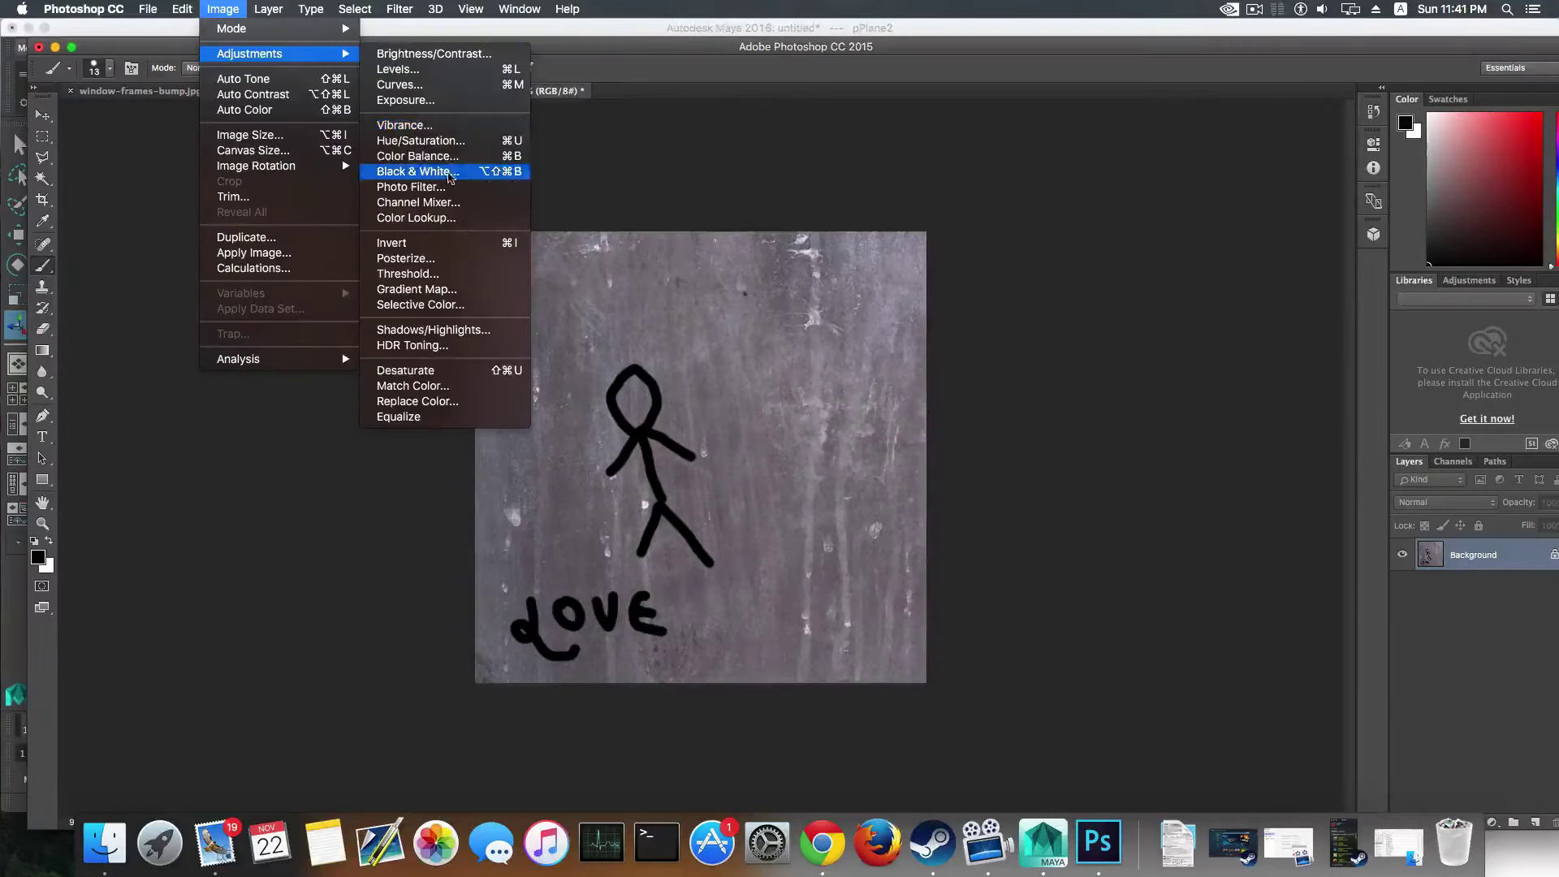
left_click(438, 172)
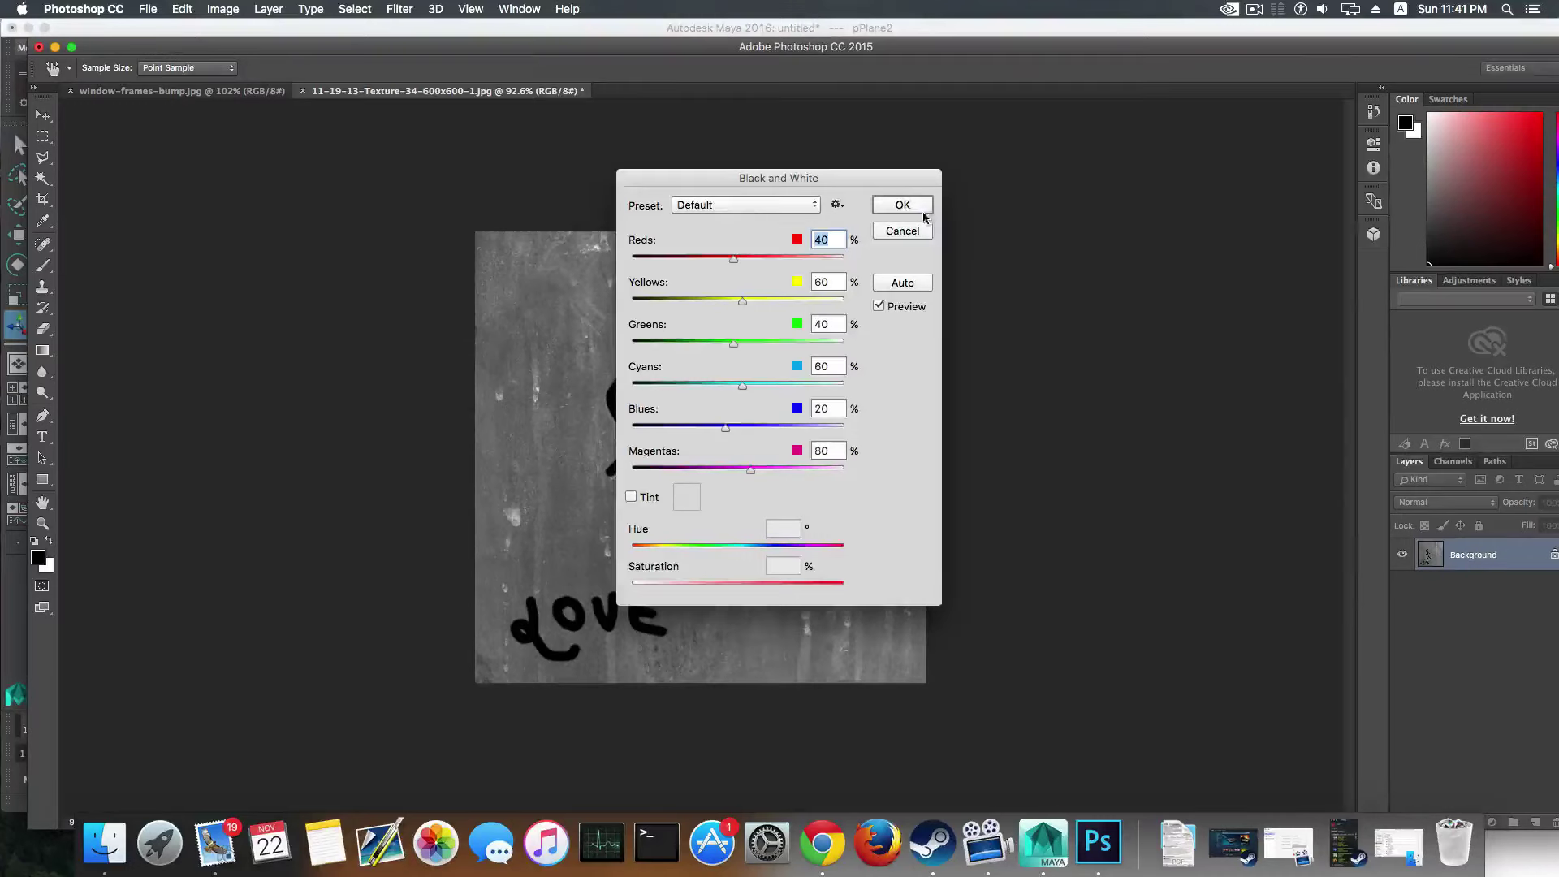
left_click(920, 209)
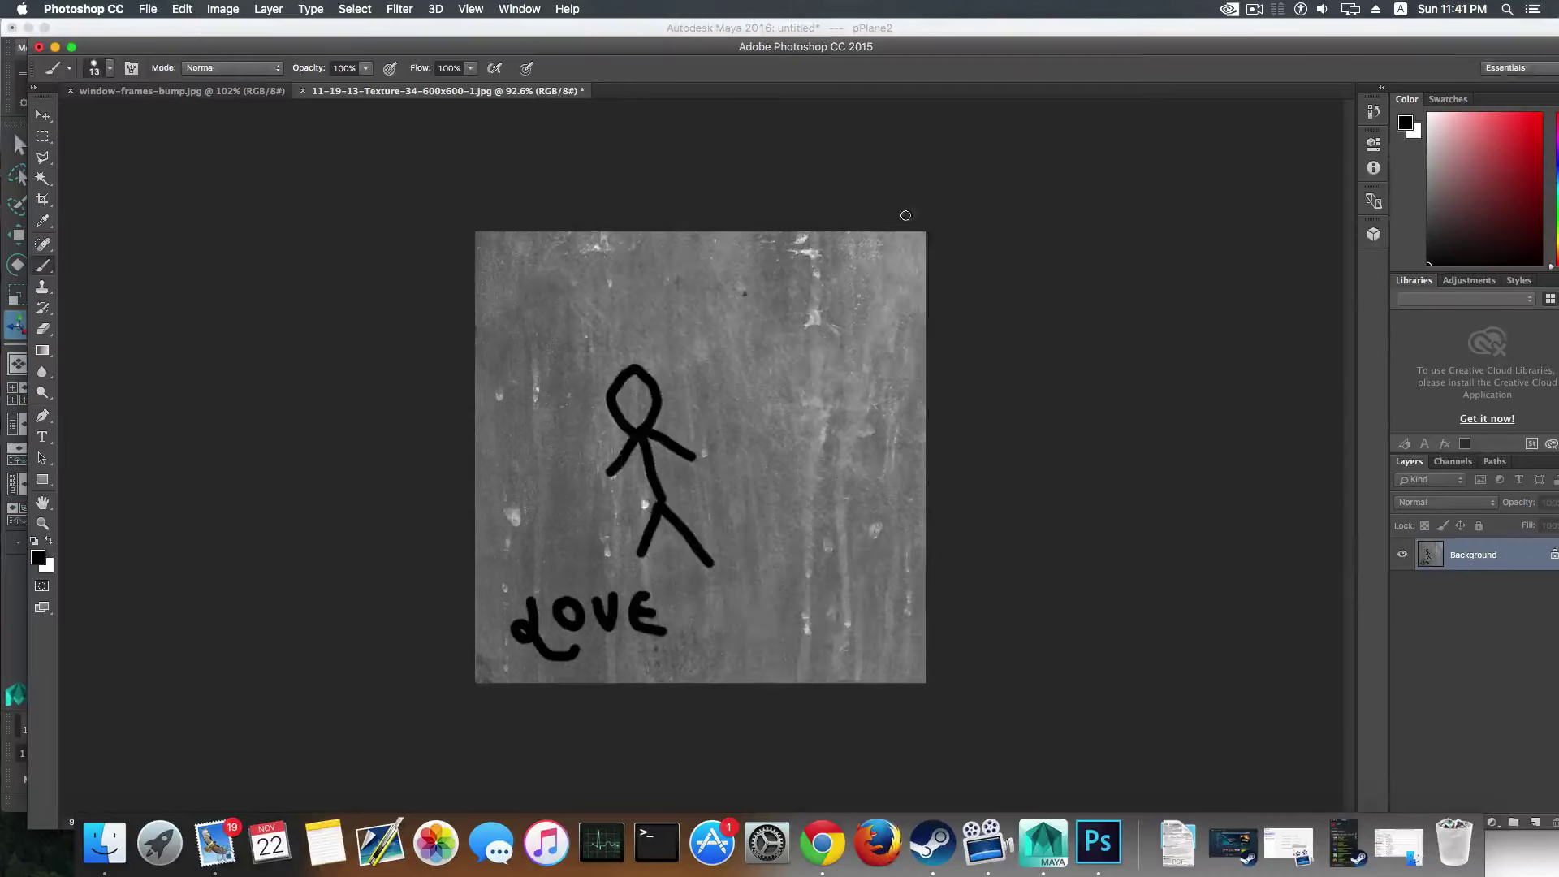
left_click(400, 9)
mouse_move(489, 302)
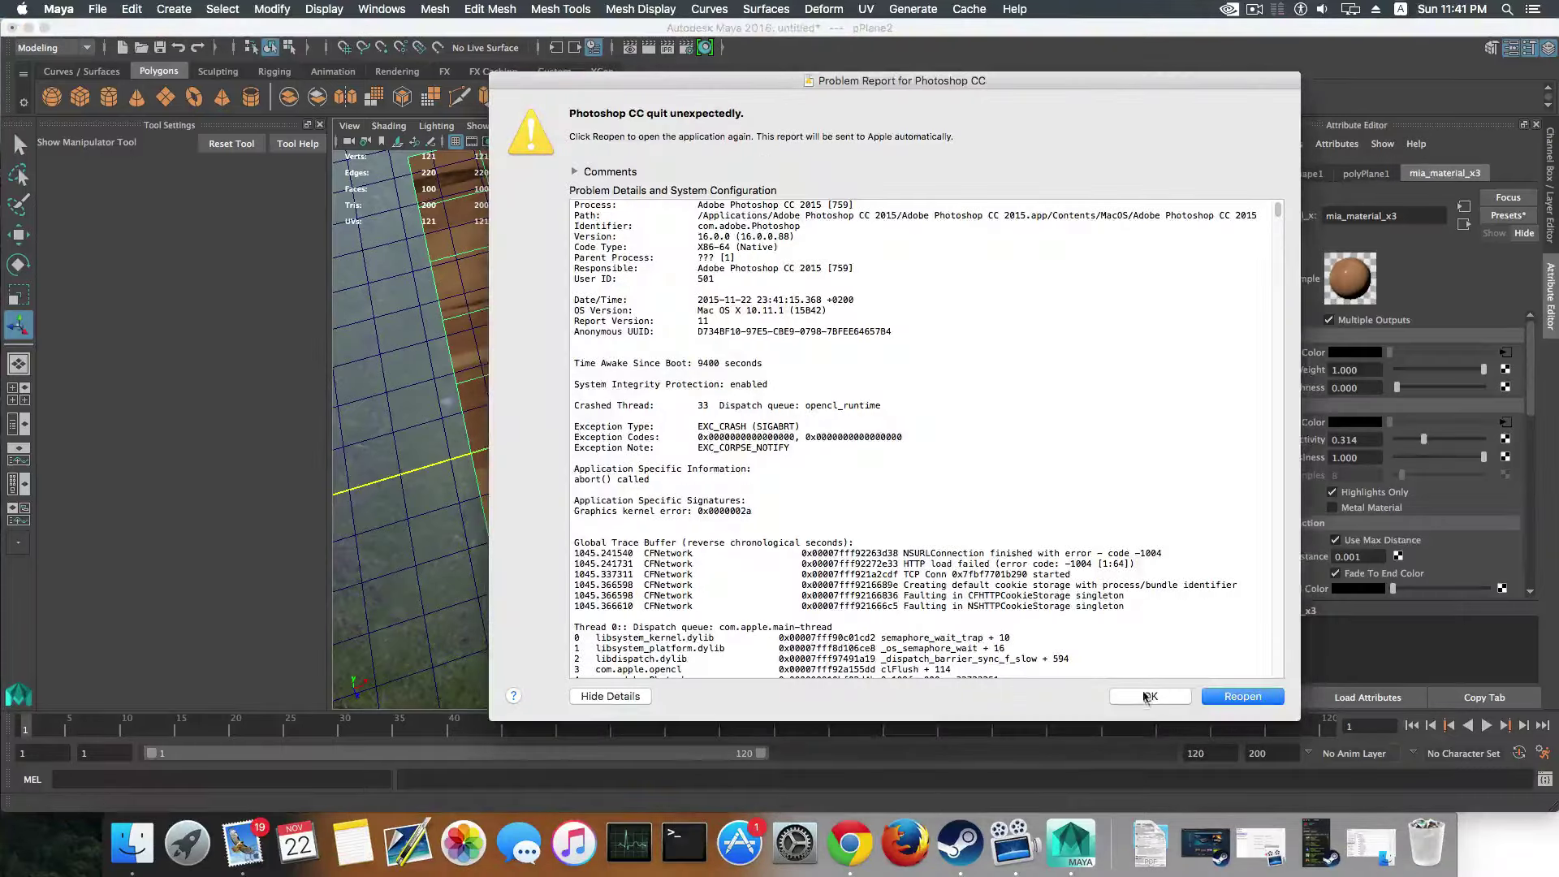
left_click(1151, 698)
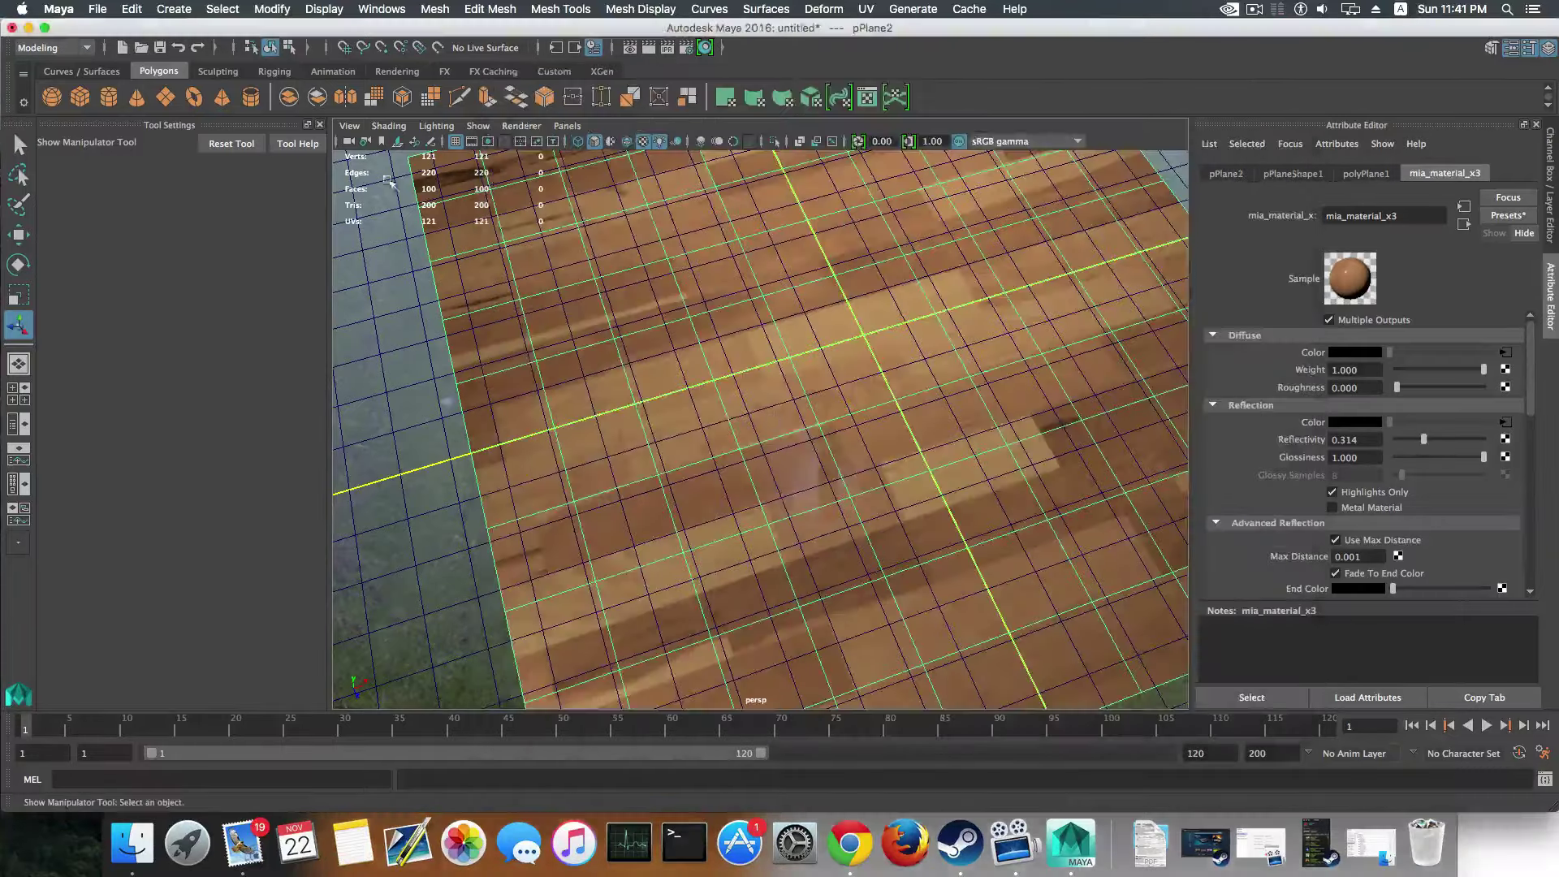
left_click_drag(85, 36, 91, 698)
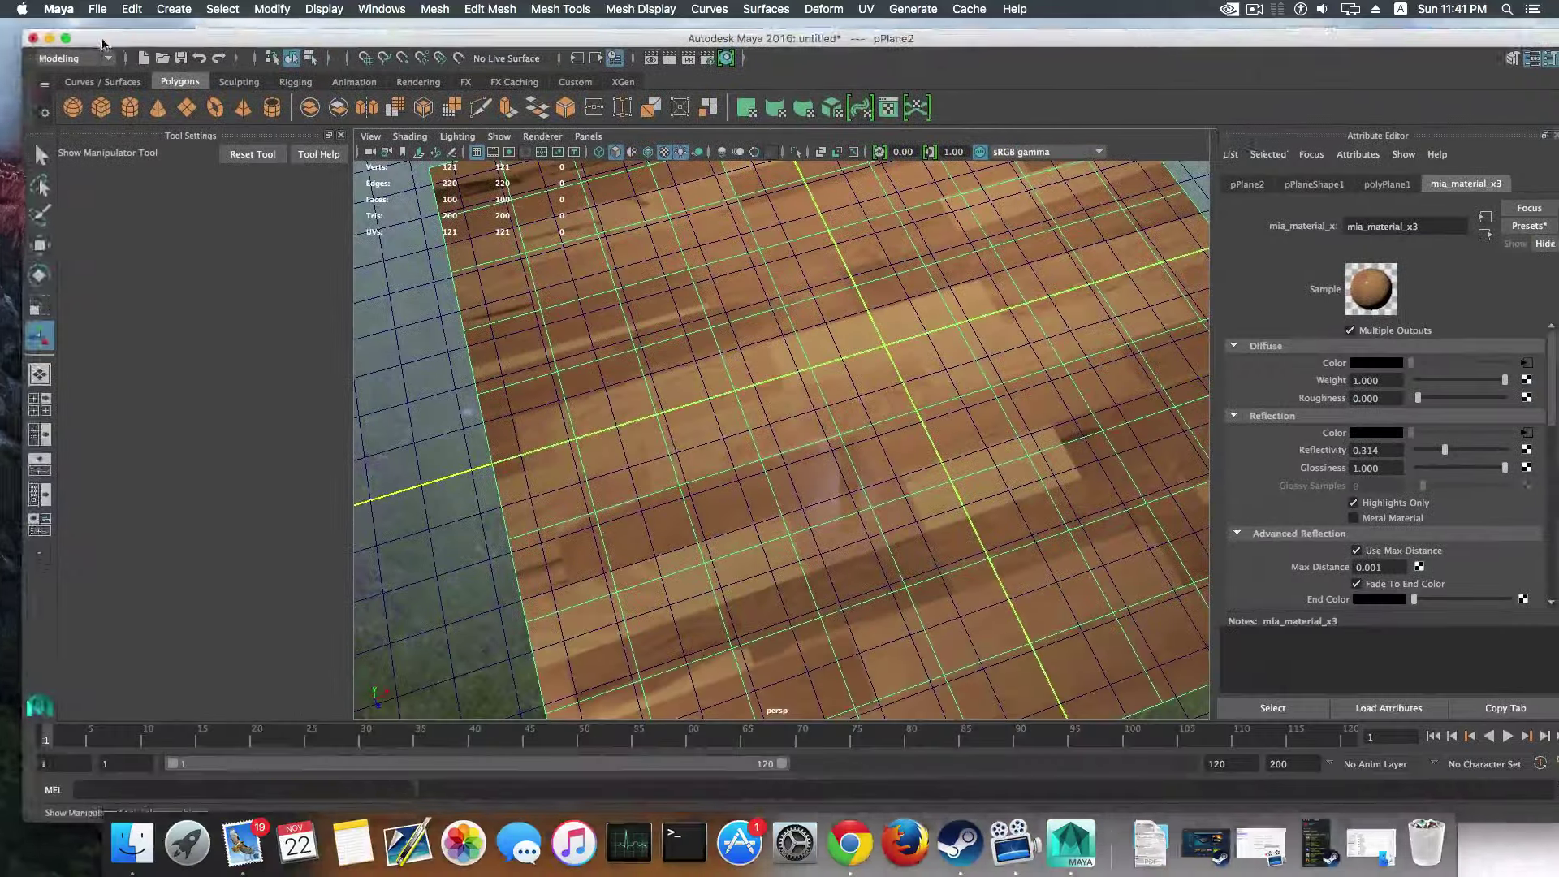
scroll(793, 487, "down", 3)
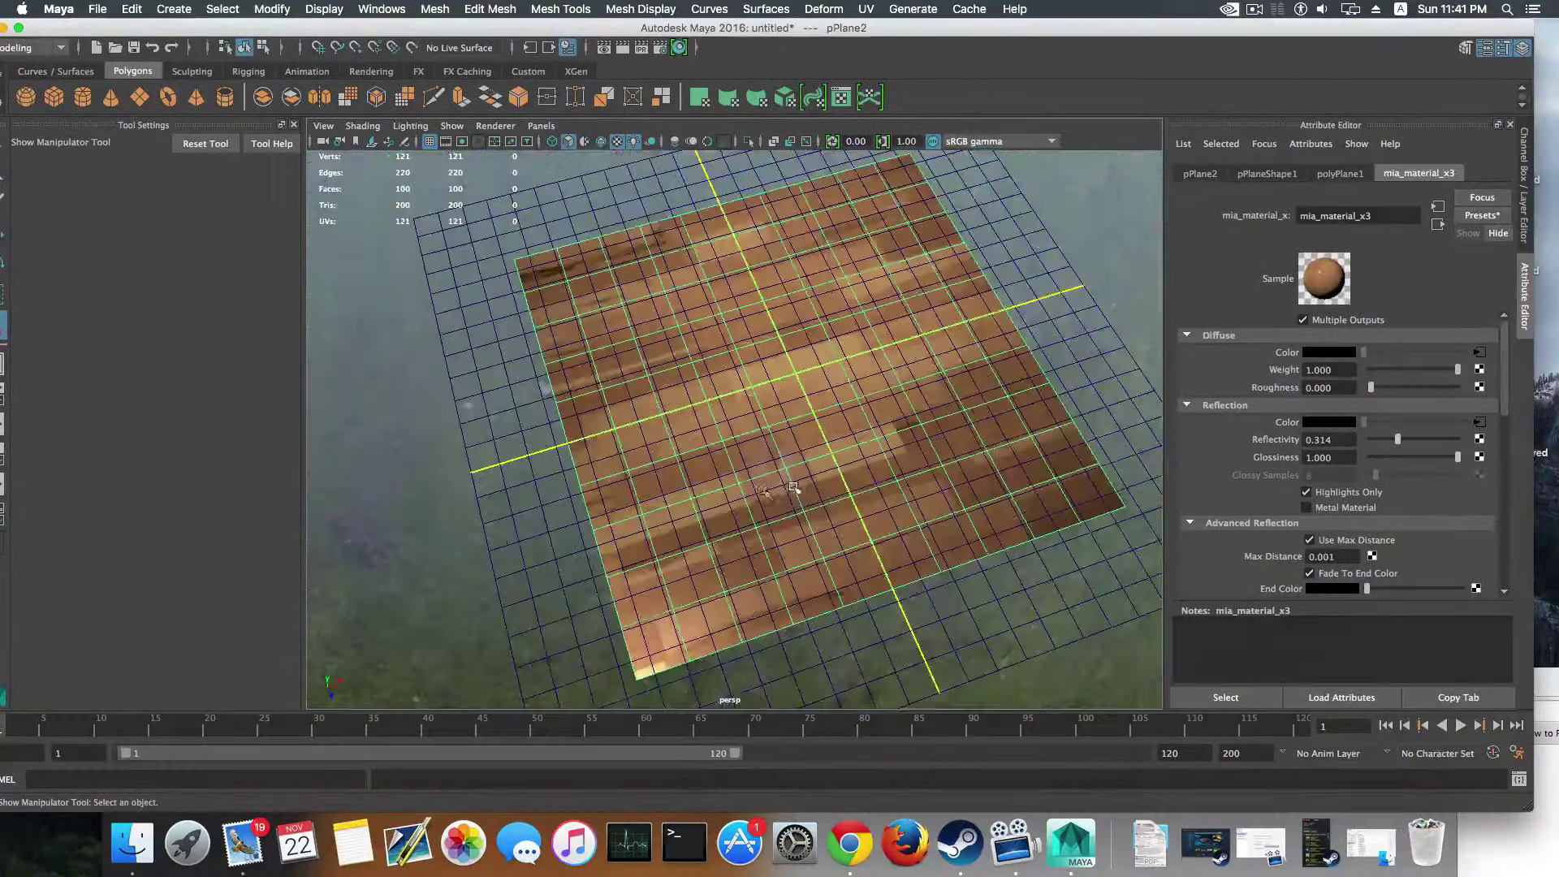
left_click_drag(794, 487, 627, 433, "alt")
right_click_drag(627, 433, 520, 418, "alt")
left_click_drag(519, 418, 544, 446, "alt")
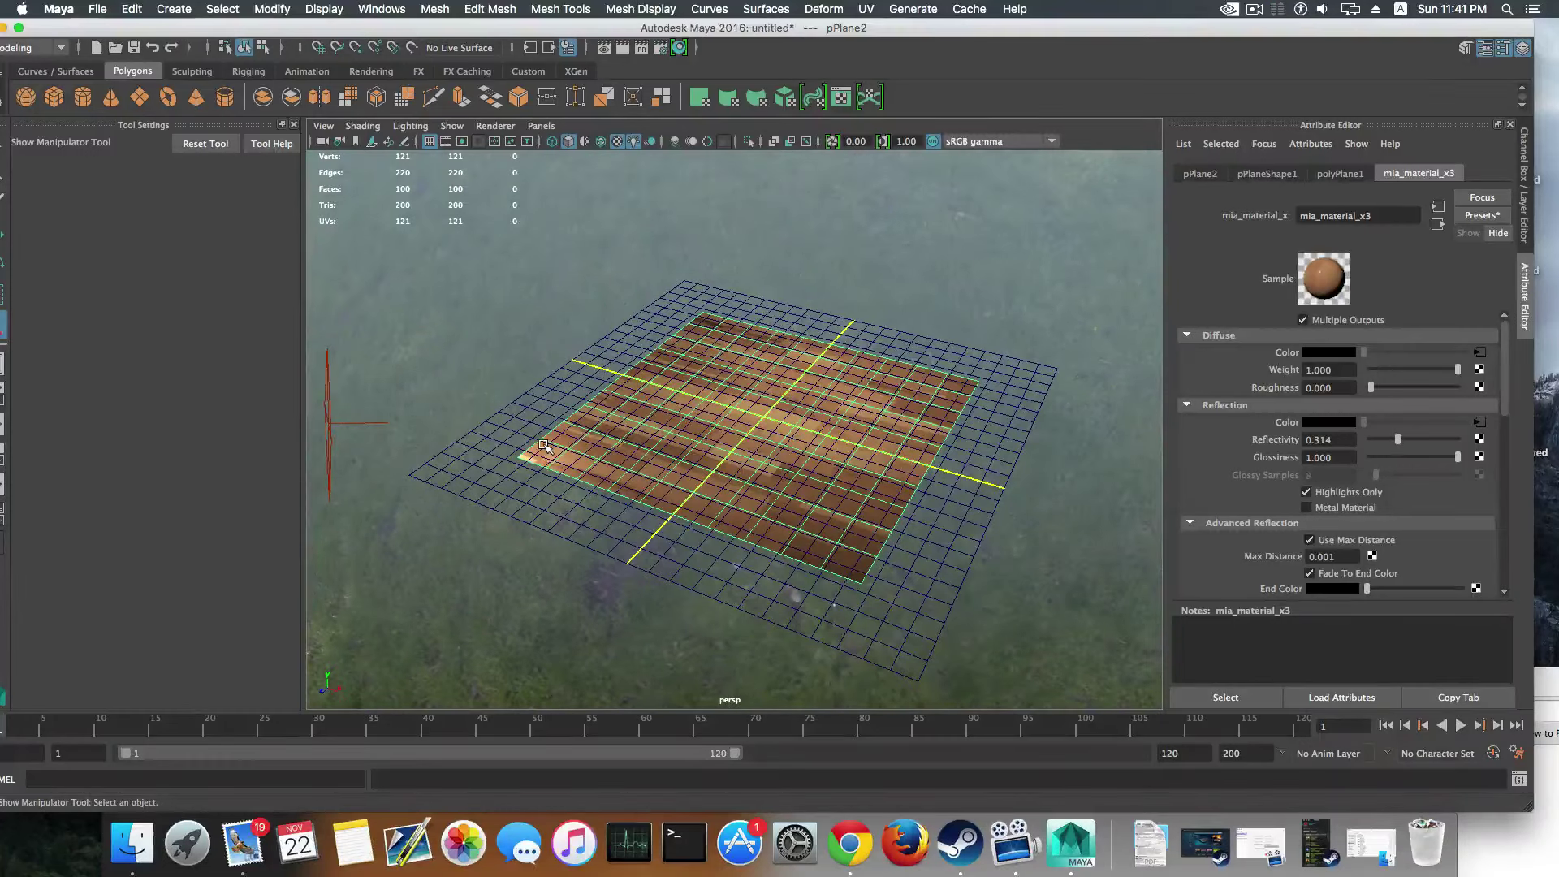